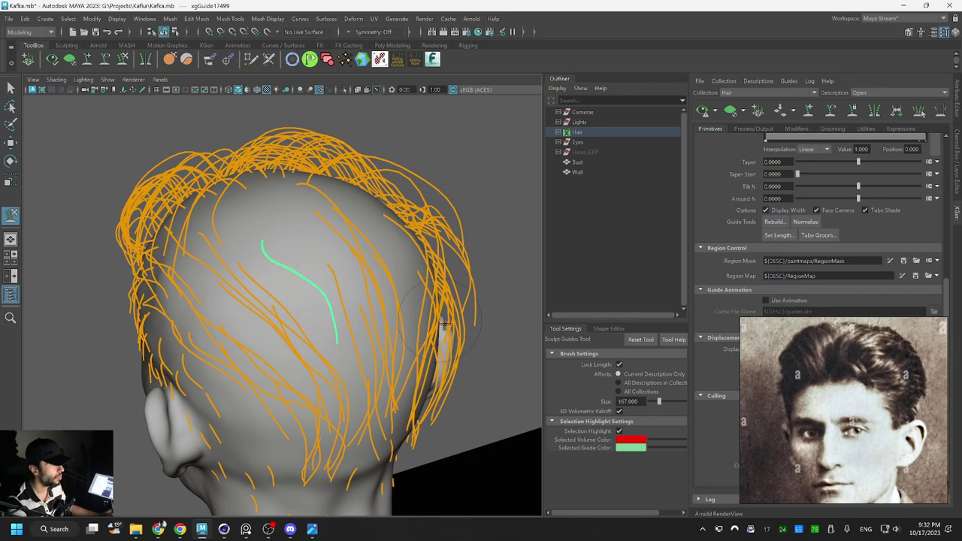
Sculpt the selected guide on the back of the crown so it follows the curve of the head
{"action": "left_click_drag", "start_coordinate": [443, 323], "coordinate": [505, 304], "text": "alt"}
{"action": "left_click_drag", "start_coordinate": [342, 225], "coordinate": [311, 287], "text": "alt"}
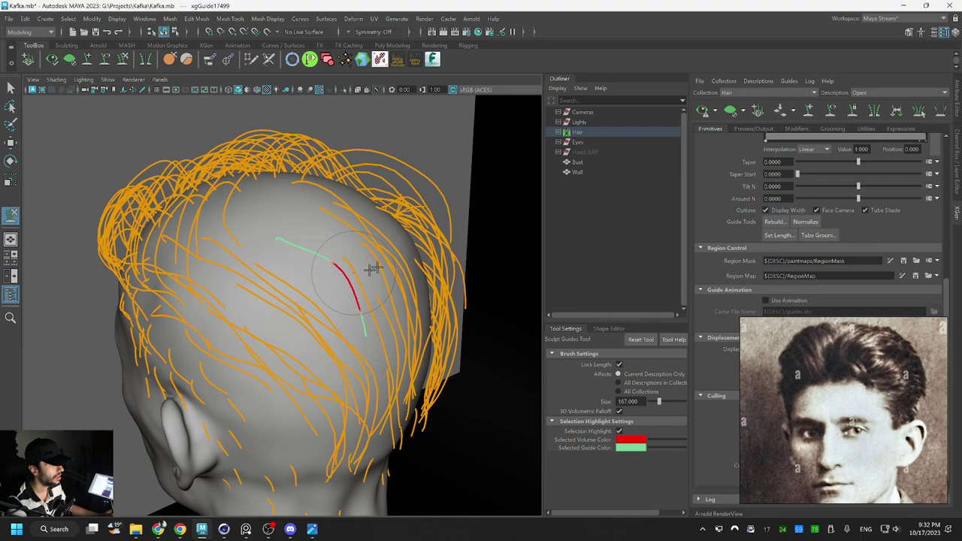
{"action": "left_click_drag", "start_coordinate": [373, 268], "coordinate": [399, 310], "text": "alt"}
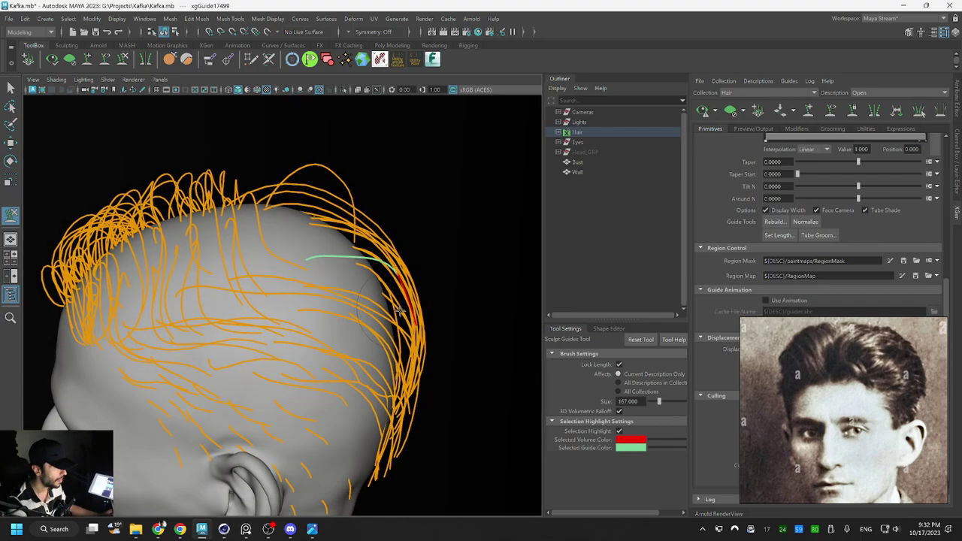
{"action": "left_click_drag", "start_coordinate": [343, 239], "coordinate": [337, 279], "text": "alt"}
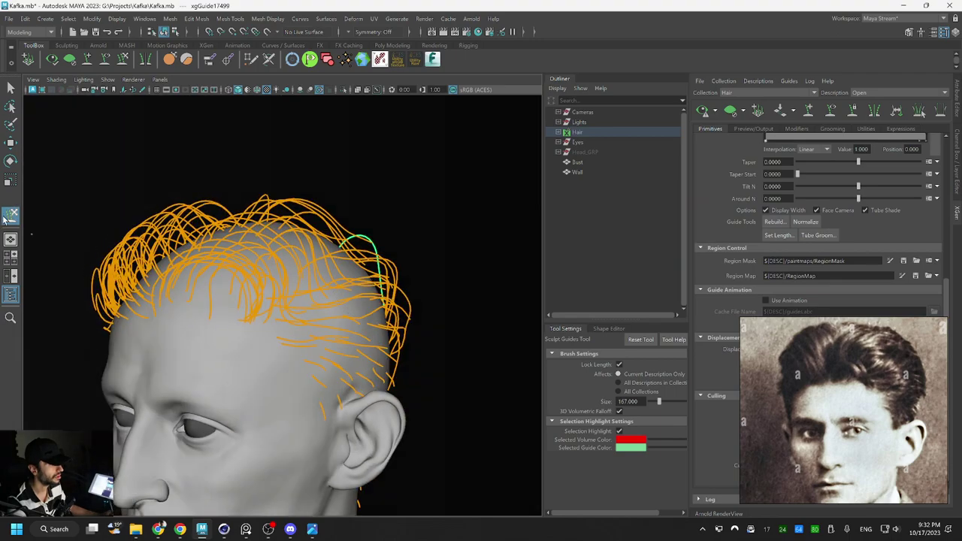
{"action": "left_click_drag", "start_coordinate": [388, 305], "coordinate": [381, 286], "text": "alt"}
{"action": "left_click_drag", "start_coordinate": [329, 367], "coordinate": [439, 257], "text": "alt"}
{"action": "mouse_move", "coordinate": [288, 274]}
{"action": "left_mouse_down", "text": "alt"}
{"action": "mouse_move", "coordinate": [322, 209]}
{"action": "mouse_move", "coordinate": [307, 278]}
{"action": "mouse_move", "coordinate": [278, 290]}
{"action": "left_mouse_up", "text": "alt"}
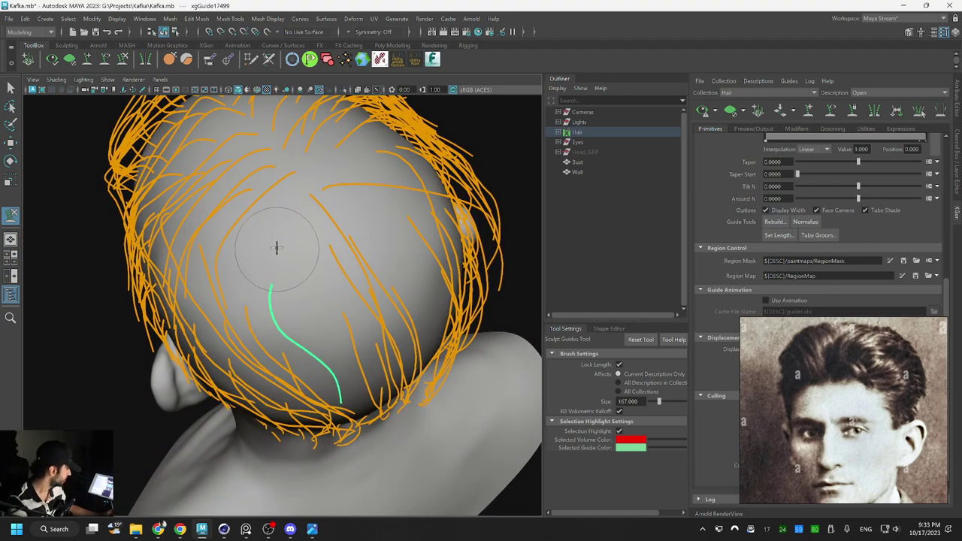
{"action": "mouse_move", "coordinate": [259, 303]}
{"action": "left_mouse_down", "text": "alt"}
{"action": "mouse_move", "coordinate": [258, 279]}
{"action": "mouse_move", "coordinate": [269, 290]}
{"action": "mouse_move", "coordinate": [276, 257]}
{"action": "mouse_move", "coordinate": [308, 259]}
{"action": "mouse_move", "coordinate": [278, 300]}
{"action": "left_mouse_up", "text": "alt"}
Select the neighbouring crown guide and bend its lower end back toward the rear of the head
{"action": "key", "text": "q"}
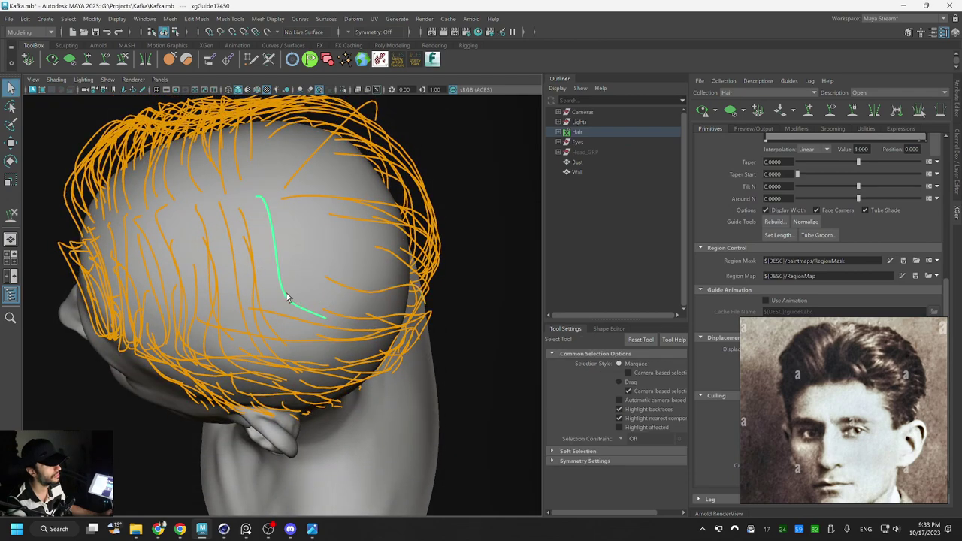
{"action": "key", "text": "y"}
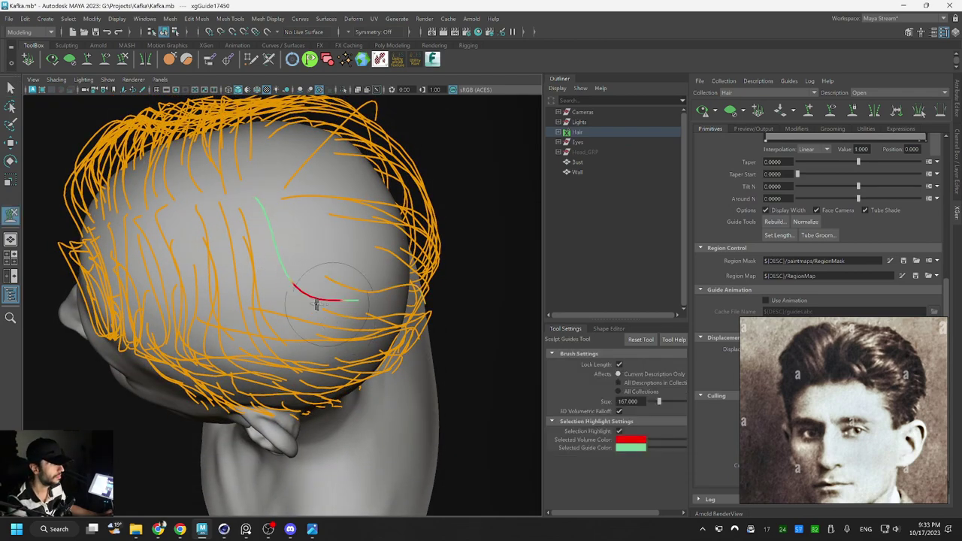
{"action": "mouse_move", "coordinate": [307, 281]}
{"action": "left_mouse_down", "text": "alt"}
{"action": "mouse_move", "coordinate": [369, 221]}
{"action": "mouse_move", "coordinate": [267, 197]}
{"action": "mouse_move", "coordinate": [307, 268]}
{"action": "mouse_move", "coordinate": [271, 281]}
{"action": "left_mouse_up", "text": "alt"}
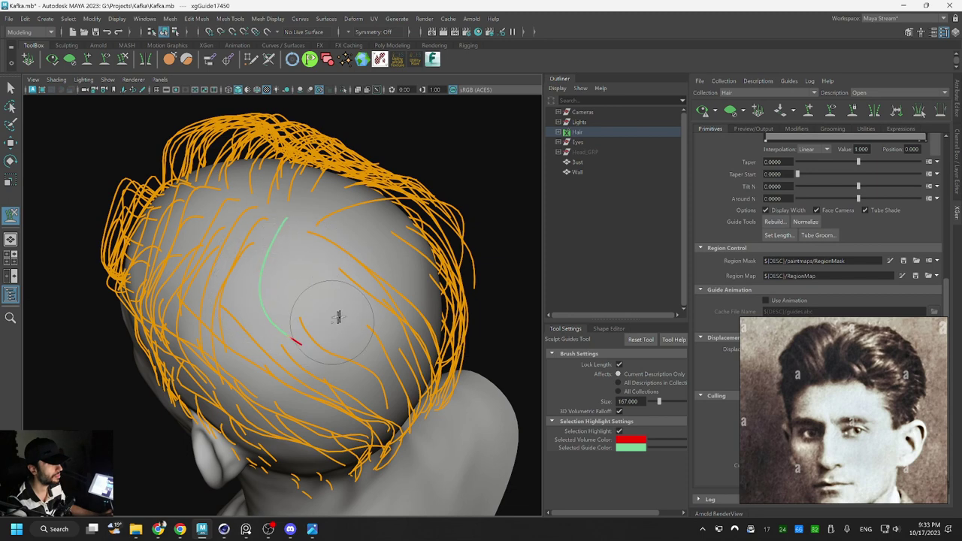
{"action": "mouse_move", "coordinate": [328, 293]}
{"action": "left_mouse_down", "text": "alt"}
{"action": "mouse_move", "coordinate": [329, 281]}
{"action": "mouse_move", "coordinate": [296, 286]}
{"action": "mouse_move", "coordinate": [344, 279]}
{"action": "mouse_move", "coordinate": [368, 288]}
{"action": "left_mouse_up", "text": "alt"}
Sculpt the guide just in front of it, sweeping its lower half backward and arching its root over the scalp
{"action": "key", "text": "q"}
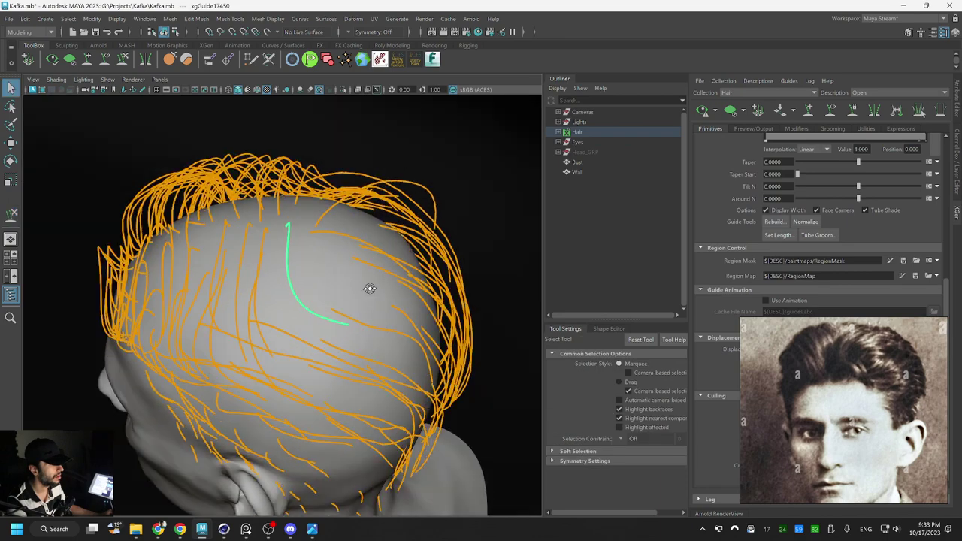
{"action": "left_click", "coordinate": [257, 317]}
{"action": "key", "text": "y"}
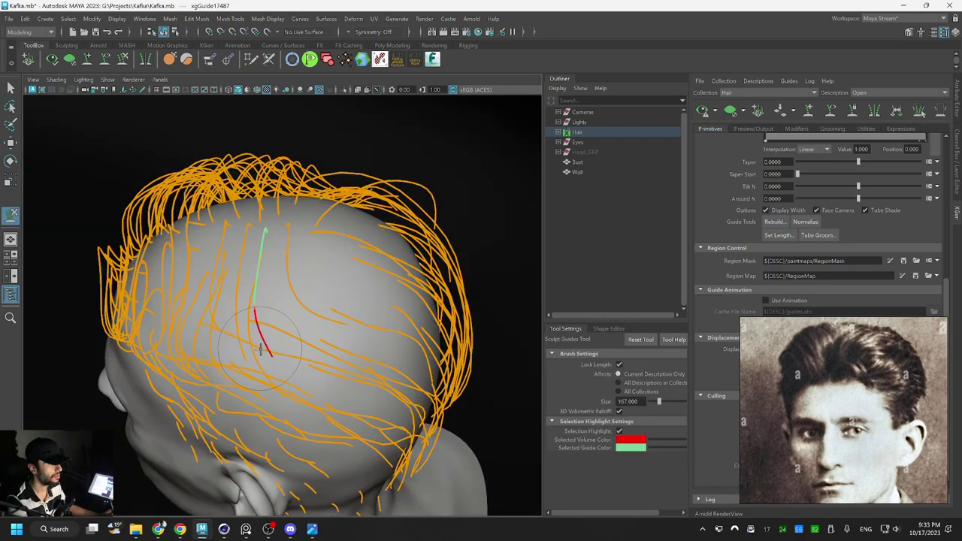
{"action": "left_click_drag", "start_coordinate": [261, 348], "coordinate": [320, 342]}
{"action": "left_click_drag", "start_coordinate": [264, 322], "coordinate": [273, 312]}
{"action": "mouse_move", "coordinate": [242, 257]}
{"action": "left_mouse_down"}
{"action": "mouse_move", "coordinate": [376, 286]}
{"action": "mouse_move", "coordinate": [307, 249]}
{"action": "mouse_move", "coordinate": [322, 300]}
{"action": "mouse_move", "coordinate": [281, 322]}
{"action": "left_mouse_up"}
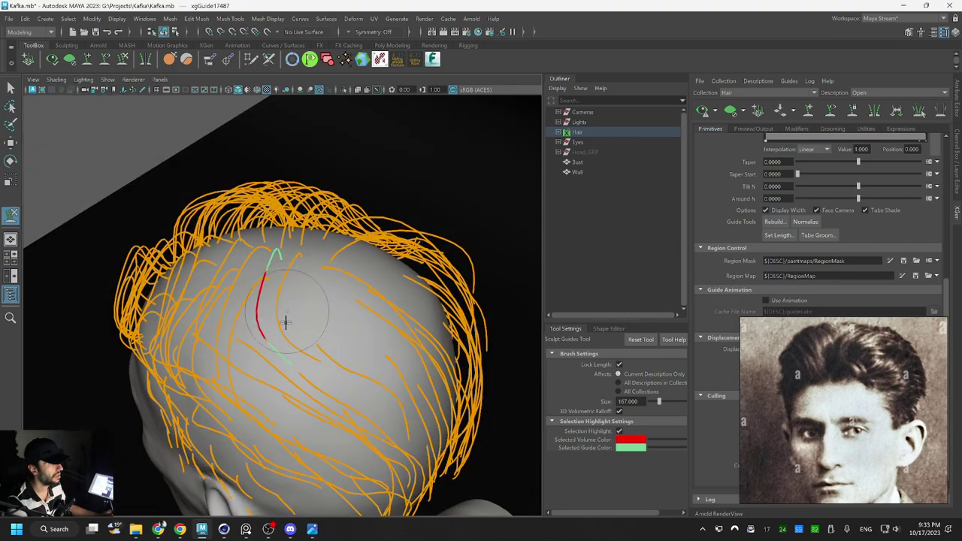
{"action": "left_click_drag", "start_coordinate": [305, 368], "coordinate": [382, 349], "text": "alt"}
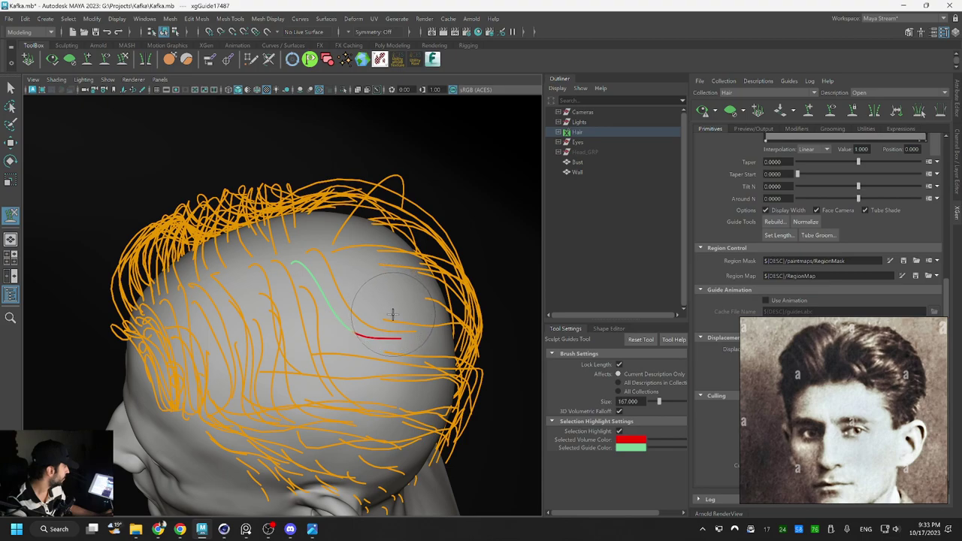
{"action": "left_click_drag", "start_coordinate": [386, 310], "coordinate": [399, 241], "text": "alt"}
{"action": "key", "text": "alt+b"}
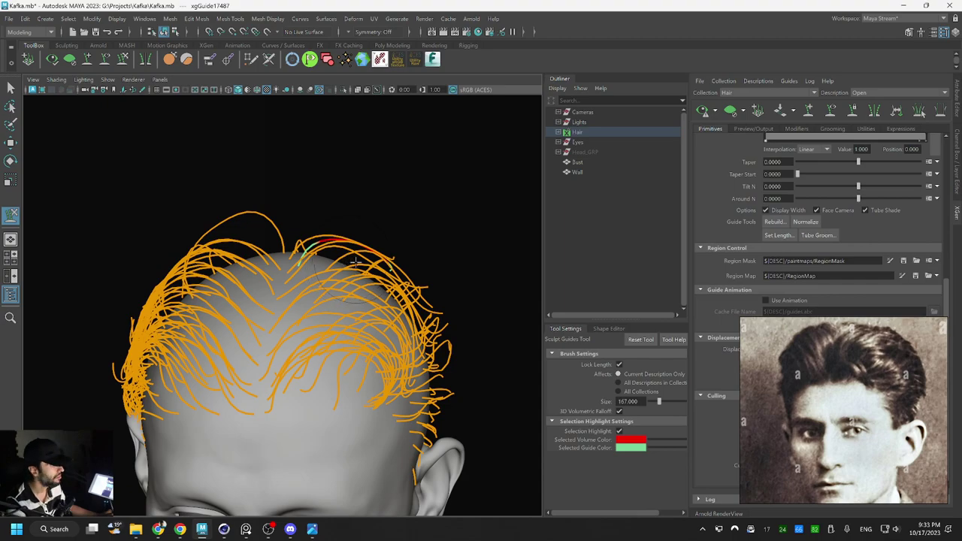
{"action": "left_click_drag", "start_coordinate": [369, 269], "coordinate": [275, 324], "text": "alt"}
Select the isolated guide below the crown row on the character's left side and curve its tip toward the back of the head
{"action": "key", "text": "q"}
{"action": "left_click", "coordinate": [234, 318]}
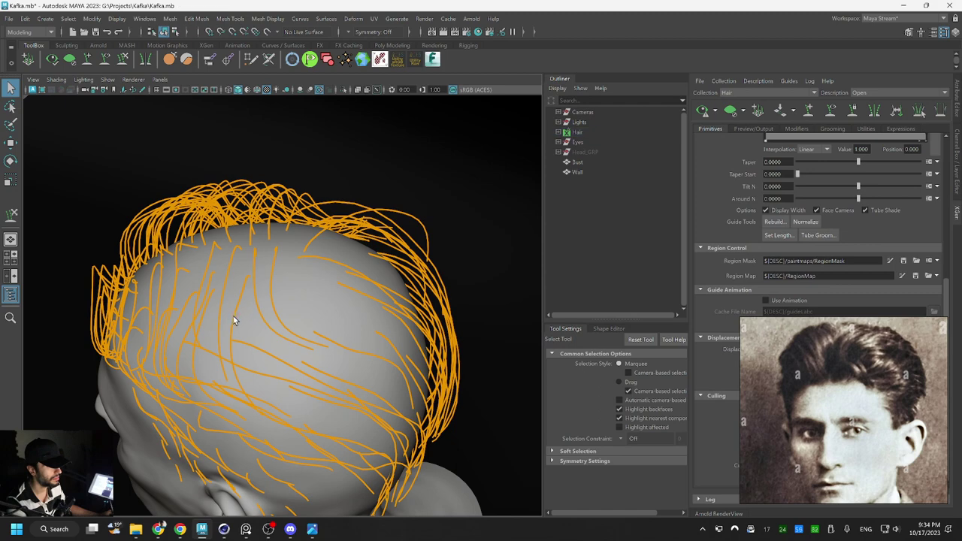
{"action": "left_click_drag", "start_coordinate": [245, 315], "coordinate": [275, 294], "text": "alt"}
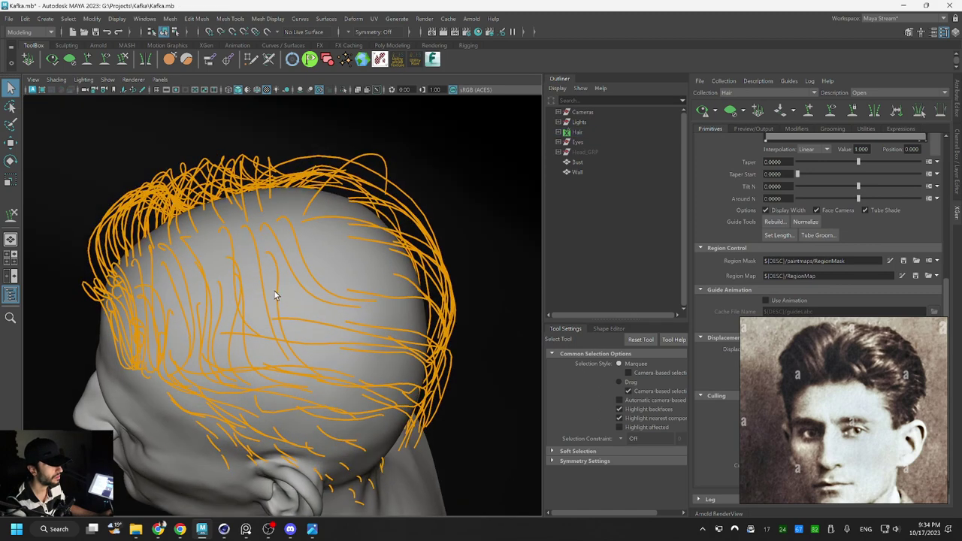
{"action": "left_click", "coordinate": [276, 293]}
{"action": "key", "text": "y"}
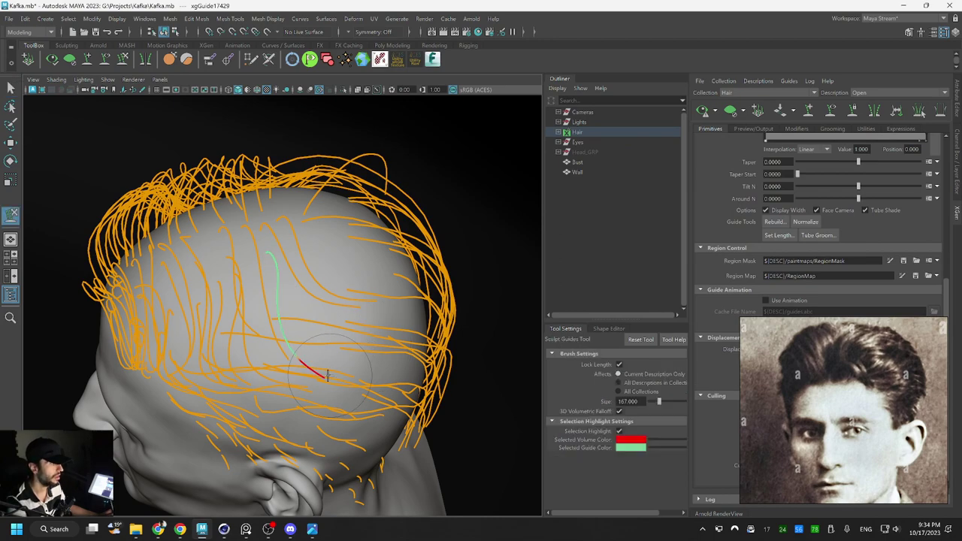
{"action": "mouse_move", "coordinate": [326, 368]}
{"action": "left_mouse_down"}
{"action": "mouse_move", "coordinate": [359, 338]}
{"action": "mouse_move", "coordinate": [369, 307]}
{"action": "mouse_move", "coordinate": [326, 278]}
{"action": "mouse_move", "coordinate": [403, 258]}
{"action": "mouse_move", "coordinate": [329, 242]}
{"action": "mouse_move", "coordinate": [376, 247]}
{"action": "mouse_move", "coordinate": [340, 272]}
{"action": "mouse_move", "coordinate": [353, 274]}
{"action": "mouse_move", "coordinate": [334, 254]}
{"action": "mouse_move", "coordinate": [293, 301]}
{"action": "mouse_move", "coordinate": [282, 260]}
{"action": "mouse_move", "coordinate": [307, 318]}
{"action": "left_mouse_up"}
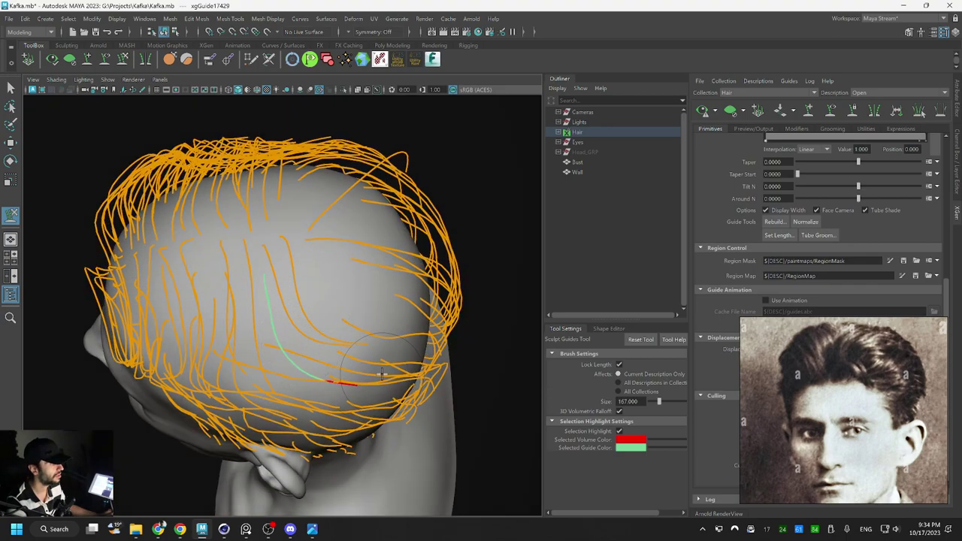
{"action": "mouse_move", "coordinate": [403, 308]}
{"action": "left_mouse_down", "text": "alt"}
{"action": "mouse_move", "coordinate": [436, 279]}
{"action": "mouse_move", "coordinate": [356, 231]}
{"action": "left_mouse_up", "text": "alt"}
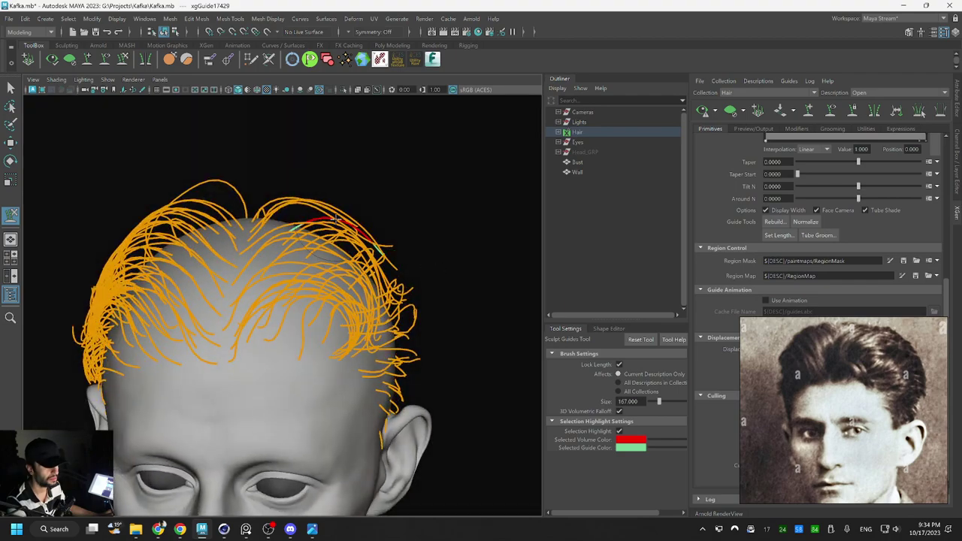
{"action": "key", "text": "r"}
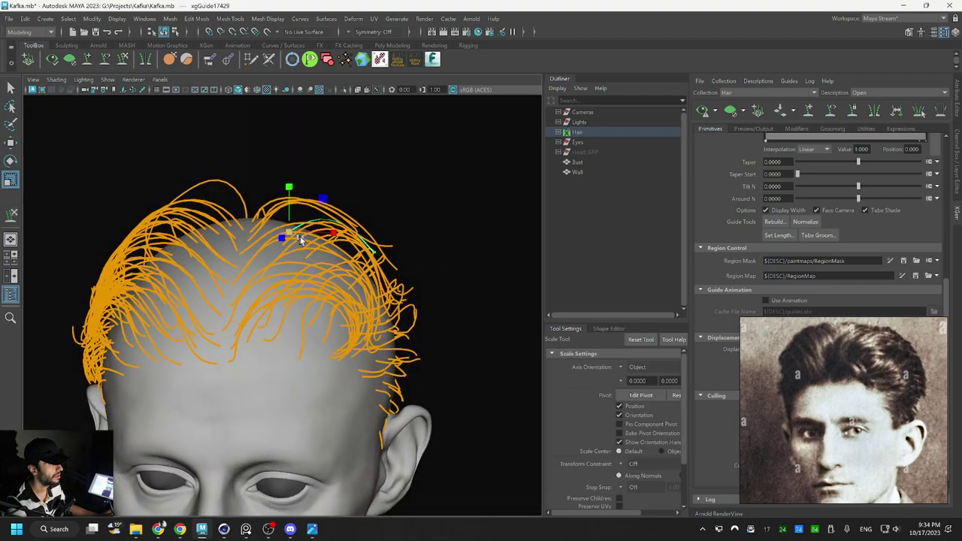
Select the nearly straight guide farther forward on the character's left side, sweep its tip backward and lift its root into an arch
{"action": "key", "text": "q"}
{"action": "mouse_move", "coordinate": [294, 233]}
{"action": "left_mouse_down", "text": "alt"}
{"action": "mouse_move", "coordinate": [322, 308]}
{"action": "mouse_move", "coordinate": [311, 335]}
{"action": "mouse_move", "coordinate": [360, 314]}
{"action": "mouse_move", "coordinate": [357, 291]}
{"action": "left_mouse_up", "text": "alt"}
{"action": "left_click", "coordinate": [308, 299]}
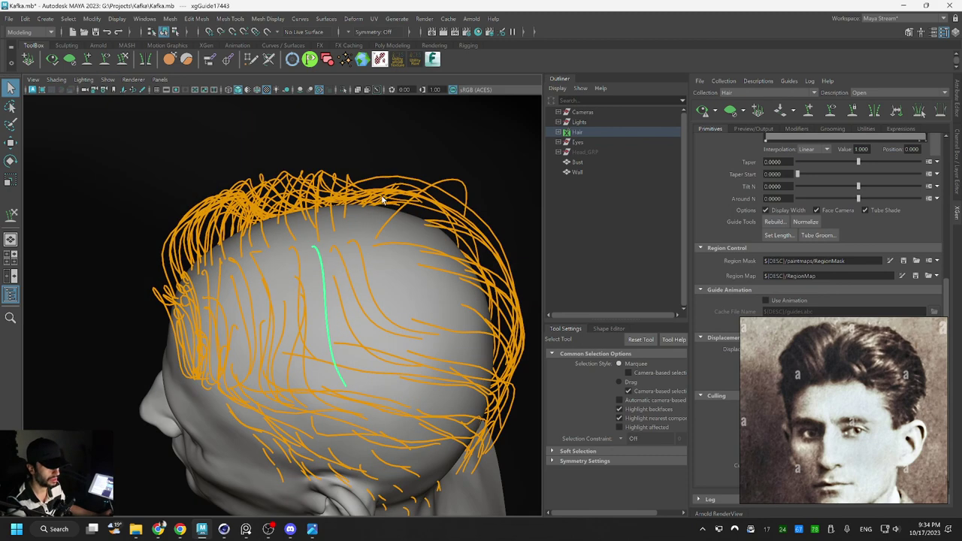
{"action": "key", "text": "y"}
{"action": "left_click_drag", "start_coordinate": [344, 365], "coordinate": [409, 347]}
{"action": "left_click_drag", "start_coordinate": [383, 260], "coordinate": [492, 226], "text": "alt"}
{"action": "mouse_move", "coordinate": [273, 236]}
{"action": "left_mouse_down"}
{"action": "mouse_move", "coordinate": [284, 214]}
{"action": "mouse_move", "coordinate": [337, 238]}
{"action": "mouse_move", "coordinate": [316, 285]}
{"action": "mouse_move", "coordinate": [294, 303]}
{"action": "left_mouse_up"}
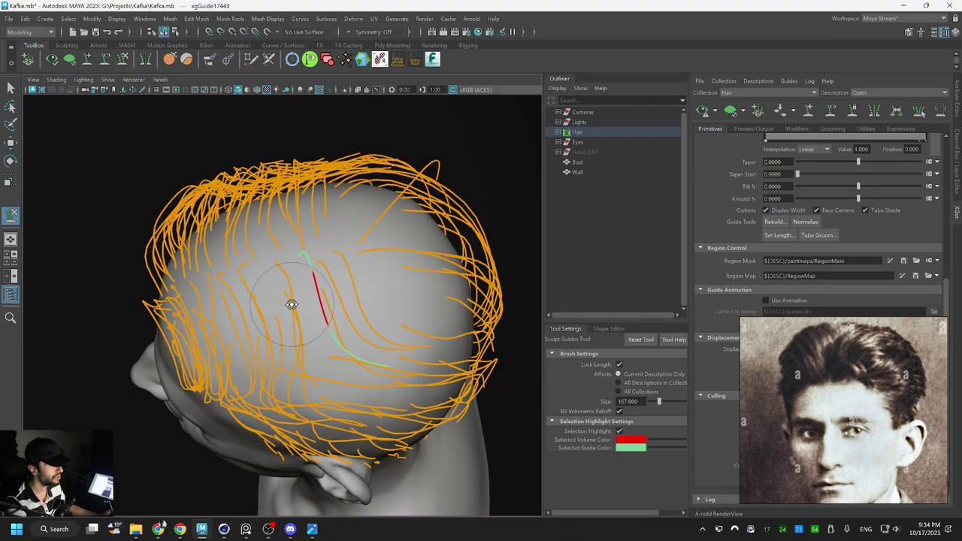
{"action": "mouse_move", "coordinate": [401, 313]}
{"action": "left_mouse_down", "text": "alt"}
{"action": "mouse_move", "coordinate": [358, 275]}
{"action": "mouse_move", "coordinate": [371, 298]}
{"action": "mouse_move", "coordinate": [428, 245]}
{"action": "left_mouse_up", "text": "alt"}
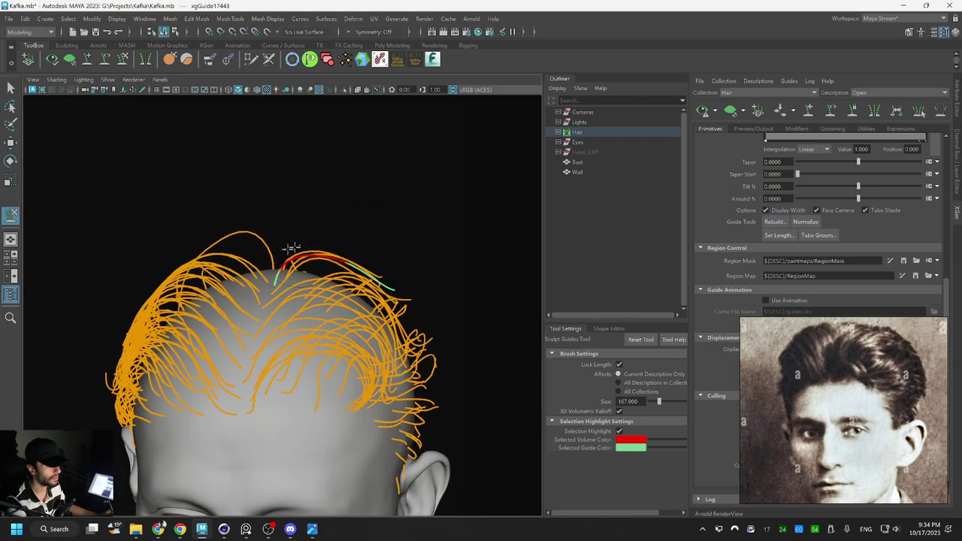
{"action": "key", "text": "r"}
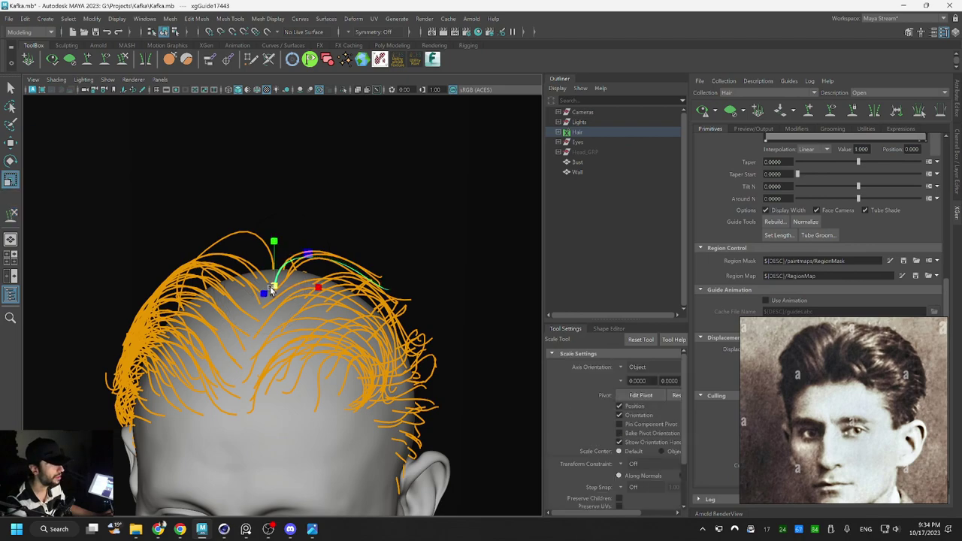
Select the next guide toward the forehead, pull its tip backward and shape its arch to match the adjacent hair flow
{"action": "key", "text": "q"}
{"action": "left_click_drag", "start_coordinate": [243, 183], "coordinate": [189, 272], "text": "alt"}
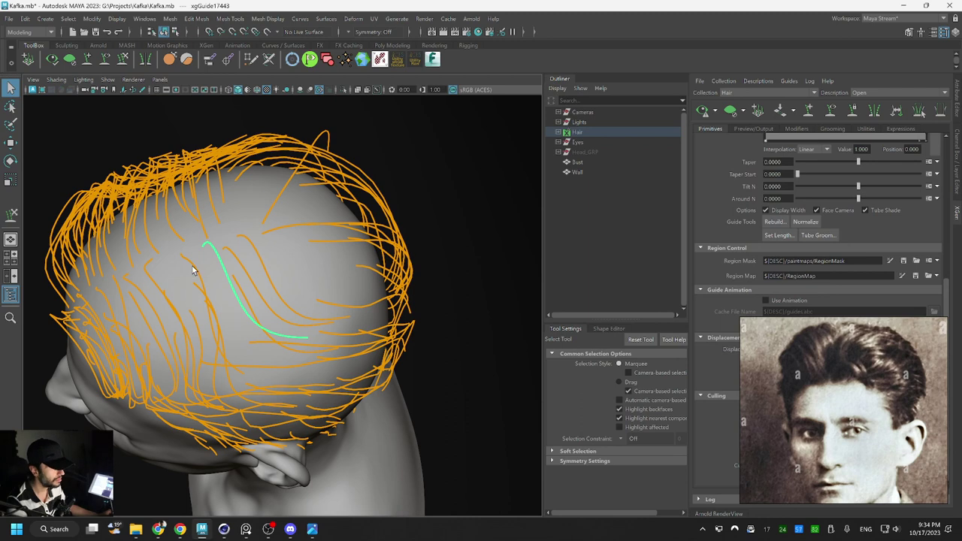
{"action": "left_click", "coordinate": [199, 272]}
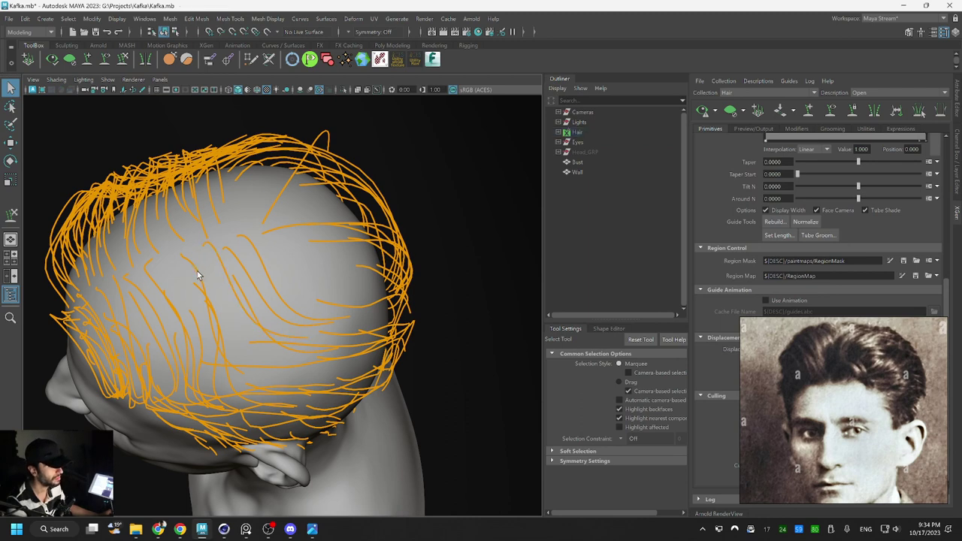
{"action": "left_click", "coordinate": [197, 275]}
{"action": "left_click_drag", "start_coordinate": [294, 260], "coordinate": [290, 211], "text": "alt"}
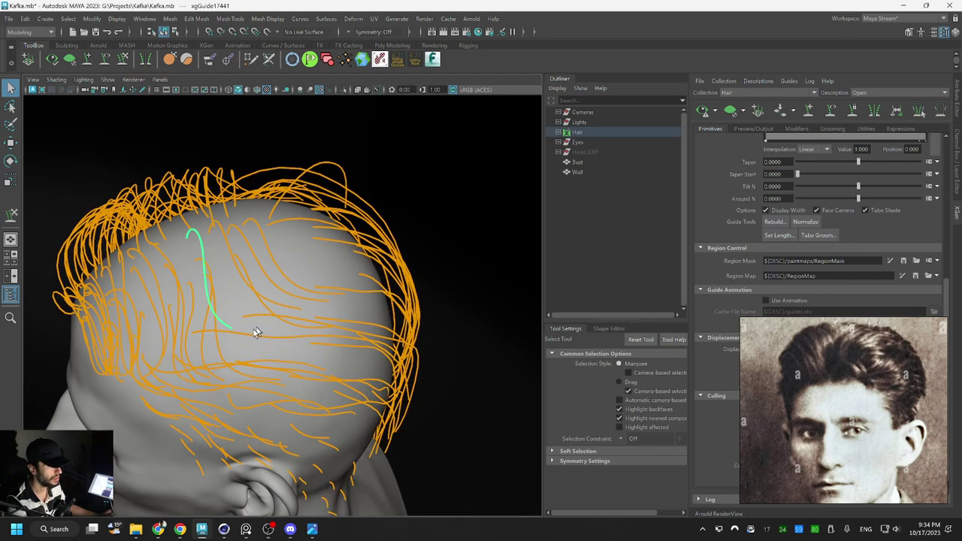
{"action": "key", "text": "y"}
{"action": "left_click_drag", "start_coordinate": [229, 331], "coordinate": [286, 321]}
{"action": "mouse_move", "coordinate": [341, 268]}
{"action": "left_mouse_down", "text": "alt"}
{"action": "mouse_move", "coordinate": [350, 264]}
{"action": "mouse_move", "coordinate": [255, 237]}
{"action": "left_mouse_up", "text": "alt"}
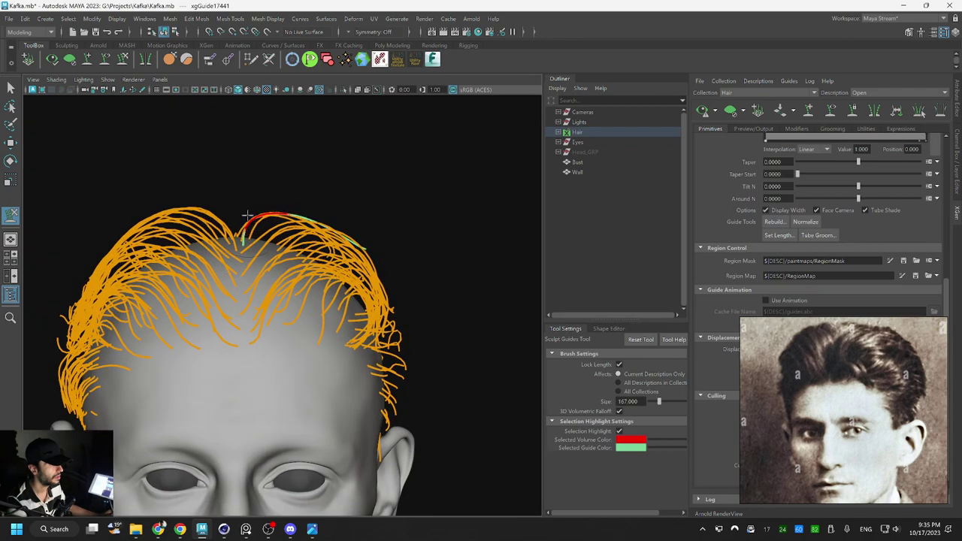
{"action": "left_click_drag", "start_coordinate": [382, 243], "coordinate": [396, 256]}
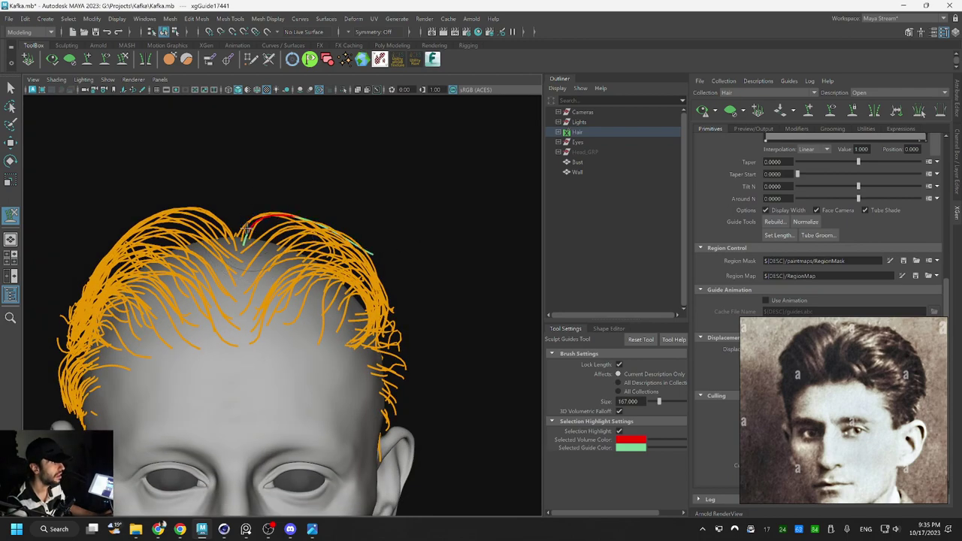
{"action": "mouse_move", "coordinate": [265, 235]}
{"action": "left_mouse_down", "text": "alt"}
{"action": "mouse_move", "coordinate": [263, 255]}
{"action": "mouse_move", "coordinate": [331, 229]}
{"action": "mouse_move", "coordinate": [311, 234]}
{"action": "left_mouse_up", "text": "alt"}
Raise the roots of two flat guides along the character's left side of the parting into rounded arches
{"action": "key", "text": "q"}
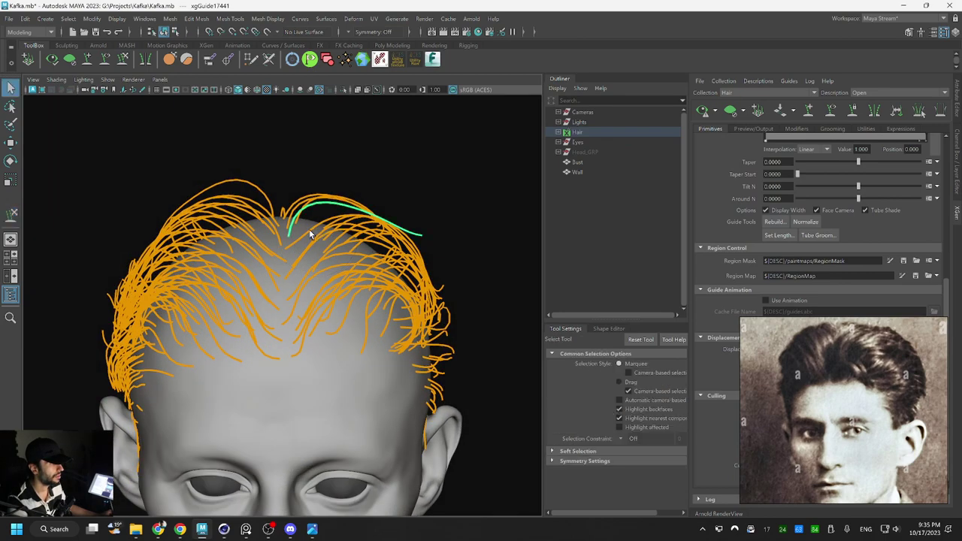
{"action": "left_click", "coordinate": [318, 230]}
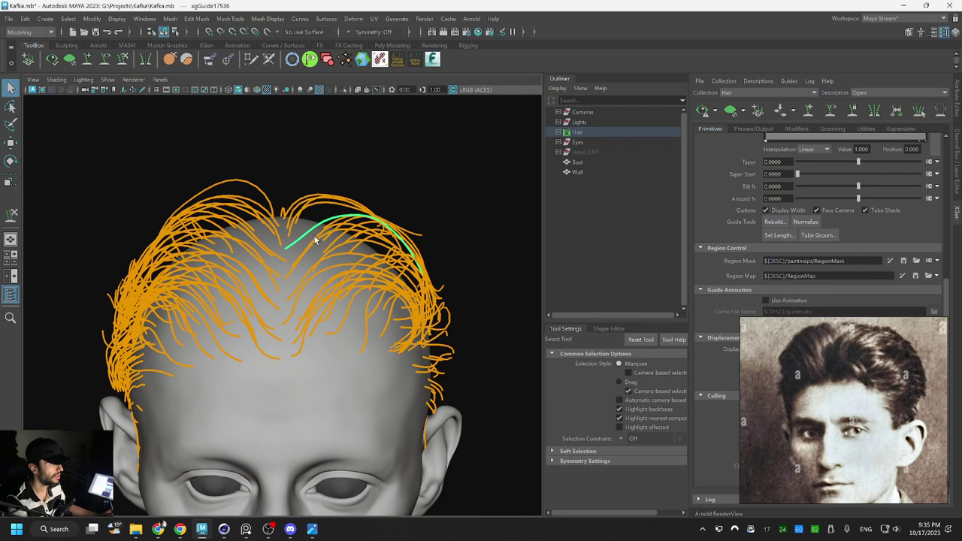
{"action": "key", "text": "y"}
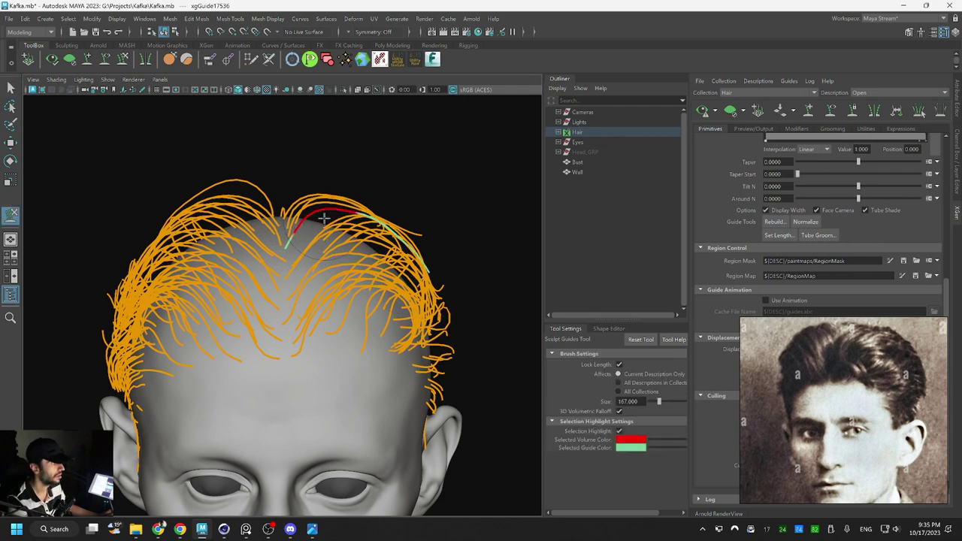
{"action": "key", "text": "q"}
{"action": "left_click", "coordinate": [312, 244]}
{"action": "key", "text": "y"}
{"action": "left_click_drag", "start_coordinate": [296, 255], "coordinate": [303, 246]}
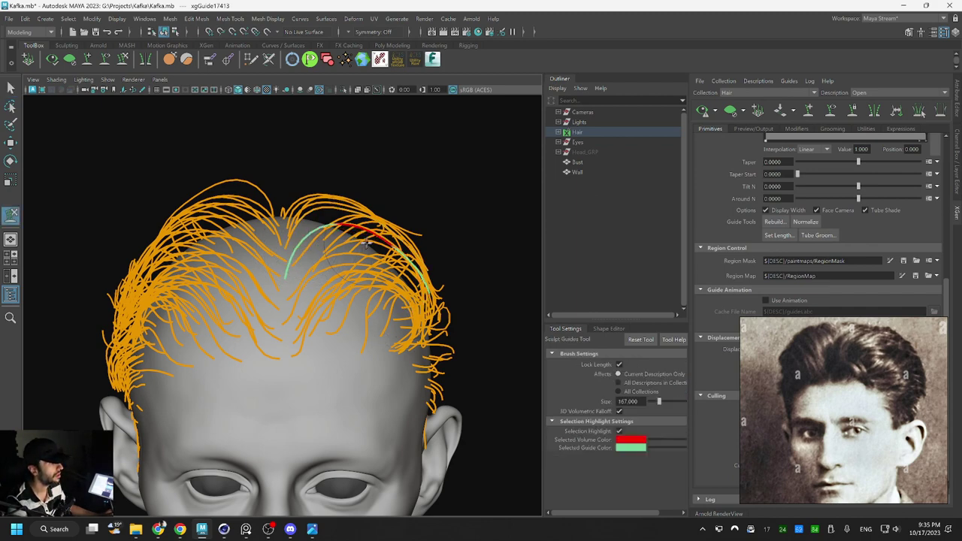
Select another guide near the front of the parting and sculpt its root upward so it arches over the character's left side
{"action": "mouse_move", "coordinate": [353, 281]}
{"action": "left_mouse_down", "text": "alt"}
{"action": "mouse_move", "coordinate": [352, 303]}
{"action": "mouse_move", "coordinate": [322, 288]}
{"action": "mouse_move", "coordinate": [380, 329]}
{"action": "mouse_move", "coordinate": [396, 260]}
{"action": "mouse_move", "coordinate": [413, 272]}
{"action": "mouse_move", "coordinate": [299, 267]}
{"action": "mouse_move", "coordinate": [339, 251]}
{"action": "mouse_move", "coordinate": [326, 254]}
{"action": "mouse_move", "coordinate": [339, 292]}
{"action": "mouse_move", "coordinate": [318, 293]}
{"action": "mouse_move", "coordinate": [128, 224]}
{"action": "left_mouse_up", "text": "alt"}
{"action": "key", "text": "q"}
{"action": "left_click", "coordinate": [293, 275]}
{"action": "left_click", "coordinate": [11, 216]}
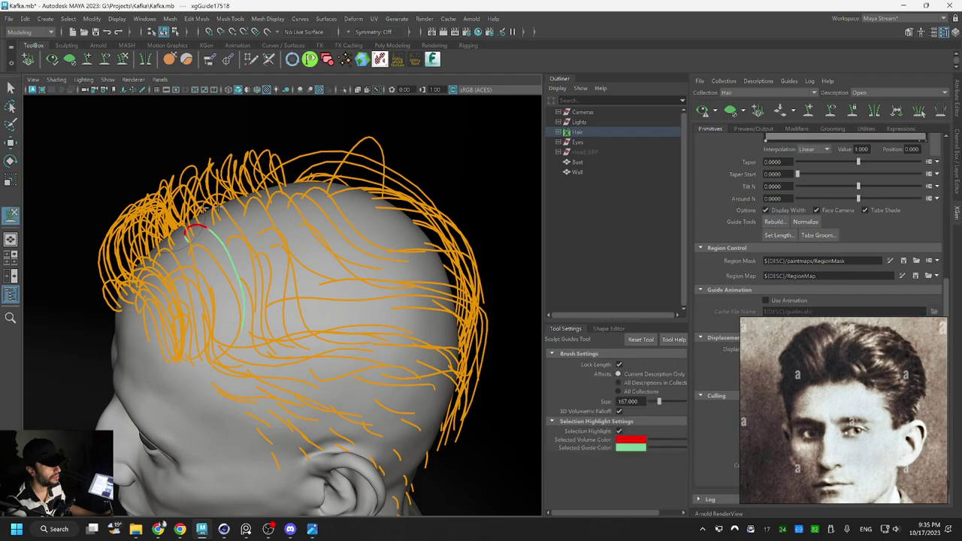
{"action": "mouse_move", "coordinate": [317, 279]}
{"action": "left_mouse_down", "text": "alt"}
{"action": "mouse_move", "coordinate": [320, 298]}
{"action": "mouse_move", "coordinate": [354, 301]}
{"action": "mouse_move", "coordinate": [368, 278]}
{"action": "mouse_move", "coordinate": [369, 309]}
{"action": "mouse_move", "coordinate": [340, 309]}
{"action": "mouse_move", "coordinate": [386, 316]}
{"action": "mouse_move", "coordinate": [344, 294]}
{"action": "mouse_move", "coordinate": [253, 208]}
{"action": "mouse_move", "coordinate": [314, 213]}
{"action": "left_mouse_up", "text": "alt"}
{"action": "left_click_drag", "start_coordinate": [315, 261], "coordinate": [308, 221], "text": "alt"}
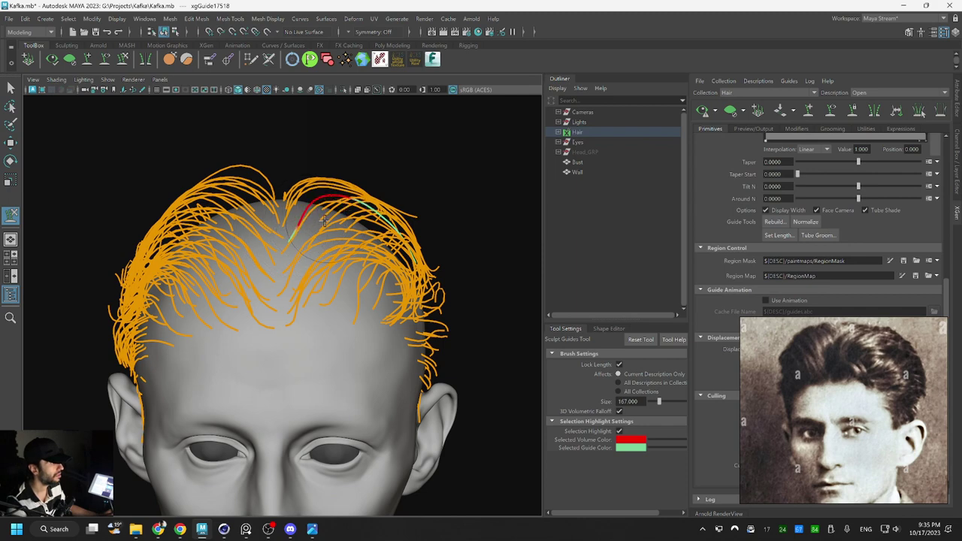
{"action": "left_click_drag", "start_coordinate": [334, 239], "coordinate": [361, 252], "text": "alt"}
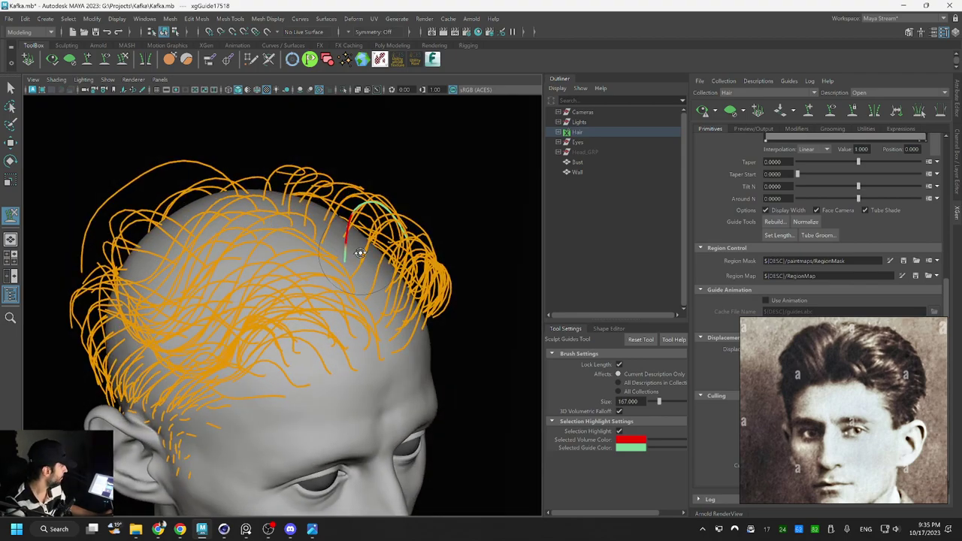
{"action": "mouse_move", "coordinate": [336, 202]}
{"action": "left_mouse_down", "text": "alt"}
{"action": "mouse_move", "coordinate": [327, 300]}
{"action": "mouse_move", "coordinate": [299, 311]}
{"action": "mouse_move", "coordinate": [285, 301]}
{"action": "mouse_move", "coordinate": [296, 288]}
{"action": "mouse_move", "coordinate": [257, 291]}
{"action": "mouse_move", "coordinate": [404, 279]}
{"action": "mouse_move", "coordinate": [375, 257]}
{"action": "left_mouse_up", "text": "alt"}
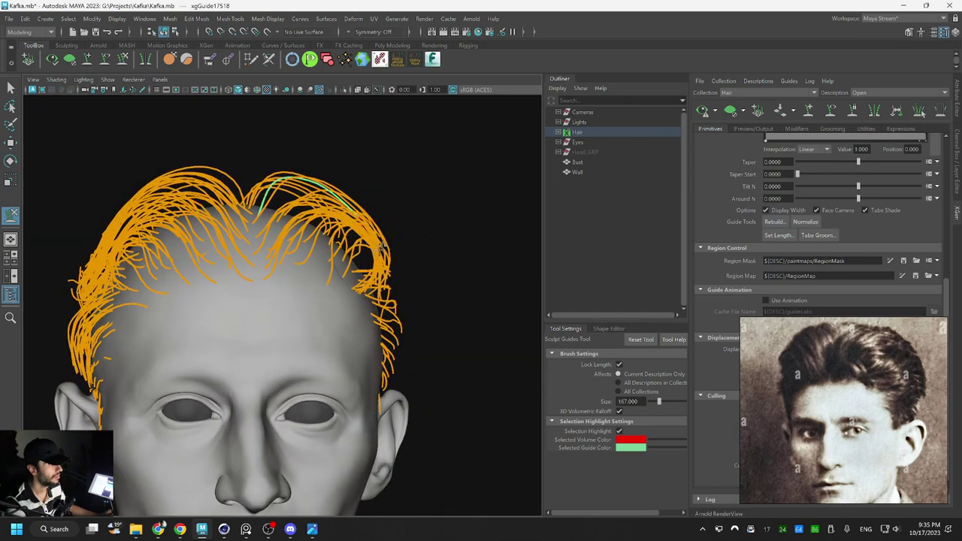
Select the guide behind the last one along the parting on the character's left side and sweep its lower end backward
{"action": "left_click_drag", "start_coordinate": [258, 202], "coordinate": [303, 308], "text": "alt"}
{"action": "key", "text": "q"}
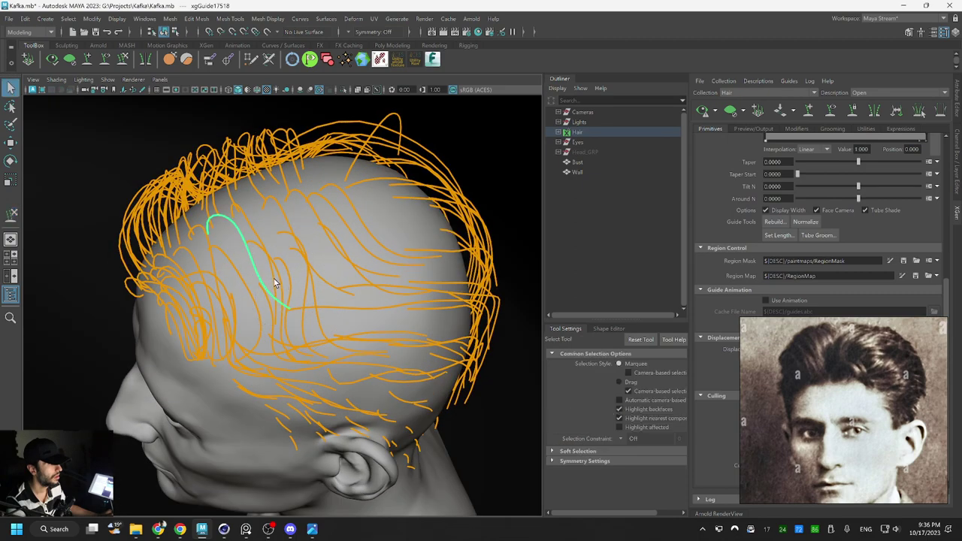
{"action": "left_click", "coordinate": [274, 282]}
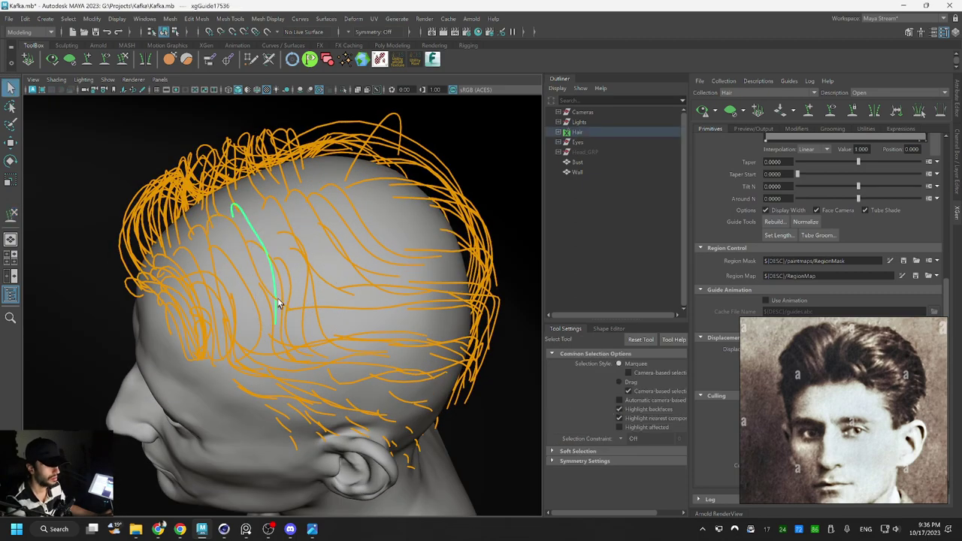
{"action": "key", "text": "y"}
{"action": "mouse_move", "coordinate": [297, 323]}
{"action": "left_mouse_down"}
{"action": "mouse_move", "coordinate": [279, 226]}
{"action": "mouse_move", "coordinate": [275, 269]}
{"action": "mouse_move", "coordinate": [310, 292]}
{"action": "mouse_move", "coordinate": [303, 315]}
{"action": "left_mouse_up"}
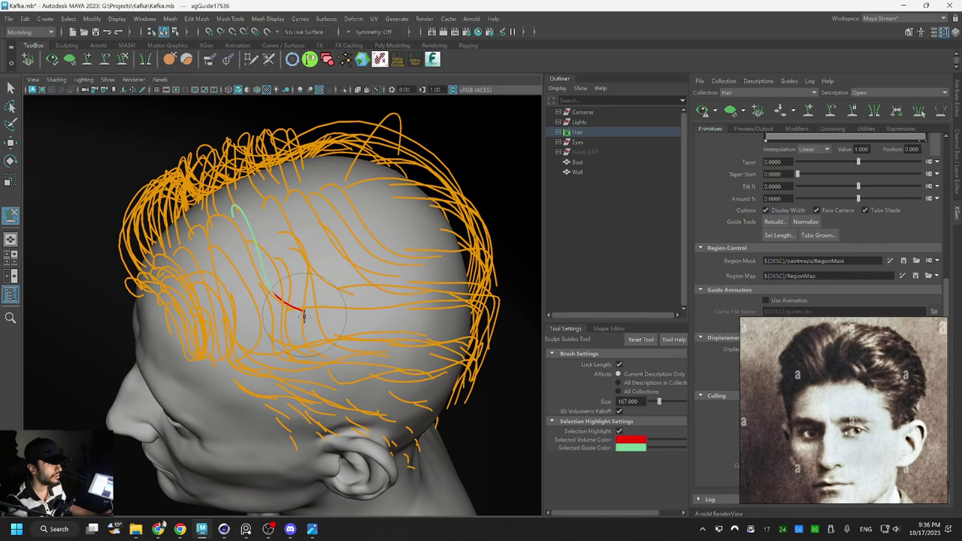
{"action": "mouse_move", "coordinate": [352, 257]}
{"action": "left_mouse_down", "text": "alt"}
{"action": "mouse_move", "coordinate": [386, 249]}
{"action": "mouse_move", "coordinate": [387, 236]}
{"action": "left_mouse_up", "text": "alt"}
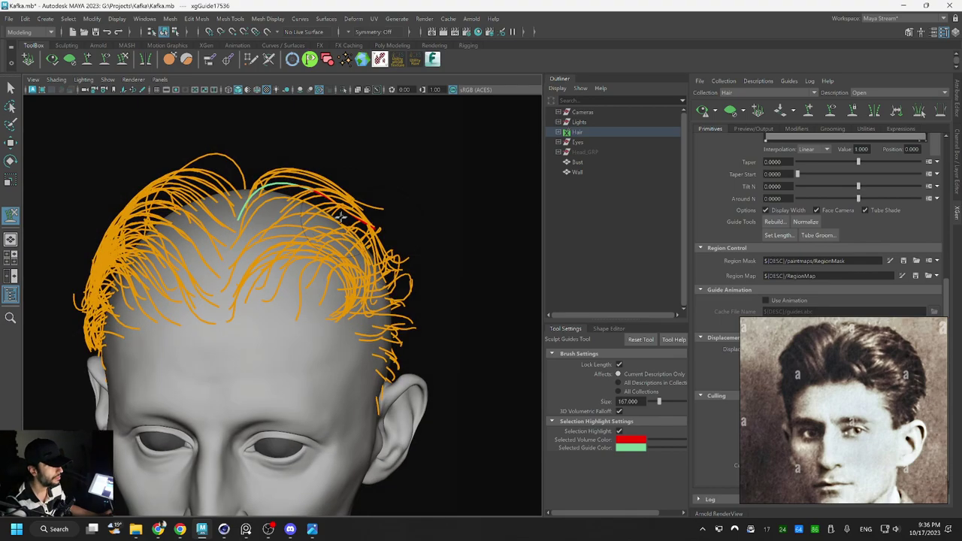
{"action": "left_click_drag", "start_coordinate": [298, 281], "coordinate": [207, 286], "text": "alt"}
{"action": "mouse_move", "coordinate": [266, 303]}
{"action": "left_mouse_down"}
{"action": "mouse_move", "coordinate": [308, 320]}
{"action": "mouse_move", "coordinate": [320, 306]}
{"action": "left_mouse_up"}
{"action": "left_click_drag", "start_coordinate": [361, 272], "coordinate": [318, 322], "text": "alt"}
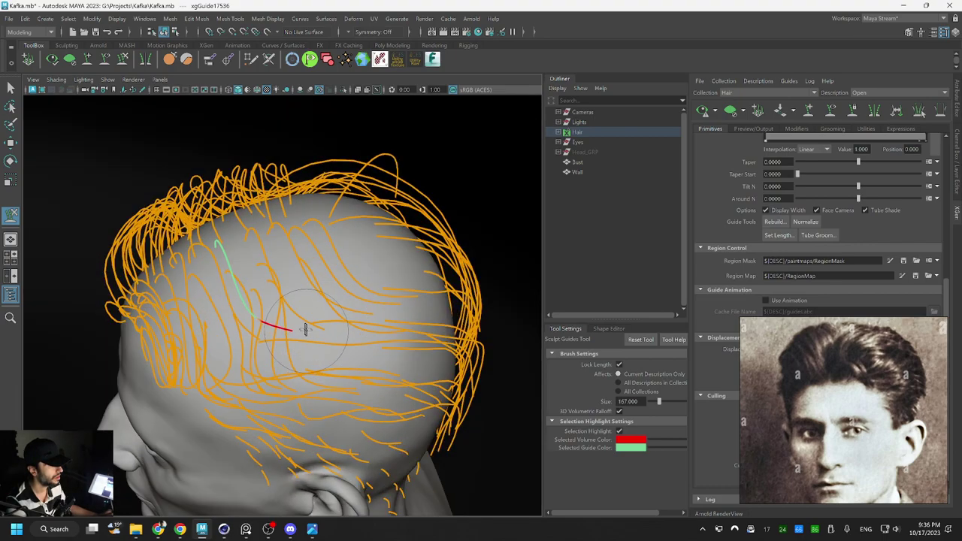
Select the next guide down the left side of the head, sweep its tip backward and reshape its upper section
{"action": "key", "text": "q"}
{"action": "left_click", "coordinate": [284, 326]}
{"action": "key", "text": "y"}
{"action": "left_click_drag", "start_coordinate": [303, 360], "coordinate": [343, 369]}
{"action": "left_click_drag", "start_coordinate": [315, 302], "coordinate": [286, 290]}
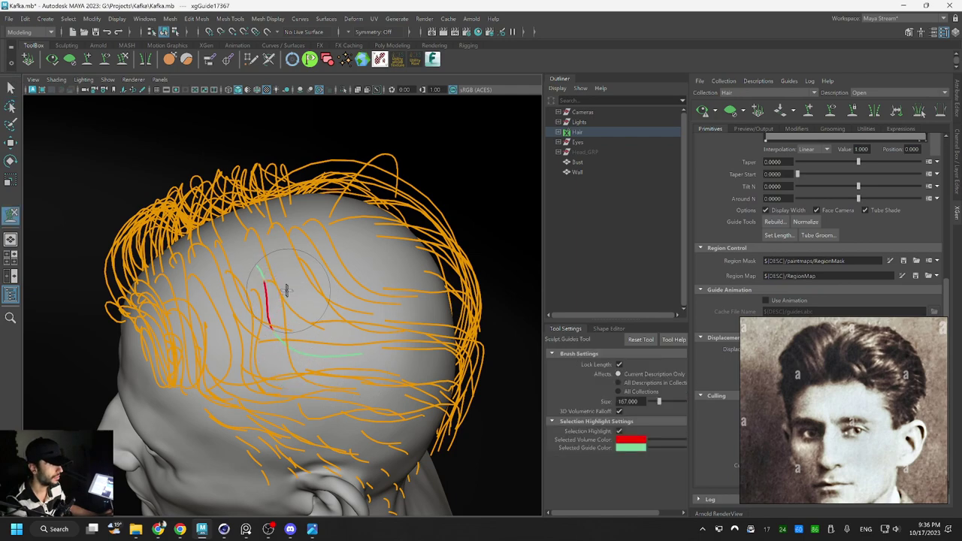
Raise the selected guide's root into an arch above the scalp and curve its tip backward with the surrounding flow
{"action": "left_click_drag", "start_coordinate": [353, 279], "coordinate": [345, 236], "text": "alt"}
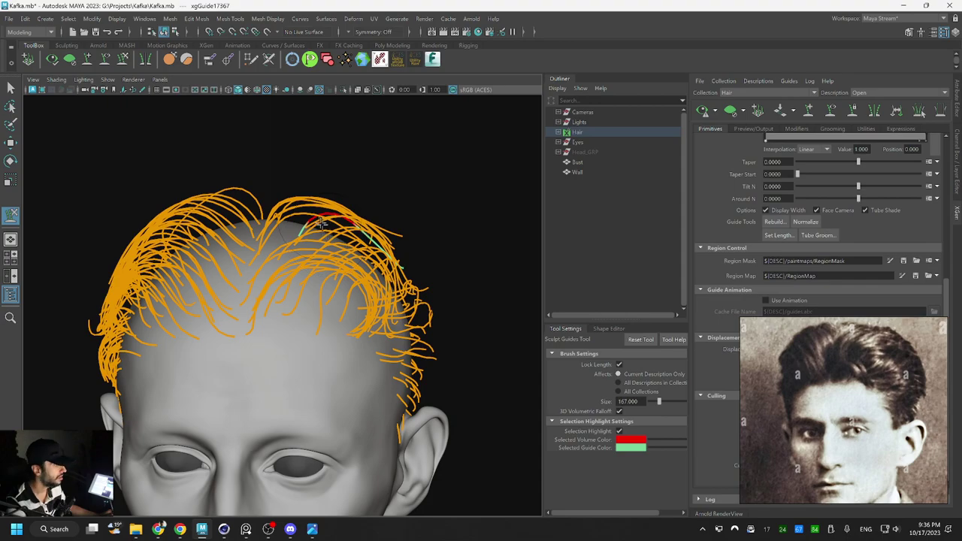
{"action": "left_click_drag", "start_coordinate": [322, 222], "coordinate": [337, 287], "text": "alt"}
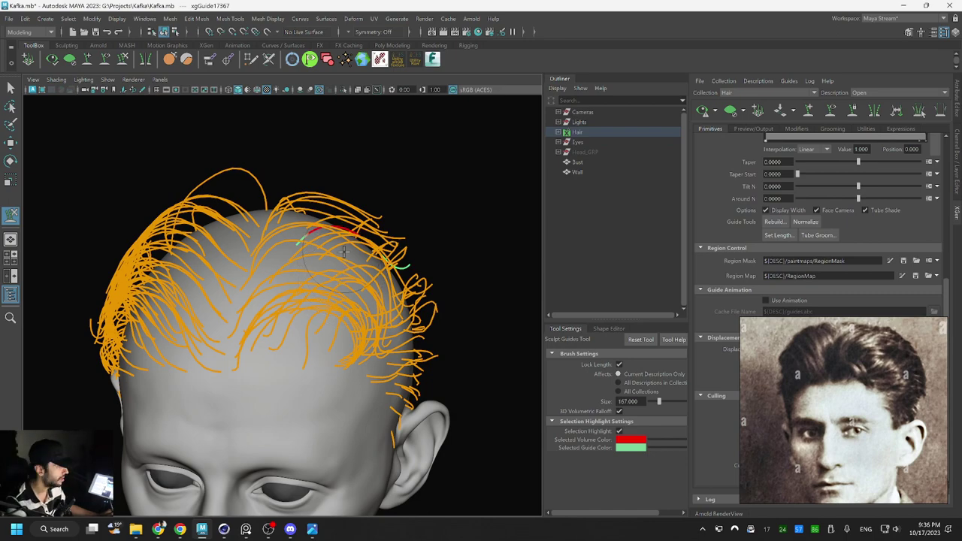
{"action": "left_click_drag", "start_coordinate": [357, 301], "coordinate": [351, 323], "text": "alt"}
{"action": "left_click_drag", "start_coordinate": [342, 275], "coordinate": [326, 309], "text": "alt"}
{"action": "left_click_drag", "start_coordinate": [363, 284], "coordinate": [332, 199], "text": "alt"}
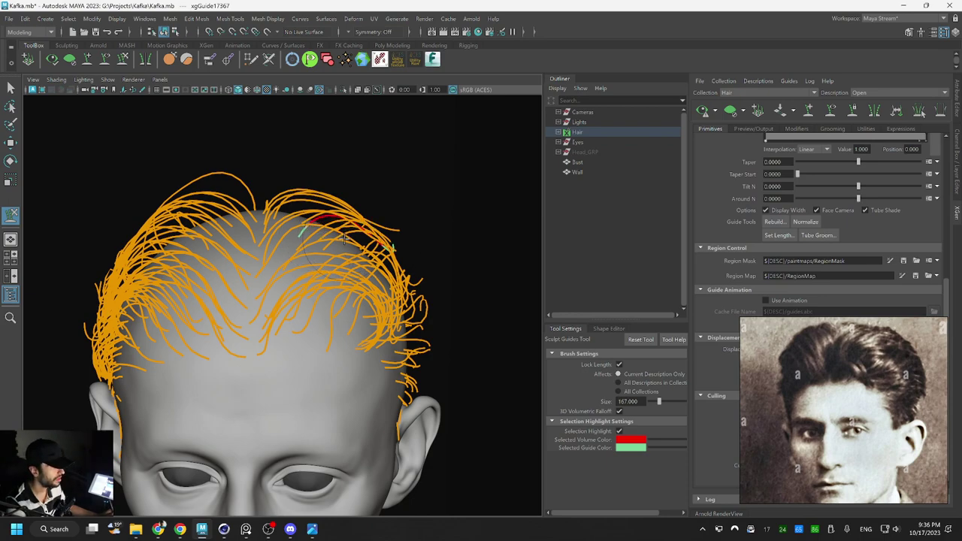
{"action": "left_click_drag", "start_coordinate": [359, 239], "coordinate": [375, 274], "text": "alt"}
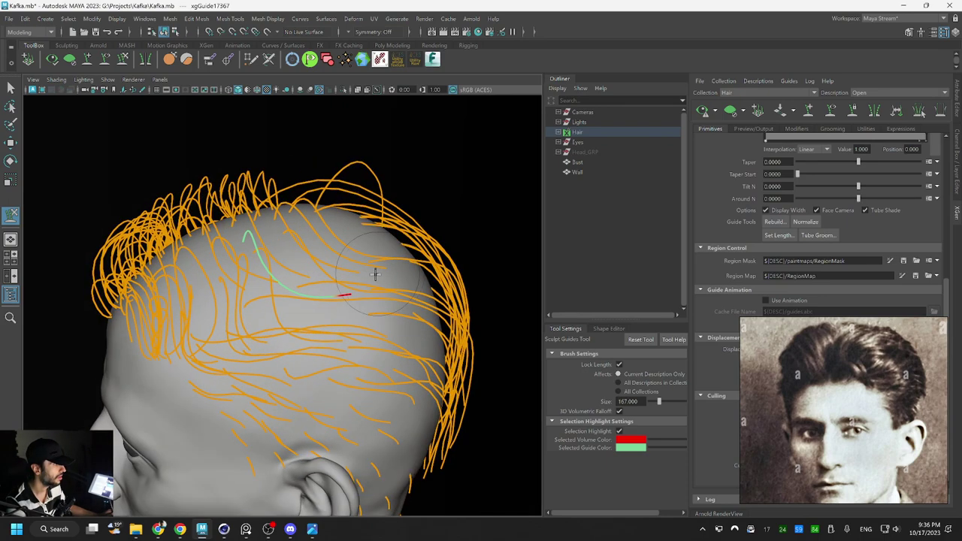
Select the adjacent guide lower on the left side, arch its root away from the scalp and bend its tip backward
{"action": "mouse_move", "coordinate": [371, 241]}
{"action": "left_mouse_down", "text": "alt"}
{"action": "mouse_move", "coordinate": [388, 279]}
{"action": "mouse_move", "coordinate": [336, 239]}
{"action": "mouse_move", "coordinate": [311, 281]}
{"action": "mouse_move", "coordinate": [268, 292]}
{"action": "mouse_move", "coordinate": [263, 350]}
{"action": "mouse_move", "coordinate": [315, 329]}
{"action": "left_mouse_up", "text": "alt"}
{"action": "key", "text": "q"}
{"action": "left_click", "coordinate": [262, 343]}
{"action": "key", "text": "y"}
{"action": "left_click_drag", "start_coordinate": [252, 292], "coordinate": [260, 286]}
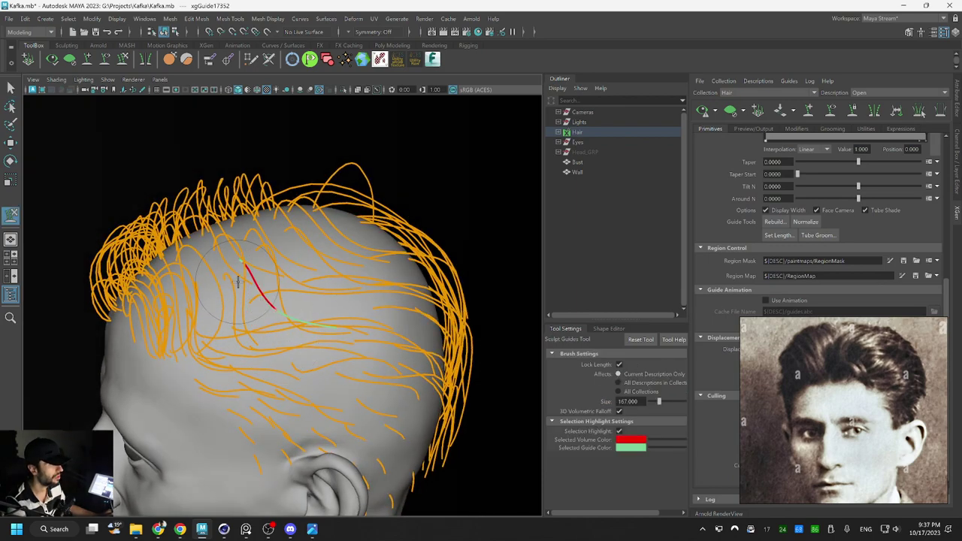
{"action": "left_click_drag", "start_coordinate": [354, 275], "coordinate": [367, 248], "text": "alt"}
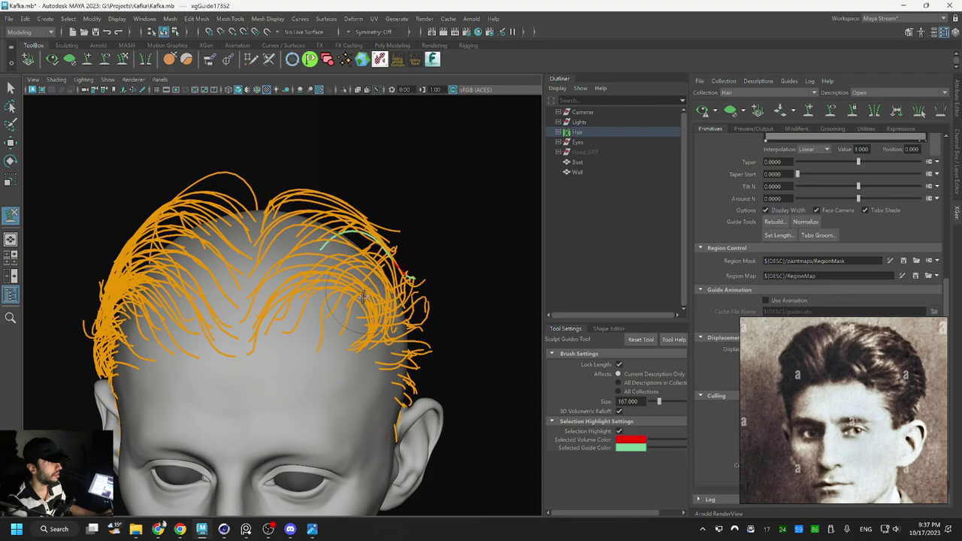
{"action": "mouse_move", "coordinate": [362, 297]}
{"action": "left_mouse_down", "text": "alt"}
{"action": "mouse_move", "coordinate": [307, 301]}
{"action": "mouse_move", "coordinate": [308, 318]}
{"action": "left_mouse_up", "text": "alt"}
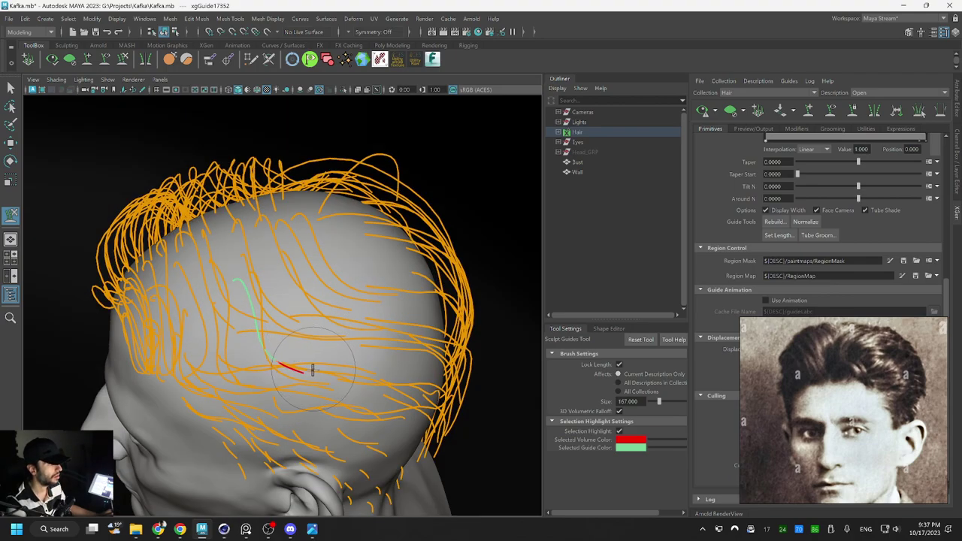
Select the neighboring guide closer to the forehead, lift its root into a rounded arch and sweep its tip toward the back
{"action": "mouse_move", "coordinate": [358, 300]}
{"action": "left_mouse_down", "text": "alt"}
{"action": "mouse_move", "coordinate": [418, 279]}
{"action": "mouse_move", "coordinate": [319, 247]}
{"action": "mouse_move", "coordinate": [369, 318]}
{"action": "mouse_move", "coordinate": [342, 257]}
{"action": "mouse_move", "coordinate": [308, 283]}
{"action": "mouse_move", "coordinate": [253, 273]}
{"action": "mouse_move", "coordinate": [237, 242]}
{"action": "mouse_move", "coordinate": [249, 251]}
{"action": "left_mouse_up", "text": "alt"}
{"action": "key", "text": "q"}
{"action": "left_click", "coordinate": [240, 298]}
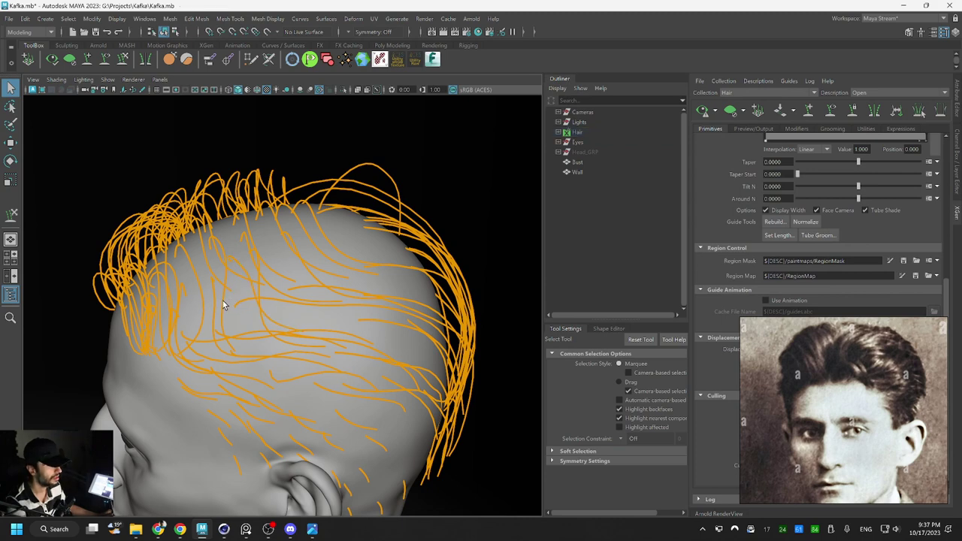
{"action": "left_click", "coordinate": [222, 304]}
{"action": "key", "text": "y"}
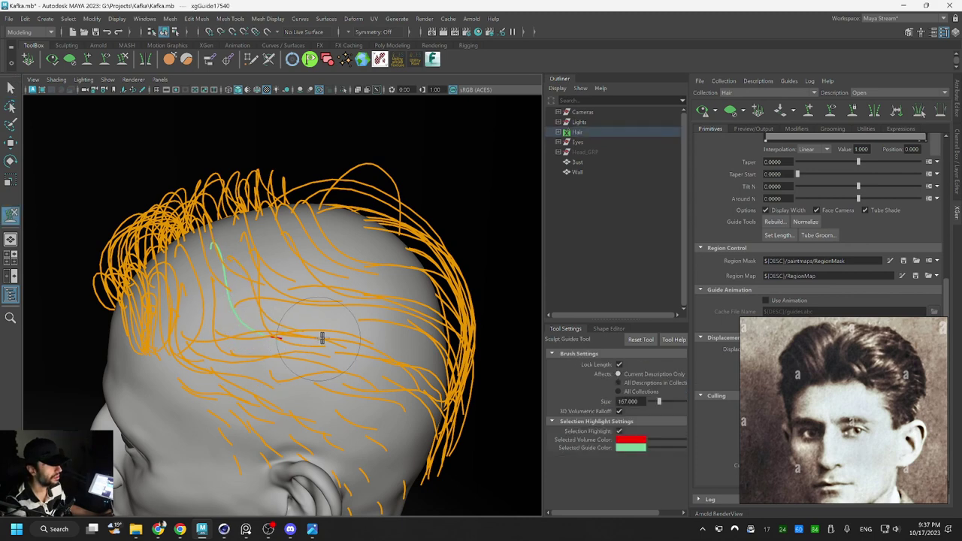
{"action": "left_click_drag", "start_coordinate": [306, 274], "coordinate": [343, 263], "text": "alt"}
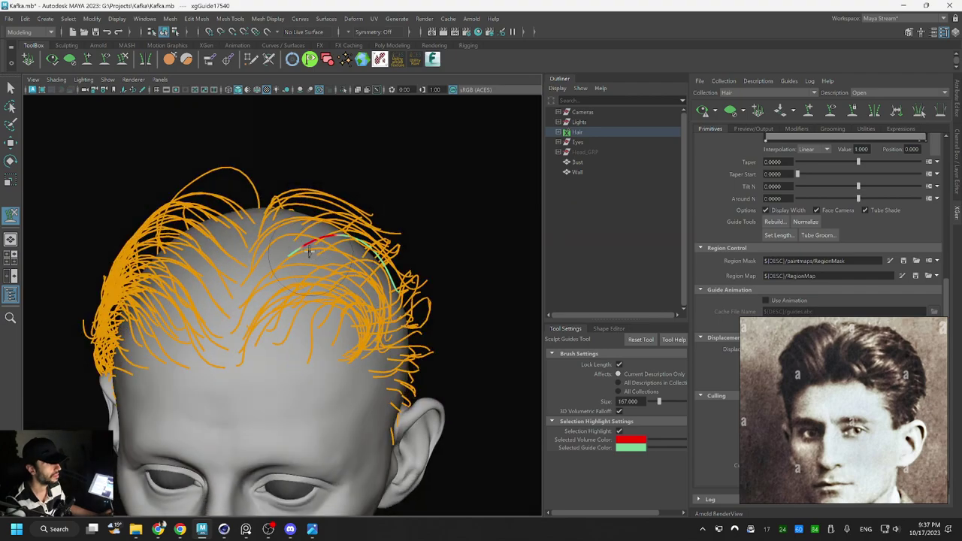
{"action": "left_click_drag", "start_coordinate": [391, 307], "coordinate": [286, 295], "text": "alt"}
{"action": "left_click_drag", "start_coordinate": [315, 253], "coordinate": [356, 242], "text": "alt"}
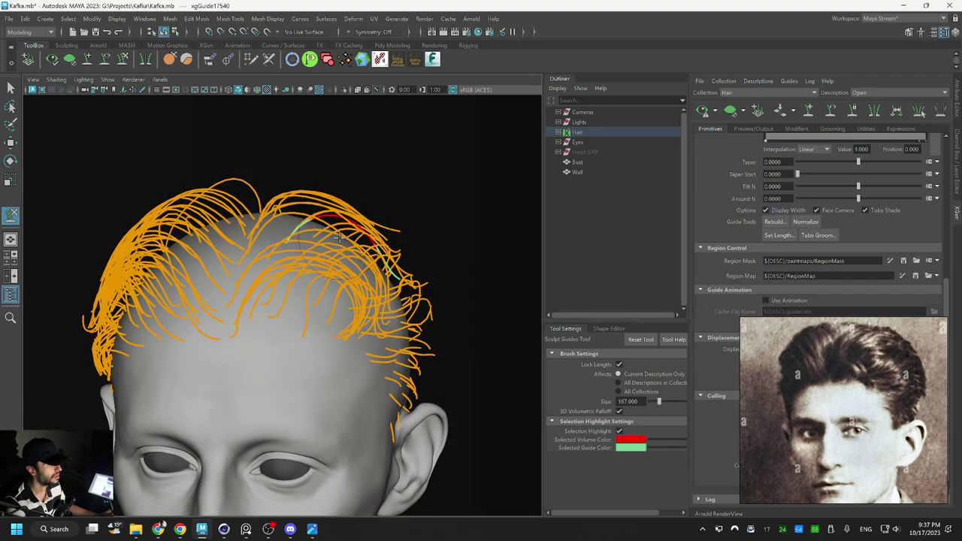
{"action": "left_click_drag", "start_coordinate": [282, 234], "coordinate": [312, 326], "text": "alt"}
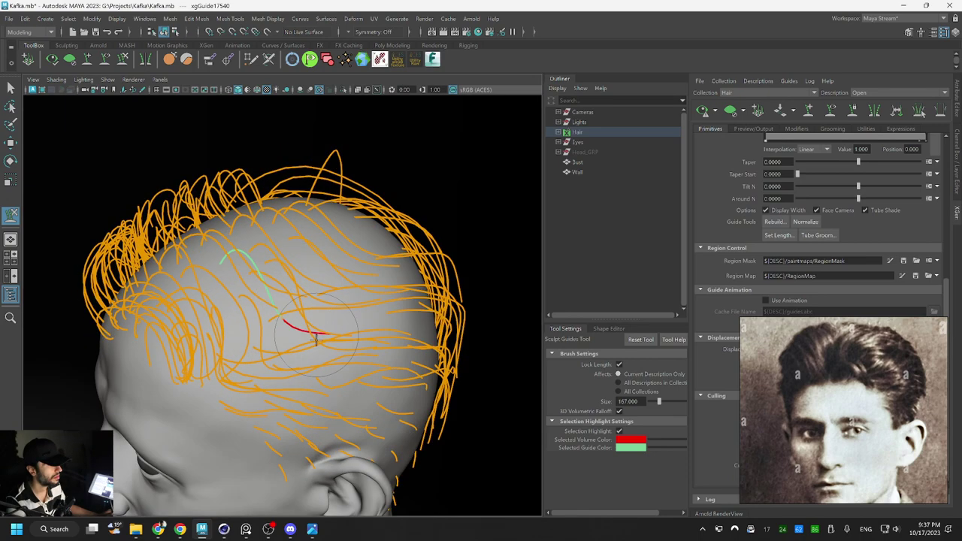
Select the guide farther back on the left side, arch its root and curve its tip backward along the head
{"action": "key", "text": "q"}
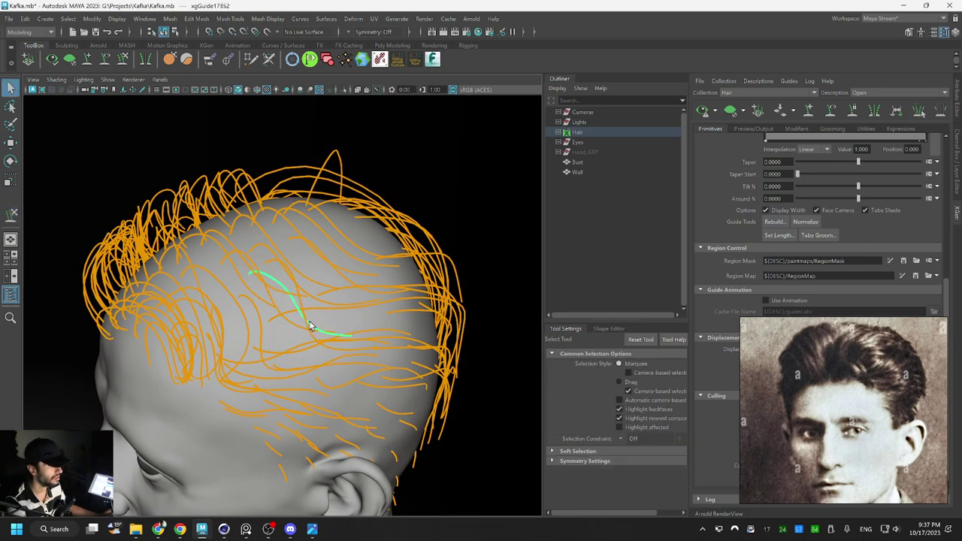
{"action": "key", "text": "y"}
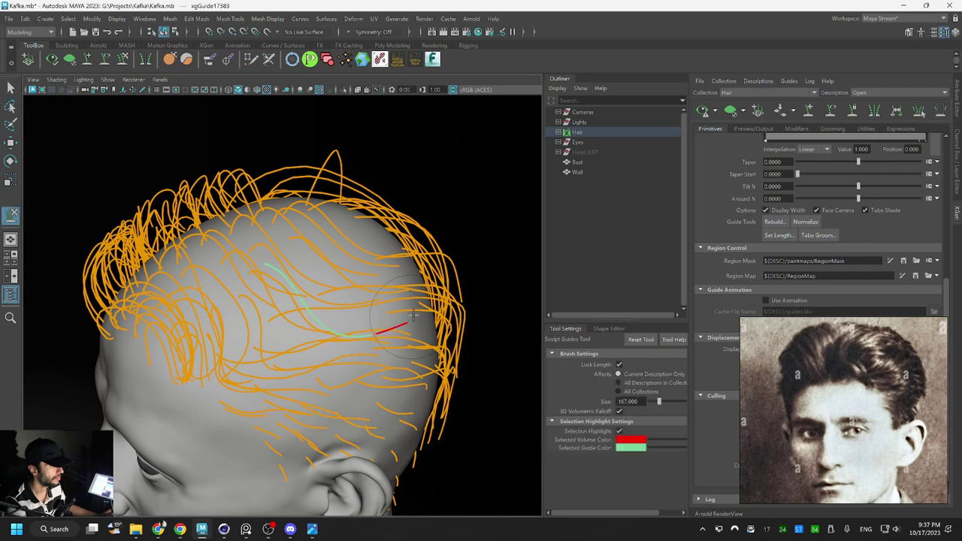
{"action": "key", "text": "r"}
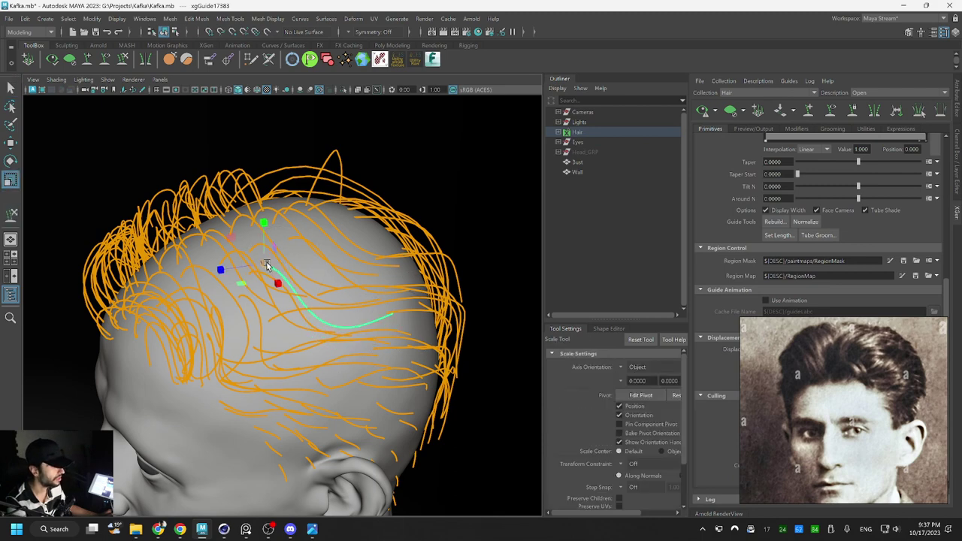
{"action": "key", "text": "y"}
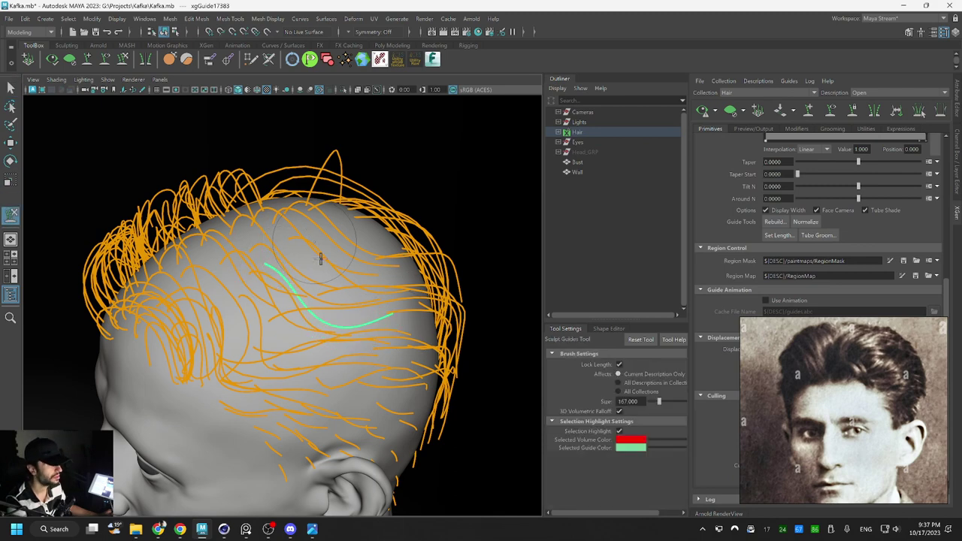
{"action": "left_click_drag", "start_coordinate": [307, 268], "coordinate": [362, 257], "text": "alt"}
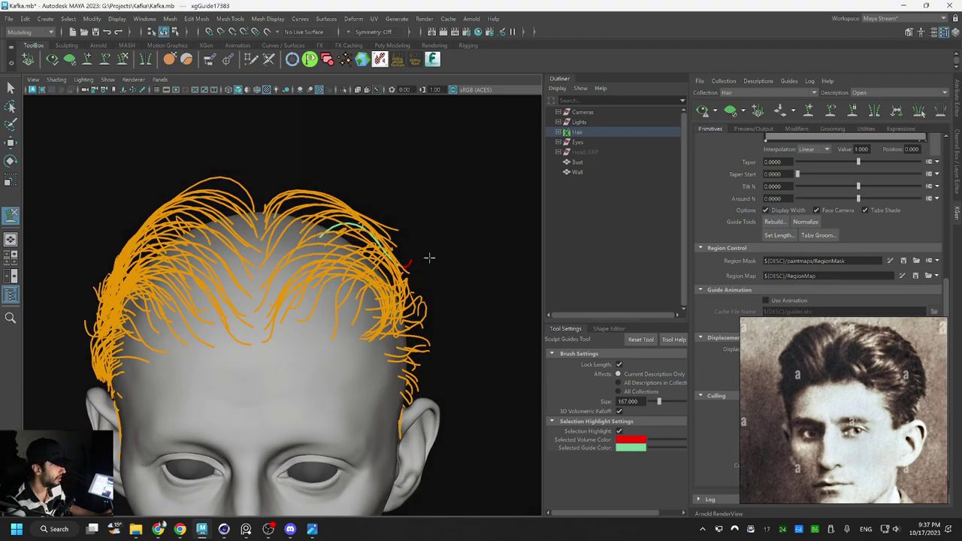
{"action": "mouse_move", "coordinate": [429, 258]}
{"action": "left_mouse_down", "text": "alt"}
{"action": "mouse_move", "coordinate": [376, 280]}
{"action": "mouse_move", "coordinate": [393, 296]}
{"action": "mouse_move", "coordinate": [337, 337]}
{"action": "left_mouse_up", "text": "alt"}
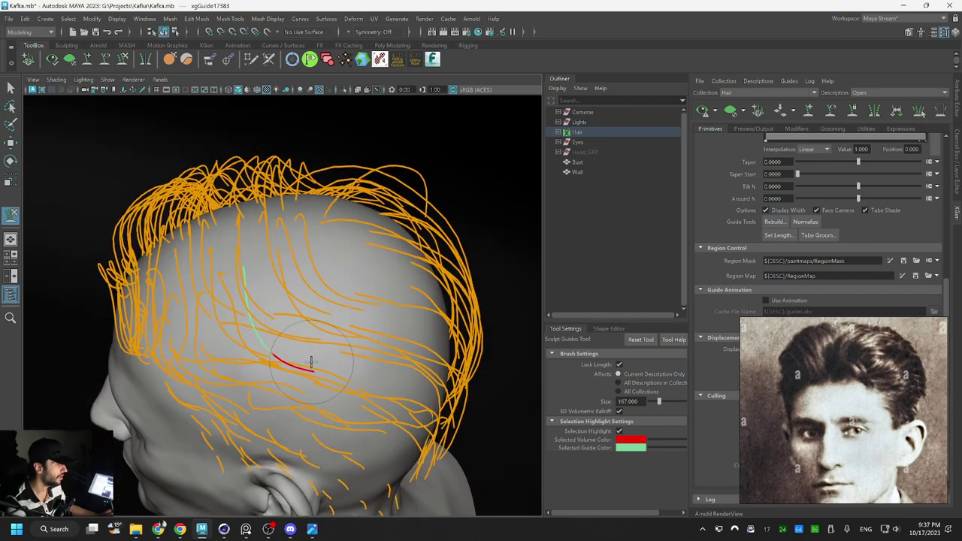
{"action": "left_click_drag", "start_coordinate": [333, 296], "coordinate": [392, 278], "text": "alt"}
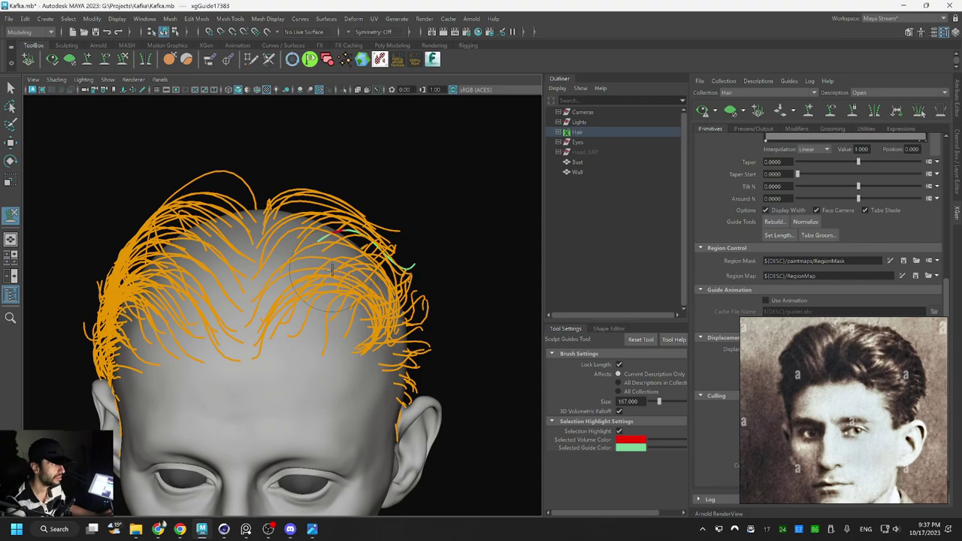
Select the long arched guide beside the parting on the character's left and round its root section toward the parting
{"action": "mouse_move", "coordinate": [331, 272]}
{"action": "left_mouse_down", "text": "alt"}
{"action": "mouse_move", "coordinate": [337, 282]}
{"action": "mouse_move", "coordinate": [346, 257]}
{"action": "mouse_move", "coordinate": [350, 315]}
{"action": "mouse_move", "coordinate": [334, 284]}
{"action": "mouse_move", "coordinate": [355, 264]}
{"action": "mouse_move", "coordinate": [300, 241]}
{"action": "left_mouse_up", "text": "alt"}
{"action": "key", "text": "q"}
{"action": "left_click", "coordinate": [329, 240]}
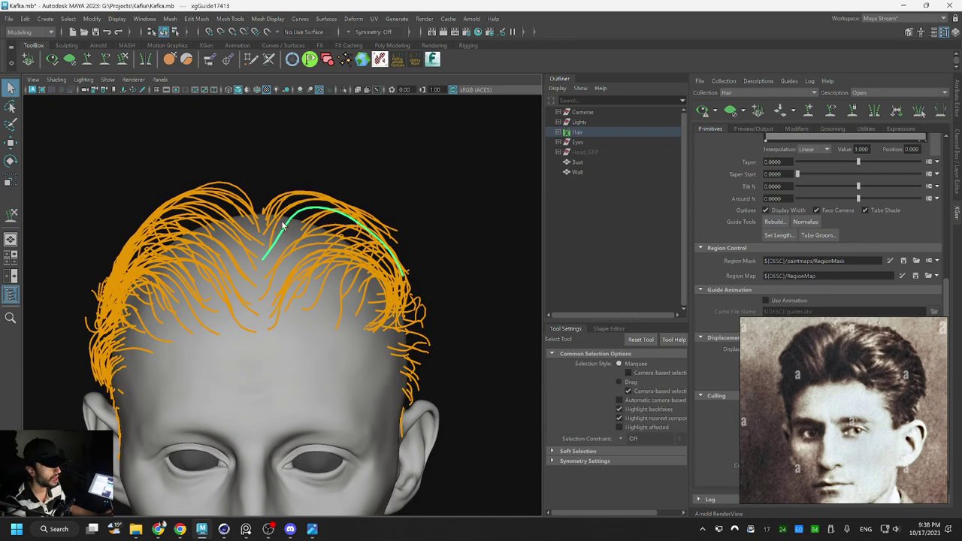
{"action": "key", "text": "y"}
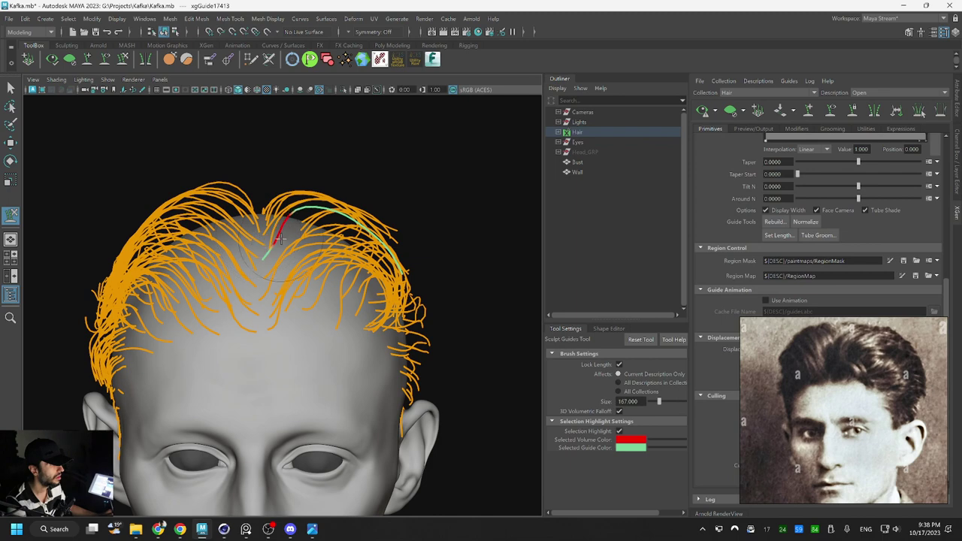
{"action": "key", "text": "q"}
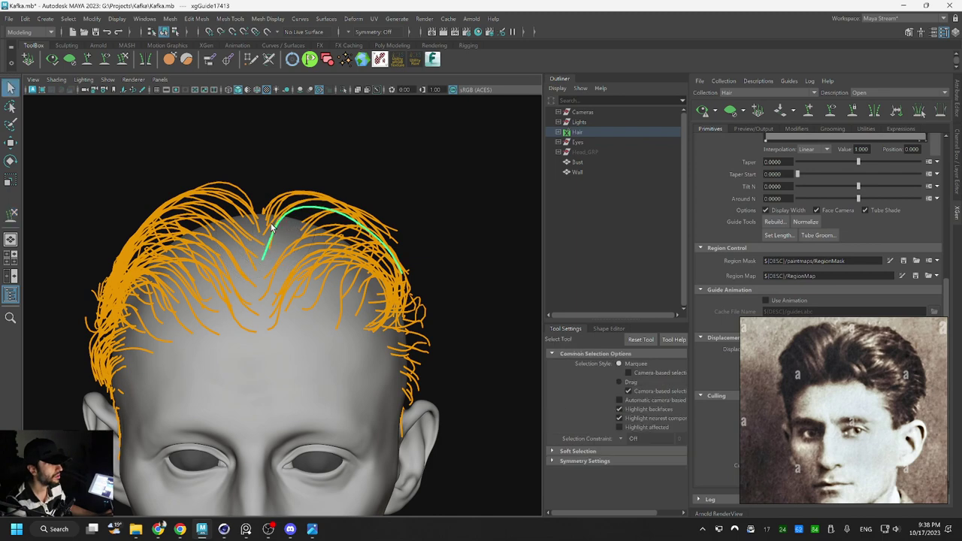
Refine the arches of the adjacent upper guides beside the parting on the character's left to match their neighbors
{"action": "left_click", "coordinate": [269, 225]}
{"action": "left_click", "coordinate": [272, 220]}
{"action": "key", "text": "y"}
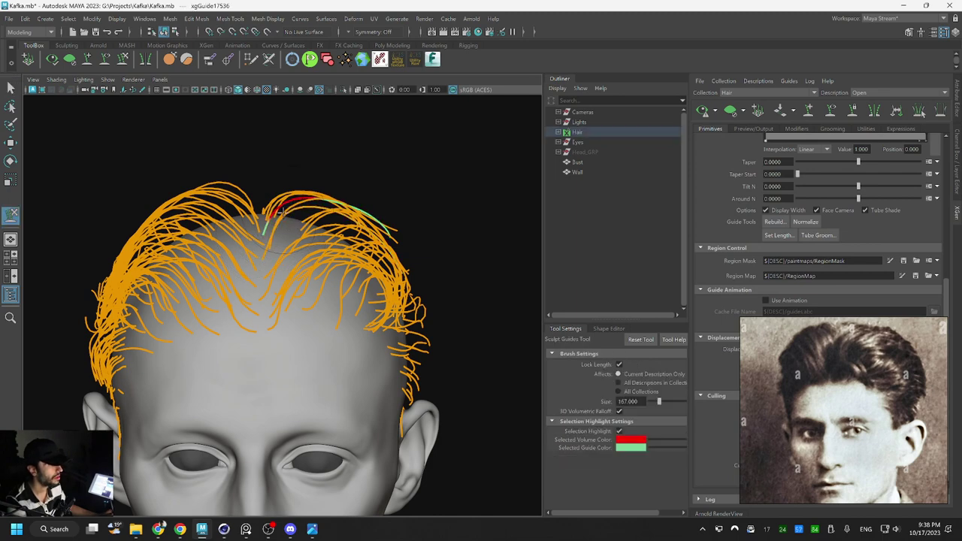
{"action": "key", "text": "q"}
{"action": "left_click", "coordinate": [293, 215]}
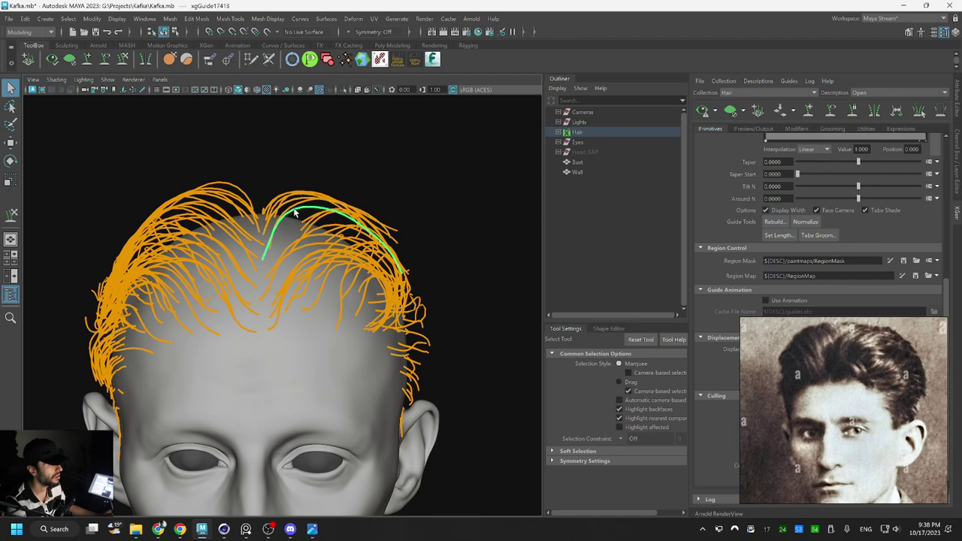
{"action": "key", "text": "y"}
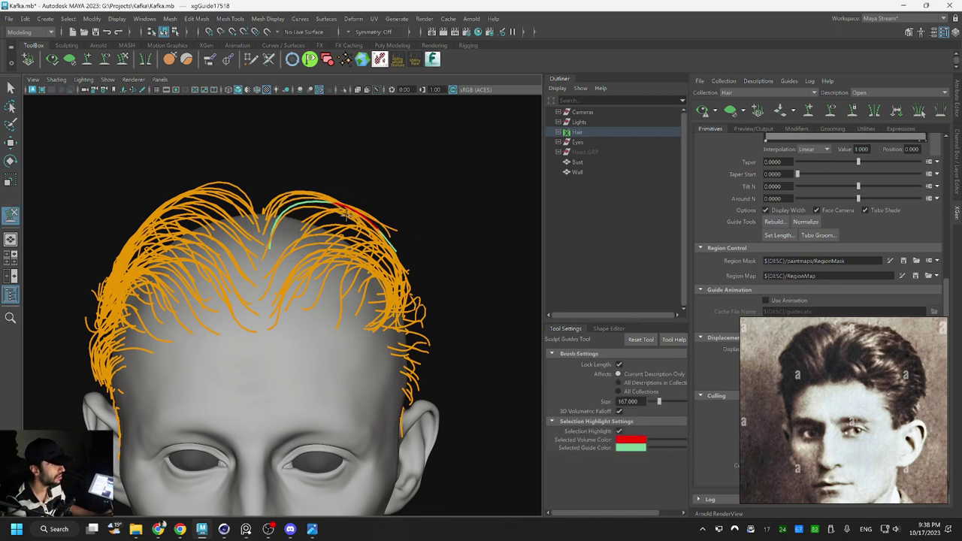
Select the short upper guides beneath the long arches on the character's left and lift their roots into rounded arches
{"action": "key", "text": "q"}
{"action": "left_click", "coordinate": [318, 221]}
{"action": "key", "text": "y"}
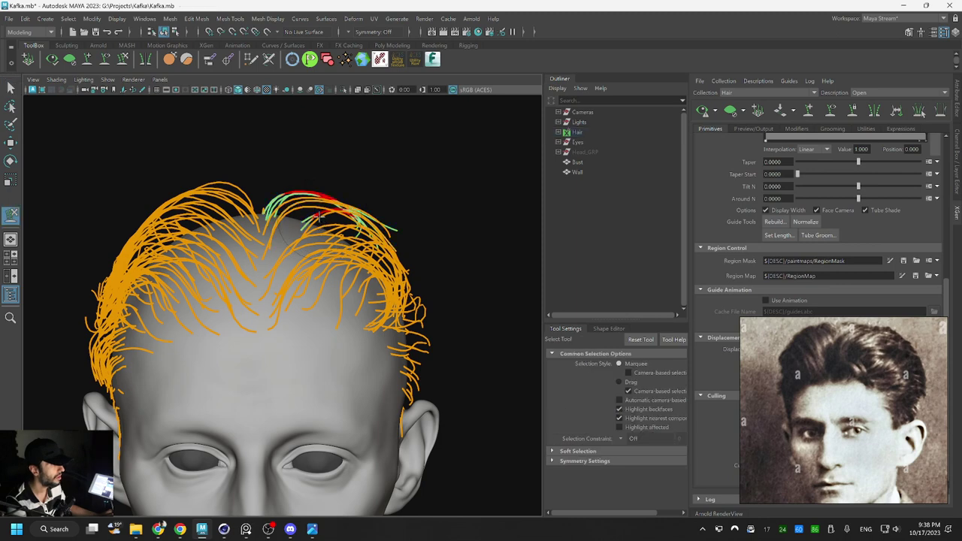
{"action": "key", "text": "q"}
{"action": "left_click", "coordinate": [316, 221]}
{"action": "left_click", "coordinate": [323, 219]}
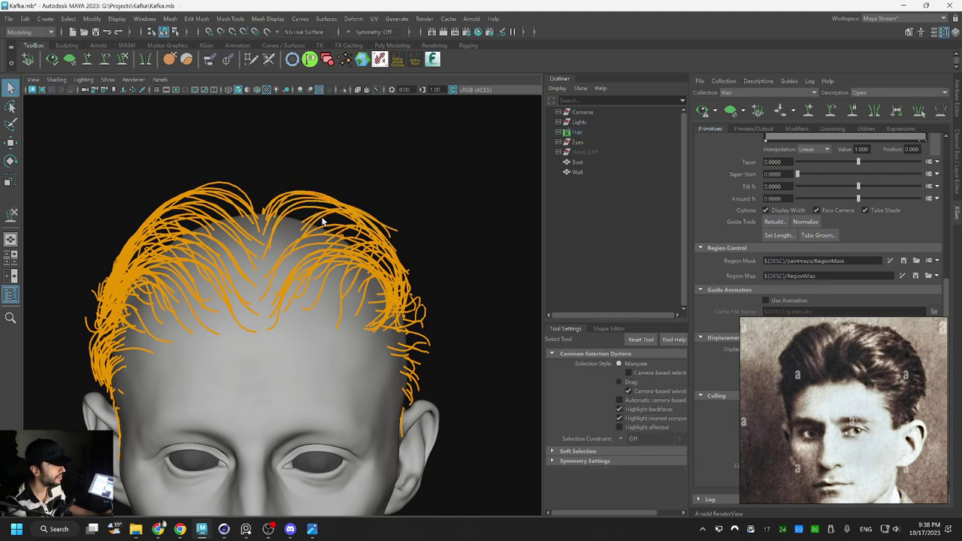
{"action": "left_click", "coordinate": [323, 220]}
{"action": "key", "text": "y"}
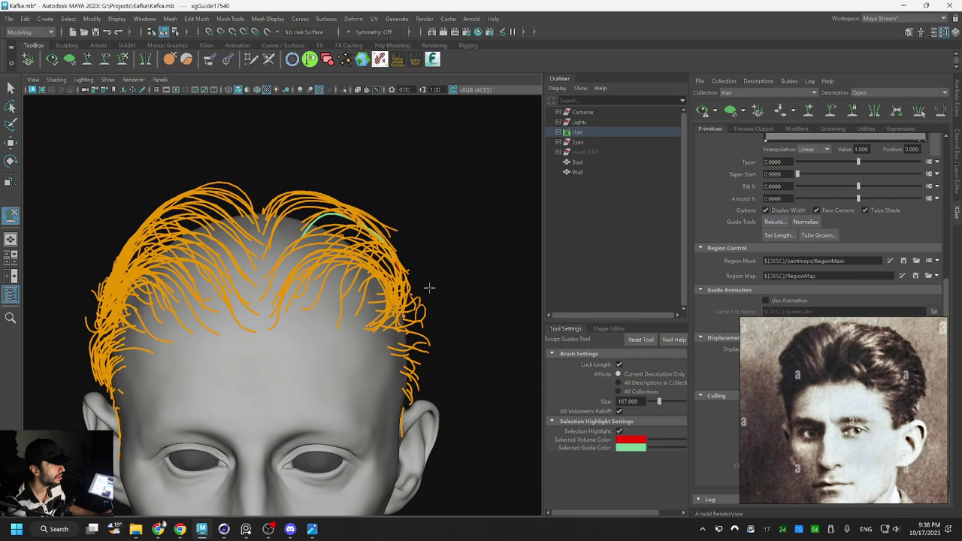
{"action": "key", "text": "q"}
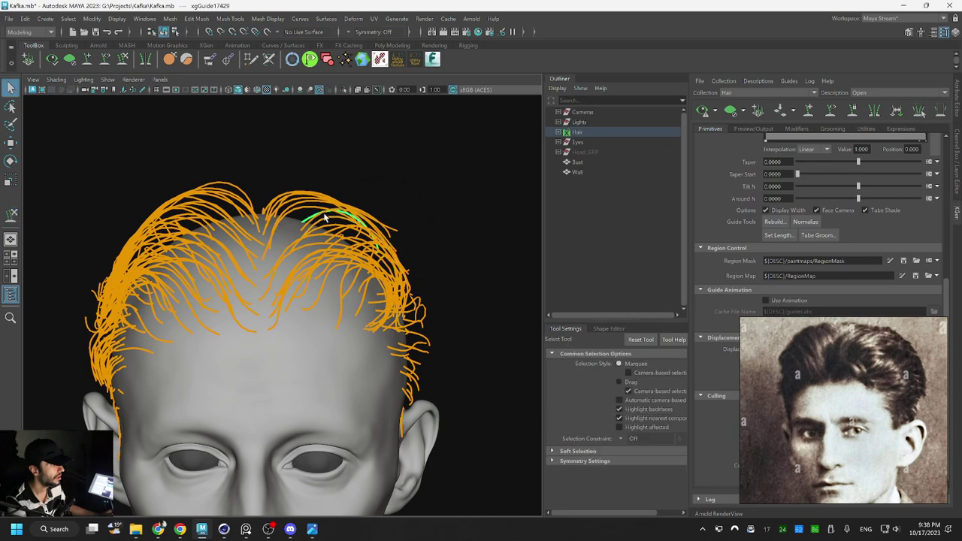
{"action": "left_click", "coordinate": [326, 204]}
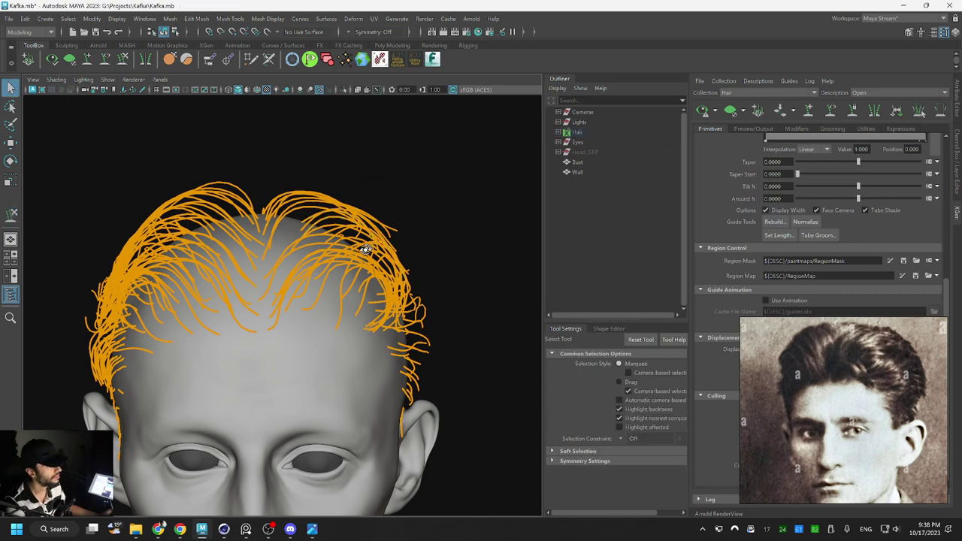
Select the guide on the left side of the head and bend its tip toward the back of the head
{"action": "mouse_move", "coordinate": [347, 214]}
{"action": "left_mouse_down", "text": "alt"}
{"action": "mouse_move", "coordinate": [296, 270]}
{"action": "mouse_move", "coordinate": [314, 231]}
{"action": "mouse_move", "coordinate": [298, 285]}
{"action": "mouse_move", "coordinate": [343, 257]}
{"action": "mouse_move", "coordinate": [272, 282]}
{"action": "mouse_move", "coordinate": [440, 238]}
{"action": "mouse_move", "coordinate": [295, 220]}
{"action": "mouse_move", "coordinate": [278, 260]}
{"action": "mouse_move", "coordinate": [255, 266]}
{"action": "mouse_move", "coordinate": [253, 251]}
{"action": "left_mouse_up", "text": "alt"}
{"action": "left_click", "coordinate": [277, 296]}
{"action": "key", "text": "y"}
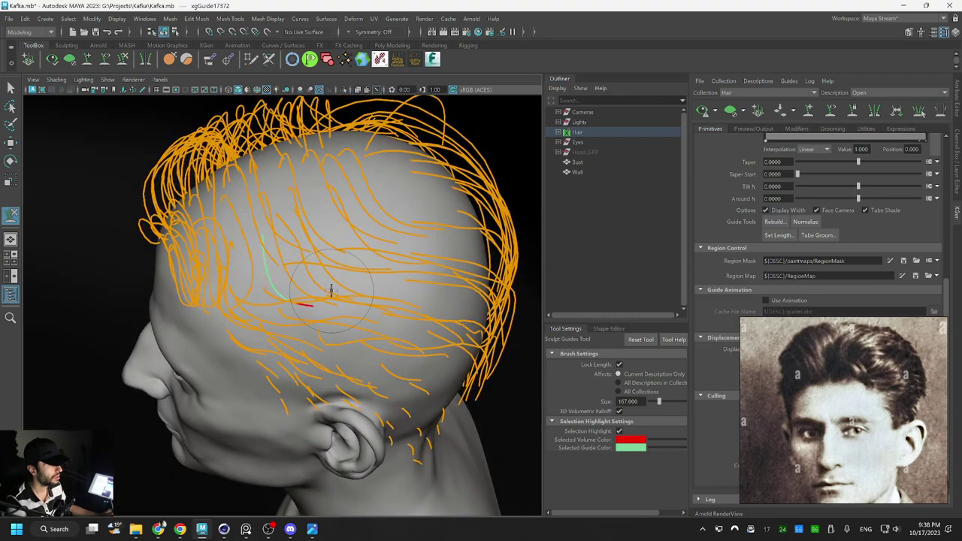
{"action": "mouse_move", "coordinate": [331, 290]}
{"action": "left_mouse_down", "text": "alt"}
{"action": "mouse_move", "coordinate": [391, 256]}
{"action": "mouse_move", "coordinate": [318, 326]}
{"action": "mouse_move", "coordinate": [240, 265]}
{"action": "mouse_move", "coordinate": [248, 216]}
{"action": "left_mouse_up", "text": "alt"}
{"action": "left_click_drag", "start_coordinate": [219, 284], "coordinate": [220, 263], "text": "alt"}
{"action": "key", "text": "q"}
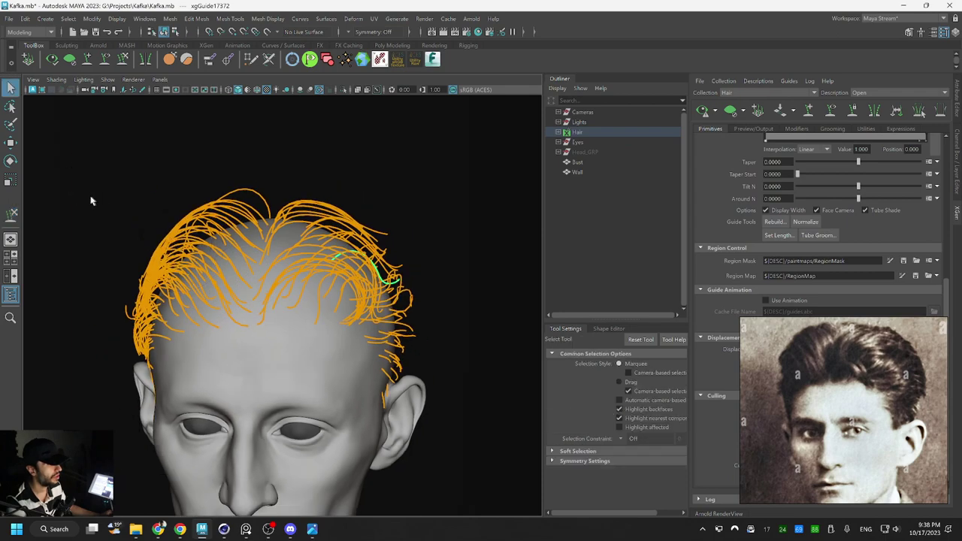
{"action": "left_click_drag", "start_coordinate": [59, 166], "coordinate": [240, 427]}
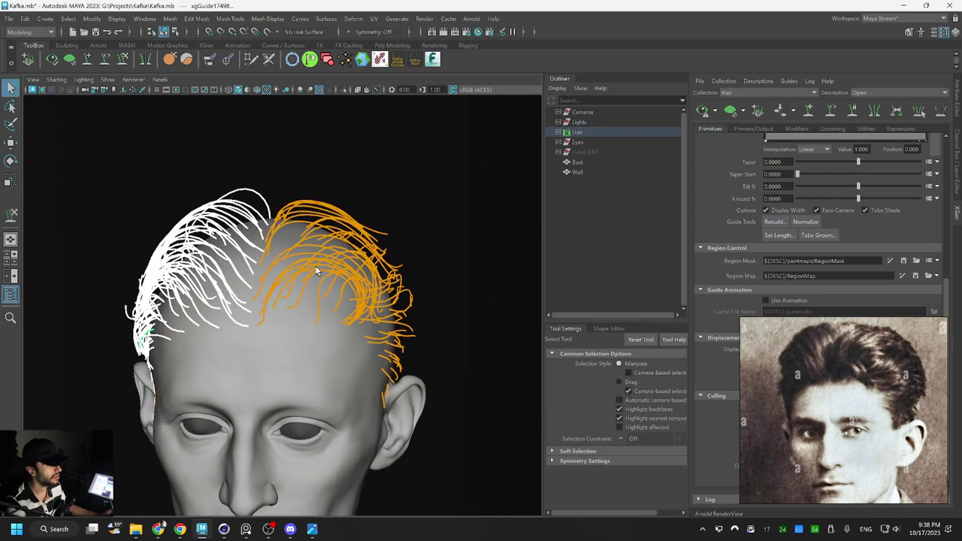
{"action": "left_click_drag", "start_coordinate": [370, 237], "coordinate": [440, 223], "text": "alt"}
{"action": "left_click", "coordinate": [449, 200]}
Select the long front guide on the character's left, sweep its lower half backward and smooth its arch beside the parting
{"action": "left_click_drag", "start_coordinate": [385, 244], "coordinate": [311, 258], "text": "alt"}
{"action": "right_click_drag", "start_coordinate": [311, 259], "coordinate": [333, 279], "text": "alt"}
{"action": "left_click_drag", "start_coordinate": [333, 278], "coordinate": [287, 244], "text": "alt"}
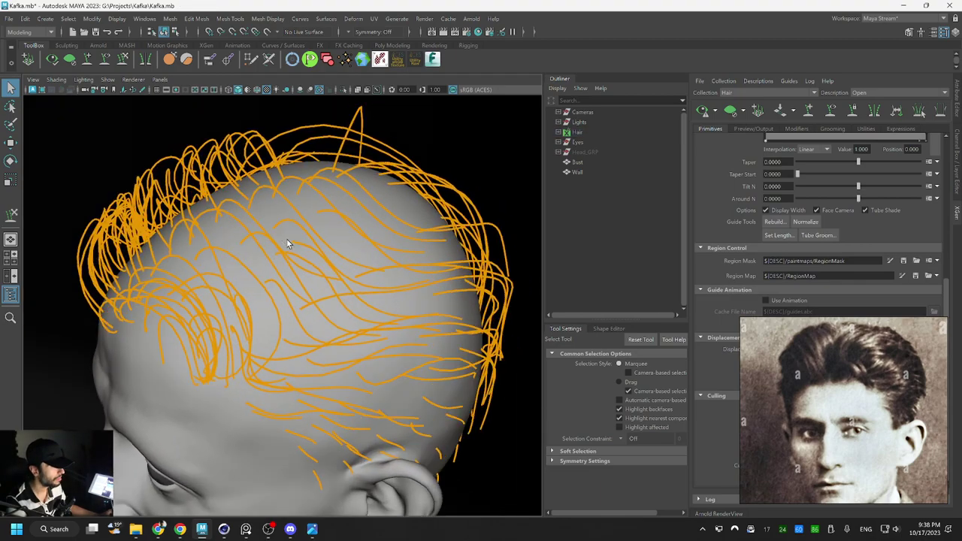
{"action": "left_click", "coordinate": [222, 275]}
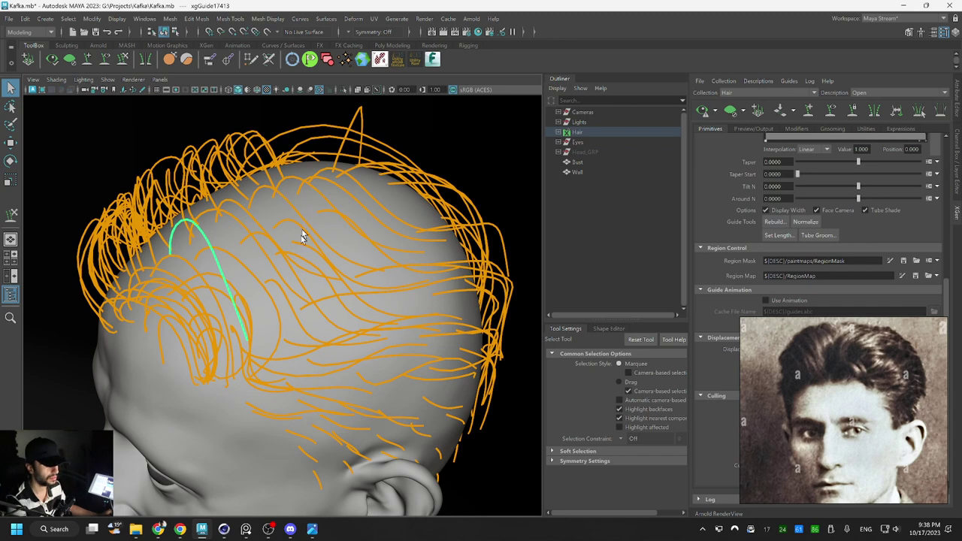
{"action": "key", "text": "y"}
{"action": "left_click_drag", "start_coordinate": [253, 343], "coordinate": [266, 323]}
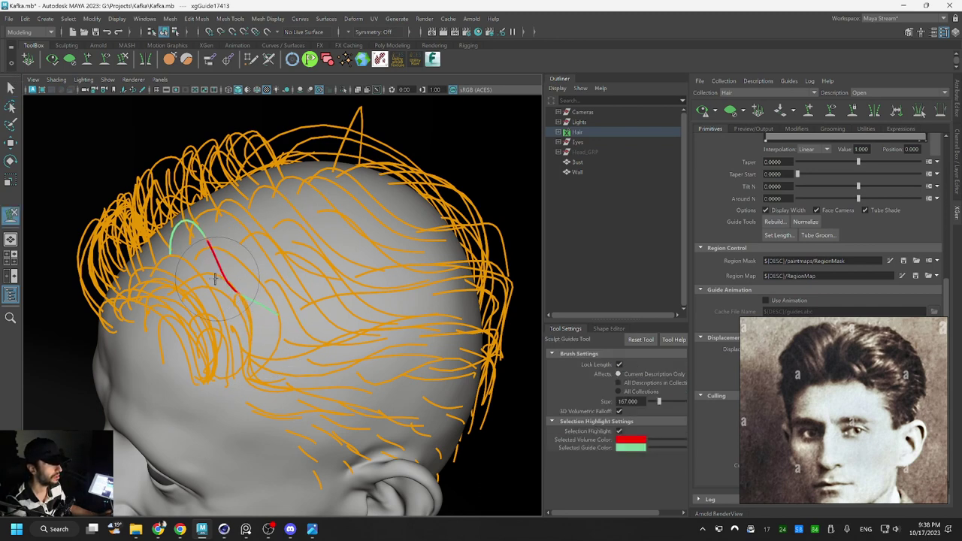
{"action": "mouse_move", "coordinate": [214, 278]}
{"action": "left_mouse_down"}
{"action": "mouse_move", "coordinate": [266, 300]}
{"action": "mouse_move", "coordinate": [312, 304]}
{"action": "left_mouse_up"}
{"action": "mouse_move", "coordinate": [290, 235]}
{"action": "left_mouse_down", "text": "alt"}
{"action": "mouse_move", "coordinate": [330, 239]}
{"action": "mouse_move", "coordinate": [263, 207]}
{"action": "left_mouse_up", "text": "alt"}
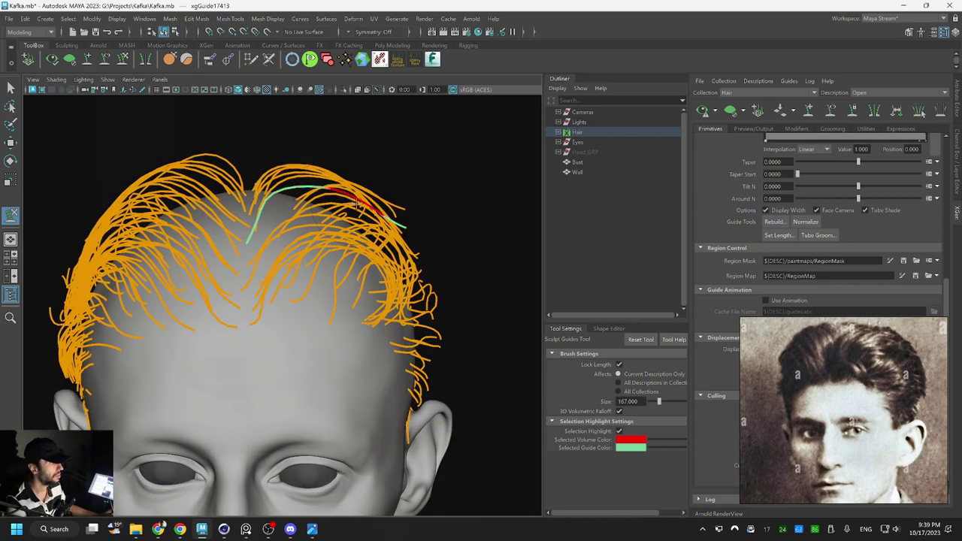
{"action": "mouse_move", "coordinate": [359, 206]}
{"action": "left_mouse_down", "text": "alt"}
{"action": "mouse_move", "coordinate": [289, 239]}
{"action": "mouse_move", "coordinate": [289, 250]}
{"action": "mouse_move", "coordinate": [248, 233]}
{"action": "left_mouse_up", "text": "alt"}
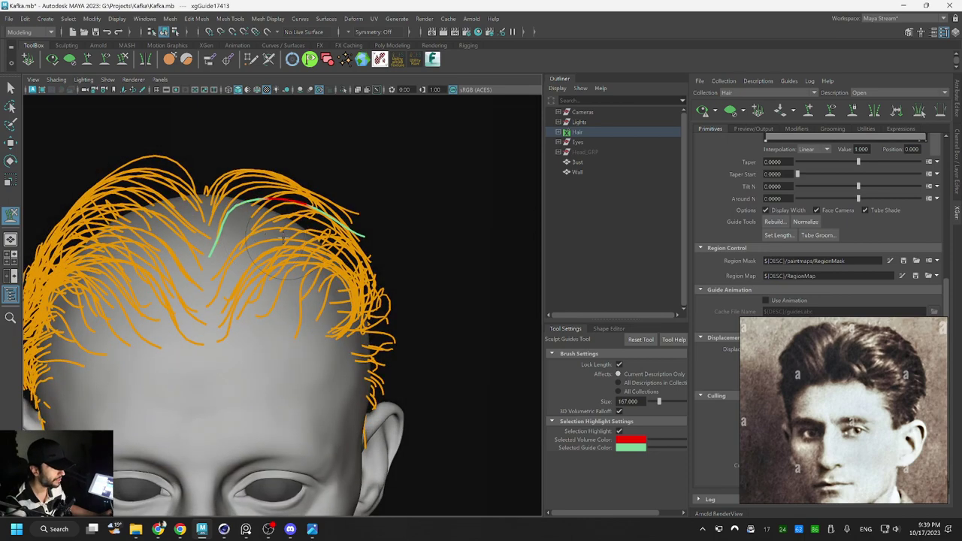
Select the next long guide closer to the forehead, raise its root arch and smooth its tip toward the back
{"action": "key", "text": "q"}
{"action": "left_click", "coordinate": [246, 253]}
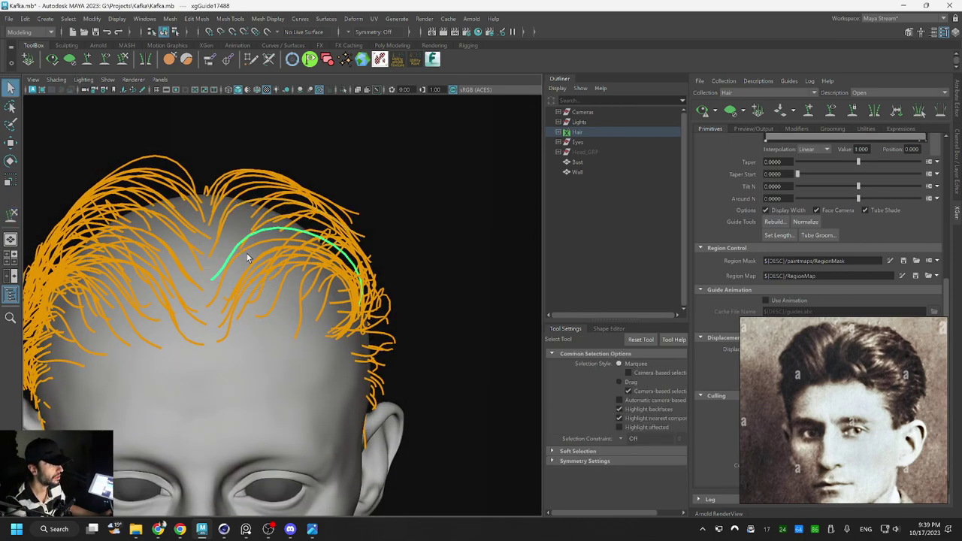
{"action": "key", "text": "y"}
{"action": "left_click_drag", "start_coordinate": [264, 241], "coordinate": [265, 234]}
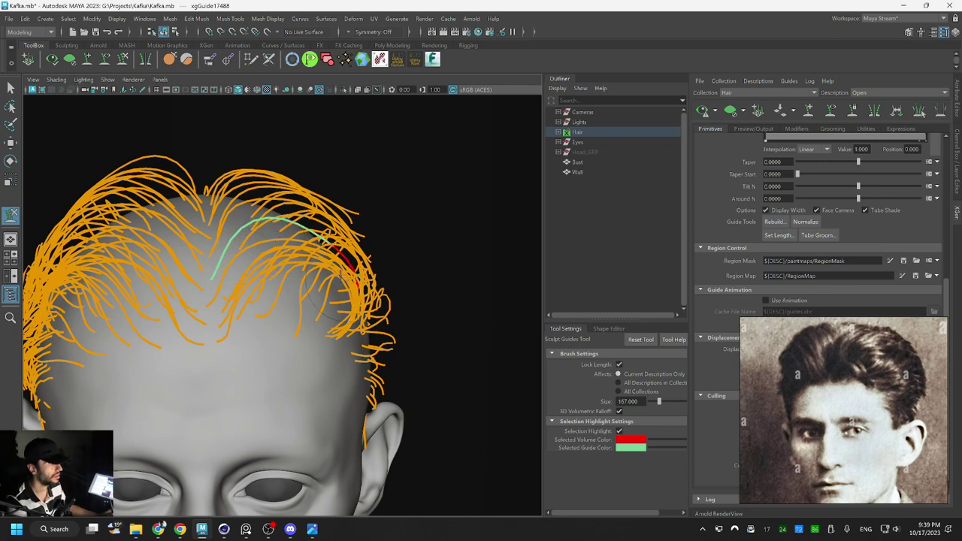
{"action": "left_click_drag", "start_coordinate": [333, 247], "coordinate": [335, 239]}
Lift the guide directly in front of it into a matching rounded arch and sweep it backward
{"action": "mouse_move", "coordinate": [201, 260]}
{"action": "left_mouse_down"}
{"action": "mouse_move", "coordinate": [233, 237]}
{"action": "mouse_move", "coordinate": [207, 254]}
{"action": "mouse_move", "coordinate": [225, 251]}
{"action": "mouse_move", "coordinate": [221, 275]}
{"action": "mouse_move", "coordinate": [266, 255]}
{"action": "mouse_move", "coordinate": [290, 263]}
{"action": "left_mouse_up"}
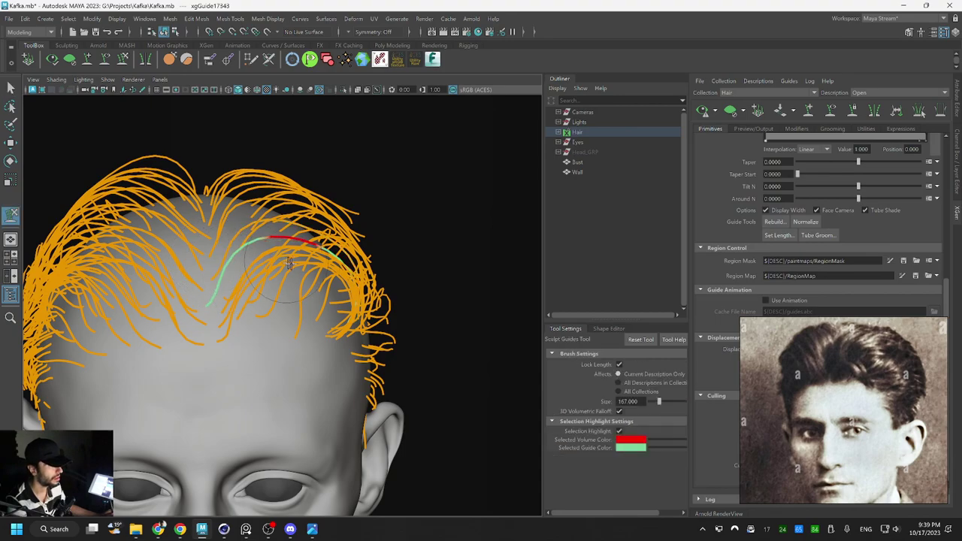
{"action": "mouse_move", "coordinate": [368, 276]}
{"action": "left_mouse_down", "text": "alt"}
{"action": "mouse_move", "coordinate": [365, 318]}
{"action": "mouse_move", "coordinate": [338, 318]}
{"action": "mouse_move", "coordinate": [333, 342]}
{"action": "mouse_move", "coordinate": [192, 274]}
{"action": "mouse_move", "coordinate": [200, 308]}
{"action": "mouse_move", "coordinate": [272, 266]}
{"action": "mouse_move", "coordinate": [333, 278]}
{"action": "mouse_move", "coordinate": [352, 260]}
{"action": "left_mouse_up", "text": "alt"}
{"action": "mouse_move", "coordinate": [293, 256]}
{"action": "left_mouse_down", "text": "alt"}
{"action": "mouse_move", "coordinate": [324, 291]}
{"action": "mouse_move", "coordinate": [306, 283]}
{"action": "mouse_move", "coordinate": [317, 267]}
{"action": "mouse_move", "coordinate": [226, 272]}
{"action": "left_mouse_up", "text": "alt"}
Select the shorter guide just behind the left hairline and raise its root section into an arch
{"action": "key", "text": "q"}
{"action": "left_click", "coordinate": [280, 301]}
{"action": "key", "text": "y"}
{"action": "left_click_drag", "start_coordinate": [374, 321], "coordinate": [404, 310], "text": "alt"}
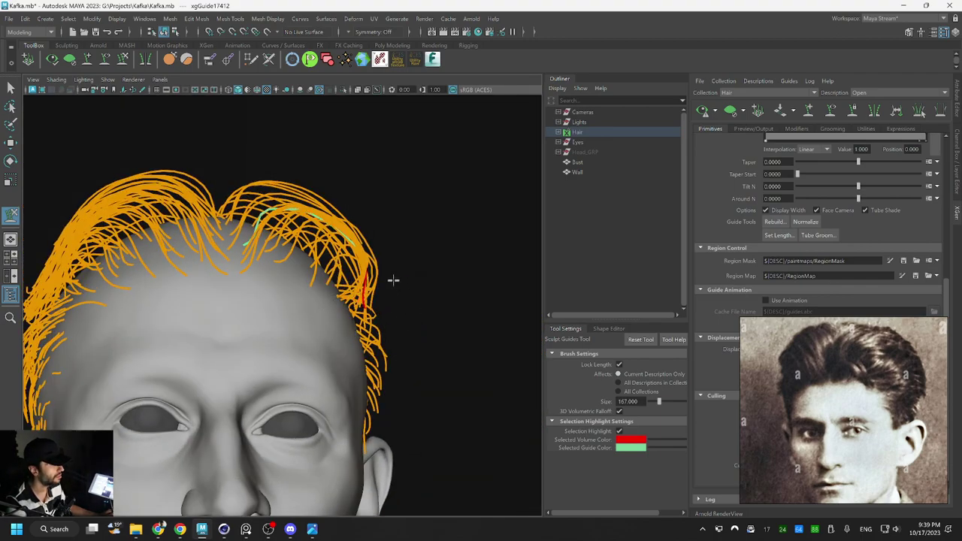
{"action": "left_click_drag", "start_coordinate": [262, 269], "coordinate": [241, 302], "text": "alt"}
{"action": "key", "text": "r"}
{"action": "key", "text": "q"}
Bend the tip of the selected hairline guide backward above the temple and refine its root curve from the front
{"action": "left_click_drag", "start_coordinate": [335, 271], "coordinate": [297, 291], "text": "alt"}
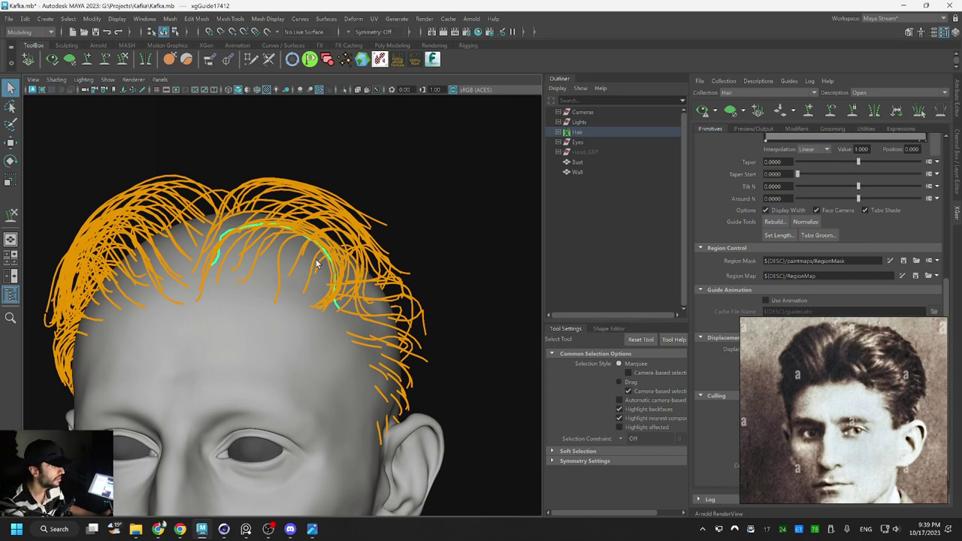
{"action": "left_click_drag", "start_coordinate": [316, 263], "coordinate": [286, 284], "text": "alt"}
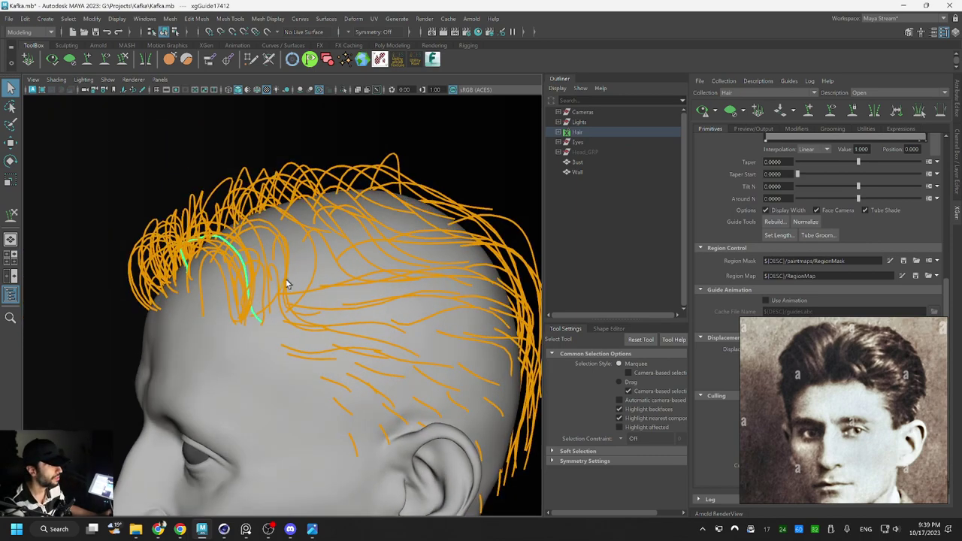
{"action": "key", "text": "y"}
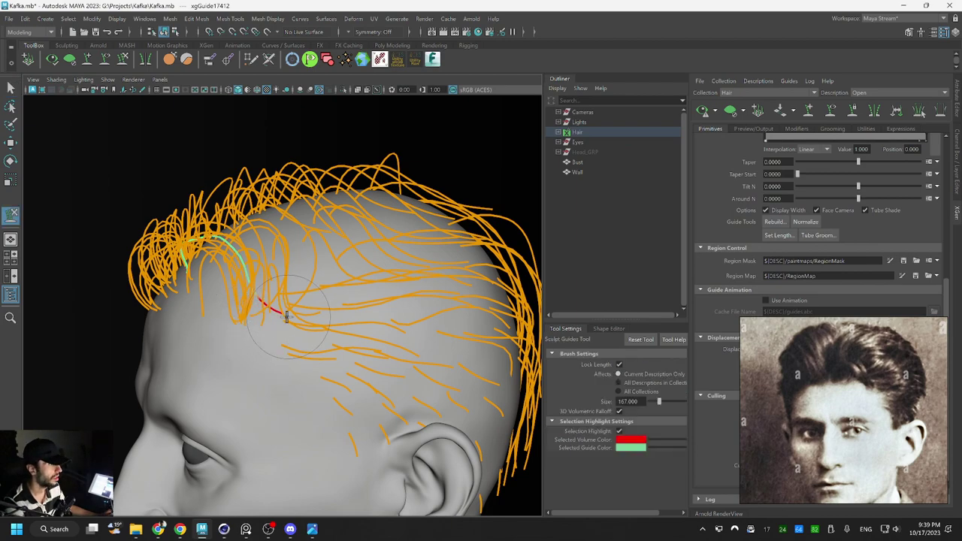
{"action": "left_click_drag", "start_coordinate": [393, 275], "coordinate": [419, 289], "text": "alt"}
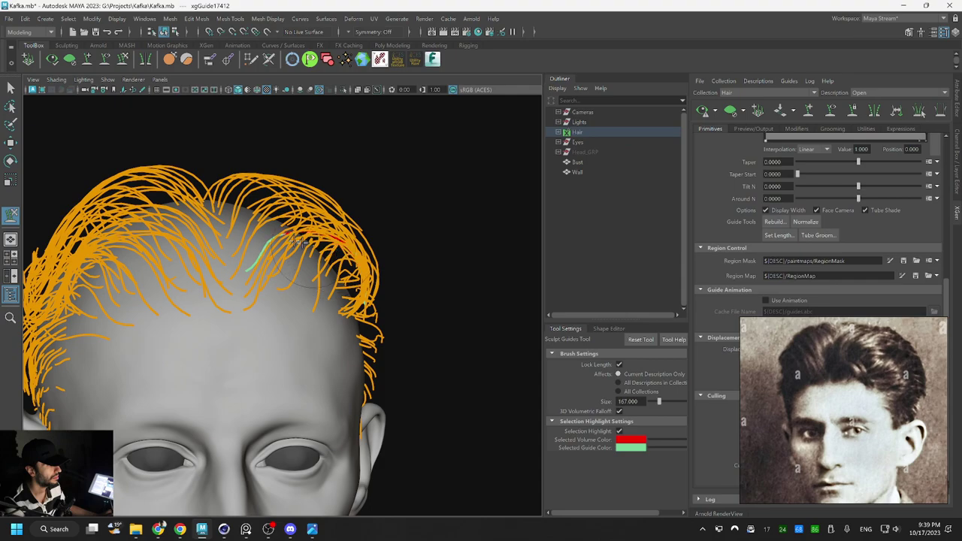
{"action": "mouse_move", "coordinate": [308, 266]}
{"action": "left_mouse_down", "text": "alt"}
{"action": "mouse_move", "coordinate": [300, 316]}
{"action": "mouse_move", "coordinate": [279, 350]}
{"action": "mouse_move", "coordinate": [368, 302]}
{"action": "mouse_move", "coordinate": [346, 269]}
{"action": "mouse_move", "coordinate": [269, 299]}
{"action": "mouse_move", "coordinate": [393, 254]}
{"action": "mouse_move", "coordinate": [425, 255]}
{"action": "left_mouse_up", "text": "alt"}
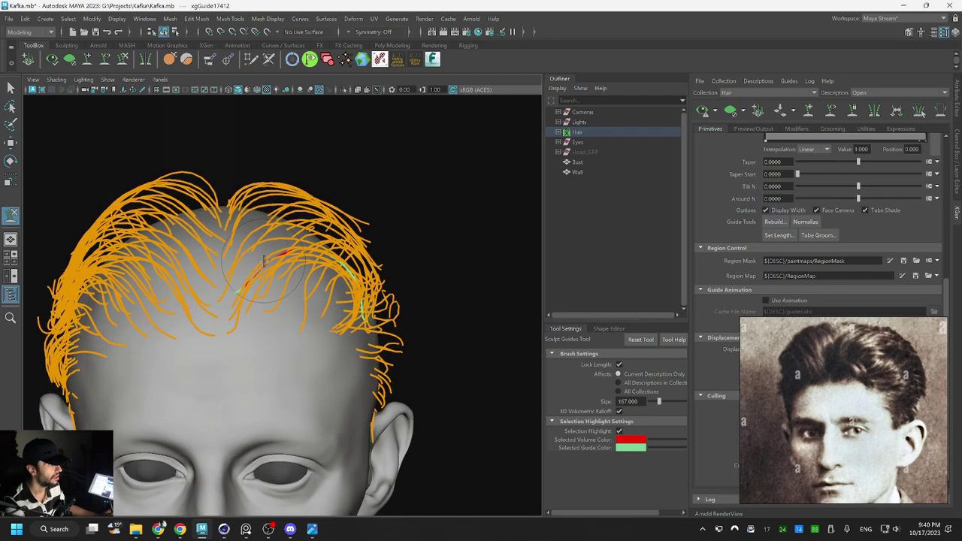
Adjust the selected hairline guide's length with the Scale tool and round its upper arch
{"action": "key", "text": "r"}
{"action": "left_click", "coordinate": [238, 292]}
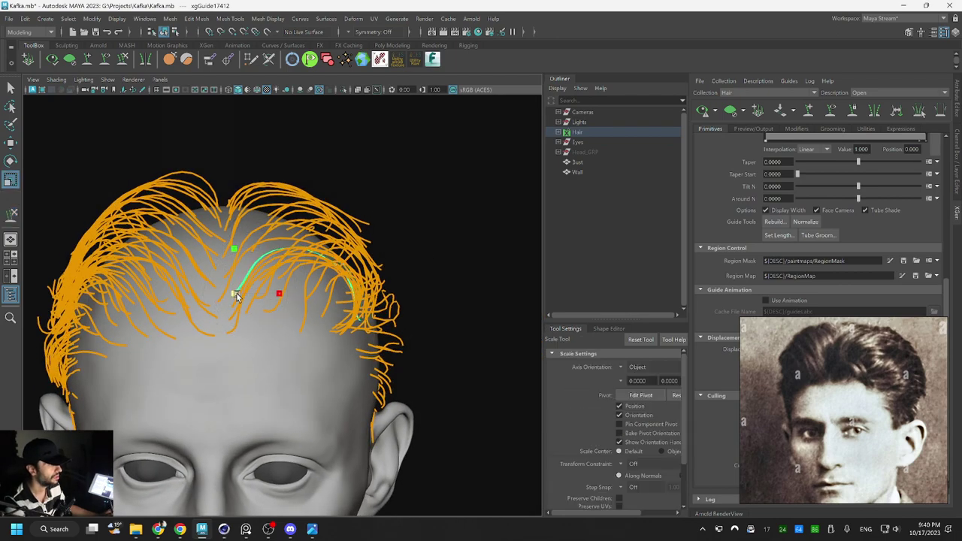
{"action": "key", "text": "y"}
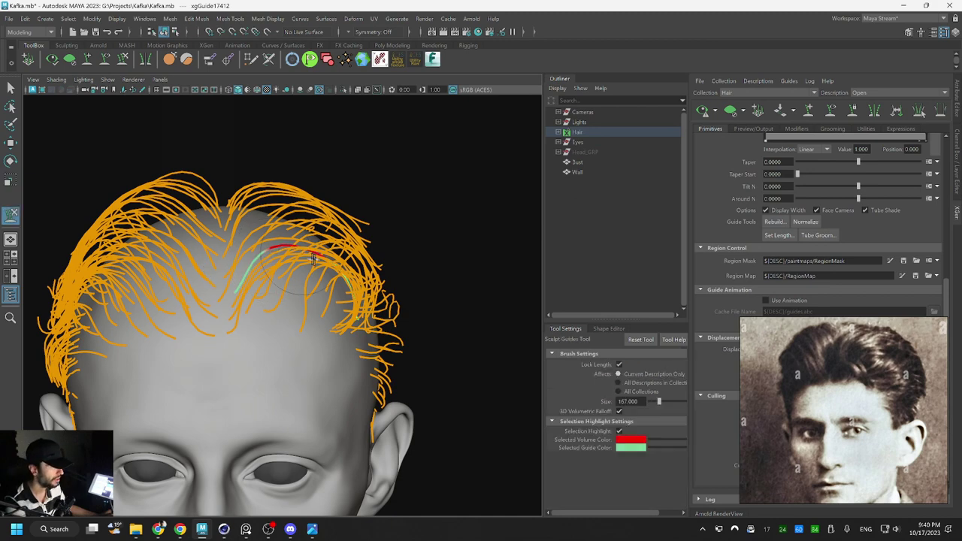
{"action": "key", "text": "q"}
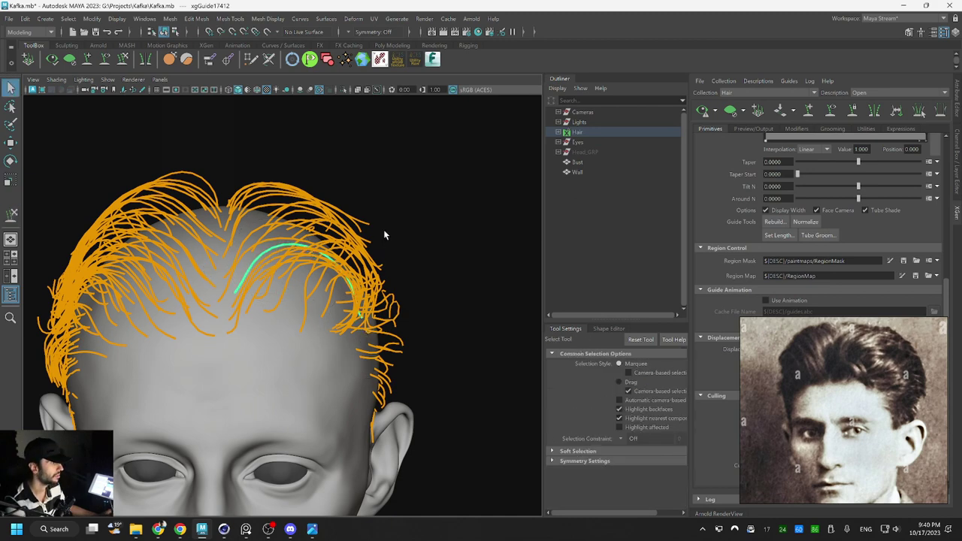
Select the S-shaped guide above the left temple and reshape its backward-turning tip into a smoother curve
{"action": "left_click_drag", "start_coordinate": [315, 279], "coordinate": [359, 229], "text": "alt"}
{"action": "left_click", "coordinate": [336, 251]}
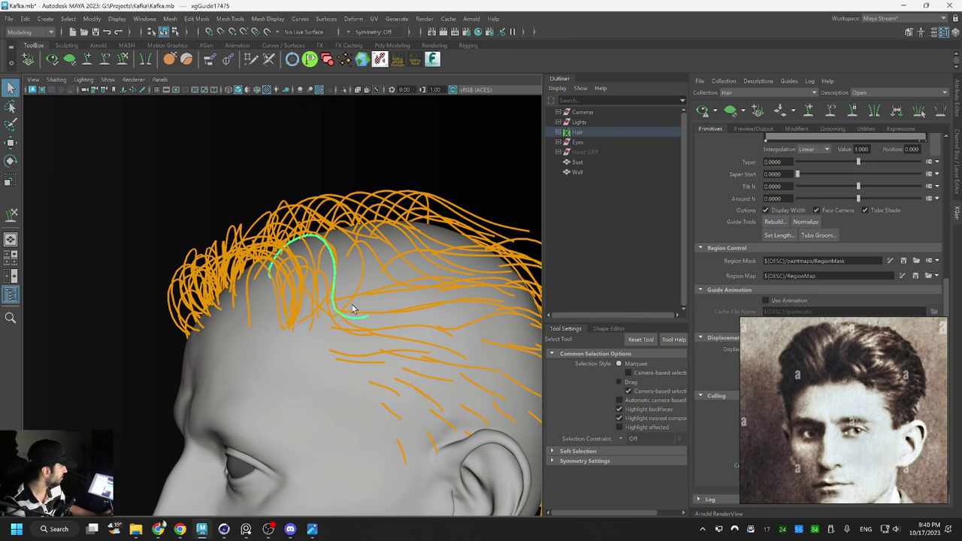
{"action": "key", "text": "y"}
{"action": "mouse_move", "coordinate": [365, 314]}
{"action": "left_mouse_down"}
{"action": "mouse_move", "coordinate": [375, 325]}
{"action": "mouse_move", "coordinate": [347, 301]}
{"action": "left_mouse_up"}
{"action": "left_click_drag", "start_coordinate": [380, 258], "coordinate": [289, 279], "text": "alt"}
{"action": "key", "text": "r"}
{"action": "key", "text": "q"}
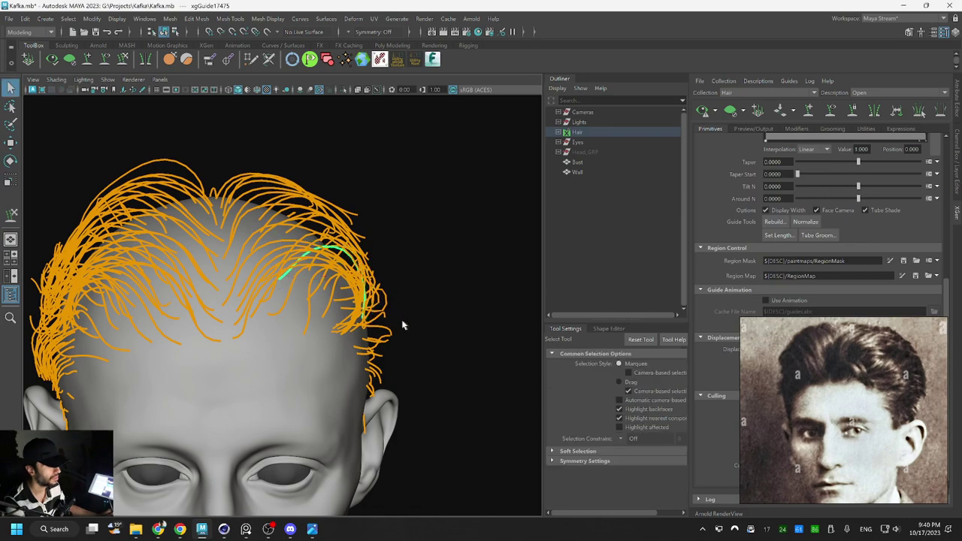
Check the reshaped guide from the side and select the neighboring arched guide whose tip hangs toward the temple
{"action": "mouse_move", "coordinate": [402, 324]}
{"action": "left_mouse_down", "text": "alt"}
{"action": "mouse_move", "coordinate": [383, 308]}
{"action": "mouse_move", "coordinate": [425, 291]}
{"action": "mouse_move", "coordinate": [290, 282]}
{"action": "mouse_move", "coordinate": [357, 315]}
{"action": "mouse_move", "coordinate": [375, 311]}
{"action": "mouse_move", "coordinate": [294, 271]}
{"action": "mouse_move", "coordinate": [386, 260]}
{"action": "mouse_move", "coordinate": [354, 245]}
{"action": "mouse_move", "coordinate": [337, 192]}
{"action": "left_mouse_up", "text": "alt"}
{"action": "key", "text": "y"}
{"action": "key", "text": "q"}
{"action": "left_click", "coordinate": [304, 250]}
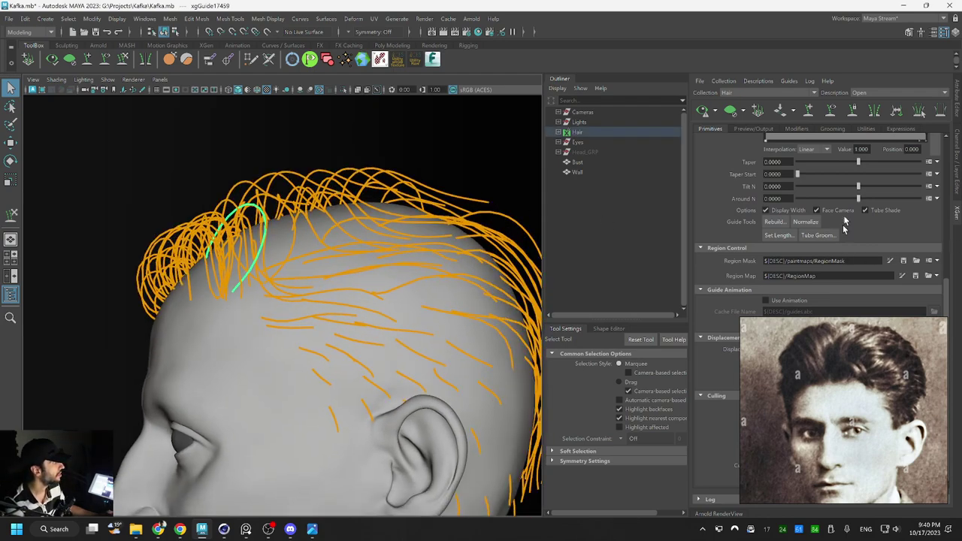
{"action": "left_click", "coordinate": [866, 129]}
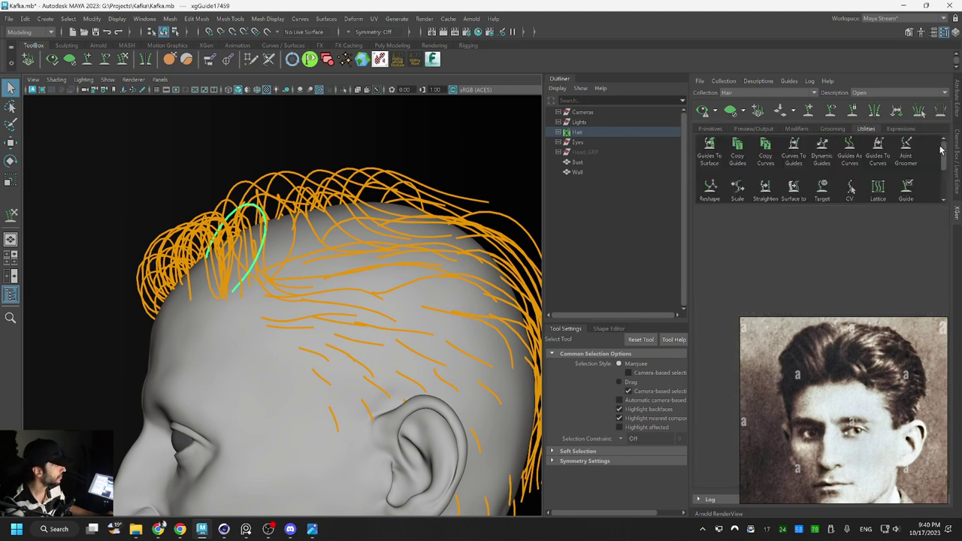
{"action": "left_click_drag", "start_coordinate": [943, 162], "coordinate": [941, 156]}
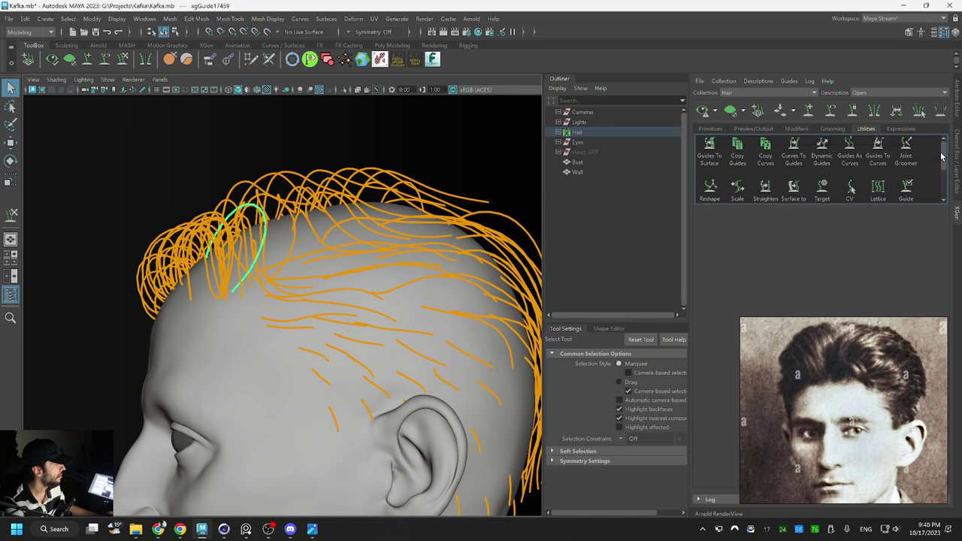
{"action": "left_click", "coordinate": [710, 129]}
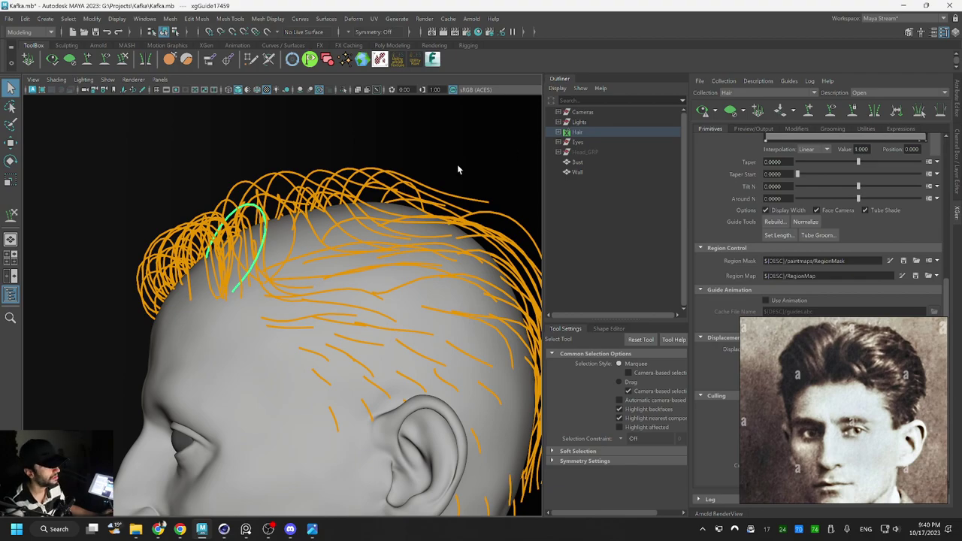
Bend the selected guide's hanging tip toward the back of the head and smooth its arch above the left temple
{"action": "left_click_drag", "start_coordinate": [264, 306], "coordinate": [227, 269], "text": "alt"}
{"action": "key", "text": "r"}
{"action": "key", "text": "y"}
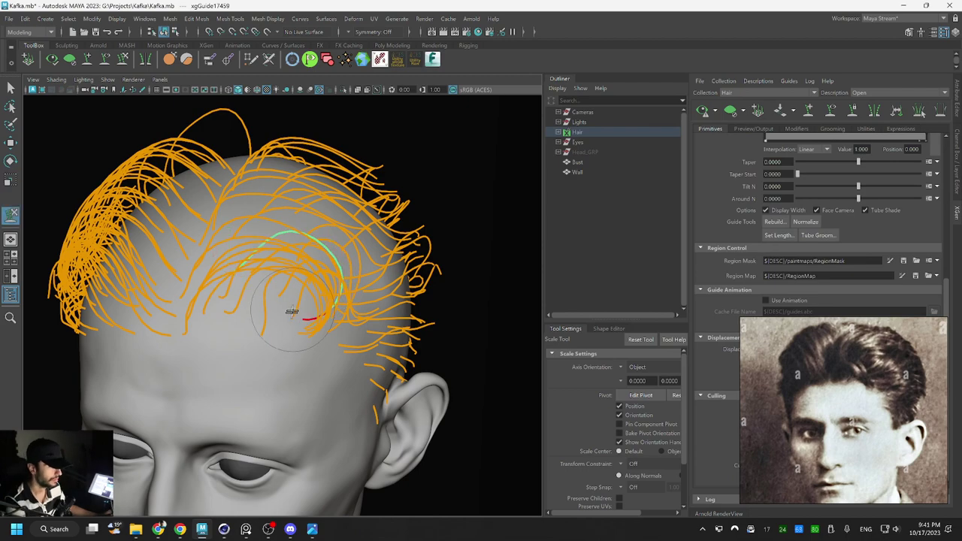
{"action": "mouse_move", "coordinate": [393, 342]}
{"action": "left_mouse_down", "text": "alt"}
{"action": "mouse_move", "coordinate": [225, 319]}
{"action": "mouse_move", "coordinate": [251, 305]}
{"action": "left_mouse_up", "text": "alt"}
{"action": "left_click_drag", "start_coordinate": [293, 253], "coordinate": [296, 308]}
{"action": "mouse_move", "coordinate": [353, 371]}
{"action": "left_mouse_down", "text": "alt"}
{"action": "mouse_move", "coordinate": [404, 378]}
{"action": "mouse_move", "coordinate": [331, 343]}
{"action": "mouse_move", "coordinate": [343, 389]}
{"action": "mouse_move", "coordinate": [322, 333]}
{"action": "mouse_move", "coordinate": [354, 348]}
{"action": "mouse_move", "coordinate": [327, 354]}
{"action": "mouse_move", "coordinate": [427, 304]}
{"action": "mouse_move", "coordinate": [279, 278]}
{"action": "left_mouse_up", "text": "alt"}
Shorten the selected guide with the Scale tool and refine its root and tip to follow the neighboring guides
{"action": "key", "text": "r"}
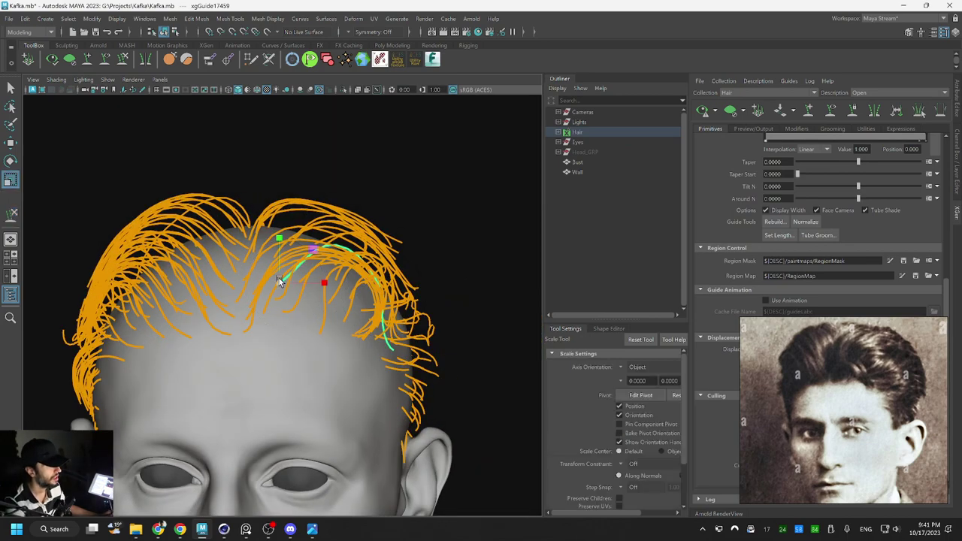
{"action": "key", "text": "y"}
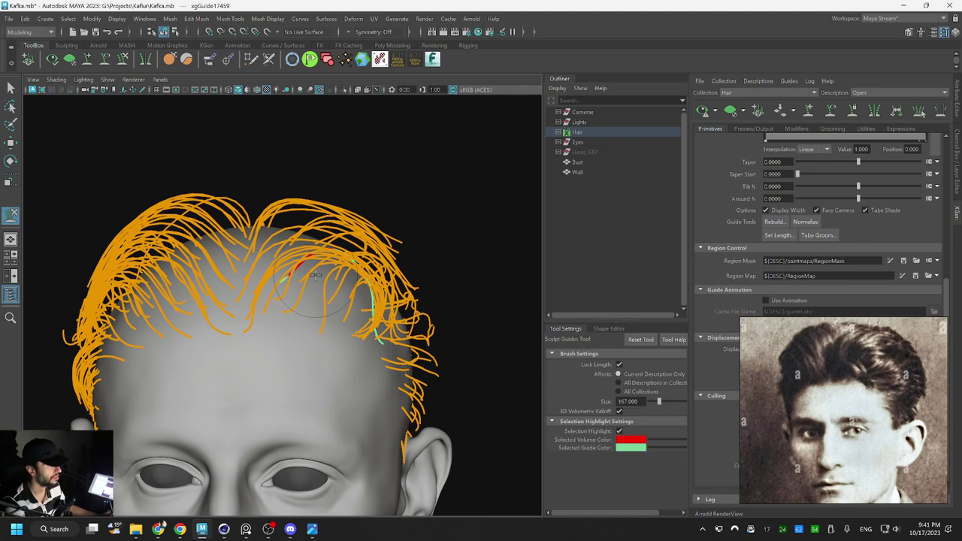
{"action": "left_click", "coordinate": [359, 316]}
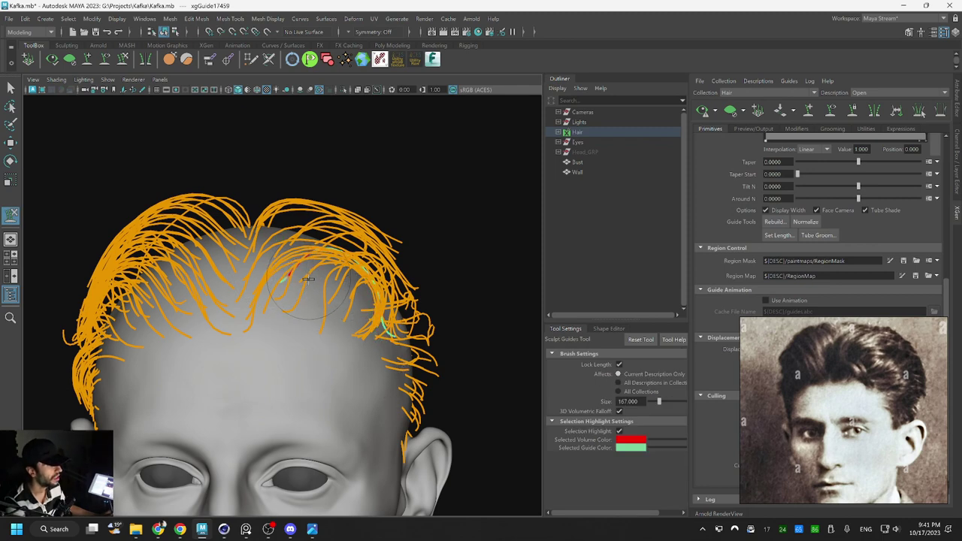
Shorten the selected arched guide above the left temple with the Scale tool and bend its lower half toward the back of the head
{"action": "key", "text": "q"}
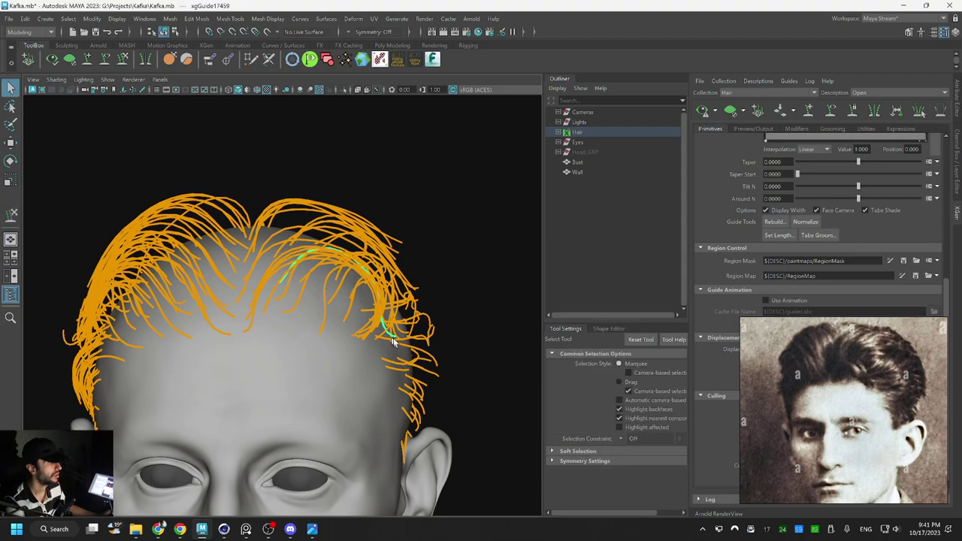
{"action": "left_click_drag", "start_coordinate": [392, 342], "coordinate": [395, 366], "text": "alt"}
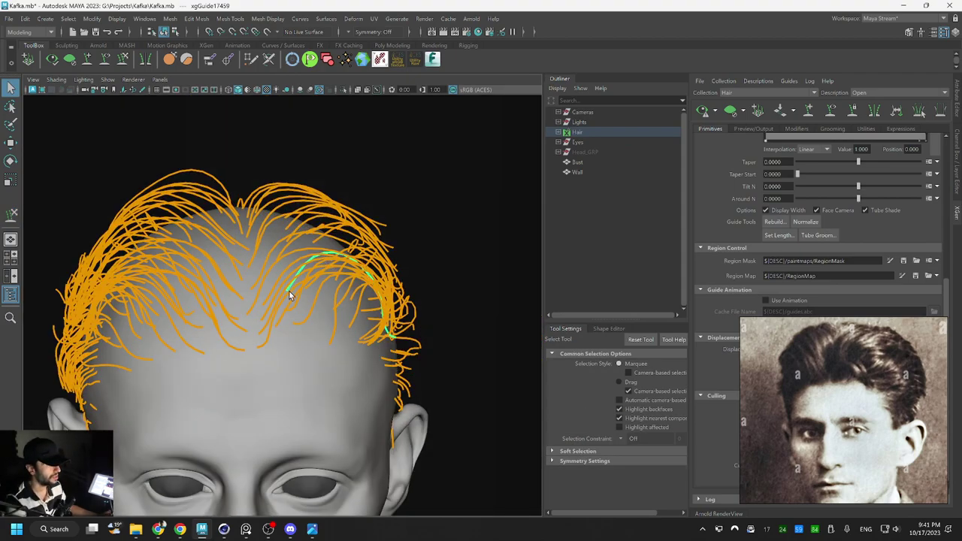
{"action": "key", "text": "r"}
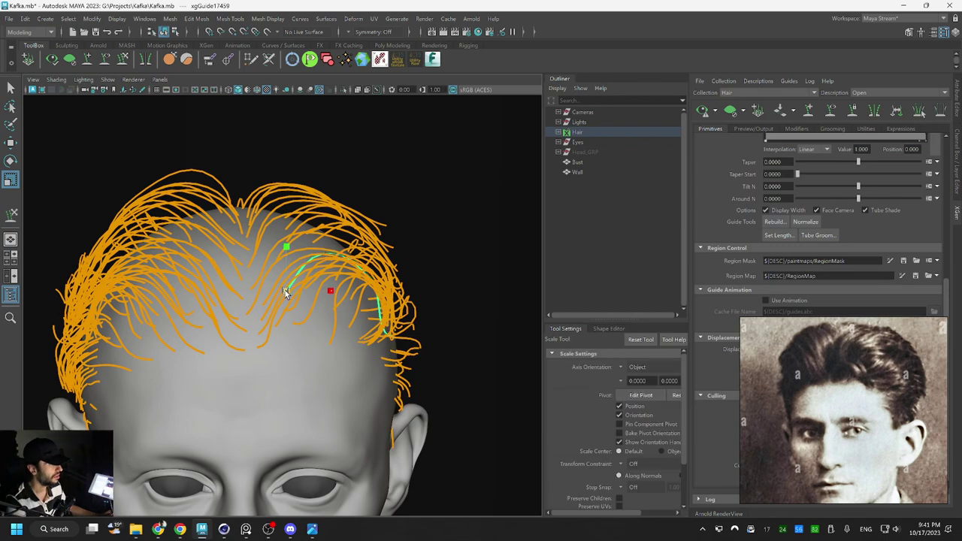
{"action": "key", "text": "q"}
{"action": "left_click_drag", "start_coordinate": [381, 323], "coordinate": [352, 324], "text": "alt"}
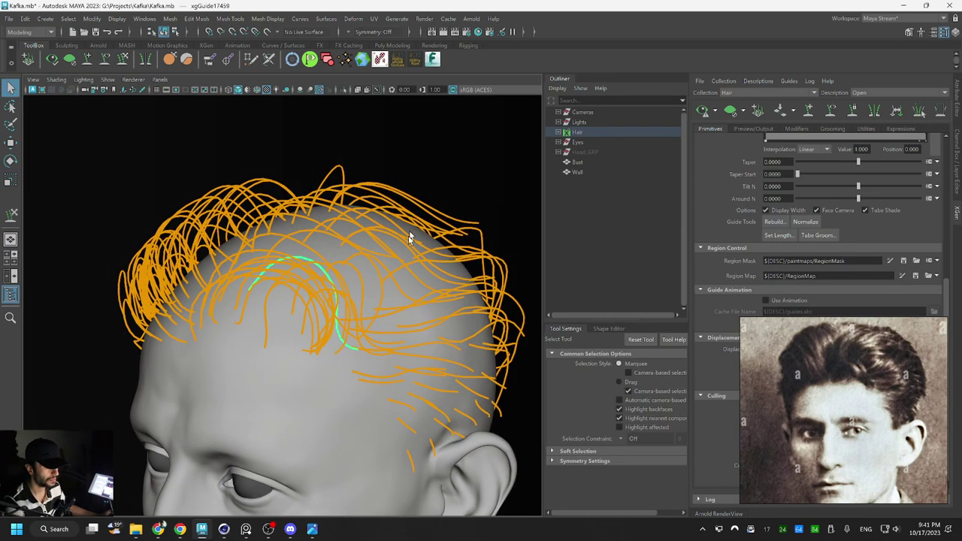
{"action": "key", "text": "y"}
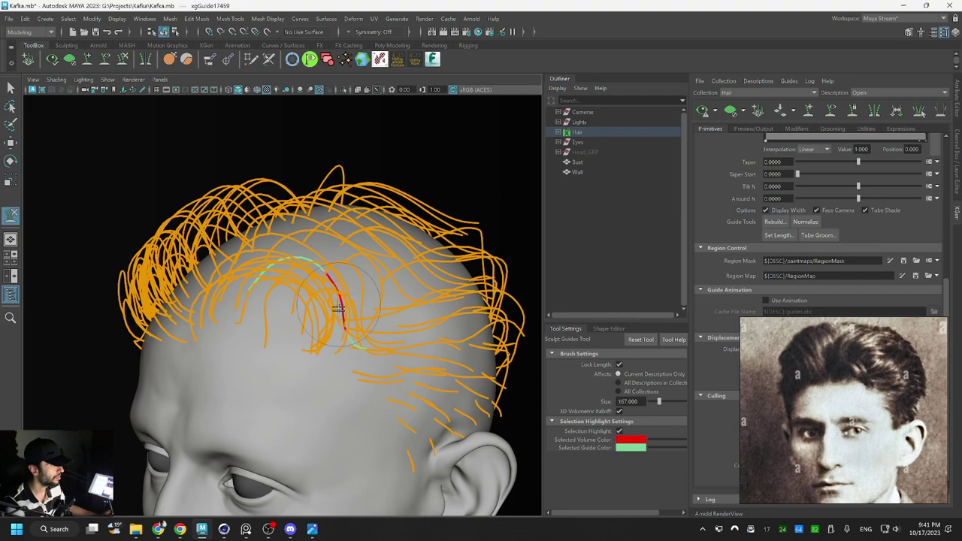
{"action": "mouse_move", "coordinate": [338, 308]}
{"action": "left_mouse_down", "text": "alt"}
{"action": "mouse_move", "coordinate": [381, 314]}
{"action": "mouse_move", "coordinate": [365, 331]}
{"action": "mouse_move", "coordinate": [259, 308]}
{"action": "mouse_move", "coordinate": [341, 307]}
{"action": "mouse_move", "coordinate": [356, 281]}
{"action": "mouse_move", "coordinate": [393, 284]}
{"action": "mouse_move", "coordinate": [301, 291]}
{"action": "mouse_move", "coordinate": [386, 319]}
{"action": "mouse_move", "coordinate": [378, 317]}
{"action": "left_mouse_up", "text": "alt"}
Select the neighboring arched guide at the left front hairline and sweep its hanging tip toward the back of the head
{"action": "key", "text": "q"}
{"action": "left_click", "coordinate": [273, 312]}
{"action": "key", "text": "y"}
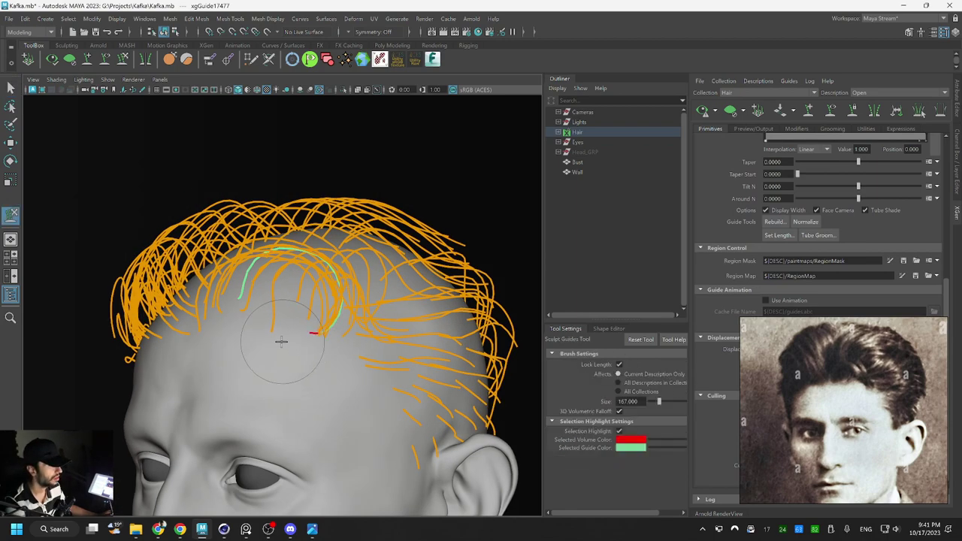
{"action": "mouse_move", "coordinate": [291, 358]}
{"action": "left_mouse_down"}
{"action": "mouse_move", "coordinate": [322, 365]}
{"action": "mouse_move", "coordinate": [343, 322]}
{"action": "mouse_move", "coordinate": [343, 369]}
{"action": "mouse_move", "coordinate": [362, 329]}
{"action": "left_mouse_up"}
{"action": "mouse_move", "coordinate": [382, 279]}
{"action": "left_mouse_down", "text": "alt"}
{"action": "mouse_move", "coordinate": [414, 298]}
{"action": "mouse_move", "coordinate": [281, 298]}
{"action": "left_mouse_up", "text": "alt"}
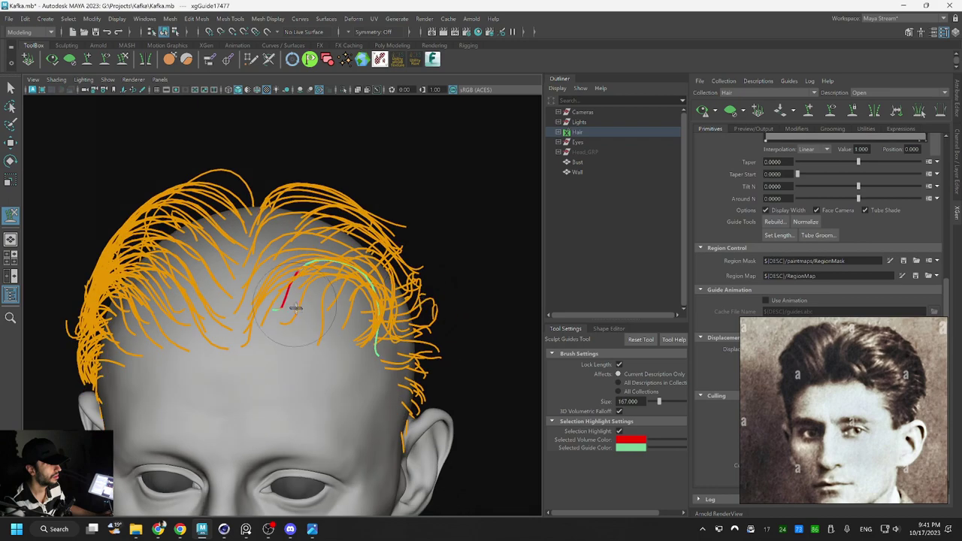
Scale the selected hairline guide down slightly and refine its tip so it flows backward with the surrounding guides
{"action": "key", "text": "r"}
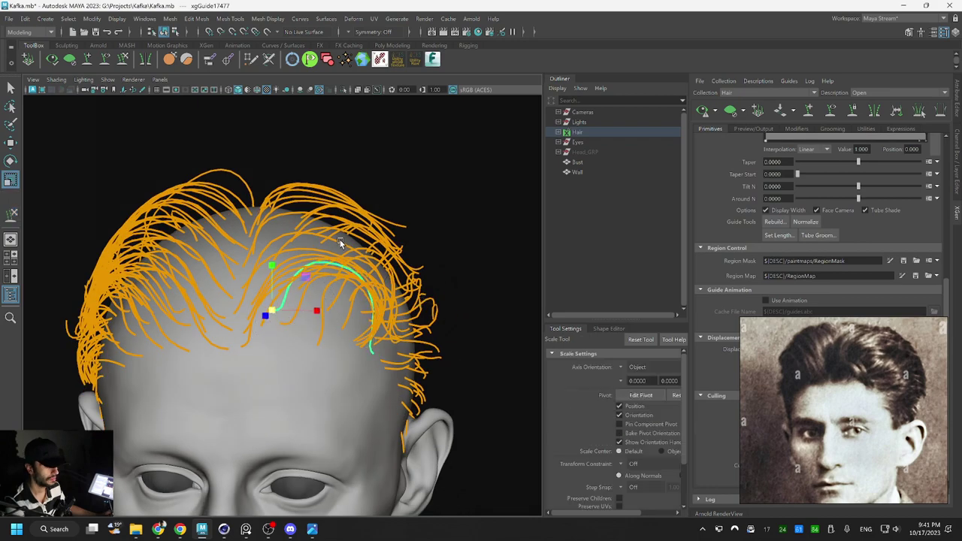
{"action": "key", "text": "y"}
{"action": "left_click_drag", "start_coordinate": [450, 302], "coordinate": [369, 323], "text": "alt"}
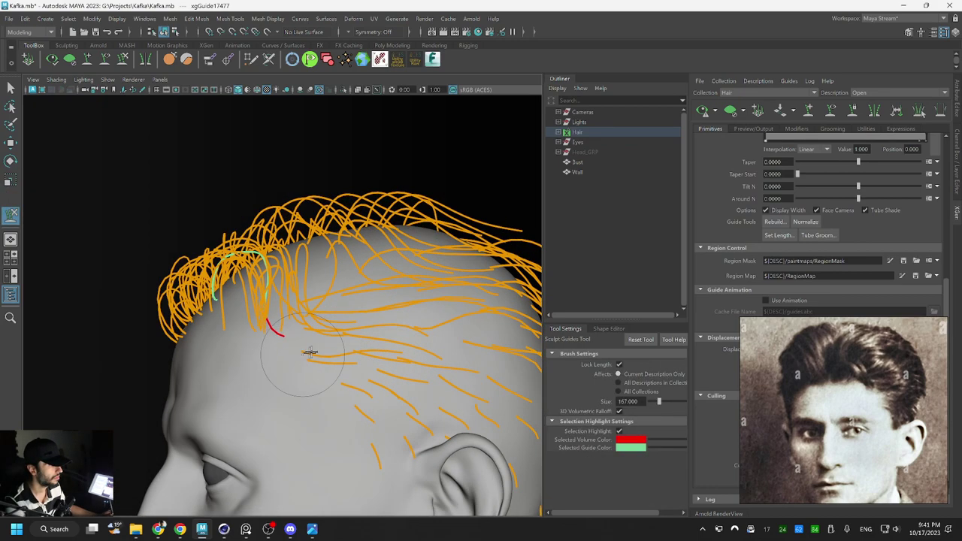
{"action": "left_click_drag", "start_coordinate": [310, 352], "coordinate": [370, 281], "text": "alt"}
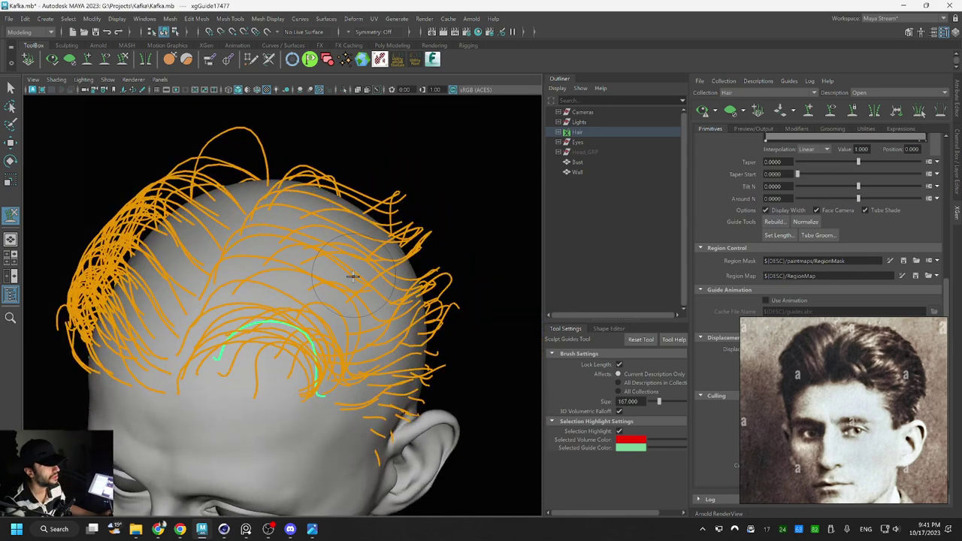
Select the hooked guide behind the left temple cluster and sculpt its lower end to sweep backward above the ear
{"action": "mouse_move", "coordinate": [334, 259]}
{"action": "left_mouse_down", "text": "alt"}
{"action": "mouse_move", "coordinate": [348, 278]}
{"action": "mouse_move", "coordinate": [320, 314]}
{"action": "mouse_move", "coordinate": [376, 313]}
{"action": "mouse_move", "coordinate": [342, 307]}
{"action": "left_mouse_up", "text": "alt"}
{"action": "key", "text": "q"}
{"action": "left_click", "coordinate": [335, 338]}
{"action": "key", "text": "y"}
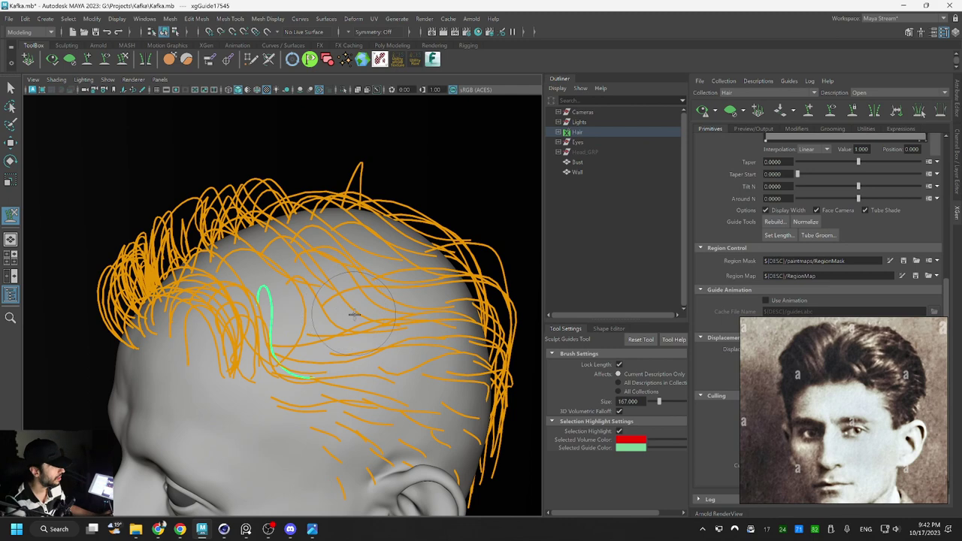
{"action": "left_click_drag", "start_coordinate": [296, 329], "coordinate": [281, 307], "text": "alt"}
Select the long arched guide higher above the left temple and reshape it into a smooth curve with a backward-turning tip
{"action": "key", "text": "q"}
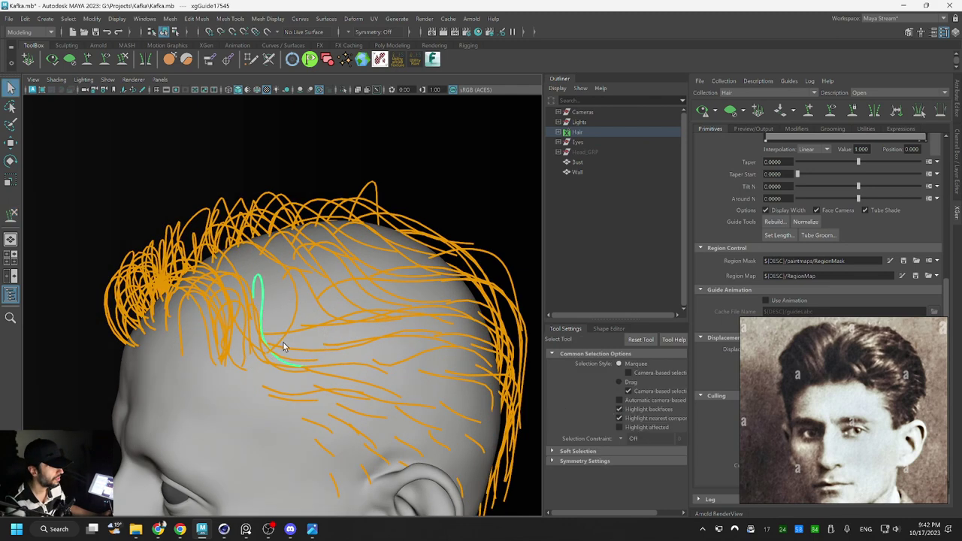
{"action": "left_click", "coordinate": [282, 346]}
{"action": "key", "text": "y"}
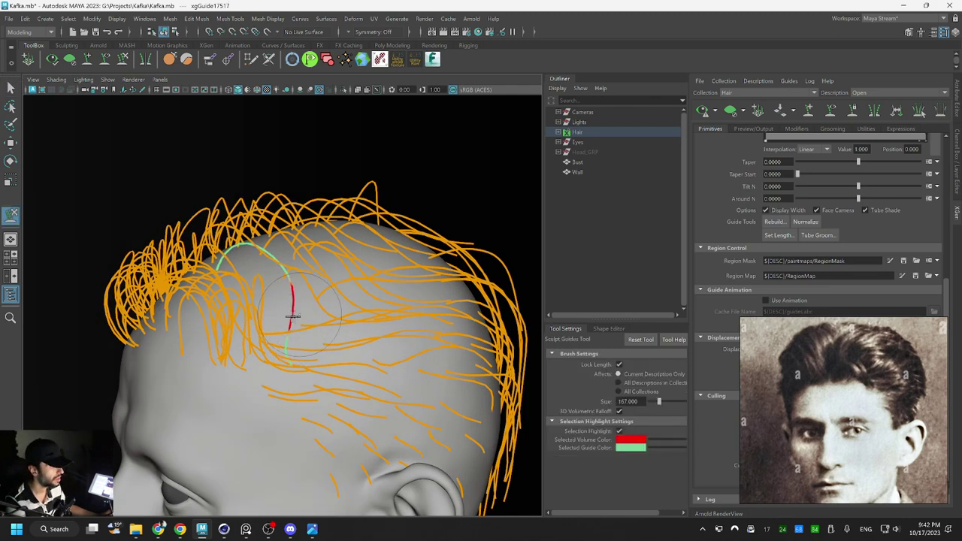
{"action": "mouse_move", "coordinate": [299, 314]}
{"action": "left_mouse_down", "text": "alt"}
{"action": "mouse_move", "coordinate": [338, 324]}
{"action": "mouse_move", "coordinate": [334, 342]}
{"action": "left_mouse_up", "text": "alt"}
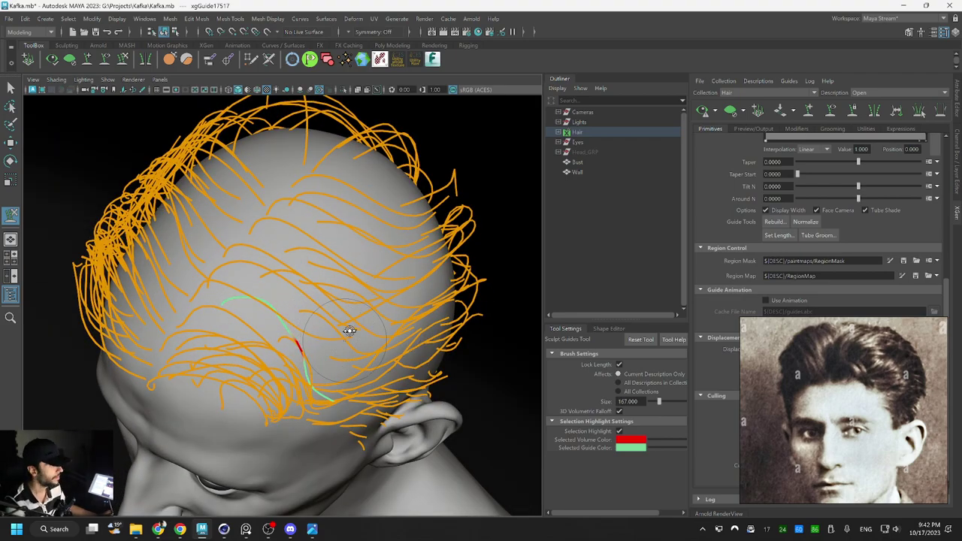
{"action": "mouse_move", "coordinate": [348, 328]}
{"action": "left_mouse_down", "text": "alt"}
{"action": "mouse_move", "coordinate": [334, 283]}
{"action": "mouse_move", "coordinate": [300, 342]}
{"action": "mouse_move", "coordinate": [305, 353]}
{"action": "mouse_move", "coordinate": [305, 336]}
{"action": "mouse_move", "coordinate": [283, 333]}
{"action": "mouse_move", "coordinate": [271, 315]}
{"action": "mouse_move", "coordinate": [325, 297]}
{"action": "left_mouse_up", "text": "alt"}
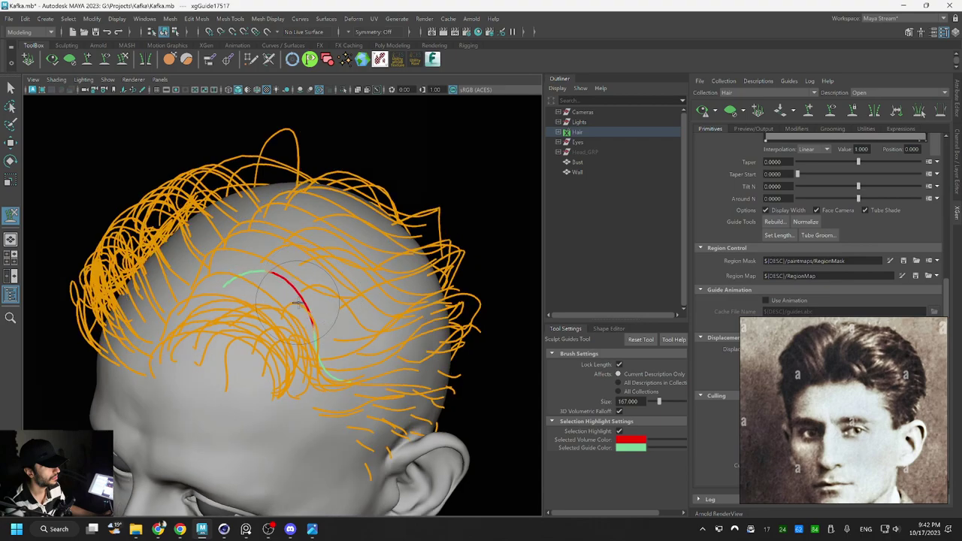
{"action": "left_click_drag", "start_coordinate": [387, 292], "coordinate": [339, 306], "text": "alt"}
{"action": "mouse_move", "coordinate": [276, 340]}
{"action": "left_mouse_down", "text": "alt"}
{"action": "mouse_move", "coordinate": [389, 309]}
{"action": "mouse_move", "coordinate": [323, 296]}
{"action": "left_mouse_up", "text": "alt"}
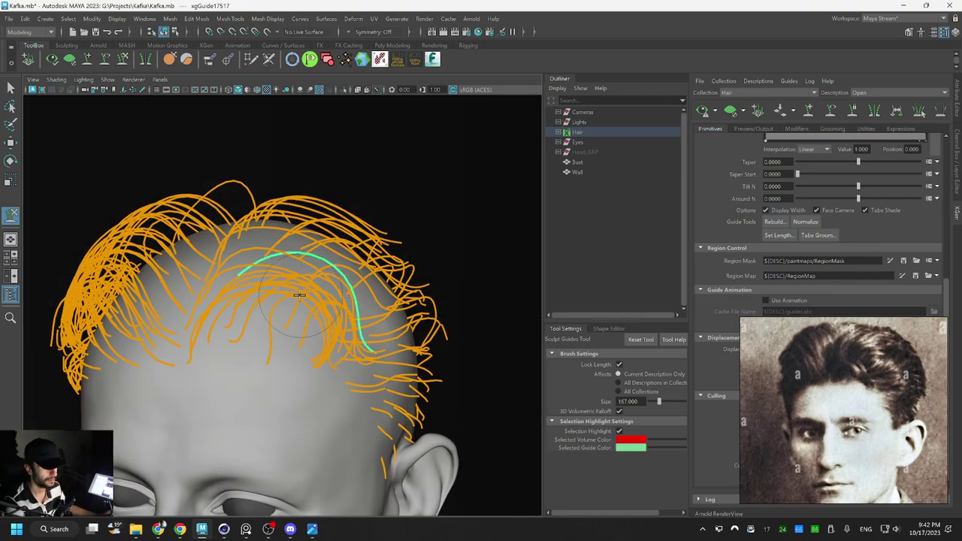
Shorten the long arched guide slightly with the Scale tool
{"action": "key", "text": "r"}
{"action": "left_click_drag", "start_coordinate": [236, 276], "coordinate": [243, 275]}
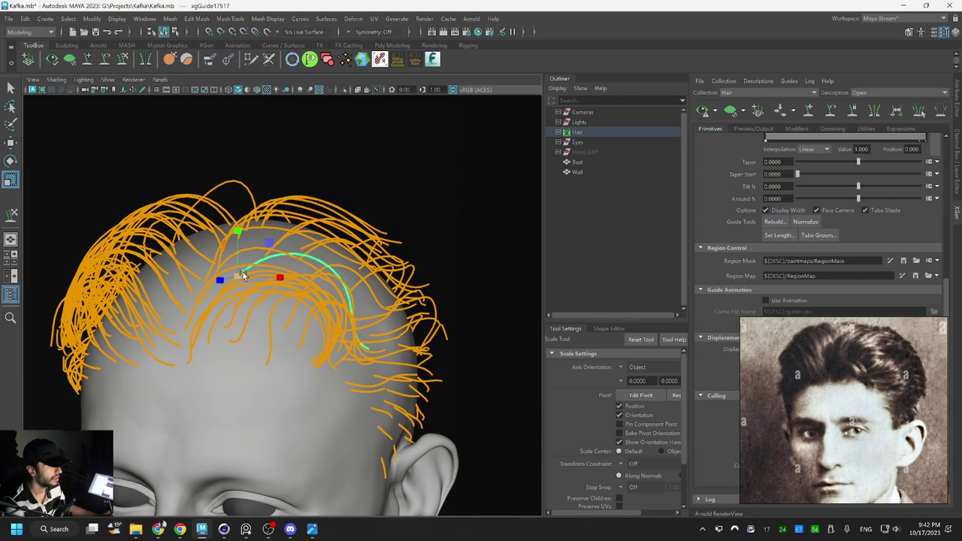
{"action": "mouse_move", "coordinate": [359, 268]}
{"action": "left_mouse_down", "text": "alt"}
{"action": "mouse_move", "coordinate": [314, 279]}
{"action": "mouse_move", "coordinate": [313, 311]}
{"action": "mouse_move", "coordinate": [299, 297]}
{"action": "mouse_move", "coordinate": [330, 260]}
{"action": "mouse_move", "coordinate": [324, 296]}
{"action": "mouse_move", "coordinate": [369, 272]}
{"action": "left_mouse_up", "text": "alt"}
Select the long guide nearest the front part, raise its root into a fuller arch and sweep its tip back past the left temple
{"action": "key", "text": "q"}
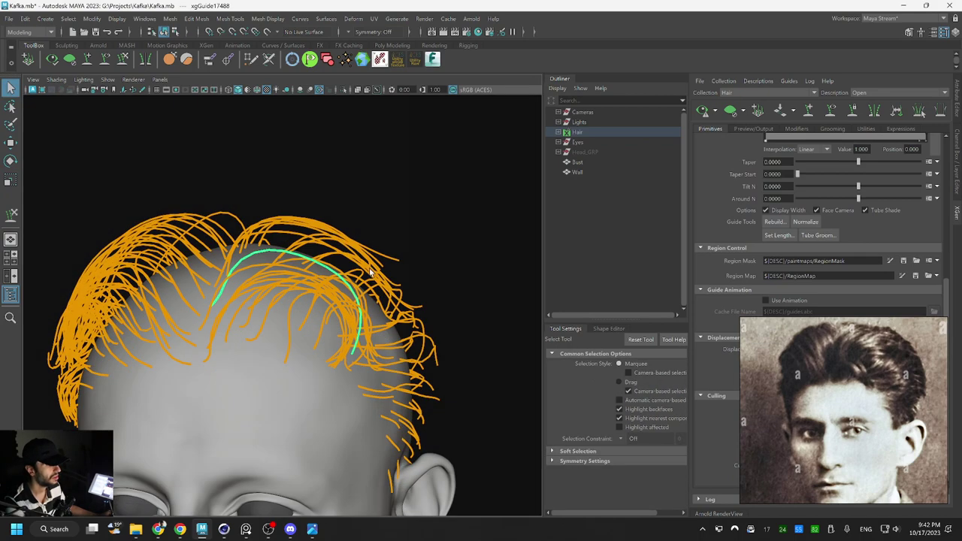
{"action": "key", "text": "y"}
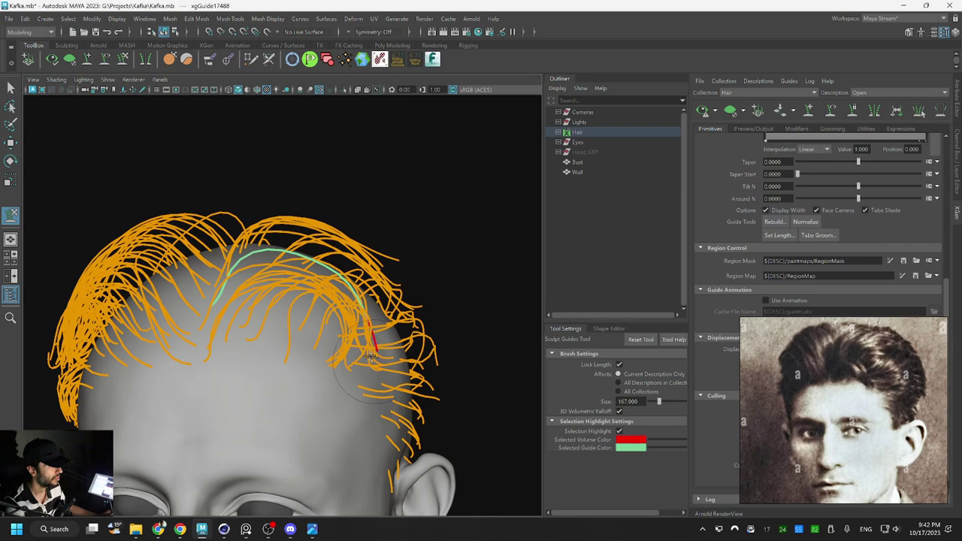
{"action": "left_click_drag", "start_coordinate": [292, 267], "coordinate": [303, 261]}
{"action": "left_click_drag", "start_coordinate": [247, 289], "coordinate": [256, 273]}
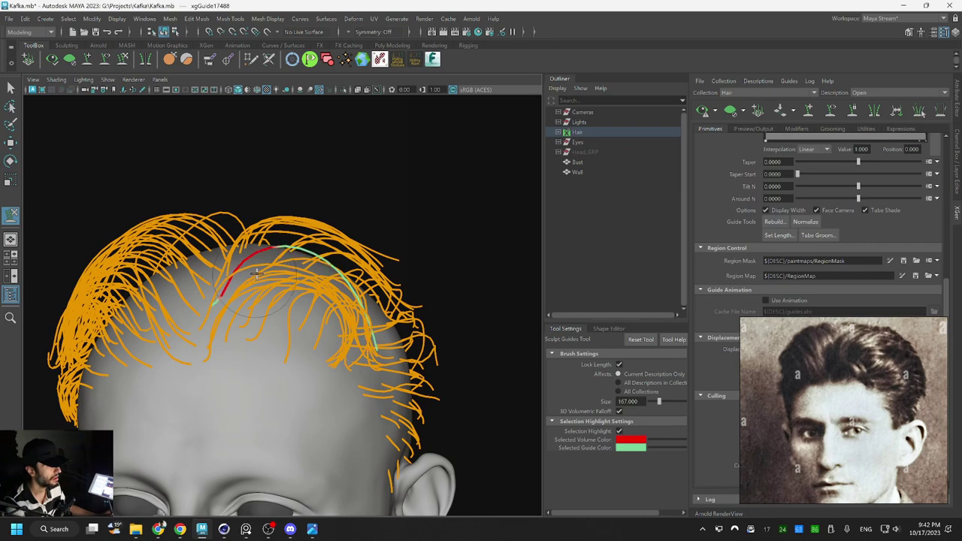
{"action": "mouse_move", "coordinate": [310, 233]}
{"action": "left_mouse_down"}
{"action": "mouse_move", "coordinate": [382, 340]}
{"action": "mouse_move", "coordinate": [382, 401]}
{"action": "mouse_move", "coordinate": [250, 353]}
{"action": "left_mouse_up"}
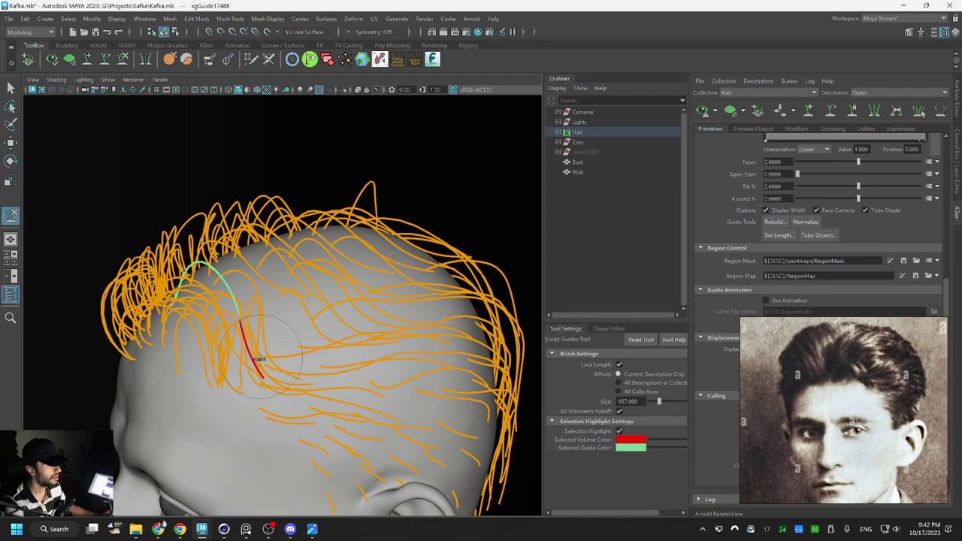
{"action": "left_click_drag", "start_coordinate": [323, 342], "coordinate": [350, 324], "text": "alt"}
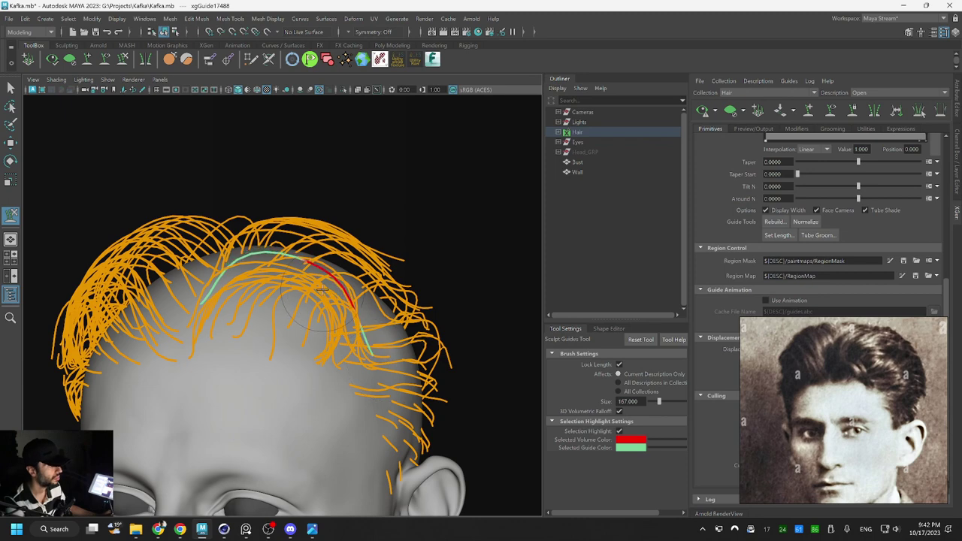
{"action": "left_click_drag", "start_coordinate": [258, 295], "coordinate": [260, 286], "text": "alt"}
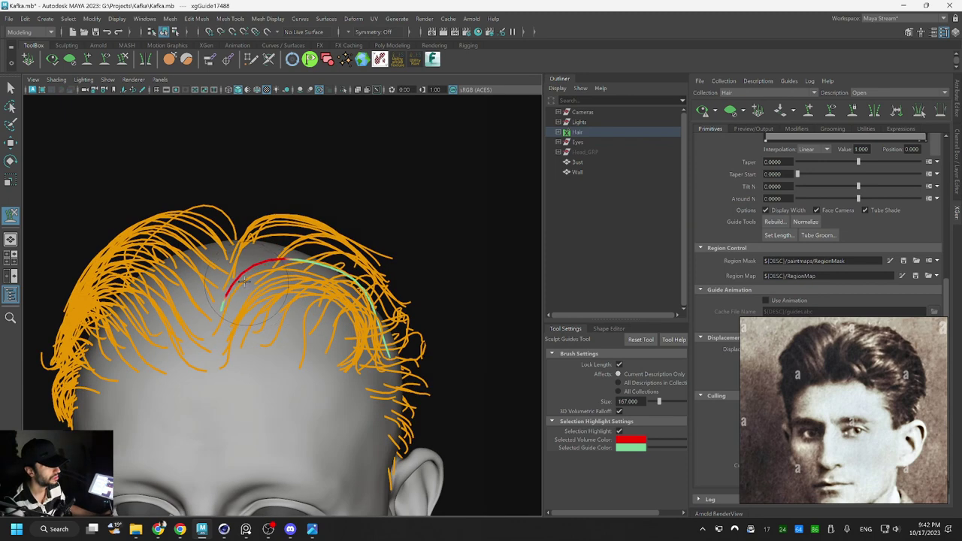
{"action": "mouse_move", "coordinate": [386, 344]}
{"action": "left_mouse_down", "text": "alt"}
{"action": "mouse_move", "coordinate": [272, 341]}
{"action": "mouse_move", "coordinate": [340, 333]}
{"action": "mouse_move", "coordinate": [322, 333]}
{"action": "mouse_move", "coordinate": [315, 365]}
{"action": "mouse_move", "coordinate": [307, 353]}
{"action": "mouse_move", "coordinate": [241, 362]}
{"action": "left_mouse_up", "text": "alt"}
Select the two neighboring guides behind the left temple in turn and sculpt their tips farther toward the back of the head
{"action": "key", "text": "q"}
{"action": "left_click", "coordinate": [253, 356]}
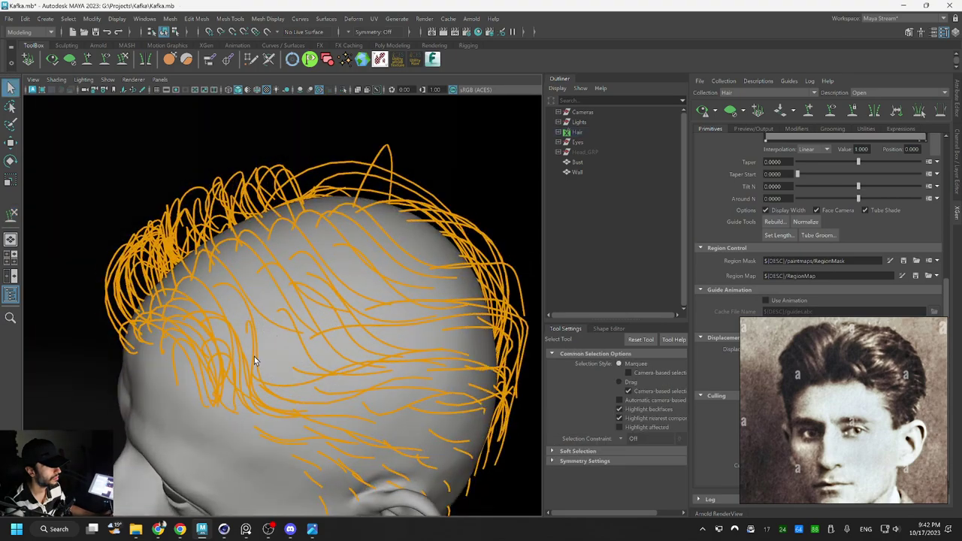
{"action": "left_click", "coordinate": [253, 389]}
{"action": "key", "text": "y"}
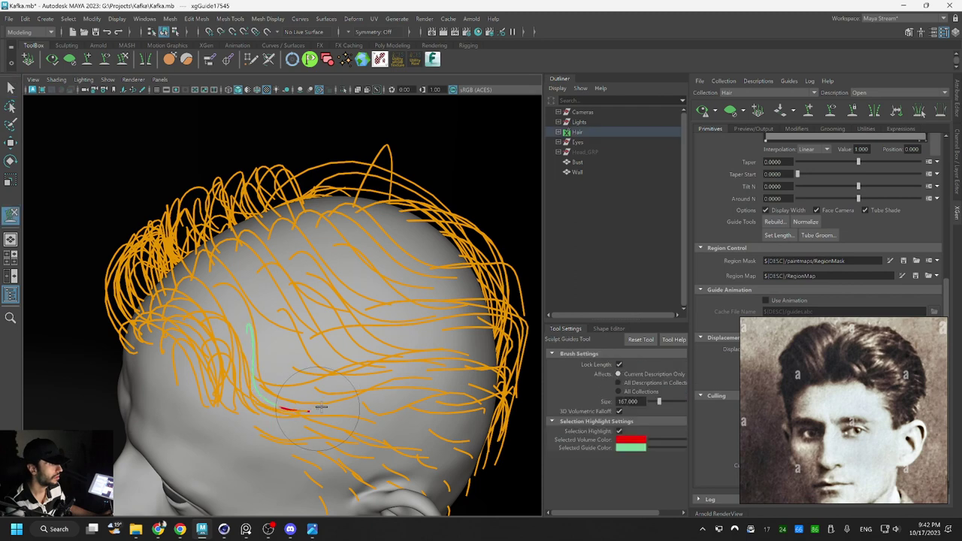
{"action": "key", "text": "q"}
{"action": "left_click", "coordinate": [277, 417]}
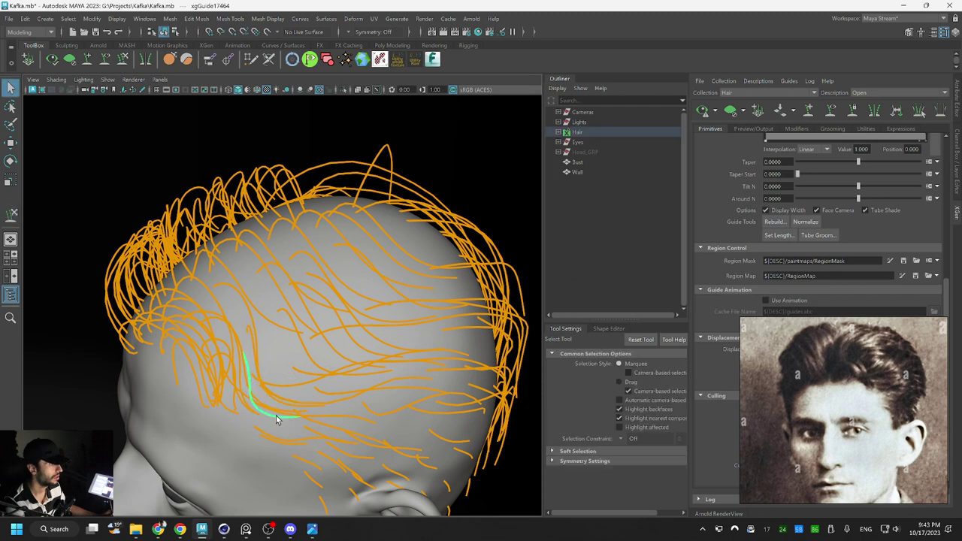
{"action": "key", "text": "y"}
Update the XGen hair preview and inspect the generated hair around the parting and front hairline
{"action": "scroll", "coordinate": [405, 353], "scroll_direction": "down", "scroll_amount": 5}
{"action": "left_click_drag", "start_coordinate": [398, 335], "coordinate": [325, 289], "text": "alt"}
{"action": "key", "text": "q"}
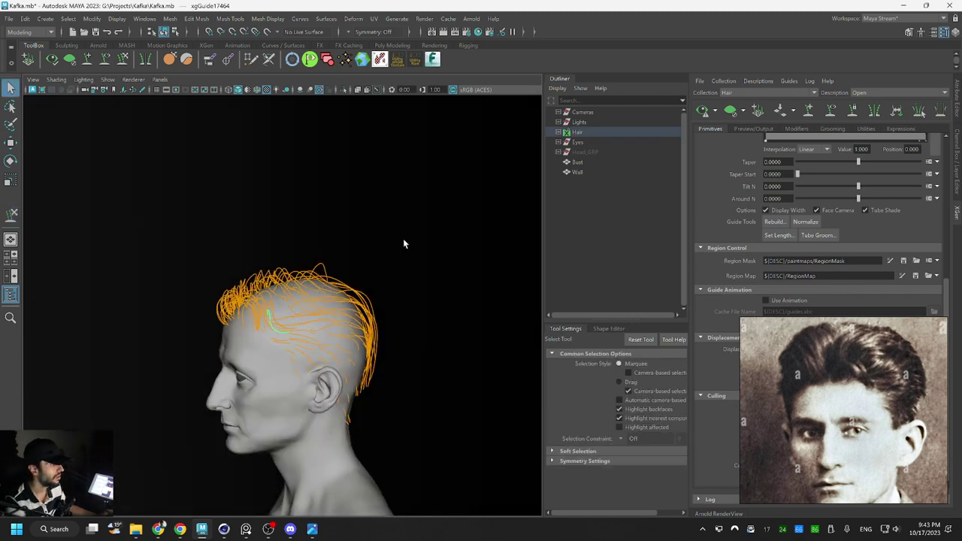
{"action": "left_click", "coordinate": [703, 111]}
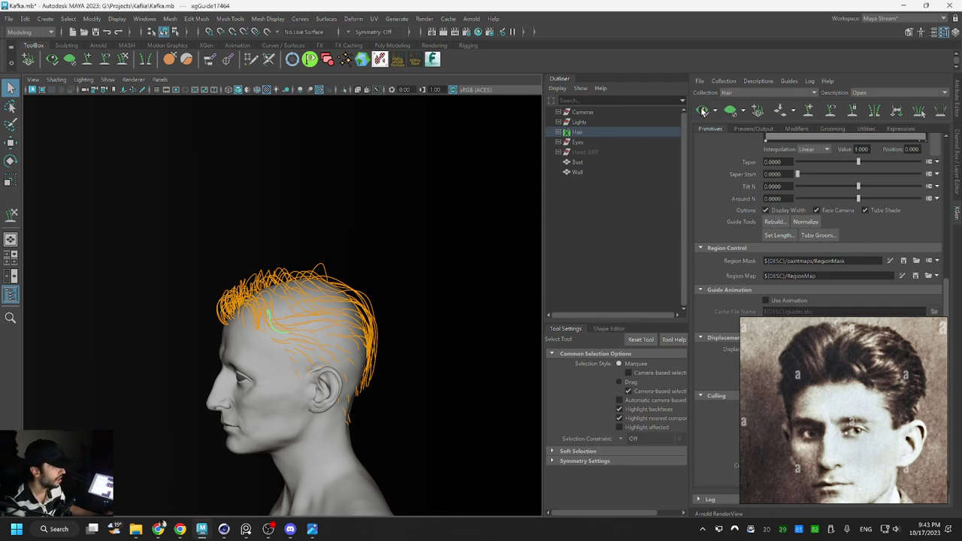
{"action": "left_click_drag", "start_coordinate": [331, 310], "coordinate": [318, 351], "text": "alt"}
{"action": "left_click_drag", "start_coordinate": [300, 297], "coordinate": [251, 267], "text": "alt"}
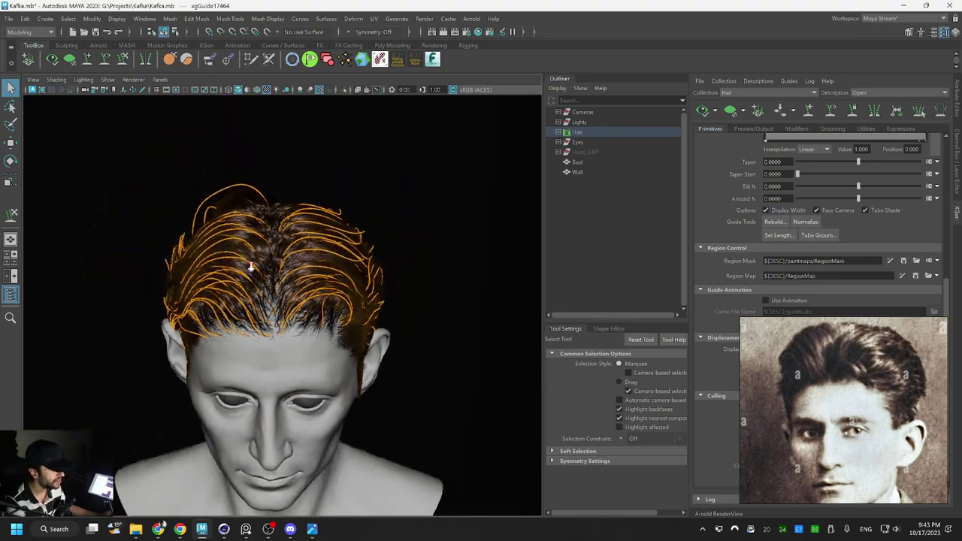
{"action": "right_click_drag", "start_coordinate": [251, 266], "coordinate": [380, 302], "text": "alt"}
{"action": "left_click_drag", "start_coordinate": [380, 302], "coordinate": [296, 328], "text": "alt"}
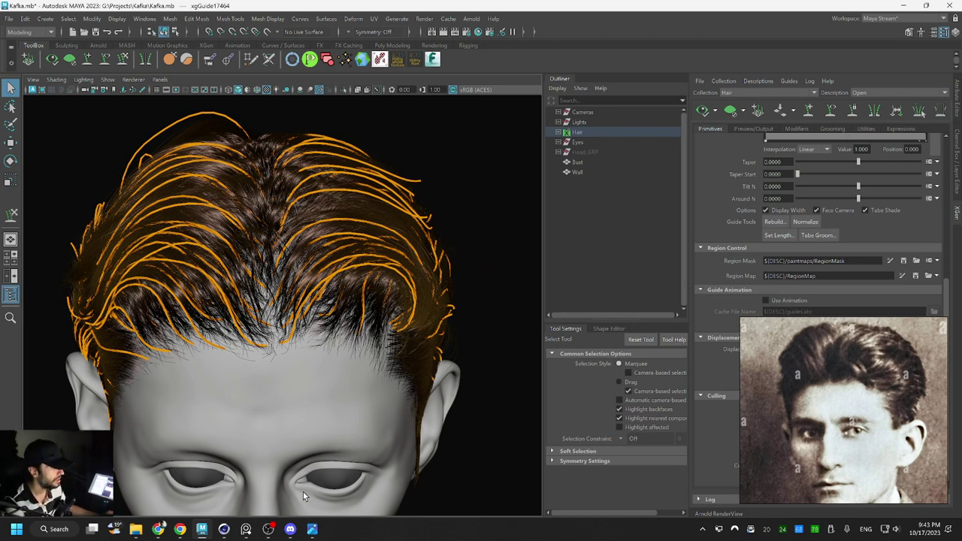
Hide the reference photo and open the hair description's Region Map for painting on the bust
{"action": "left_click", "coordinate": [248, 531]}
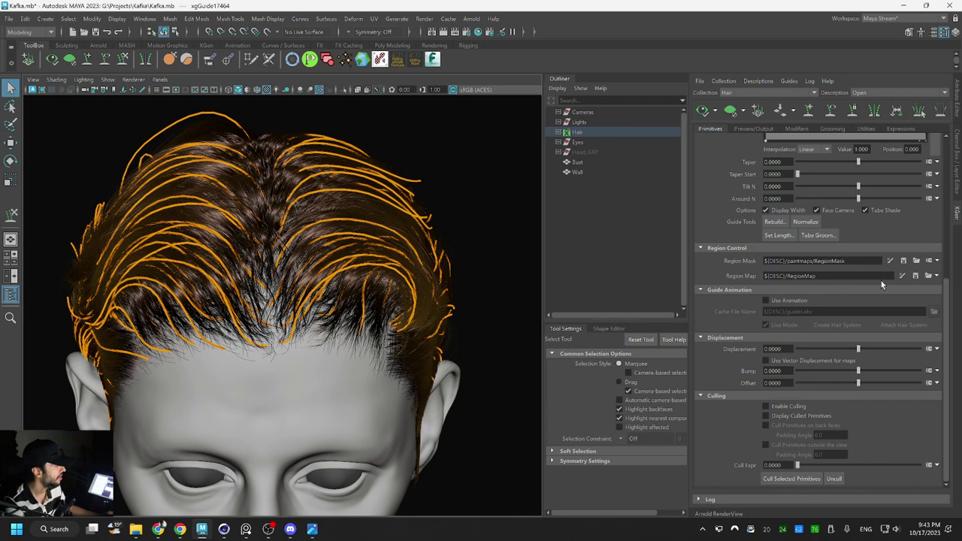
{"action": "right_click_drag", "start_coordinate": [415, 256], "coordinate": [398, 270], "text": "alt"}
{"action": "middle_click_drag", "start_coordinate": [399, 271], "coordinate": [411, 209], "text": "alt"}
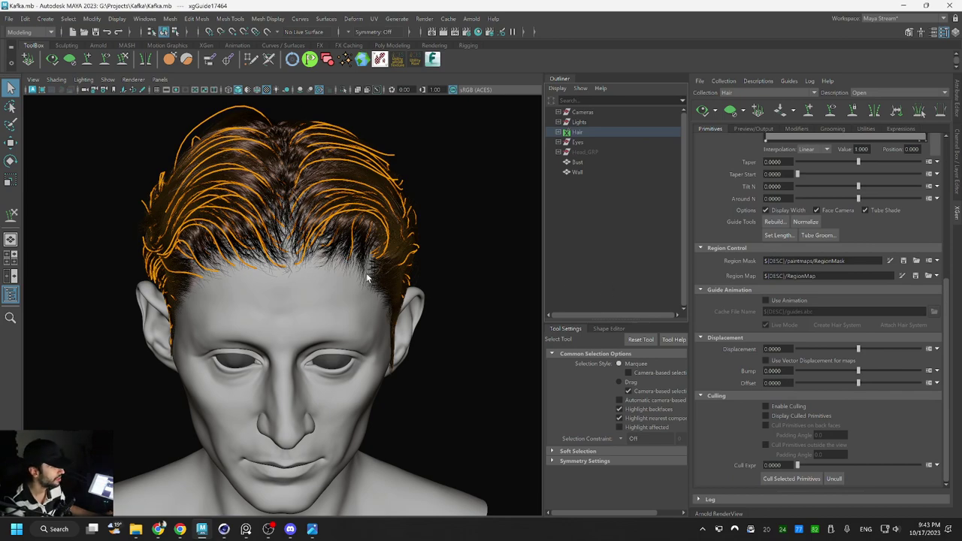
{"action": "left_click_drag", "start_coordinate": [337, 286], "coordinate": [365, 296], "text": "alt"}
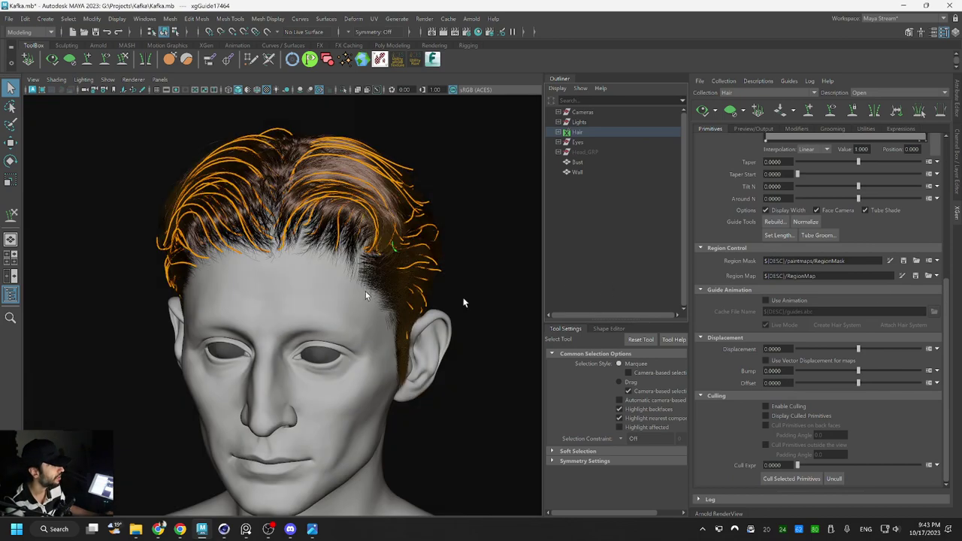
{"action": "left_click", "coordinate": [901, 275]}
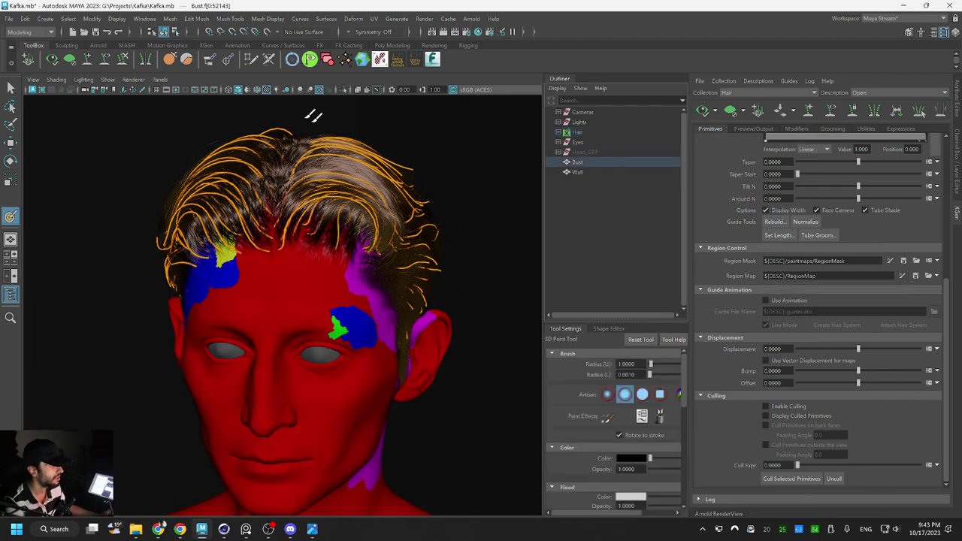
{"action": "left_click_drag", "start_coordinate": [312, 115], "coordinate": [302, 171], "text": "alt"}
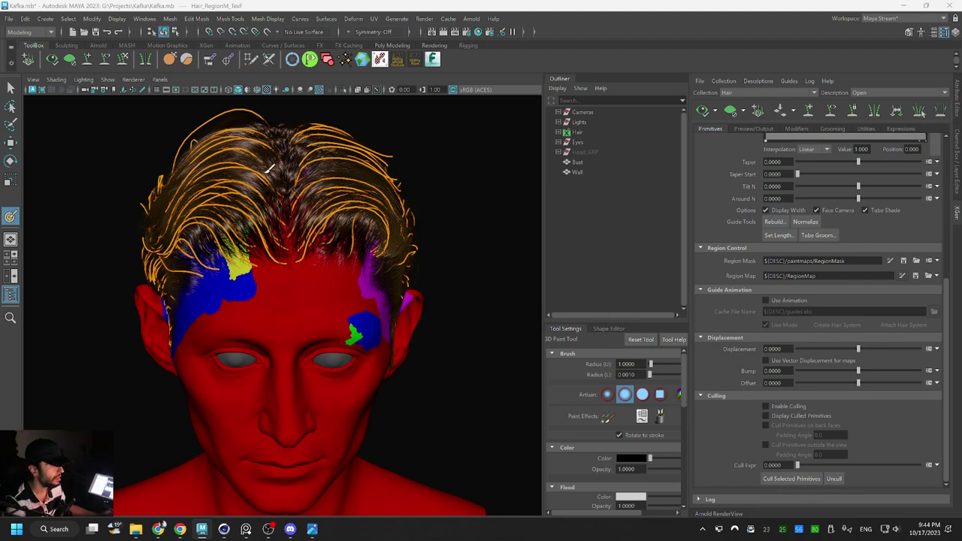
Switch the 3D paint brush to the solid round Artisan profile and clear the generated hair preview from the head
{"action": "mouse_move", "coordinate": [341, 224]}
{"action": "left_mouse_down", "text": "alt"}
{"action": "mouse_move", "coordinate": [318, 299]}
{"action": "mouse_move", "coordinate": [309, 276]}
{"action": "mouse_move", "coordinate": [331, 278]}
{"action": "left_mouse_up", "text": "alt"}
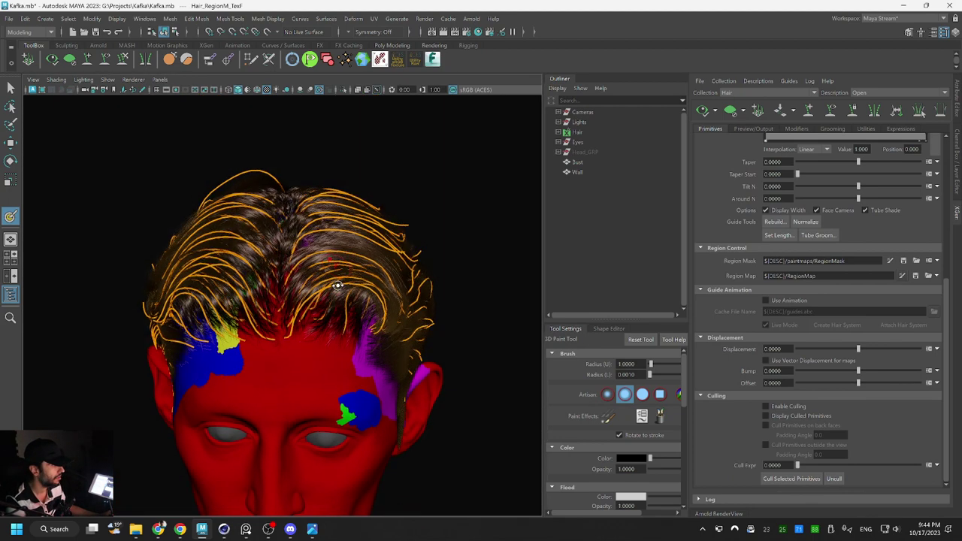
{"action": "left_click", "coordinate": [642, 397]}
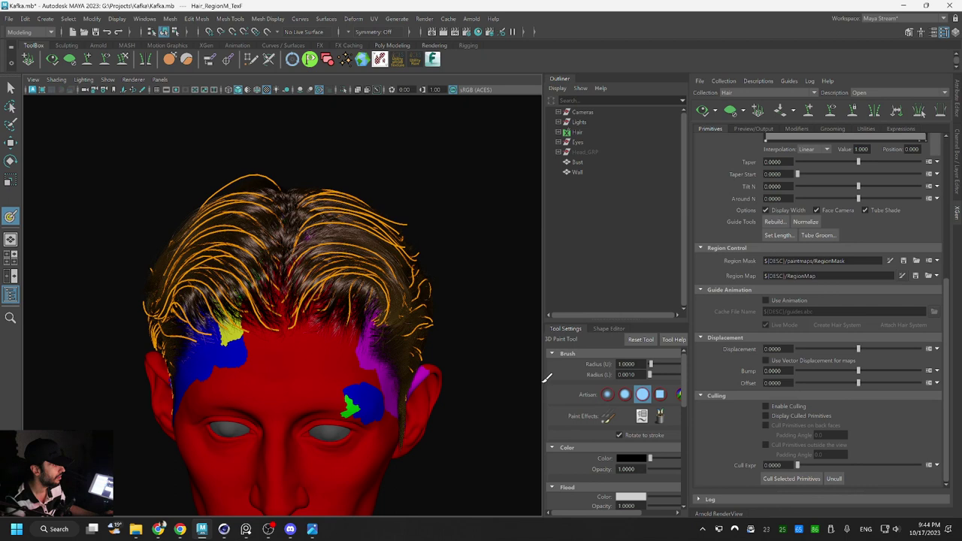
{"action": "left_click_drag", "start_coordinate": [542, 382], "coordinate": [490, 386]}
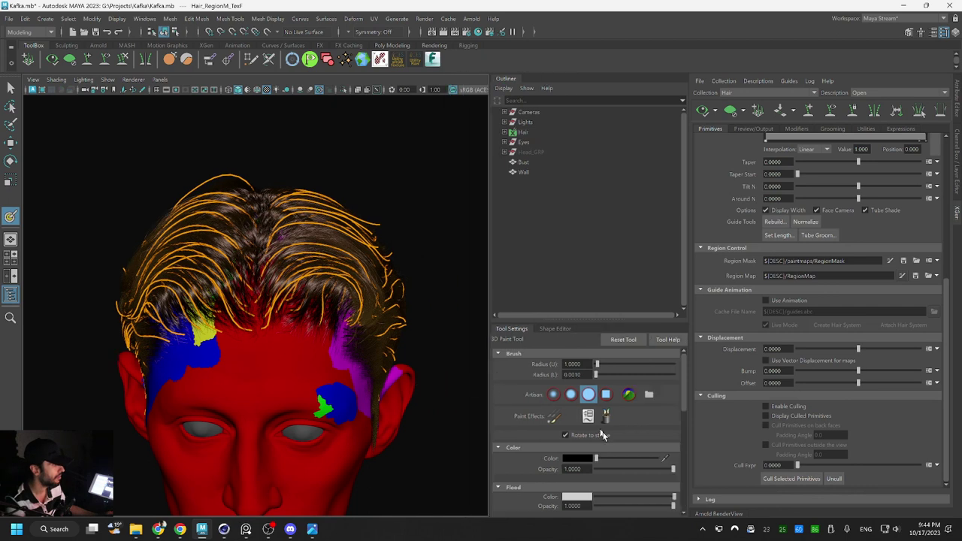
{"action": "left_click", "coordinate": [577, 458]}
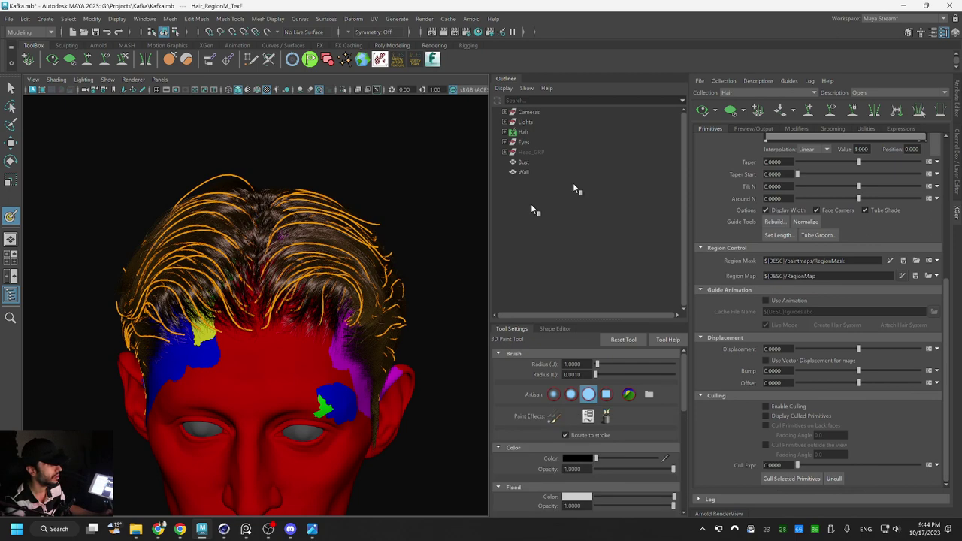
{"action": "left_click", "coordinate": [729, 111]}
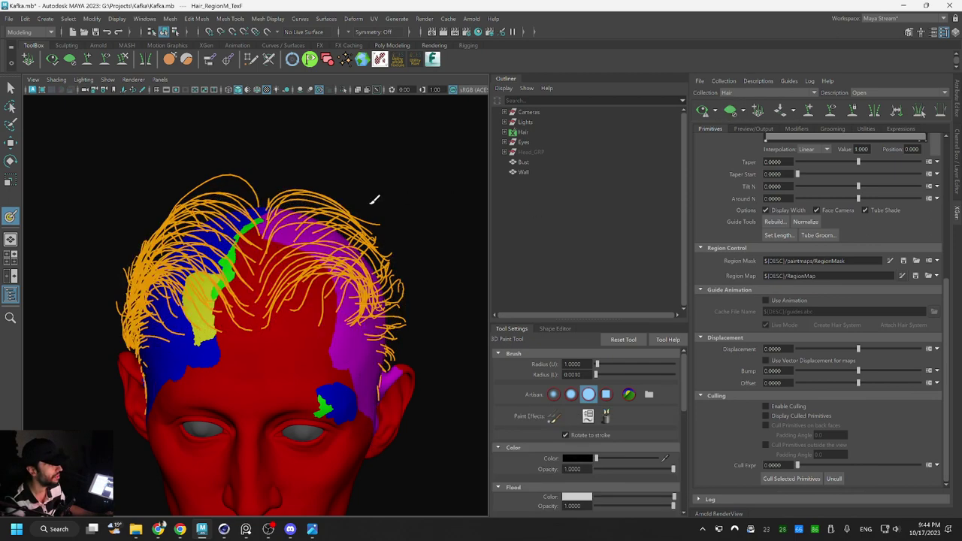
Set the flood color to red and flood the entire region map on the bust
{"action": "mouse_move", "coordinate": [280, 209]}
{"action": "left_mouse_down", "text": "alt"}
{"action": "mouse_move", "coordinate": [271, 253]}
{"action": "mouse_move", "coordinate": [286, 264]}
{"action": "mouse_move", "coordinate": [253, 286]}
{"action": "mouse_move", "coordinate": [323, 278]}
{"action": "mouse_move", "coordinate": [302, 298]}
{"action": "left_mouse_up", "text": "alt"}
{"action": "mouse_move", "coordinate": [305, 351]}
{"action": "left_mouse_down", "text": "alt"}
{"action": "mouse_move", "coordinate": [318, 279]}
{"action": "mouse_move", "coordinate": [335, 256]}
{"action": "mouse_move", "coordinate": [297, 263]}
{"action": "left_mouse_up", "text": "alt"}
{"action": "left_click_drag", "start_coordinate": [680, 388], "coordinate": [684, 416]}
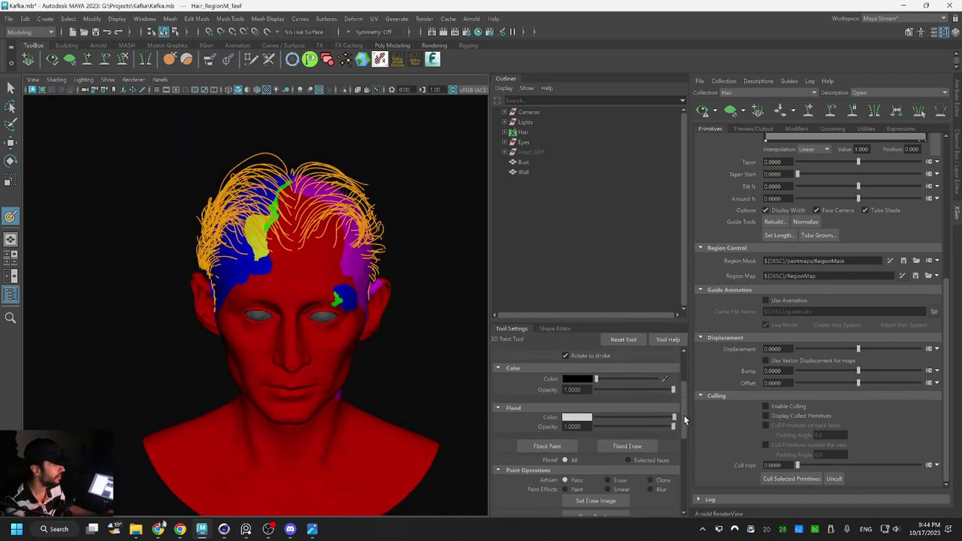
{"action": "left_click", "coordinate": [569, 415]}
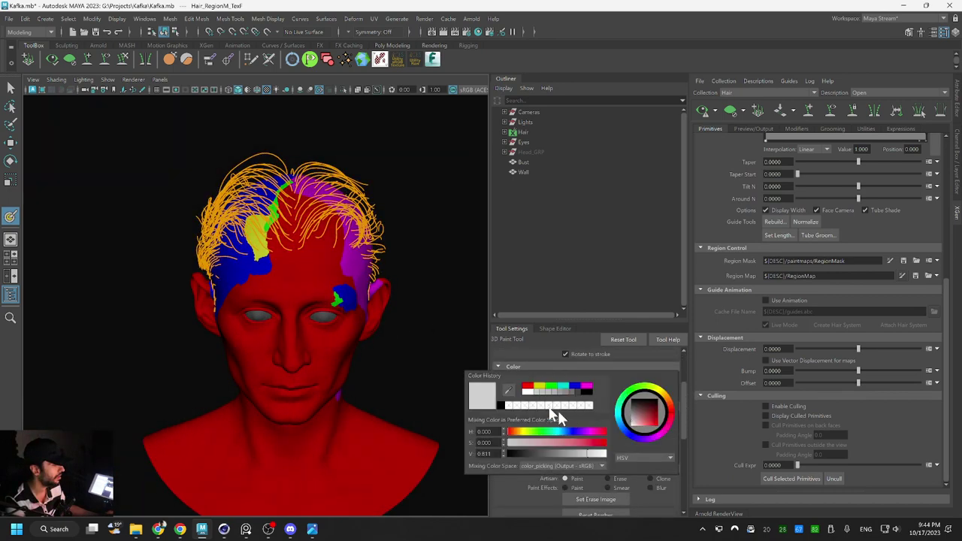
{"action": "left_click", "coordinate": [528, 388]}
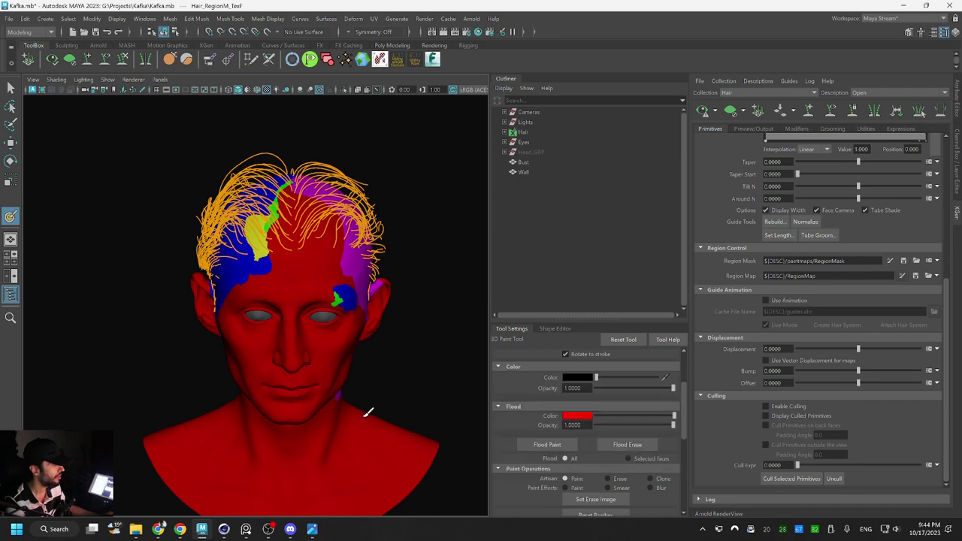
{"action": "left_click", "coordinate": [550, 447]}
Set the brush color to blue and paint a first region on the scalp above the left temple, beside the part
{"action": "left_click_drag", "start_coordinate": [338, 216], "coordinate": [304, 244], "text": "alt"}
{"action": "right_click_drag", "start_coordinate": [303, 244], "coordinate": [346, 238], "text": "alt"}
{"action": "middle_click_drag", "start_coordinate": [346, 238], "coordinate": [333, 275], "text": "alt"}
{"action": "left_click_drag", "start_coordinate": [333, 275], "coordinate": [357, 256], "text": "alt"}
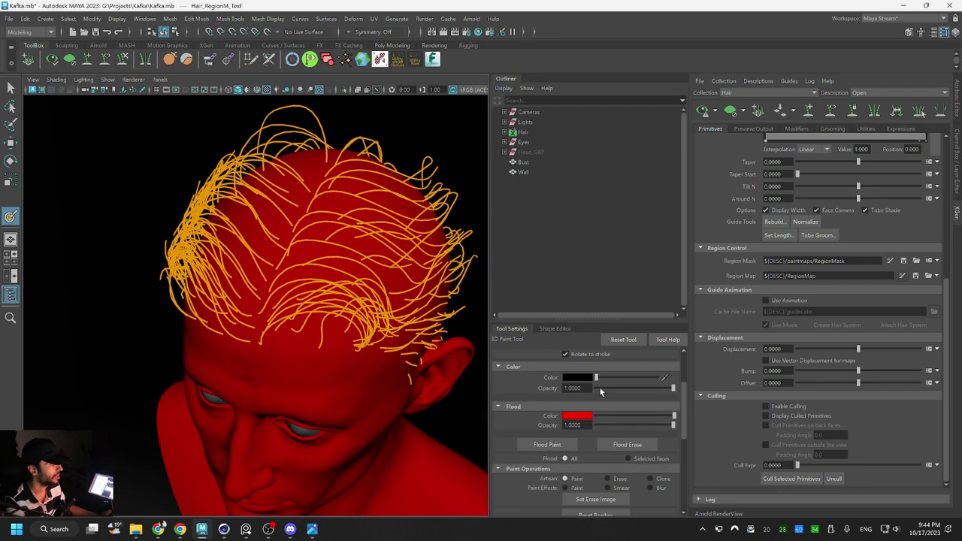
{"action": "left_click_drag", "start_coordinate": [682, 395], "coordinate": [682, 363]}
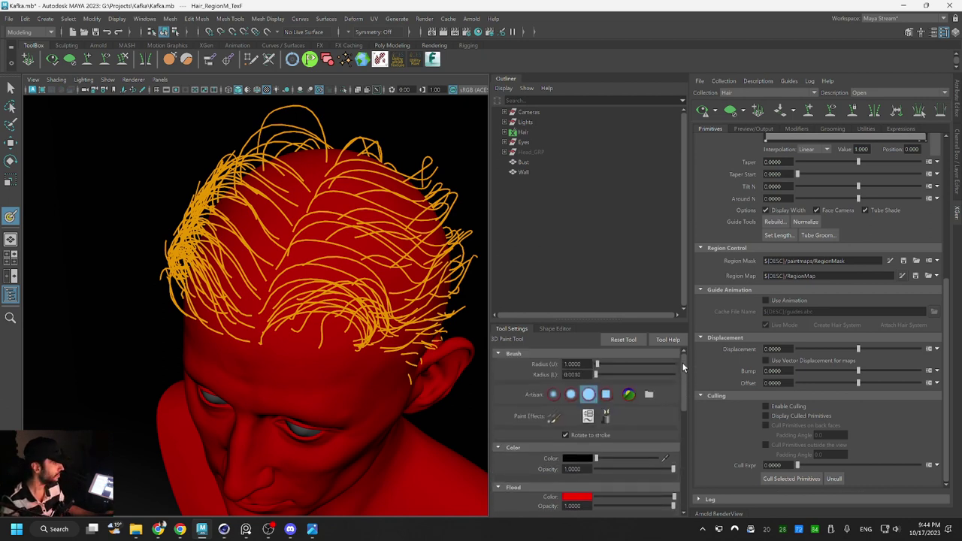
{"action": "left_click", "coordinate": [575, 458]}
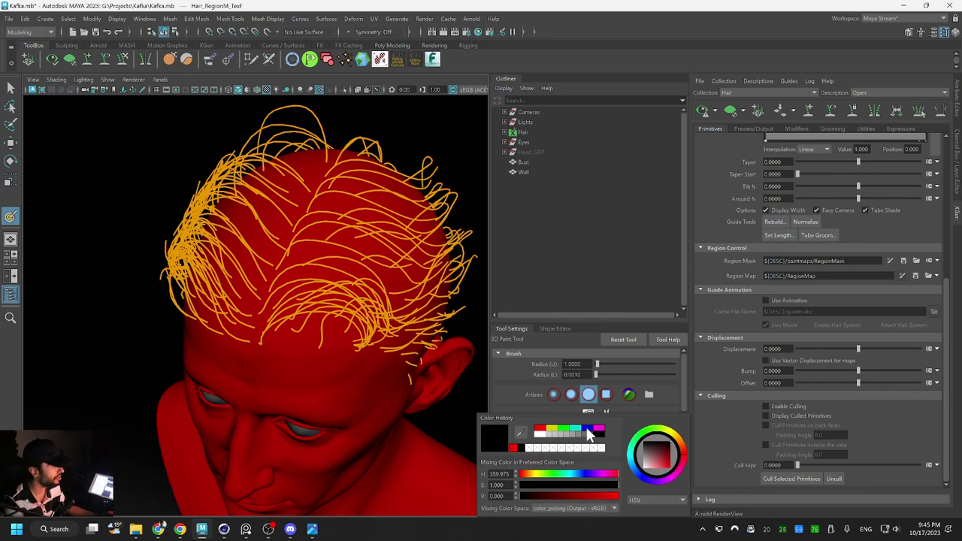
{"action": "left_click", "coordinate": [588, 429]}
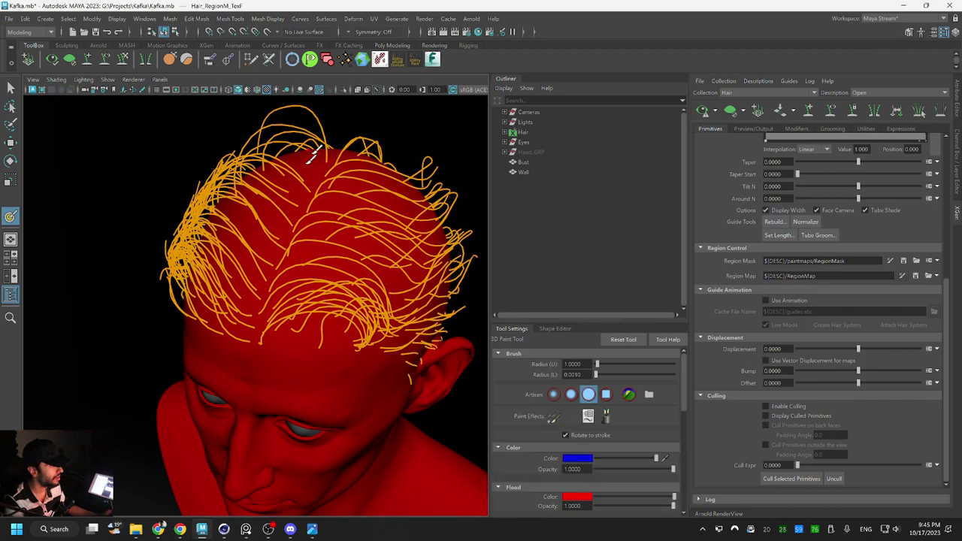
{"action": "right_click_drag", "start_coordinate": [314, 154], "coordinate": [373, 230], "text": "alt"}
{"action": "left_click_drag", "start_coordinate": [373, 230], "coordinate": [348, 221], "text": "alt"}
{"action": "right_click_drag", "start_coordinate": [348, 221], "coordinate": [262, 223], "text": "alt"}
{"action": "left_click_drag", "start_coordinate": [268, 244], "coordinate": [281, 272], "text": "alt"}
{"action": "mouse_move", "coordinate": [338, 222]}
{"action": "left_mouse_down"}
{"action": "mouse_move", "coordinate": [240, 274]}
{"action": "mouse_move", "coordinate": [193, 322]}
{"action": "mouse_move", "coordinate": [323, 271]}
{"action": "mouse_move", "coordinate": [368, 330]}
{"action": "mouse_move", "coordinate": [154, 346]}
{"action": "mouse_move", "coordinate": [210, 275]}
{"action": "left_mouse_up"}
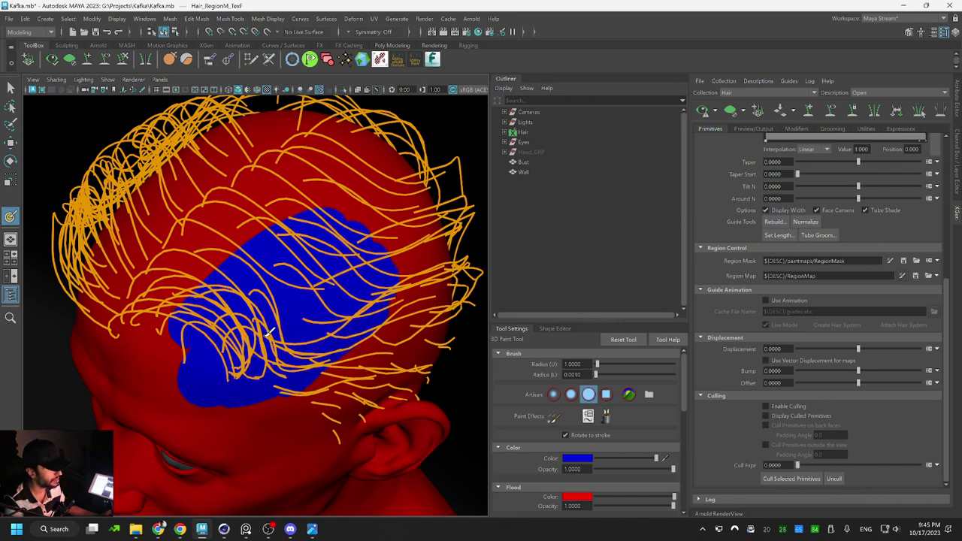
Extend the blue region over the whole left half of the scalp, from the front part and temple to the back
{"action": "mouse_move", "coordinate": [266, 224]}
{"action": "left_mouse_down", "text": "alt"}
{"action": "mouse_move", "coordinate": [266, 188]}
{"action": "mouse_move", "coordinate": [289, 204]}
{"action": "mouse_move", "coordinate": [314, 304]}
{"action": "mouse_move", "coordinate": [300, 247]}
{"action": "mouse_move", "coordinate": [259, 301]}
{"action": "mouse_move", "coordinate": [282, 272]}
{"action": "mouse_move", "coordinate": [263, 244]}
{"action": "mouse_move", "coordinate": [308, 216]}
{"action": "left_mouse_up", "text": "alt"}
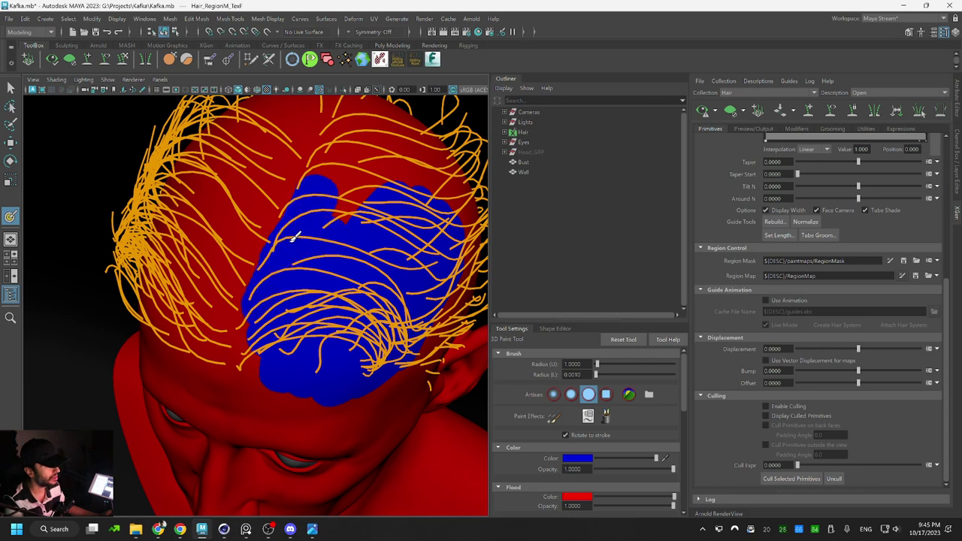
{"action": "mouse_move", "coordinate": [323, 184]}
{"action": "left_mouse_down"}
{"action": "mouse_move", "coordinate": [300, 180]}
{"action": "mouse_move", "coordinate": [349, 135]}
{"action": "mouse_move", "coordinate": [372, 173]}
{"action": "mouse_move", "coordinate": [343, 229]}
{"action": "mouse_move", "coordinate": [308, 239]}
{"action": "mouse_move", "coordinate": [333, 209]}
{"action": "left_mouse_up"}
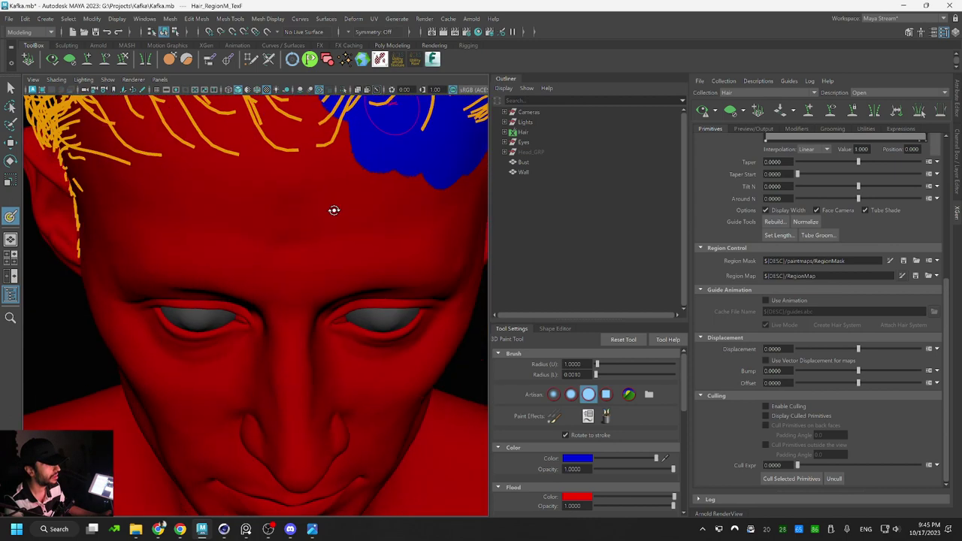
{"action": "middle_click_drag", "start_coordinate": [333, 209], "coordinate": [307, 294], "text": "alt"}
{"action": "mouse_move", "coordinate": [295, 239]}
{"action": "left_mouse_down"}
{"action": "mouse_move", "coordinate": [281, 289]}
{"action": "mouse_move", "coordinate": [303, 330]}
{"action": "mouse_move", "coordinate": [333, 354]}
{"action": "mouse_move", "coordinate": [376, 365]}
{"action": "left_mouse_up"}
{"action": "mouse_move", "coordinate": [376, 365]}
{"action": "left_mouse_down", "text": "alt"}
{"action": "mouse_move", "coordinate": [112, 344]}
{"action": "mouse_move", "coordinate": [225, 387]}
{"action": "mouse_move", "coordinate": [376, 316]}
{"action": "mouse_move", "coordinate": [420, 323]}
{"action": "mouse_move", "coordinate": [425, 338]}
{"action": "left_mouse_up", "text": "alt"}
{"action": "mouse_move", "coordinate": [424, 338]}
{"action": "left_mouse_down", "text": "alt"}
{"action": "mouse_move", "coordinate": [328, 330]}
{"action": "mouse_move", "coordinate": [306, 318]}
{"action": "left_mouse_up", "text": "alt"}
{"action": "mouse_move", "coordinate": [188, 316]}
{"action": "left_mouse_down"}
{"action": "mouse_move", "coordinate": [275, 363]}
{"action": "mouse_move", "coordinate": [379, 318]}
{"action": "mouse_move", "coordinate": [336, 287]}
{"action": "mouse_move", "coordinate": [357, 217]}
{"action": "mouse_move", "coordinate": [390, 211]}
{"action": "left_mouse_up"}
{"action": "mouse_move", "coordinate": [391, 212]}
{"action": "left_mouse_down", "text": "alt"}
{"action": "mouse_move", "coordinate": [243, 378]}
{"action": "mouse_move", "coordinate": [276, 371]}
{"action": "mouse_move", "coordinate": [298, 280]}
{"action": "mouse_move", "coordinate": [275, 201]}
{"action": "mouse_move", "coordinate": [252, 345]}
{"action": "mouse_move", "coordinate": [227, 297]}
{"action": "mouse_move", "coordinate": [260, 312]}
{"action": "mouse_move", "coordinate": [279, 230]}
{"action": "mouse_move", "coordinate": [240, 250]}
{"action": "mouse_move", "coordinate": [237, 366]}
{"action": "mouse_move", "coordinate": [186, 320]}
{"action": "mouse_move", "coordinate": [202, 319]}
{"action": "mouse_move", "coordinate": [244, 413]}
{"action": "mouse_move", "coordinate": [224, 396]}
{"action": "mouse_move", "coordinate": [253, 393]}
{"action": "mouse_move", "coordinate": [253, 450]}
{"action": "mouse_move", "coordinate": [221, 393]}
{"action": "left_mouse_up", "text": "alt"}
{"action": "mouse_move", "coordinate": [333, 310]}
{"action": "left_mouse_down", "text": "alt"}
{"action": "mouse_move", "coordinate": [275, 279]}
{"action": "mouse_move", "coordinate": [220, 340]}
{"action": "mouse_move", "coordinate": [259, 375]}
{"action": "mouse_move", "coordinate": [283, 205]}
{"action": "mouse_move", "coordinate": [309, 399]}
{"action": "mouse_move", "coordinate": [256, 421]}
{"action": "mouse_move", "coordinate": [248, 398]}
{"action": "left_mouse_up", "text": "alt"}
{"action": "left_click_drag", "start_coordinate": [304, 180], "coordinate": [381, 203], "text": "alt"}
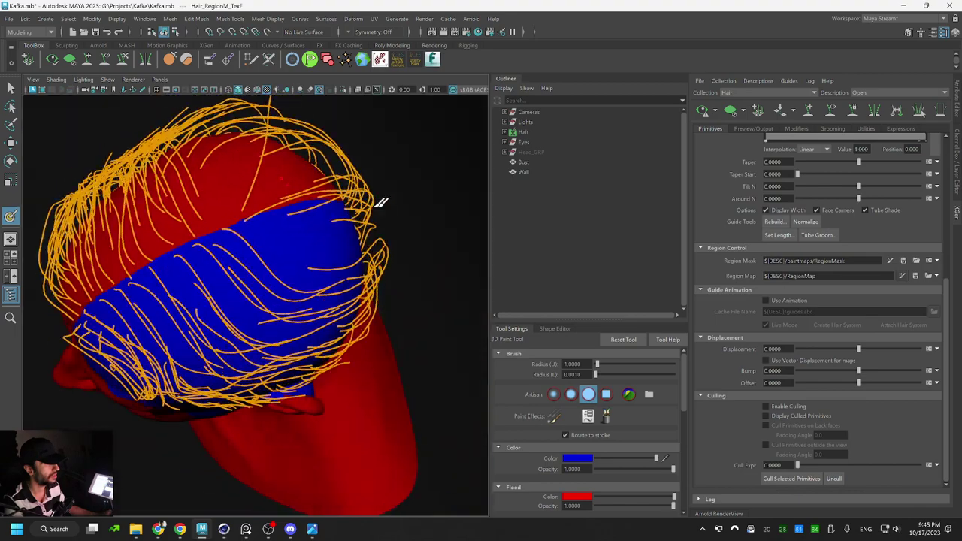
Examine the red and blue boundary along the part and the left hairline from several angles
{"action": "left_click_drag", "start_coordinate": [281, 191], "coordinate": [263, 155], "text": "alt"}
{"action": "middle_click_drag", "start_coordinate": [263, 155], "coordinate": [307, 292], "text": "alt"}
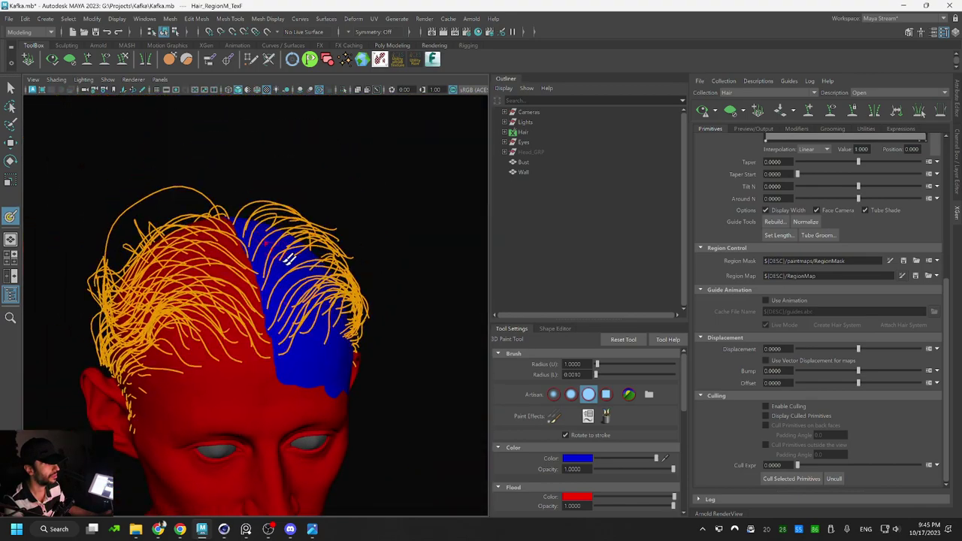
{"action": "left_click_drag", "start_coordinate": [288, 257], "coordinate": [299, 329], "text": "alt"}
{"action": "right_click_drag", "start_coordinate": [275, 331], "coordinate": [309, 329], "text": "alt"}
{"action": "left_click_drag", "start_coordinate": [295, 244], "coordinate": [308, 247], "text": "alt"}
{"action": "left_click_drag", "start_coordinate": [311, 203], "coordinate": [316, 206], "text": "alt"}
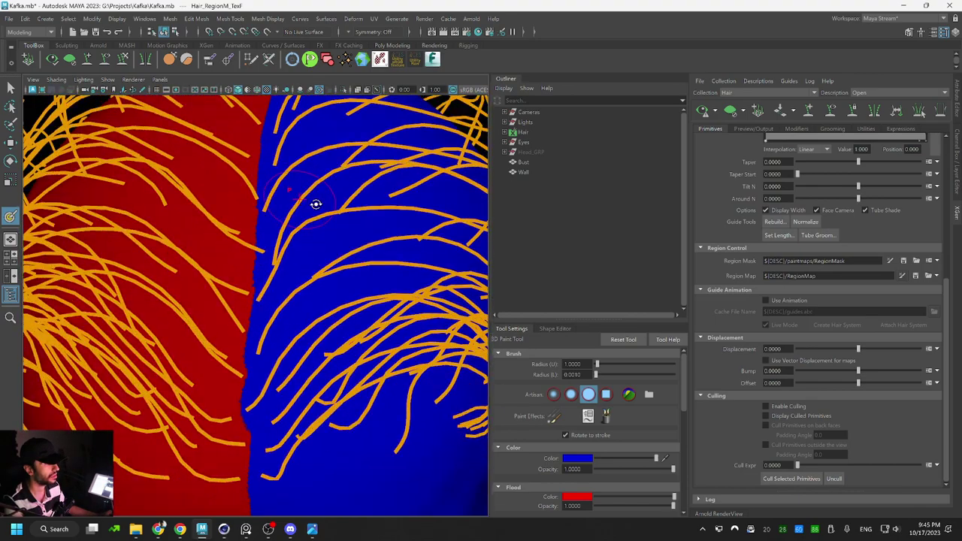
{"action": "right_click_drag", "start_coordinate": [316, 206], "coordinate": [280, 226], "text": "alt"}
{"action": "middle_click_drag", "start_coordinate": [279, 225], "coordinate": [290, 196], "text": "alt"}
{"action": "left_click_drag", "start_coordinate": [301, 246], "coordinate": [307, 226], "text": "alt"}
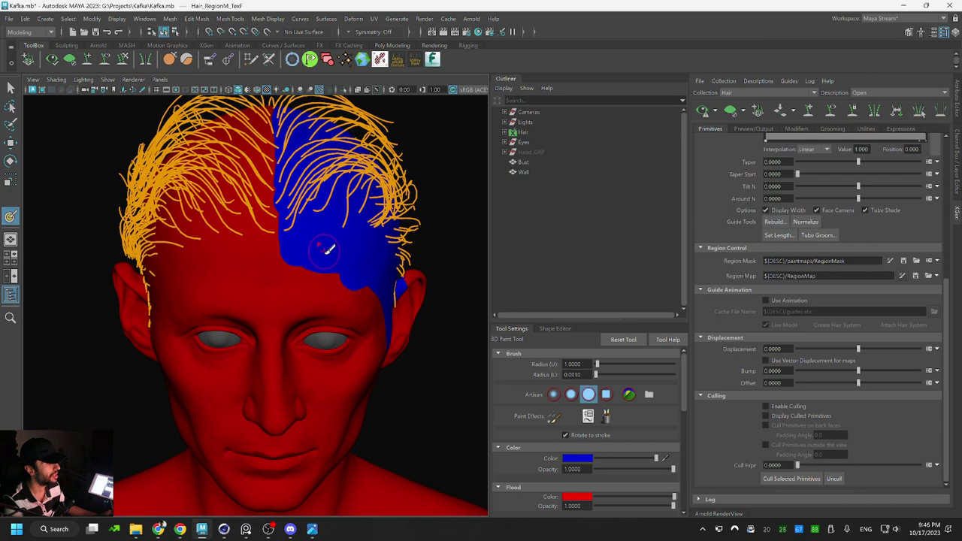
{"action": "middle_click_drag", "start_coordinate": [320, 160], "coordinate": [305, 257], "text": "alt"}
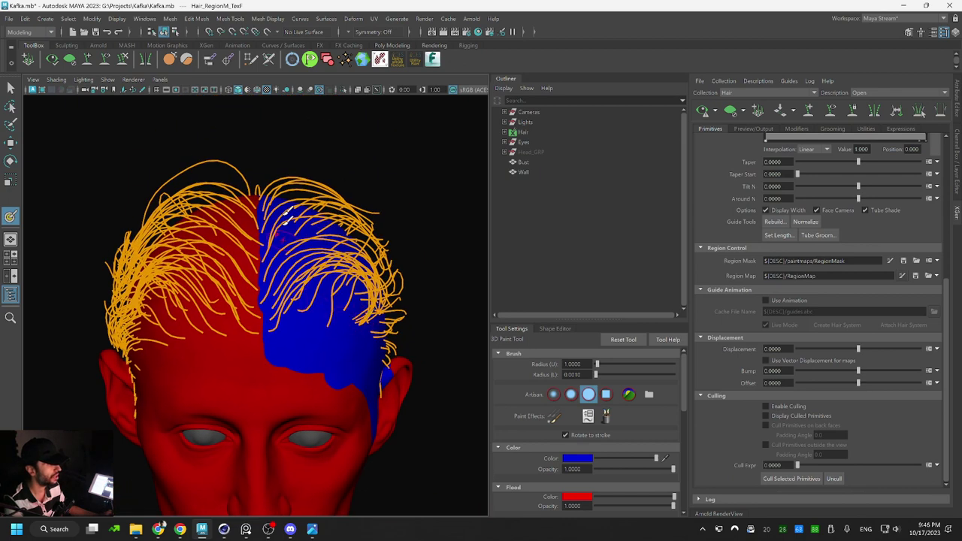
{"action": "left_click_drag", "start_coordinate": [327, 289], "coordinate": [291, 282], "text": "alt"}
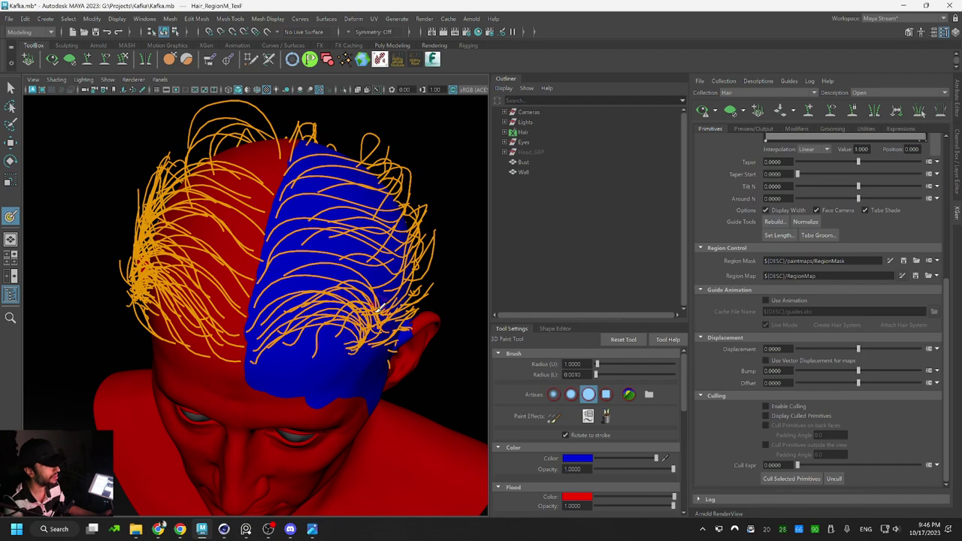
{"action": "left_click_drag", "start_coordinate": [244, 293], "coordinate": [180, 200], "text": "alt"}
{"action": "left_click_drag", "start_coordinate": [316, 285], "coordinate": [289, 319], "text": "alt"}
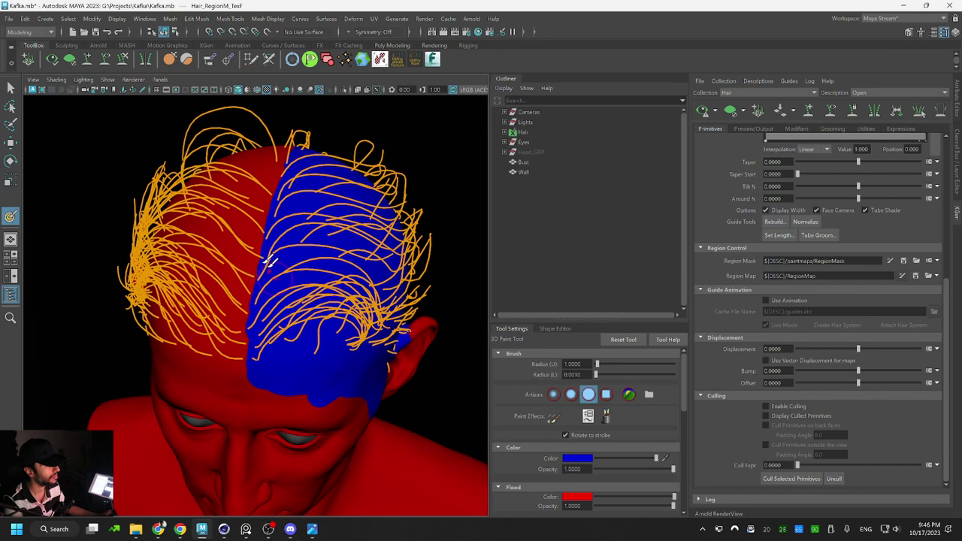
Save the painted region map of the hair description
{"action": "right_click_drag", "start_coordinate": [289, 301], "coordinate": [208, 248], "text": "alt"}
{"action": "left_click_drag", "start_coordinate": [208, 248], "coordinate": [282, 270], "text": "alt"}
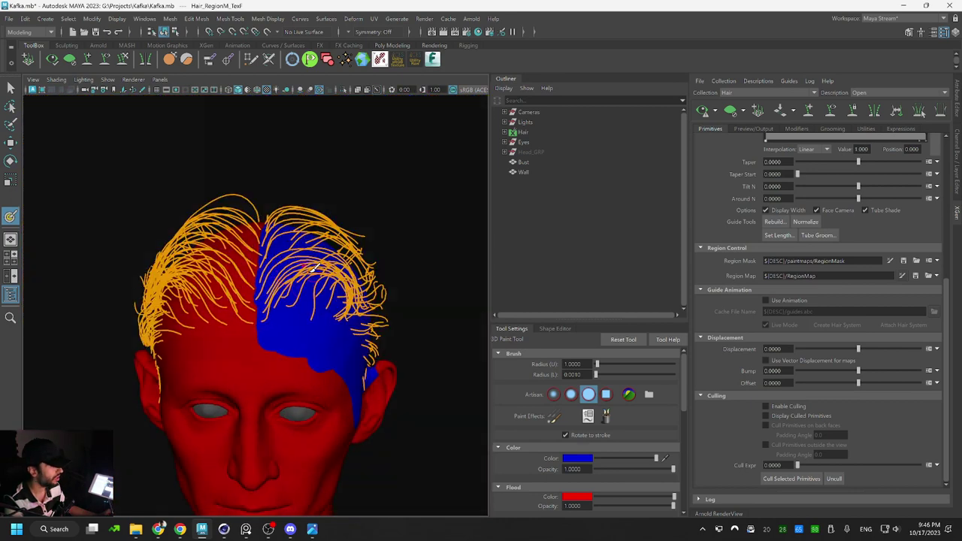
{"action": "left_click", "coordinate": [918, 278]}
Set the brush to red with an upper radius of 0.1 and paint around the guide root touching the part line
{"action": "scroll", "coordinate": [272, 242], "scroll_direction": "up", "scroll_amount": 10}
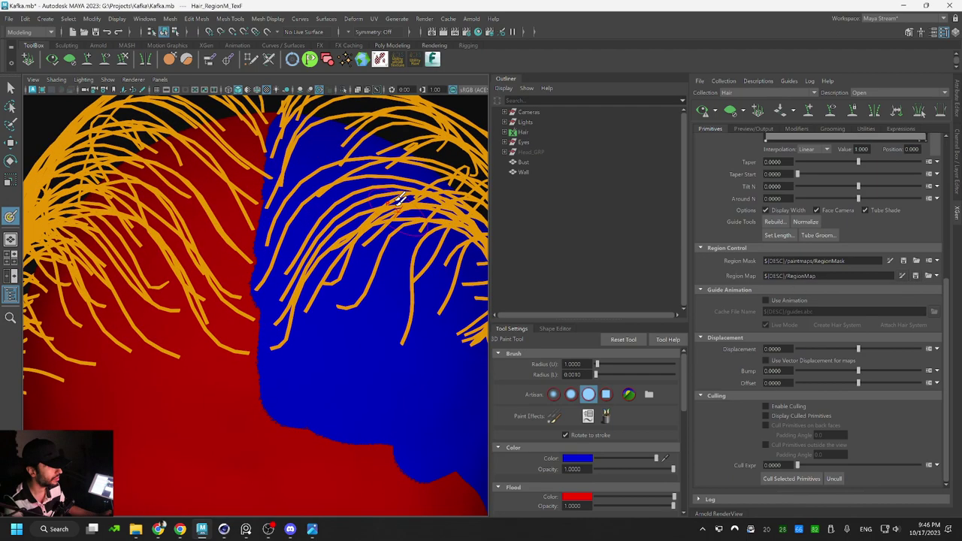
{"action": "left_click", "coordinate": [577, 458]}
{"action": "left_click", "coordinate": [539, 439]}
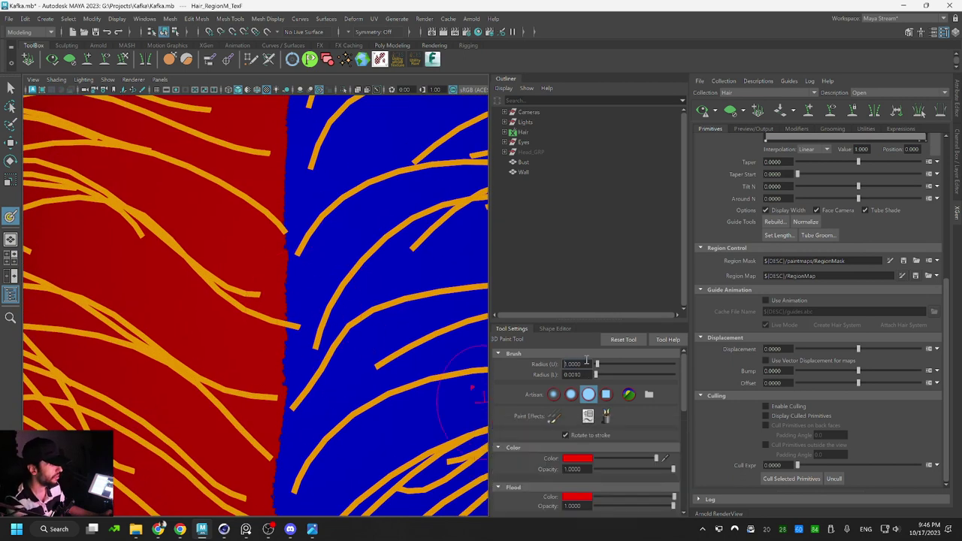
{"action": "type", "text": "0.1"}
{"action": "key", "text": "Return"}
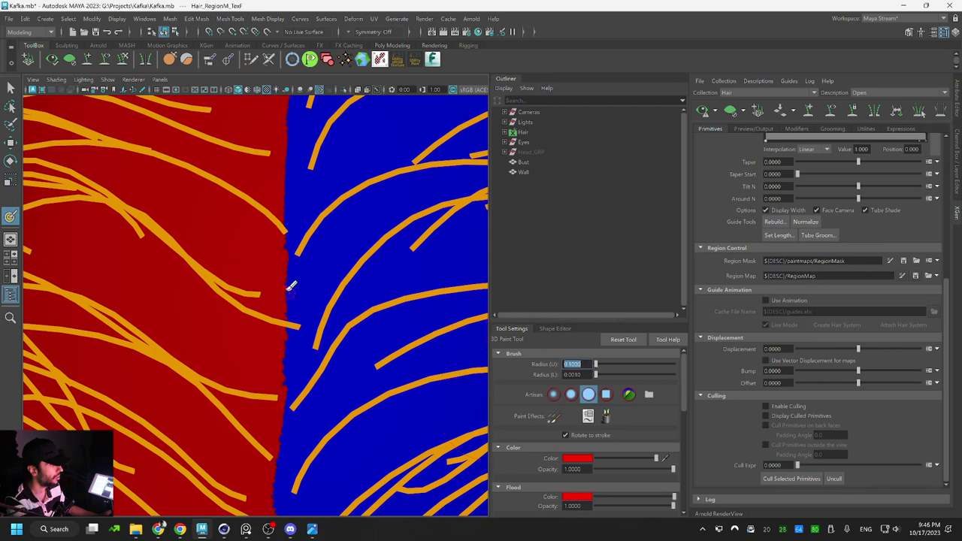
{"action": "mouse_move", "coordinate": [298, 347]}
{"action": "left_mouse_down"}
{"action": "mouse_move", "coordinate": [299, 323]}
{"action": "mouse_move", "coordinate": [295, 334]}
{"action": "mouse_move", "coordinate": [305, 331]}
{"action": "left_mouse_up"}
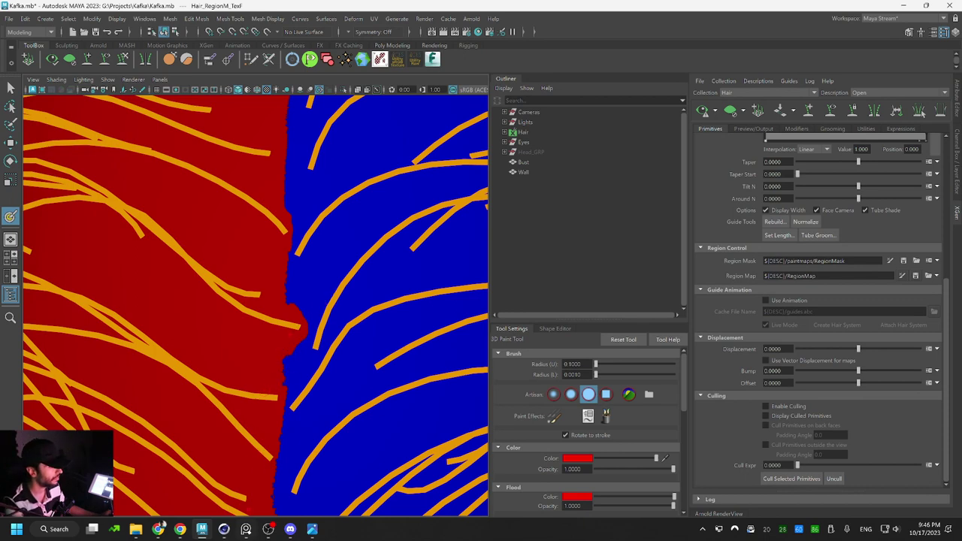
Bring up the reference photo and paint small red bulges around the right-side guide roots along the front of the part
{"action": "left_click", "coordinate": [256, 531]}
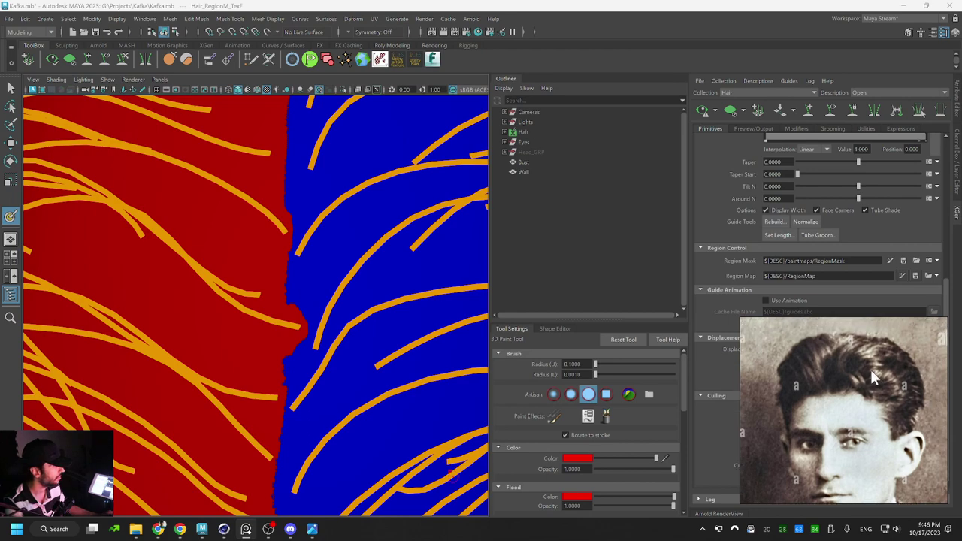
{"action": "middle_click_drag", "start_coordinate": [871, 371], "coordinate": [871, 364]}
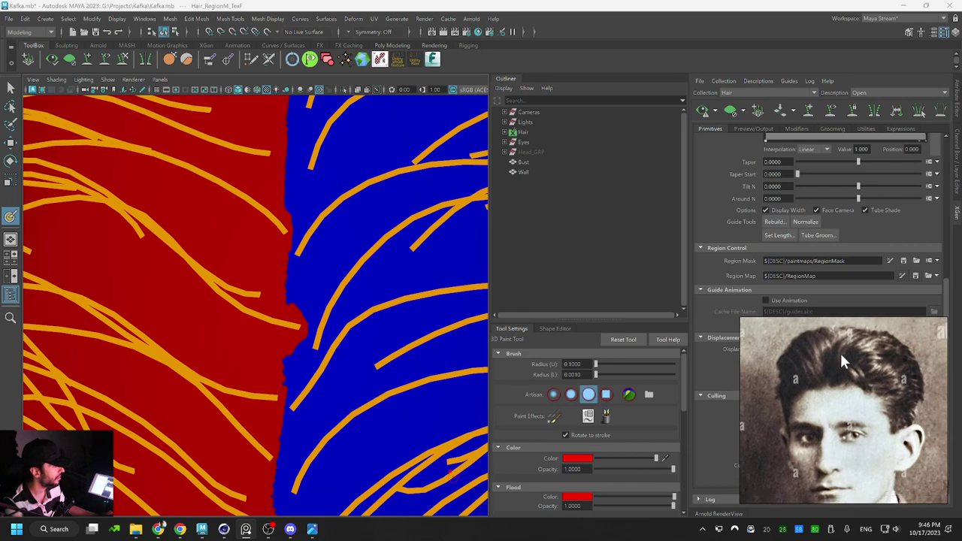
{"action": "right_click_drag", "start_coordinate": [295, 313], "coordinate": [272, 307], "text": "alt"}
{"action": "middle_click_drag", "start_coordinate": [272, 307], "coordinate": [309, 260], "text": "alt"}
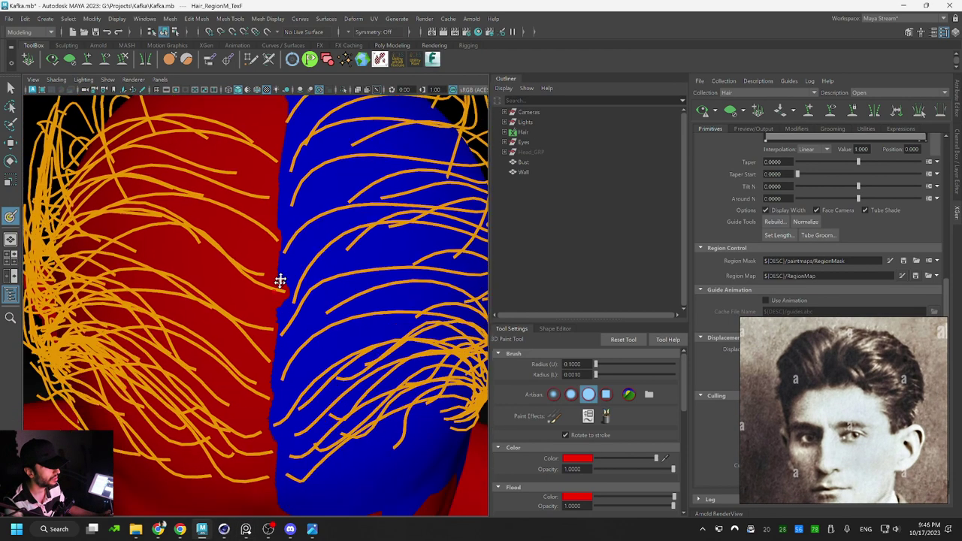
{"action": "scroll", "coordinate": [308, 283], "scroll_direction": "up", "scroll_amount": 3}
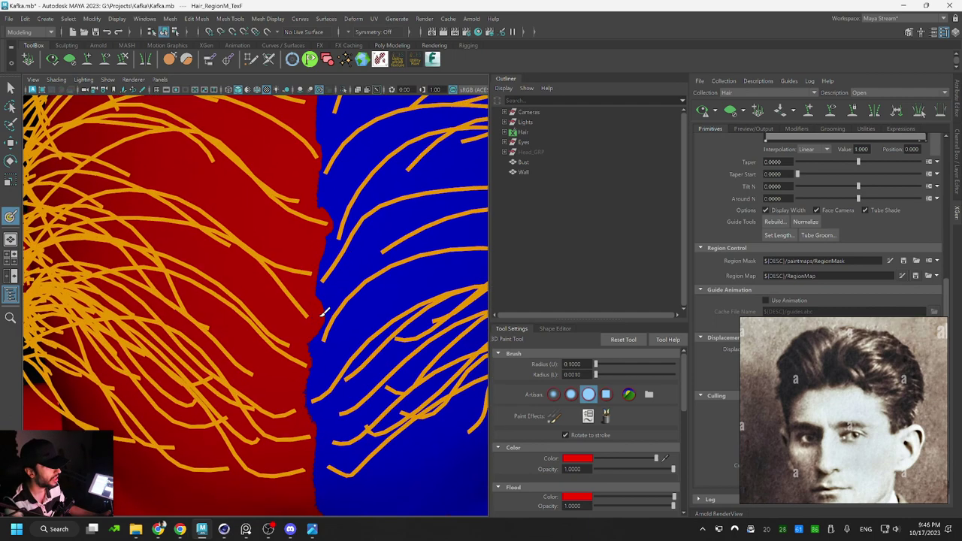
{"action": "left_click_drag", "start_coordinate": [312, 330], "coordinate": [322, 279], "text": "alt"}
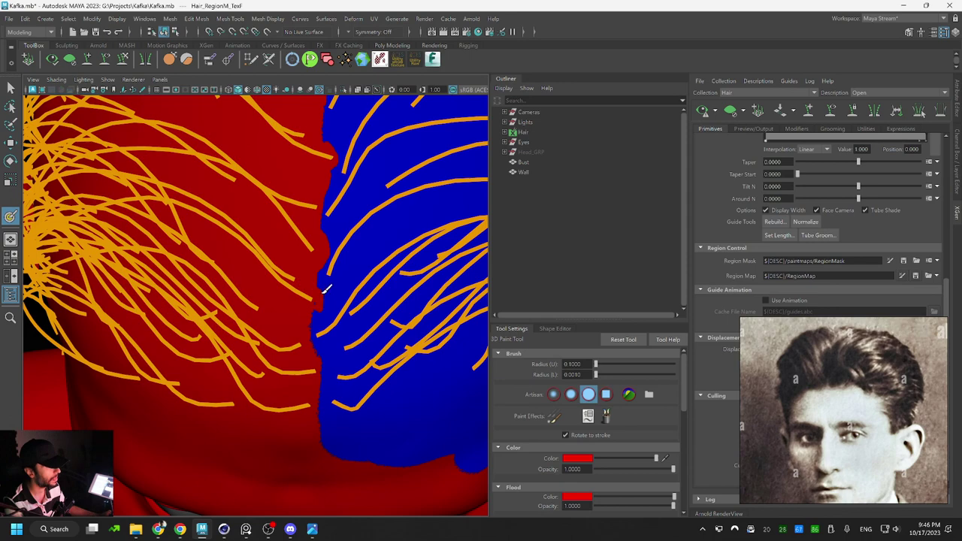
{"action": "mouse_move", "coordinate": [316, 311]}
{"action": "left_mouse_down", "text": "alt"}
{"action": "mouse_move", "coordinate": [333, 314]}
{"action": "mouse_move", "coordinate": [319, 281]}
{"action": "left_mouse_up", "text": "alt"}
Paint small red bulges around the guide roots farther along the center part to make the region boundary irregular
{"action": "left_click_drag", "start_coordinate": [302, 320], "coordinate": [308, 253]}
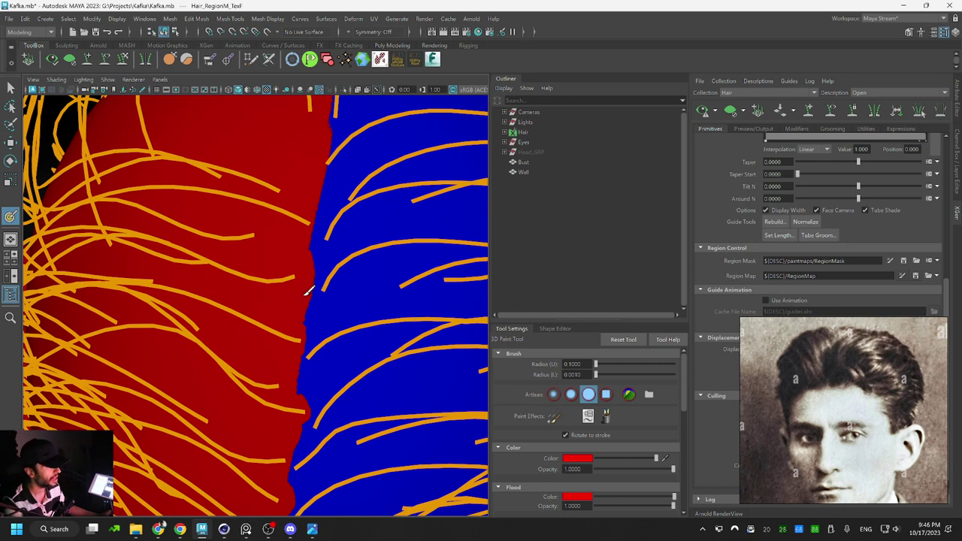
{"action": "left_click_drag", "start_coordinate": [308, 292], "coordinate": [335, 269], "text": "alt"}
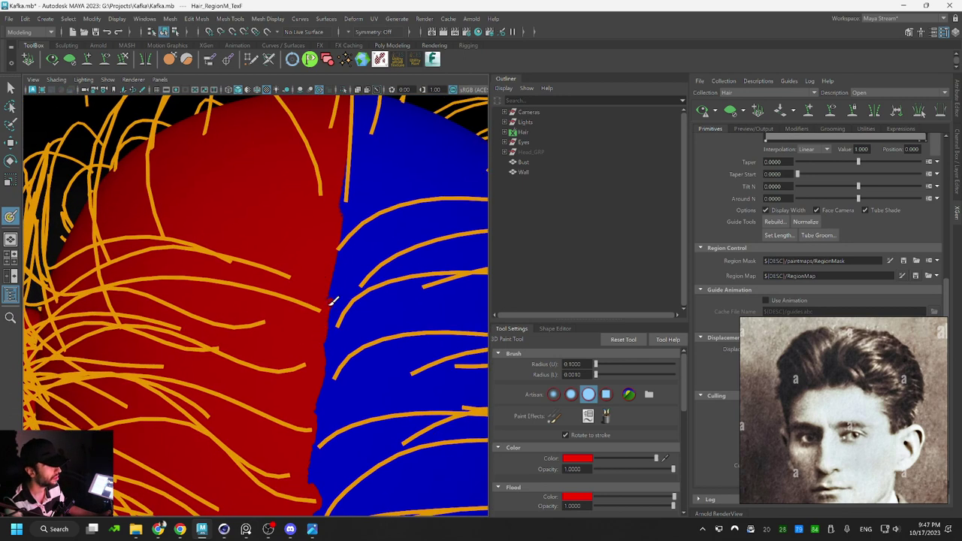
{"action": "mouse_move", "coordinate": [340, 252]}
{"action": "left_mouse_down"}
{"action": "mouse_move", "coordinate": [340, 238]}
{"action": "mouse_move", "coordinate": [337, 258]}
{"action": "mouse_move", "coordinate": [311, 241]}
{"action": "mouse_move", "coordinate": [311, 218]}
{"action": "mouse_move", "coordinate": [281, 260]}
{"action": "mouse_move", "coordinate": [319, 223]}
{"action": "mouse_move", "coordinate": [309, 240]}
{"action": "left_mouse_up"}
{"action": "right_click_drag", "start_coordinate": [309, 240], "coordinate": [355, 241], "text": "alt"}
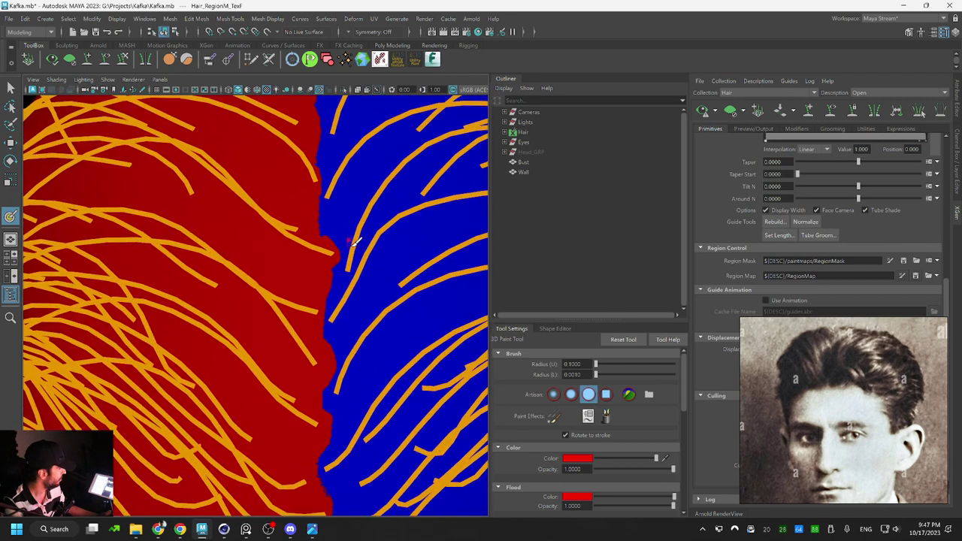
{"action": "mouse_move", "coordinate": [345, 259]}
{"action": "left_mouse_down", "text": "alt"}
{"action": "mouse_move", "coordinate": [317, 258]}
{"action": "mouse_move", "coordinate": [329, 263]}
{"action": "left_mouse_up", "text": "alt"}
{"action": "right_click_drag", "start_coordinate": [340, 259], "coordinate": [322, 205], "text": "alt"}
{"action": "left_click_drag", "start_coordinate": [321, 205], "coordinate": [317, 263], "text": "alt"}
{"action": "right_click_drag", "start_coordinate": [318, 264], "coordinate": [349, 294], "text": "alt"}
{"action": "left_click_drag", "start_coordinate": [348, 294], "coordinate": [318, 318], "text": "alt"}
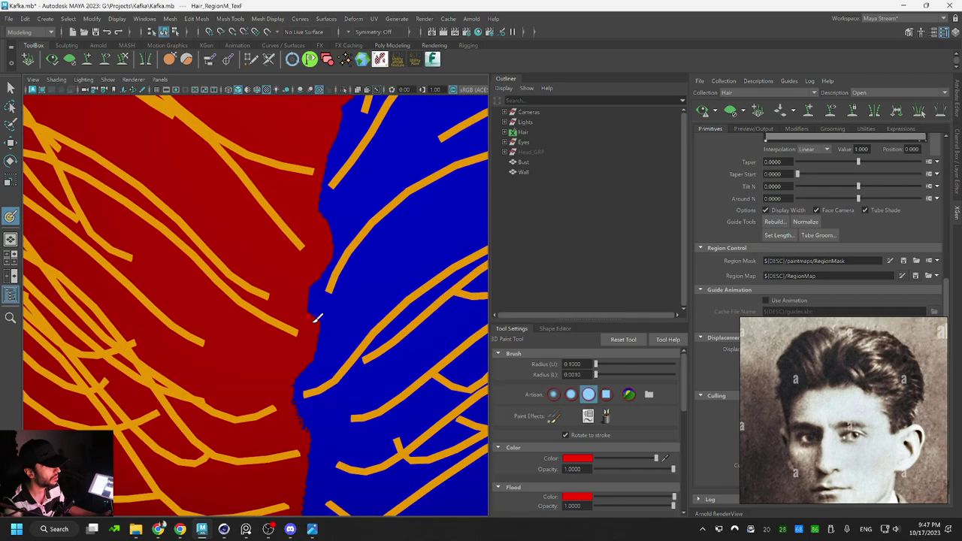
Examine the red and blue region boundary from the crown to the front hairline from several angles
{"action": "left_click_drag", "start_coordinate": [353, 250], "coordinate": [354, 203], "text": "alt"}
{"action": "scroll", "coordinate": [354, 203], "scroll_direction": "down", "scroll_amount": 2}
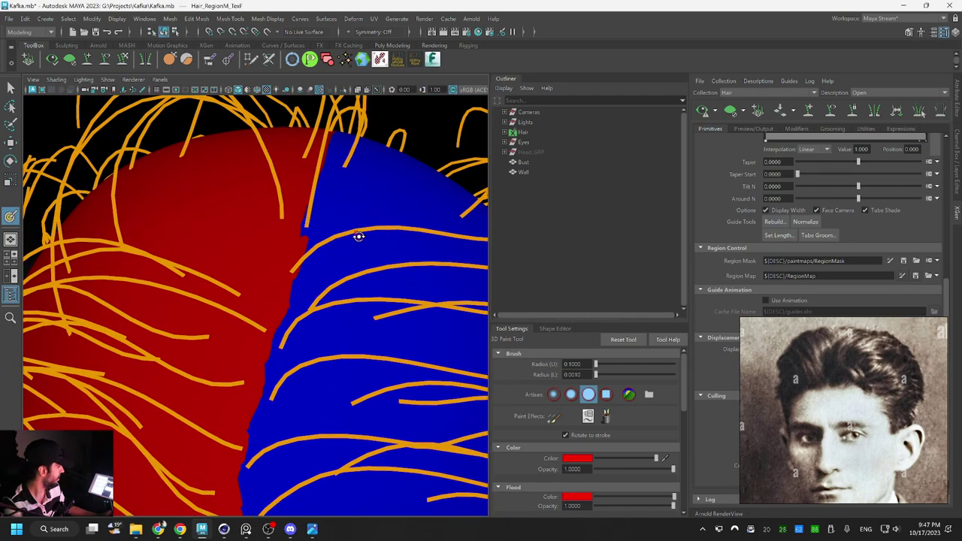
{"action": "mouse_move", "coordinate": [359, 236]}
{"action": "left_mouse_down", "text": "alt"}
{"action": "mouse_move", "coordinate": [337, 243]}
{"action": "mouse_move", "coordinate": [350, 236]}
{"action": "mouse_move", "coordinate": [322, 286]}
{"action": "mouse_move", "coordinate": [288, 257]}
{"action": "left_mouse_up", "text": "alt"}
{"action": "scroll", "coordinate": [279, 293], "scroll_direction": "down", "scroll_amount": 5}
{"action": "left_click_drag", "start_coordinate": [270, 314], "coordinate": [311, 314], "text": "alt"}
{"action": "middle_click_drag", "start_coordinate": [311, 313], "coordinate": [375, 248], "text": "alt"}
{"action": "scroll", "coordinate": [390, 244], "scroll_direction": "up", "scroll_amount": 3}
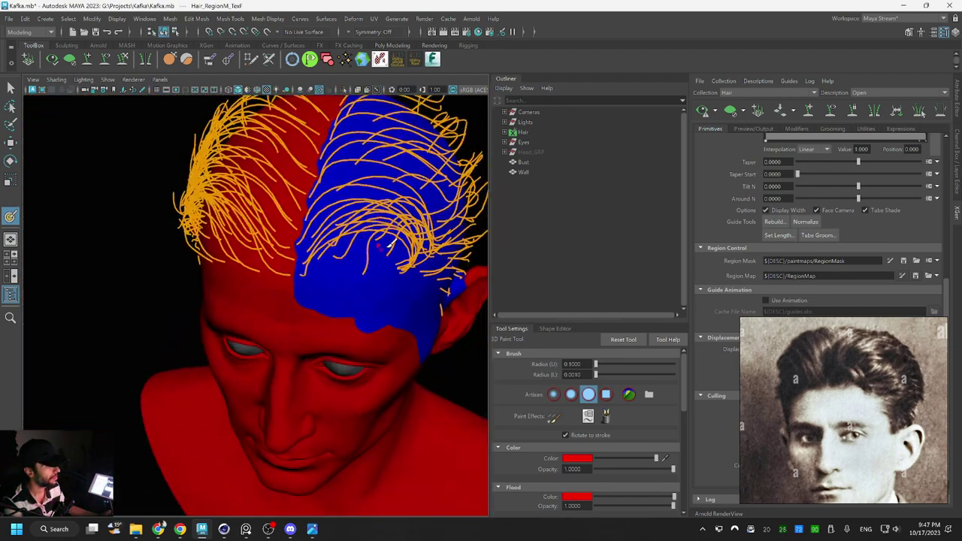
{"action": "mouse_move", "coordinate": [391, 245]}
{"action": "left_mouse_down", "text": "alt"}
{"action": "mouse_move", "coordinate": [339, 241]}
{"action": "mouse_move", "coordinate": [323, 256]}
{"action": "mouse_move", "coordinate": [330, 270]}
{"action": "left_mouse_up", "text": "alt"}
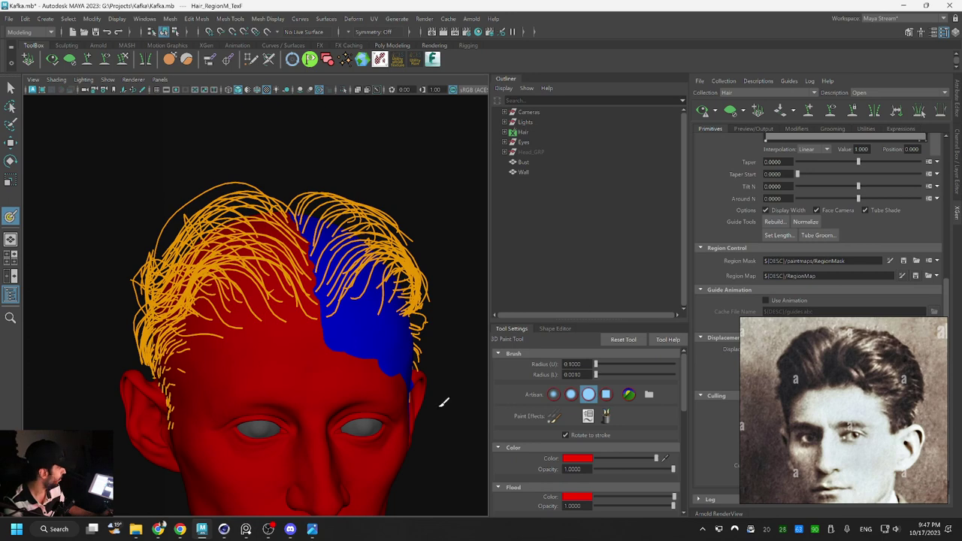
Hide the reference photo and leave region map painting, saving the scene and updating the hair preview
{"action": "left_click", "coordinate": [247, 530]}
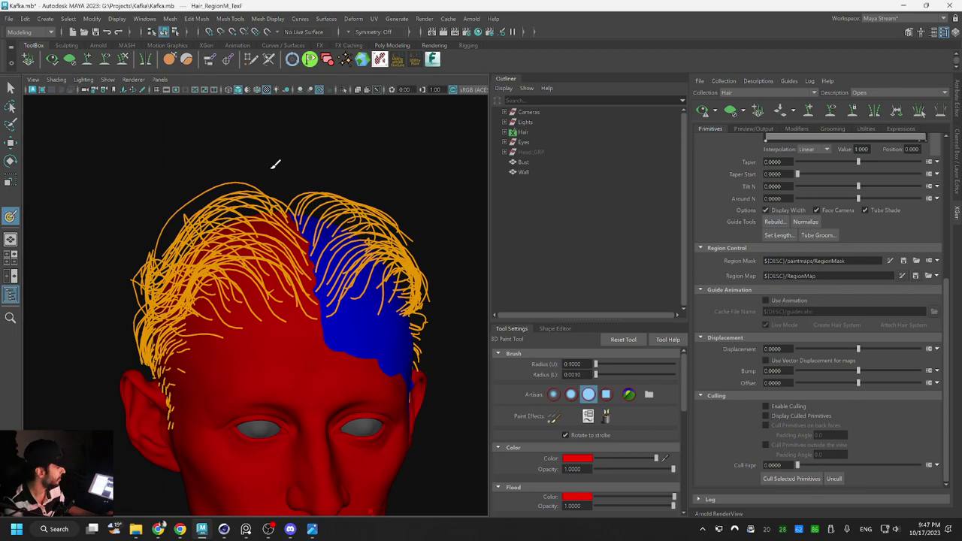
{"action": "left_click", "coordinate": [10, 88]}
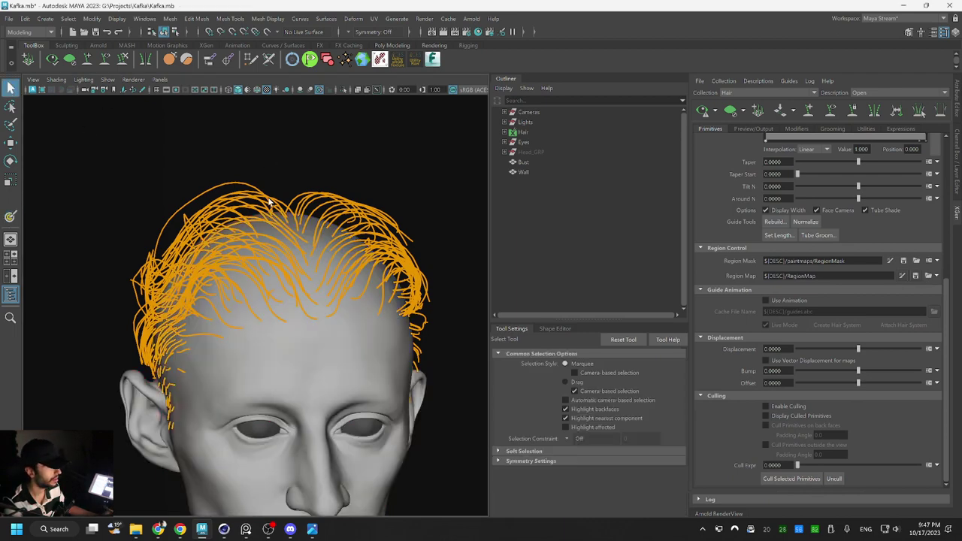
{"action": "mouse_move", "coordinate": [271, 202]}
{"action": "left_mouse_down", "text": "alt"}
{"action": "mouse_move", "coordinate": [318, 275]}
{"action": "mouse_move", "coordinate": [350, 190]}
{"action": "mouse_move", "coordinate": [341, 189]}
{"action": "left_mouse_up", "text": "alt"}
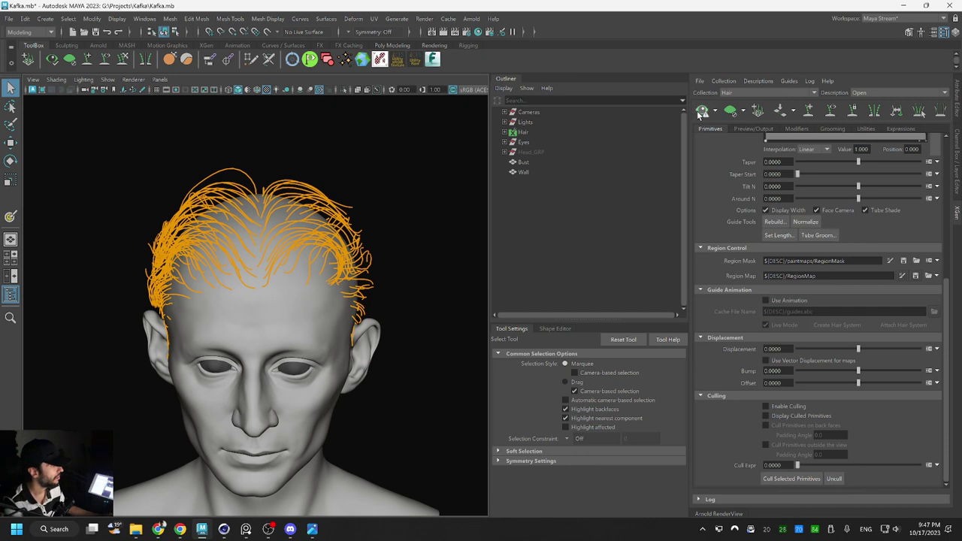
{"action": "key", "text": "ctrl+s"}
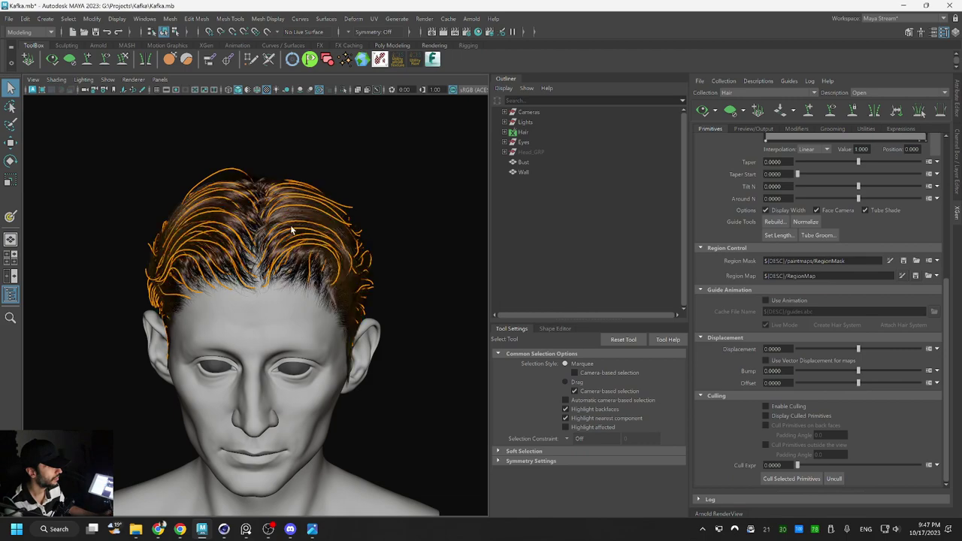
Examine the previewed hair along the center part, the front hairline and the temple from several angles
{"action": "left_click_drag", "start_coordinate": [293, 230], "coordinate": [371, 239], "text": "alt"}
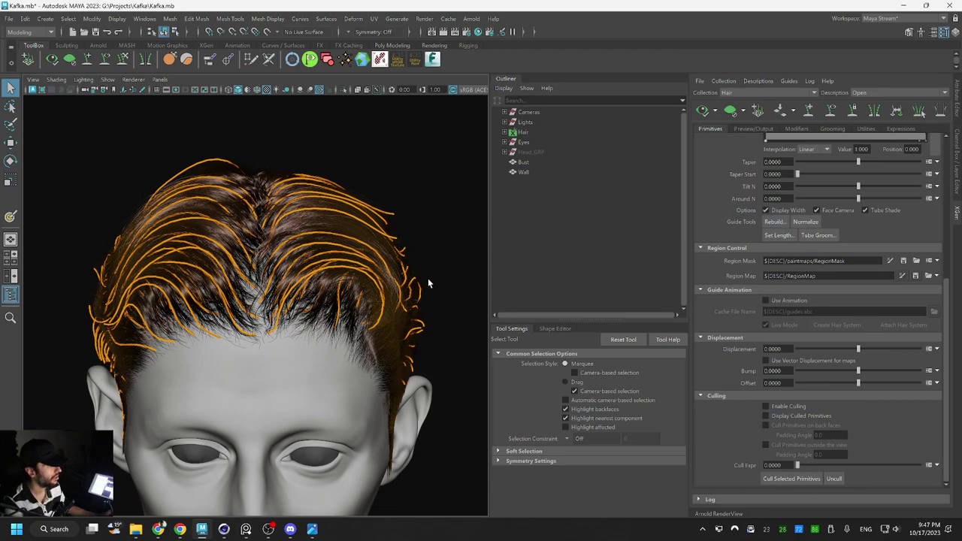
{"action": "left_click_drag", "start_coordinate": [288, 252], "coordinate": [293, 278], "text": "alt"}
{"action": "right_click_drag", "start_coordinate": [277, 279], "coordinate": [300, 295], "text": "alt"}
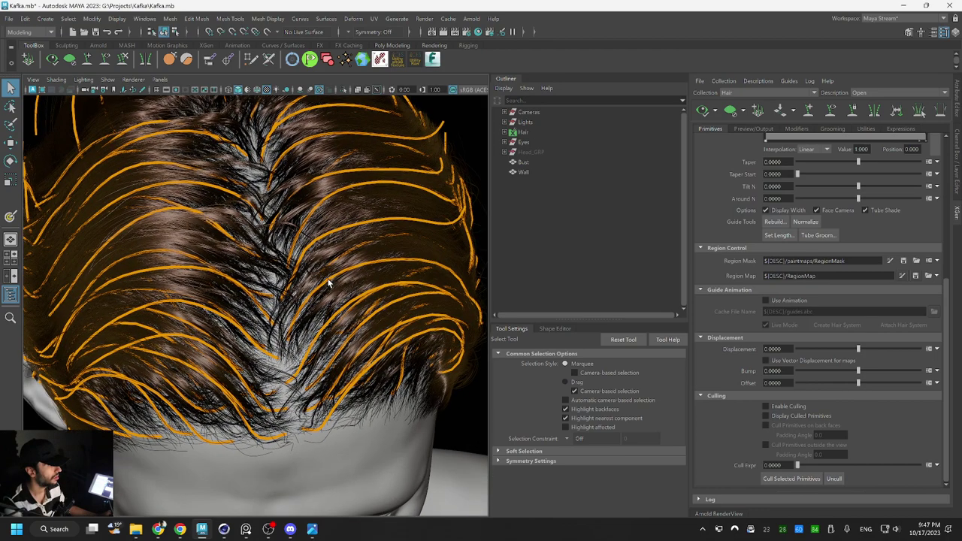
{"action": "left_click_drag", "start_coordinate": [299, 294], "coordinate": [293, 249], "text": "alt"}
{"action": "scroll", "coordinate": [293, 270], "scroll_direction": "down", "scroll_amount": 5}
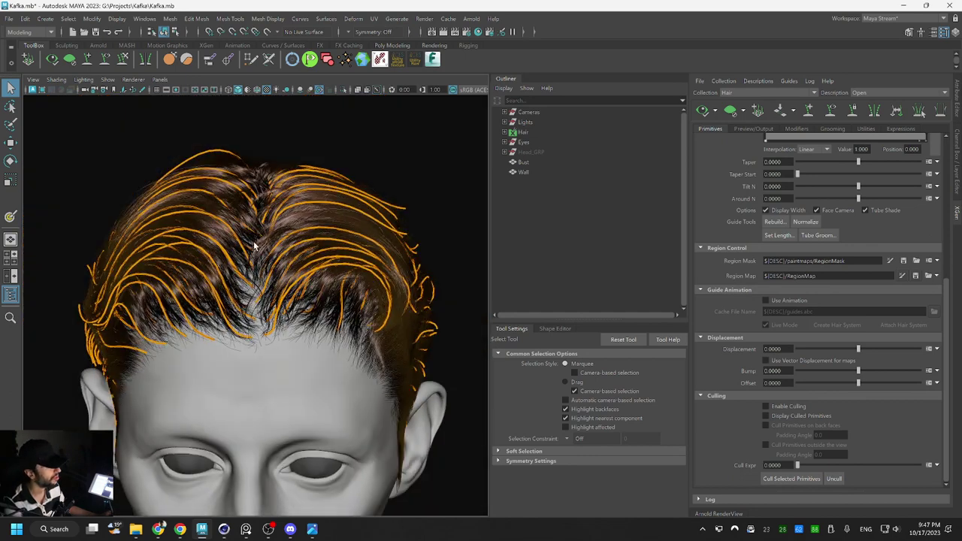
{"action": "middle_click_drag", "start_coordinate": [301, 221], "coordinate": [300, 266], "text": "alt"}
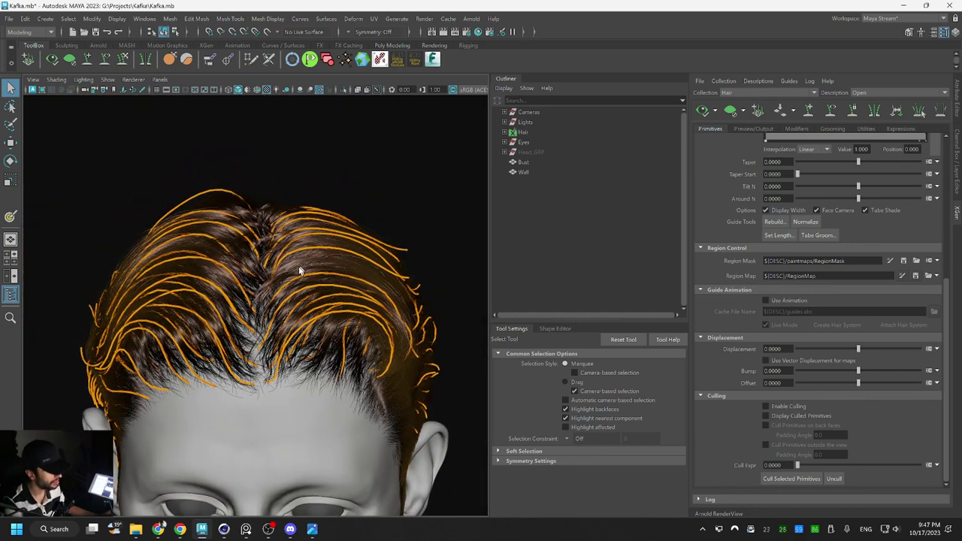
{"action": "right_click_drag", "start_coordinate": [300, 268], "coordinate": [335, 293], "text": "alt"}
{"action": "left_click_drag", "start_coordinate": [334, 322], "coordinate": [204, 164], "text": "alt"}
{"action": "right_click_drag", "start_coordinate": [317, 295], "coordinate": [277, 281], "text": "alt"}
{"action": "middle_click_drag", "start_coordinate": [277, 282], "coordinate": [298, 251], "text": "alt"}
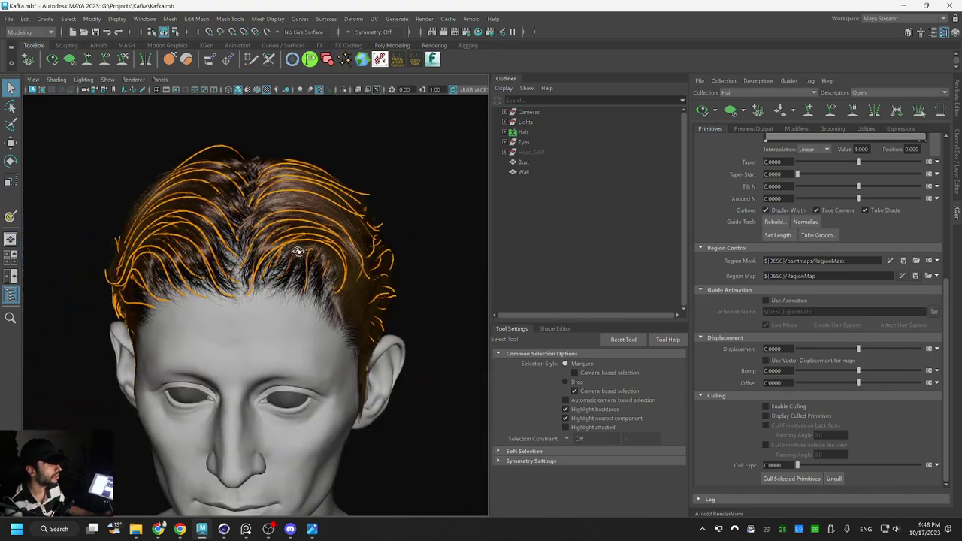
{"action": "left_click_drag", "start_coordinate": [299, 251], "coordinate": [243, 281], "text": "alt"}
{"action": "right_click_drag", "start_coordinate": [243, 281], "coordinate": [281, 307], "text": "alt"}
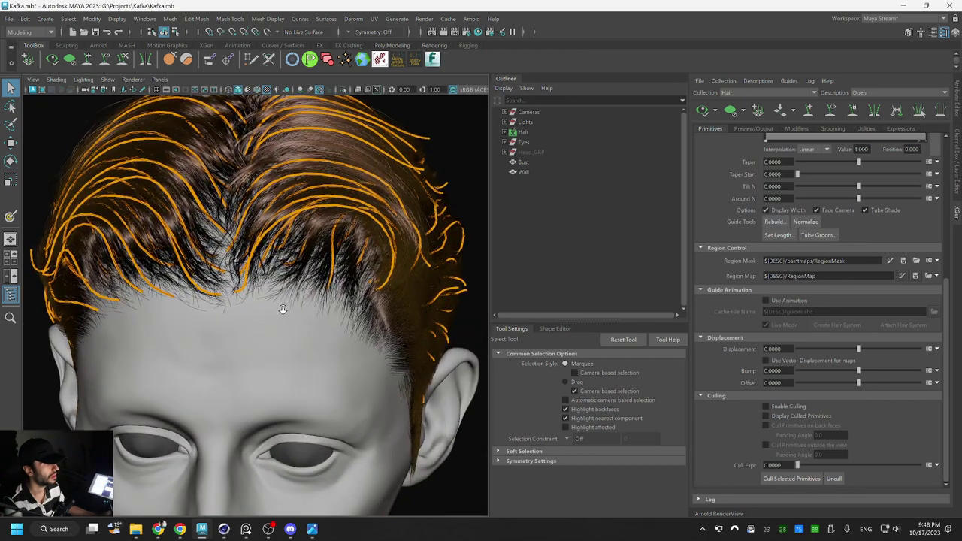
{"action": "left_click_drag", "start_coordinate": [267, 288], "coordinate": [266, 305], "text": "alt"}
{"action": "right_click_drag", "start_coordinate": [266, 305], "coordinate": [276, 323], "text": "alt"}
{"action": "scroll", "coordinate": [276, 323], "scroll_direction": "down", "scroll_amount": 3}
{"action": "left_click_drag", "start_coordinate": [316, 329], "coordinate": [307, 266], "text": "alt"}
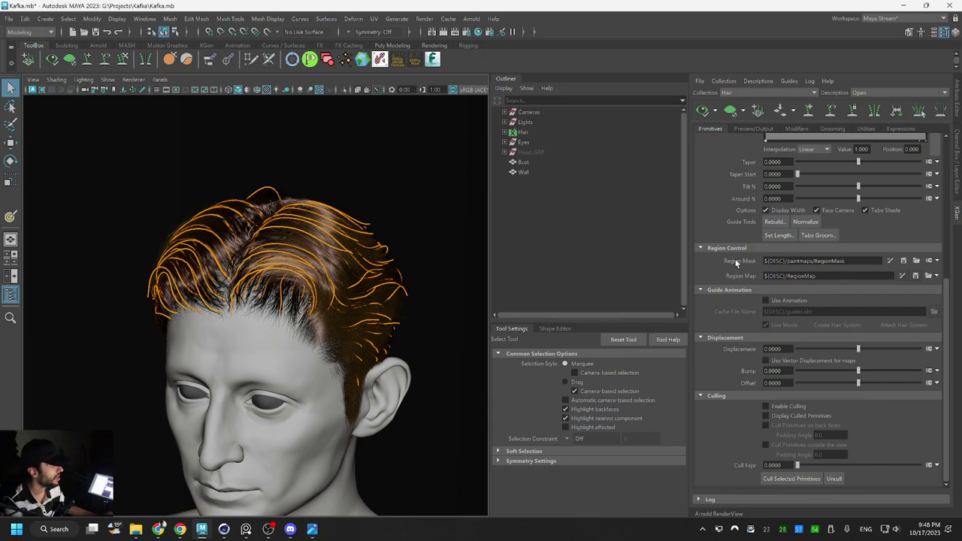
Open the region mask for painting on the bust and choose the softest Artisan brush profile
{"action": "left_click", "coordinate": [891, 260]}
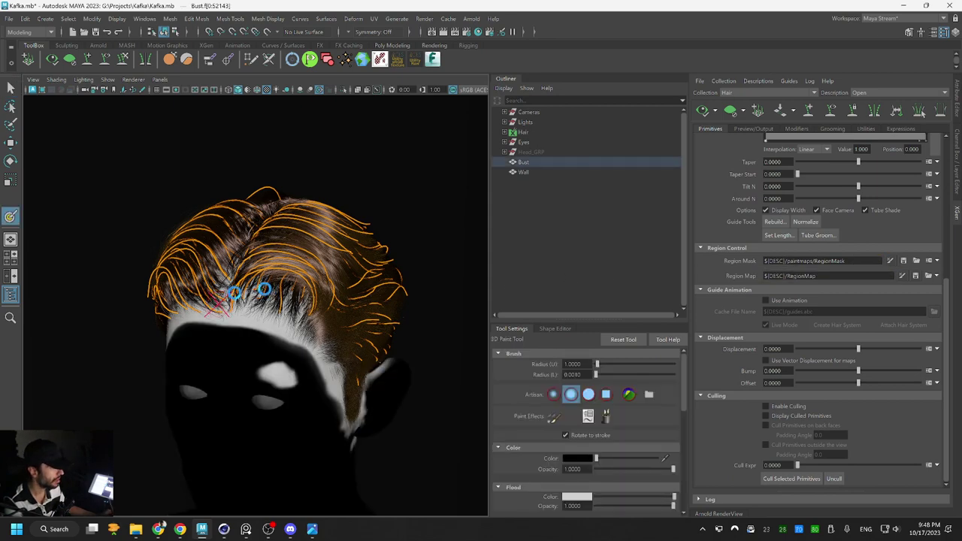
{"action": "mouse_move", "coordinate": [278, 269]}
{"action": "left_mouse_down", "text": "alt"}
{"action": "mouse_move", "coordinate": [288, 286]}
{"action": "mouse_move", "coordinate": [278, 315]}
{"action": "mouse_move", "coordinate": [225, 258]}
{"action": "mouse_move", "coordinate": [259, 398]}
{"action": "left_mouse_up", "text": "alt"}
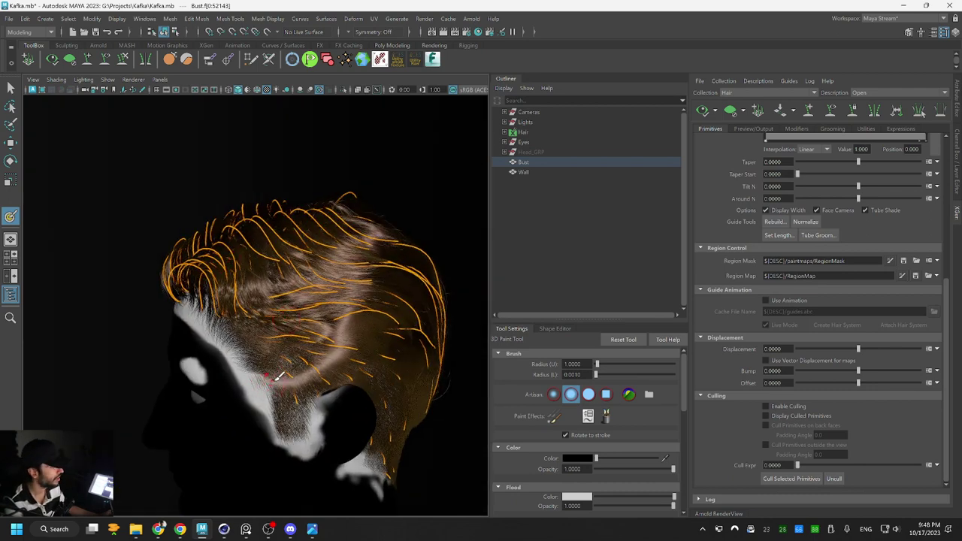
{"action": "left_click_drag", "start_coordinate": [275, 377], "coordinate": [288, 319], "text": "alt"}
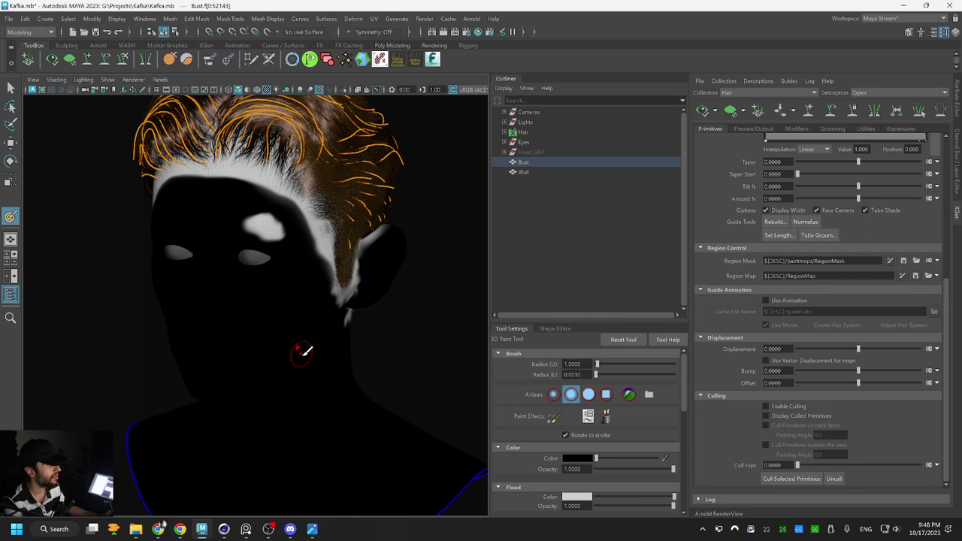
{"action": "left_click_drag", "start_coordinate": [312, 347], "coordinate": [293, 281], "text": "alt"}
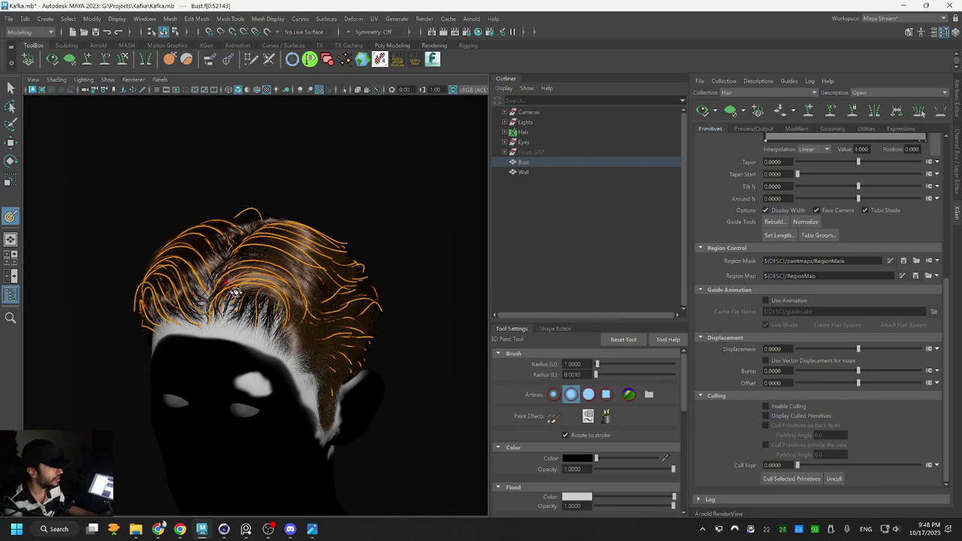
{"action": "left_click_drag", "start_coordinate": [235, 292], "coordinate": [328, 283], "text": "alt"}
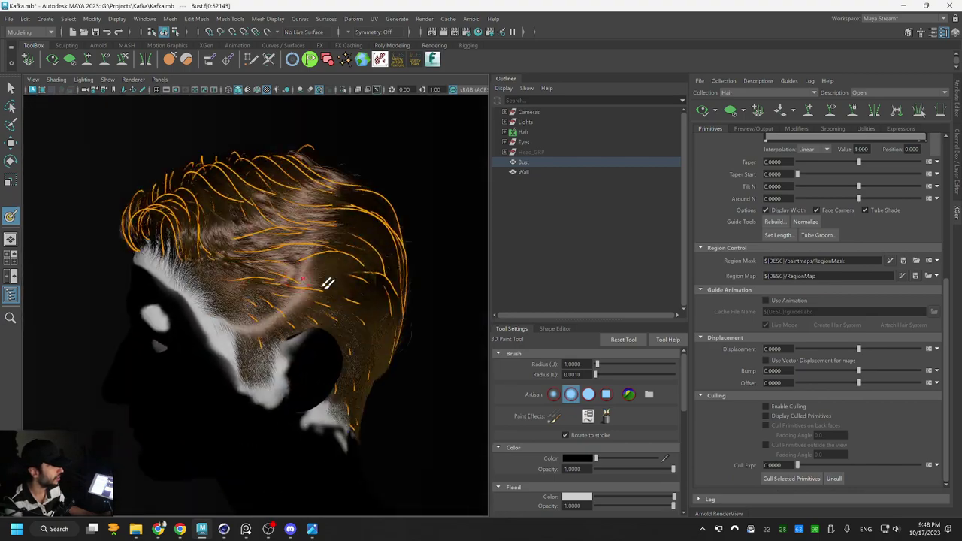
{"action": "left_click", "coordinate": [555, 395]}
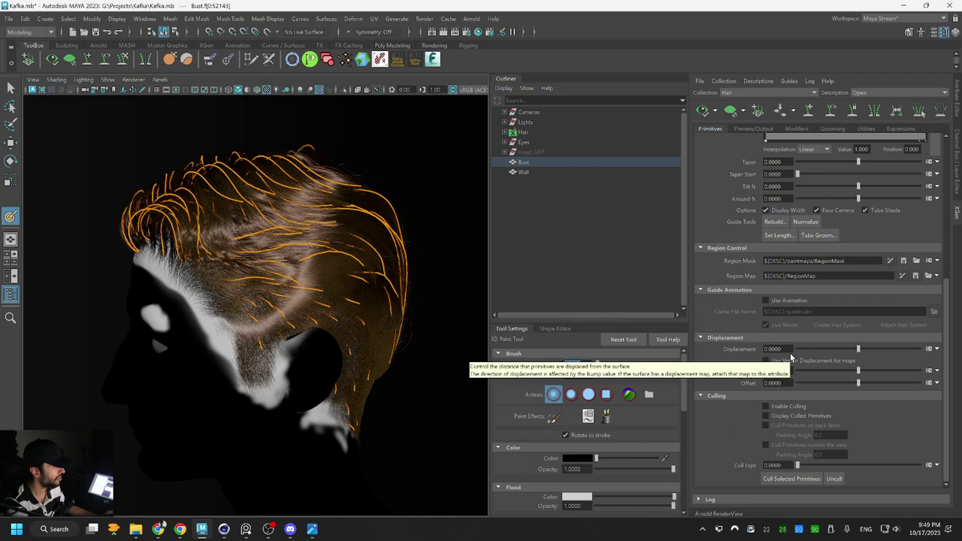
Clear the hair preview and turn on stroke reflection across the X axis for the paint brush
{"action": "left_click", "coordinate": [729, 113]}
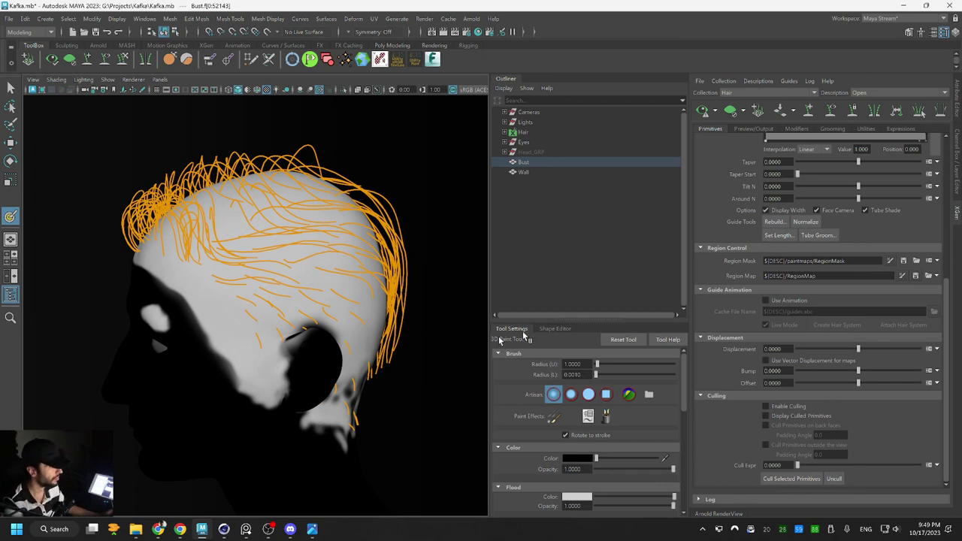
{"action": "left_click", "coordinate": [511, 448]}
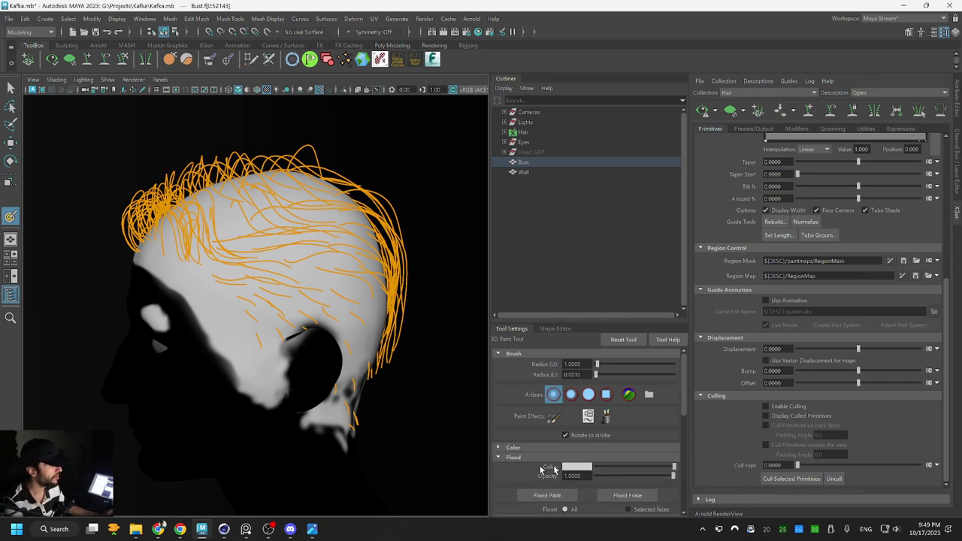
{"action": "left_click", "coordinate": [509, 458]}
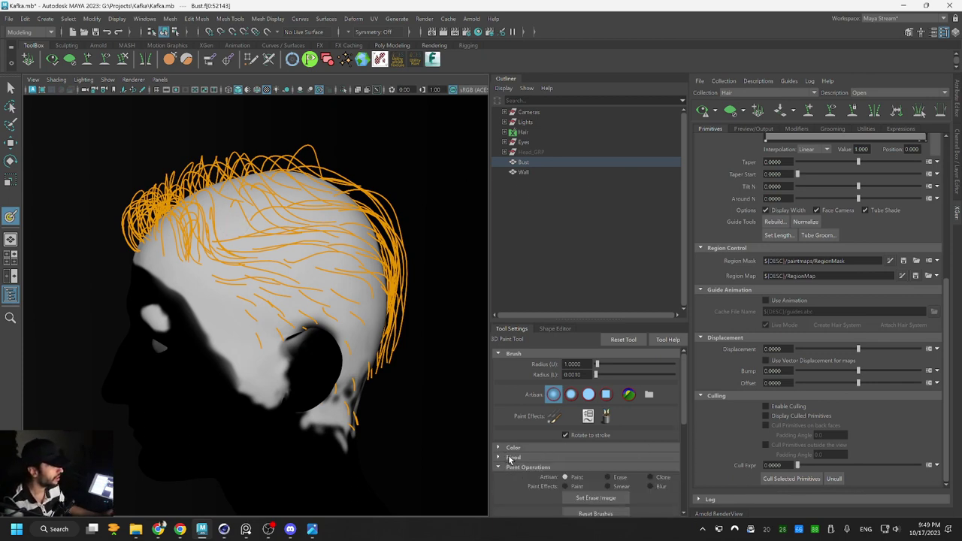
{"action": "left_click", "coordinate": [509, 457]}
{"action": "left_click", "coordinate": [511, 458]}
{"action": "left_click", "coordinate": [509, 467]}
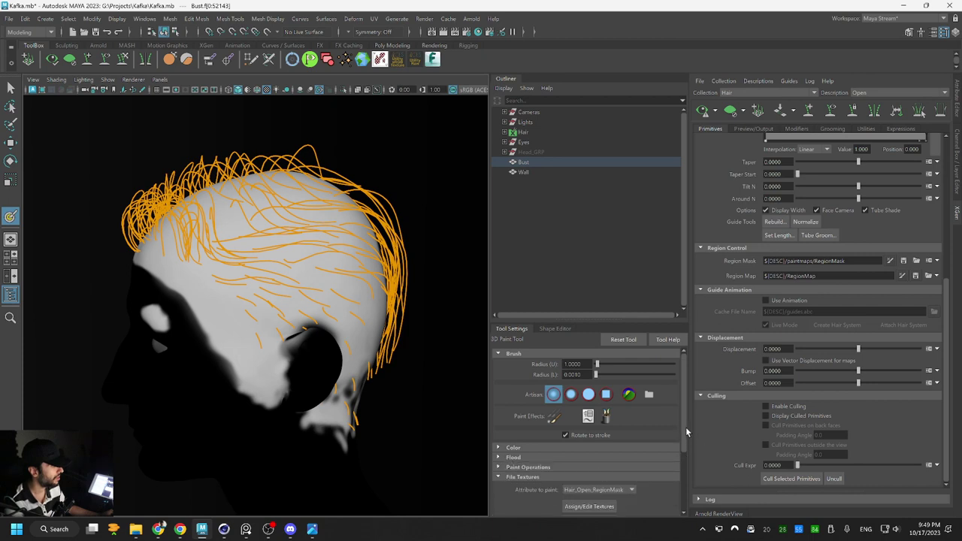
{"action": "scroll", "coordinate": [647, 443], "scroll_direction": "down", "scroll_amount": 3}
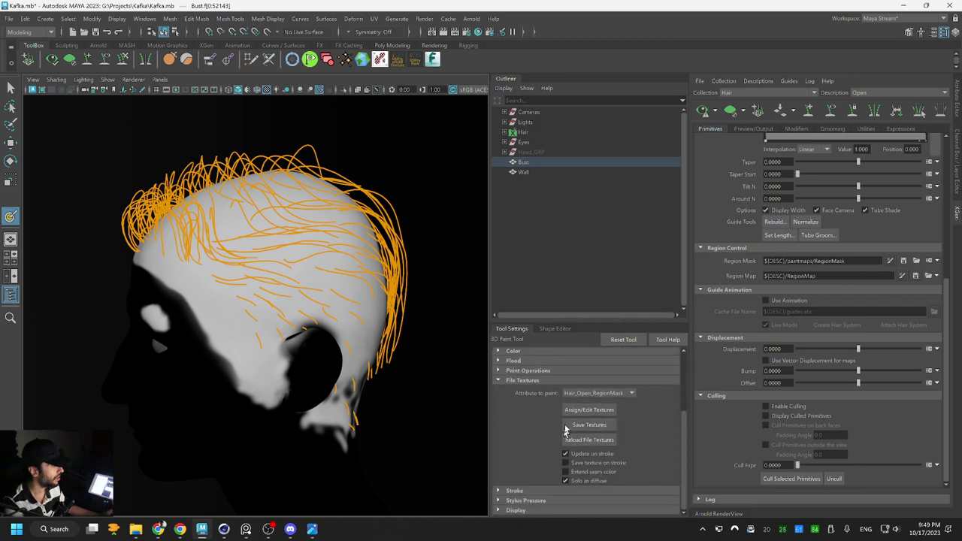
{"action": "left_click", "coordinate": [517, 381]}
{"action": "left_click", "coordinate": [515, 487]}
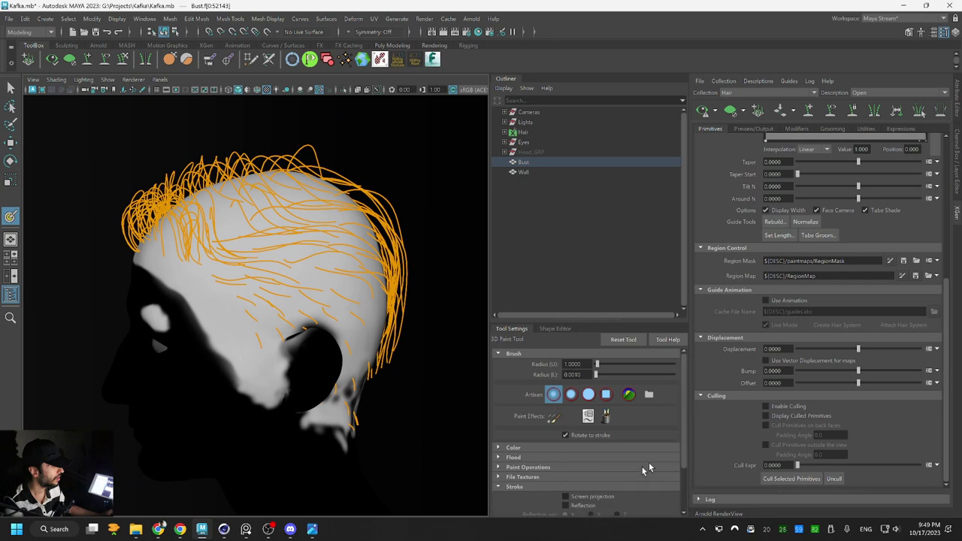
{"action": "scroll", "coordinate": [631, 435], "scroll_direction": "down", "scroll_amount": 2}
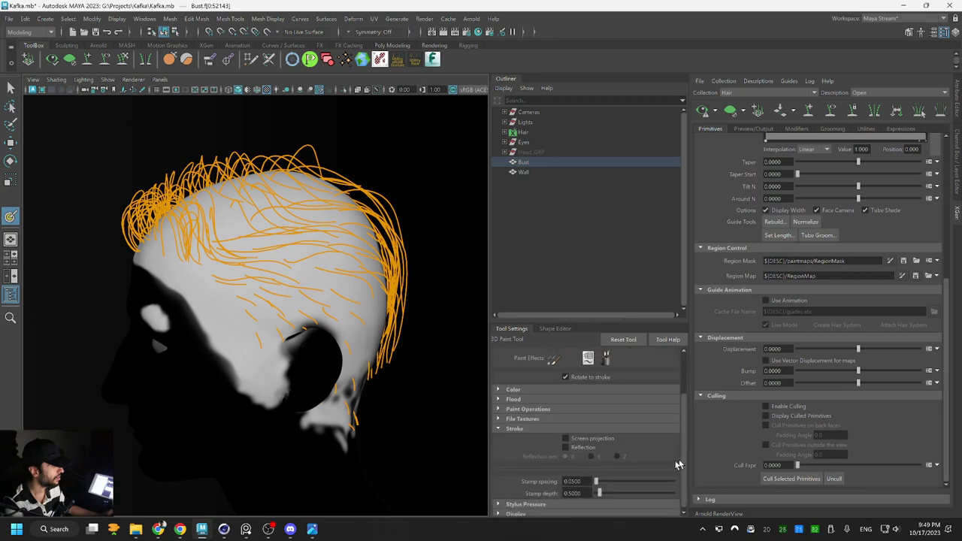
{"action": "left_click", "coordinate": [589, 448]}
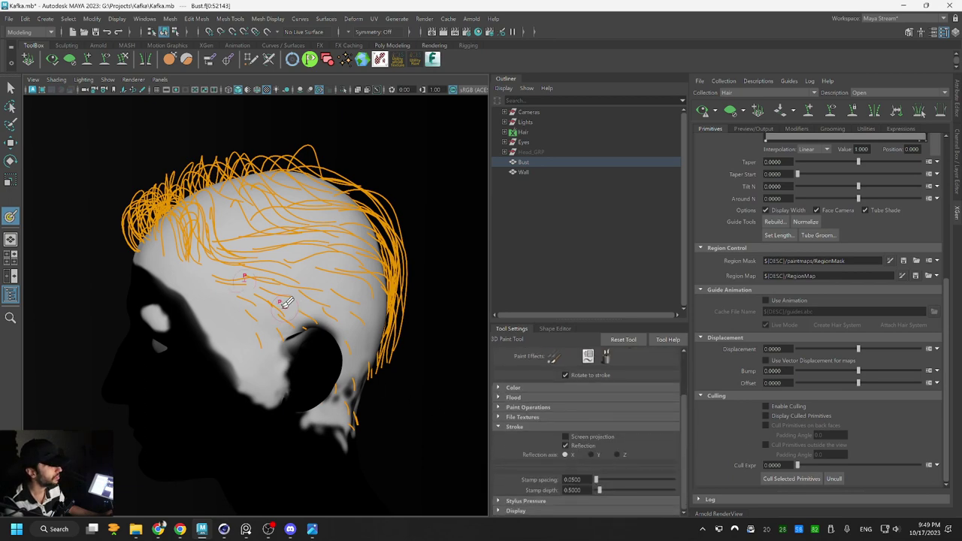
Lower the black paint opacity to about 0.63 and frame the side of the head around the ear
{"action": "left_click_drag", "start_coordinate": [287, 302], "coordinate": [330, 316], "text": "alt"}
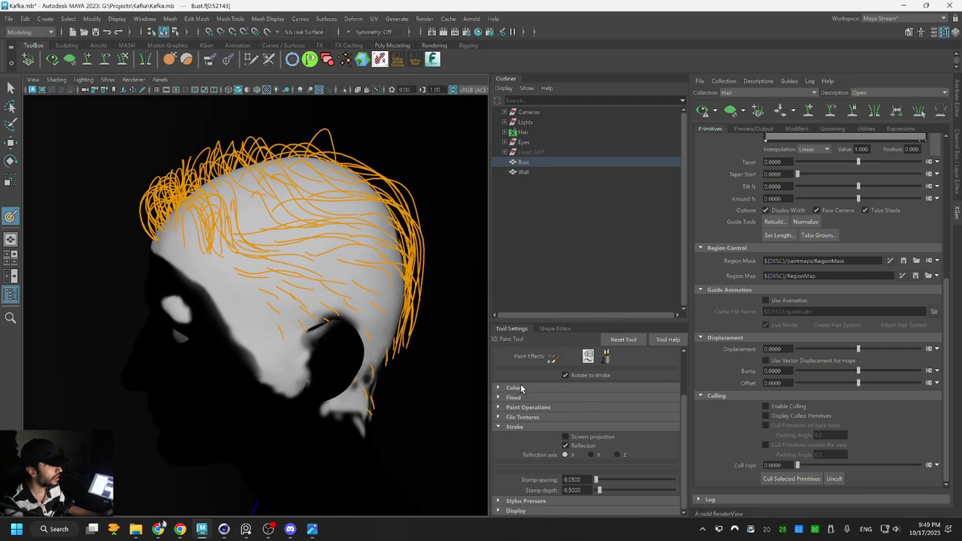
{"action": "left_click", "coordinate": [641, 409]}
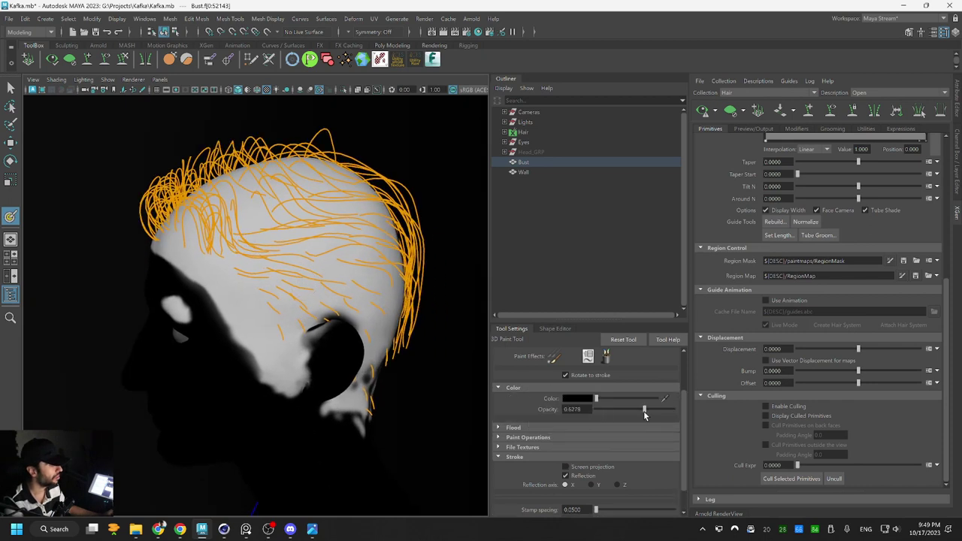
{"action": "middle_click_drag", "start_coordinate": [271, 279], "coordinate": [287, 270], "text": "alt"}
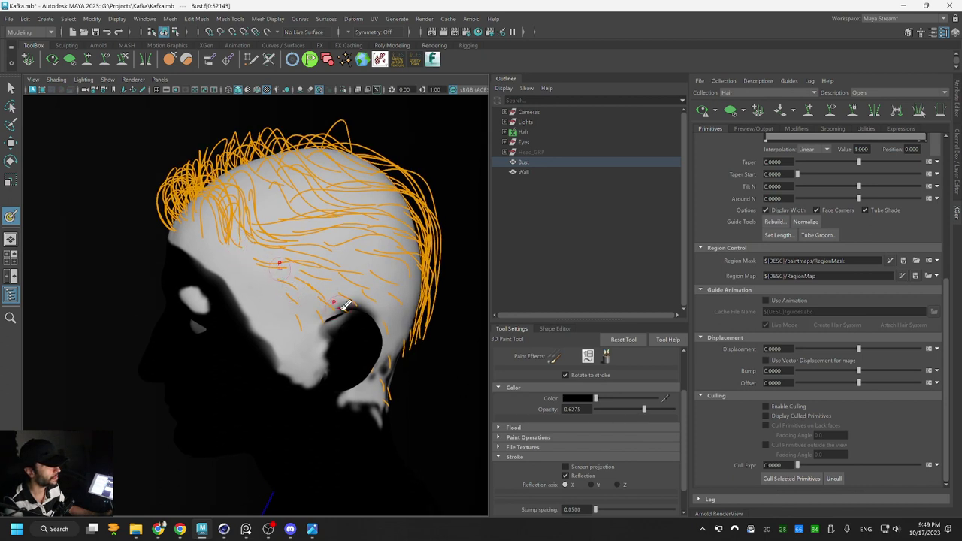
Set the brush's upper radius to 2 and paint the region mask black on the side of the head above the ear
{"action": "scroll", "coordinate": [676, 407], "scroll_direction": "up", "scroll_amount": 3}
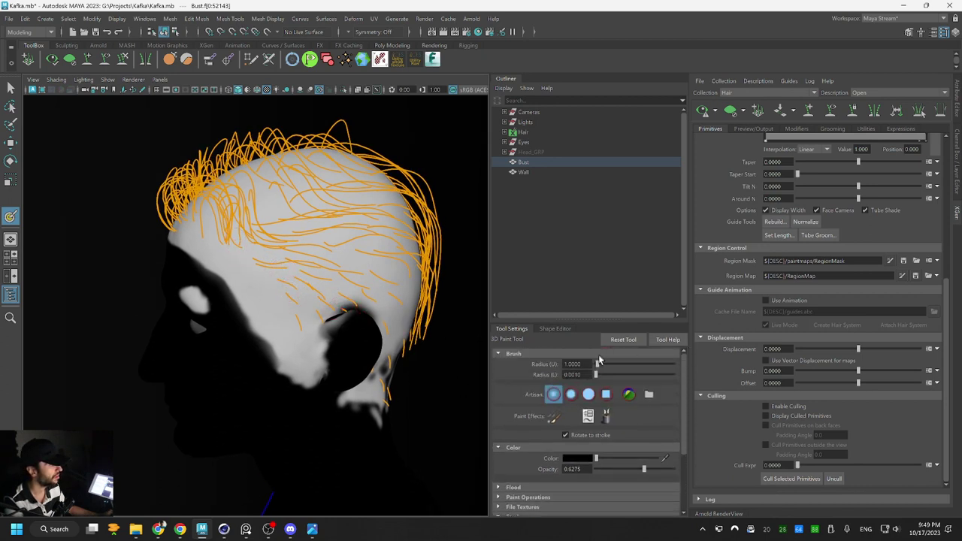
{"action": "type", "text": "2"}
{"action": "key", "text": "Return"}
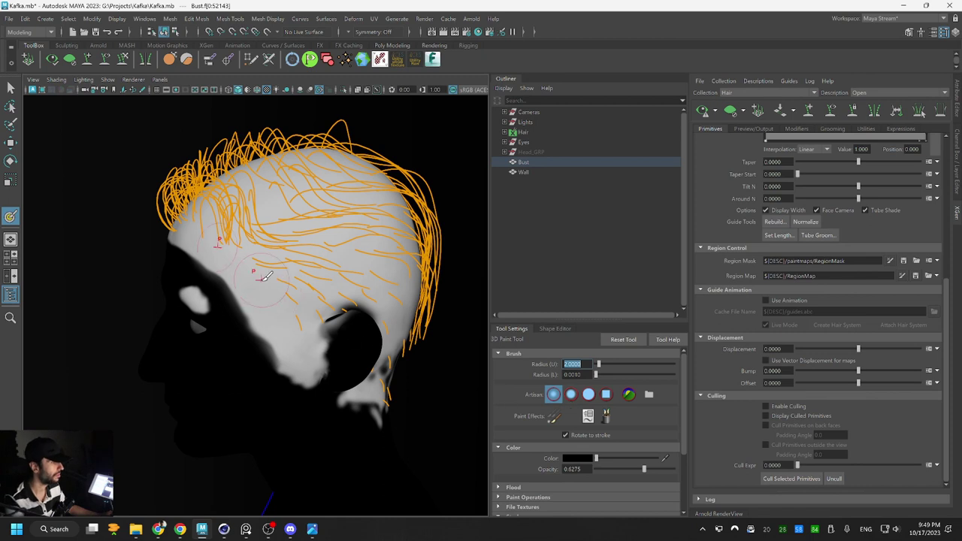
{"action": "mouse_move", "coordinate": [293, 298]}
{"action": "left_mouse_down"}
{"action": "mouse_move", "coordinate": [335, 315]}
{"action": "mouse_move", "coordinate": [346, 285]}
{"action": "mouse_move", "coordinate": [297, 375]}
{"action": "mouse_move", "coordinate": [275, 376]}
{"action": "mouse_move", "coordinate": [253, 298]}
{"action": "mouse_move", "coordinate": [389, 299]}
{"action": "left_mouse_up"}
{"action": "left_click_drag", "start_coordinate": [409, 305], "coordinate": [365, 304], "text": "alt"}
Paint the region mask black over the area behind the ear, the nape and the lower side of the head
{"action": "mouse_move", "coordinate": [284, 283]}
{"action": "left_mouse_down"}
{"action": "mouse_move", "coordinate": [338, 289]}
{"action": "mouse_move", "coordinate": [412, 326]}
{"action": "mouse_move", "coordinate": [394, 342]}
{"action": "mouse_move", "coordinate": [291, 307]}
{"action": "left_mouse_up"}
{"action": "mouse_move", "coordinate": [180, 315]}
{"action": "left_mouse_down"}
{"action": "mouse_move", "coordinate": [182, 342]}
{"action": "mouse_move", "coordinate": [315, 438]}
{"action": "mouse_move", "coordinate": [261, 418]}
{"action": "mouse_move", "coordinate": [353, 364]}
{"action": "left_mouse_up"}
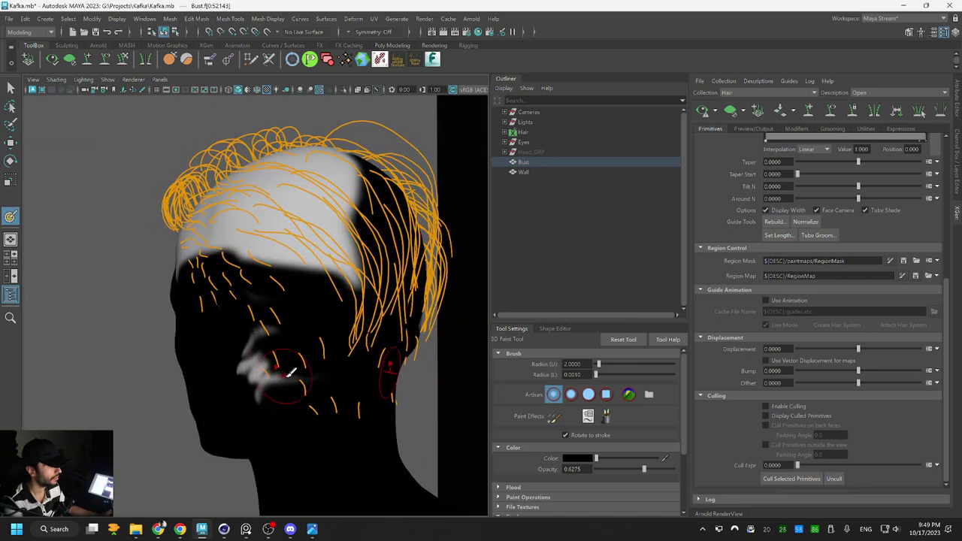
{"action": "mouse_move", "coordinate": [297, 373]}
{"action": "left_mouse_down"}
{"action": "mouse_move", "coordinate": [269, 329]}
{"action": "mouse_move", "coordinate": [244, 364]}
{"action": "left_mouse_up"}
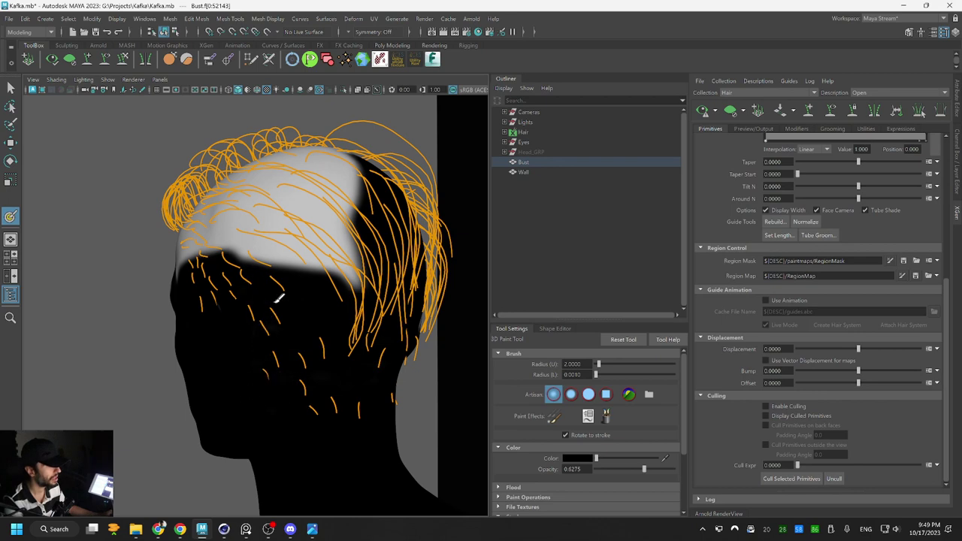
{"action": "mouse_move", "coordinate": [244, 259]}
{"action": "left_mouse_down"}
{"action": "mouse_move", "coordinate": [380, 264]}
{"action": "mouse_move", "coordinate": [339, 301]}
{"action": "mouse_move", "coordinate": [236, 254]}
{"action": "mouse_move", "coordinate": [328, 258]}
{"action": "mouse_move", "coordinate": [354, 243]}
{"action": "mouse_move", "coordinate": [326, 272]}
{"action": "mouse_move", "coordinate": [315, 255]}
{"action": "left_mouse_up"}
Paint out the leftover white patches of the region mask on the back of the head below the crown
{"action": "left_click_drag", "start_coordinate": [354, 226], "coordinate": [227, 260], "text": "alt"}
{"action": "middle_click_drag", "start_coordinate": [355, 303], "coordinate": [321, 249], "text": "alt"}
{"action": "mouse_move", "coordinate": [324, 245]}
{"action": "left_mouse_down", "text": "alt"}
{"action": "mouse_move", "coordinate": [275, 257]}
{"action": "mouse_move", "coordinate": [307, 253]}
{"action": "mouse_move", "coordinate": [294, 258]}
{"action": "mouse_move", "coordinate": [302, 275]}
{"action": "left_mouse_up", "text": "alt"}
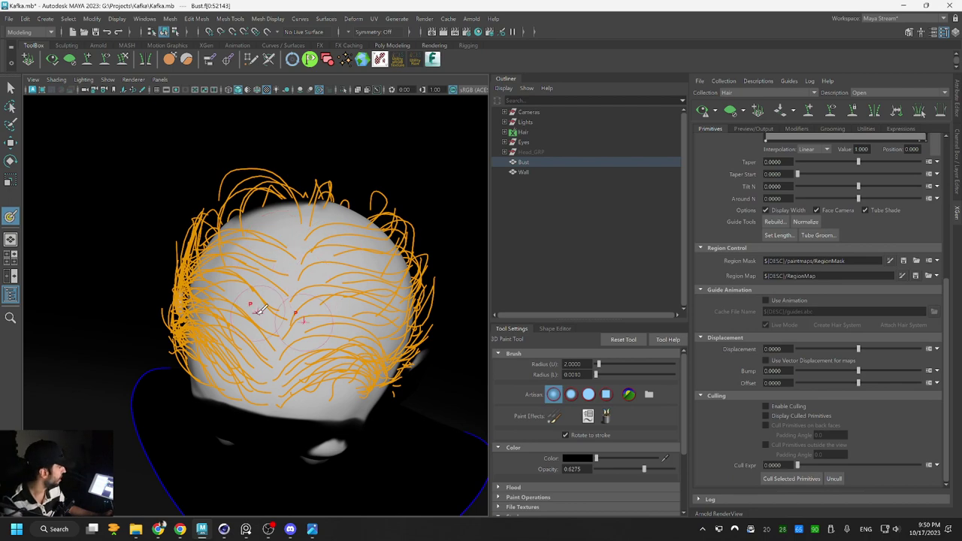
{"action": "left_click_drag", "start_coordinate": [275, 315], "coordinate": [248, 304], "text": "alt"}
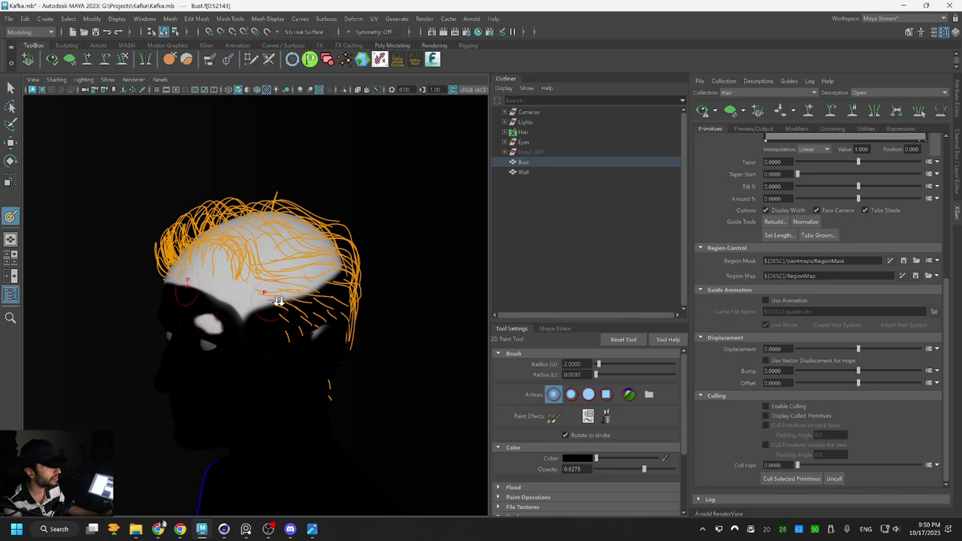
{"action": "right_click_drag", "start_coordinate": [278, 300], "coordinate": [330, 322], "text": "alt"}
{"action": "mouse_move", "coordinate": [330, 321]}
{"action": "left_mouse_down", "text": "alt"}
{"action": "mouse_move", "coordinate": [290, 326]}
{"action": "mouse_move", "coordinate": [239, 302]}
{"action": "left_mouse_up", "text": "alt"}
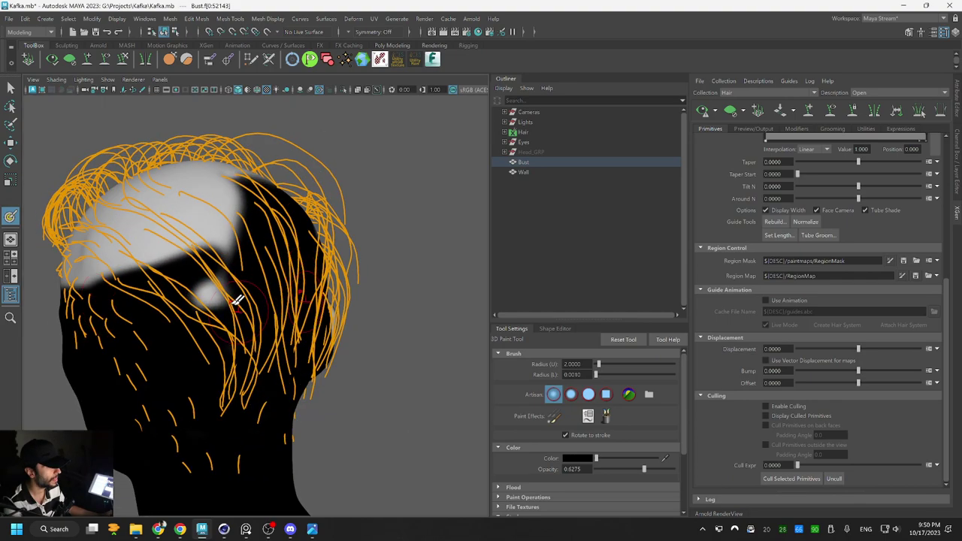
{"action": "left_click_drag", "start_coordinate": [262, 234], "coordinate": [221, 239], "text": "alt"}
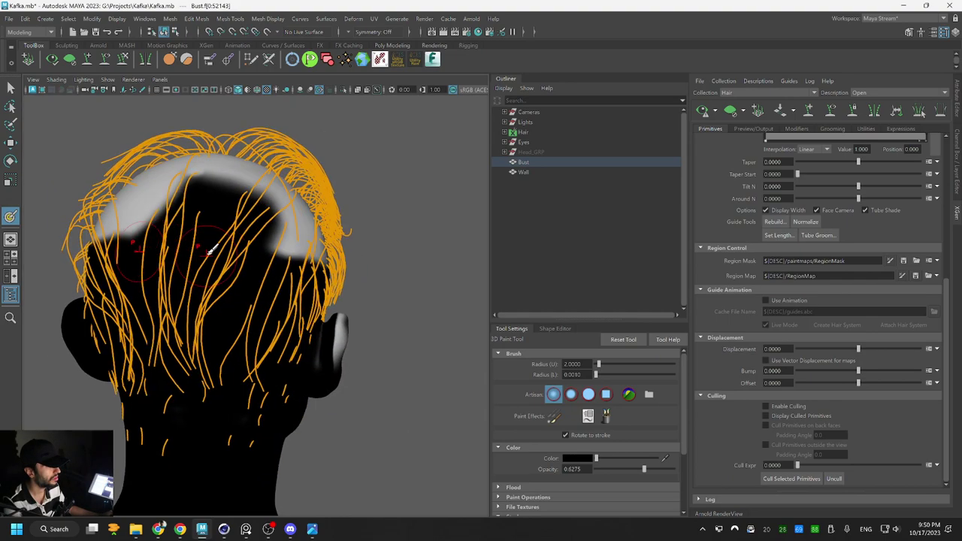
{"action": "left_click_drag", "start_coordinate": [272, 275], "coordinate": [314, 259]}
{"action": "left_click_drag", "start_coordinate": [219, 268], "coordinate": [255, 268], "text": "alt"}
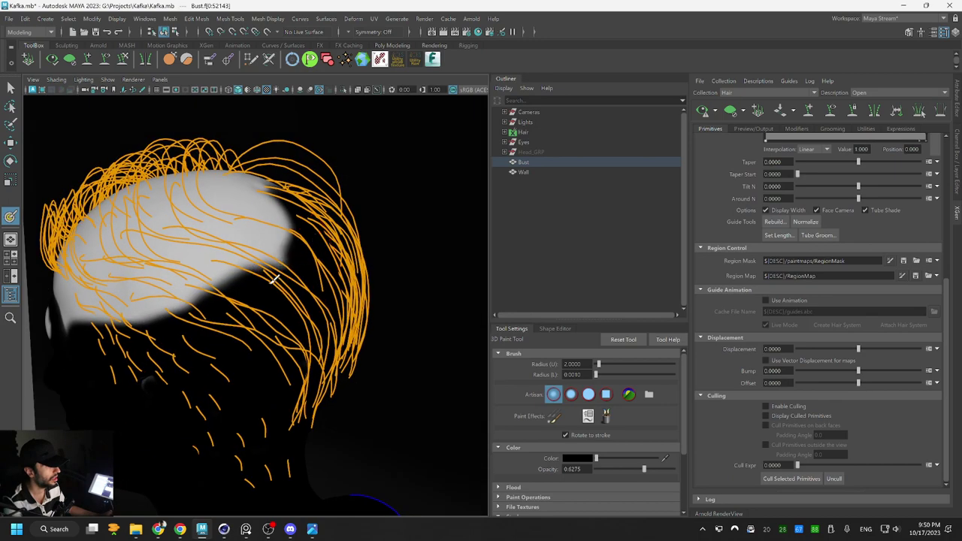
Paint black across the crown on the region mask, pulling the white area's rear edge toward the forehead
{"action": "left_click_drag", "start_coordinate": [210, 301], "coordinate": [300, 284], "text": "alt"}
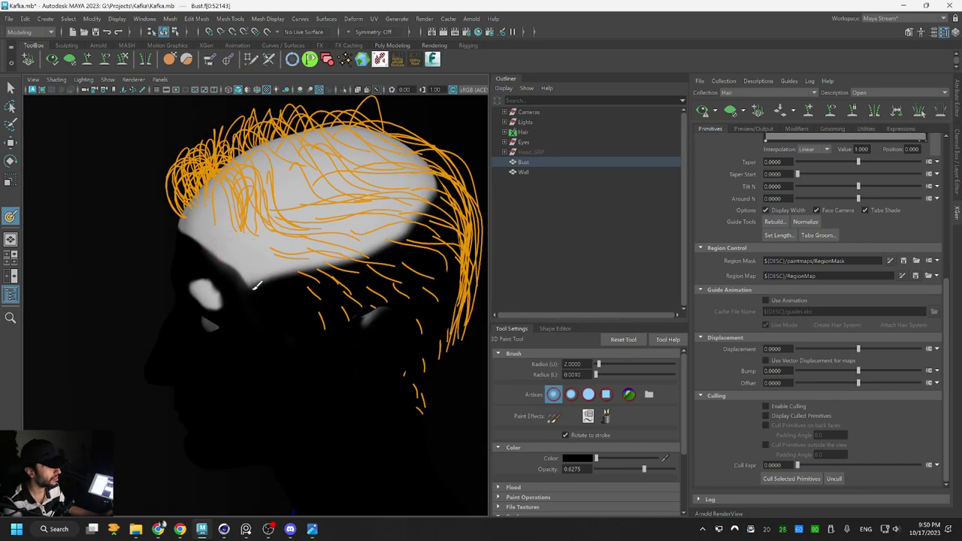
{"action": "left_click_drag", "start_coordinate": [370, 263], "coordinate": [342, 275], "text": "alt"}
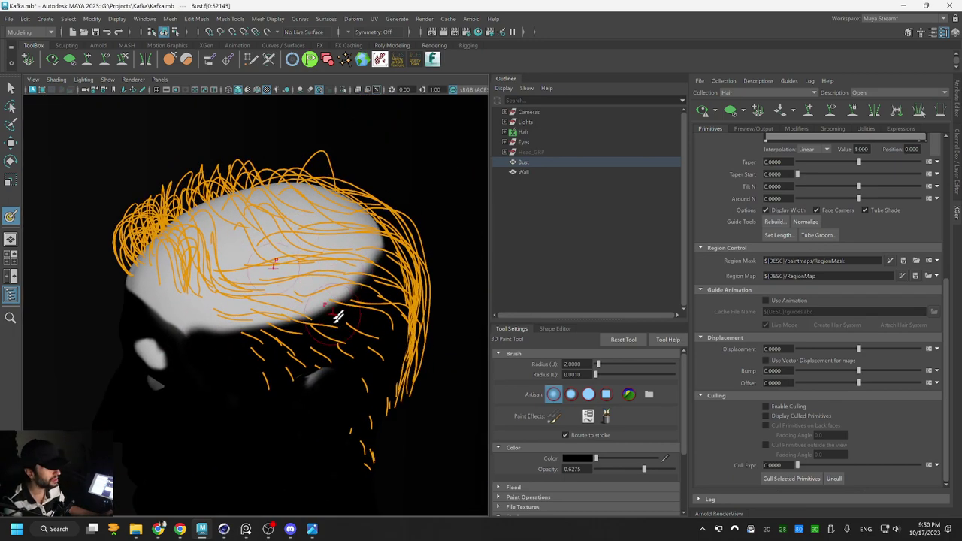
{"action": "left_click_drag", "start_coordinate": [336, 339], "coordinate": [336, 291], "text": "alt"}
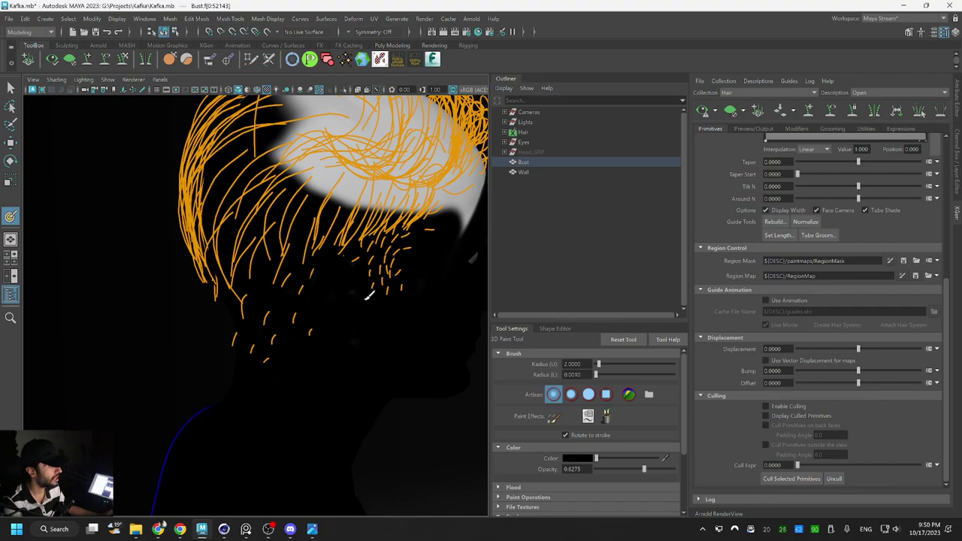
{"action": "left_click_drag", "start_coordinate": [323, 307], "coordinate": [109, 287], "text": "alt"}
{"action": "middle_click_drag", "start_coordinate": [268, 264], "coordinate": [237, 249], "text": "alt"}
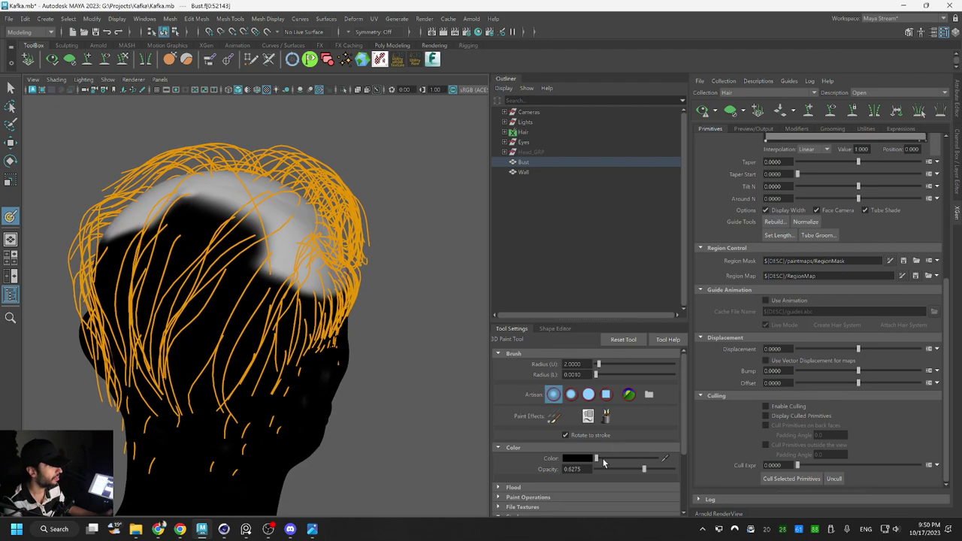
{"action": "mouse_move", "coordinate": [112, 289]}
{"action": "left_mouse_down", "text": "alt"}
{"action": "mouse_move", "coordinate": [215, 255]}
{"action": "mouse_move", "coordinate": [215, 285]}
{"action": "mouse_move", "coordinate": [177, 353]}
{"action": "mouse_move", "coordinate": [163, 298]}
{"action": "mouse_move", "coordinate": [197, 276]}
{"action": "mouse_move", "coordinate": [260, 301]}
{"action": "mouse_move", "coordinate": [232, 380]}
{"action": "mouse_move", "coordinate": [260, 324]}
{"action": "mouse_move", "coordinate": [327, 263]}
{"action": "mouse_move", "coordinate": [313, 296]}
{"action": "mouse_move", "coordinate": [321, 273]}
{"action": "mouse_move", "coordinate": [347, 262]}
{"action": "mouse_move", "coordinate": [354, 245]}
{"action": "mouse_move", "coordinate": [376, 306]}
{"action": "left_mouse_up", "text": "alt"}
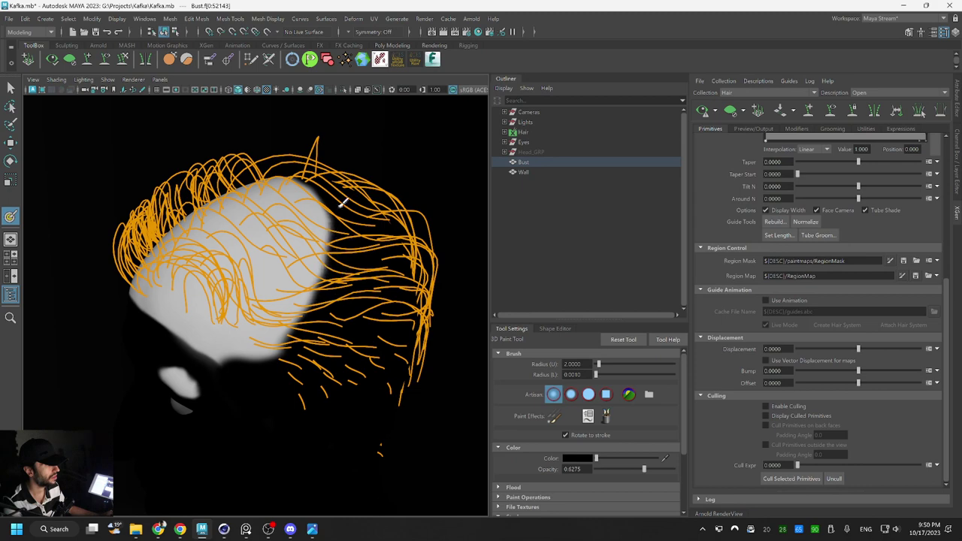
{"action": "mouse_move", "coordinate": [342, 201]}
{"action": "left_mouse_down", "text": "alt"}
{"action": "mouse_move", "coordinate": [350, 262]}
{"action": "mouse_move", "coordinate": [312, 284]}
{"action": "left_mouse_up", "text": "alt"}
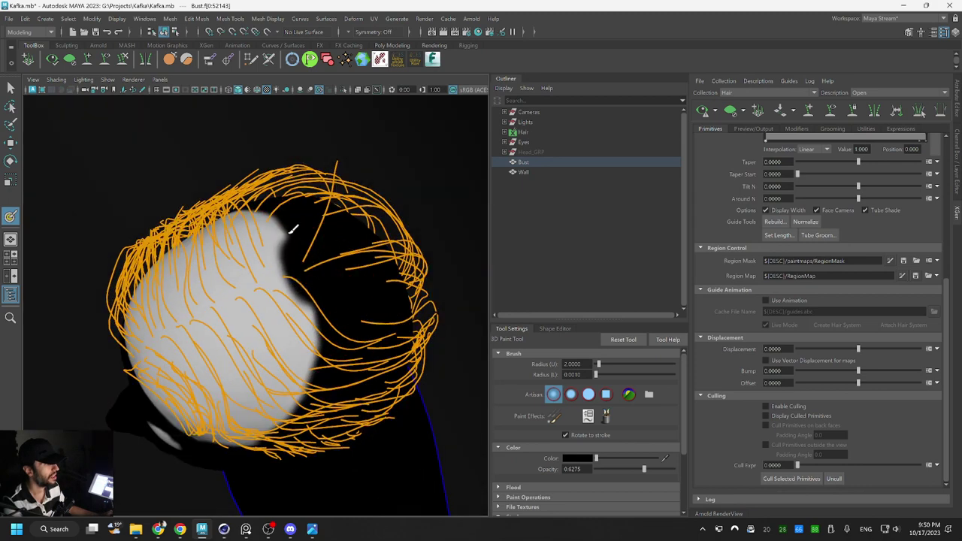
{"action": "left_click_drag", "start_coordinate": [293, 229], "coordinate": [296, 246]}
{"action": "left_click_drag", "start_coordinate": [322, 356], "coordinate": [296, 402]}
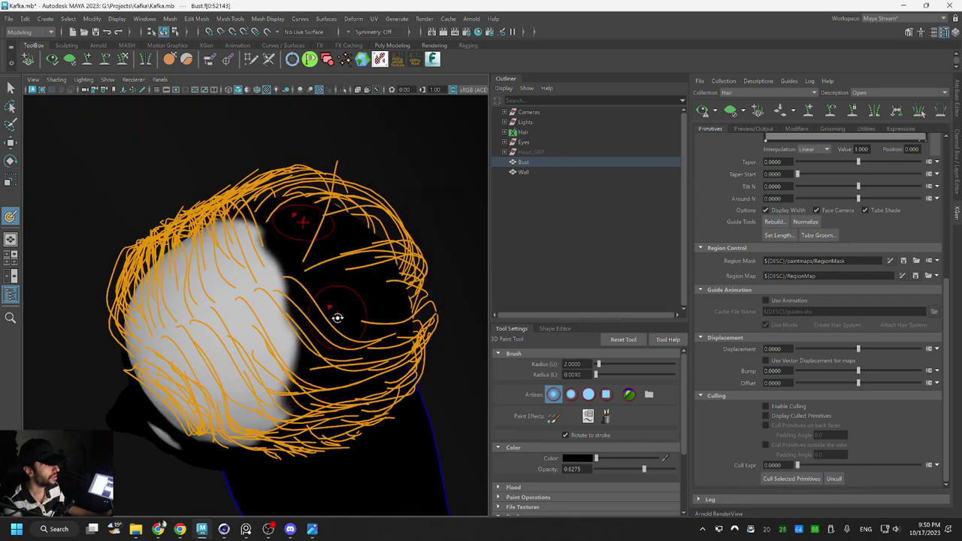
Darken the mask's rear edge where the center part meets the crown and return to the soft Artisan brush
{"action": "left_click_drag", "start_coordinate": [338, 317], "coordinate": [367, 310], "text": "alt"}
{"action": "key", "text": "b"}
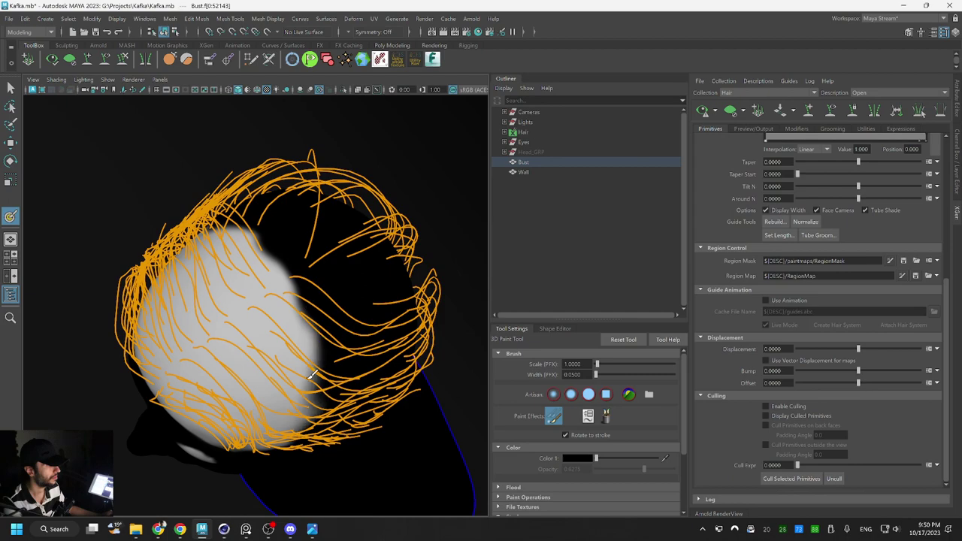
{"action": "left_click_drag", "start_coordinate": [290, 272], "coordinate": [264, 290]}
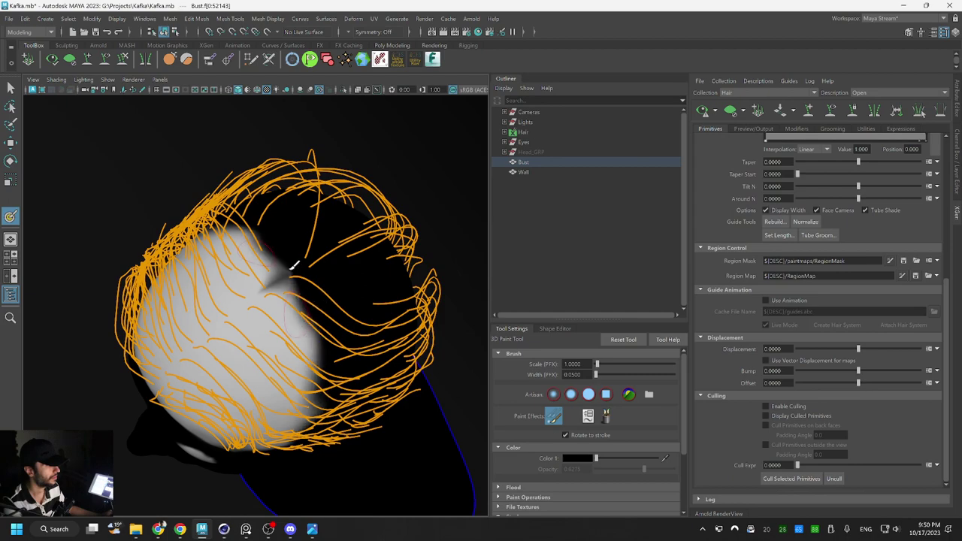
{"action": "key", "text": "8"}
{"action": "left_click_drag", "start_coordinate": [273, 247], "coordinate": [328, 265], "text": "alt"}
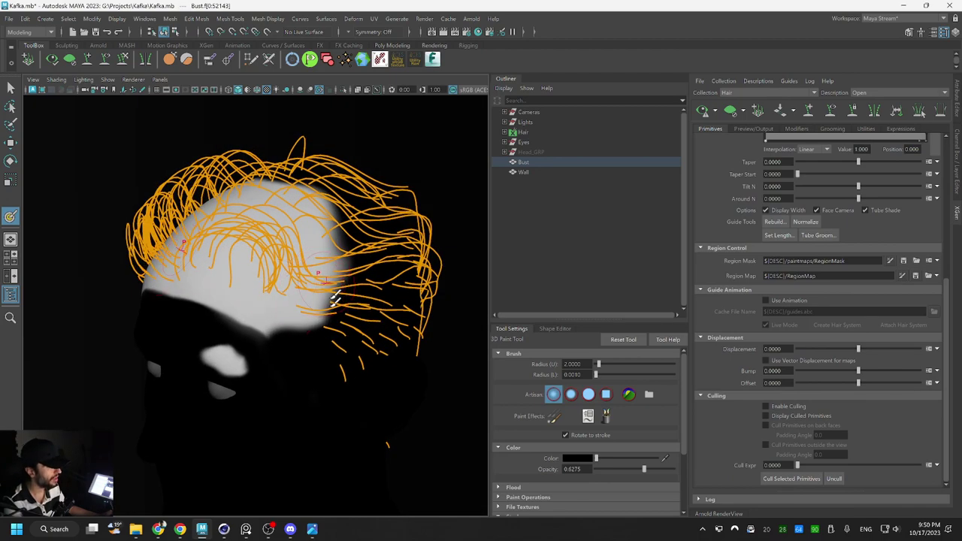
{"action": "left_click_drag", "start_coordinate": [342, 302], "coordinate": [447, 308], "text": "alt"}
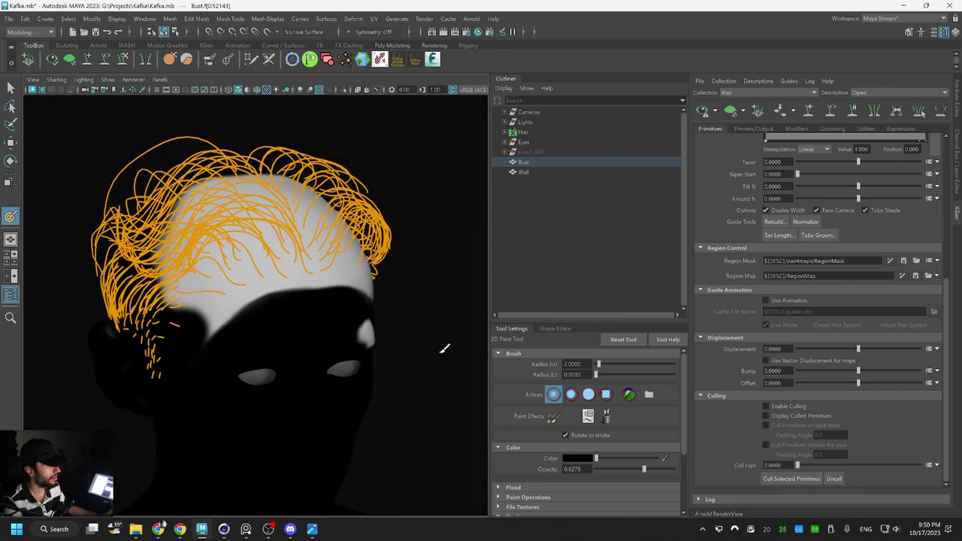
Switch the paint color to near white, brush along the front hairline of the region mask and restore the soft Artisan brush
{"action": "left_click_drag", "start_coordinate": [606, 458], "coordinate": [672, 459]}
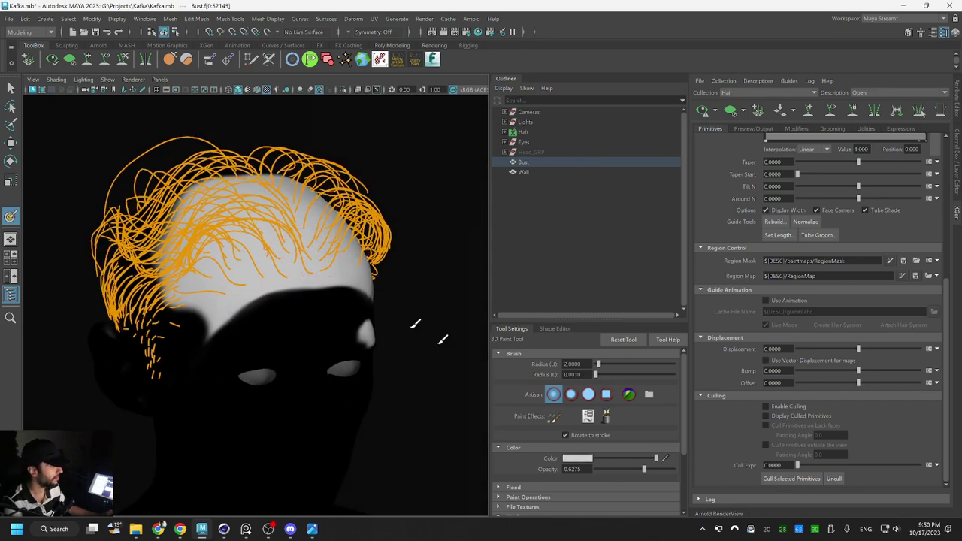
{"action": "left_click_drag", "start_coordinate": [350, 271], "coordinate": [235, 277]}
{"action": "mouse_move", "coordinate": [252, 314]}
{"action": "left_mouse_down", "text": "alt"}
{"action": "mouse_move", "coordinate": [323, 310]}
{"action": "mouse_move", "coordinate": [253, 287]}
{"action": "left_mouse_up", "text": "alt"}
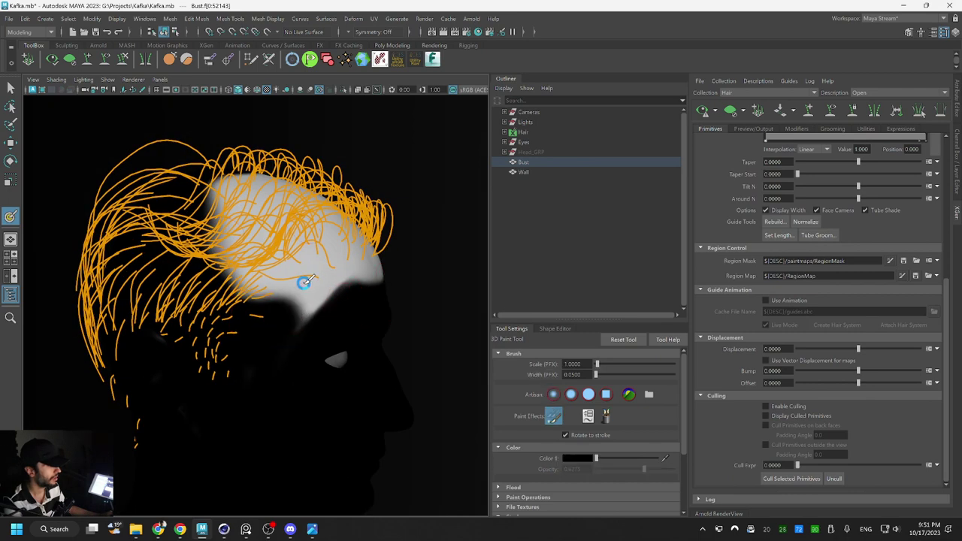
{"action": "left_click", "coordinate": [554, 394]}
{"action": "left_click_drag", "start_coordinate": [376, 289], "coordinate": [289, 272], "text": "alt"}
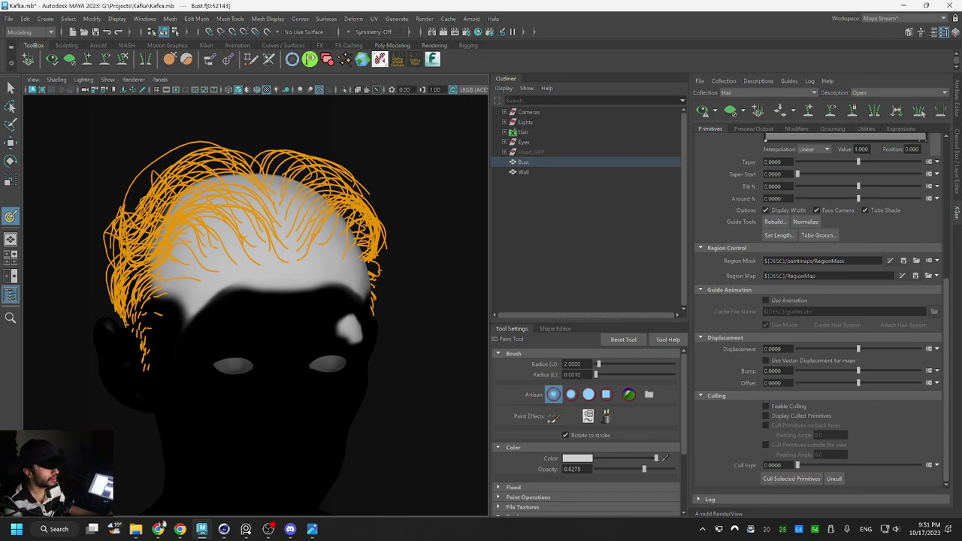
Leave mask painting, regenerate the hair preview and view the center part from the front
{"action": "left_click", "coordinate": [9, 87]}
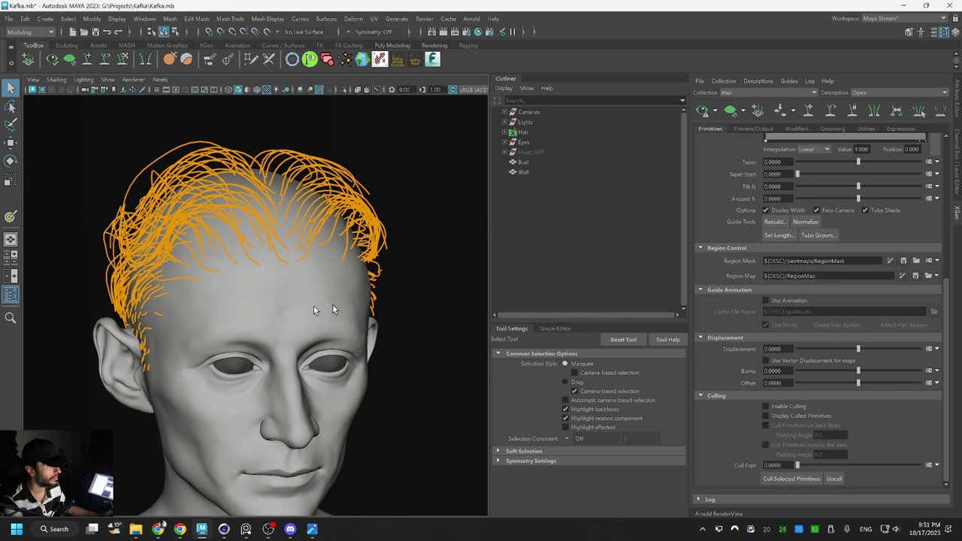
{"action": "left_click_drag", "start_coordinate": [332, 305], "coordinate": [373, 291], "text": "alt"}
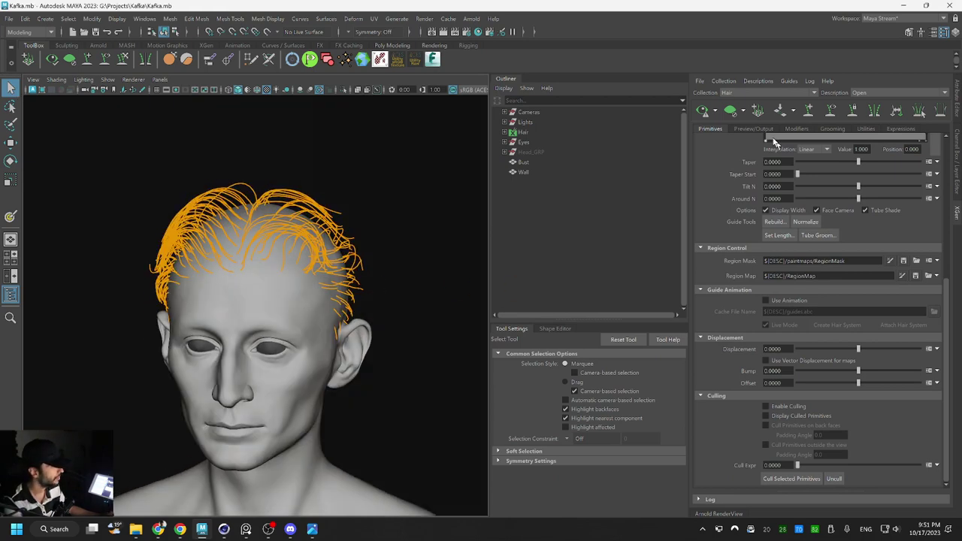
{"action": "left_click", "coordinate": [703, 111]}
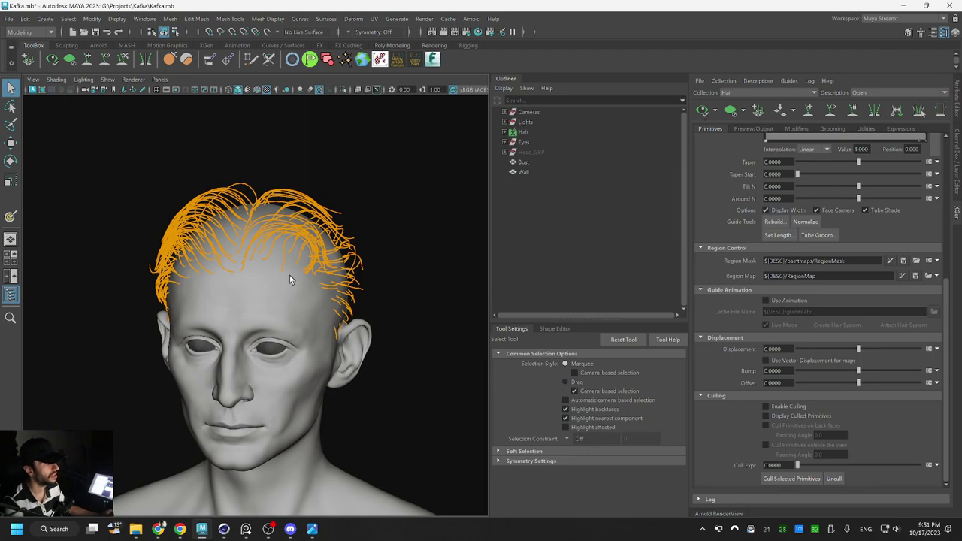
{"action": "scroll", "coordinate": [311, 212], "scroll_direction": "up", "scroll_amount": 3}
{"action": "left_click_drag", "start_coordinate": [312, 212], "coordinate": [358, 257], "text": "alt"}
{"action": "right_click_drag", "start_coordinate": [358, 258], "coordinate": [298, 249], "text": "alt"}
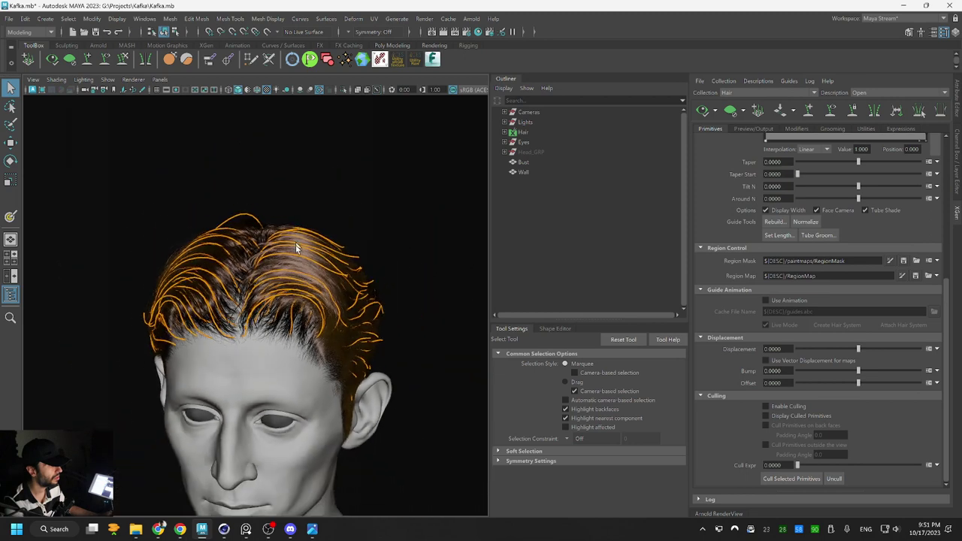
{"action": "left_click_drag", "start_coordinate": [297, 249], "coordinate": [302, 253], "text": "alt"}
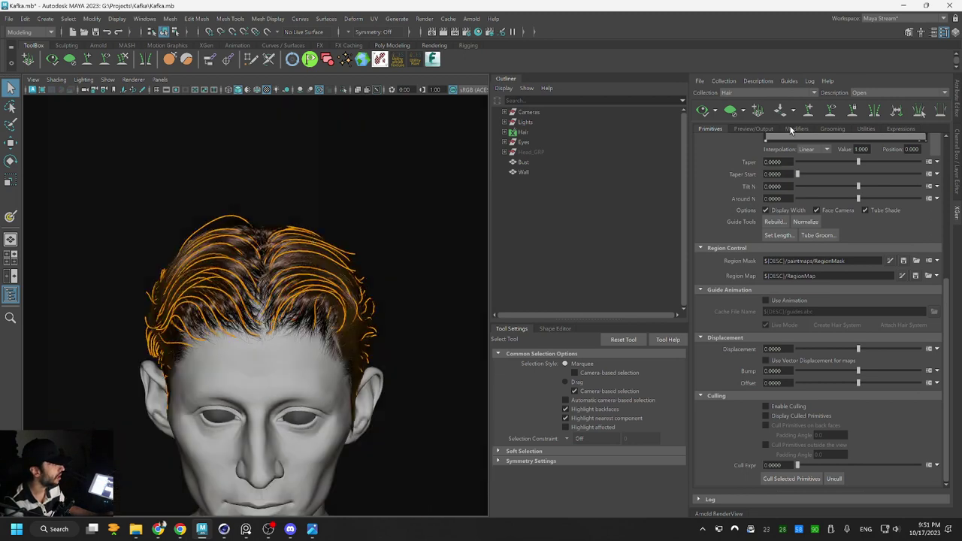
Show the Open description's modifiers, enlarge the modifier list and select Clumping1
{"action": "left_click", "coordinate": [796, 128]}
{"action": "left_click_drag", "start_coordinate": [939, 175], "coordinate": [939, 176]}
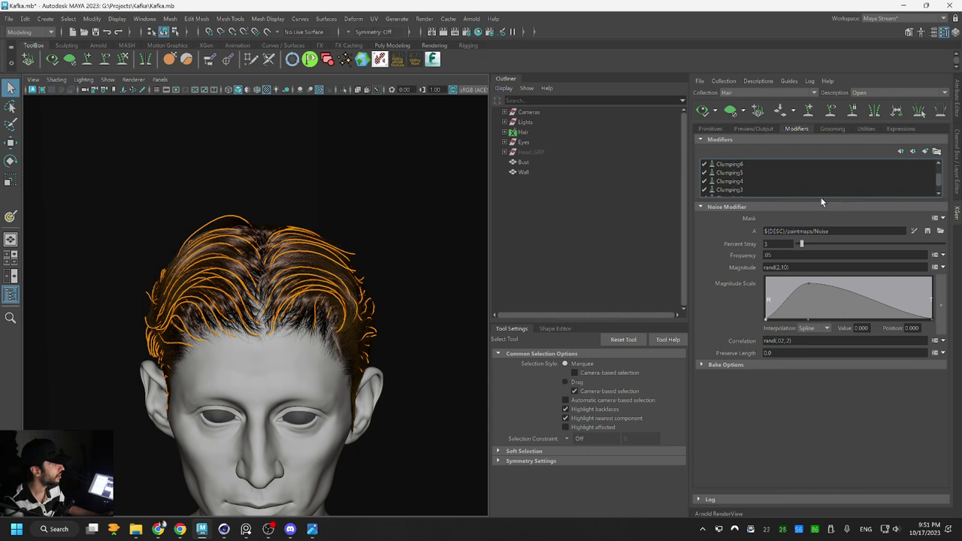
{"action": "left_click_drag", "start_coordinate": [820, 201], "coordinate": [821, 280]}
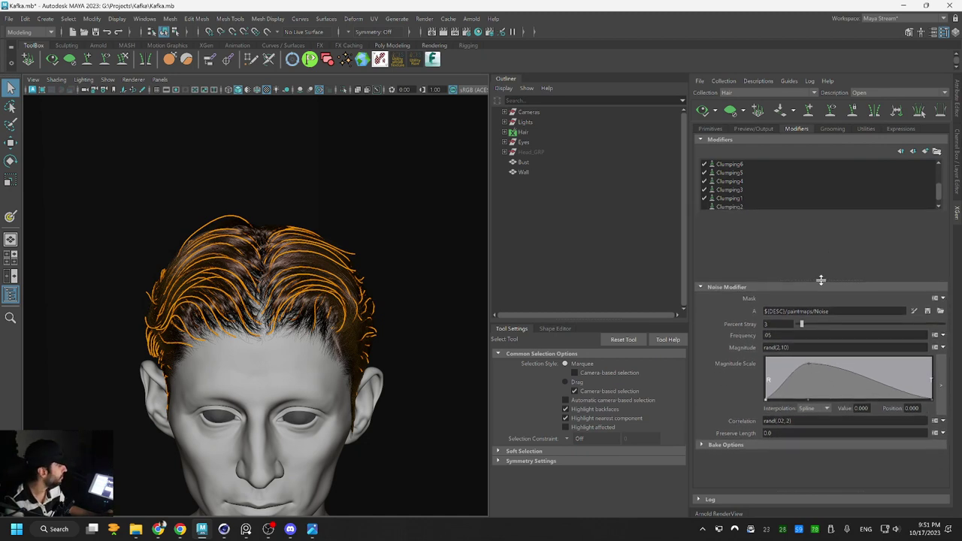
{"action": "left_click", "coordinate": [729, 198]}
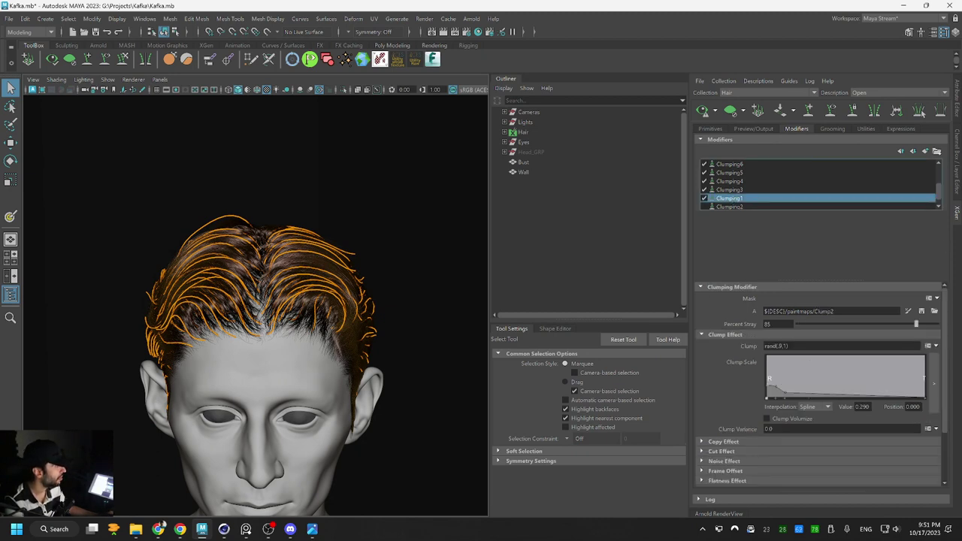
Examine the control mask expression in Clumping1's clumping map setup and close both dialogs without saving
{"action": "left_click_drag", "start_coordinate": [947, 314], "coordinate": [953, 399]}
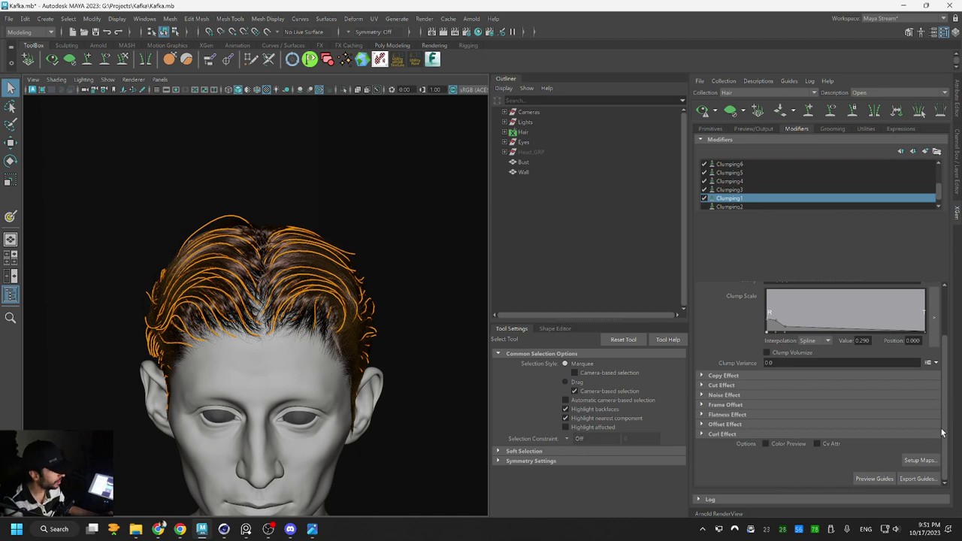
{"action": "left_click", "coordinate": [920, 460]}
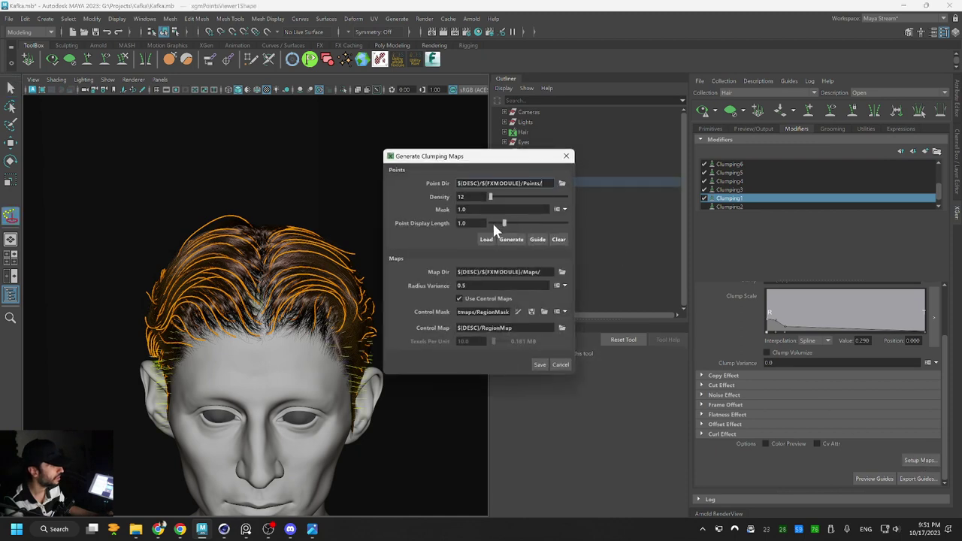
{"action": "left_click", "coordinate": [484, 299]}
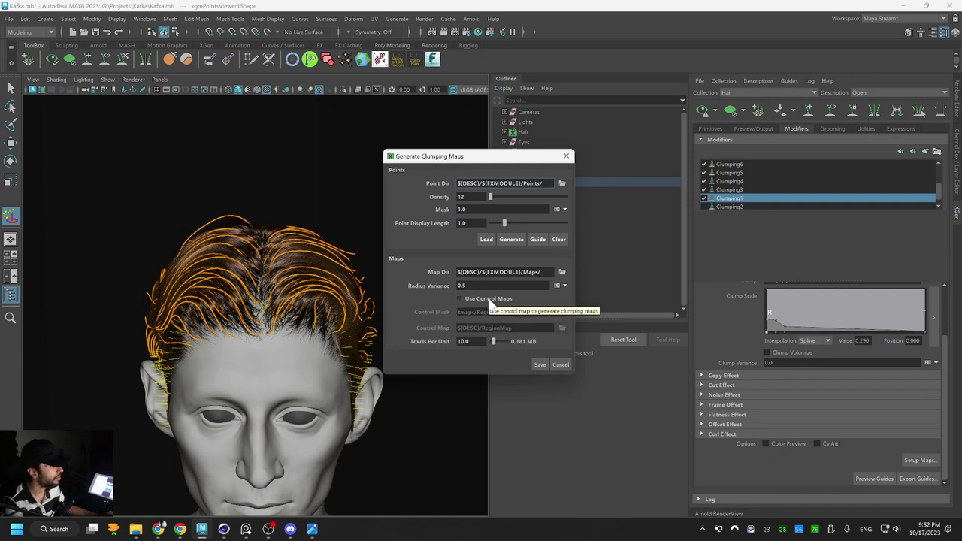
{"action": "left_click", "coordinate": [488, 299]}
{"action": "left_click", "coordinate": [555, 312]}
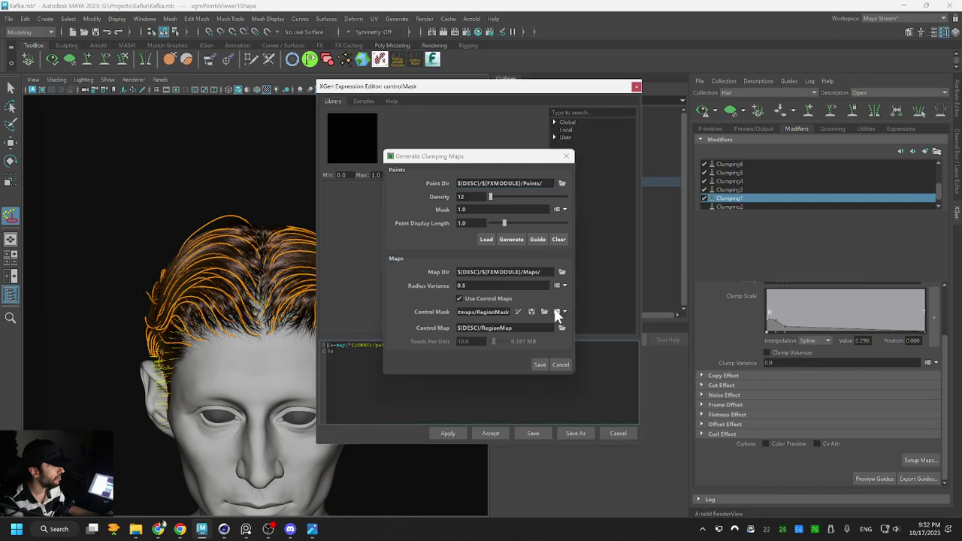
{"action": "left_click_drag", "start_coordinate": [426, 160], "coordinate": [576, 182]}
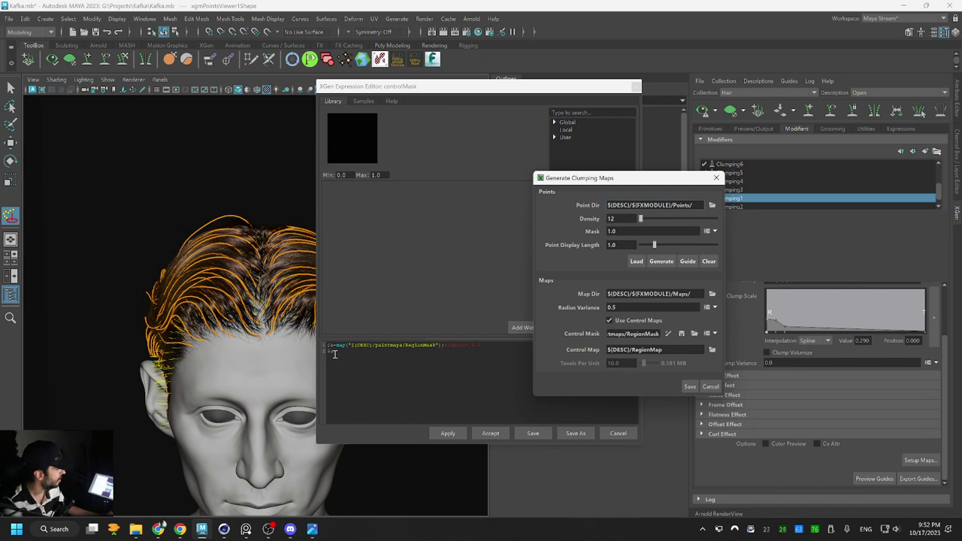
{"action": "left_click", "coordinate": [617, 433]}
{"action": "left_click", "coordinate": [710, 387]}
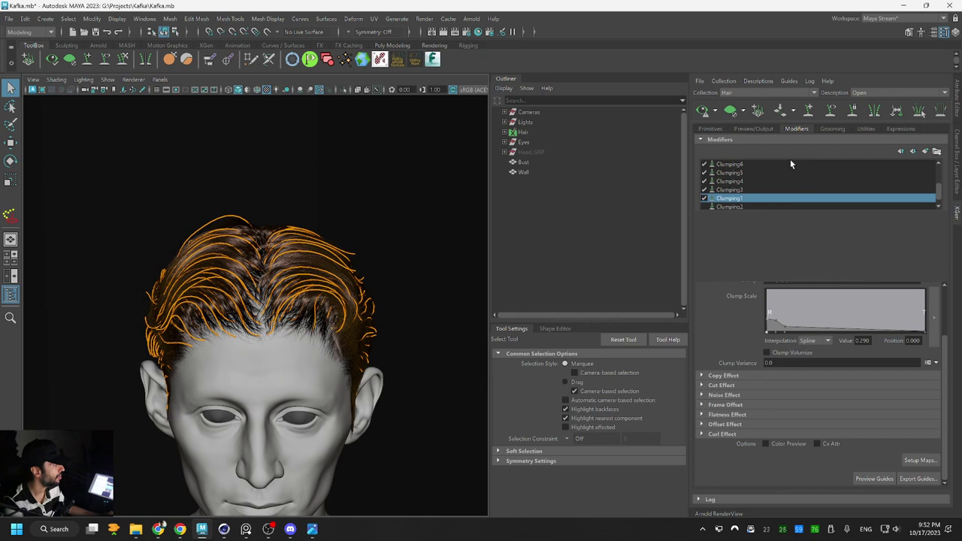
Copy the full Region Mask expression from the Open description's region control settings and leave its expression editor without changes
{"action": "left_click", "coordinate": [710, 128]}
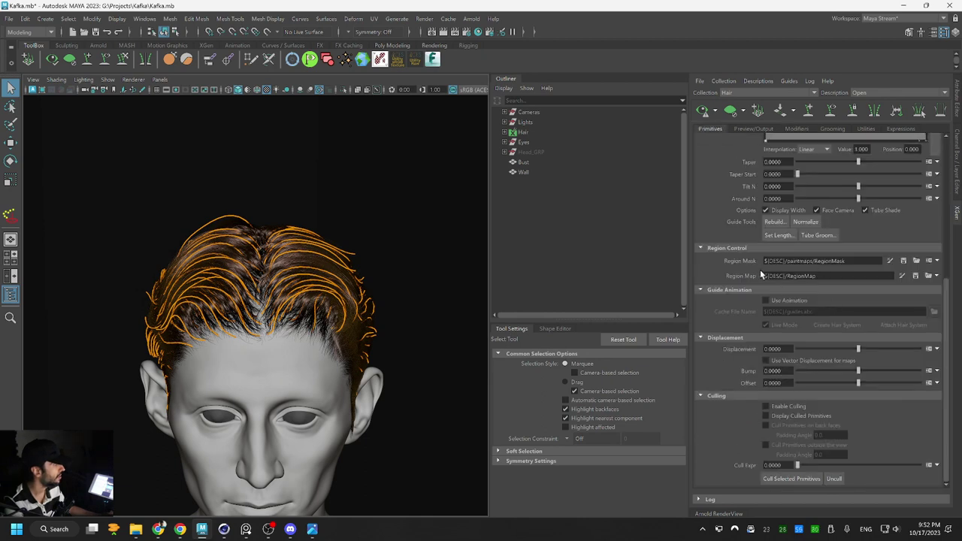
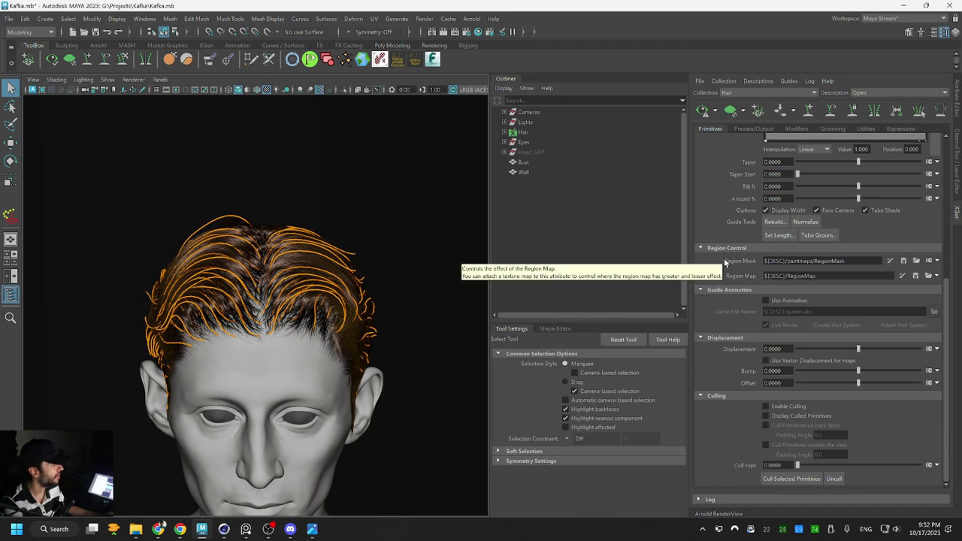
{"action": "left_click", "coordinate": [890, 261]}
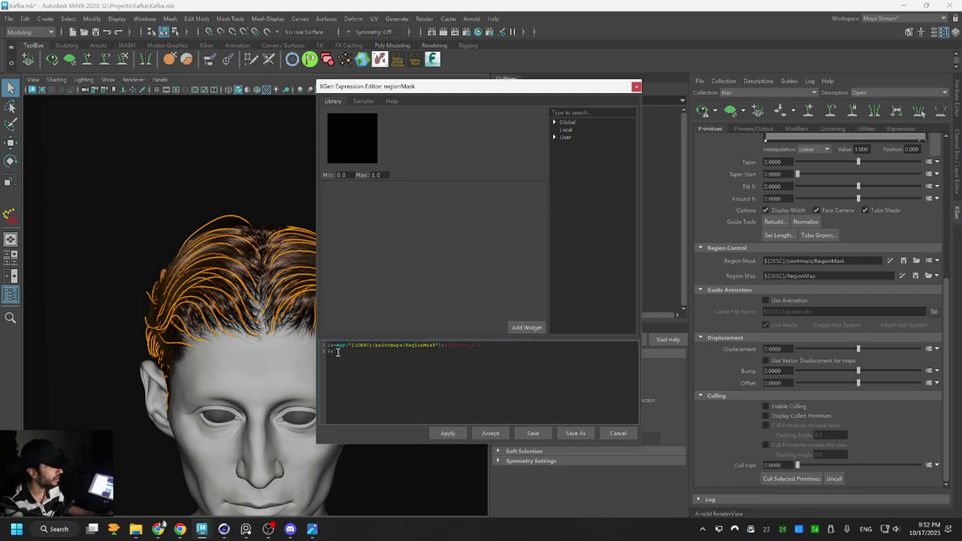
{"action": "left_click", "coordinate": [616, 433]}
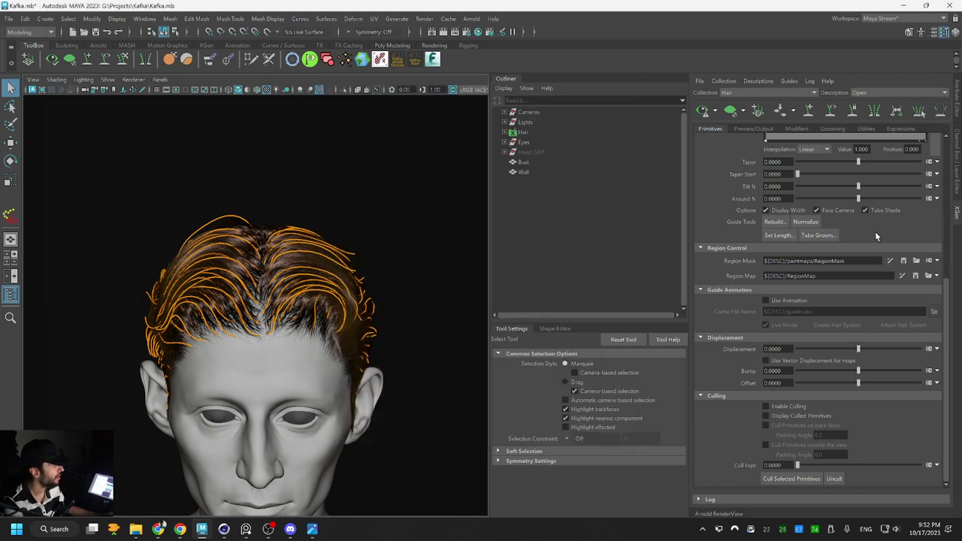
{"action": "left_click", "coordinate": [928, 260]}
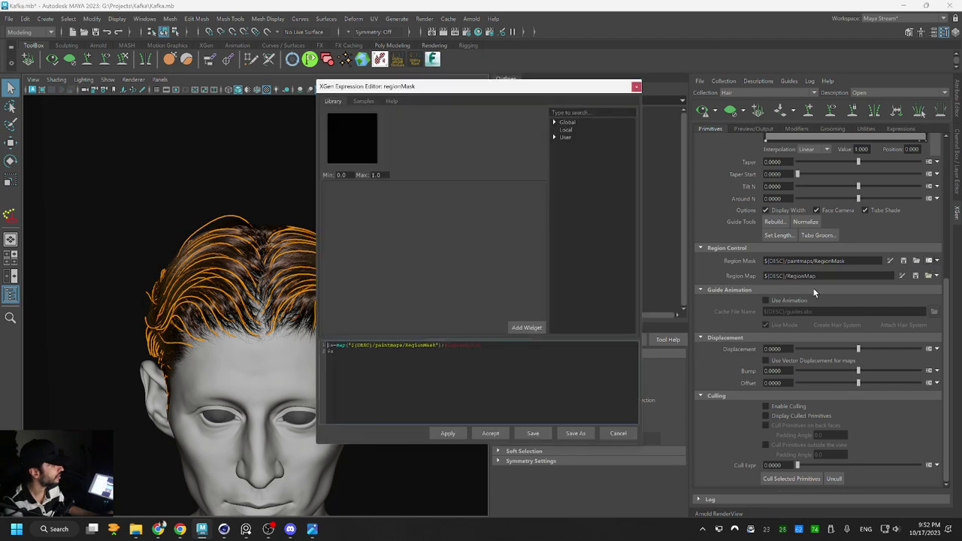
{"action": "left_click_drag", "start_coordinate": [332, 352], "coordinate": [325, 346]}
{"action": "right_click", "coordinate": [333, 345]}
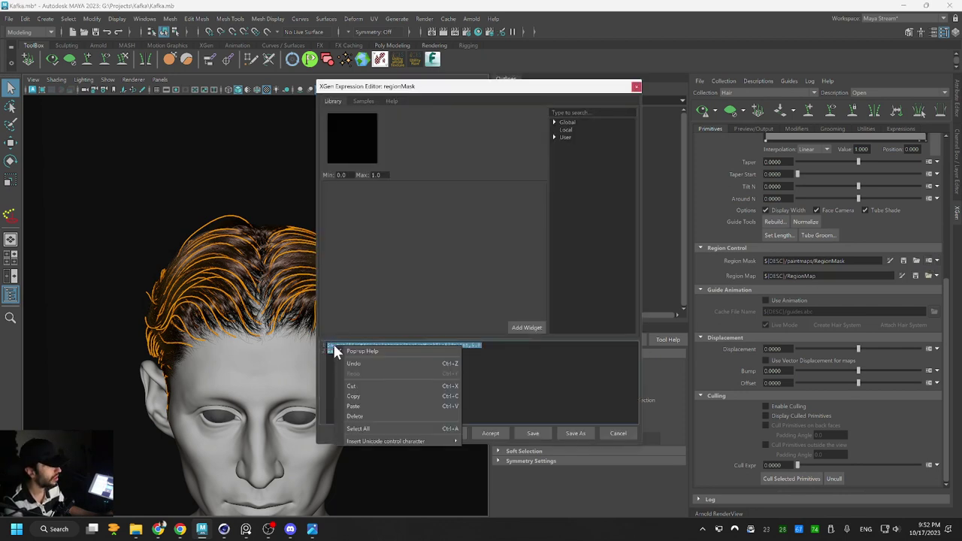
{"action": "left_click", "coordinate": [360, 396]}
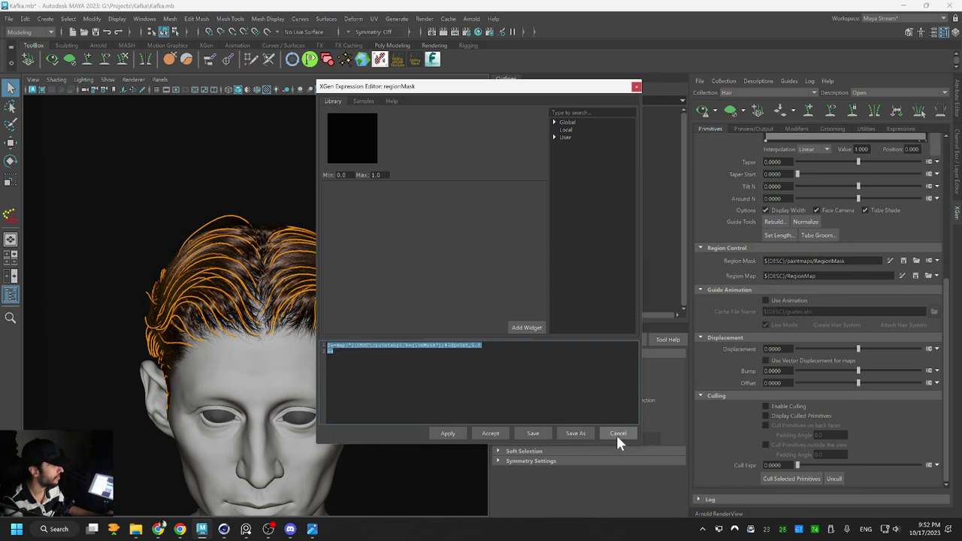
{"action": "left_click", "coordinate": [616, 435]}
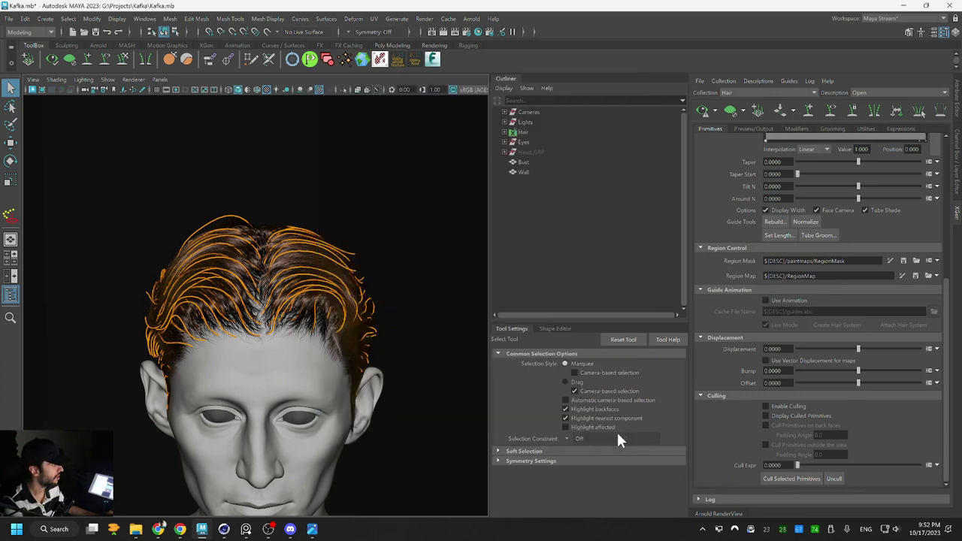
Put the copied region mask expression into Clumping1's control mask, accept it and save the clumping maps with control maps enabled
{"action": "left_click", "coordinate": [795, 128]}
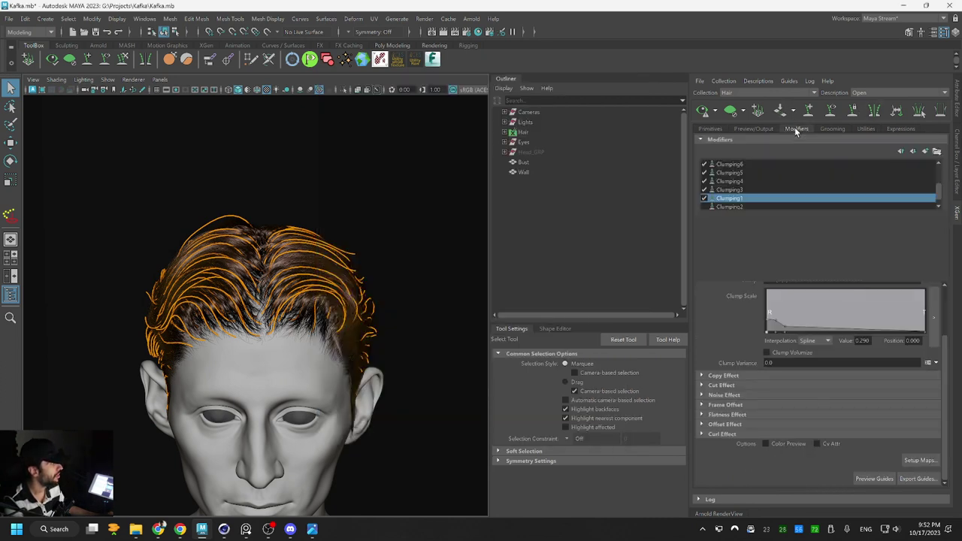
{"action": "left_click", "coordinate": [922, 460]}
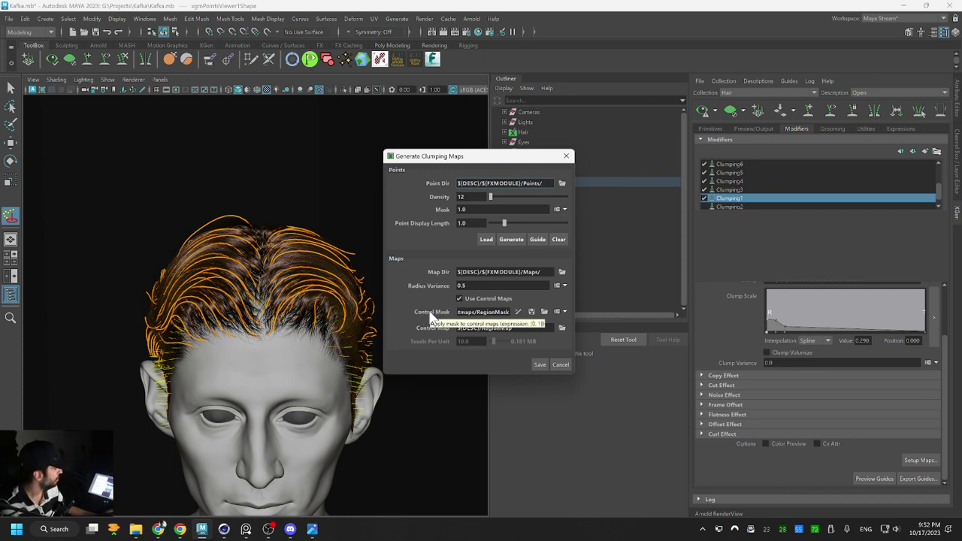
{"action": "left_click", "coordinate": [557, 312]}
{"action": "left_click", "coordinate": [353, 378]}
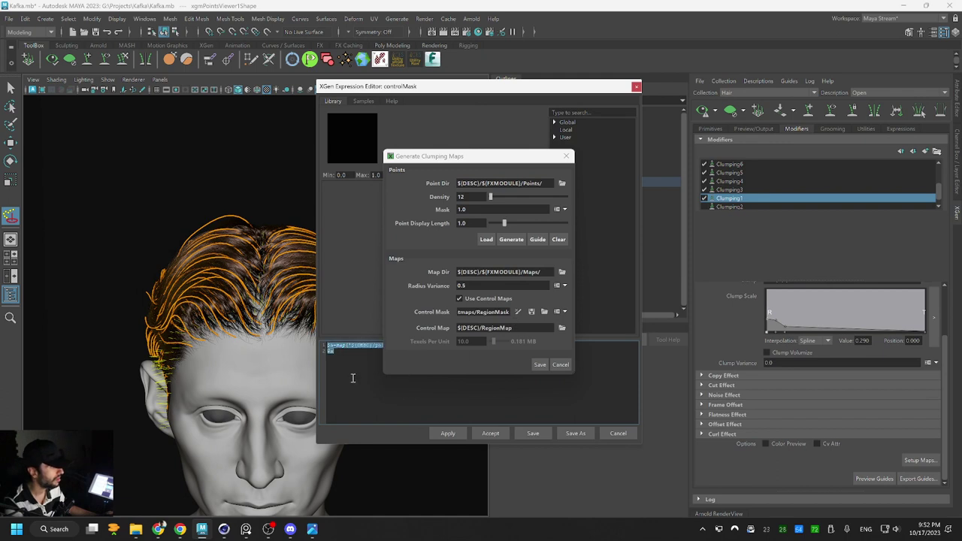
{"action": "left_click", "coordinate": [440, 156]}
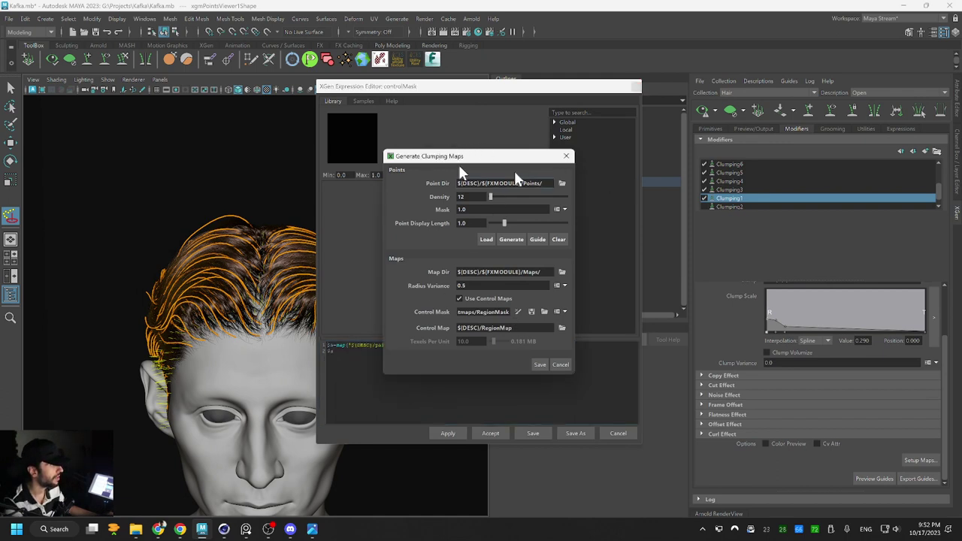
{"action": "left_click_drag", "start_coordinate": [420, 157], "coordinate": [616, 174]}
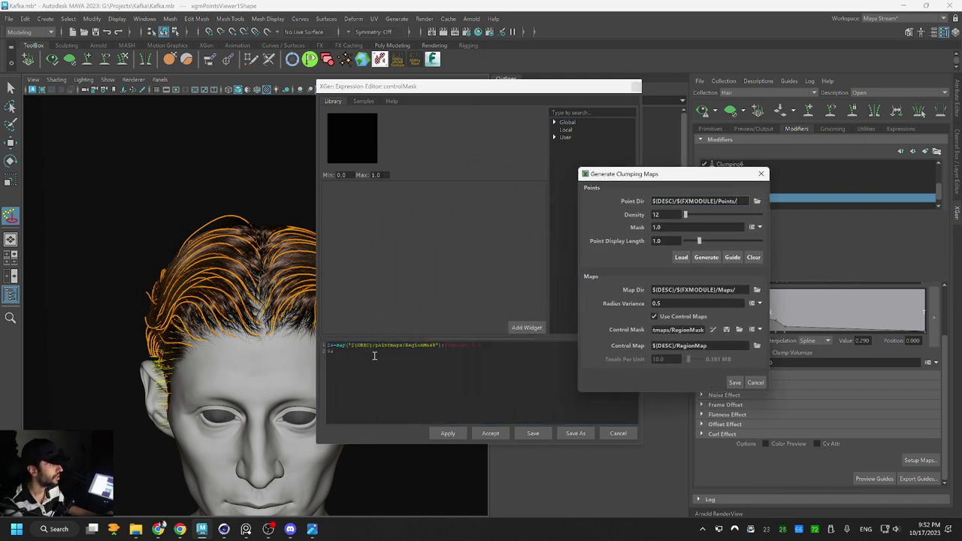
{"action": "left_click", "coordinate": [373, 357]}
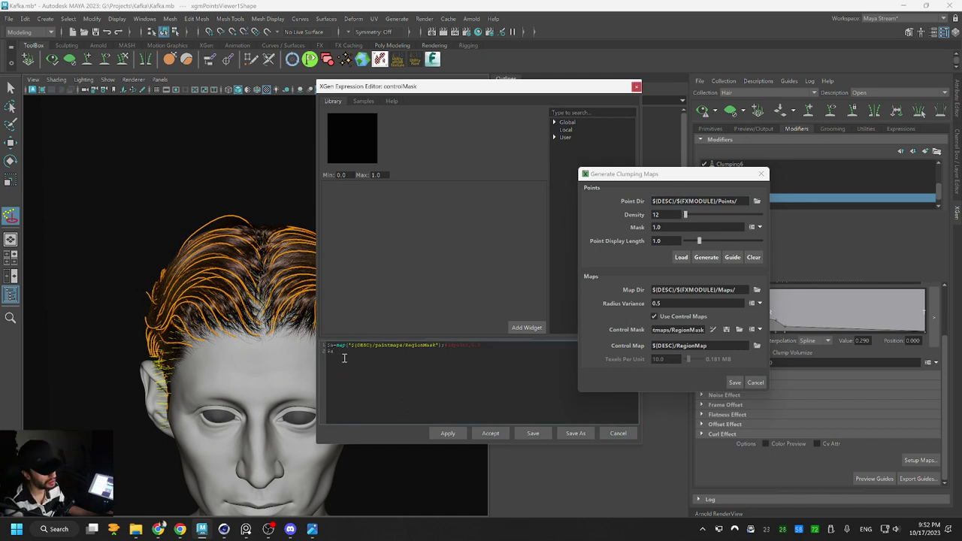
{"action": "left_click", "coordinate": [489, 434]}
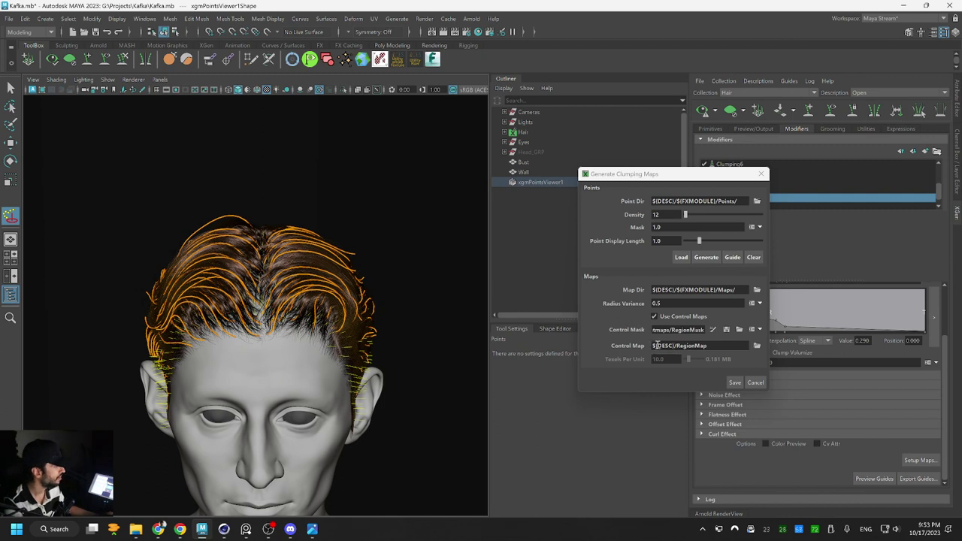
{"action": "left_click", "coordinate": [731, 383]}
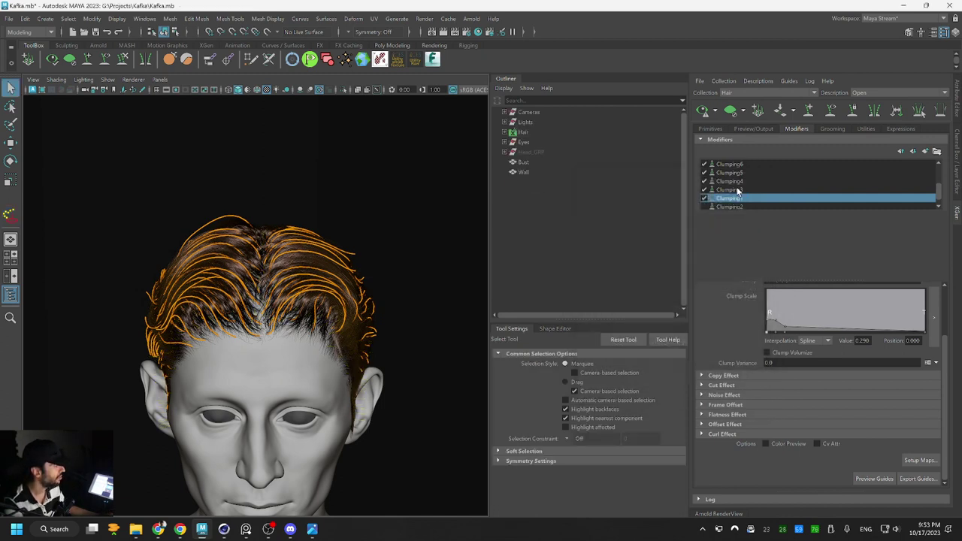
Save new clumping maps for Clumping3, keeping control maps enabled with the RegionMask control mask and RegionMap
{"action": "left_click", "coordinate": [729, 190]}
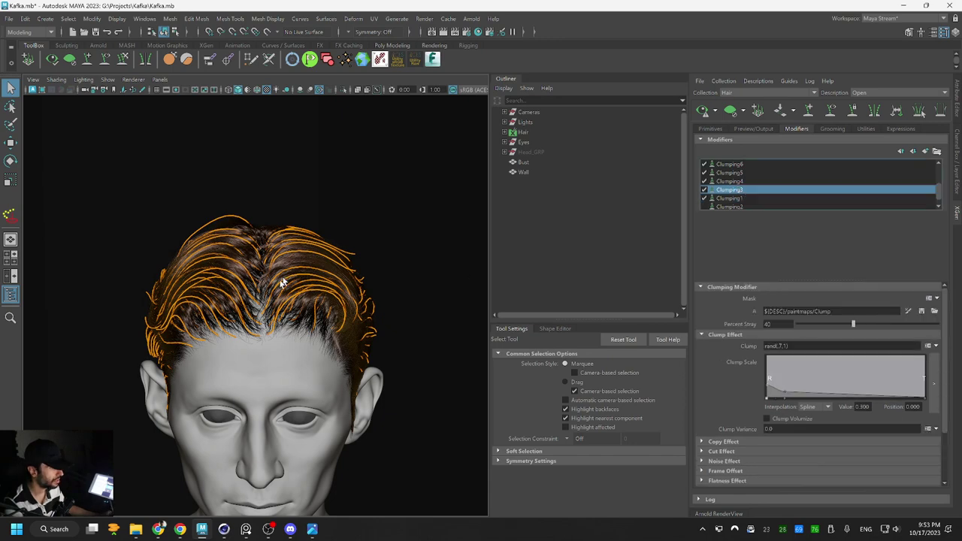
{"action": "scroll", "coordinate": [278, 233], "scroll_direction": "up", "scroll_amount": 5}
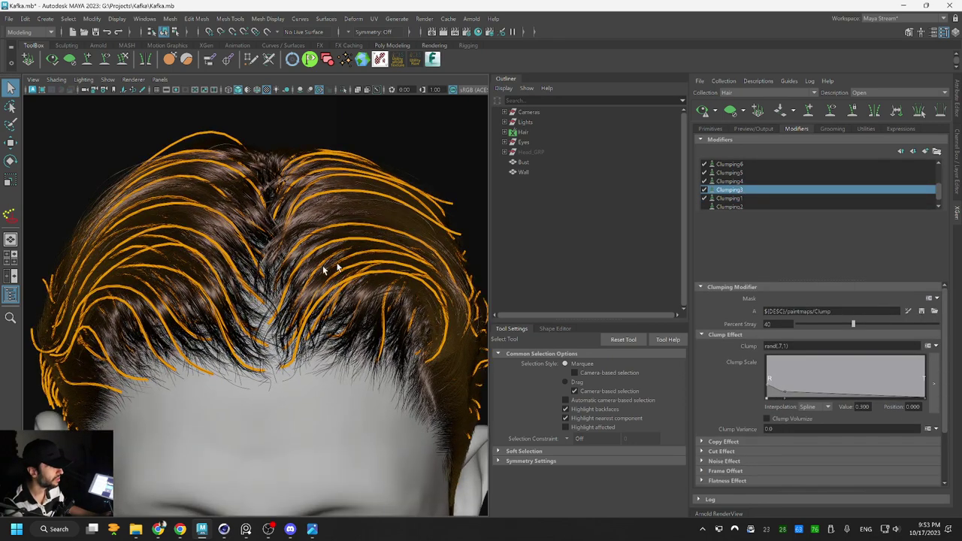
{"action": "scroll", "coordinate": [323, 267], "scroll_direction": "down", "scroll_amount": 3}
{"action": "scroll", "coordinate": [302, 278], "scroll_direction": "up", "scroll_amount": 2}
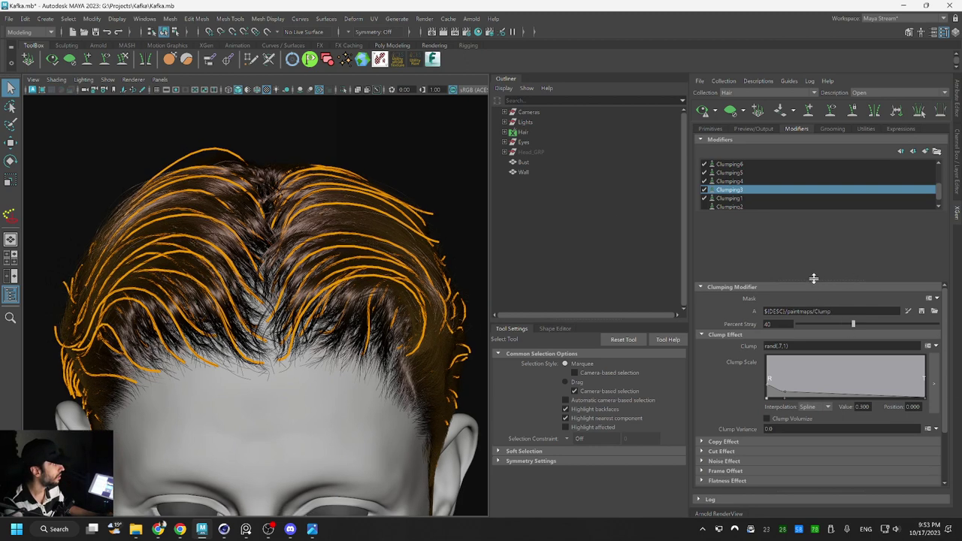
{"action": "left_click_drag", "start_coordinate": [813, 279], "coordinate": [800, 212]}
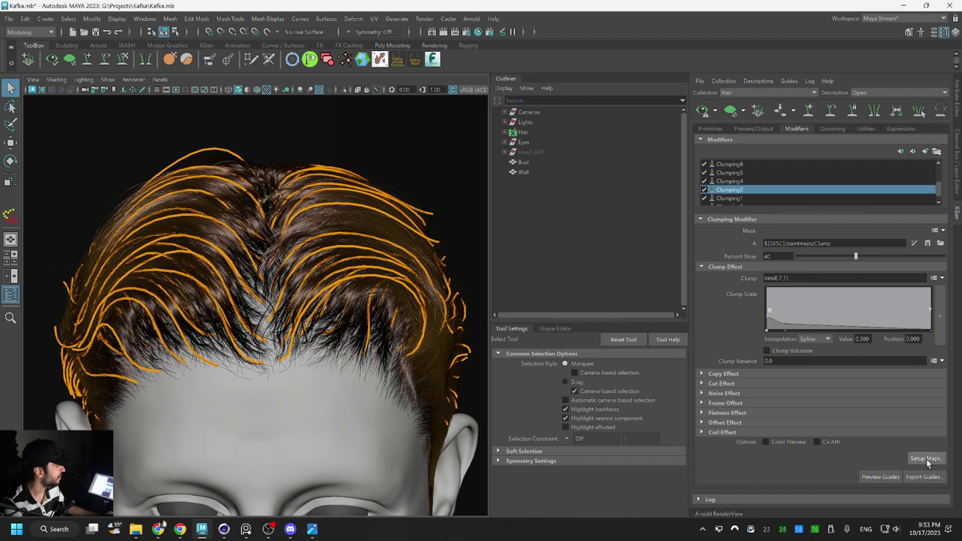
{"action": "left_click", "coordinate": [925, 459]}
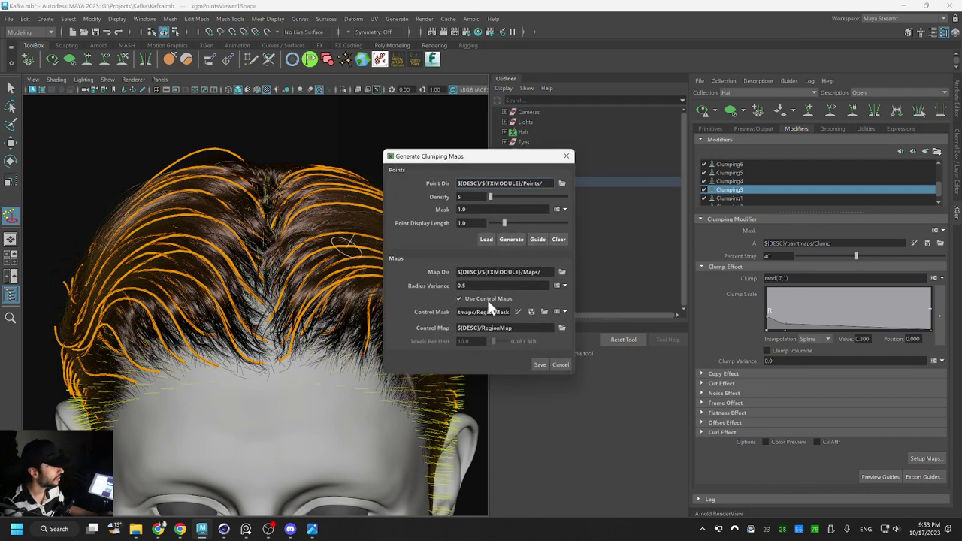
{"action": "left_click", "coordinate": [468, 298]}
{"action": "left_click", "coordinate": [469, 297]}
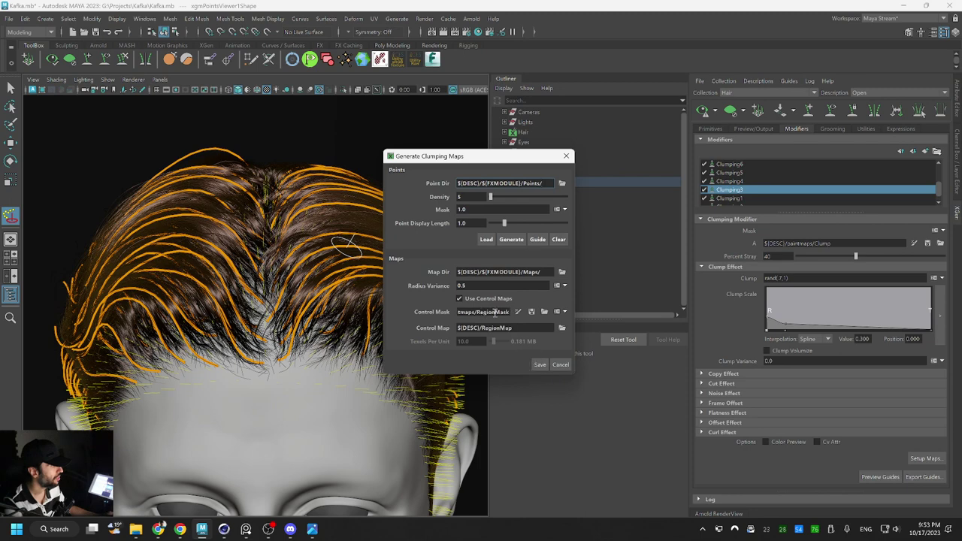
{"action": "left_click", "coordinate": [538, 365]}
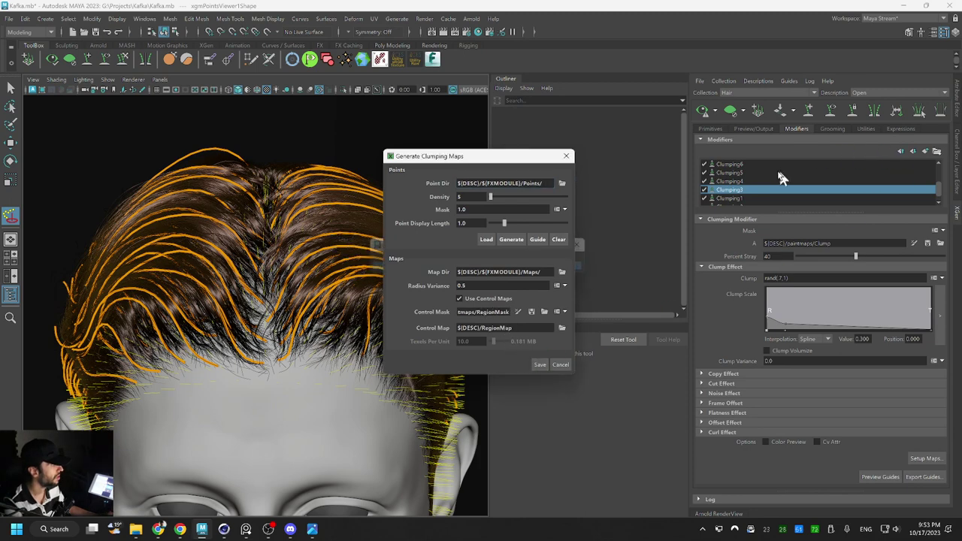
Save new clumping maps for Clumping4 and Clumping5 using their existing RegionMask and RegionMap control settings
{"action": "left_click", "coordinate": [735, 182]}
{"action": "left_click", "coordinate": [929, 458]}
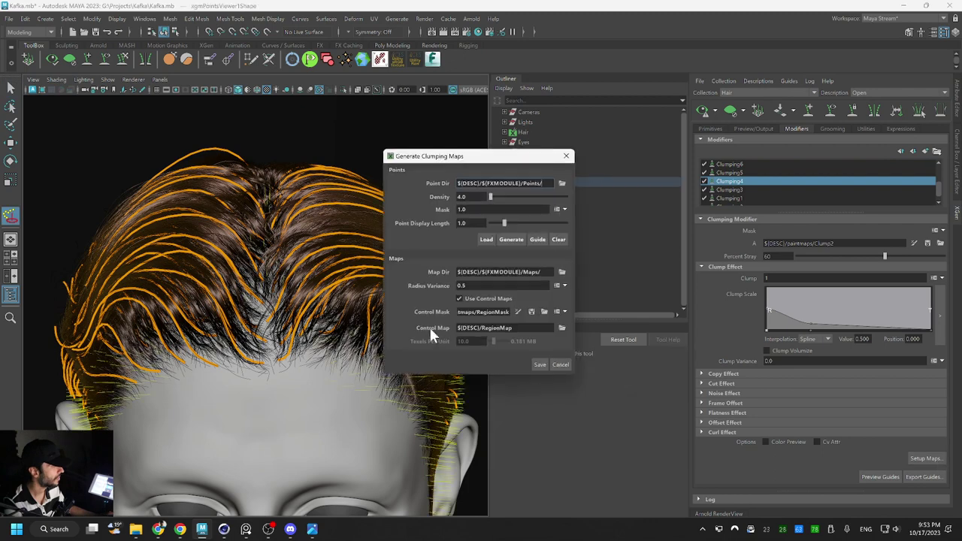
{"action": "left_click", "coordinate": [538, 365]}
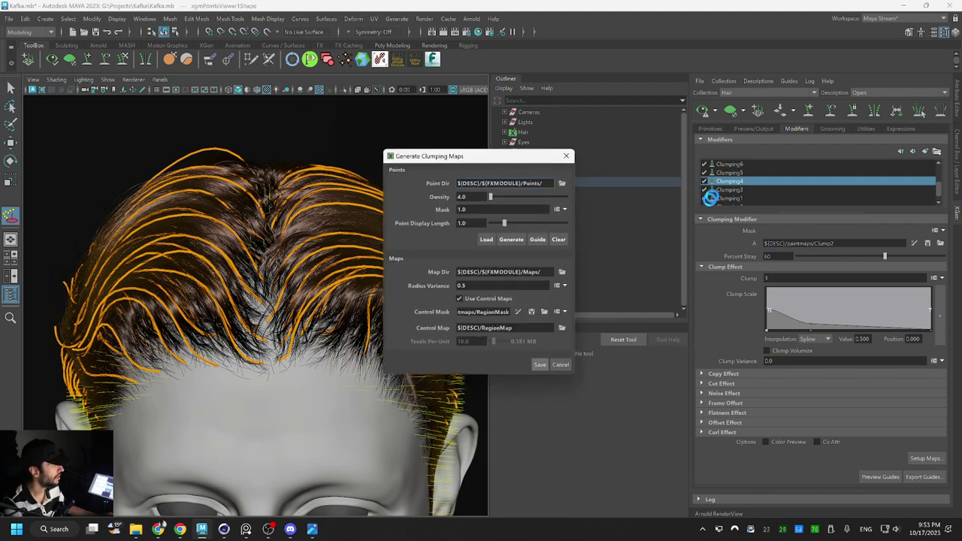
{"action": "left_click", "coordinate": [729, 172]}
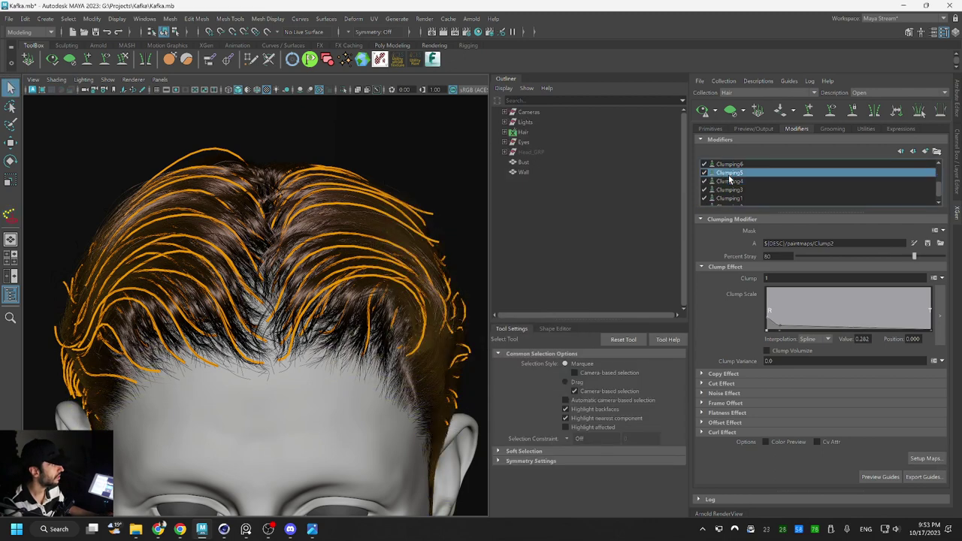
{"action": "left_click", "coordinate": [926, 459]}
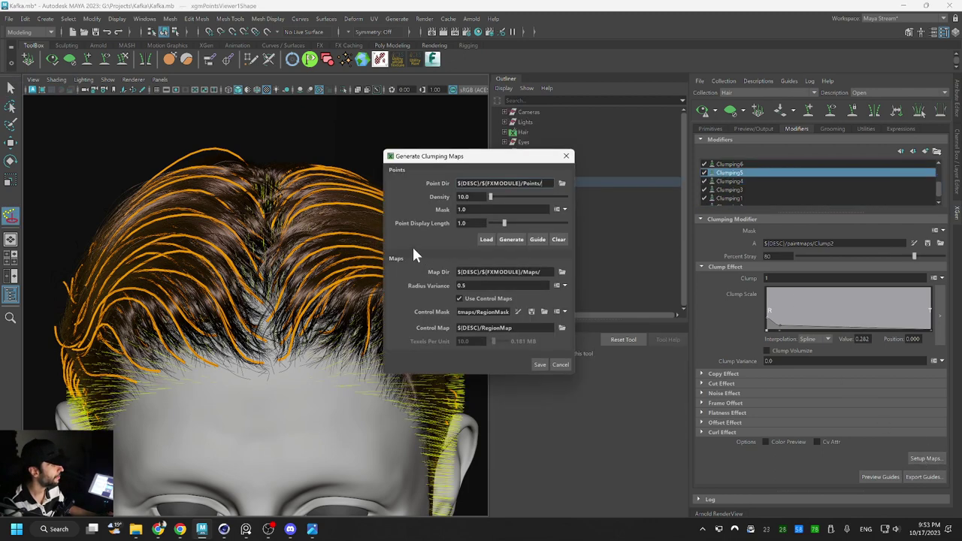
{"action": "left_click", "coordinate": [538, 365]}
Save new clumping maps for Clumping6 with its existing density and control map settings
{"action": "left_click", "coordinate": [736, 164]}
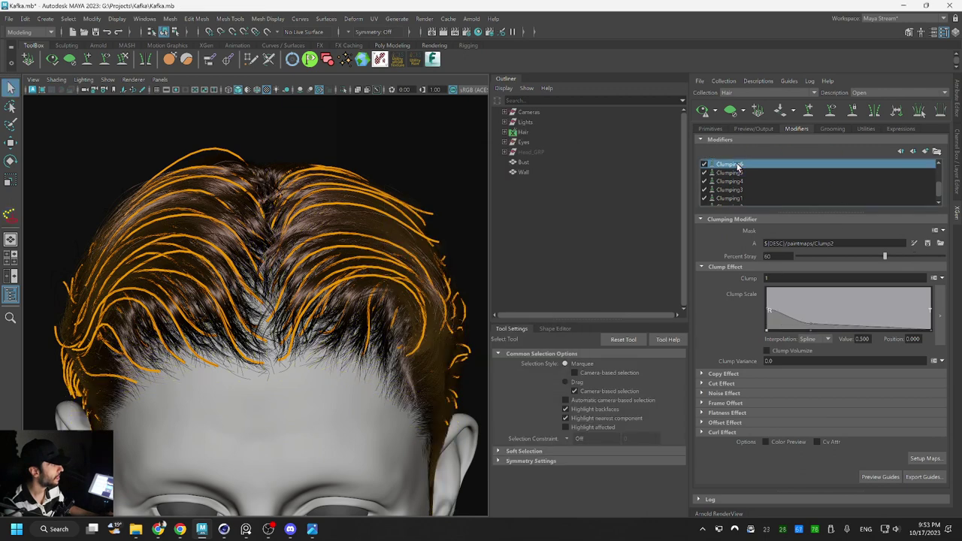
{"action": "left_click", "coordinate": [925, 458]}
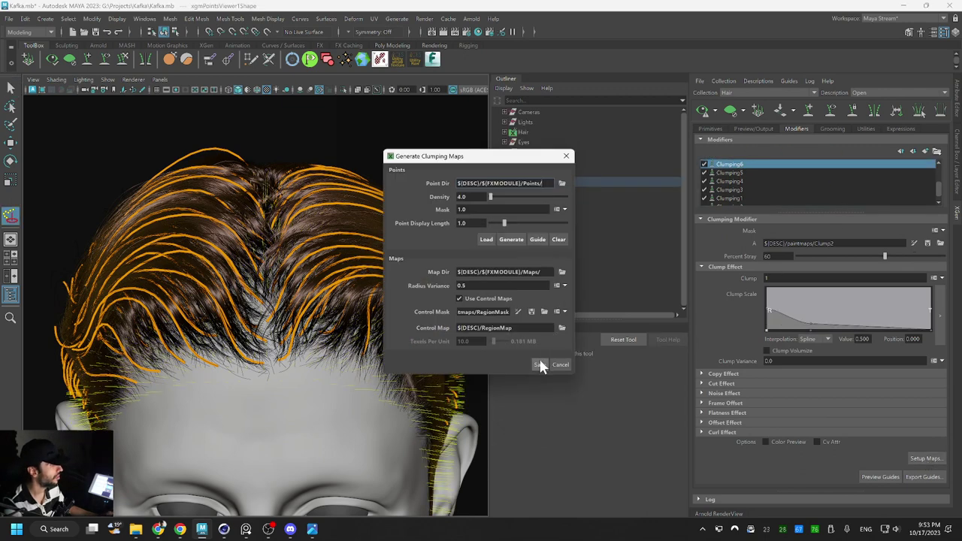
{"action": "left_click", "coordinate": [538, 364]}
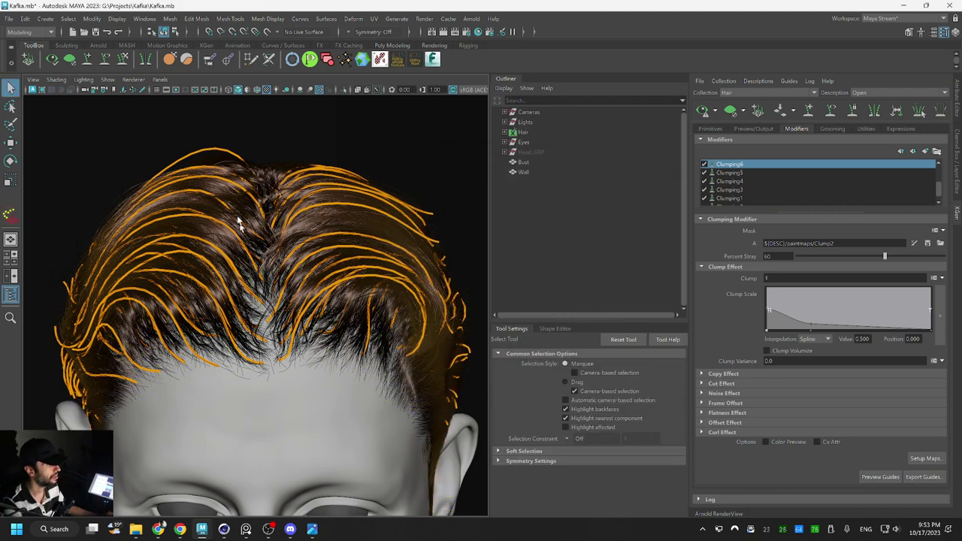
Regenerate the XGen hair preview for the Open description
{"action": "left_click_drag", "start_coordinate": [281, 218], "coordinate": [281, 226], "text": "alt"}
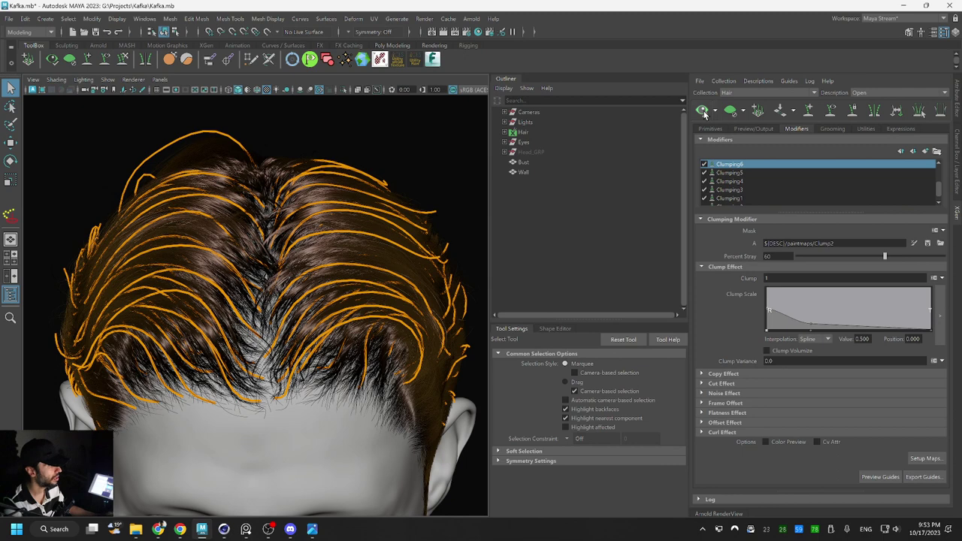
{"action": "left_click", "coordinate": [702, 112]}
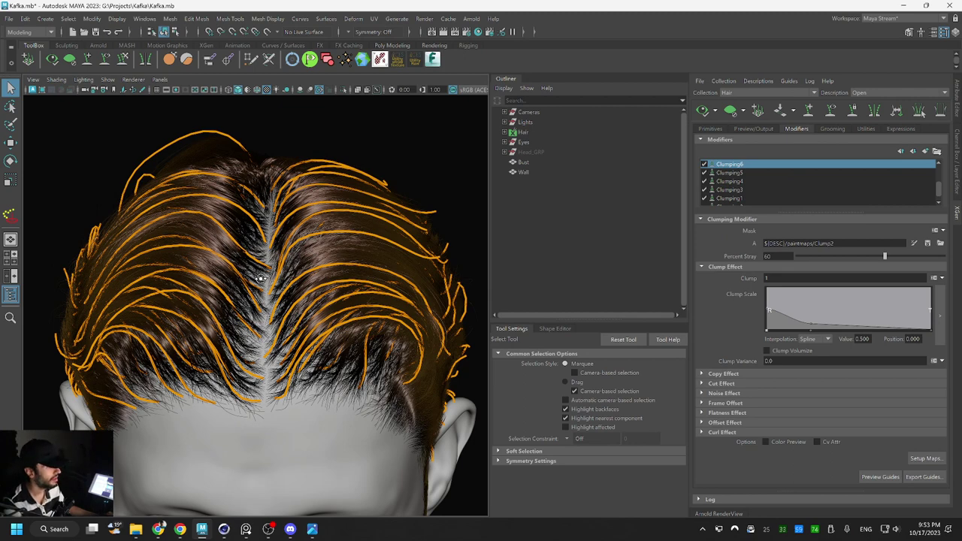
Examine the hair parting and the front hairline from above, the front and the side
{"action": "left_click_drag", "start_coordinate": [260, 278], "coordinate": [261, 266], "text": "alt"}
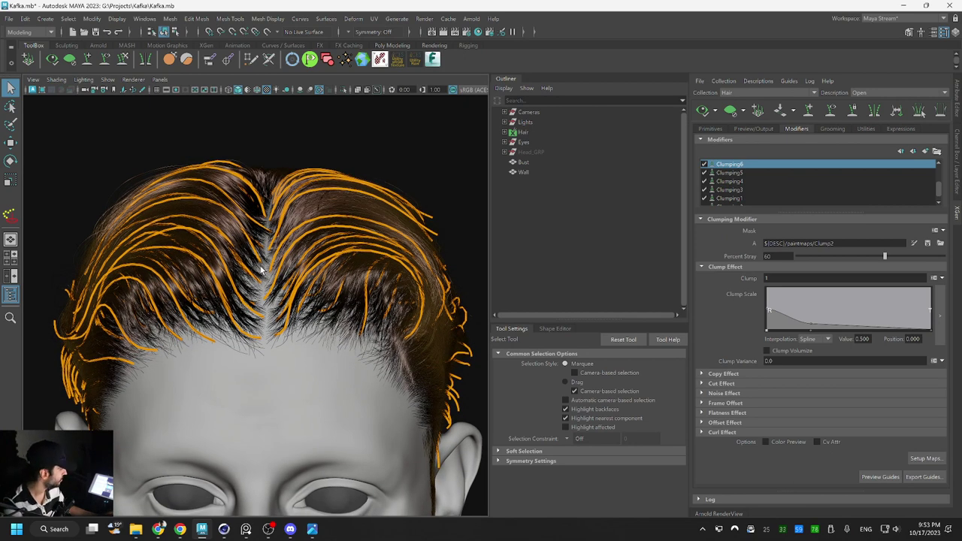
{"action": "left_click_drag", "start_coordinate": [281, 259], "coordinate": [284, 277], "text": "alt"}
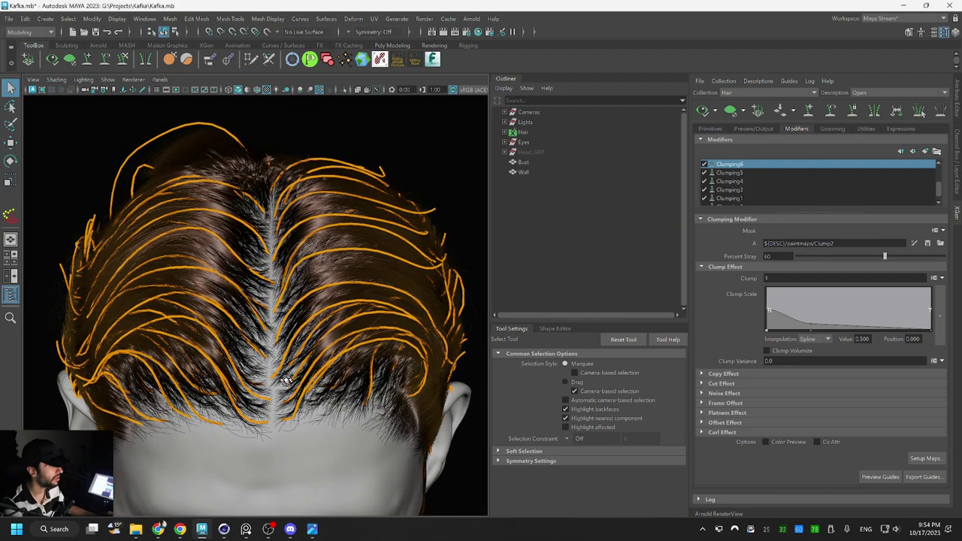
{"action": "left_click_drag", "start_coordinate": [286, 379], "coordinate": [285, 361], "text": "alt"}
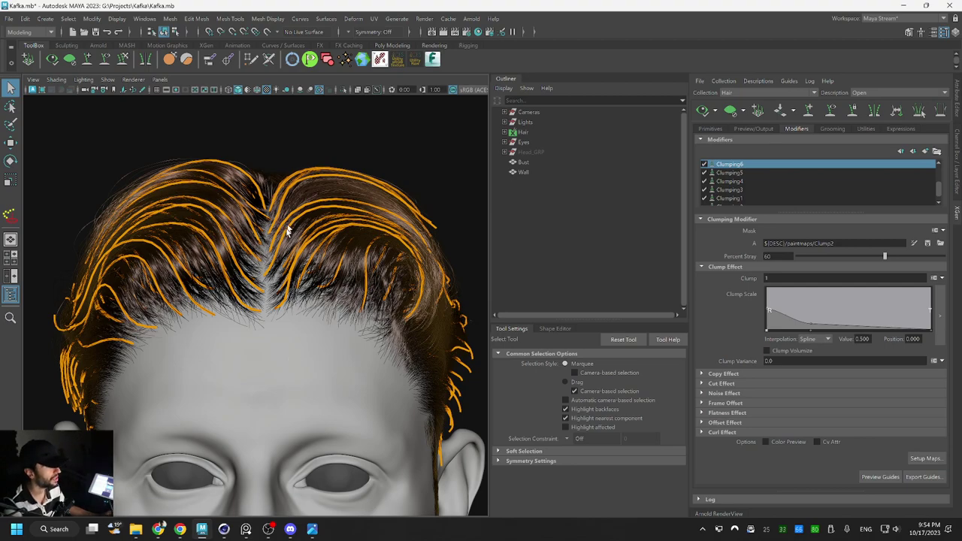
{"action": "left_click_drag", "start_coordinate": [286, 231], "coordinate": [247, 281], "text": "alt"}
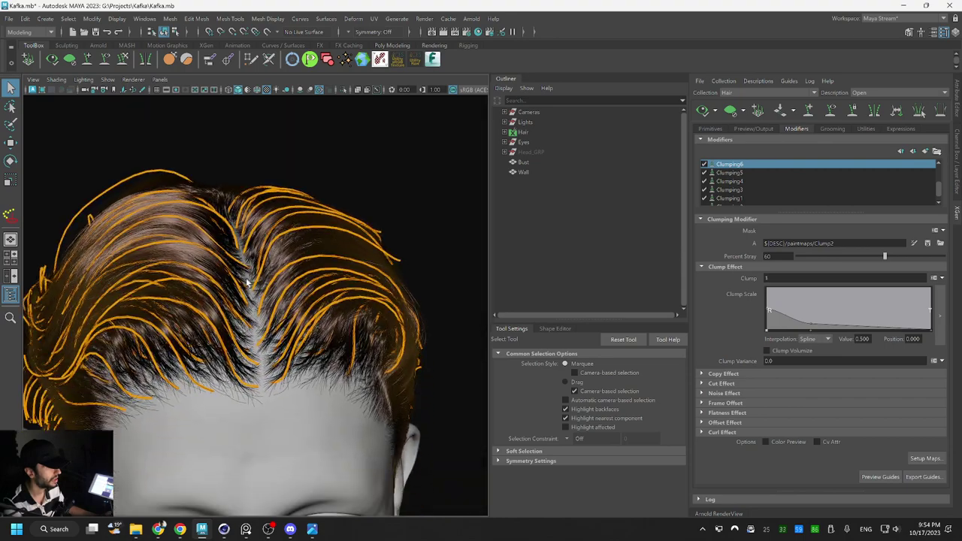
{"action": "scroll", "coordinate": [252, 275], "scroll_direction": "down", "scroll_amount": 3}
{"action": "scroll", "coordinate": [291, 300], "scroll_direction": "up", "scroll_amount": 4}
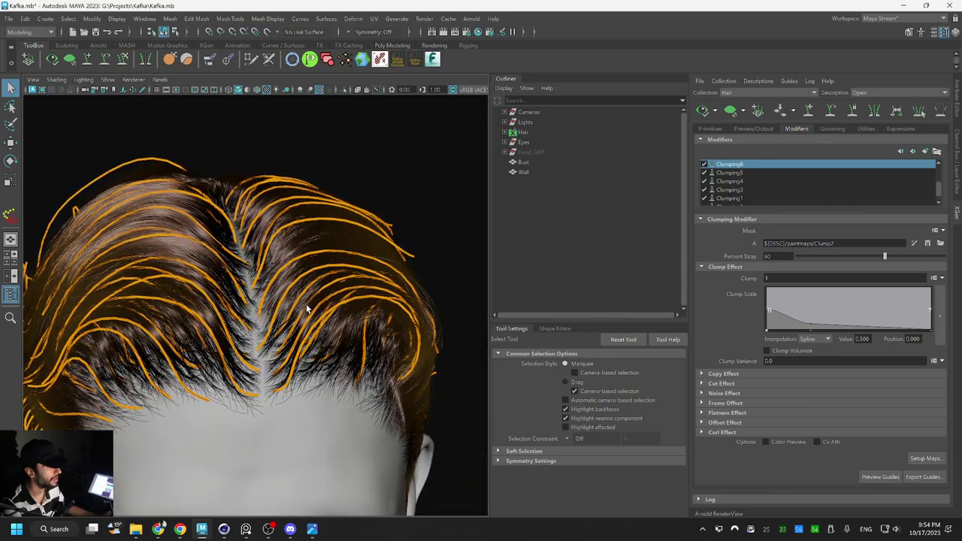
{"action": "mouse_move", "coordinate": [312, 314]}
{"action": "left_mouse_down", "text": "alt"}
{"action": "mouse_move", "coordinate": [276, 323]}
{"action": "mouse_move", "coordinate": [306, 314]}
{"action": "left_mouse_up", "text": "alt"}
{"action": "right_click_drag", "start_coordinate": [305, 314], "coordinate": [283, 286], "text": "alt"}
{"action": "left_click_drag", "start_coordinate": [283, 285], "coordinate": [290, 454], "text": "alt"}
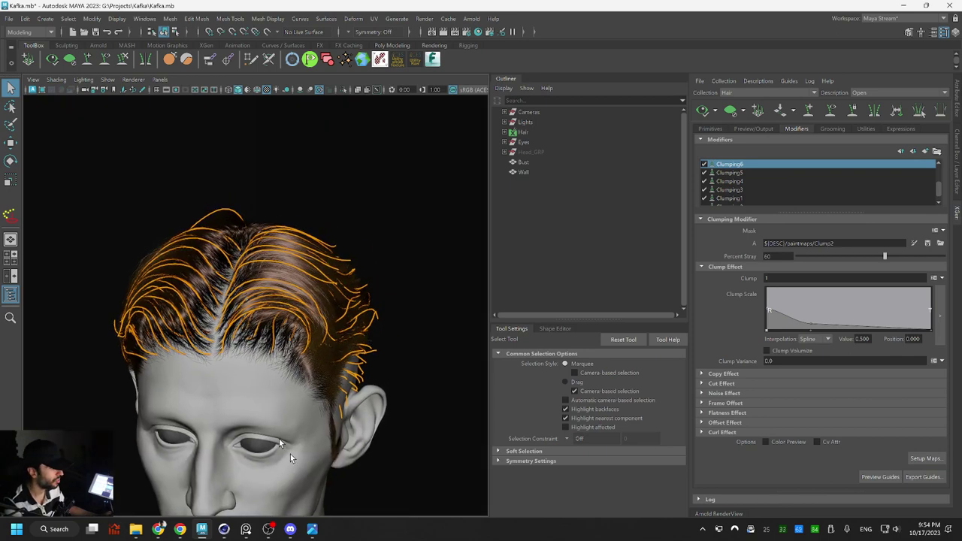
Bring up the reference portrait photo and clear the XGen preview, leaving only the guides on the head
{"action": "left_click", "coordinate": [246, 529]}
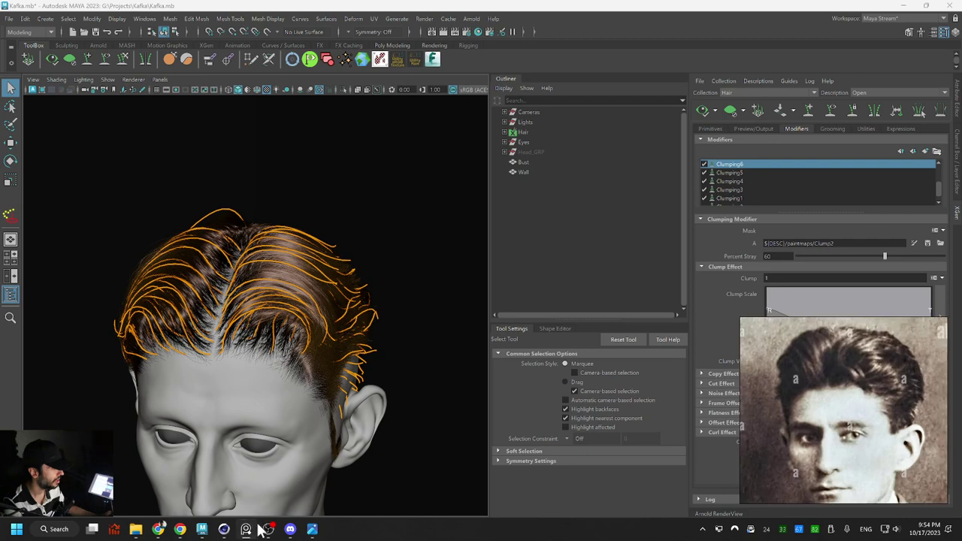
{"action": "left_click_drag", "start_coordinate": [277, 293], "coordinate": [323, 294], "text": "alt"}
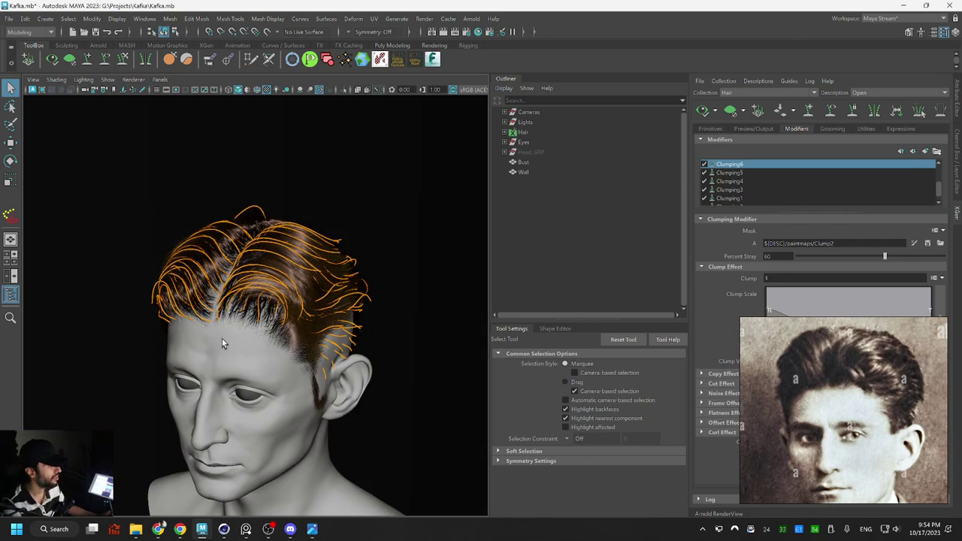
{"action": "left_click", "coordinate": [69, 59]}
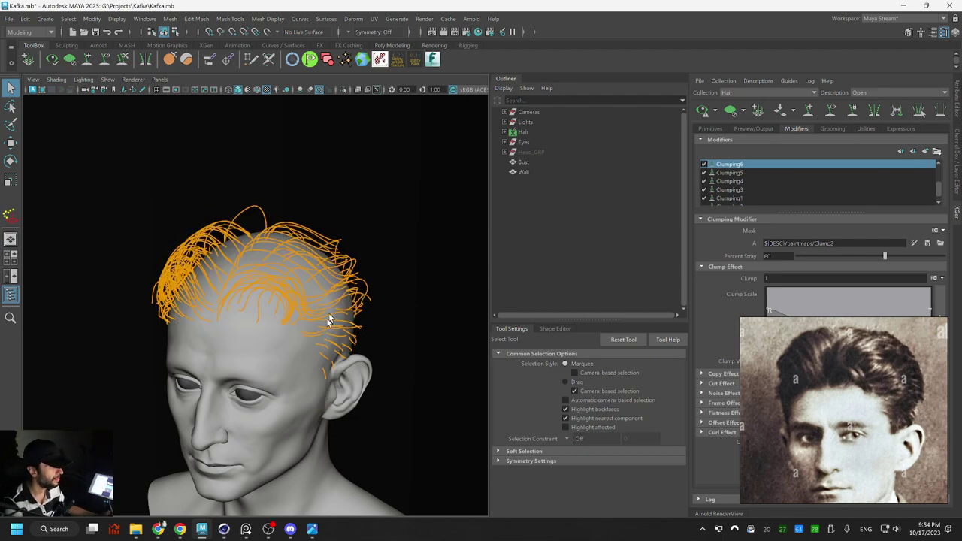
Shorten the foremost short guide on the left temple with Scale, and sculpt it to slope back and down along the head
{"action": "right_click_drag", "start_coordinate": [329, 317], "coordinate": [318, 381], "text": "alt"}
{"action": "middle_click_drag", "start_coordinate": [318, 382], "coordinate": [320, 306], "text": "alt"}
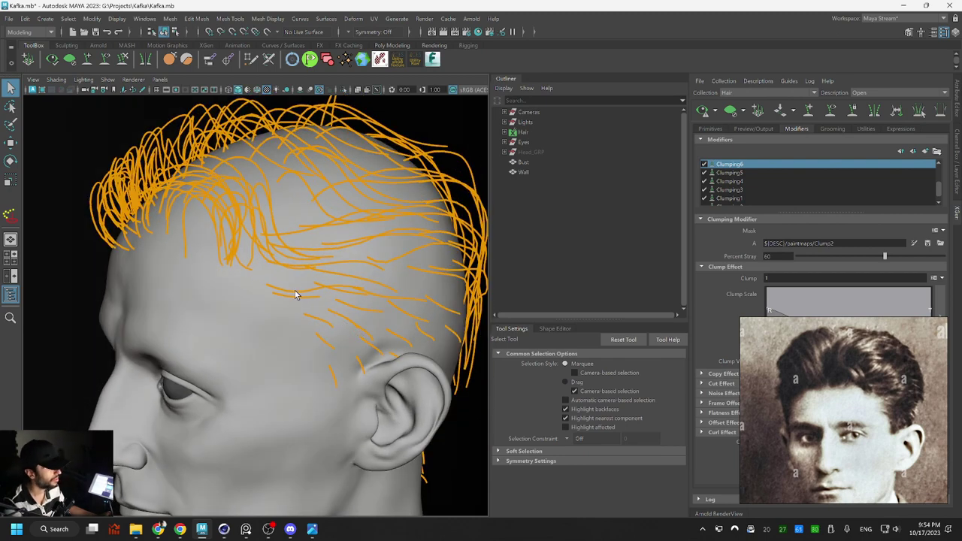
{"action": "left_click", "coordinate": [300, 293]}
{"action": "key", "text": "r"}
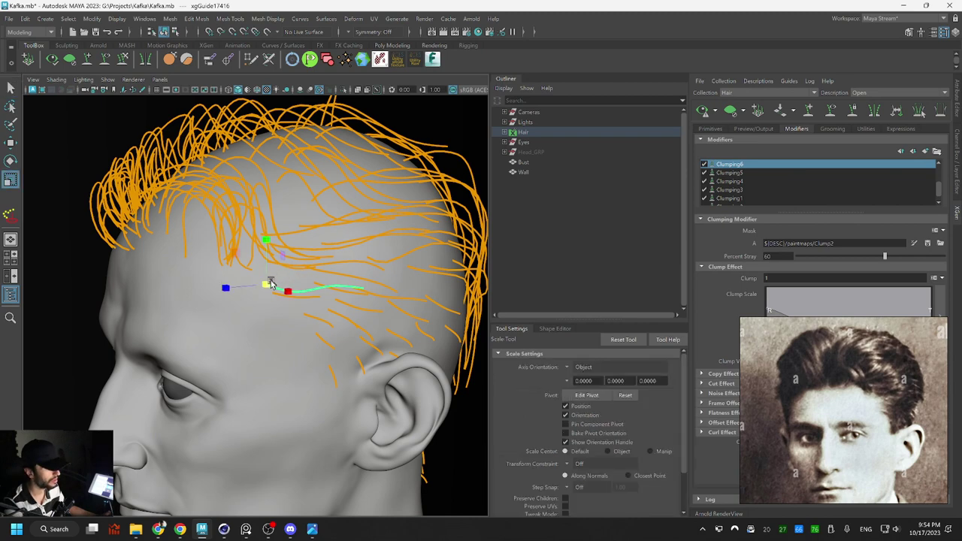
{"action": "mouse_move", "coordinate": [267, 282]}
{"action": "left_mouse_down"}
{"action": "mouse_move", "coordinate": [257, 281]}
{"action": "mouse_move", "coordinate": [268, 282]}
{"action": "left_mouse_up"}
{"action": "scroll", "coordinate": [324, 302], "scroll_direction": "down", "scroll_amount": 1}
{"action": "left_click_drag", "start_coordinate": [326, 303], "coordinate": [293, 289], "text": "alt"}
{"action": "left_click", "coordinate": [120, 62]}
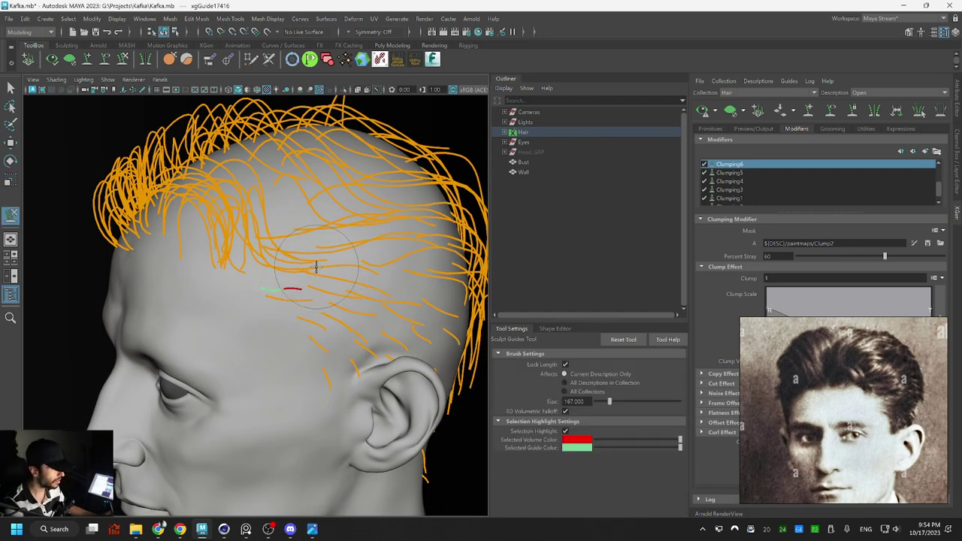
{"action": "mouse_move", "coordinate": [315, 269]}
{"action": "left_mouse_down"}
{"action": "mouse_move", "coordinate": [309, 294]}
{"action": "mouse_move", "coordinate": [451, 314]}
{"action": "left_mouse_up"}
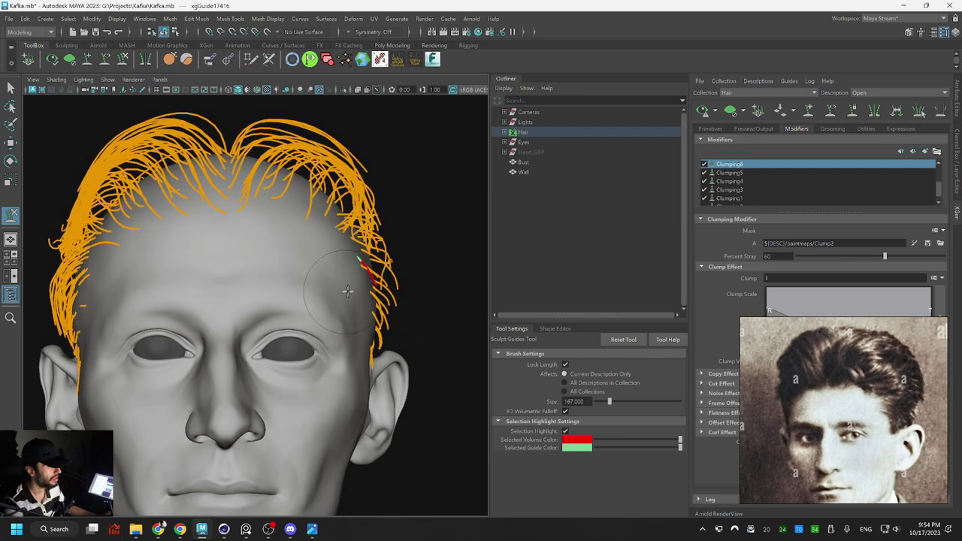
{"action": "mouse_move", "coordinate": [354, 286]}
{"action": "left_mouse_down", "text": "alt"}
{"action": "mouse_move", "coordinate": [343, 350]}
{"action": "mouse_move", "coordinate": [322, 301]}
{"action": "left_mouse_up", "text": "alt"}
{"action": "left_click_drag", "start_coordinate": [367, 340], "coordinate": [347, 324], "text": "alt"}
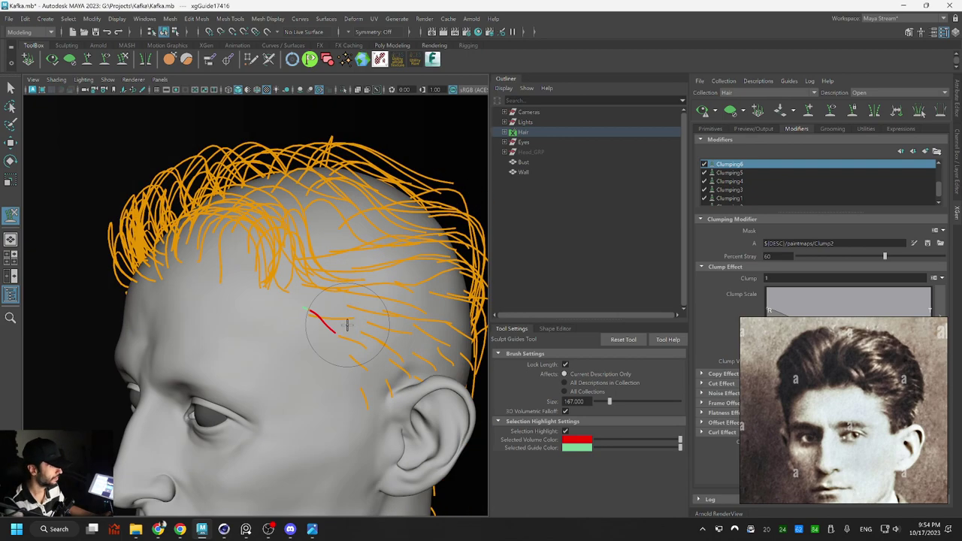
Sculpt the guide just below the foremost temple guide diagonally down toward the ear, keeping it close to the scalp
{"action": "key", "text": "q"}
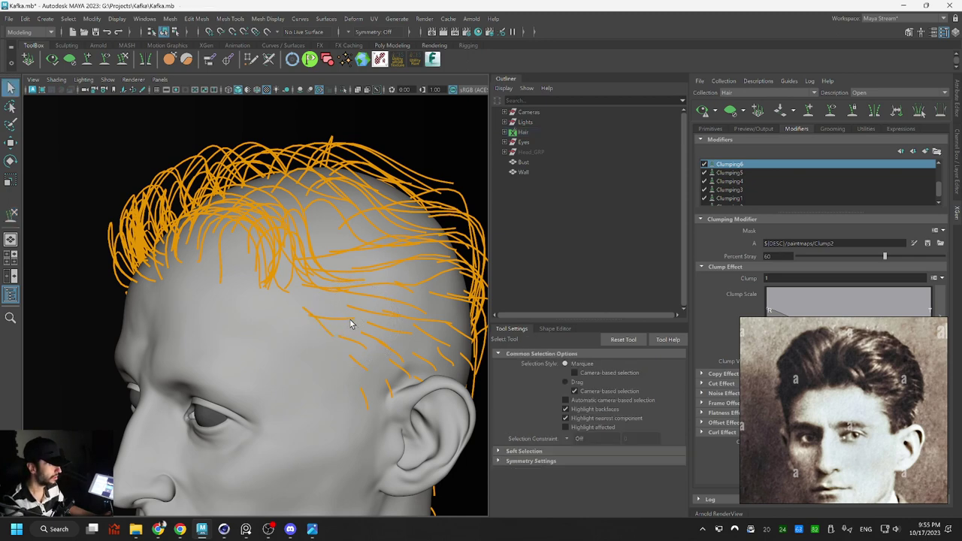
{"action": "left_click", "coordinate": [349, 320]}
{"action": "key", "text": "y"}
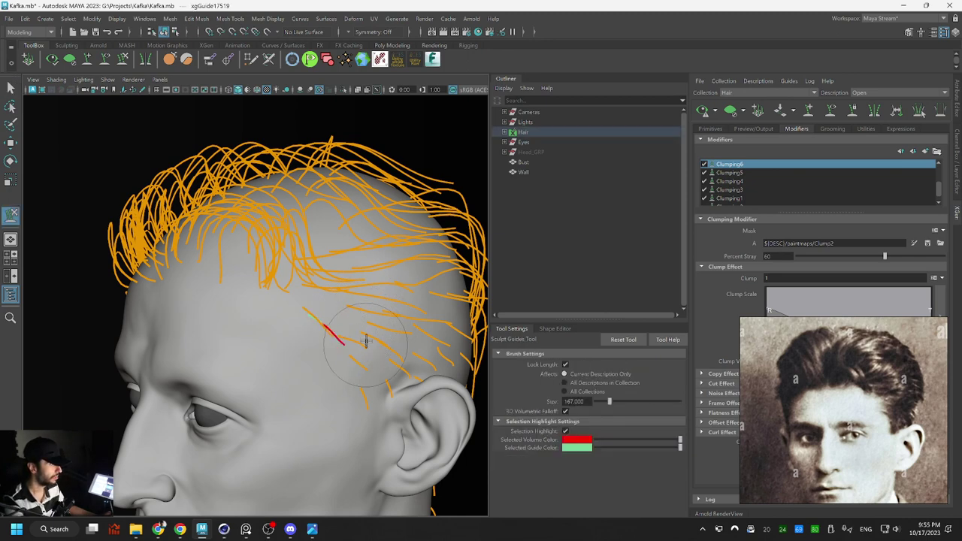
{"action": "mouse_move", "coordinate": [397, 315]}
{"action": "left_mouse_down", "text": "alt"}
{"action": "mouse_move", "coordinate": [414, 322]}
{"action": "mouse_move", "coordinate": [362, 320]}
{"action": "mouse_move", "coordinate": [322, 390]}
{"action": "mouse_move", "coordinate": [322, 369]}
{"action": "mouse_move", "coordinate": [333, 383]}
{"action": "mouse_move", "coordinate": [339, 366]}
{"action": "left_mouse_up", "text": "alt"}
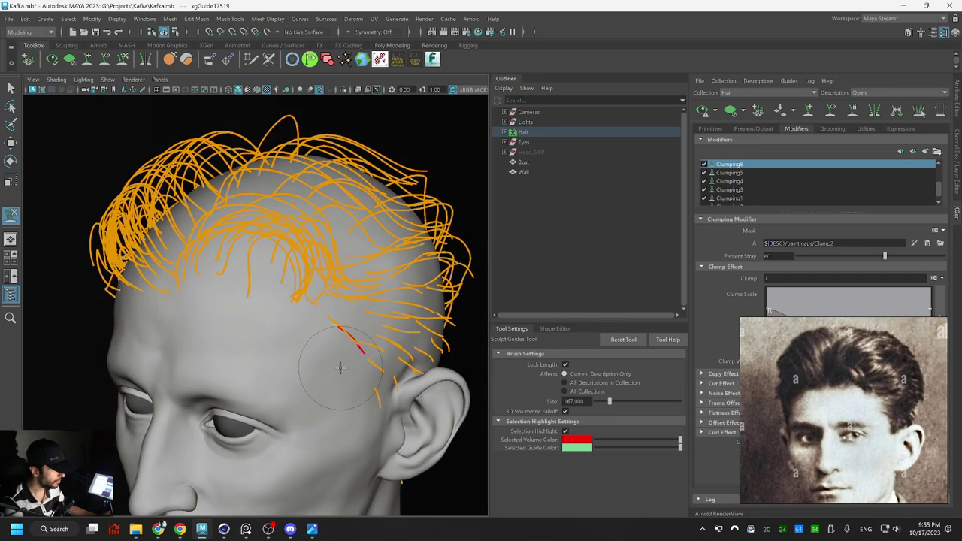
{"action": "middle_click_drag", "start_coordinate": [330, 373], "coordinate": [307, 360], "text": "alt"}
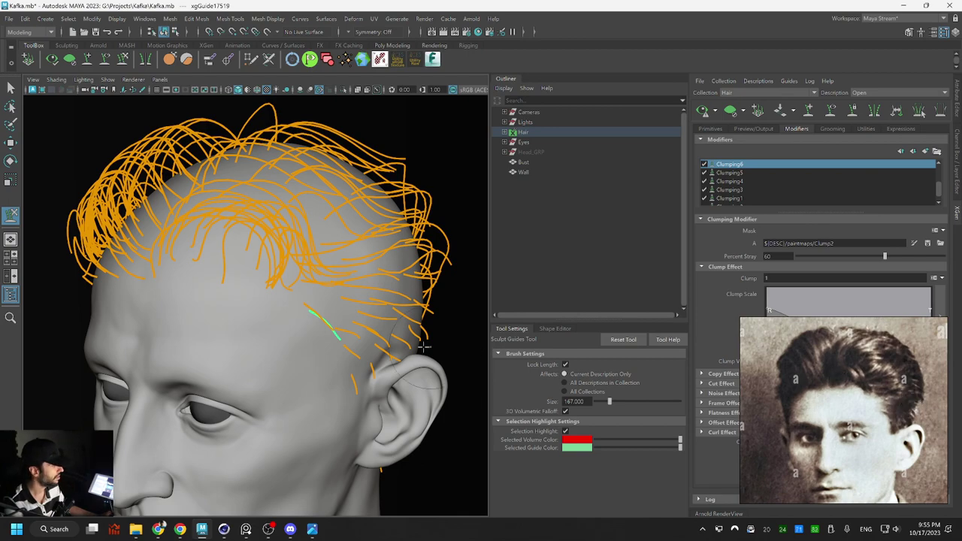
{"action": "left_click_drag", "start_coordinate": [424, 345], "coordinate": [378, 337], "text": "alt"}
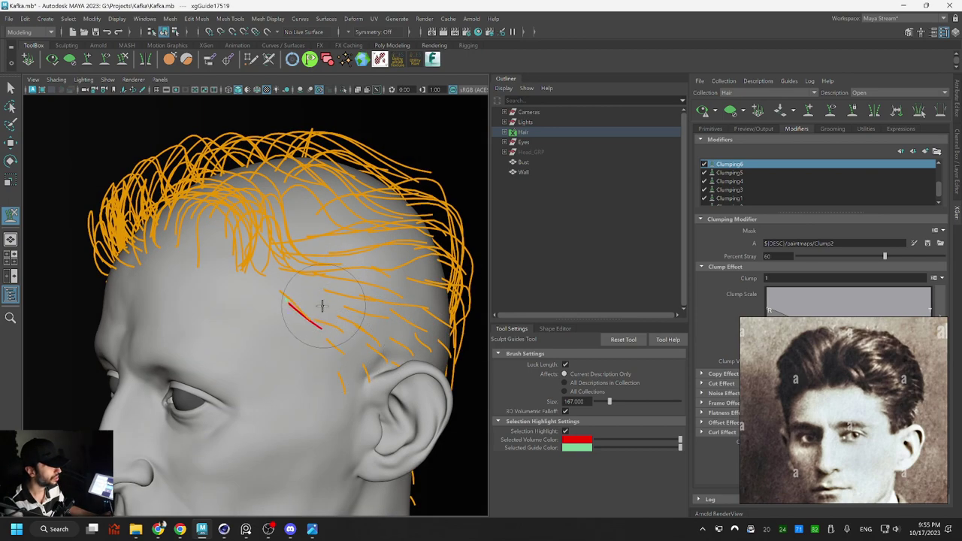
{"action": "right_click_drag", "start_coordinate": [314, 296], "coordinate": [392, 301], "text": "alt"}
{"action": "mouse_move", "coordinate": [393, 300]}
{"action": "left_mouse_down", "text": "alt"}
{"action": "mouse_move", "coordinate": [433, 307]}
{"action": "mouse_move", "coordinate": [384, 299]}
{"action": "mouse_move", "coordinate": [393, 326]}
{"action": "mouse_move", "coordinate": [333, 308]}
{"action": "left_mouse_up", "text": "alt"}
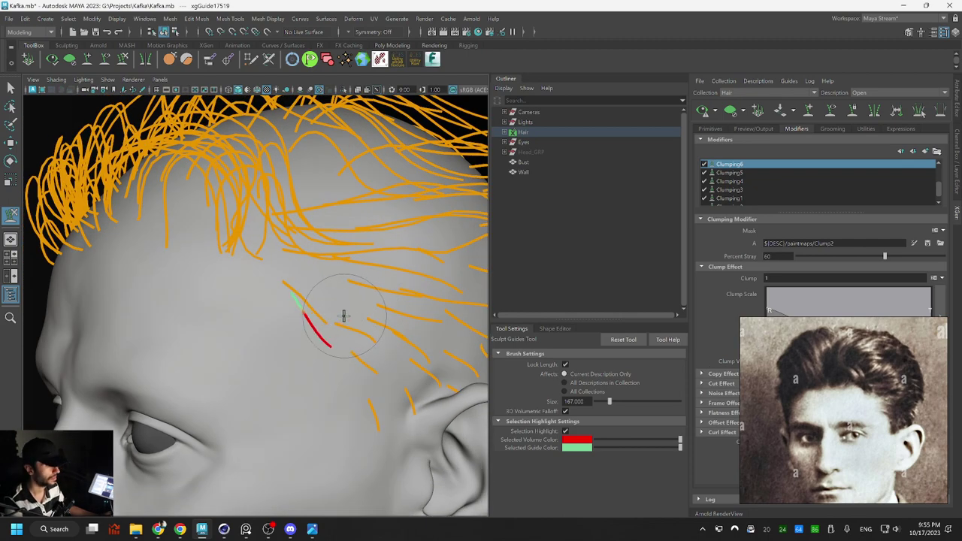
Scale down the two foremost left temple guides slightly, one after the other
{"action": "key", "text": "r"}
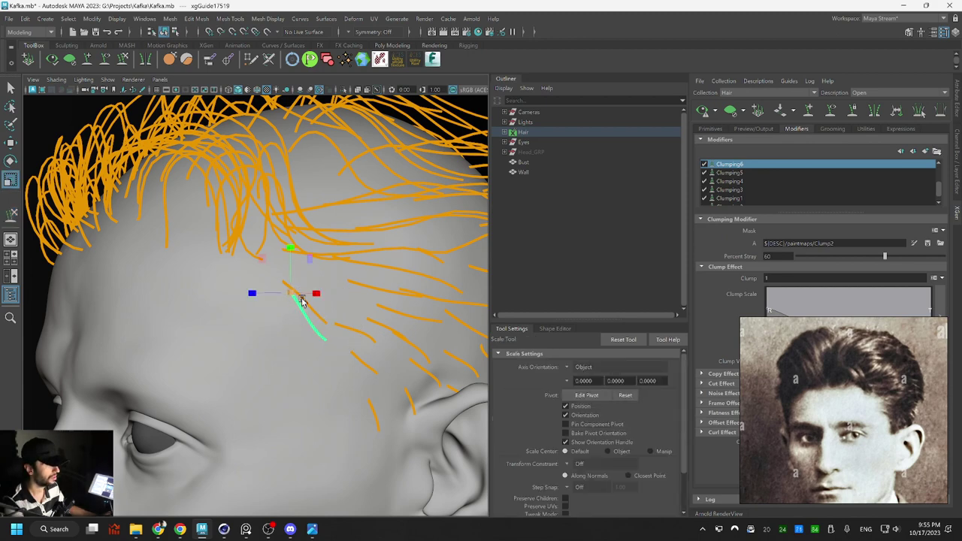
{"action": "key", "text": "q"}
{"action": "left_click", "coordinate": [304, 297]}
{"action": "key", "text": "r"}
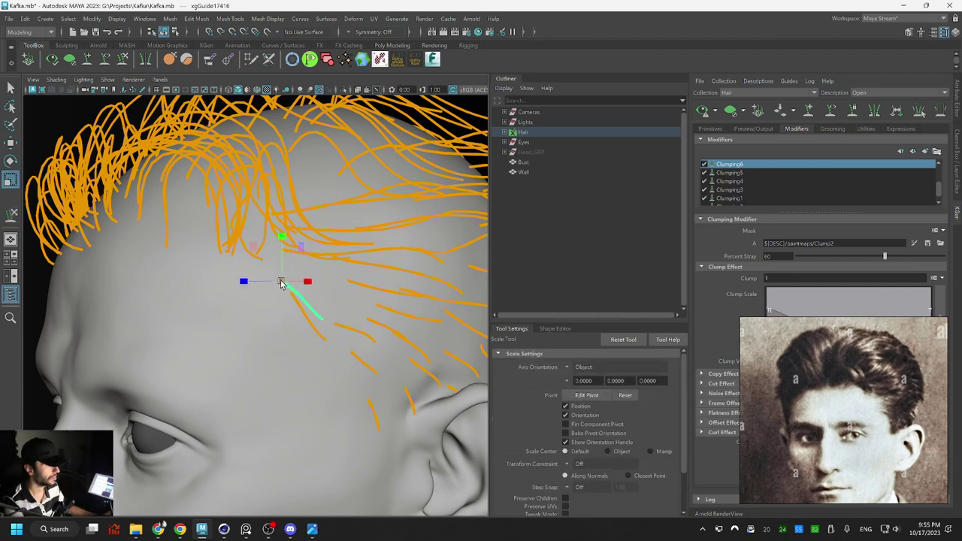
{"action": "key", "text": "q"}
Shorten the guide just above the front of the left ear and sculpt it to point downward
{"action": "left_click_drag", "start_coordinate": [386, 332], "coordinate": [307, 373], "text": "alt"}
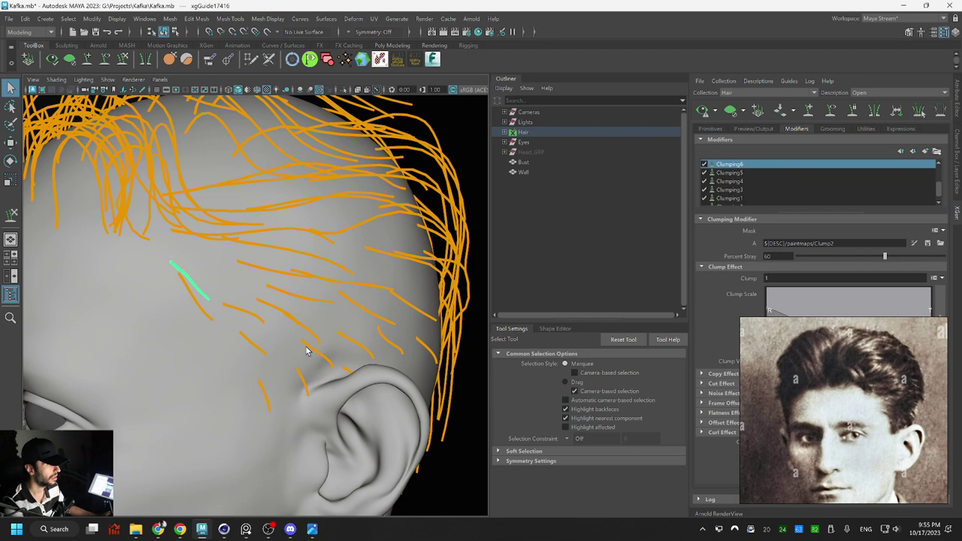
{"action": "left_click", "coordinate": [310, 353]}
{"action": "key", "text": "r"}
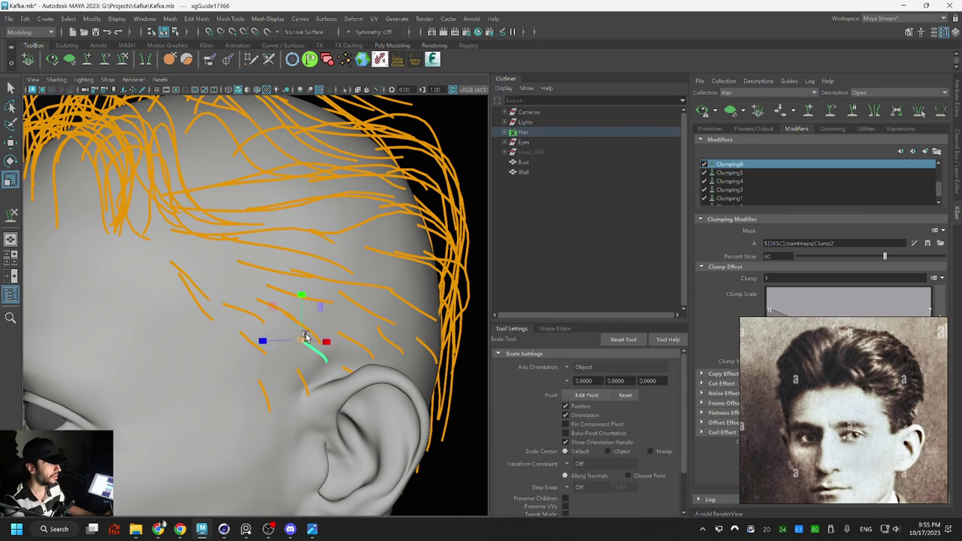
{"action": "left_click_drag", "start_coordinate": [303, 338], "coordinate": [315, 335]}
{"action": "key", "text": "y"}
{"action": "mouse_move", "coordinate": [348, 369]}
{"action": "left_mouse_down", "text": "alt"}
{"action": "mouse_move", "coordinate": [401, 384]}
{"action": "mouse_move", "coordinate": [376, 379]}
{"action": "mouse_move", "coordinate": [369, 423]}
{"action": "mouse_move", "coordinate": [298, 359]}
{"action": "mouse_move", "coordinate": [305, 301]}
{"action": "left_mouse_up", "text": "alt"}
{"action": "key", "text": "r"}
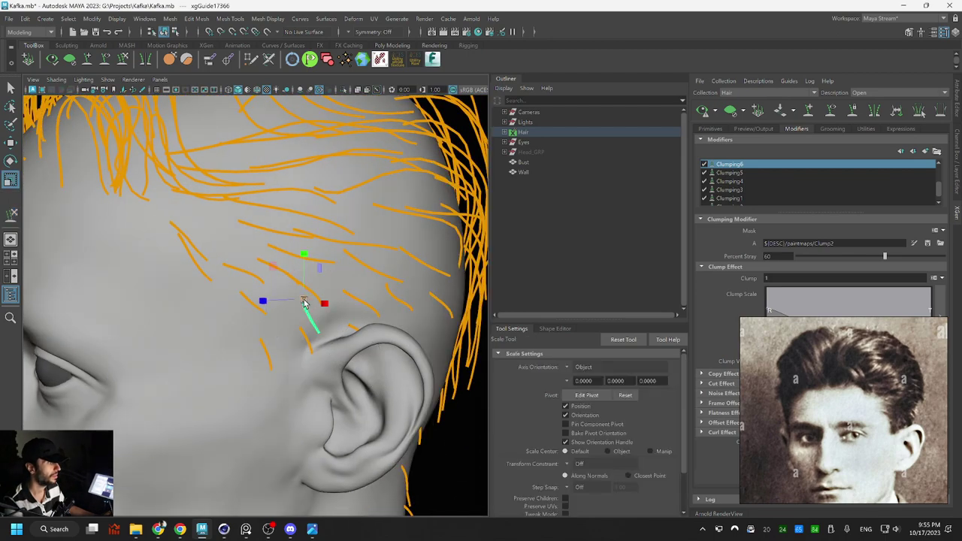
{"action": "key", "text": "q"}
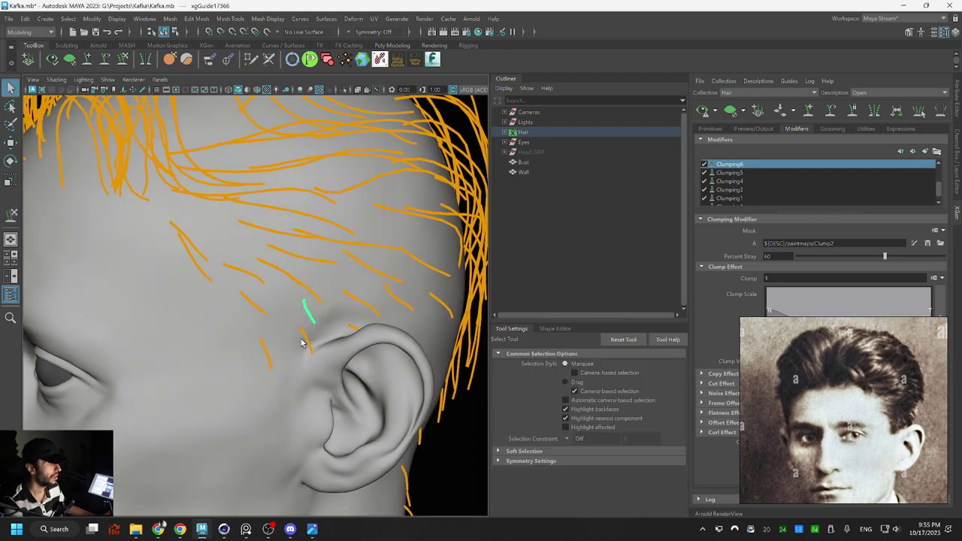
Scale down the guide at the ear's upper front edge and the lowest guide of the sideburn
{"action": "left_click", "coordinate": [302, 342]}
{"action": "key", "text": "r"}
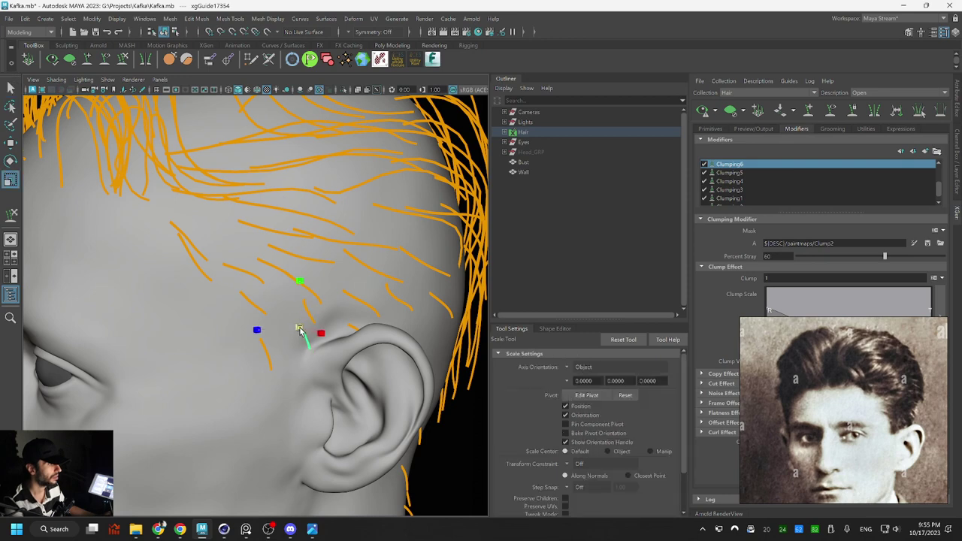
{"action": "key", "text": "q"}
{"action": "left_click", "coordinate": [265, 351]}
{"action": "key", "text": "r"}
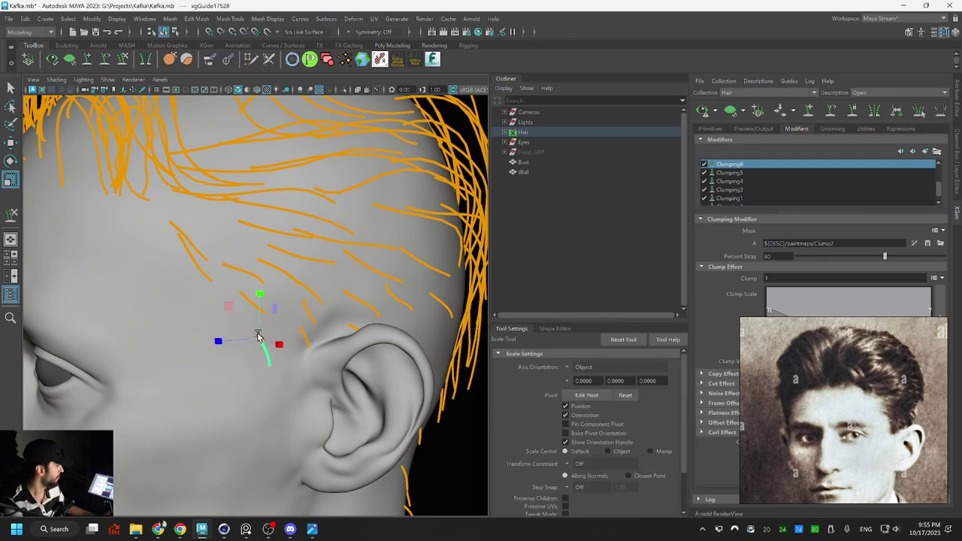
{"action": "key", "text": "q"}
Scale down the temple guide directly above the lowest sideburn guide
{"action": "left_click_drag", "start_coordinate": [275, 305], "coordinate": [273, 320], "text": "alt"}
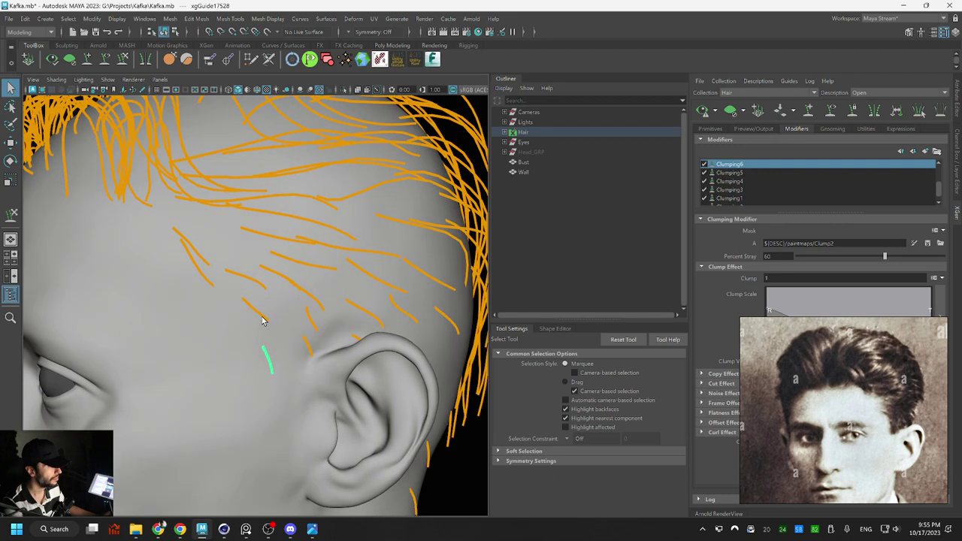
{"action": "left_click", "coordinate": [260, 318]}
{"action": "left_click", "coordinate": [253, 311]}
{"action": "key", "text": "r"}
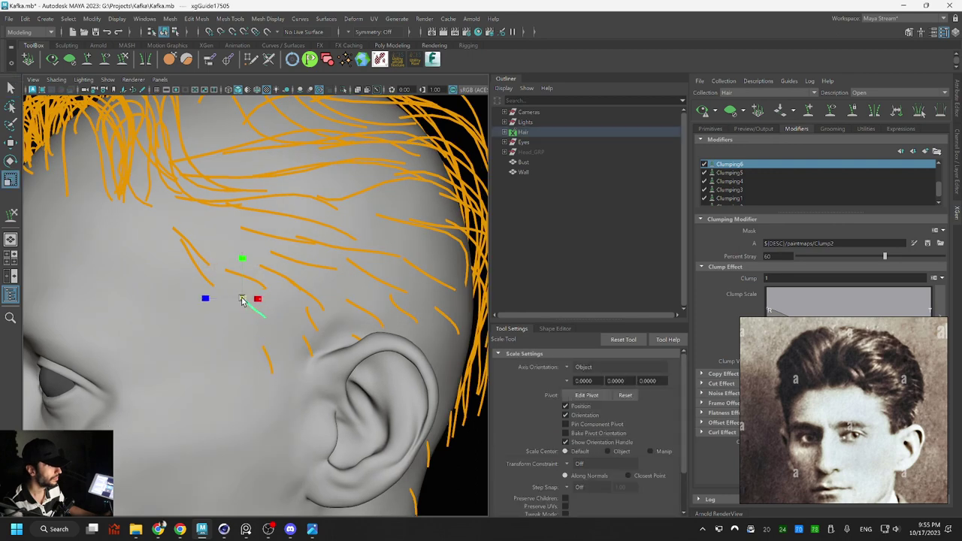
{"action": "key", "text": "q"}
Sculpt the longer guide above the front of the ear more steeply downward and shorten it with Scale
{"action": "left_click", "coordinate": [311, 318]}
{"action": "left_click", "coordinate": [312, 300]}
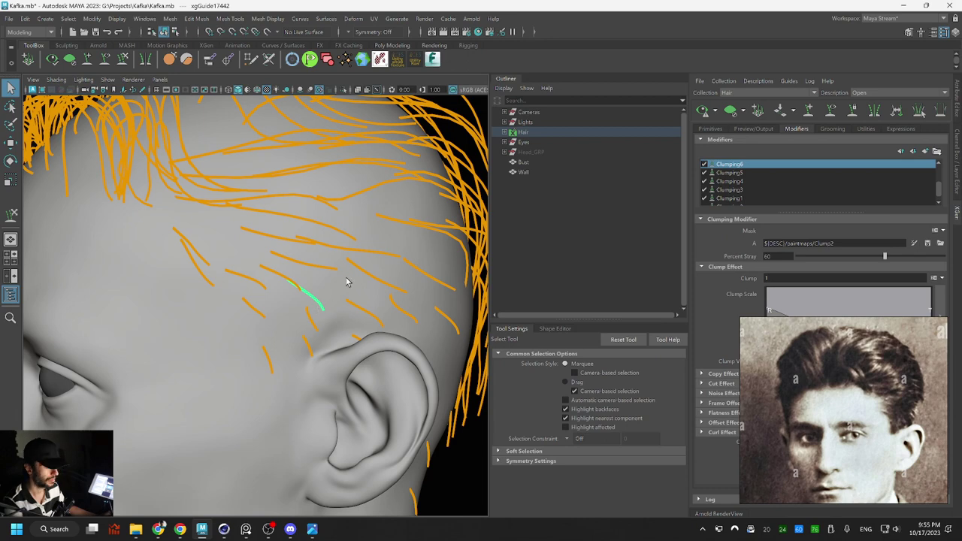
{"action": "key", "text": "y"}
{"action": "mouse_move", "coordinate": [330, 276]}
{"action": "left_mouse_down"}
{"action": "mouse_move", "coordinate": [326, 303]}
{"action": "mouse_move", "coordinate": [276, 282]}
{"action": "left_mouse_up"}
{"action": "key", "text": "r"}
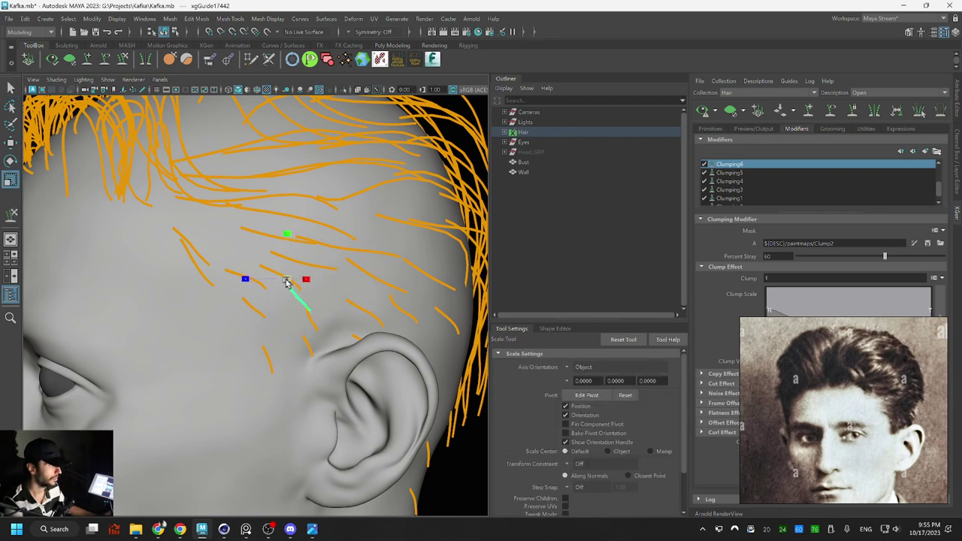
{"action": "key", "text": "q"}
Sculpt the short guide beside the last edited temple guide into a downward slant and shorten it with Scale
{"action": "left_click", "coordinate": [276, 279]}
{"action": "key", "text": "t"}
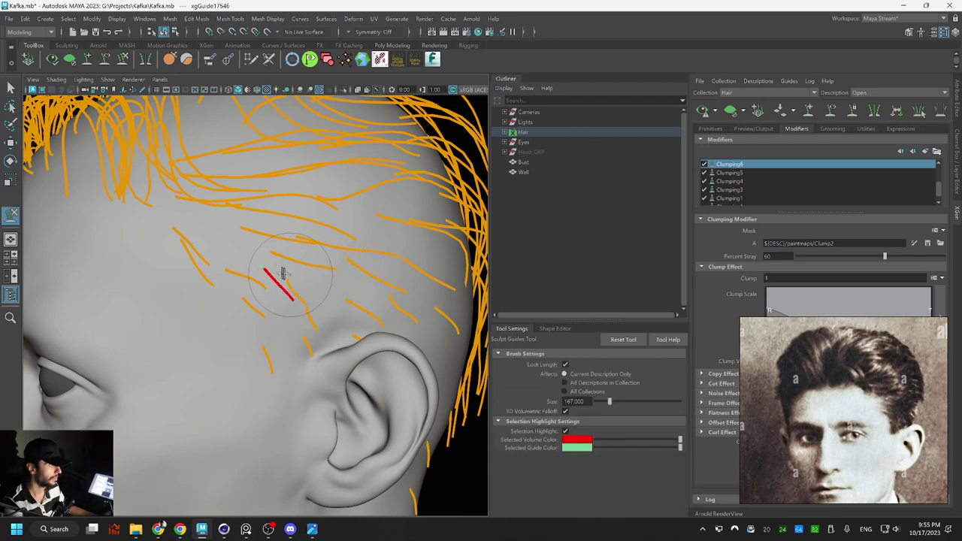
{"action": "key", "text": "r"}
{"action": "key", "text": "q"}
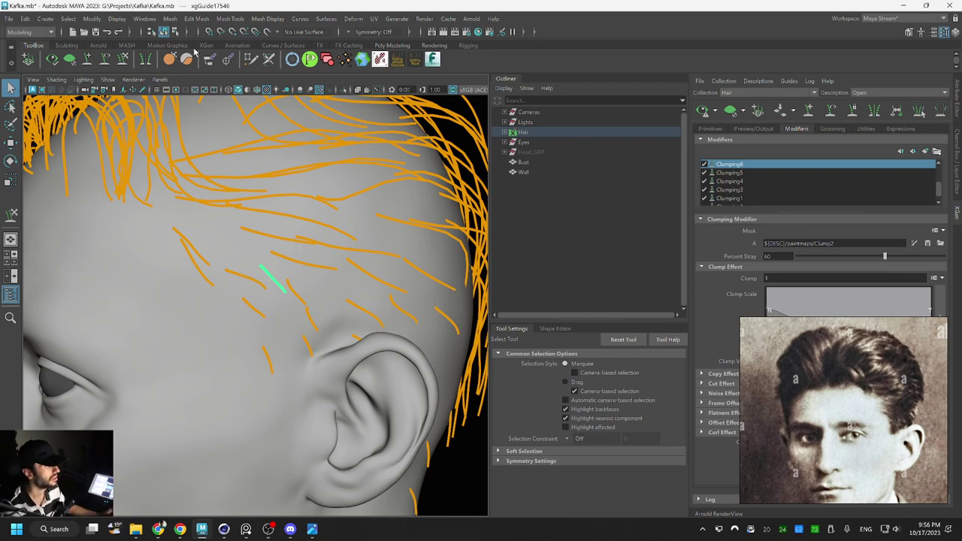
Shorten the near-horizontal guide just above the temple's short guides and sculpt it to slant downward
{"action": "left_click_drag", "start_coordinate": [253, 223], "coordinate": [279, 257], "text": "alt"}
{"action": "left_click", "coordinate": [286, 267]}
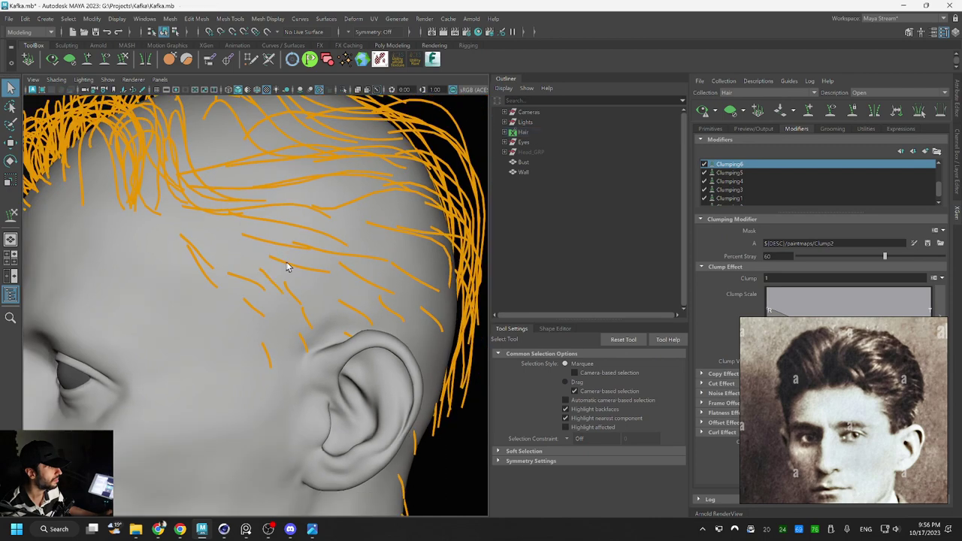
{"action": "left_click", "coordinate": [297, 271]}
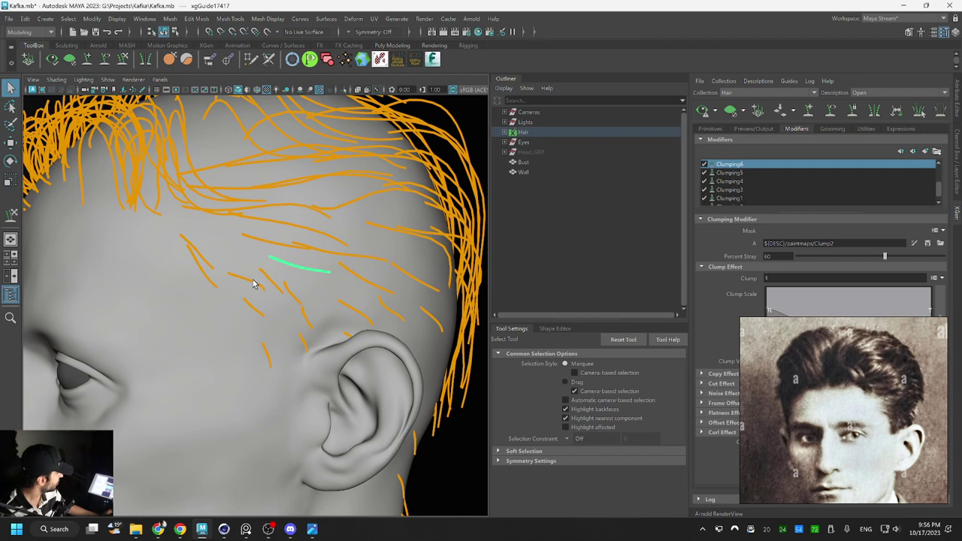
{"action": "key", "text": "r"}
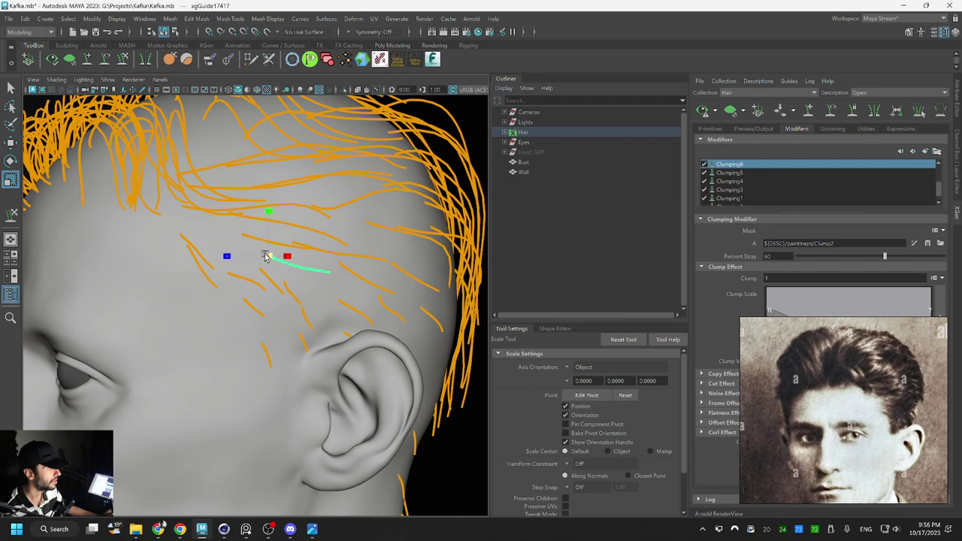
{"action": "left_click_drag", "start_coordinate": [262, 265], "coordinate": [255, 265]}
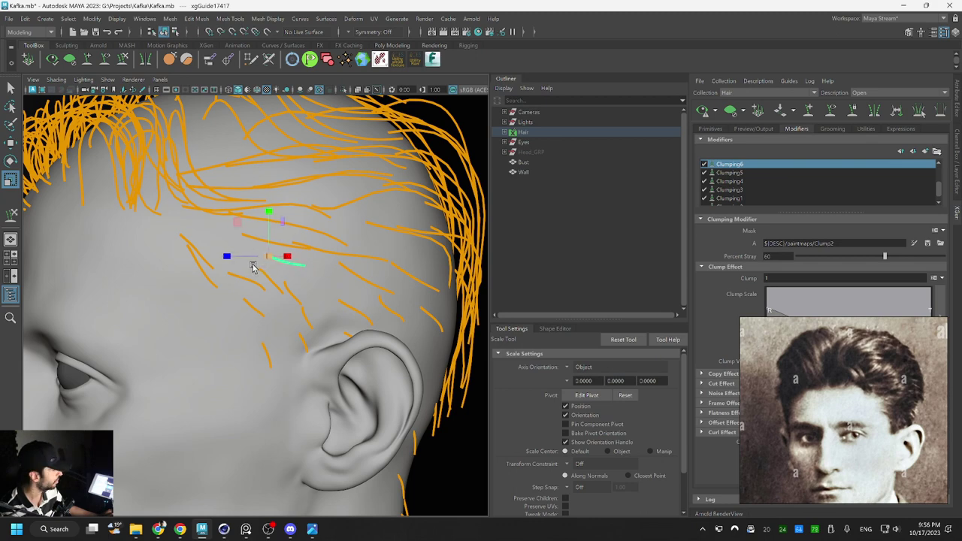
{"action": "key", "text": "y"}
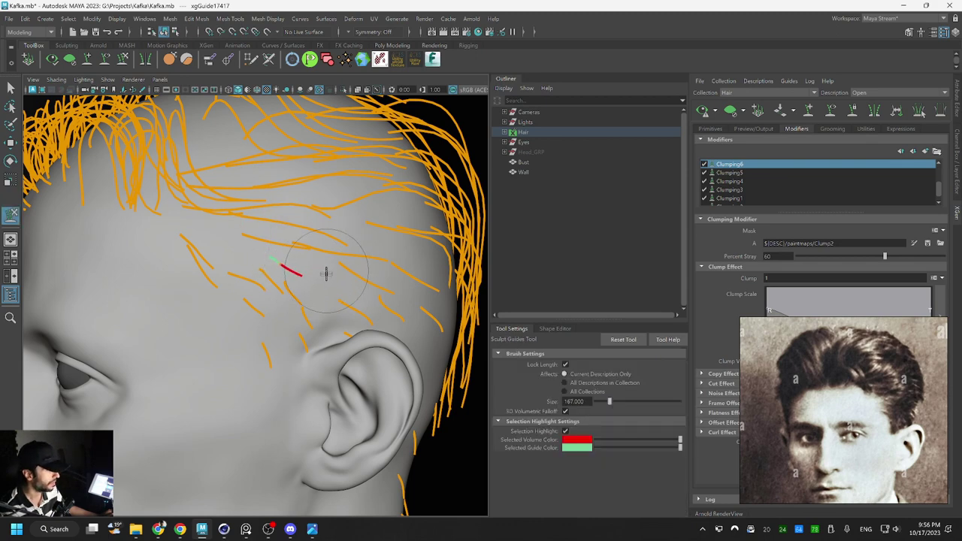
{"action": "mouse_move", "coordinate": [369, 290]}
{"action": "left_mouse_down", "text": "alt"}
{"action": "mouse_move", "coordinate": [393, 290]}
{"action": "mouse_move", "coordinate": [342, 286]}
{"action": "mouse_move", "coordinate": [333, 326]}
{"action": "mouse_move", "coordinate": [326, 279]}
{"action": "mouse_move", "coordinate": [358, 311]}
{"action": "mouse_move", "coordinate": [300, 285]}
{"action": "mouse_move", "coordinate": [313, 316]}
{"action": "left_mouse_up", "text": "alt"}
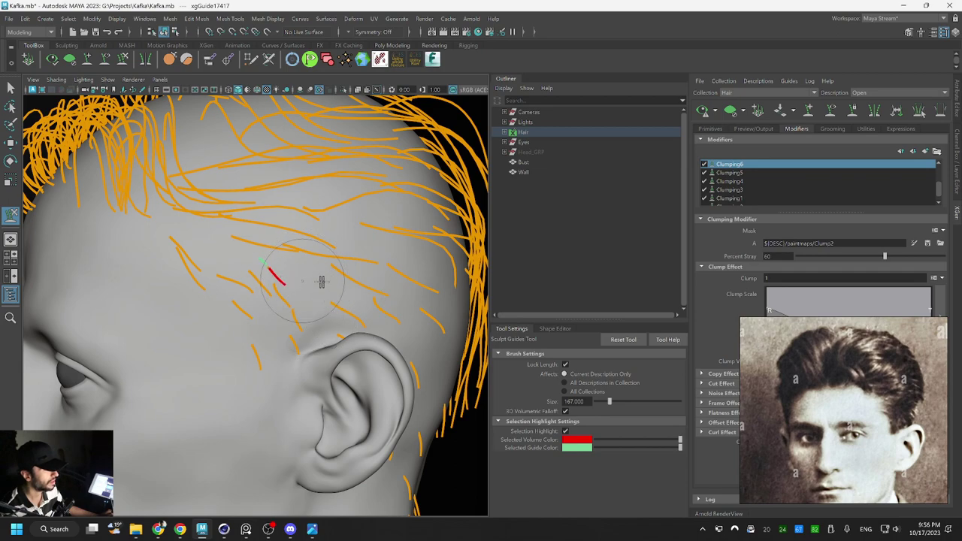
{"action": "mouse_move", "coordinate": [322, 278]}
{"action": "left_mouse_down", "text": "alt"}
{"action": "mouse_move", "coordinate": [393, 292]}
{"action": "mouse_move", "coordinate": [340, 257]}
{"action": "mouse_move", "coordinate": [382, 290]}
{"action": "mouse_move", "coordinate": [354, 300]}
{"action": "mouse_move", "coordinate": [362, 292]}
{"action": "mouse_move", "coordinate": [396, 310]}
{"action": "mouse_move", "coordinate": [376, 324]}
{"action": "left_mouse_up", "text": "alt"}
{"action": "key", "text": "r"}
{"action": "key", "text": "q"}
Sculpt the longer guide above the ear steeply downward and shorten it with Scale
{"action": "left_click", "coordinate": [365, 291]}
{"action": "left_click", "coordinate": [370, 290]}
{"action": "key", "text": "y"}
{"action": "key", "text": "r"}
{"action": "left_click_drag", "start_coordinate": [336, 268], "coordinate": [324, 268]}
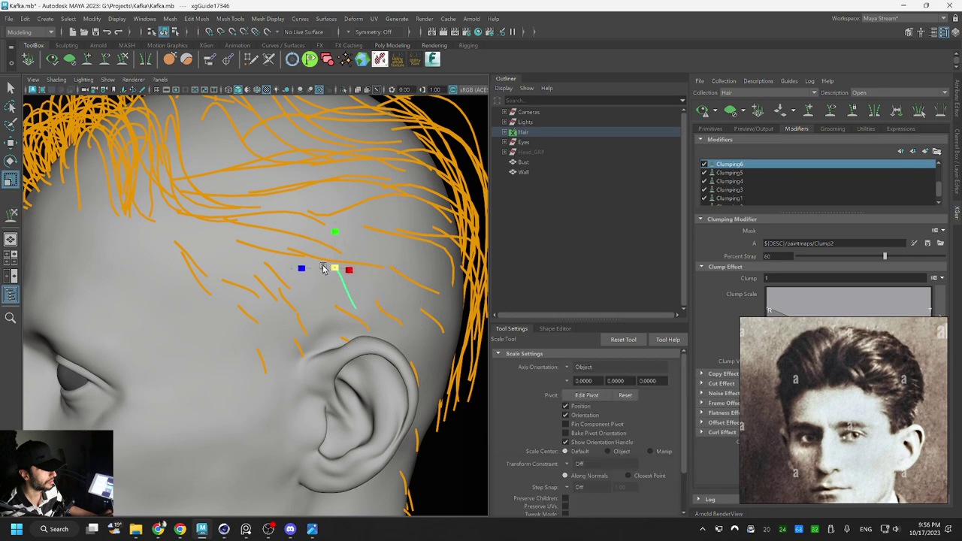
Sculpt the guide directly above the ear more steeply downward and scale it down
{"action": "key", "text": "q"}
{"action": "left_click", "coordinate": [349, 319]}
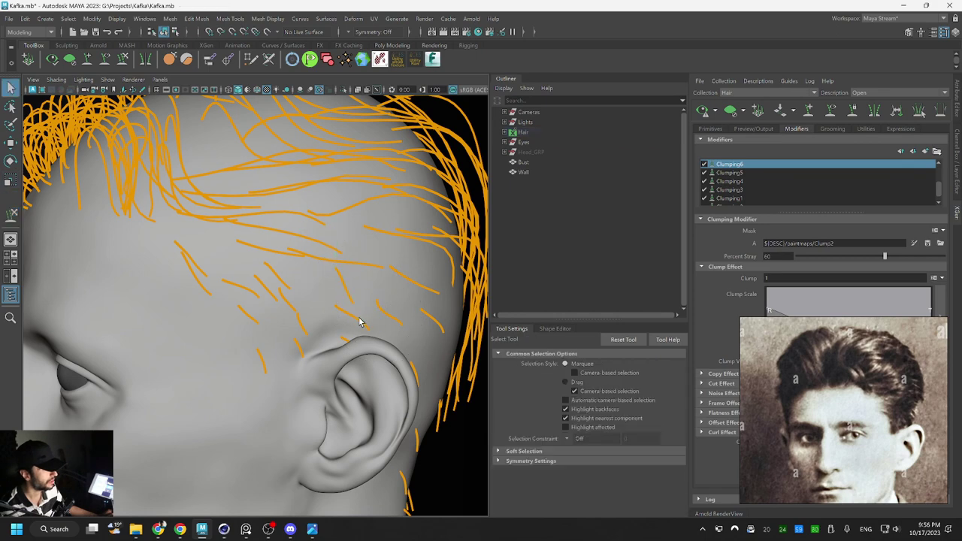
{"action": "left_click", "coordinate": [359, 323]}
{"action": "key", "text": "y"}
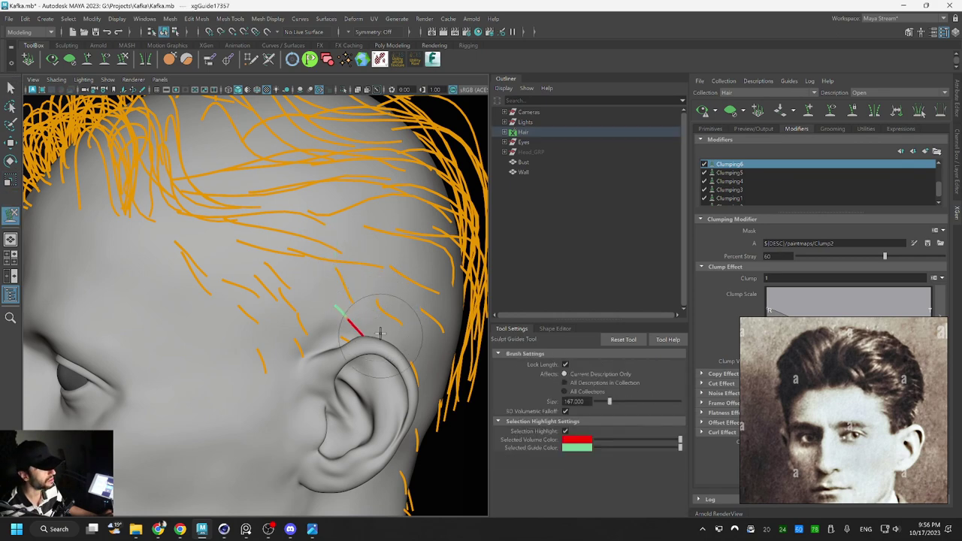
{"action": "key", "text": "r"}
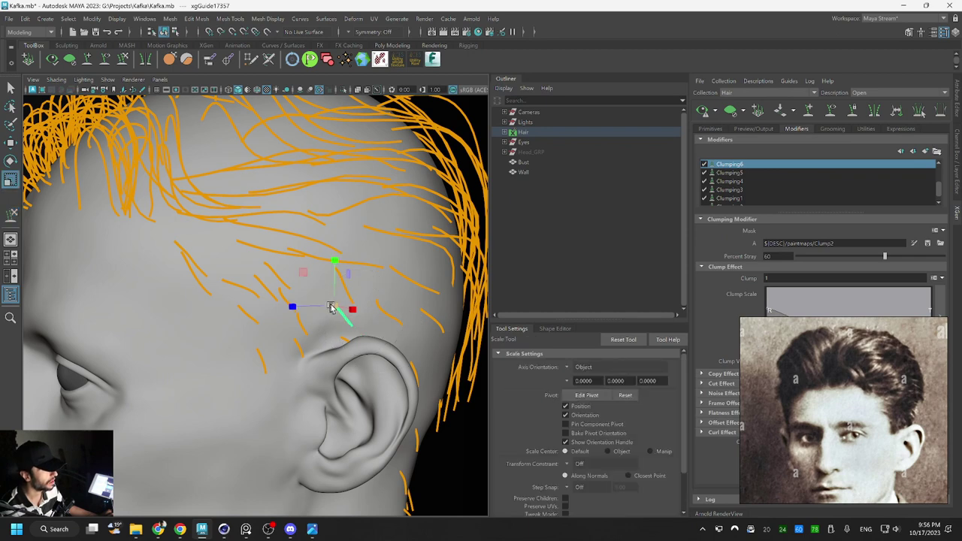
Scale down the small guide at the top edge of the ear and sculpt it to lie along the scalp
{"action": "key", "text": "q"}
{"action": "left_click", "coordinate": [362, 335]}
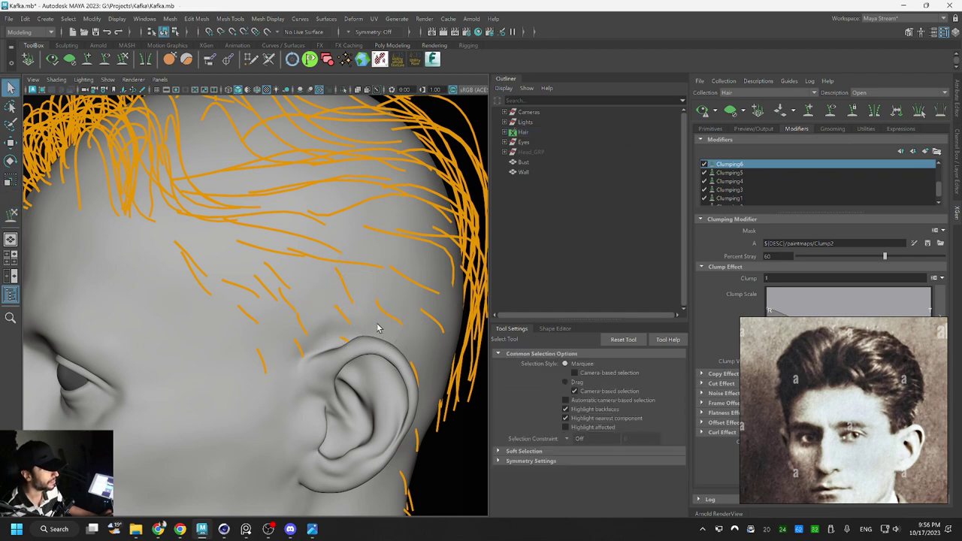
{"action": "left_click_drag", "start_coordinate": [378, 328], "coordinate": [351, 332], "text": "alt"}
{"action": "left_click", "coordinate": [367, 344]}
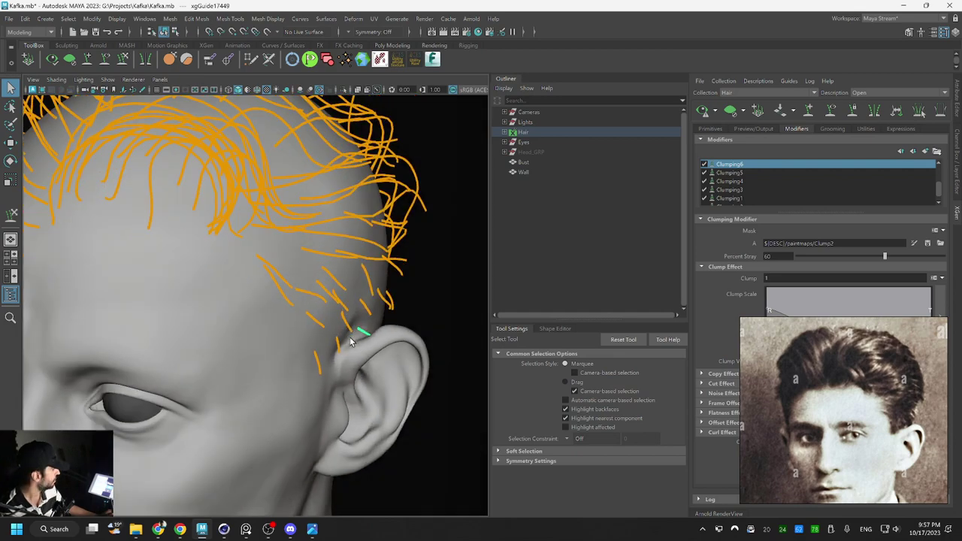
{"action": "left_click_drag", "start_coordinate": [394, 352], "coordinate": [276, 334], "text": "alt"}
{"action": "key", "text": "r"}
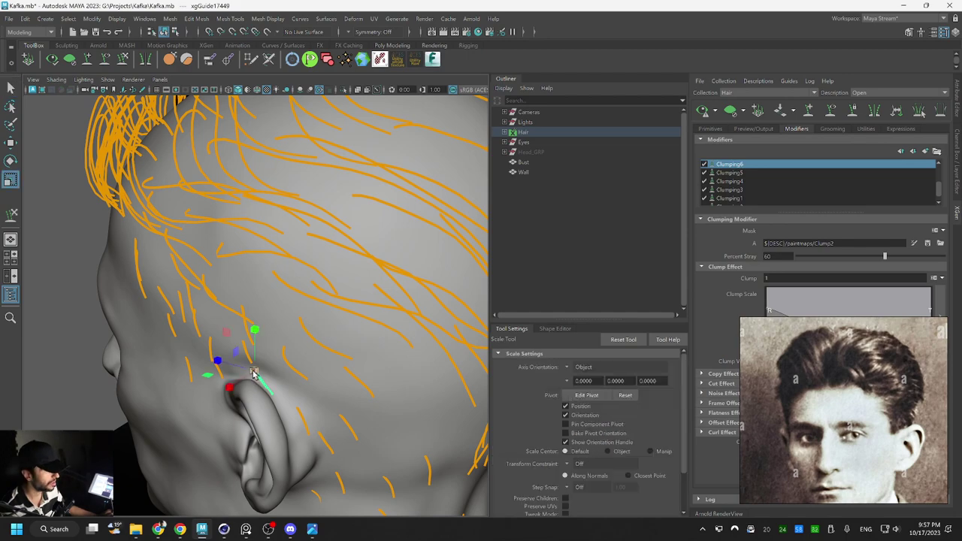
{"action": "mouse_move", "coordinate": [306, 378]}
{"action": "left_mouse_down", "text": "alt"}
{"action": "mouse_move", "coordinate": [352, 384]}
{"action": "mouse_move", "coordinate": [338, 359]}
{"action": "mouse_move", "coordinate": [365, 369]}
{"action": "mouse_move", "coordinate": [344, 386]}
{"action": "left_mouse_up", "text": "alt"}
{"action": "key", "text": "y"}
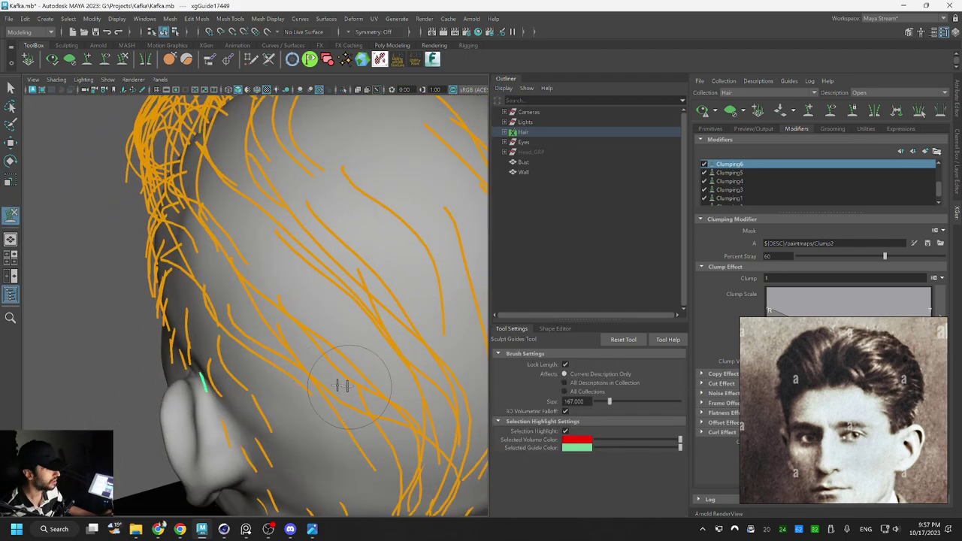
{"action": "left_click_drag", "start_coordinate": [233, 387], "coordinate": [349, 386], "text": "alt"}
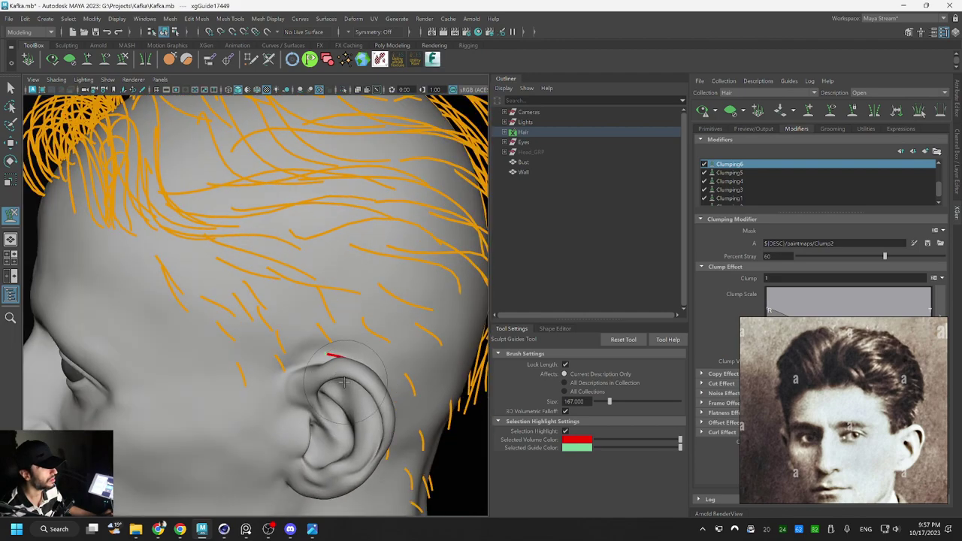
{"action": "left_click_drag", "start_coordinate": [376, 354], "coordinate": [375, 340], "text": "alt"}
{"action": "key", "text": "r"}
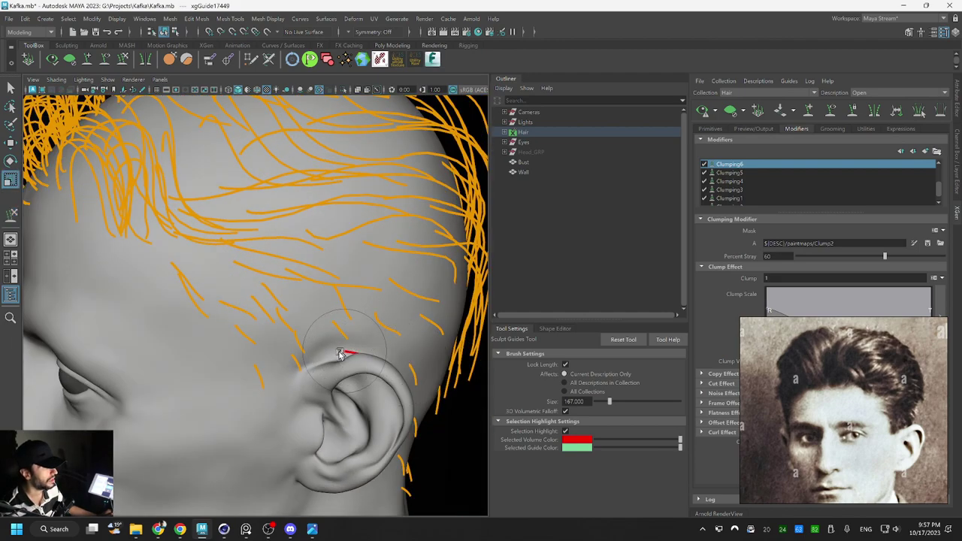
{"action": "key", "text": "q"}
Shorten the curved guide in the middle of the temple and sculpt it to slant downward
{"action": "left_click_drag", "start_coordinate": [395, 333], "coordinate": [354, 369], "text": "alt"}
{"action": "left_click_drag", "start_coordinate": [247, 343], "coordinate": [339, 346], "text": "alt"}
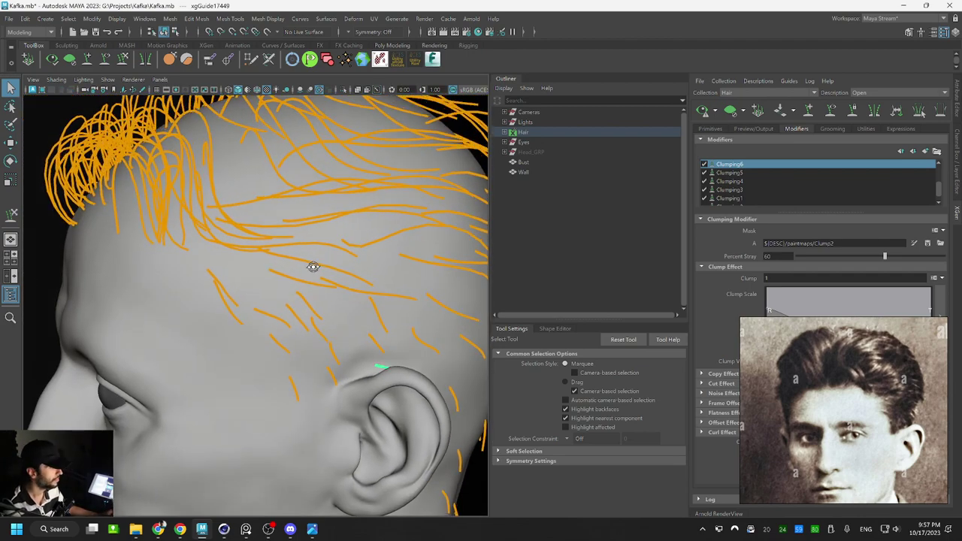
{"action": "left_click", "coordinate": [279, 311]}
{"action": "key", "text": "w"}
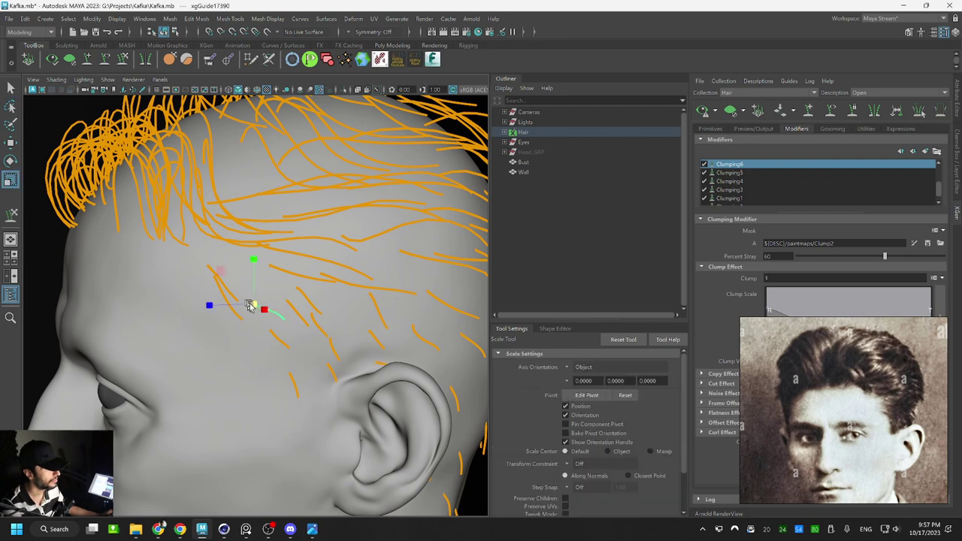
{"action": "key", "text": "y"}
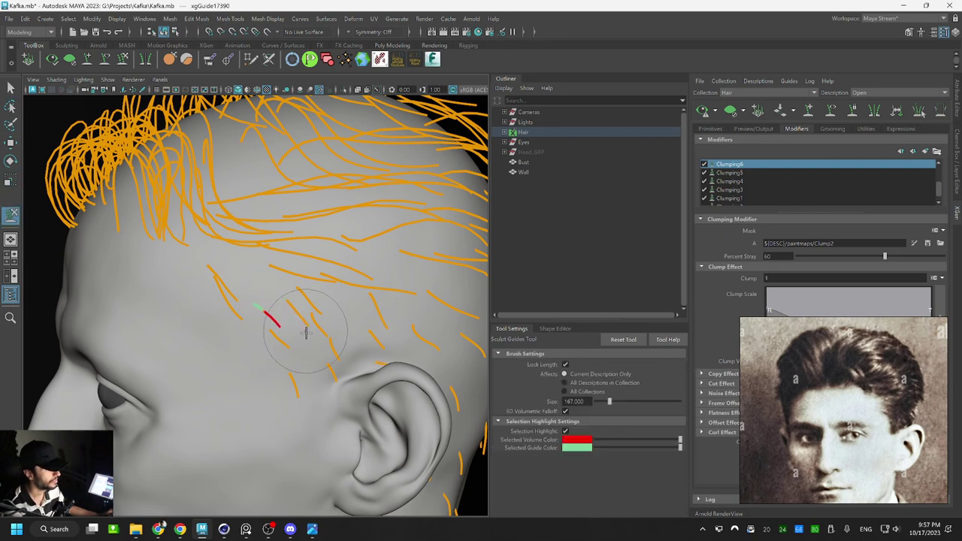
{"action": "key", "text": "r"}
{"action": "key", "text": "q"}
Sculpt and shorten the longer of the two overlapping guides at the front of the temple hairline
{"action": "left_click", "coordinate": [240, 315]}
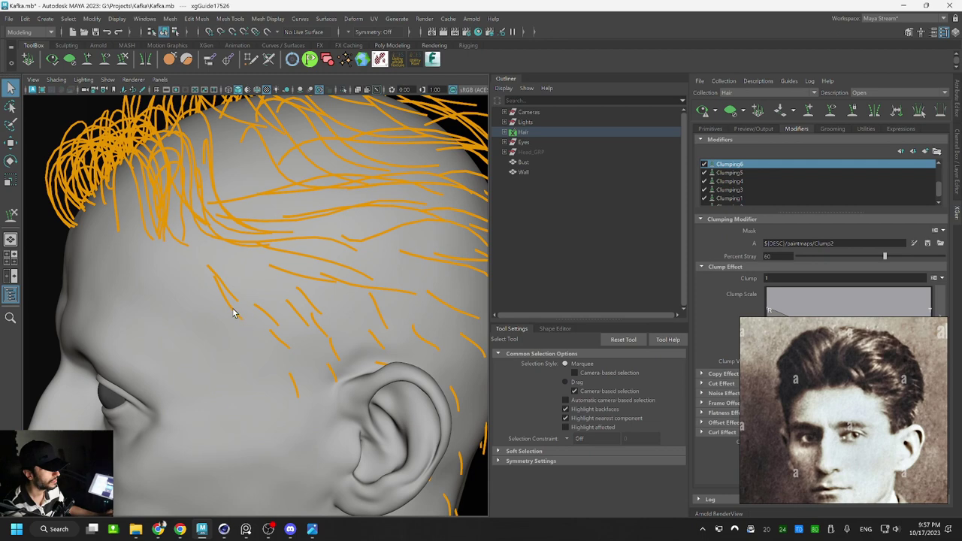
{"action": "left_click", "coordinate": [236, 314]}
{"action": "key", "text": "y"}
{"action": "key", "text": "r"}
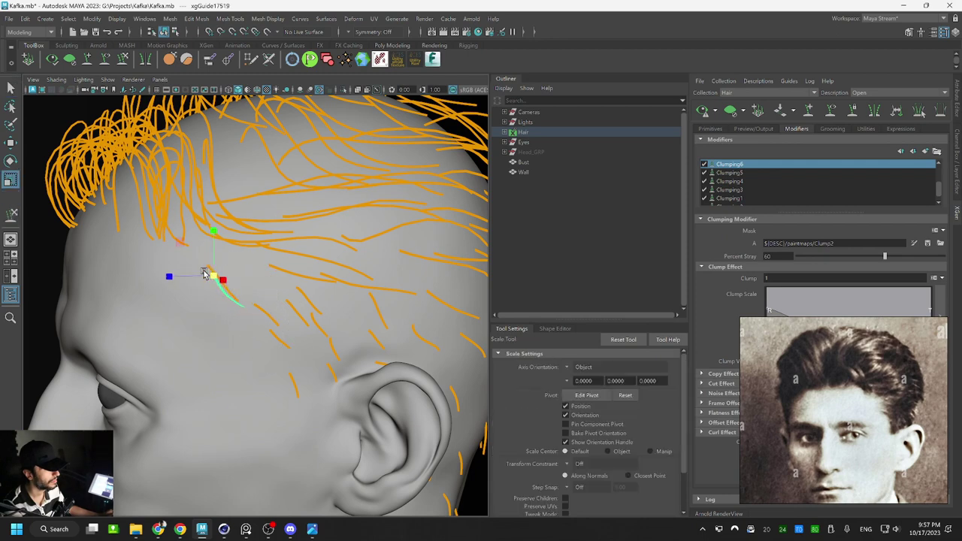
Scale down the other overlapping guide at the front temple hairline and sculpt it toward its neighbour's direction
{"action": "key", "text": "q"}
{"action": "left_click", "coordinate": [222, 289]}
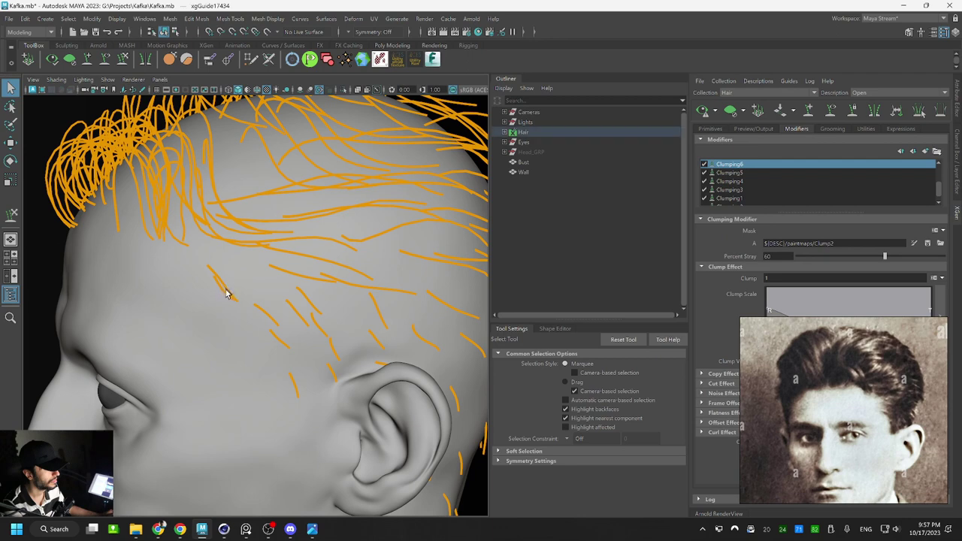
{"action": "left_click", "coordinate": [225, 293]}
{"action": "key", "text": "r"}
{"action": "key", "text": "y"}
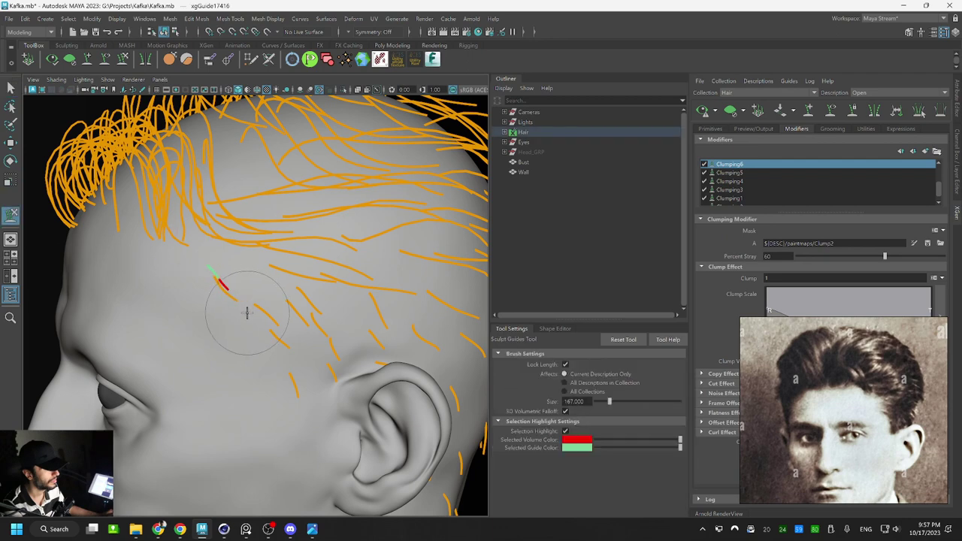
{"action": "key", "text": "q"}
Save the scene and generate the XGen hair preview on the bust
{"action": "key", "text": "a"}
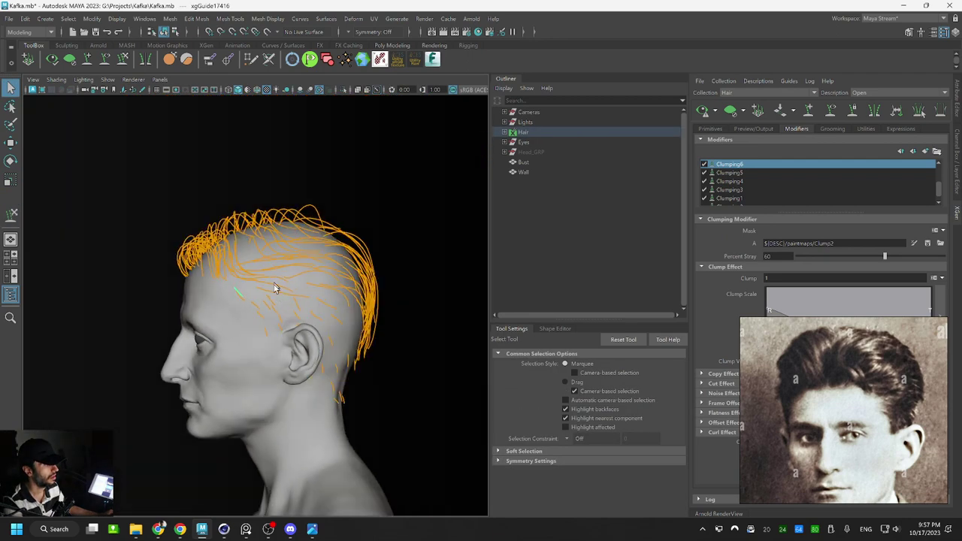
{"action": "left_click_drag", "start_coordinate": [337, 282], "coordinate": [340, 280], "text": "alt"}
{"action": "key", "text": "ctrl+s"}
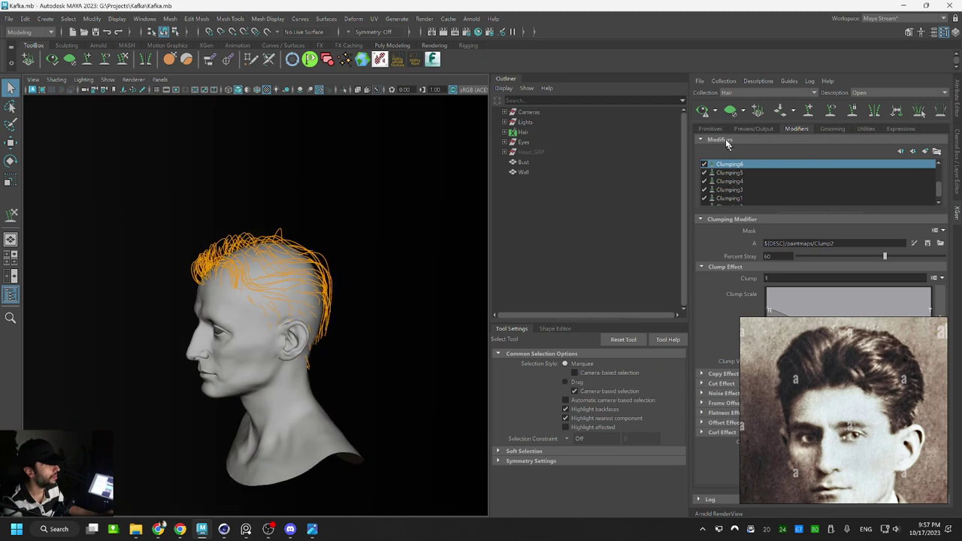
{"action": "left_click", "coordinate": [706, 111]}
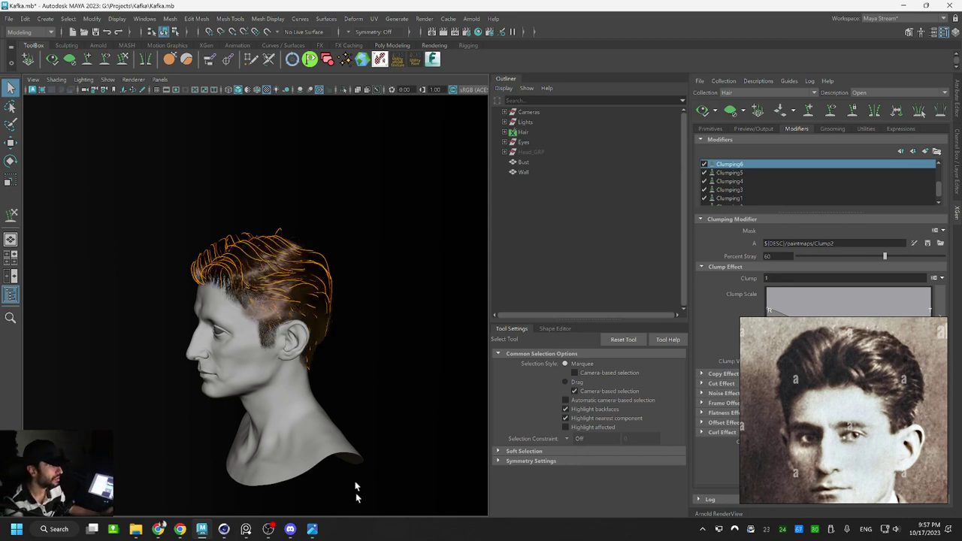
Examine the previewed hair at the temple, sideburn and front hairline from several angles against the reference portrait
{"action": "scroll", "coordinate": [269, 341], "scroll_direction": "up", "scroll_amount": 3}
{"action": "right_click_drag", "start_coordinate": [269, 341], "coordinate": [232, 293], "text": "alt"}
{"action": "left_click_drag", "start_coordinate": [232, 294], "coordinate": [258, 307], "text": "alt"}
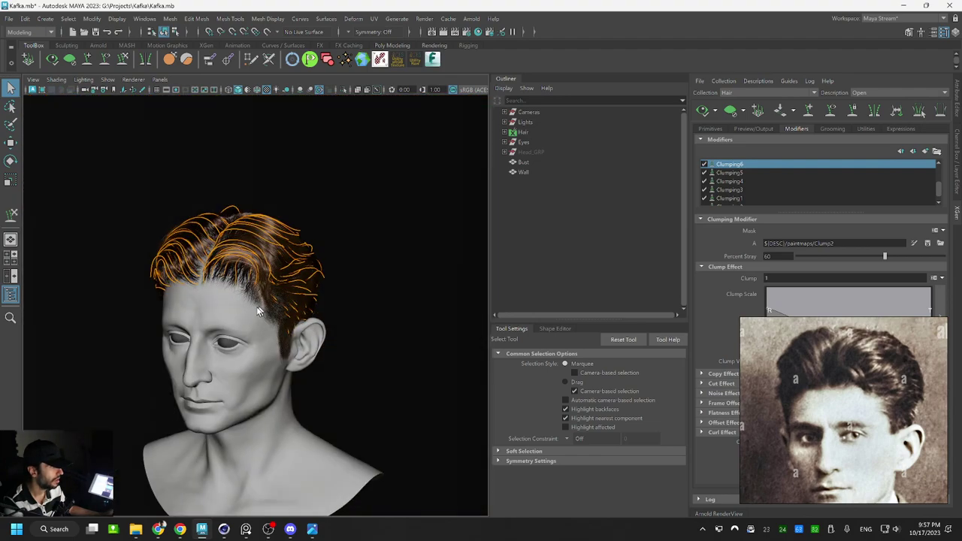
{"action": "scroll", "coordinate": [312, 322], "scroll_direction": "up", "scroll_amount": 5}
{"action": "left_click_drag", "start_coordinate": [312, 323], "coordinate": [305, 360], "text": "alt"}
{"action": "right_click_drag", "start_coordinate": [305, 361], "coordinate": [251, 295], "text": "alt"}
{"action": "left_click_drag", "start_coordinate": [265, 304], "coordinate": [317, 305], "text": "alt"}
{"action": "scroll", "coordinate": [345, 312], "scroll_direction": "up", "scroll_amount": 5}
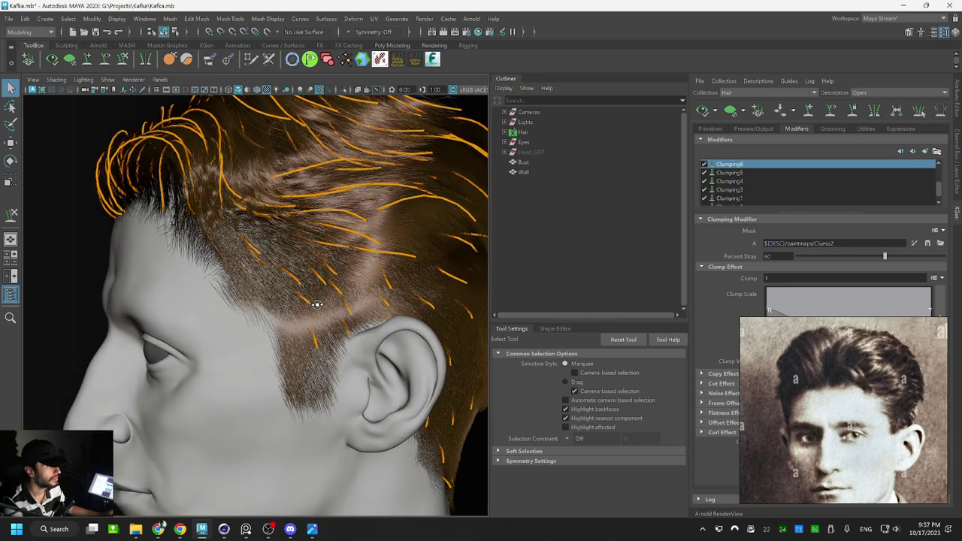
{"action": "right_click_drag", "start_coordinate": [309, 321], "coordinate": [283, 315], "text": "alt"}
{"action": "left_click_drag", "start_coordinate": [283, 315], "coordinate": [339, 325], "text": "alt"}
{"action": "middle_click_drag", "start_coordinate": [277, 281], "coordinate": [285, 323], "text": "alt"}
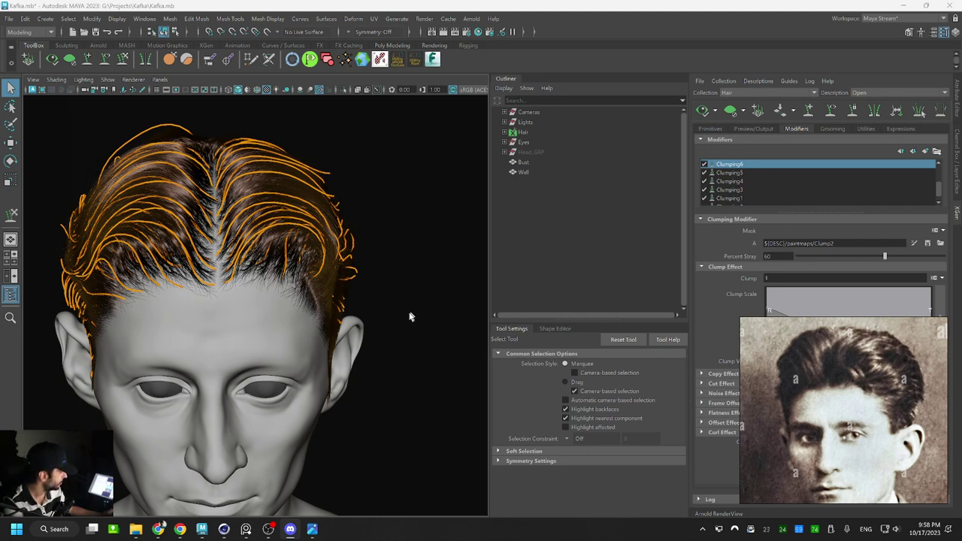
{"action": "left_click_drag", "start_coordinate": [296, 280], "coordinate": [222, 280], "text": "alt"}
{"action": "middle_click_drag", "start_coordinate": [317, 277], "coordinate": [307, 248], "text": "alt"}
Clear the XGen hair preview and select the long near-horizontal guide above the front of the left ear
{"action": "left_click", "coordinate": [70, 60]}
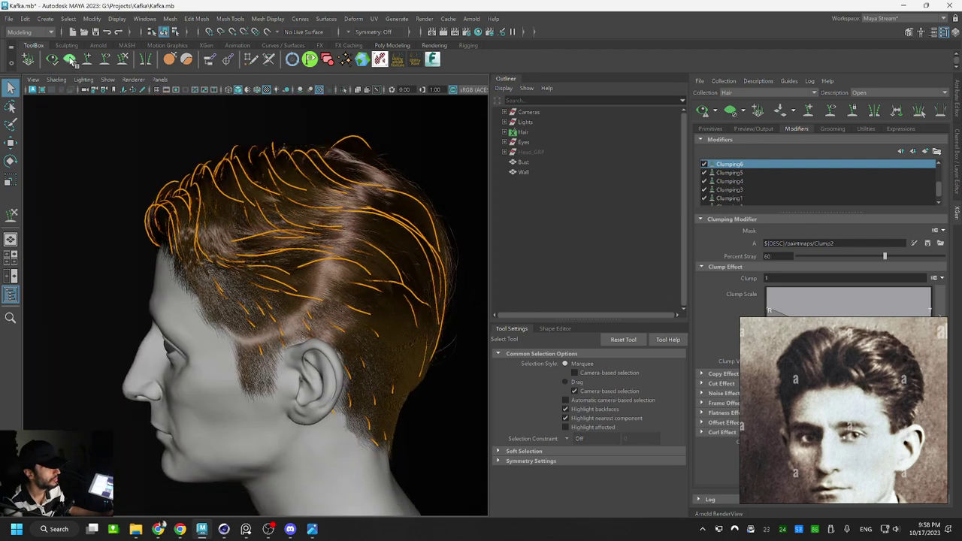
{"action": "middle_click_drag", "start_coordinate": [366, 311], "coordinate": [332, 279], "text": "alt"}
{"action": "right_click_drag", "start_coordinate": [248, 281], "coordinate": [287, 282], "text": "alt"}
{"action": "left_click_drag", "start_coordinate": [286, 282], "coordinate": [275, 258], "text": "alt"}
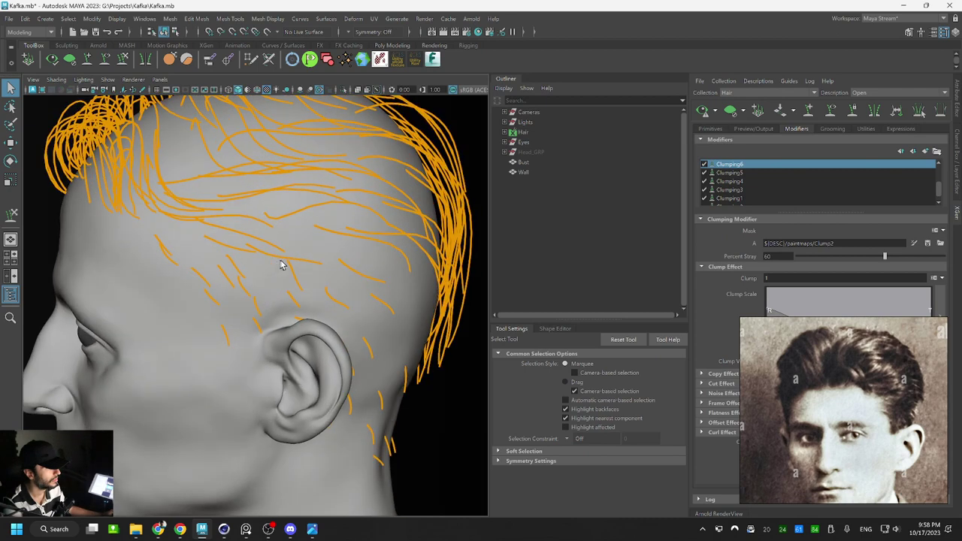
{"action": "left_click", "coordinate": [287, 260]}
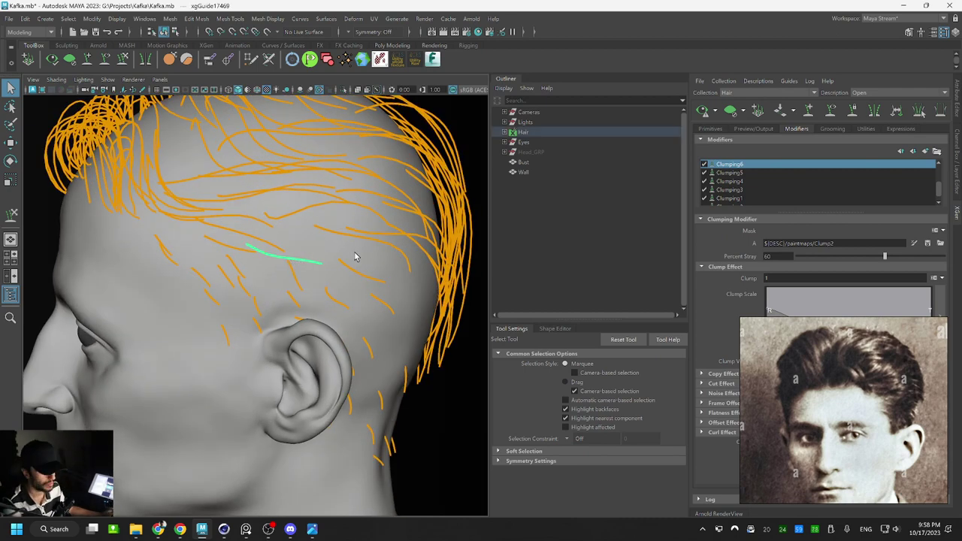
Switch to the Chrome window with the YouTube channel page
{"action": "left_click", "coordinate": [178, 530]}
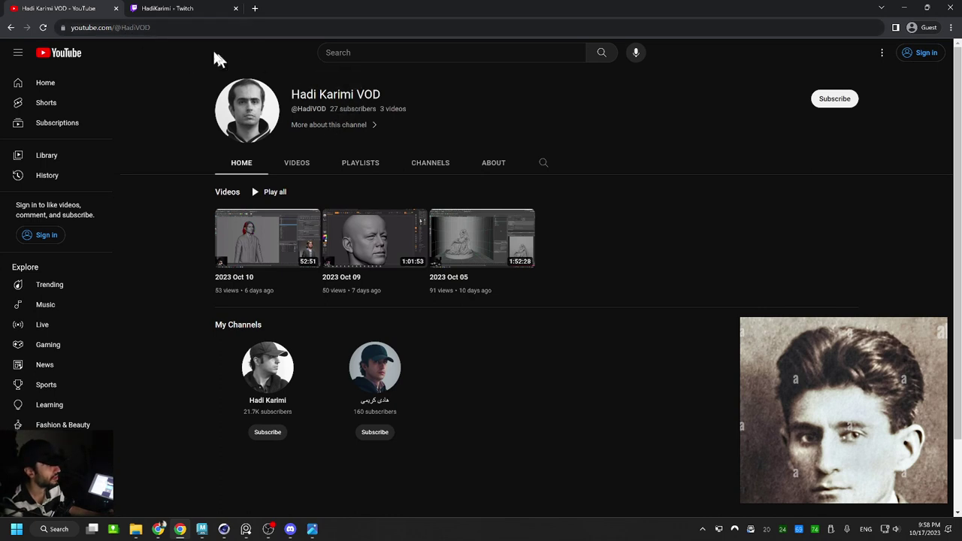
Select the channel page's web address and return to the Kafka scene in Maya
{"action": "left_click", "coordinate": [132, 28]}
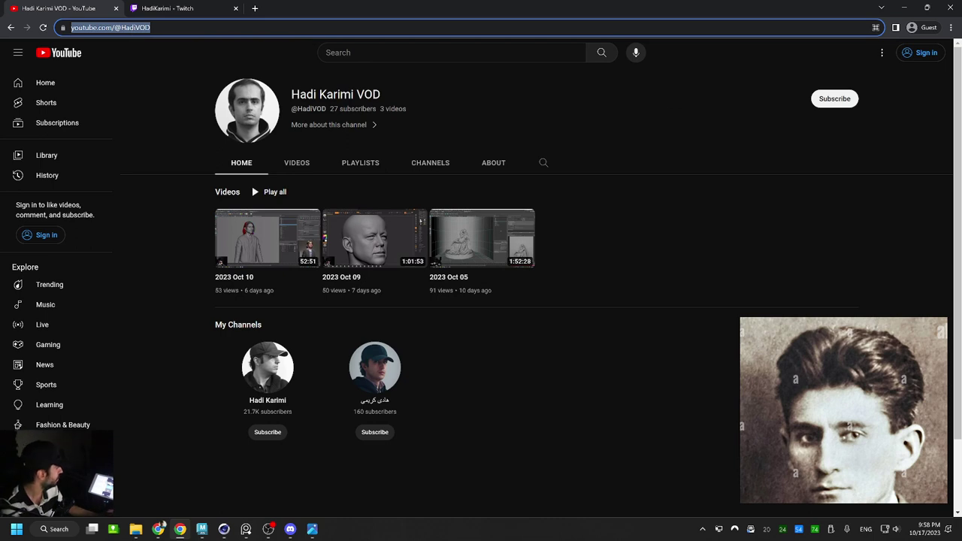
{"action": "key", "text": "alt+Tab"}
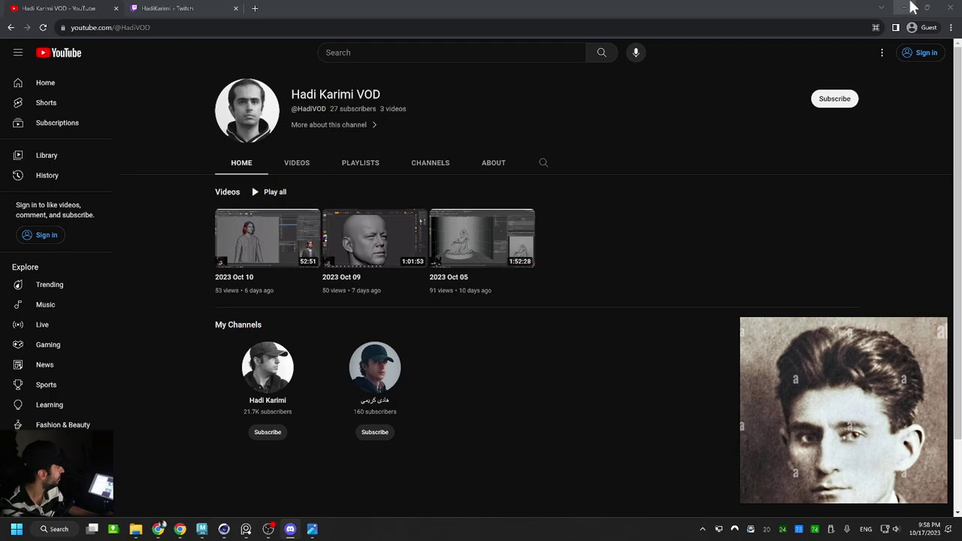
{"action": "left_click", "coordinate": [911, 7]}
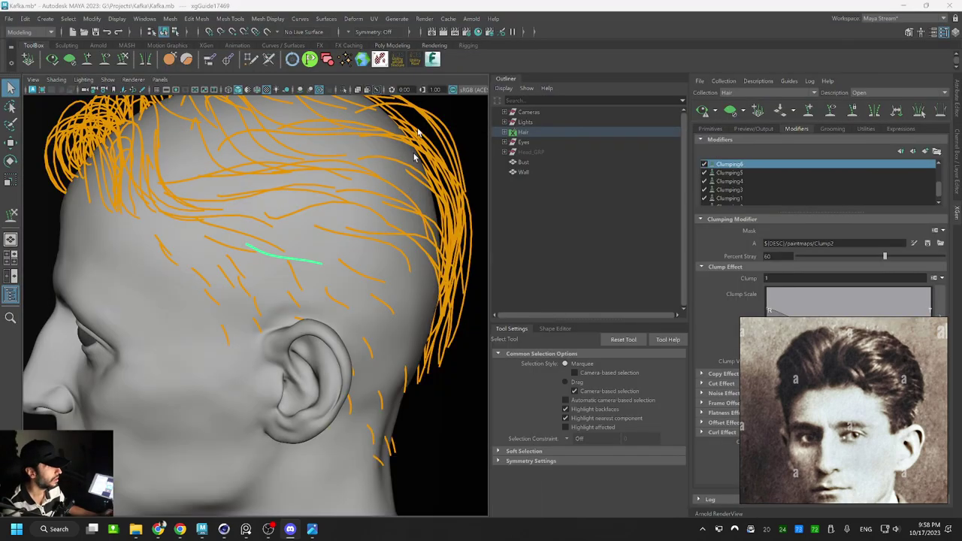
Sculpt the selected near-horizontal guide above the ear so it points down toward the ear, and shorten it
{"action": "left_click_drag", "start_coordinate": [325, 239], "coordinate": [298, 230], "text": "alt"}
{"action": "mouse_move", "coordinate": [298, 230]}
{"action": "right_mouse_down", "text": "alt"}
{"action": "mouse_move", "coordinate": [290, 230]}
{"action": "mouse_move", "coordinate": [314, 238]}
{"action": "right_mouse_up", "text": "alt"}
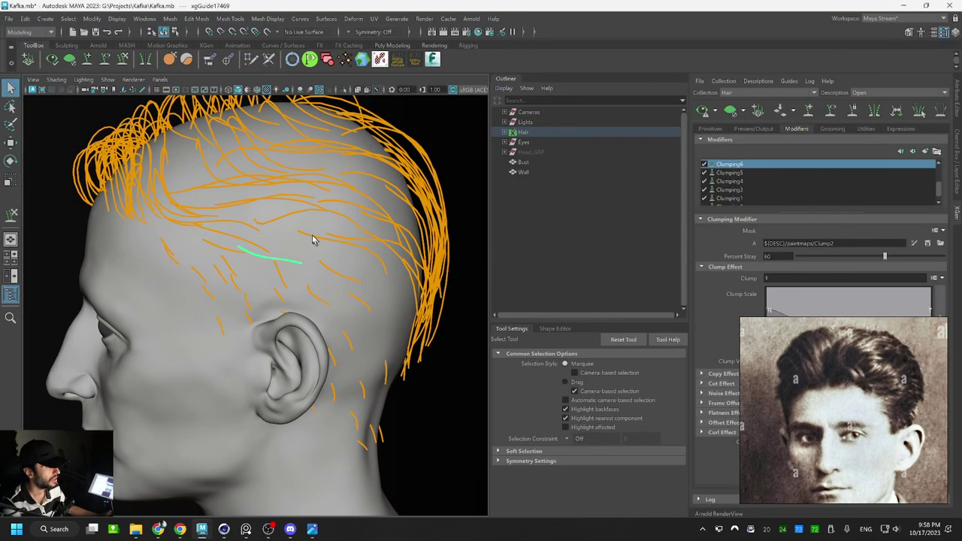
{"action": "left_click_drag", "start_coordinate": [314, 239], "coordinate": [321, 226], "text": "alt"}
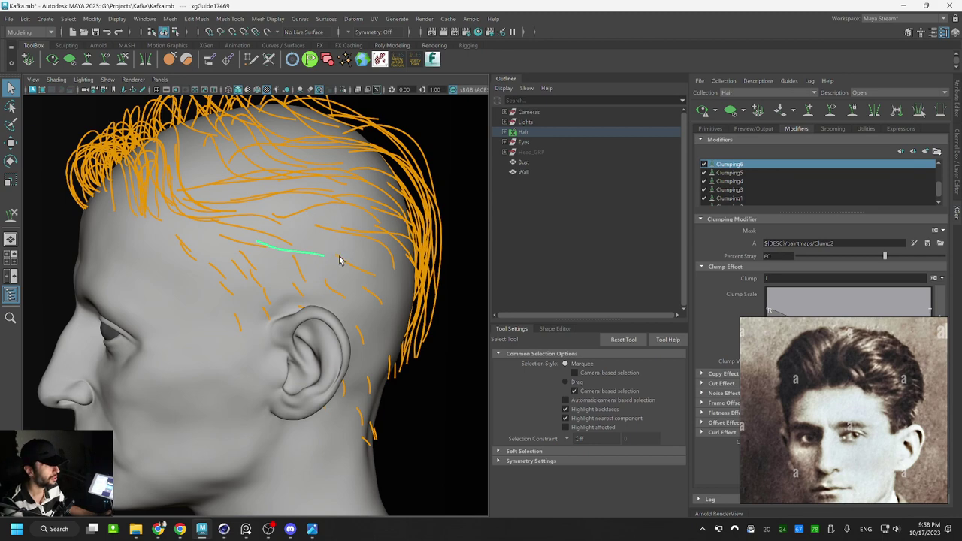
{"action": "left_click", "coordinate": [123, 59]}
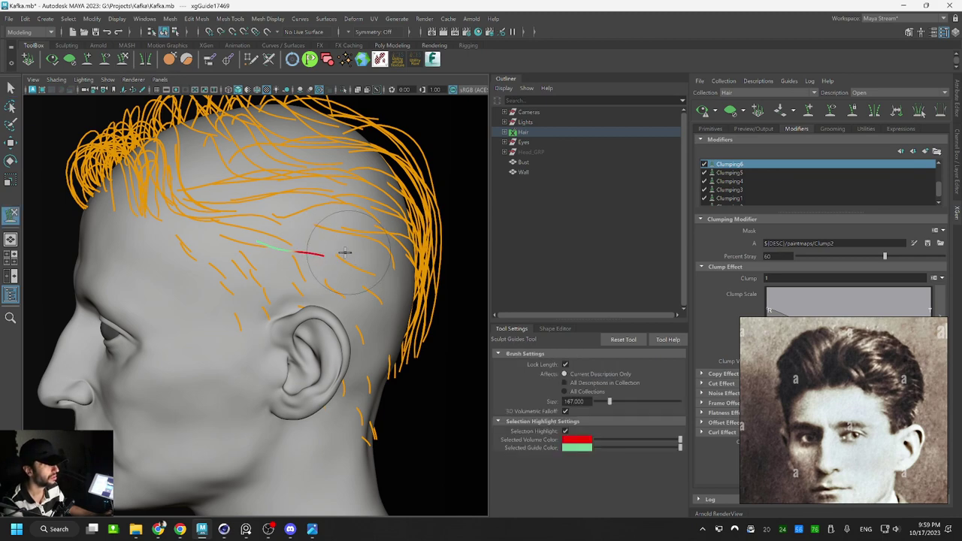
{"action": "key", "text": "r"}
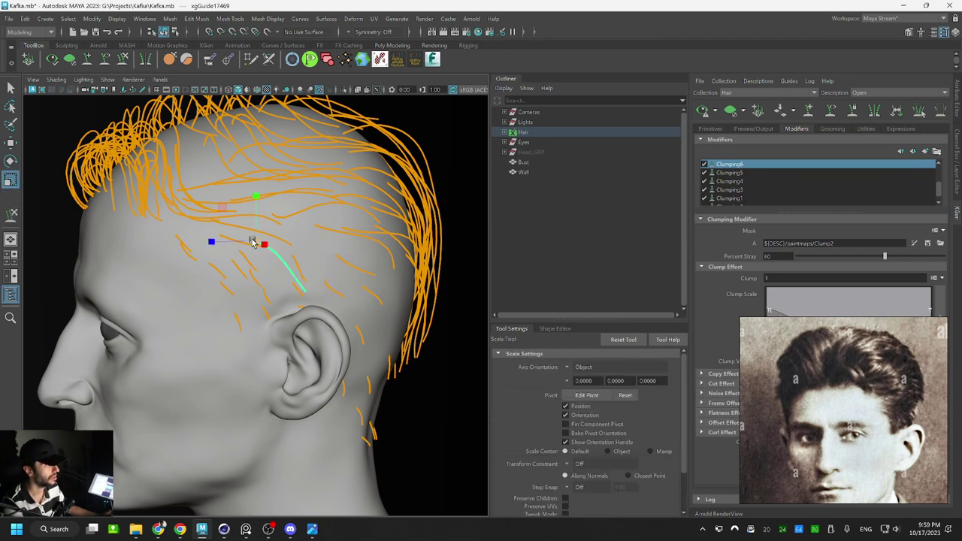
Angle the temple guide just in front down toward the ear, and shorten both it and the guide above the ear
{"action": "key", "text": "y"}
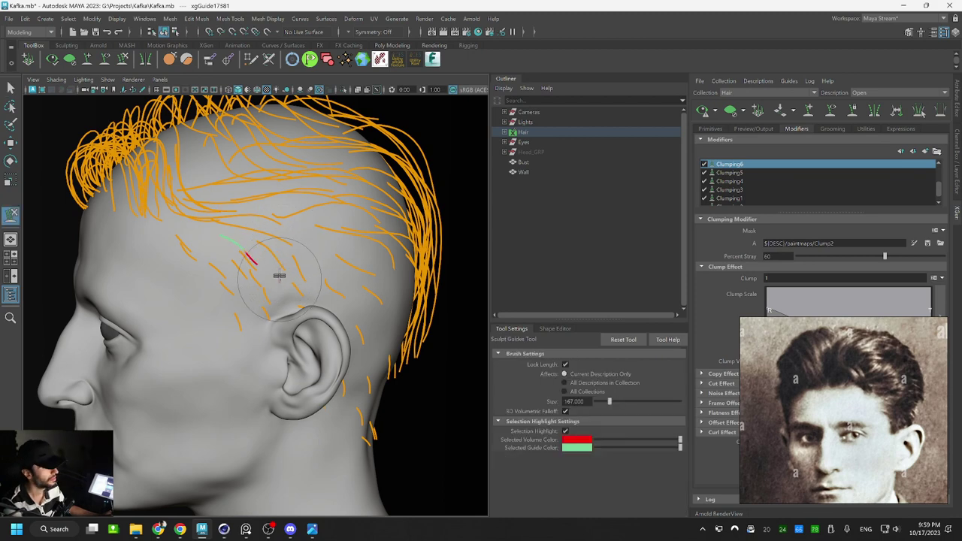
{"action": "key", "text": "r"}
{"action": "key", "text": "q"}
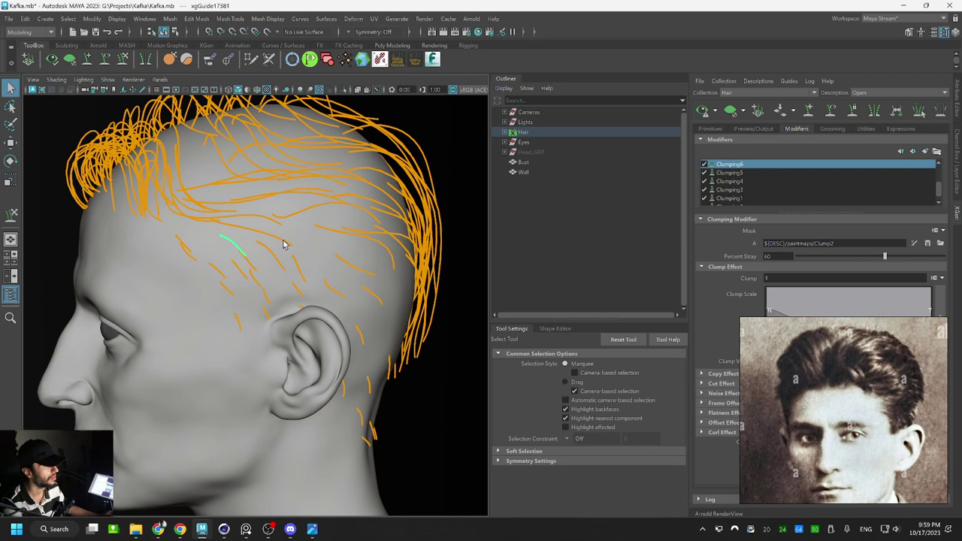
{"action": "left_click", "coordinate": [279, 263]}
{"action": "key", "text": "r"}
{"action": "left_click_drag", "start_coordinate": [259, 239], "coordinate": [343, 264]}
{"action": "key", "text": "q"}
Bend the near-horizontal guide above the back of the ear downward and scale it to a shorter length
{"action": "left_click", "coordinate": [350, 258]}
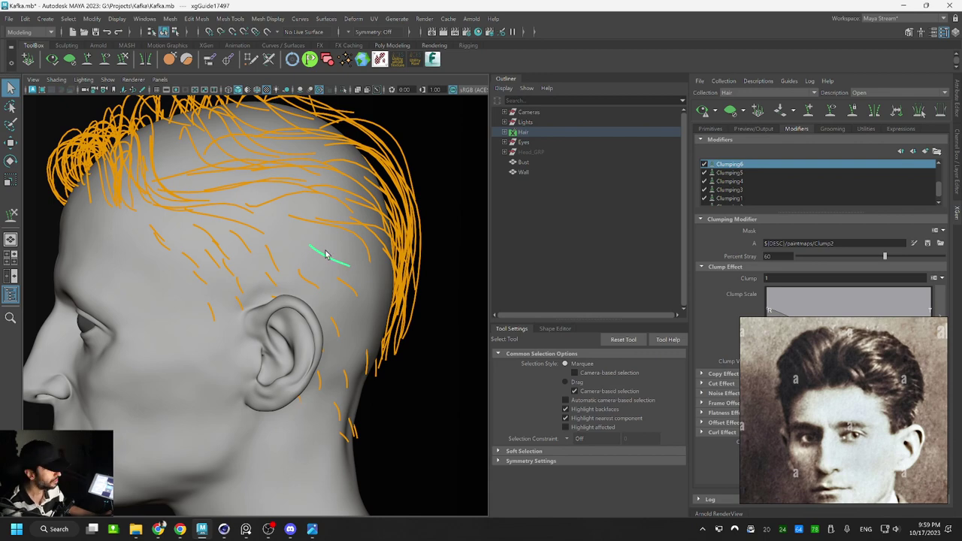
{"action": "key", "text": "y"}
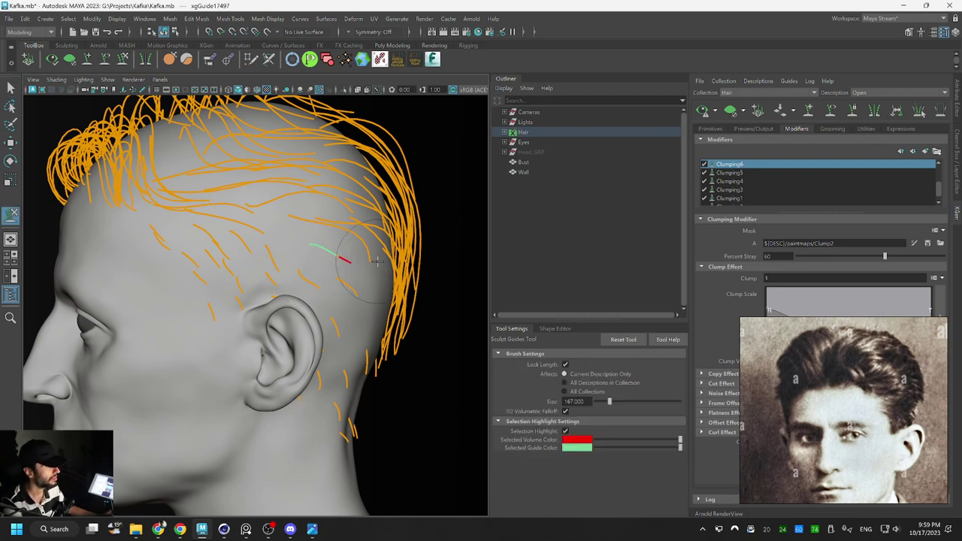
{"action": "left_click_drag", "start_coordinate": [377, 262], "coordinate": [376, 287]}
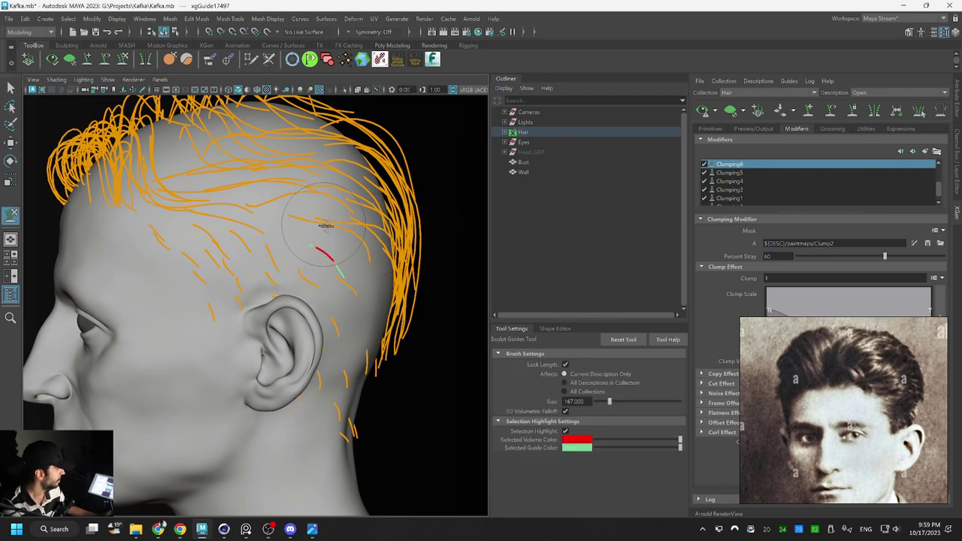
{"action": "mouse_move", "coordinate": [325, 227]}
{"action": "left_mouse_down", "text": "alt"}
{"action": "mouse_move", "coordinate": [363, 220]}
{"action": "mouse_move", "coordinate": [331, 229]}
{"action": "left_mouse_up", "text": "alt"}
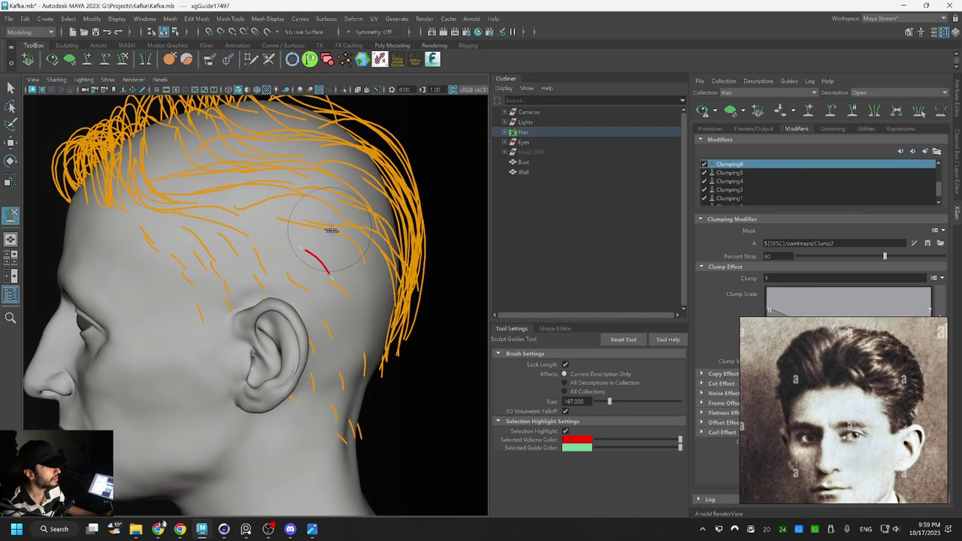
{"action": "key", "text": "r"}
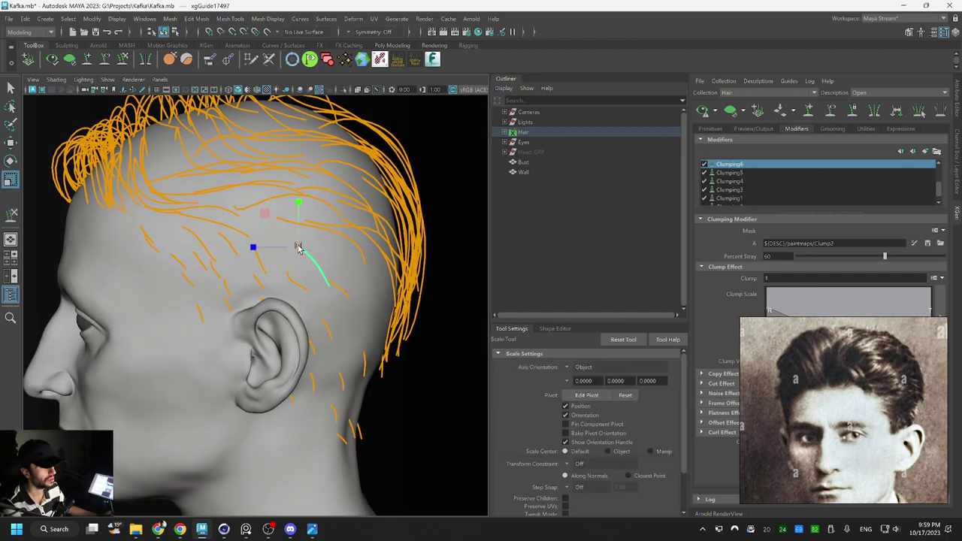
{"action": "left_click_drag", "start_coordinate": [298, 248], "coordinate": [292, 249]}
{"action": "left_click_drag", "start_coordinate": [297, 253], "coordinate": [295, 251]}
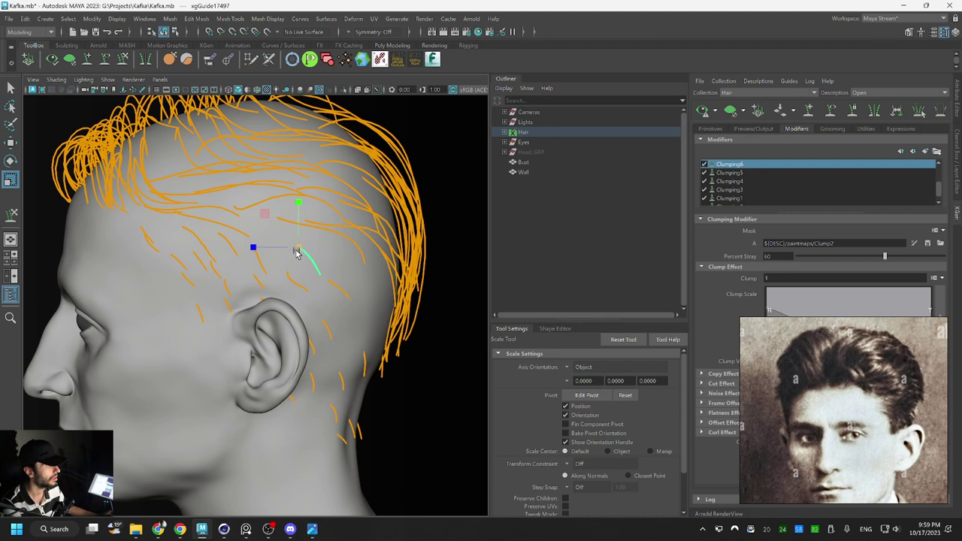
{"action": "key", "text": "q"}
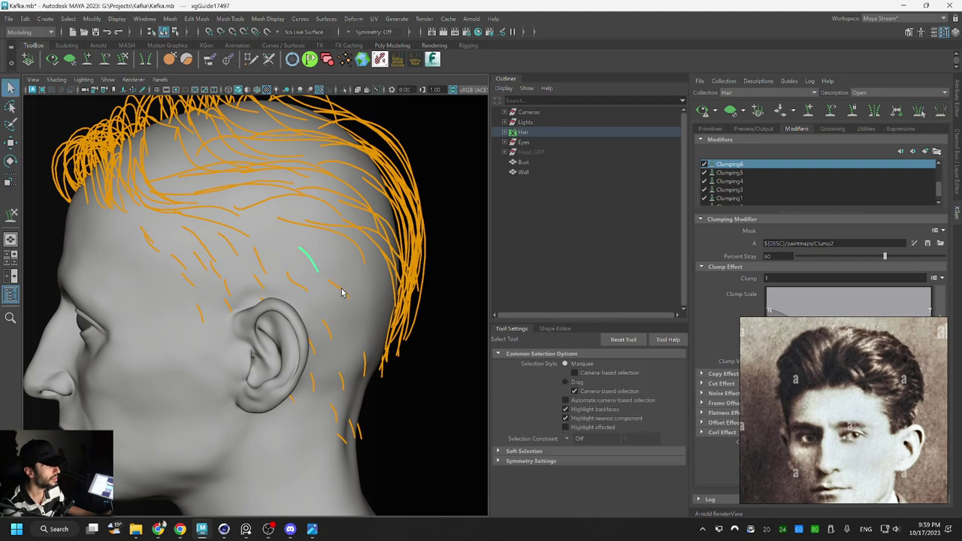
Sculpt the lower guide above and behind the ear so its tip curves downward
{"action": "key", "text": "y"}
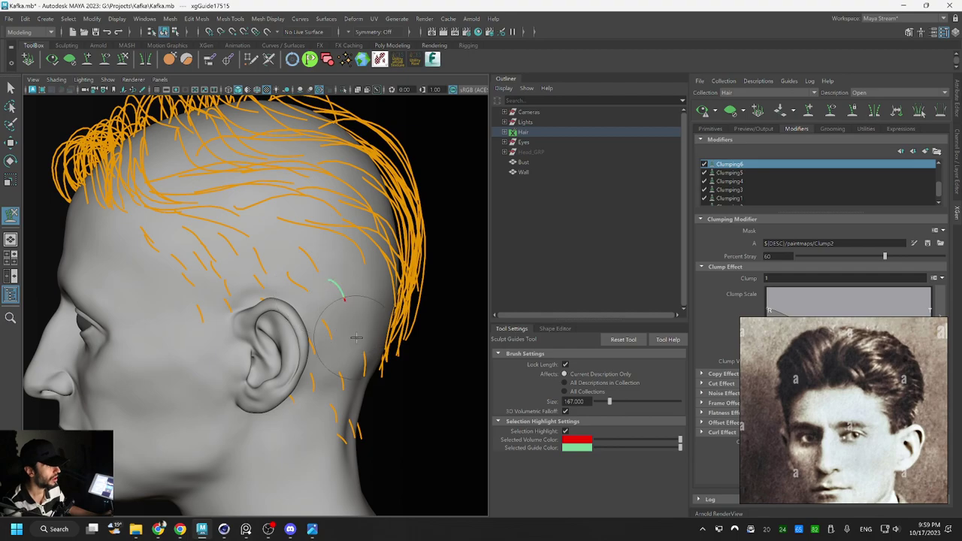
{"action": "left_click_drag", "start_coordinate": [356, 338], "coordinate": [311, 283], "text": "alt"}
{"action": "key", "text": "q"}
Redirect the short guide directly above the ear downward, and resize it and the small guide in front of it
{"action": "left_click", "coordinate": [275, 282]}
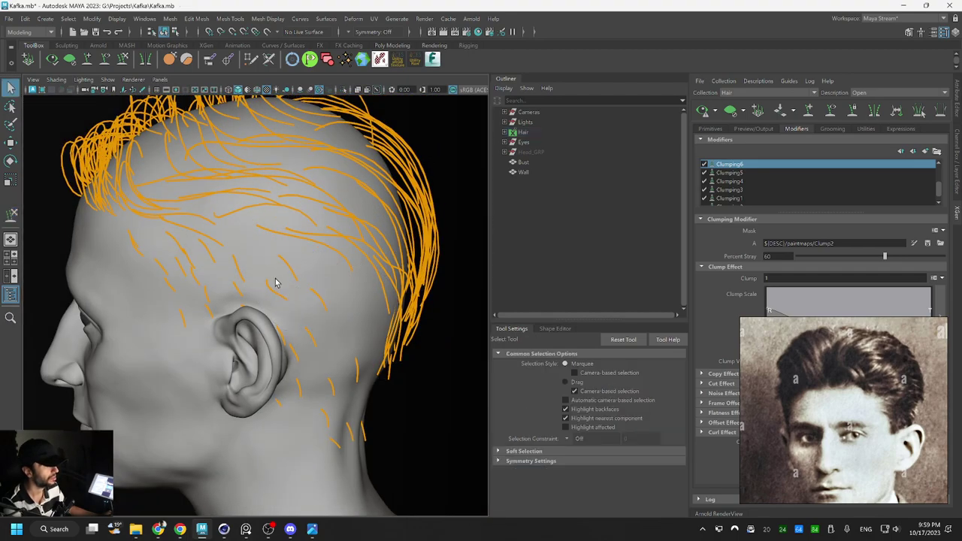
{"action": "left_click", "coordinate": [266, 289]}
{"action": "key", "text": "r"}
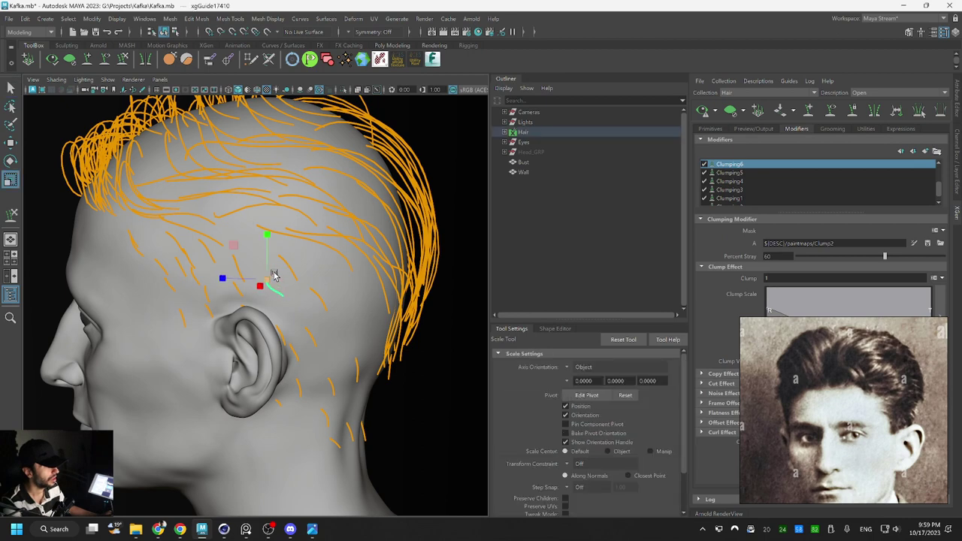
{"action": "key", "text": "y"}
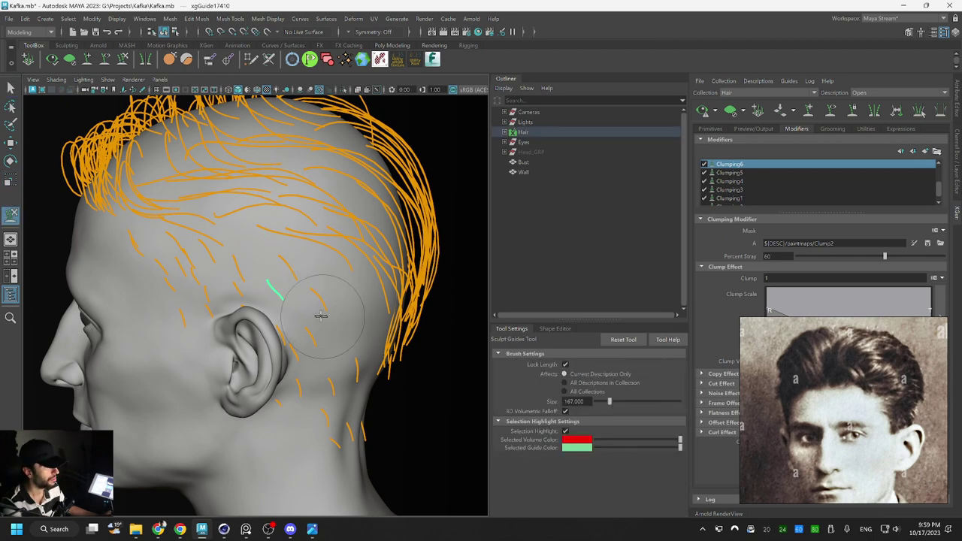
{"action": "mouse_move", "coordinate": [312, 306]}
{"action": "left_mouse_down", "text": "alt"}
{"action": "mouse_move", "coordinate": [353, 302]}
{"action": "mouse_move", "coordinate": [302, 296]}
{"action": "left_mouse_up", "text": "alt"}
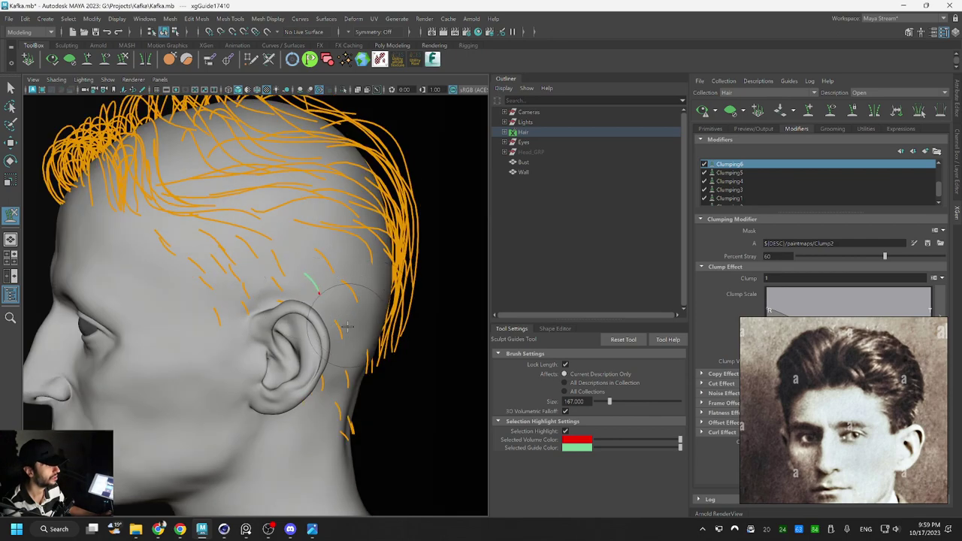
{"action": "mouse_move", "coordinate": [398, 335]}
{"action": "left_mouse_down", "text": "alt"}
{"action": "mouse_move", "coordinate": [423, 336]}
{"action": "mouse_move", "coordinate": [391, 316]}
{"action": "mouse_move", "coordinate": [355, 263]}
{"action": "mouse_move", "coordinate": [344, 283]}
{"action": "mouse_move", "coordinate": [274, 272]}
{"action": "left_mouse_up", "text": "alt"}
{"action": "key", "text": "r"}
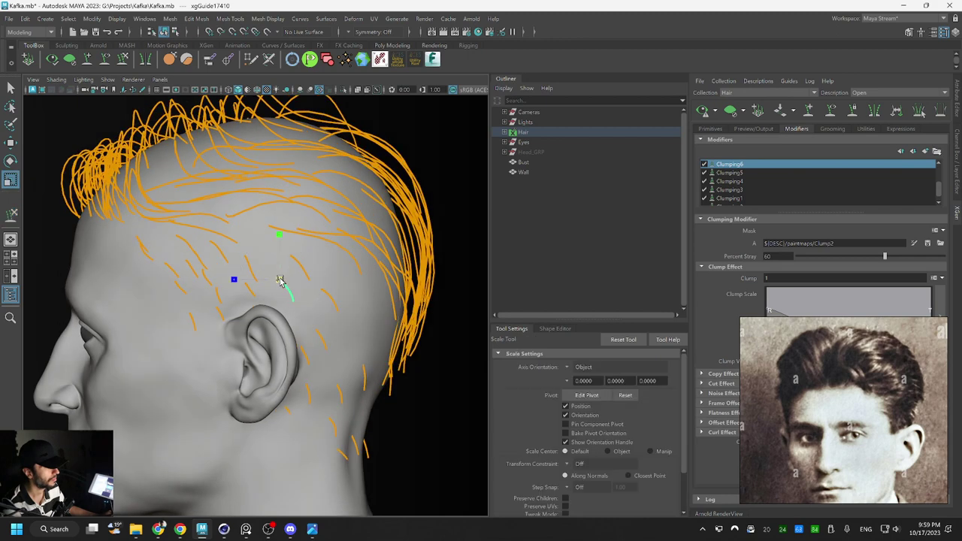
{"action": "left_click", "coordinate": [242, 280]}
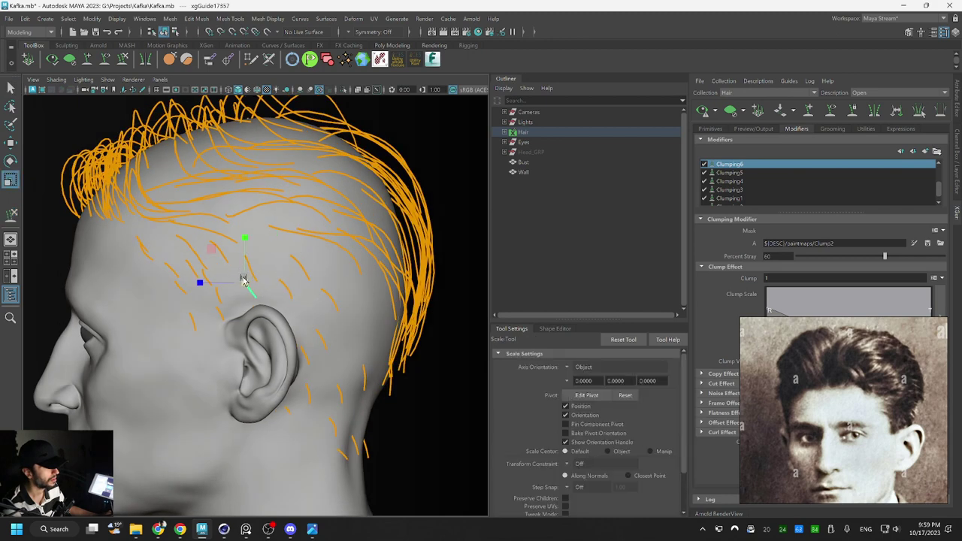
{"action": "key", "text": "q"}
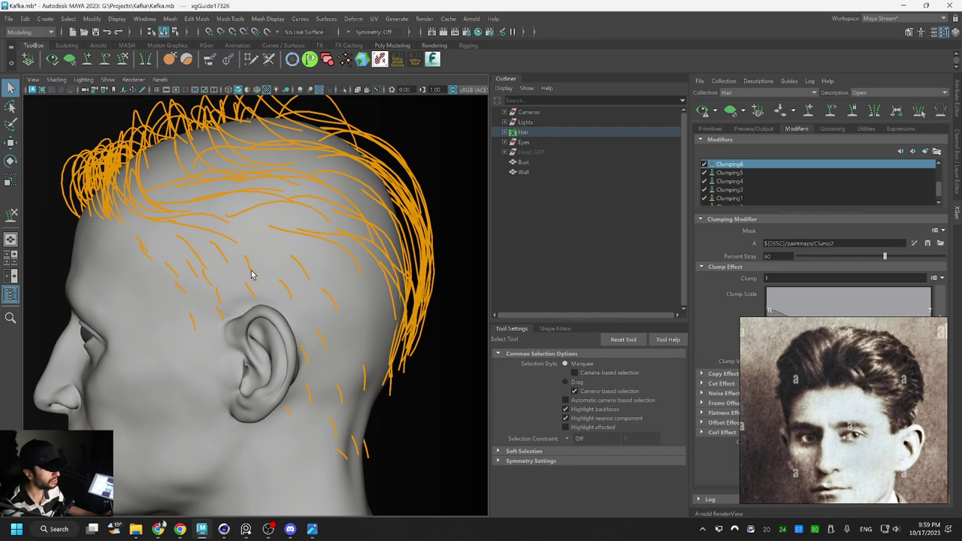
Pick the guide above the back of the ear again and fine-tune its length by scaling
{"action": "left_click", "coordinate": [250, 278]}
{"action": "left_click", "coordinate": [252, 259]}
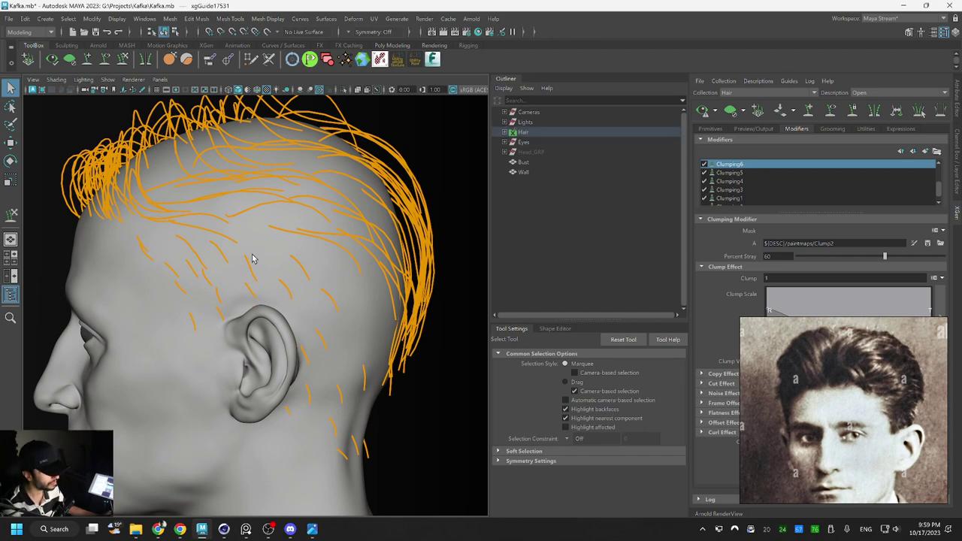
{"action": "left_click", "coordinate": [250, 264]}
{"action": "left_click", "coordinate": [252, 259]}
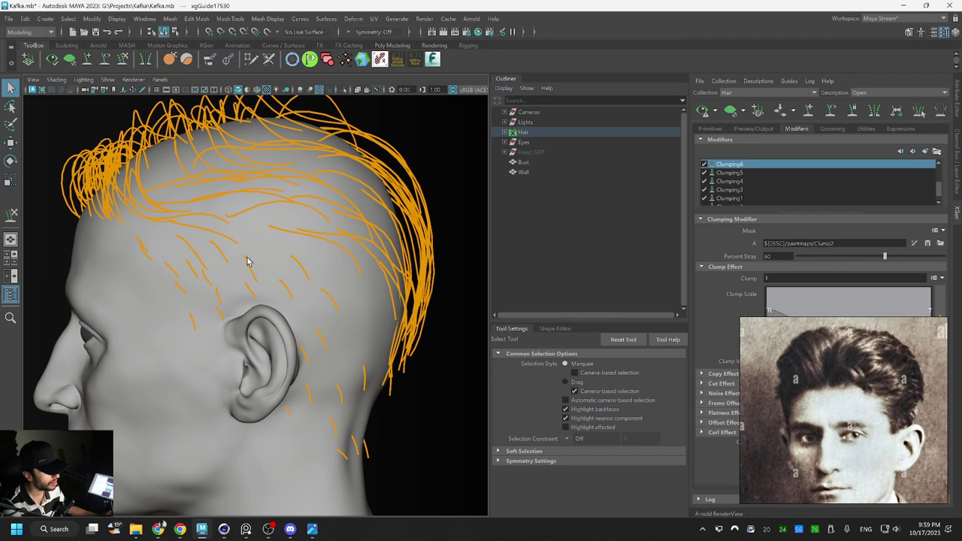
{"action": "left_click", "coordinate": [262, 271]}
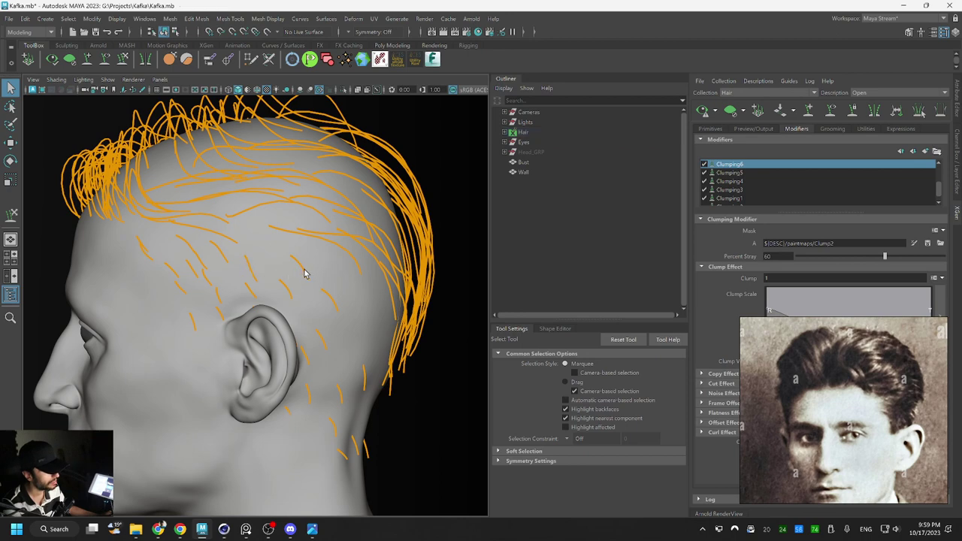
{"action": "left_click", "coordinate": [306, 275]}
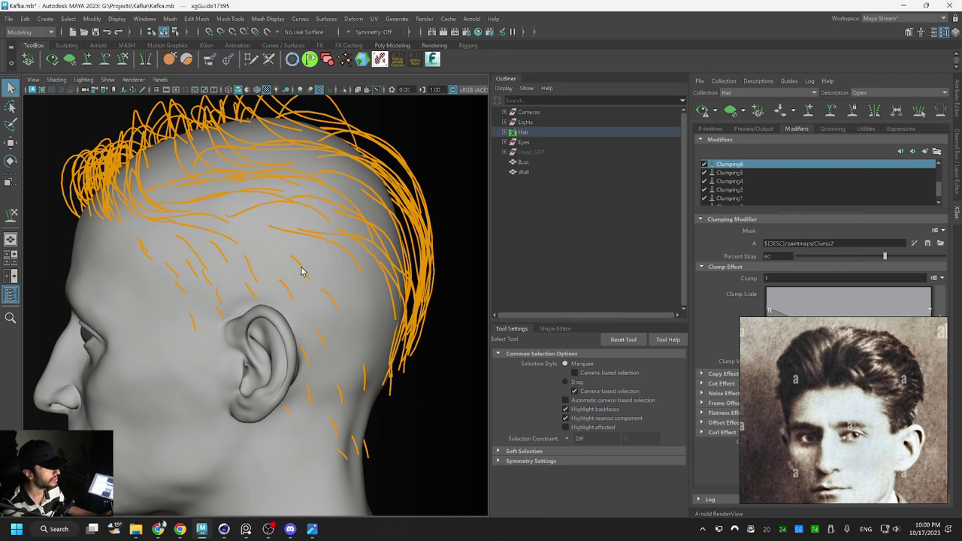
{"action": "key", "text": "r"}
{"action": "key", "text": "q"}
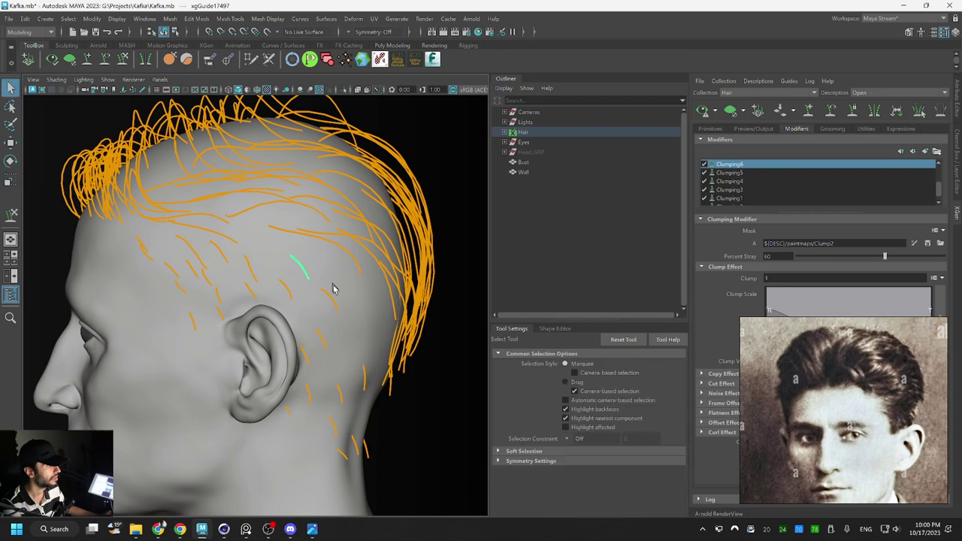
Sculpt the small guide behind the left earlobe to point down the neck and adjust its scale
{"action": "middle_click_drag", "start_coordinate": [365, 326], "coordinate": [326, 270], "text": "alt"}
{"action": "left_click_drag", "start_coordinate": [327, 274], "coordinate": [211, 303], "text": "alt"}
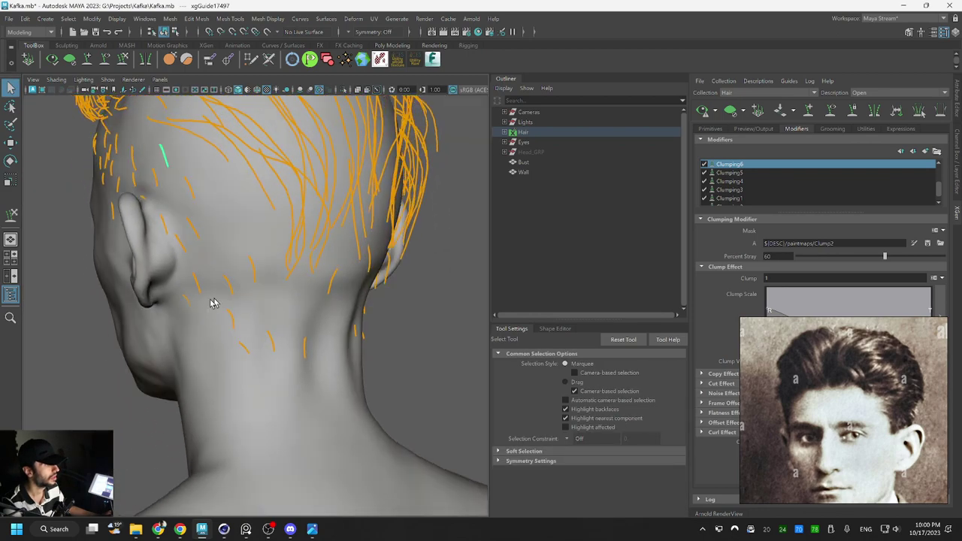
{"action": "left_click", "coordinate": [189, 301]}
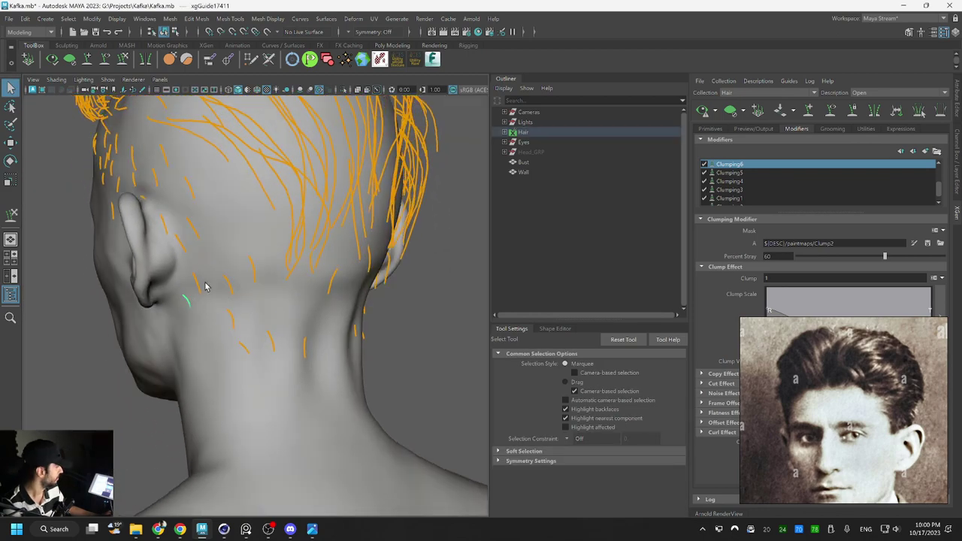
{"action": "left_click", "coordinate": [125, 64]}
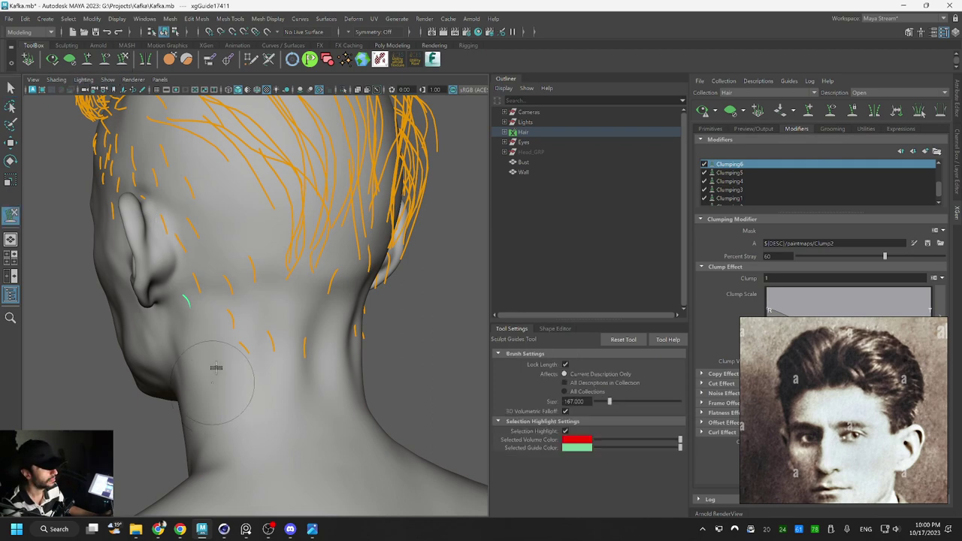
{"action": "mouse_move", "coordinate": [236, 323]}
{"action": "left_mouse_down", "text": "alt"}
{"action": "mouse_move", "coordinate": [284, 316]}
{"action": "mouse_move", "coordinate": [203, 333]}
{"action": "left_mouse_up", "text": "alt"}
{"action": "left_click_drag", "start_coordinate": [267, 334], "coordinate": [342, 310], "text": "alt"}
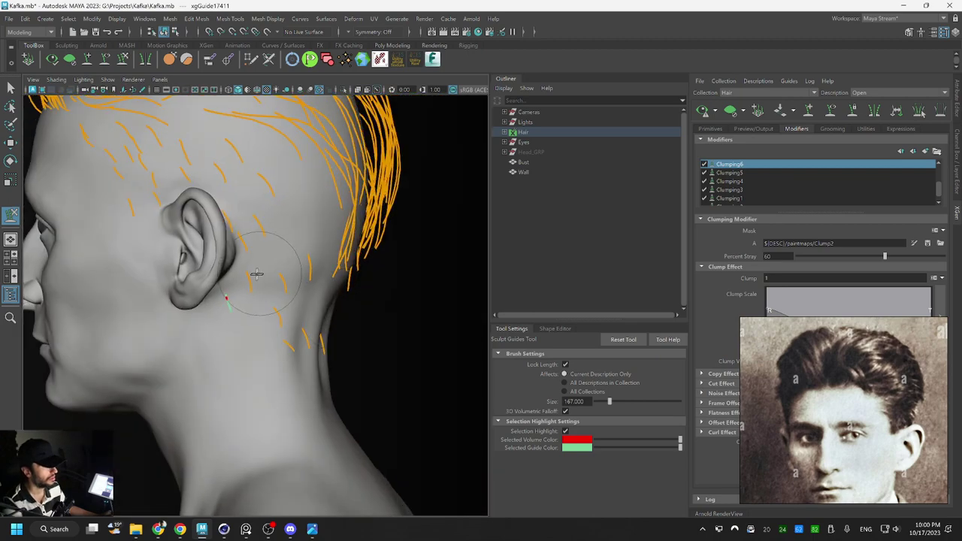
{"action": "key", "text": "r"}
{"action": "key", "text": "q"}
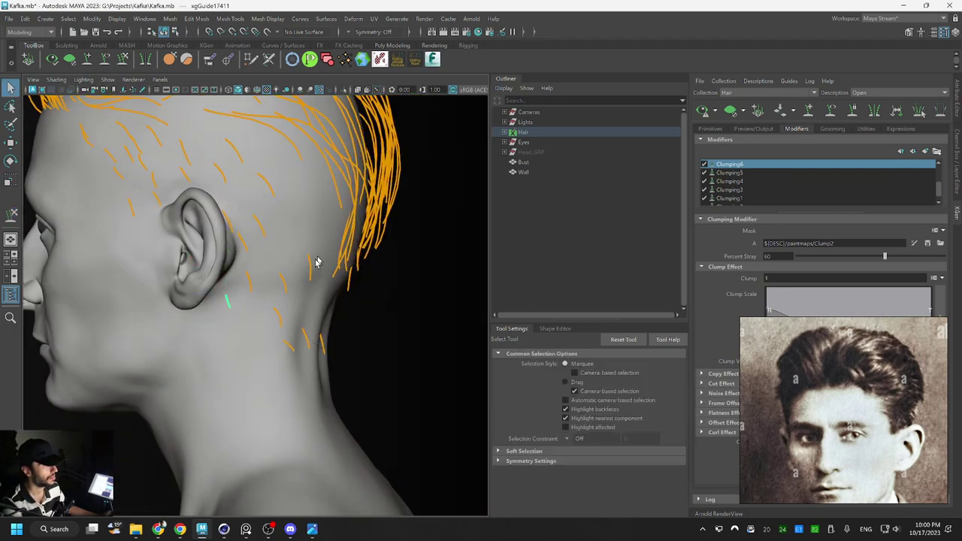
{"action": "left_click_drag", "start_coordinate": [316, 262], "coordinate": [207, 268], "text": "alt"}
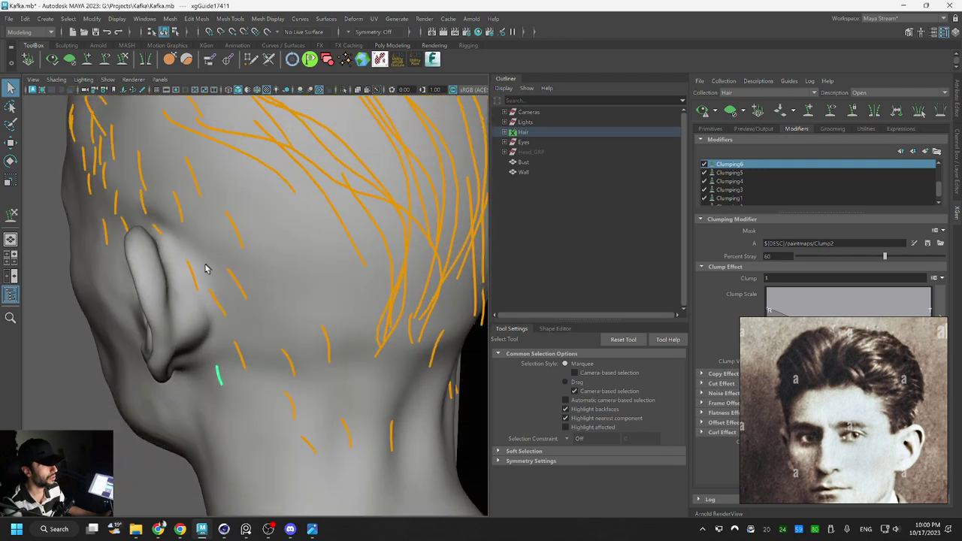
Scale down the two short guides directly behind the upper half of the left ear
{"action": "left_click", "coordinate": [191, 272]}
{"action": "key", "text": "r"}
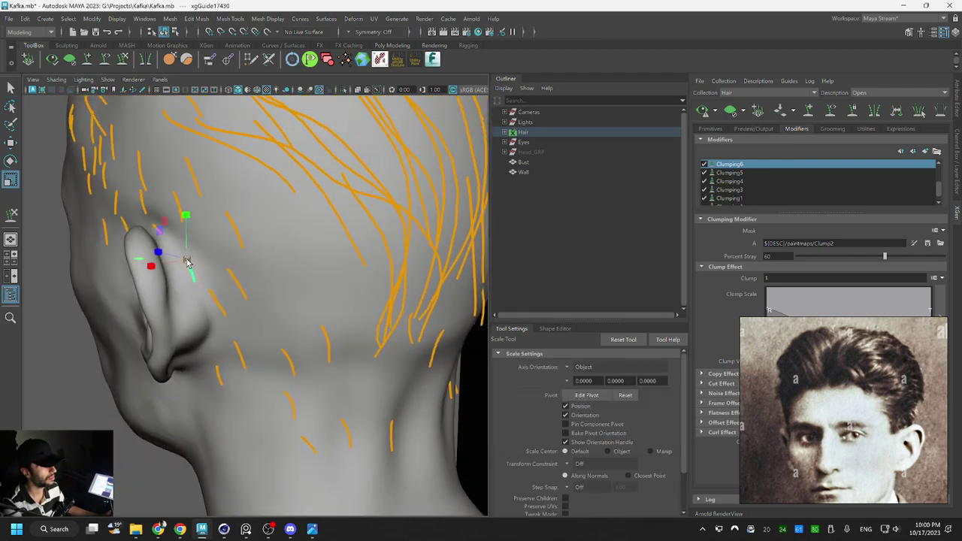
{"action": "key", "text": "q"}
{"action": "left_click", "coordinate": [216, 303]}
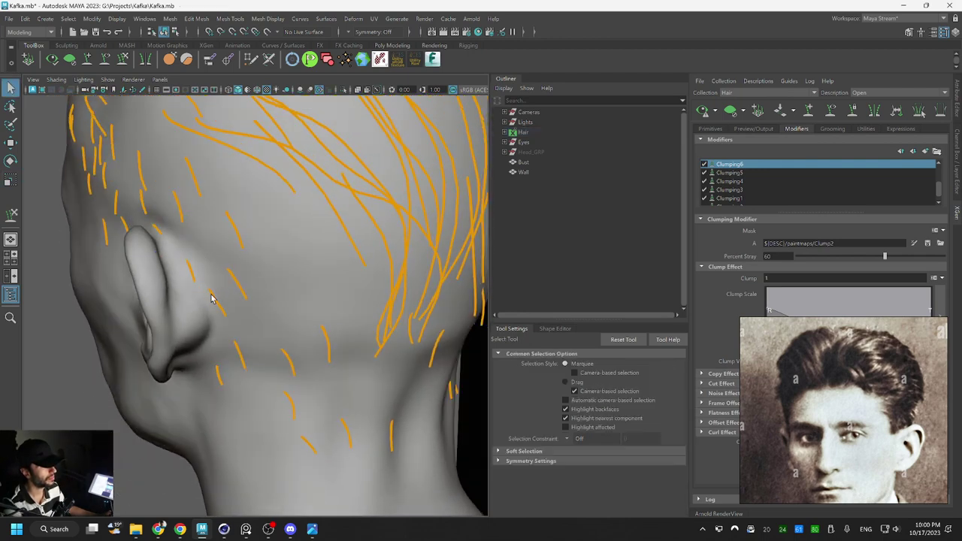
{"action": "left_click", "coordinate": [212, 296]}
{"action": "key", "text": "r"}
{"action": "key", "text": "q"}
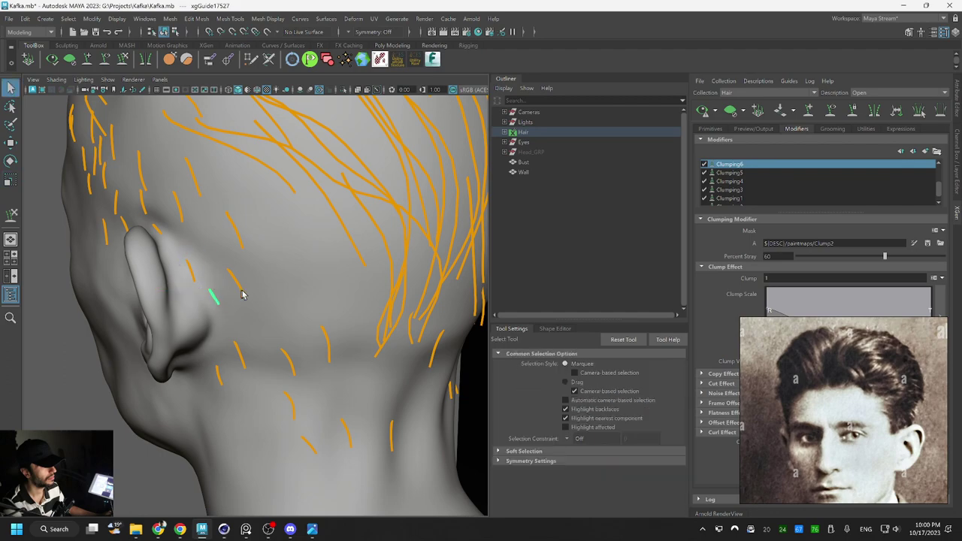
Scale the short guide behind the left earlobe and the longer guide higher up behind the ear
{"action": "mouse_move", "coordinate": [289, 255]}
{"action": "left_mouse_down", "text": "alt"}
{"action": "mouse_move", "coordinate": [299, 223]}
{"action": "mouse_move", "coordinate": [333, 215]}
{"action": "mouse_move", "coordinate": [307, 221]}
{"action": "mouse_move", "coordinate": [305, 250]}
{"action": "left_mouse_up", "text": "alt"}
{"action": "middle_click_drag", "start_coordinate": [305, 251], "coordinate": [282, 217], "text": "alt"}
{"action": "left_click_drag", "start_coordinate": [274, 243], "coordinate": [255, 249], "text": "alt"}
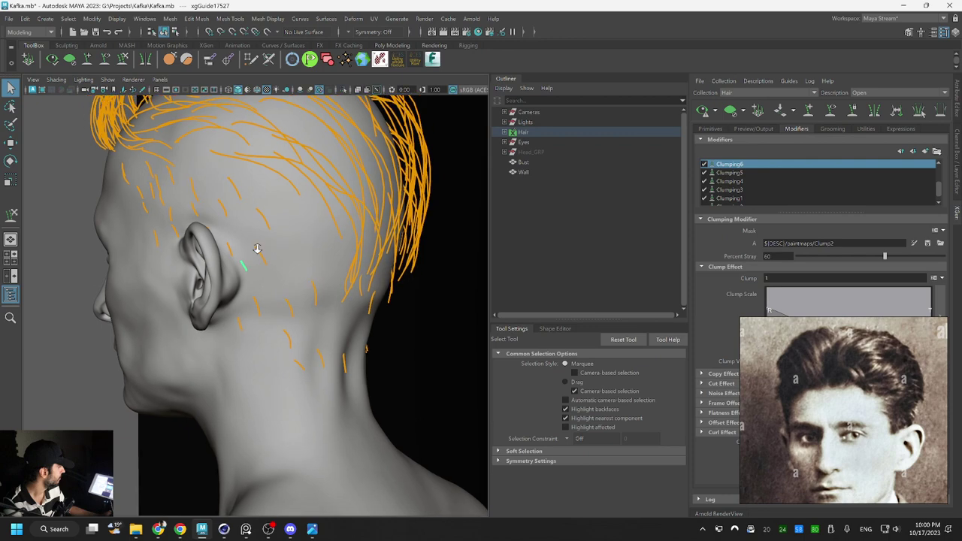
{"action": "right_click_drag", "start_coordinate": [255, 248], "coordinate": [281, 258], "text": "alt"}
{"action": "left_click_drag", "start_coordinate": [282, 258], "coordinate": [263, 291], "text": "alt"}
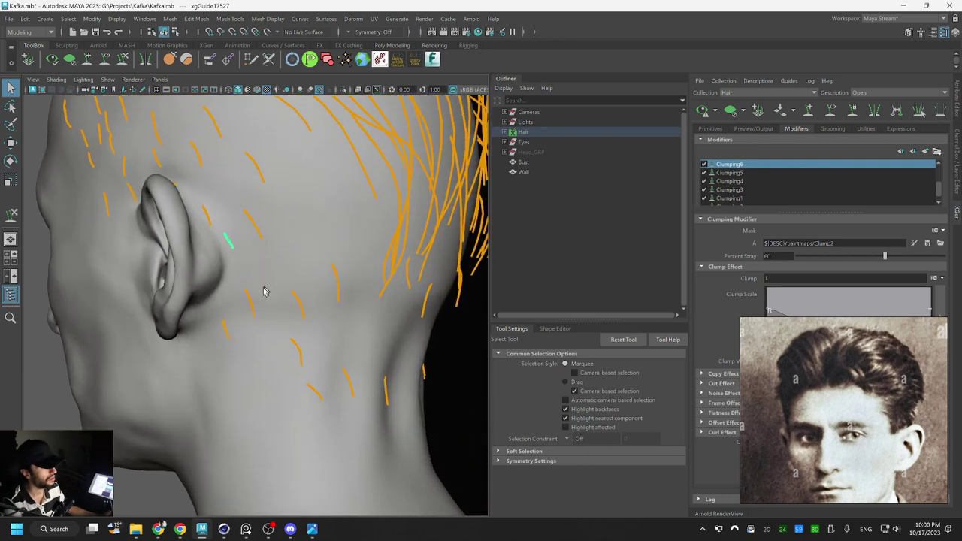
{"action": "left_click", "coordinate": [249, 298]}
{"action": "key", "text": "r"}
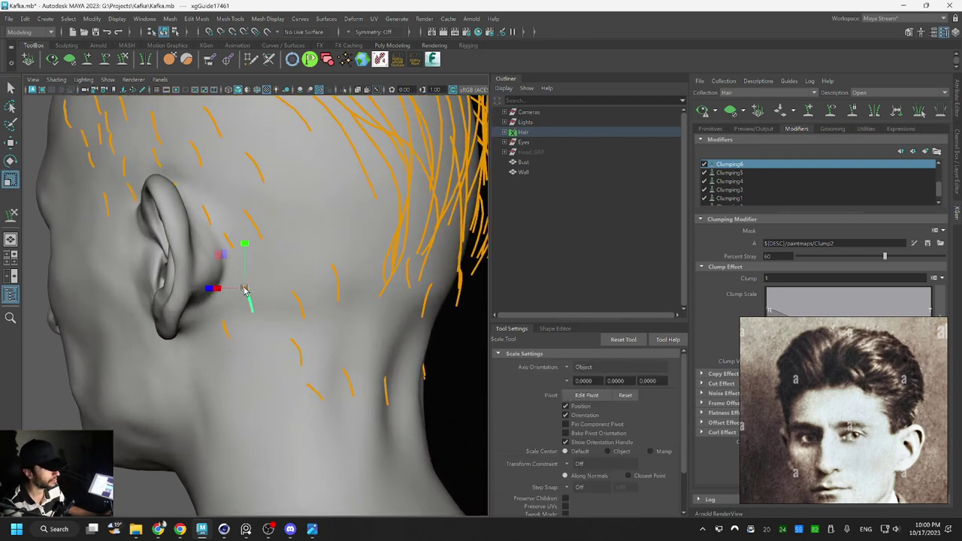
{"action": "key", "text": "q"}
{"action": "left_click", "coordinate": [254, 227]}
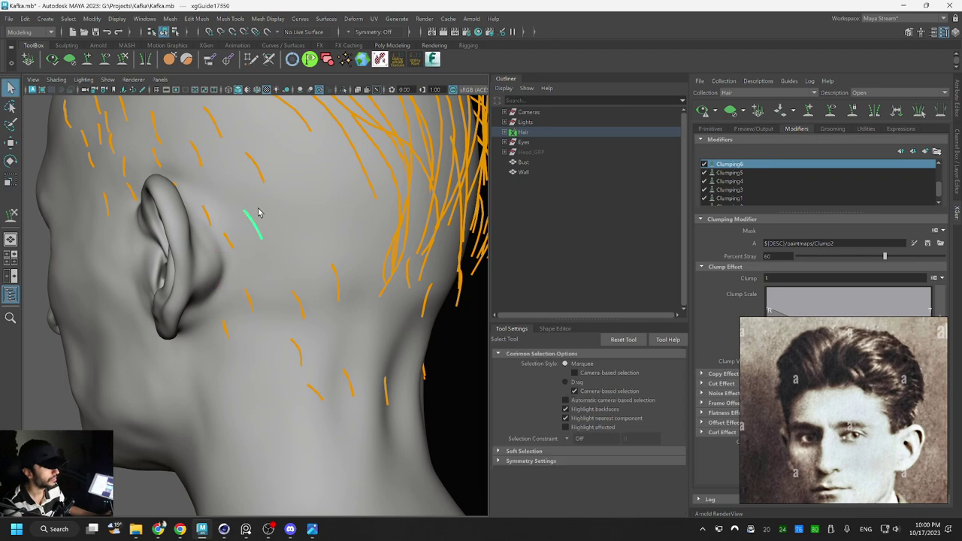
{"action": "key", "text": "r"}
{"action": "key", "text": "q"}
Pick the guide on the left side of the nape and sculpt it to hang straighter down the neck
{"action": "left_click_drag", "start_coordinate": [354, 361], "coordinate": [219, 292], "text": "alt"}
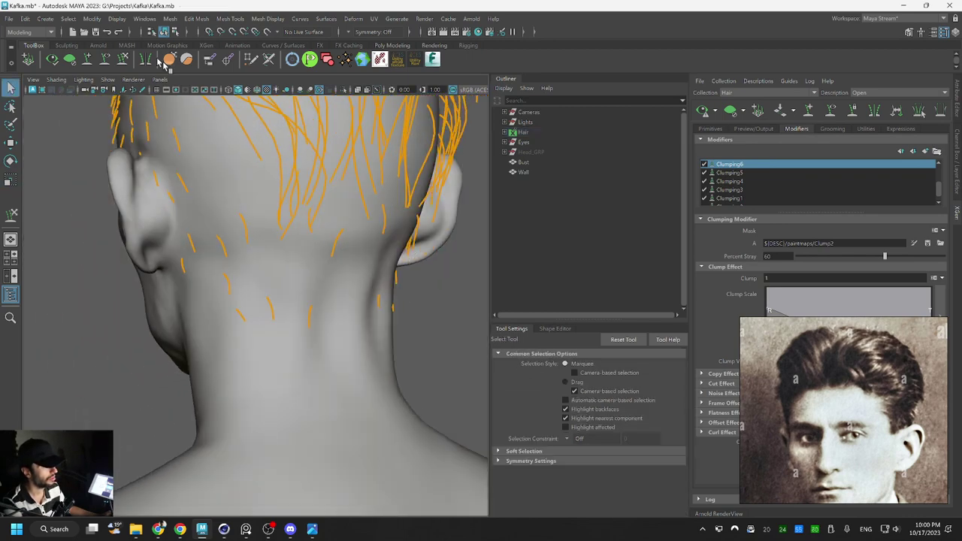
{"action": "left_click", "coordinate": [231, 289]}
{"action": "key", "text": "y"}
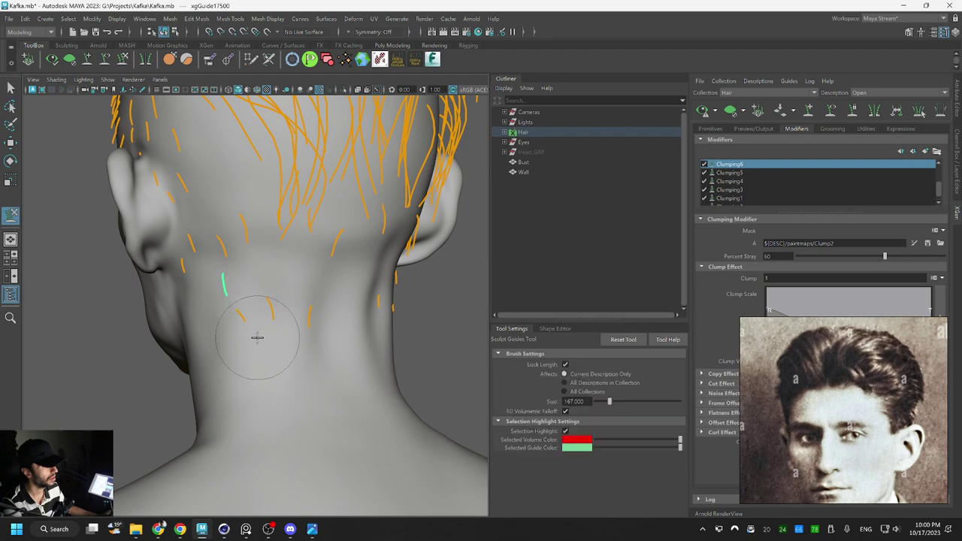
Switch to Chrome, replace the handle in the YouTube address with the creator's main channel handle, select the whole address, and return to Maya
{"action": "left_click", "coordinate": [181, 529]}
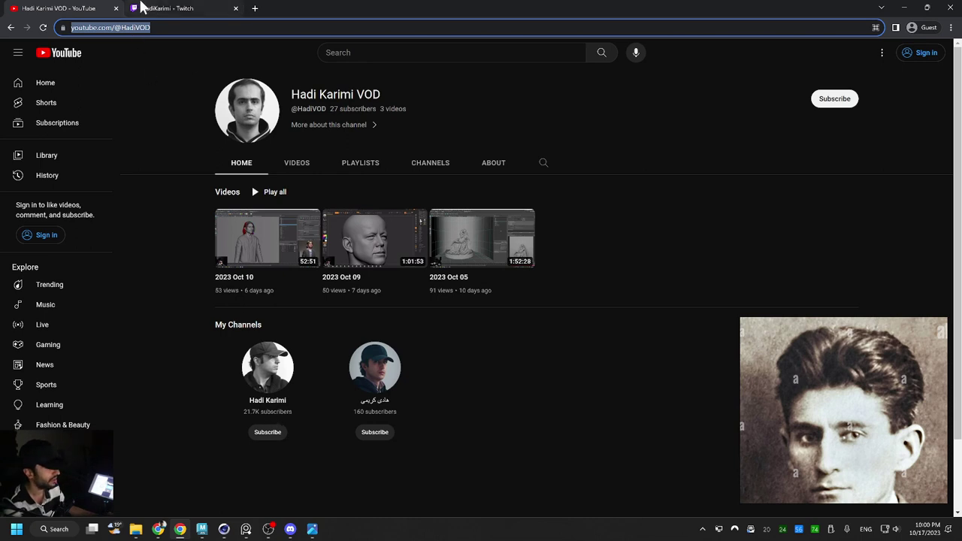
{"action": "left_click", "coordinate": [134, 28]}
{"action": "double_click", "coordinate": [162, 28]}
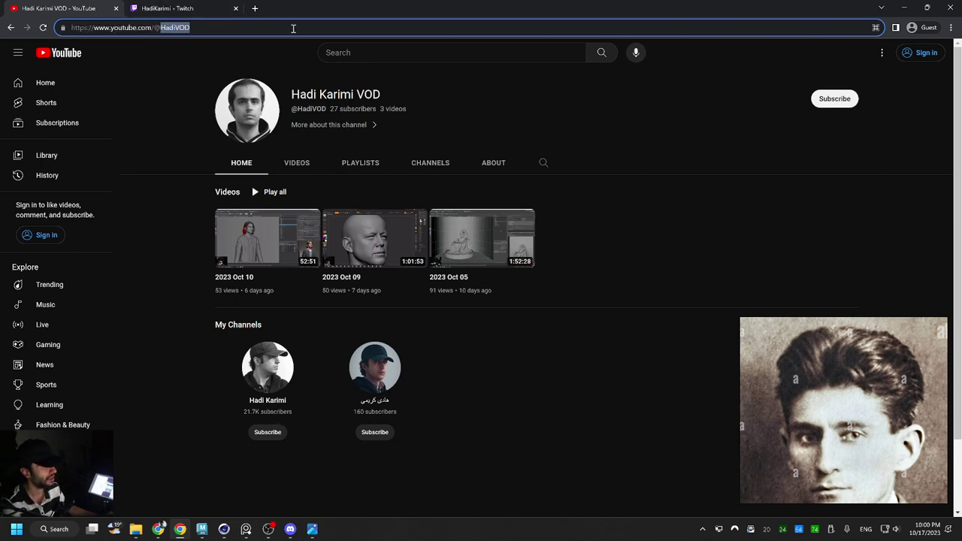
{"action": "type", "text": "hadikarimi"}
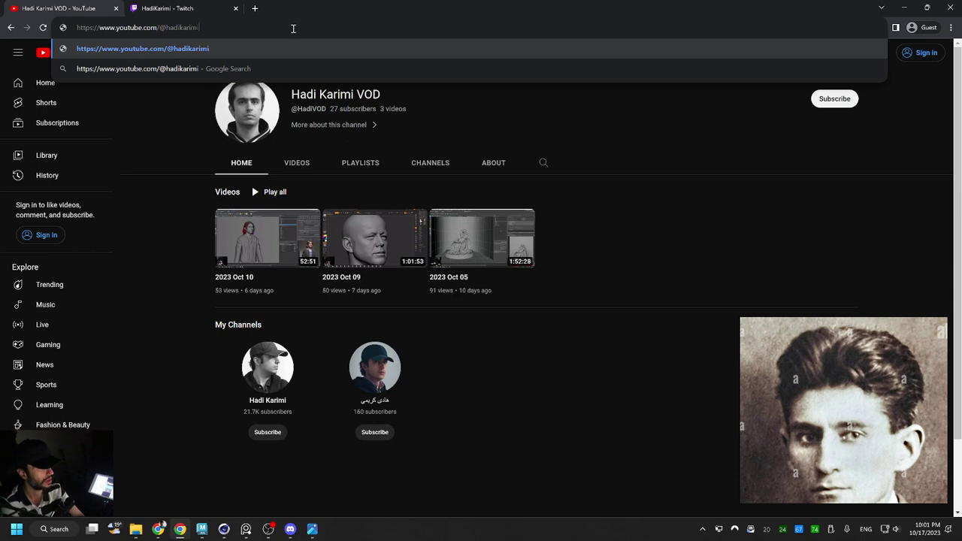
{"action": "key", "text": "ctrl+a"}
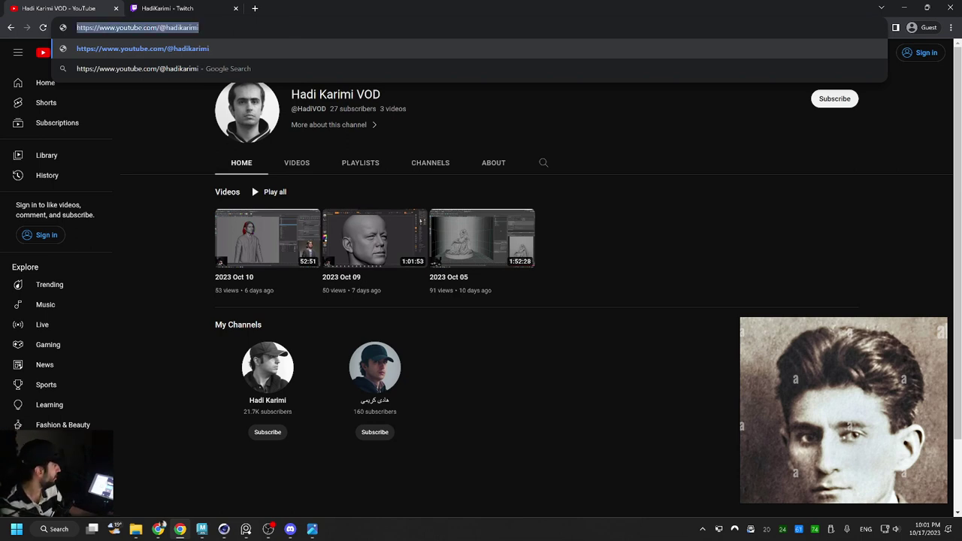
{"action": "key", "text": "alt+Tab"}
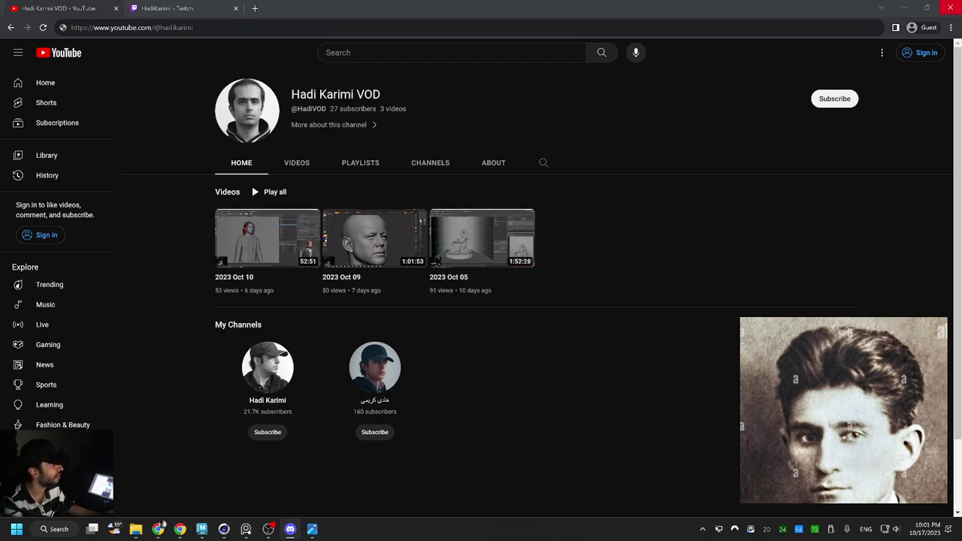
{"action": "left_click", "coordinate": [905, 7]}
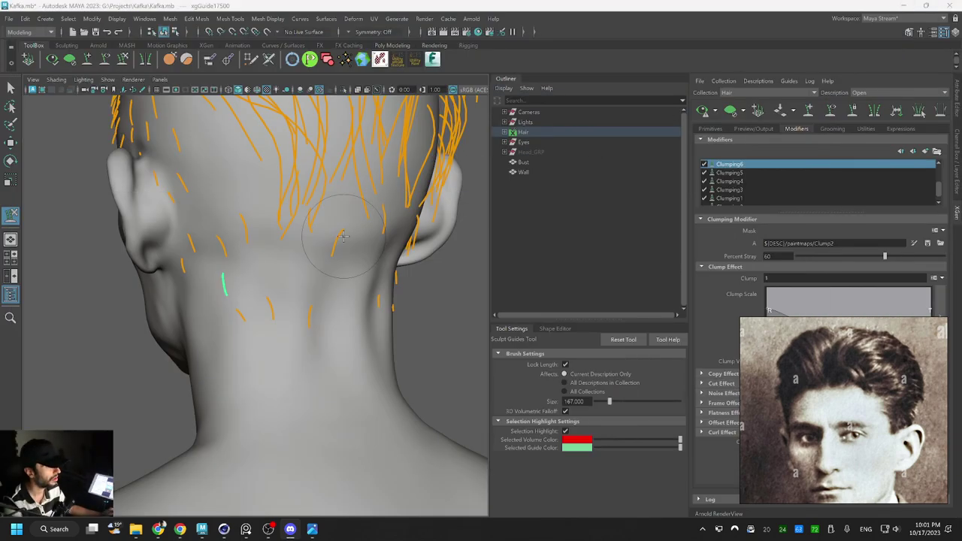
Redirect and shorten the selected nape guide and the guide directly above it
{"action": "right_click_drag", "start_coordinate": [240, 240], "coordinate": [302, 287], "text": "alt"}
{"action": "mouse_move", "coordinate": [302, 288]}
{"action": "left_mouse_down", "text": "alt"}
{"action": "mouse_move", "coordinate": [349, 289]}
{"action": "mouse_move", "coordinate": [347, 327]}
{"action": "mouse_move", "coordinate": [333, 285]}
{"action": "mouse_move", "coordinate": [278, 260]}
{"action": "left_mouse_up", "text": "alt"}
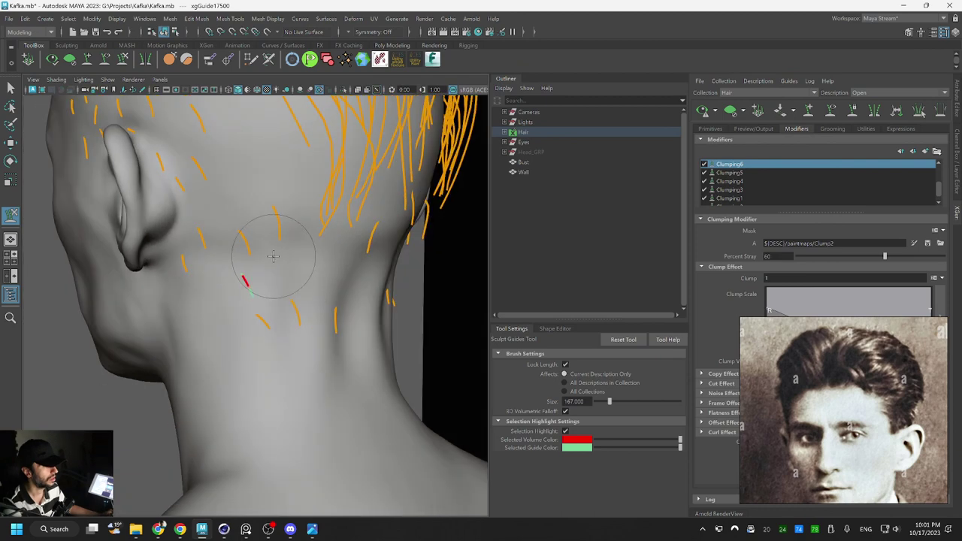
{"action": "key", "text": "r"}
{"action": "key", "text": "q"}
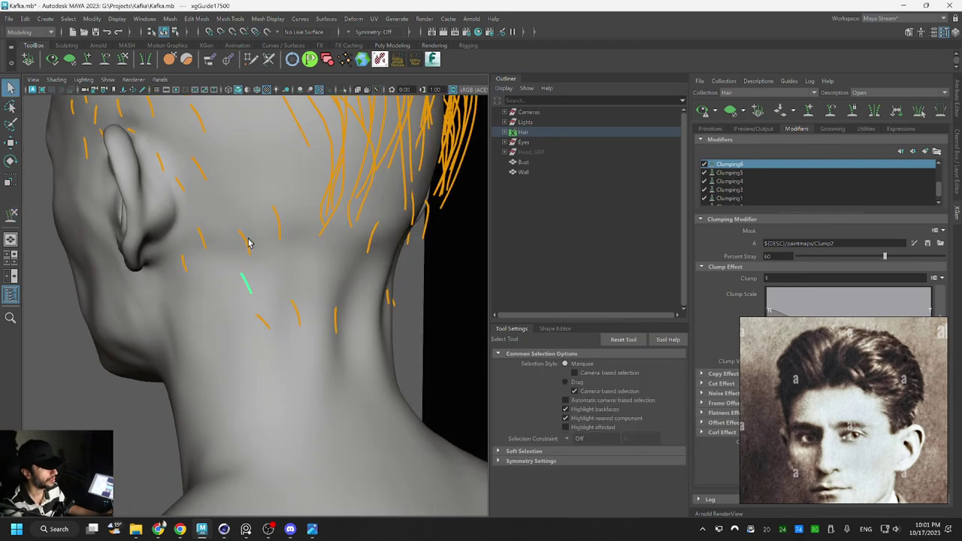
{"action": "key", "text": "y"}
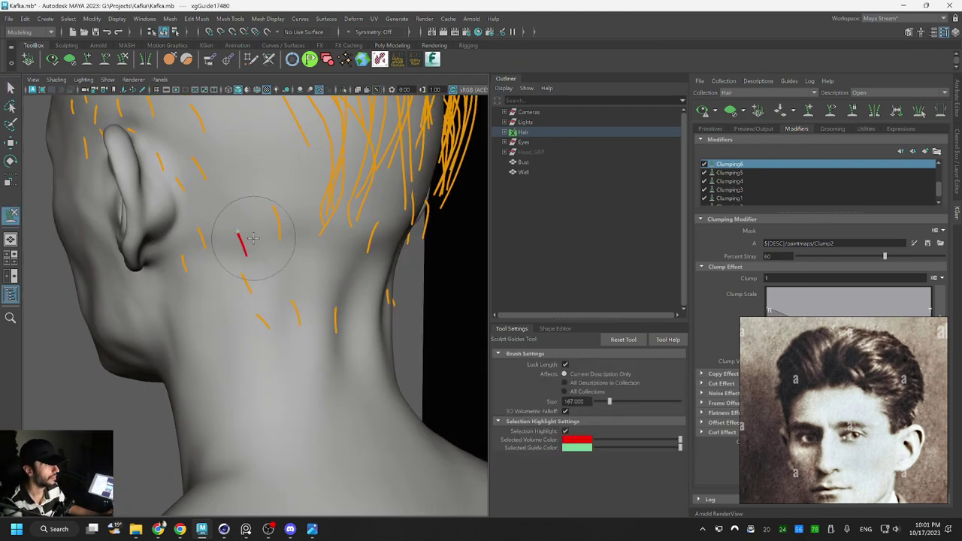
{"action": "key", "text": "r"}
{"action": "key", "text": "q"}
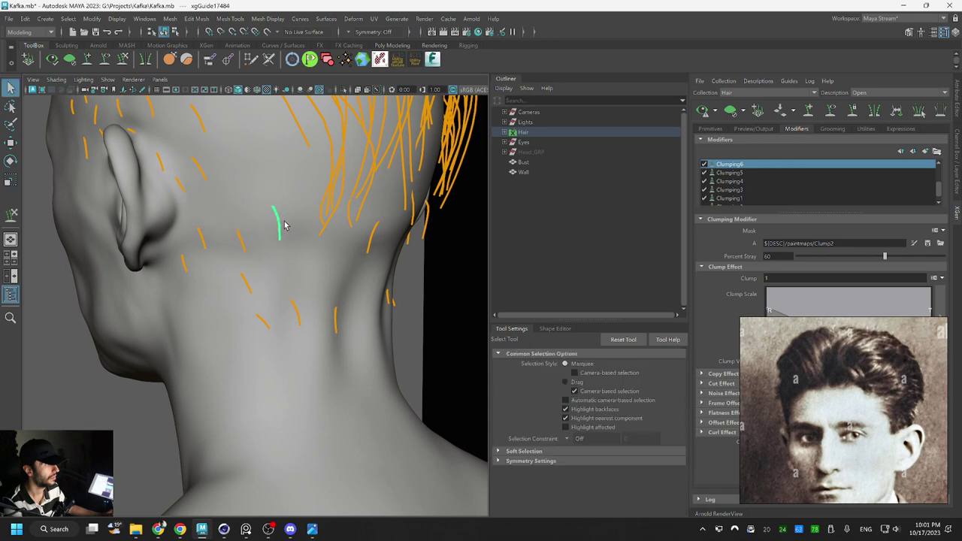
Sculpt the guide at the back hairline, left of center, to follow the head's surface and scale it down
{"action": "key", "text": "y"}
{"action": "left_click_drag", "start_coordinate": [338, 244], "coordinate": [299, 247], "text": "alt"}
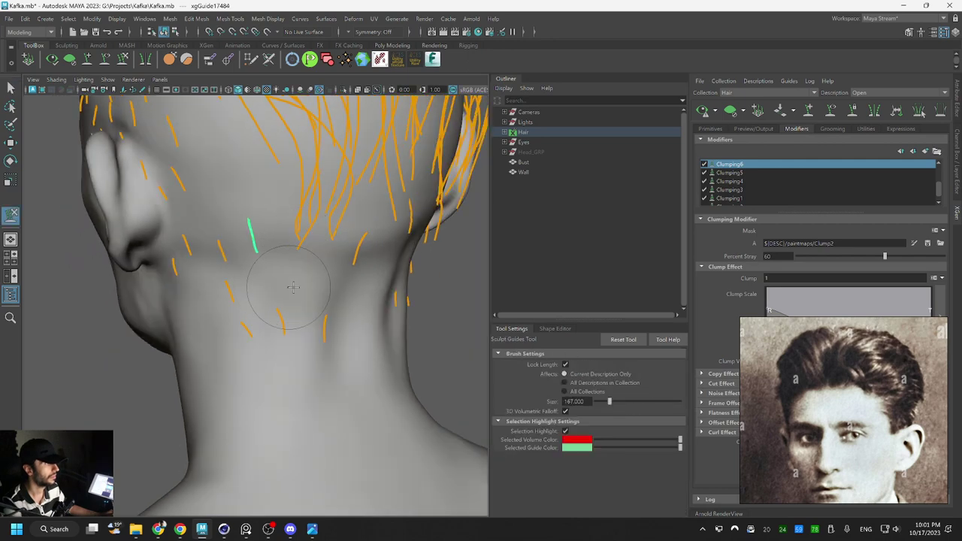
{"action": "left_click_drag", "start_coordinate": [283, 286], "coordinate": [378, 281], "text": "alt"}
{"action": "left_click_drag", "start_coordinate": [327, 237], "coordinate": [391, 260], "text": "alt"}
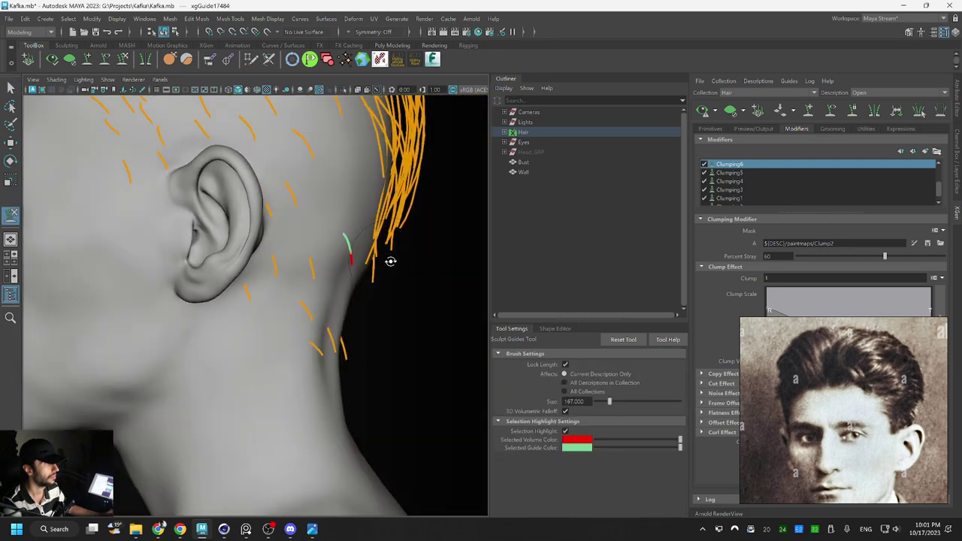
{"action": "key", "text": "r"}
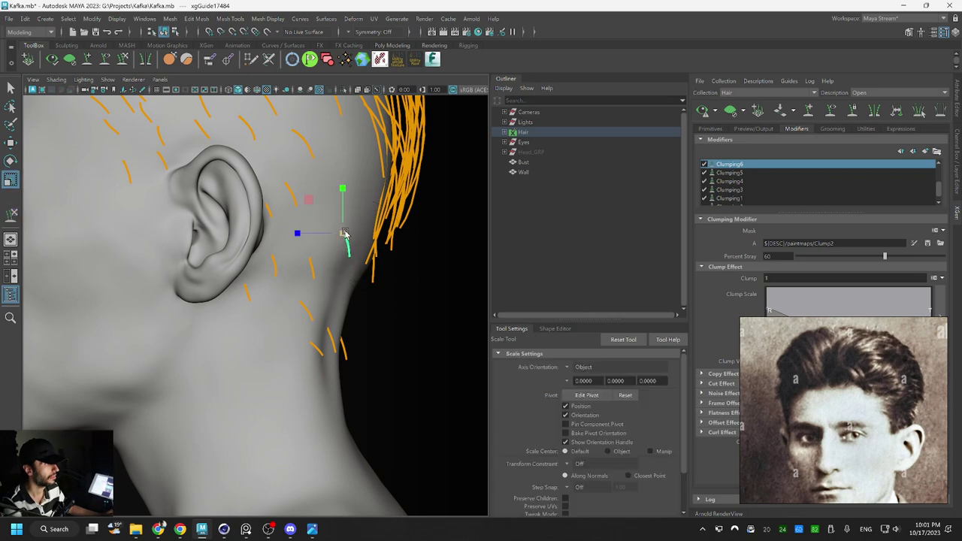
{"action": "key", "text": "q"}
Shorten the two lowest guides on the left side of the nape by scaling them
{"action": "left_click_drag", "start_coordinate": [330, 259], "coordinate": [343, 318], "text": "alt"}
{"action": "scroll", "coordinate": [343, 318], "scroll_direction": "up", "scroll_amount": 4}
{"action": "middle_click_drag", "start_coordinate": [282, 326], "coordinate": [286, 292], "text": "alt"}
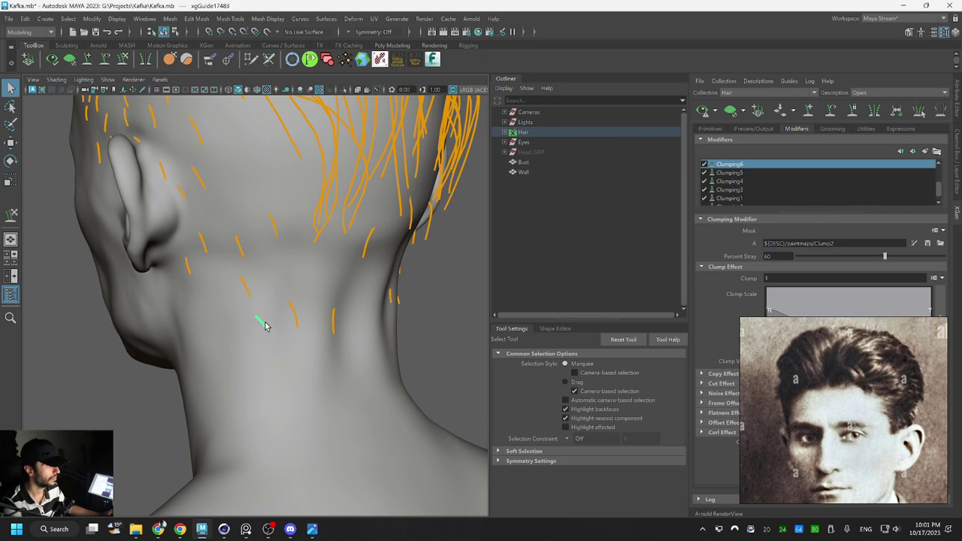
{"action": "key", "text": "r"}
{"action": "key", "text": "q"}
{"action": "left_click", "coordinate": [296, 315]}
{"action": "key", "text": "r"}
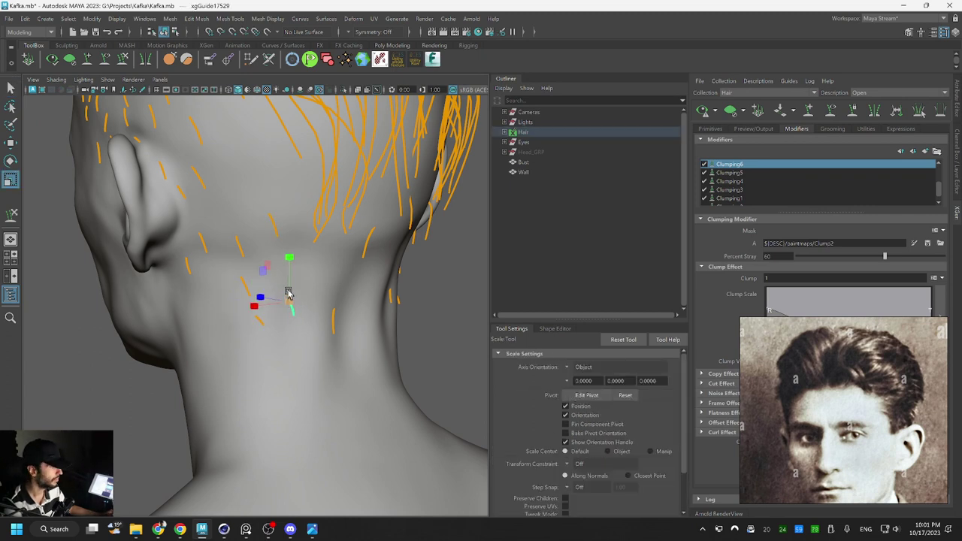
{"action": "key", "text": "q"}
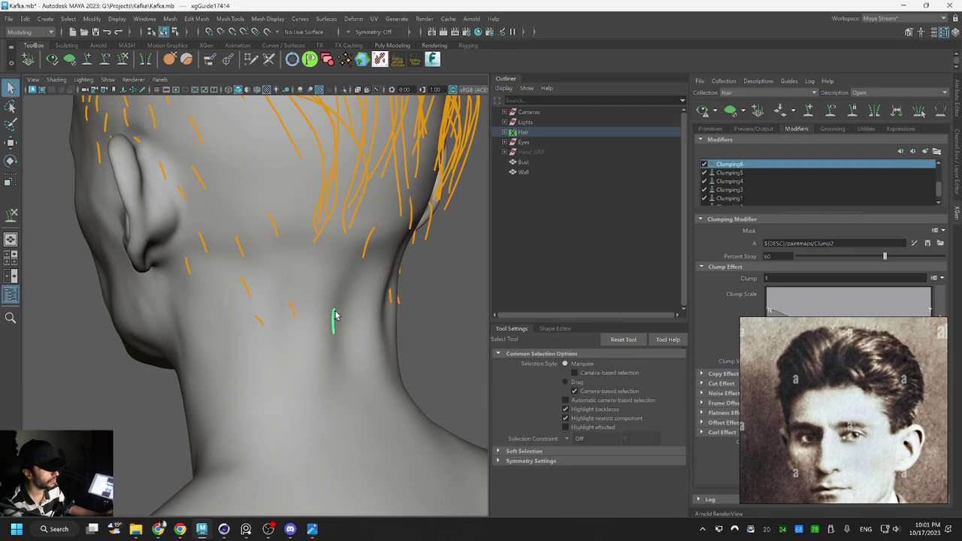
Scale down the low guide near the center of the nape and sculpt its tip away from the left ear
{"action": "key", "text": "r"}
{"action": "key", "text": "y"}
{"action": "left_click_drag", "start_coordinate": [322, 326], "coordinate": [329, 327]}
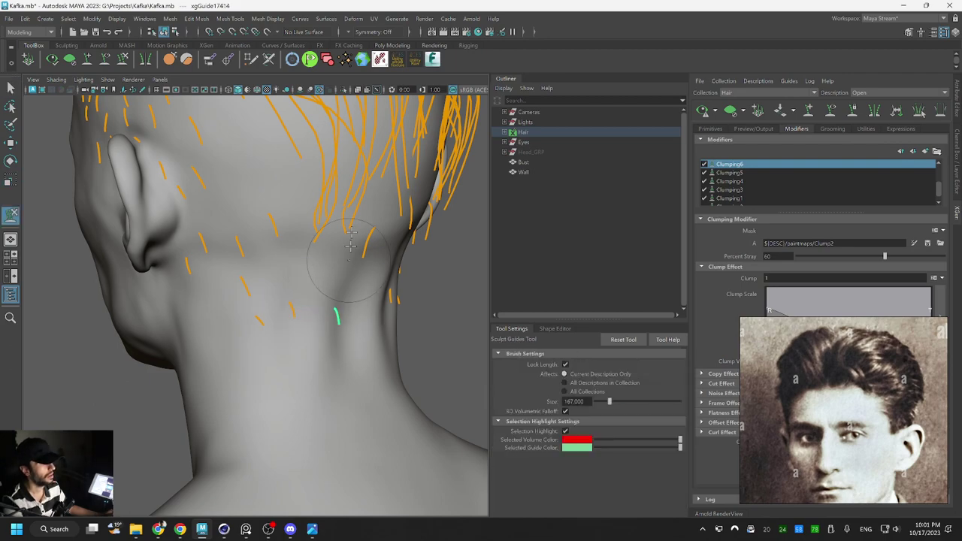
Scale down the guide behind the top of the left ear and the longer curved guide above it
{"action": "middle_click_drag", "start_coordinate": [350, 218], "coordinate": [362, 320], "text": "alt"}
{"action": "mouse_move", "coordinate": [363, 301]}
{"action": "right_mouse_down", "text": "alt"}
{"action": "mouse_move", "coordinate": [326, 285]}
{"action": "mouse_move", "coordinate": [268, 297]}
{"action": "mouse_move", "coordinate": [287, 316]}
{"action": "right_mouse_up", "text": "alt"}
{"action": "left_click_drag", "start_coordinate": [287, 316], "coordinate": [298, 316], "text": "alt"}
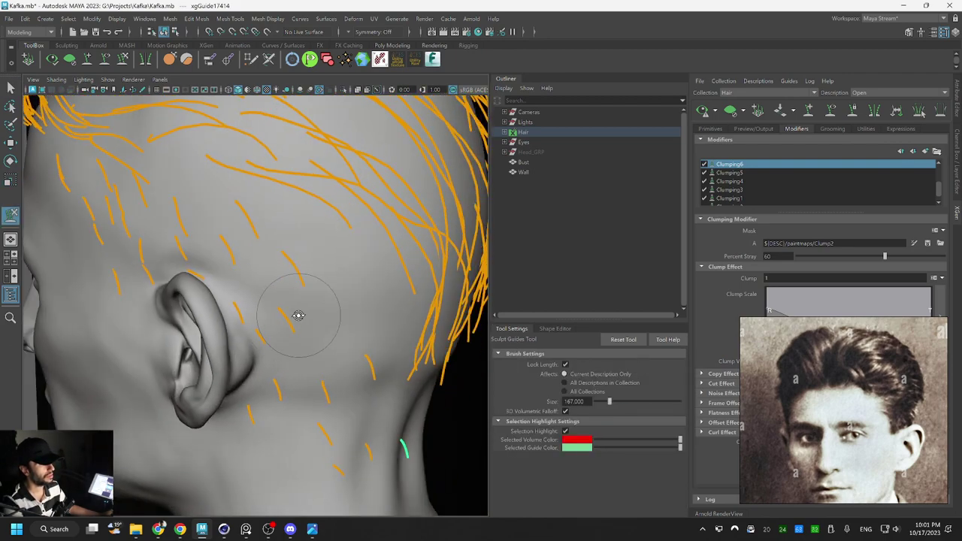
{"action": "key", "text": "q"}
{"action": "key", "text": "r"}
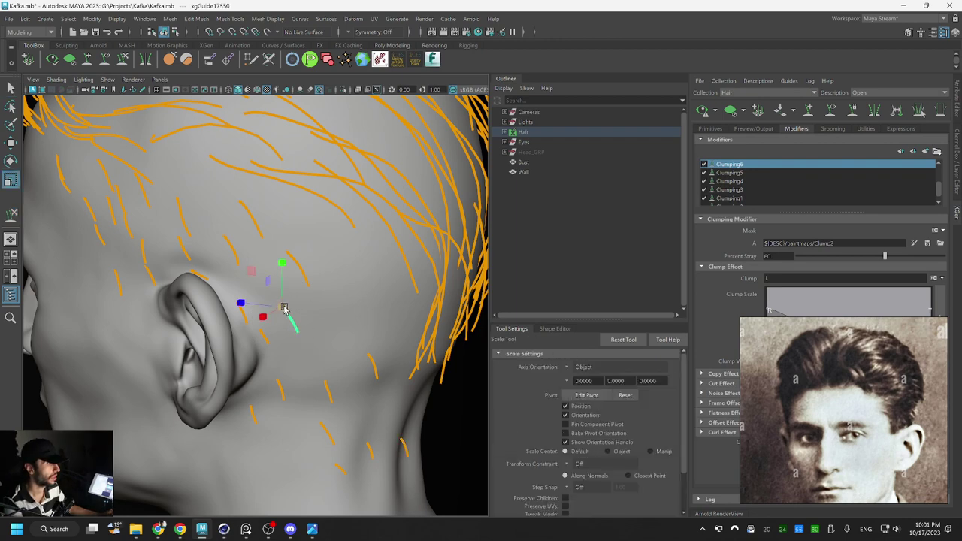
{"action": "key", "text": "q"}
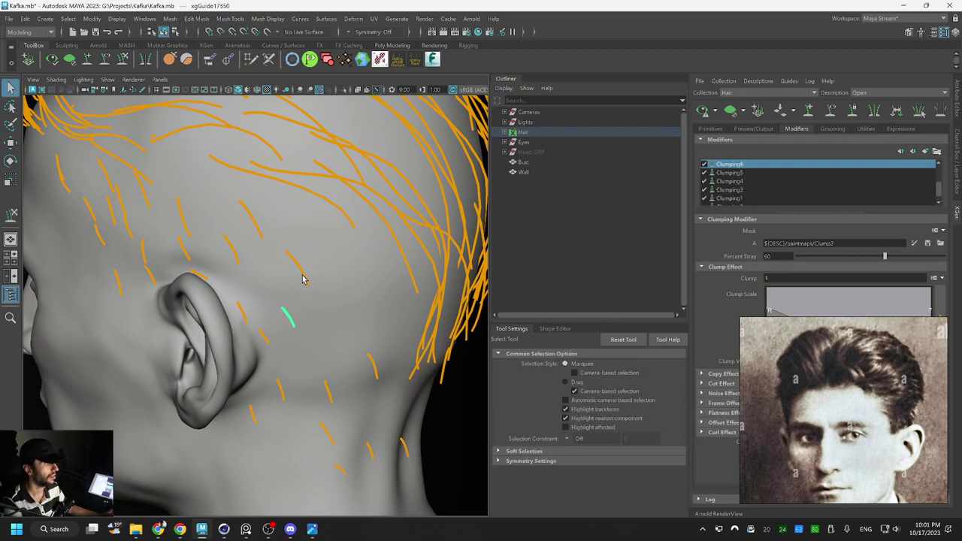
{"action": "left_click", "coordinate": [304, 282]}
{"action": "left_click", "coordinate": [305, 283]}
{"action": "key", "text": "r"}
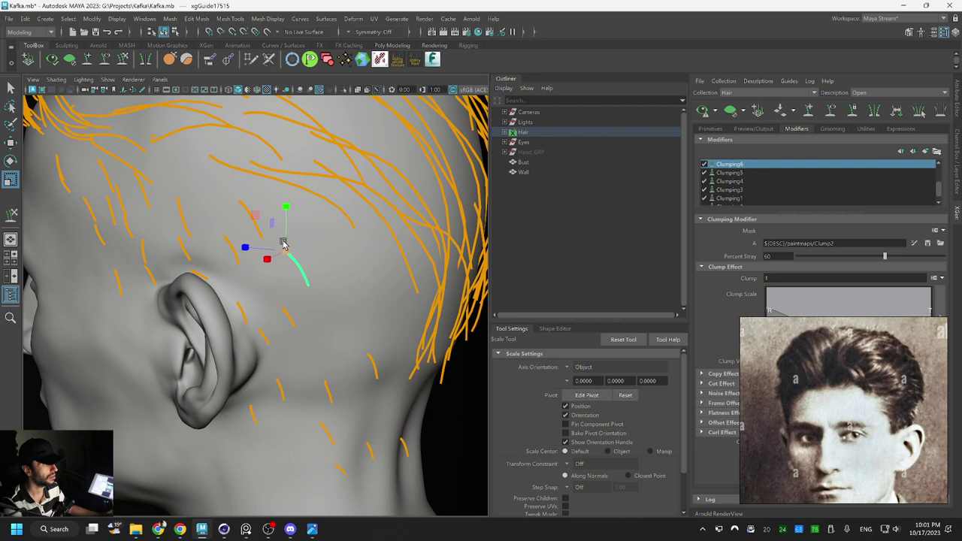
{"action": "key", "text": "q"}
Scale down the lowest sideburn guide in front of the left ear
{"action": "left_click_drag", "start_coordinate": [213, 221], "coordinate": [331, 344], "text": "alt"}
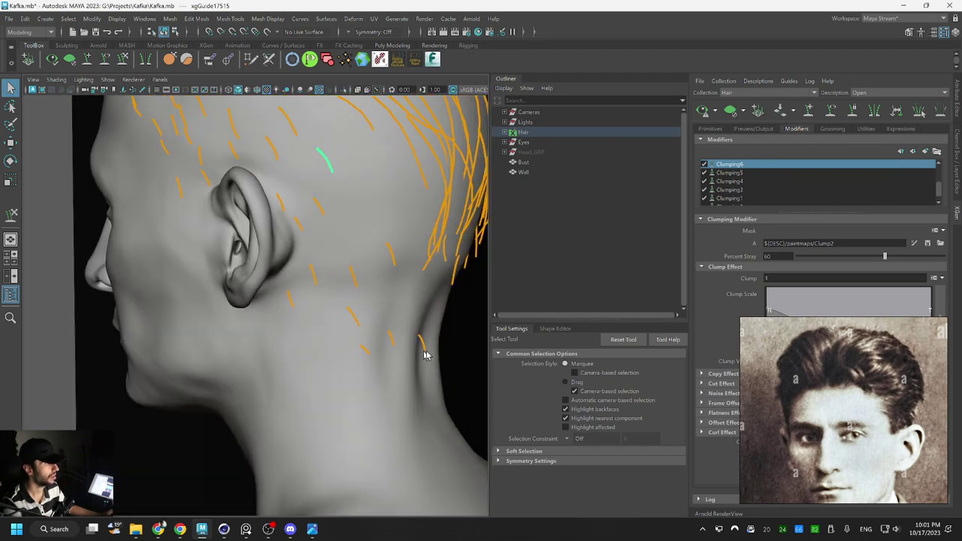
{"action": "left_click_drag", "start_coordinate": [425, 355], "coordinate": [234, 364], "text": "alt"}
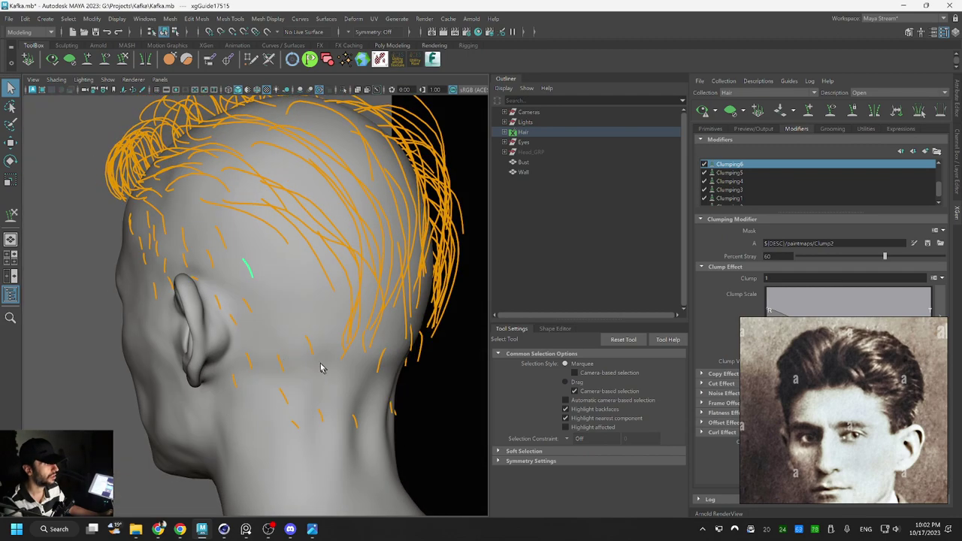
{"action": "left_click_drag", "start_coordinate": [321, 368], "coordinate": [313, 368], "text": "alt"}
{"action": "scroll", "coordinate": [260, 281], "scroll_direction": "up", "scroll_amount": 3}
{"action": "left_click_drag", "start_coordinate": [260, 281], "coordinate": [257, 283], "text": "alt"}
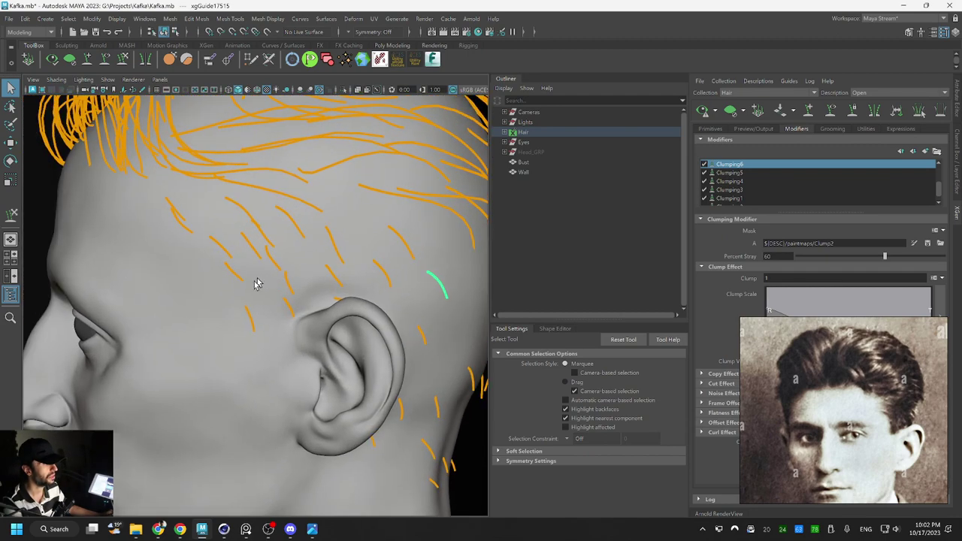
{"action": "left_click", "coordinate": [254, 320]}
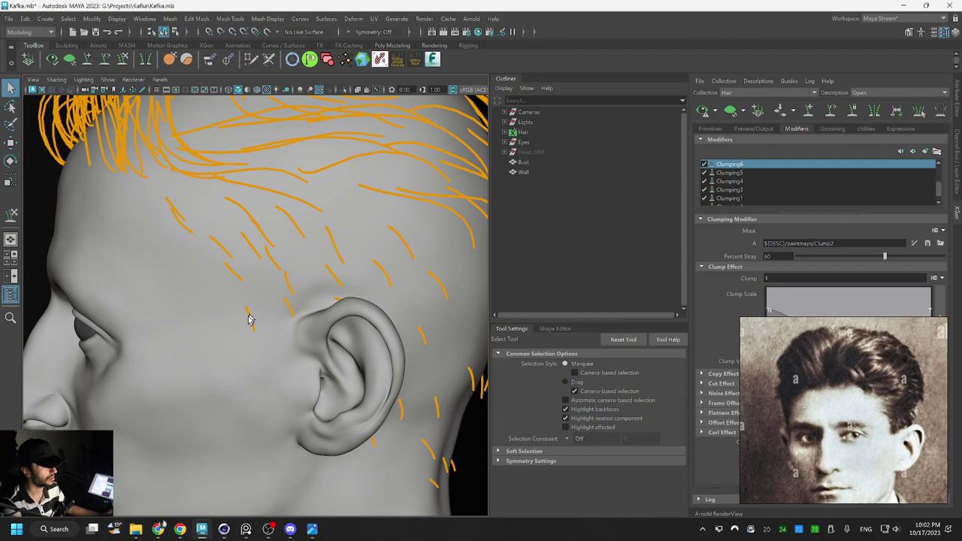
{"action": "left_click", "coordinate": [249, 310]}
{"action": "key", "text": "r"}
{"action": "key", "text": "q"}
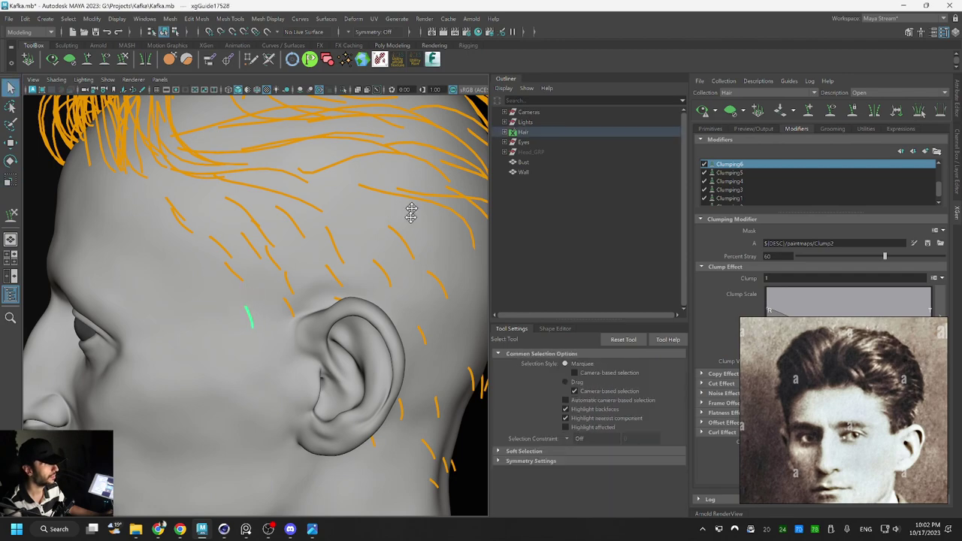
Scale down the long curved guide above and behind the left ear
{"action": "right_click_drag", "start_coordinate": [410, 213], "coordinate": [338, 241], "text": "alt"}
{"action": "mouse_move", "coordinate": [339, 240]}
{"action": "left_mouse_down", "text": "alt"}
{"action": "mouse_move", "coordinate": [323, 236]}
{"action": "mouse_move", "coordinate": [333, 251]}
{"action": "left_mouse_up", "text": "alt"}
{"action": "right_click_drag", "start_coordinate": [285, 251], "coordinate": [303, 255], "text": "alt"}
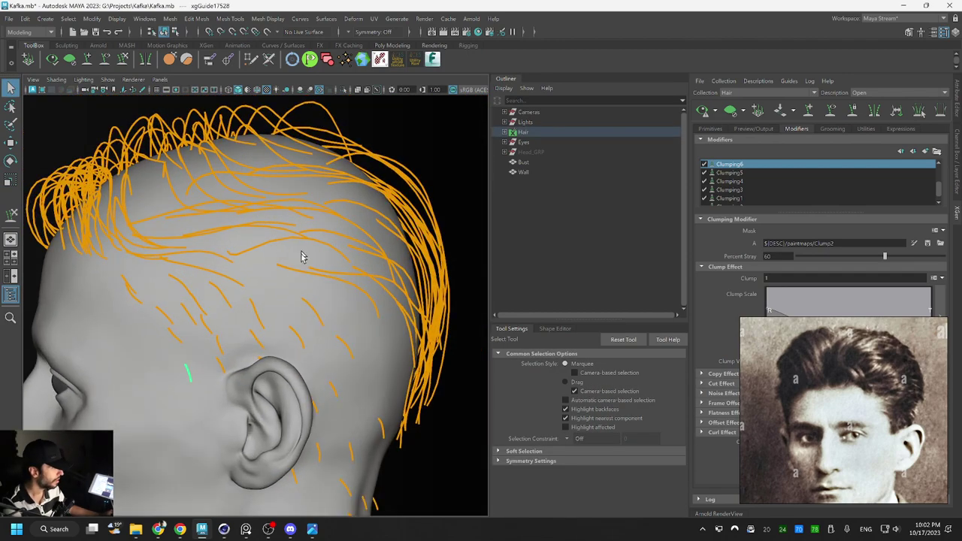
{"action": "left_click_drag", "start_coordinate": [296, 262], "coordinate": [302, 281], "text": "alt"}
{"action": "left_click", "coordinate": [316, 277]}
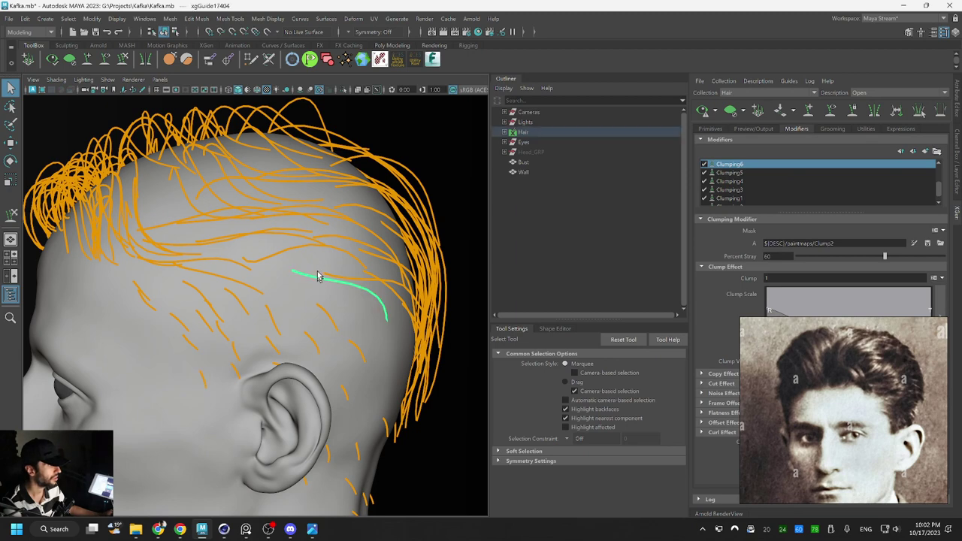
{"action": "key", "text": "r"}
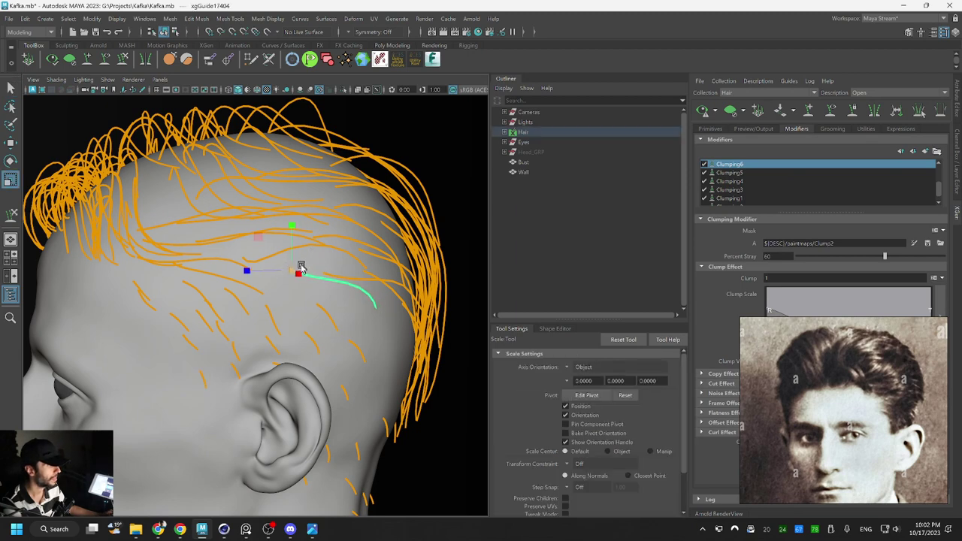
Sculpt the curved guide above and behind the left ear so that its tip follows the scalp downward
{"action": "left_click", "coordinate": [122, 60]}
{"action": "mouse_move", "coordinate": [219, 182]}
{"action": "left_mouse_down", "text": "alt"}
{"action": "mouse_move", "coordinate": [354, 273]}
{"action": "mouse_move", "coordinate": [310, 301]}
{"action": "mouse_move", "coordinate": [244, 256]}
{"action": "mouse_move", "coordinate": [220, 264]}
{"action": "mouse_move", "coordinate": [220, 285]}
{"action": "mouse_move", "coordinate": [208, 254]}
{"action": "mouse_move", "coordinate": [200, 257]}
{"action": "left_mouse_up", "text": "alt"}
{"action": "key", "text": "b"}
{"action": "left_click_drag", "start_coordinate": [302, 251], "coordinate": [379, 245], "text": "alt"}
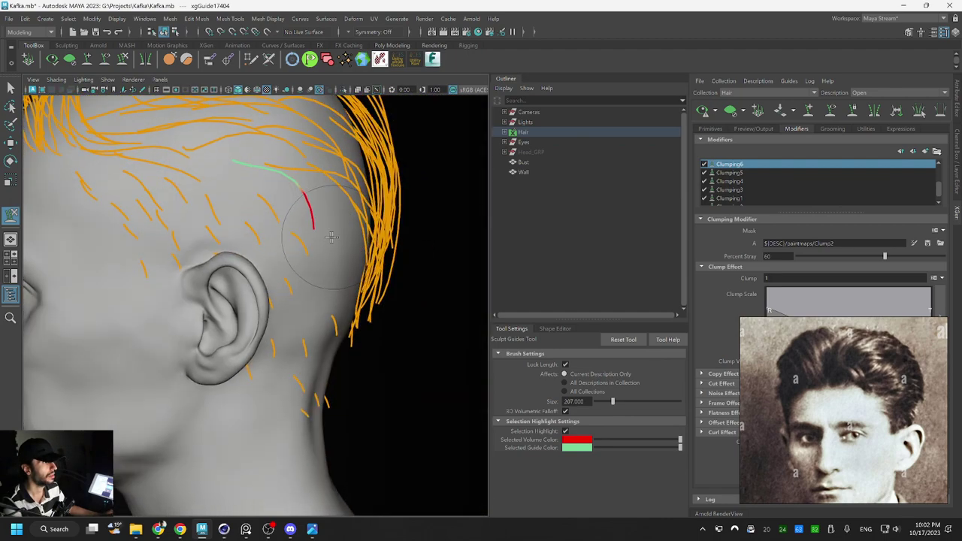
{"action": "left_click_drag", "start_coordinate": [295, 232], "coordinate": [376, 258], "text": "alt"}
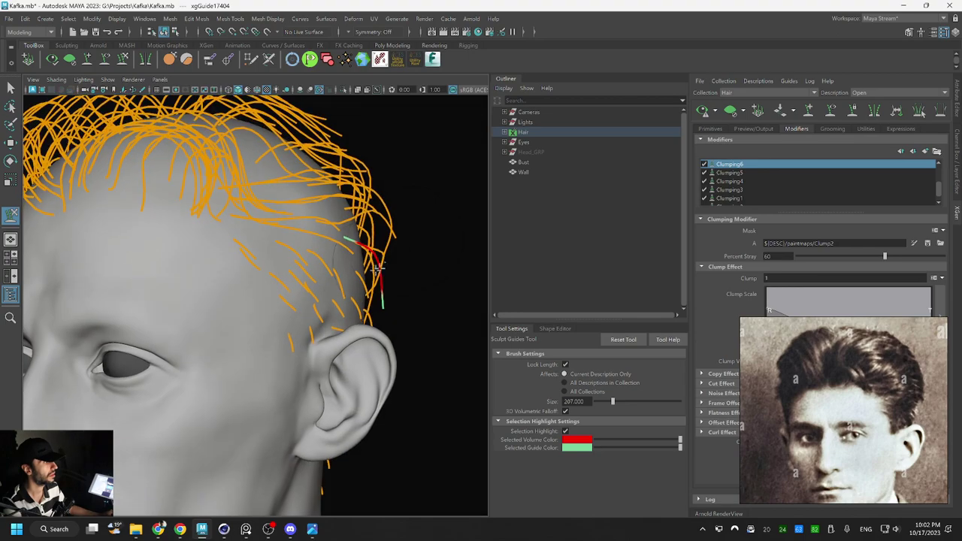
{"action": "mouse_move", "coordinate": [340, 292]}
{"action": "left_mouse_down", "text": "alt"}
{"action": "mouse_move", "coordinate": [378, 296]}
{"action": "mouse_move", "coordinate": [294, 297]}
{"action": "left_mouse_up", "text": "alt"}
{"action": "mouse_move", "coordinate": [363, 303]}
{"action": "left_mouse_down", "text": "alt"}
{"action": "mouse_move", "coordinate": [318, 269]}
{"action": "mouse_move", "coordinate": [436, 296]}
{"action": "mouse_move", "coordinate": [382, 284]}
{"action": "mouse_move", "coordinate": [343, 329]}
{"action": "mouse_move", "coordinate": [342, 289]}
{"action": "mouse_move", "coordinate": [371, 279]}
{"action": "mouse_move", "coordinate": [324, 214]}
{"action": "left_mouse_up", "text": "alt"}
{"action": "middle_click_drag", "start_coordinate": [325, 214], "coordinate": [328, 269], "text": "alt"}
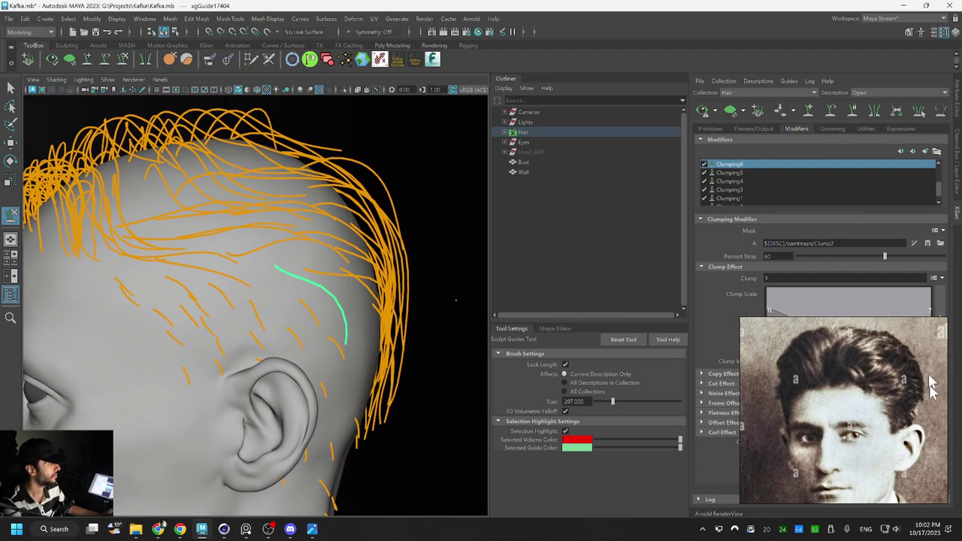
Sculpt the long guide above the left temple so that its tip bends down along the scalp
{"action": "mouse_move", "coordinate": [227, 224]}
{"action": "left_mouse_down", "text": "alt"}
{"action": "mouse_move", "coordinate": [290, 262]}
{"action": "mouse_move", "coordinate": [275, 258]}
{"action": "mouse_move", "coordinate": [253, 287]}
{"action": "mouse_move", "coordinate": [207, 264]}
{"action": "mouse_move", "coordinate": [289, 270]}
{"action": "left_mouse_up", "text": "alt"}
{"action": "key", "text": "q"}
{"action": "key", "text": "r"}
{"action": "key", "text": "q"}
{"action": "key", "text": "y"}
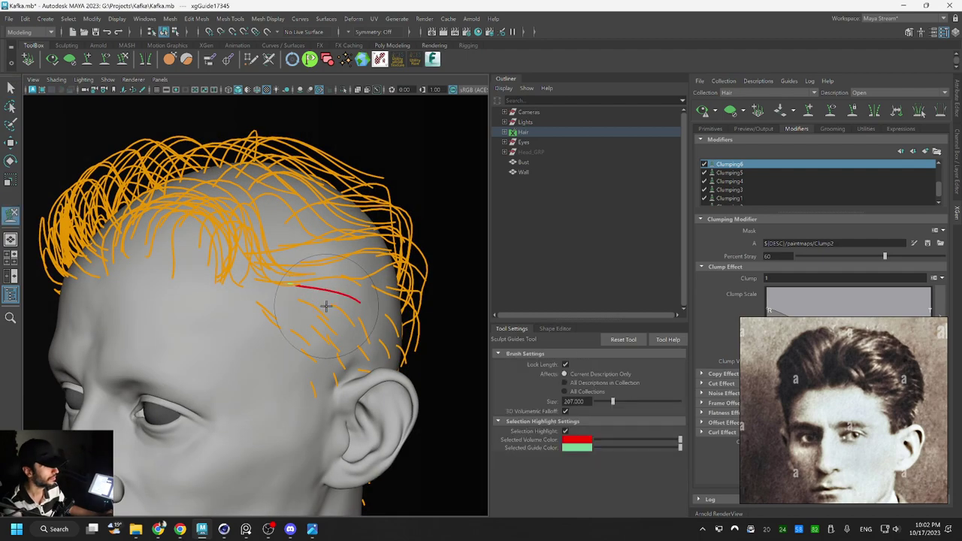
{"action": "left_click_drag", "start_coordinate": [382, 299], "coordinate": [341, 290], "text": "alt"}
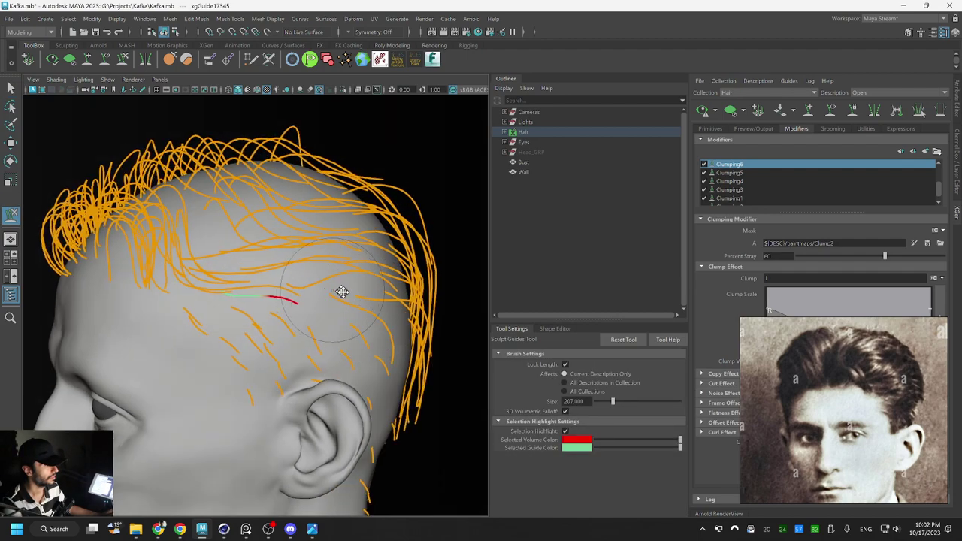
{"action": "middle_click_drag", "start_coordinate": [331, 257], "coordinate": [361, 263], "text": "alt"}
{"action": "scroll", "coordinate": [361, 264], "scroll_direction": "up", "scroll_amount": 2}
{"action": "mouse_move", "coordinate": [335, 264]}
{"action": "left_mouse_down", "text": "alt"}
{"action": "mouse_move", "coordinate": [361, 339]}
{"action": "mouse_move", "coordinate": [318, 251]}
{"action": "left_mouse_up", "text": "alt"}
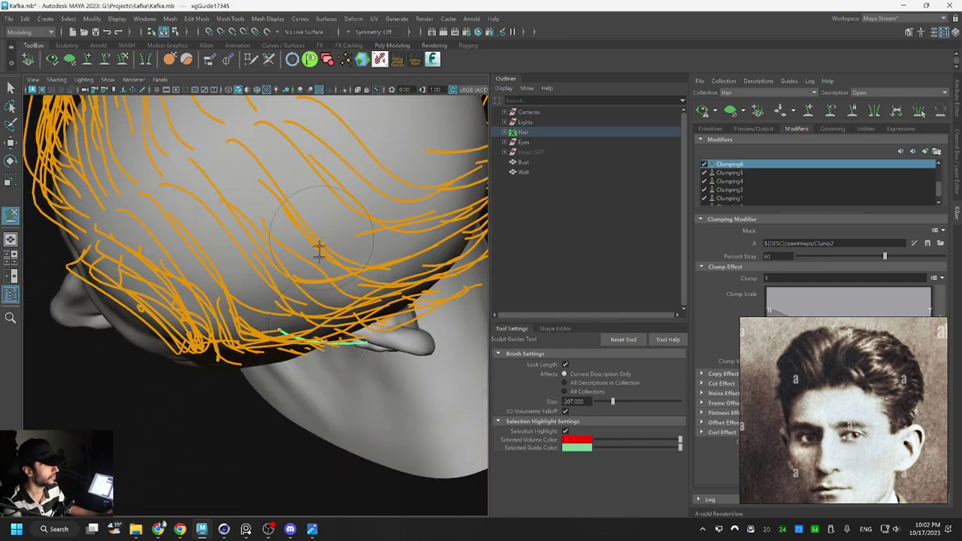
Shorten the wavy guide above the left ear and sculpt its back half downward
{"action": "mouse_move", "coordinate": [399, 318]}
{"action": "left_mouse_down", "text": "alt"}
{"action": "mouse_move", "coordinate": [381, 303]}
{"action": "mouse_move", "coordinate": [353, 308]}
{"action": "mouse_move", "coordinate": [375, 235]}
{"action": "mouse_move", "coordinate": [293, 250]}
{"action": "left_mouse_up", "text": "alt"}
{"action": "key", "text": "q"}
{"action": "left_click", "coordinate": [345, 342]}
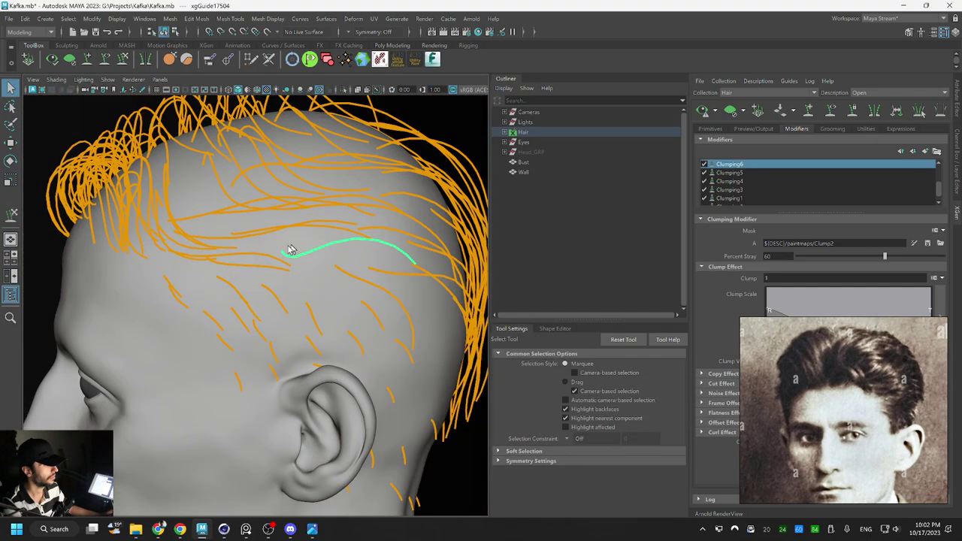
{"action": "key", "text": "r"}
{"action": "key", "text": "y"}
{"action": "left_click_drag", "start_coordinate": [382, 253], "coordinate": [408, 286]}
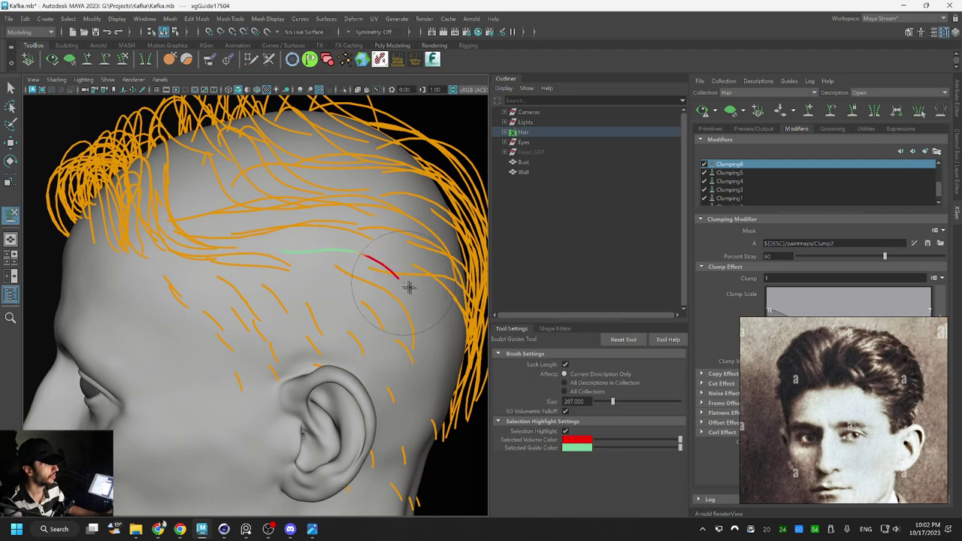
Scale down the smoothed guide above the left ear a little more and refine its curve along the scalp
{"action": "mouse_move", "coordinate": [329, 215]}
{"action": "left_mouse_down"}
{"action": "mouse_move", "coordinate": [322, 237]}
{"action": "mouse_move", "coordinate": [277, 241]}
{"action": "left_mouse_up"}
{"action": "key", "text": "r"}
{"action": "key", "text": "q"}
{"action": "left_click_drag", "start_coordinate": [378, 243], "coordinate": [359, 307], "text": "alt"}
{"action": "key", "text": "y"}
{"action": "mouse_move", "coordinate": [316, 331]}
{"action": "left_mouse_down"}
{"action": "mouse_move", "coordinate": [316, 341]}
{"action": "mouse_move", "coordinate": [361, 335]}
{"action": "mouse_move", "coordinate": [369, 238]}
{"action": "mouse_move", "coordinate": [396, 283]}
{"action": "left_mouse_up"}
{"action": "key", "text": "q"}
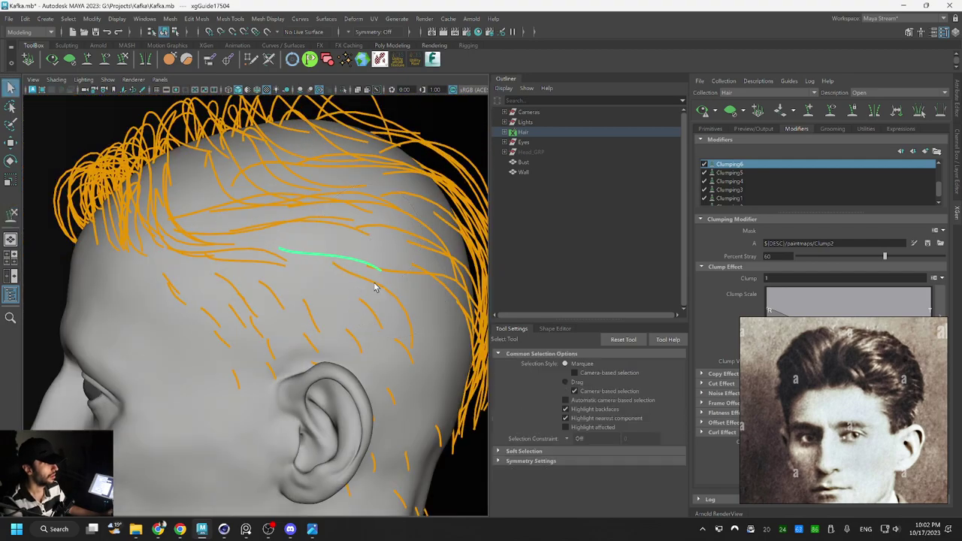
Frame the whole bust, save the scene and update the XGen hair preview
{"action": "left_click", "coordinate": [365, 274]}
{"action": "key", "text": "a"}
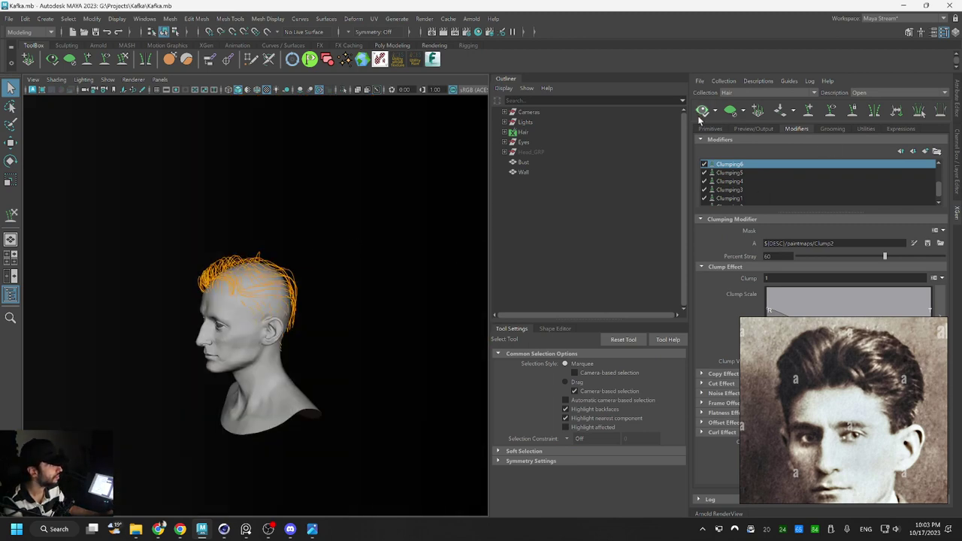
{"action": "key", "text": "ctrl+s"}
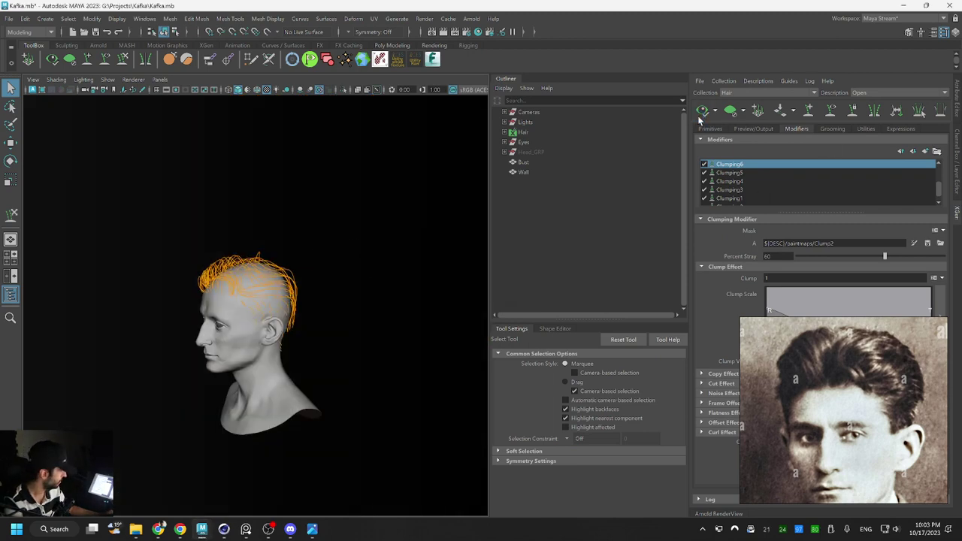
{"action": "left_click", "coordinate": [699, 118]}
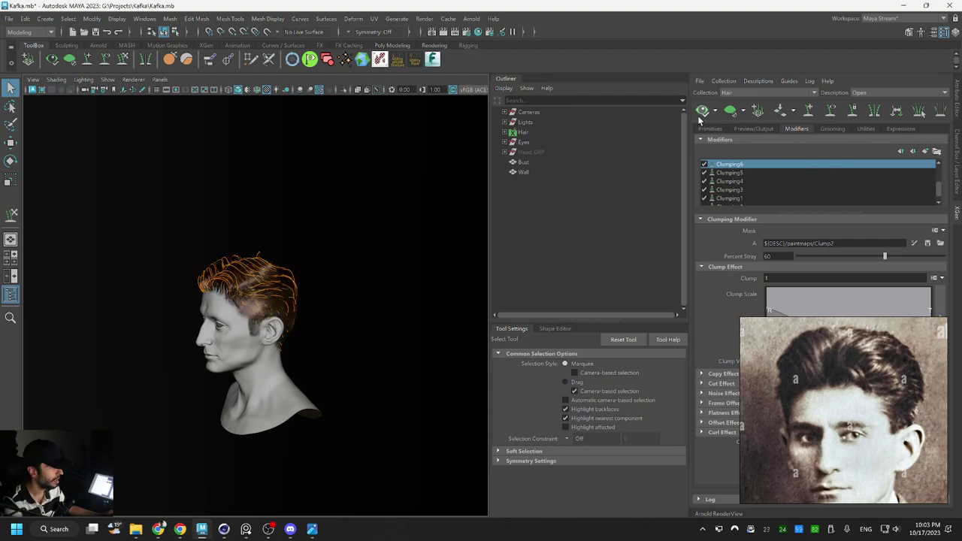
Examine the generated hair around the left temple, sideburn, ear and nape against the portrait
{"action": "scroll", "coordinate": [242, 303], "scroll_direction": "up", "scroll_amount": 5}
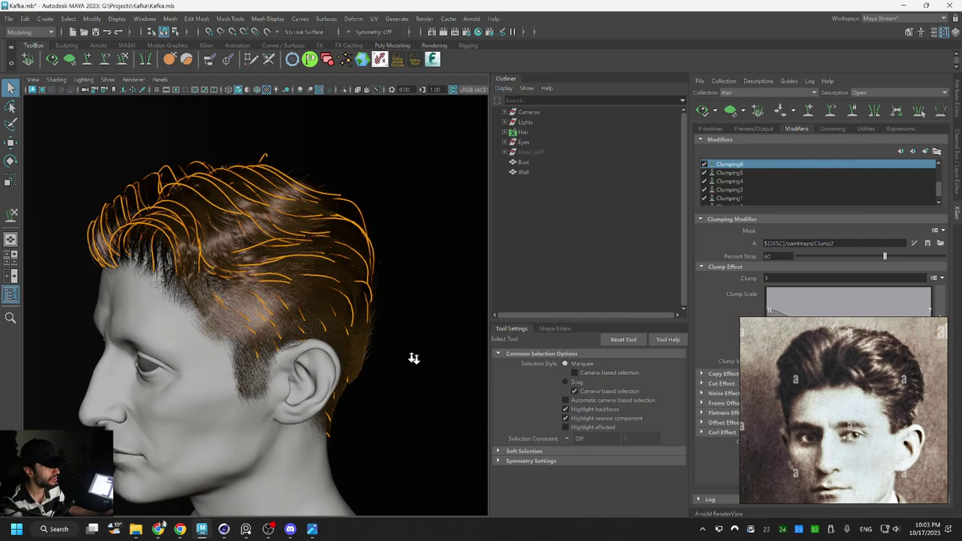
{"action": "scroll", "coordinate": [254, 352], "scroll_direction": "down", "scroll_amount": 3}
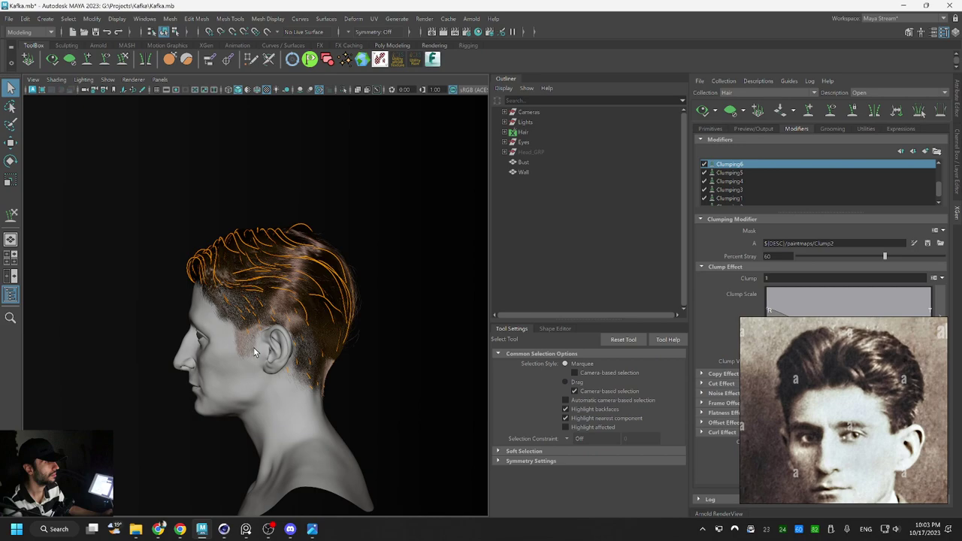
{"action": "left_click_drag", "start_coordinate": [254, 351], "coordinate": [333, 326], "text": "alt"}
{"action": "scroll", "coordinate": [333, 326], "scroll_direction": "up", "scroll_amount": 4}
{"action": "scroll", "coordinate": [333, 326], "scroll_direction": "down", "scroll_amount": 4}
{"action": "left_click_drag", "start_coordinate": [262, 323], "coordinate": [262, 262], "text": "alt"}
{"action": "scroll", "coordinate": [328, 317], "scroll_direction": "up", "scroll_amount": 5}
{"action": "scroll", "coordinate": [288, 293], "scroll_direction": "down", "scroll_amount": 4}
{"action": "scroll", "coordinate": [271, 287], "scroll_direction": "up", "scroll_amount": 1}
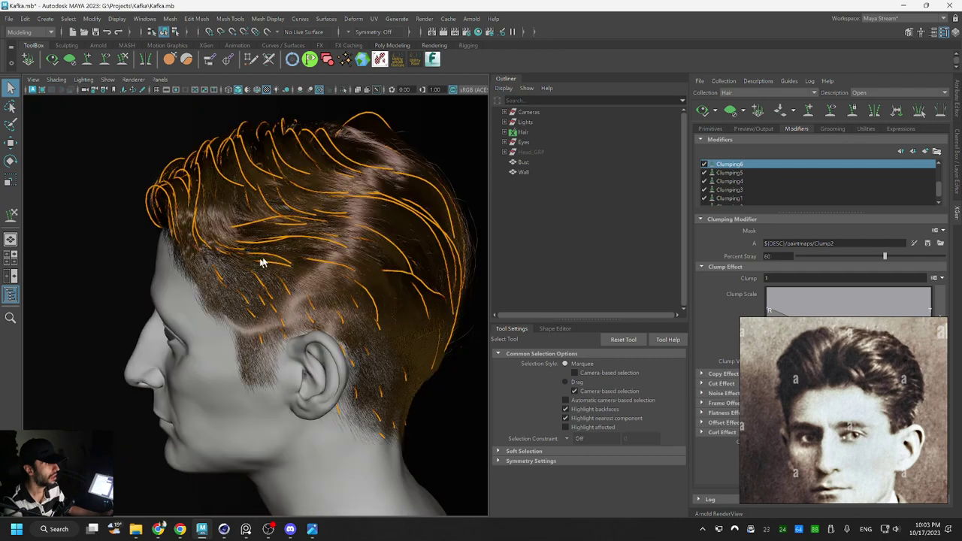
{"action": "middle_click_drag", "start_coordinate": [313, 210], "coordinate": [298, 255], "text": "alt"}
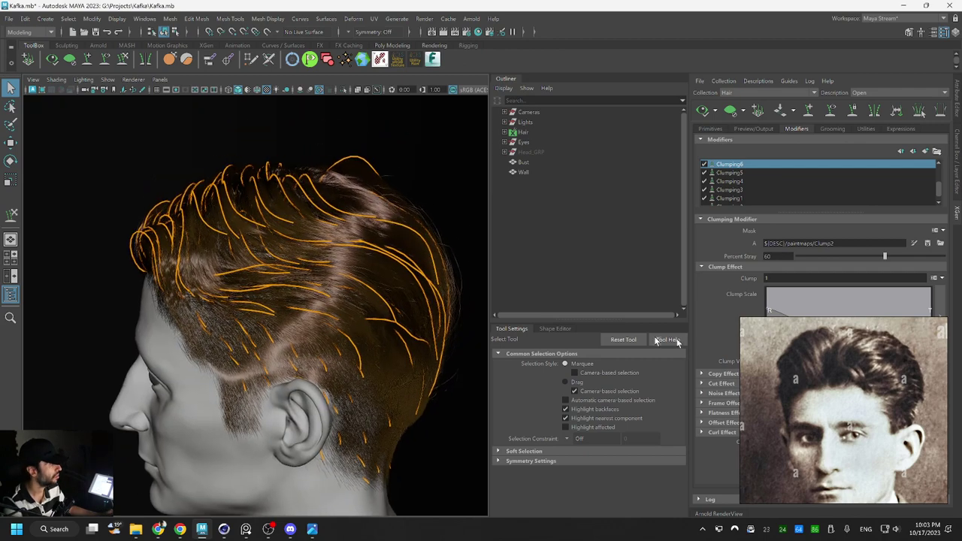
{"action": "mouse_move", "coordinate": [245, 313]}
{"action": "left_mouse_down", "text": "alt"}
{"action": "mouse_move", "coordinate": [315, 279]}
{"action": "mouse_move", "coordinate": [303, 288]}
{"action": "mouse_move", "coordinate": [313, 316]}
{"action": "mouse_move", "coordinate": [312, 294]}
{"action": "mouse_move", "coordinate": [246, 321]}
{"action": "left_mouse_up", "text": "alt"}
{"action": "middle_click_drag", "start_coordinate": [289, 292], "coordinate": [299, 265], "text": "alt"}
{"action": "right_click_drag", "start_coordinate": [299, 264], "coordinate": [326, 273], "text": "alt"}
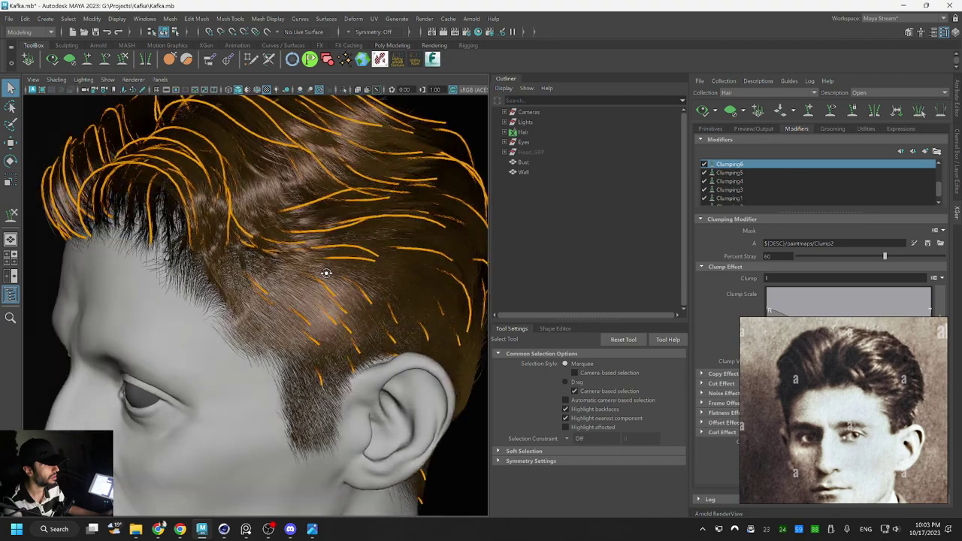
{"action": "left_click_drag", "start_coordinate": [326, 273], "coordinate": [281, 264], "text": "alt"}
{"action": "scroll", "coordinate": [320, 267], "scroll_direction": "down", "scroll_amount": 3}
{"action": "scroll", "coordinate": [326, 278], "scroll_direction": "up", "scroll_amount": 4}
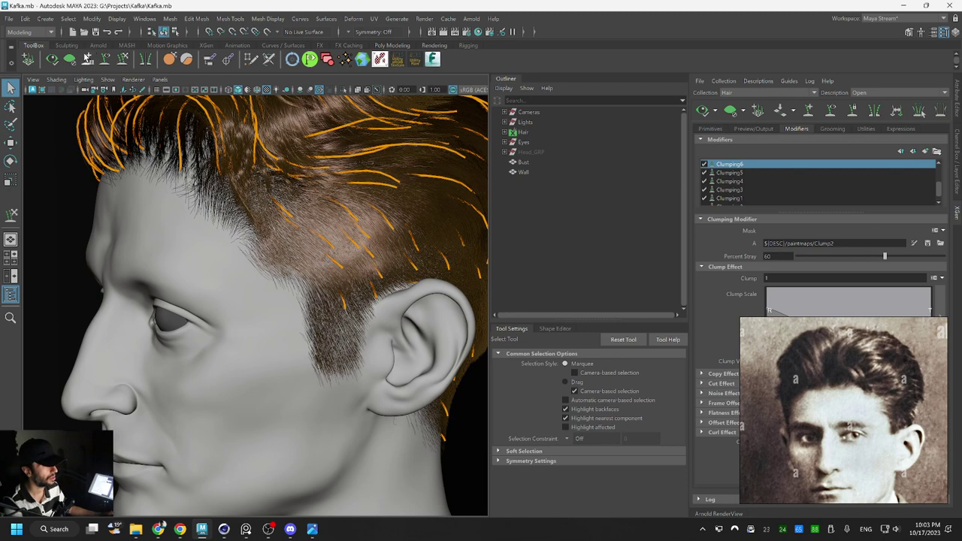
Add a hair guide on the bare left temple beside the eye and sculpt it back toward the ear
{"action": "key", "text": "y"}
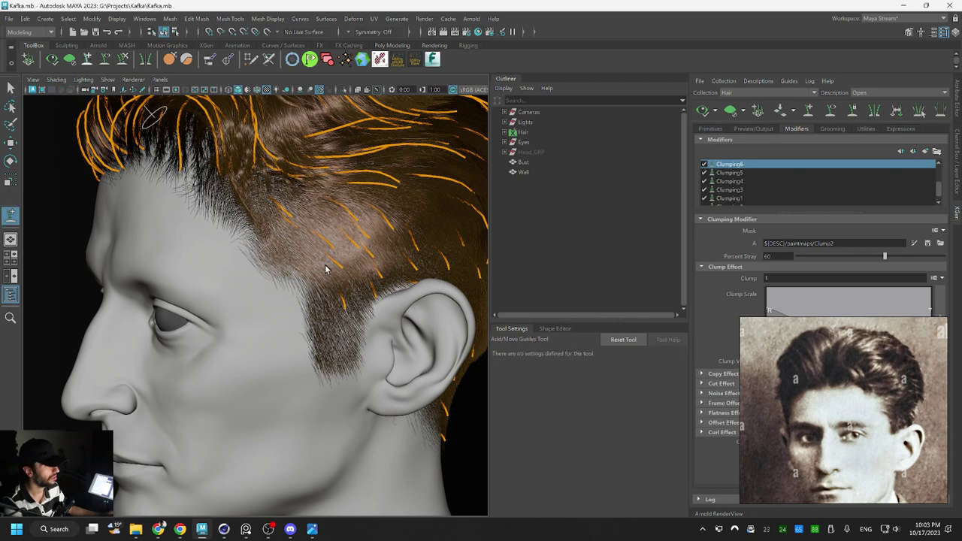
{"action": "left_click", "coordinate": [263, 267]}
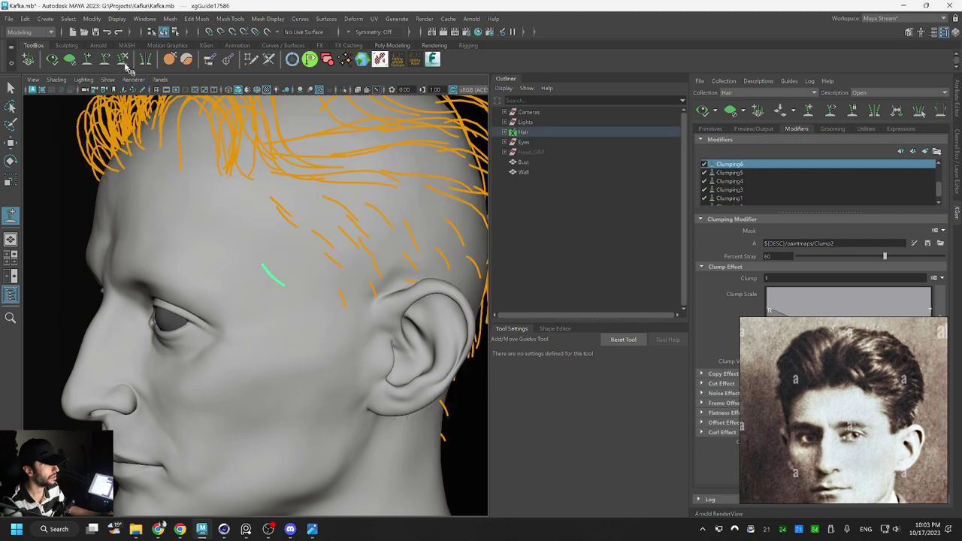
{"action": "key", "text": "ctrl+y"}
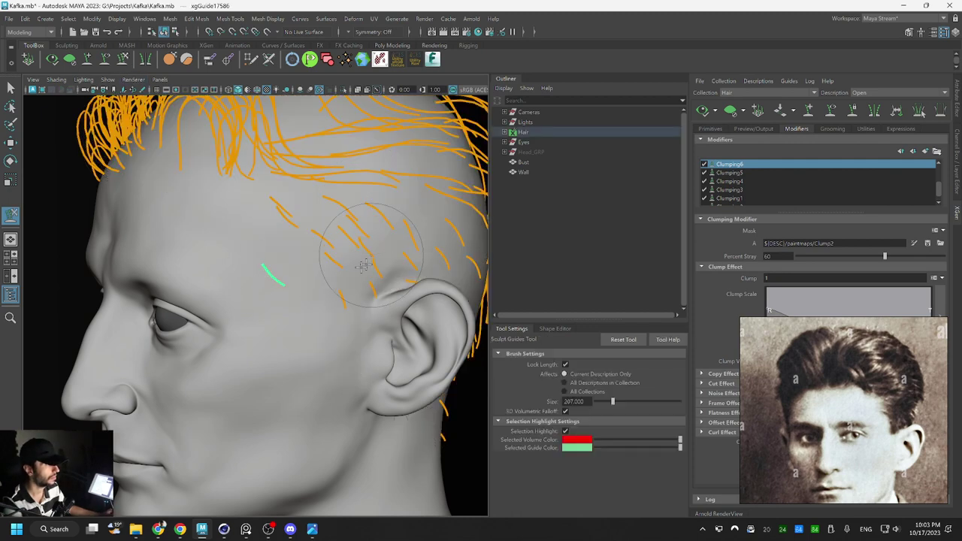
{"action": "left_click_drag", "start_coordinate": [307, 303], "coordinate": [338, 282]}
{"action": "left_click_drag", "start_coordinate": [316, 355], "coordinate": [303, 411], "text": "alt"}
{"action": "left_click_drag", "start_coordinate": [284, 374], "coordinate": [278, 363]}
{"action": "mouse_move", "coordinate": [301, 368]}
{"action": "left_mouse_down", "text": "alt"}
{"action": "mouse_move", "coordinate": [345, 297]}
{"action": "mouse_move", "coordinate": [301, 278]}
{"action": "left_mouse_up", "text": "alt"}
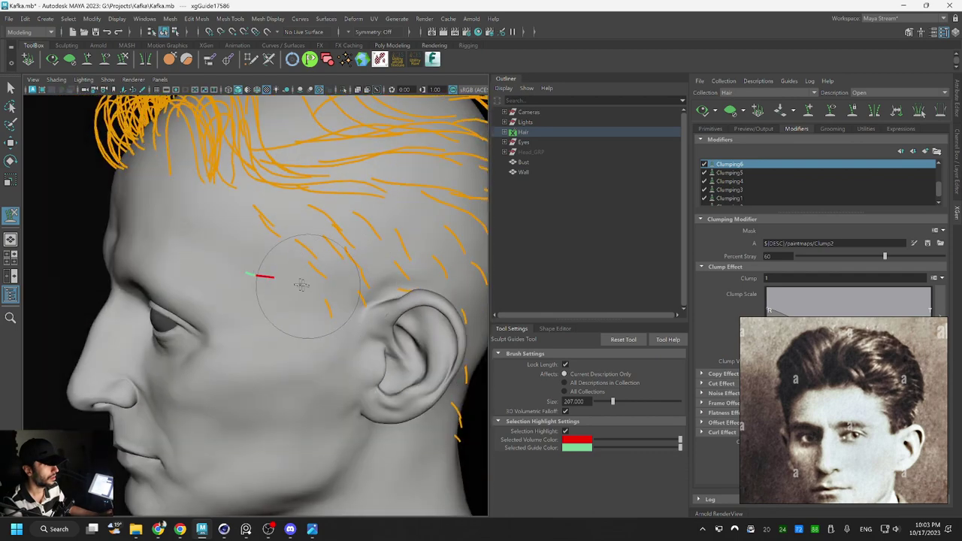
Scale down the new guide on the left temple
{"action": "key", "text": "r"}
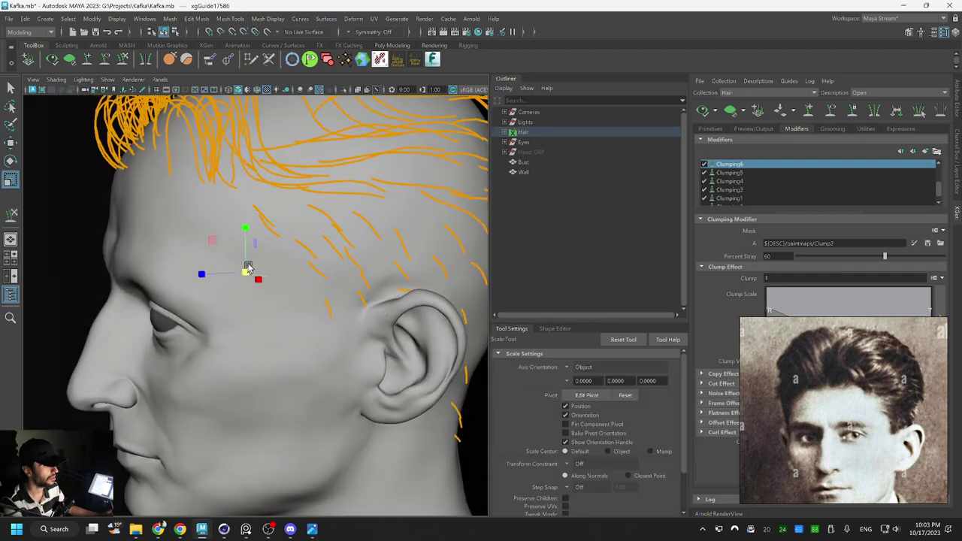
{"action": "key", "text": "q"}
{"action": "left_click_drag", "start_coordinate": [324, 261], "coordinate": [292, 260], "text": "alt"}
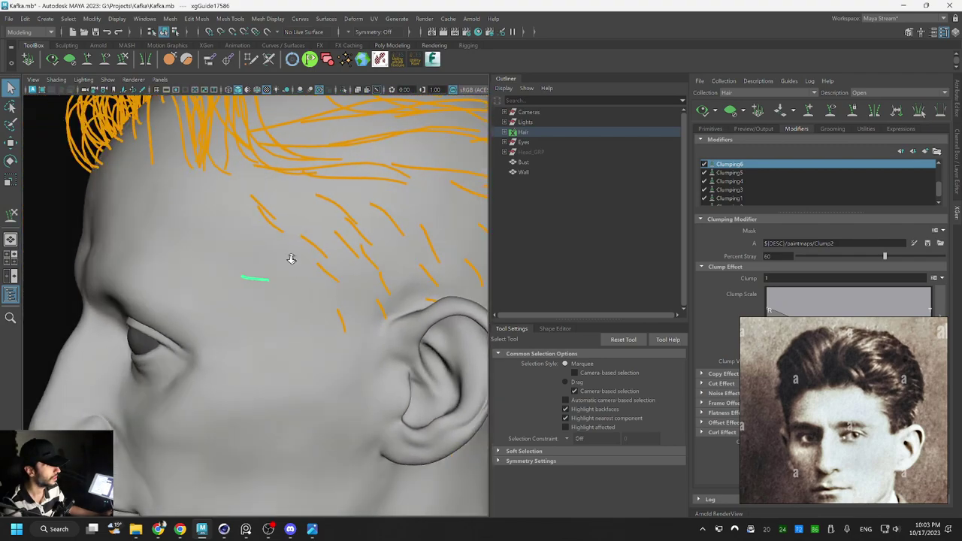
{"action": "right_click_drag", "start_coordinate": [292, 260], "coordinate": [253, 296], "text": "alt"}
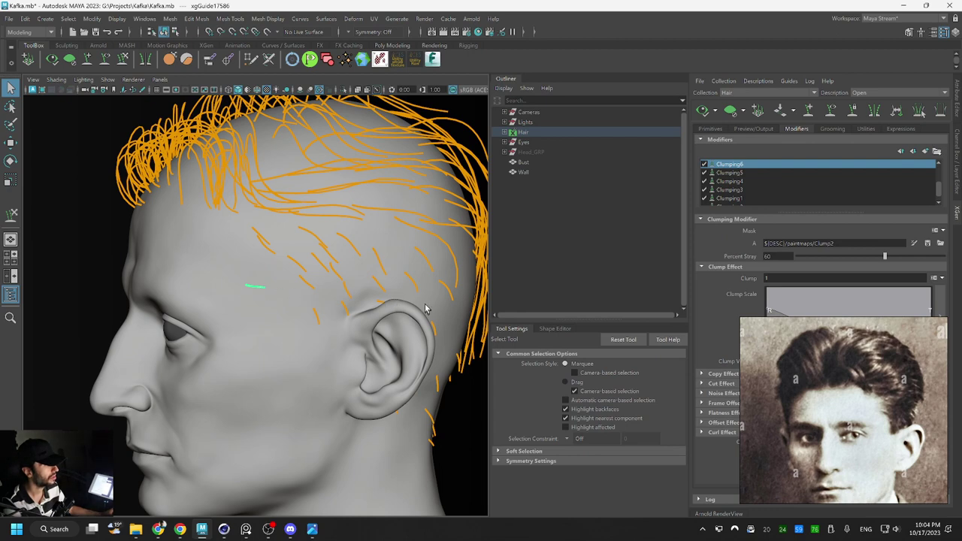
{"action": "left_click_drag", "start_coordinate": [417, 306], "coordinate": [349, 323], "text": "alt"}
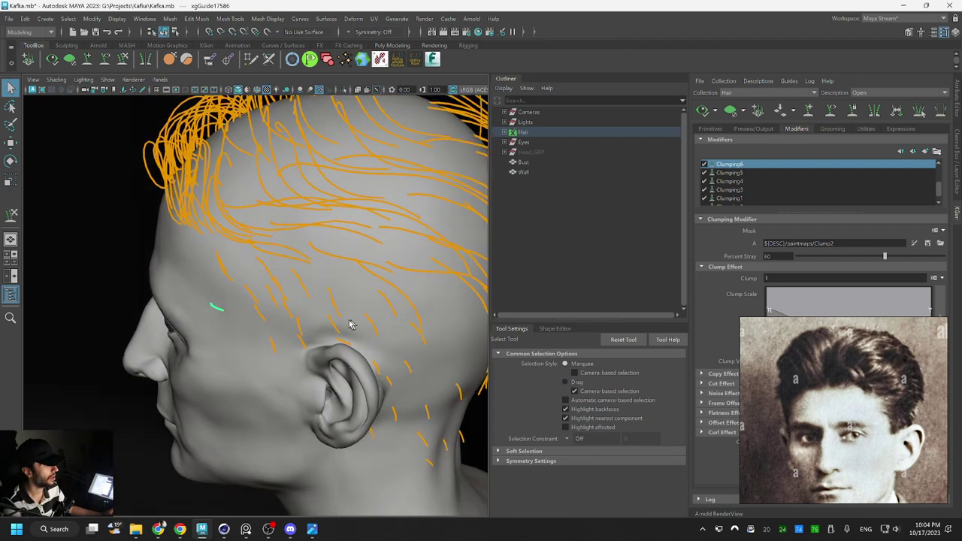
Sculpt the new left temple guide so that it points straight down
{"action": "left_click_drag", "start_coordinate": [362, 271], "coordinate": [412, 263], "text": "alt"}
{"action": "scroll", "coordinate": [272, 253], "scroll_direction": "up", "scroll_amount": 3}
{"action": "mouse_move", "coordinate": [278, 259]}
{"action": "left_mouse_down", "text": "alt"}
{"action": "mouse_move", "coordinate": [308, 296]}
{"action": "mouse_move", "coordinate": [290, 227]}
{"action": "mouse_move", "coordinate": [330, 228]}
{"action": "mouse_move", "coordinate": [304, 262]}
{"action": "left_mouse_up", "text": "alt"}
{"action": "left_click", "coordinate": [70, 59]}
{"action": "left_click", "coordinate": [123, 60]}
{"action": "scroll", "coordinate": [341, 234], "scroll_direction": "up", "scroll_amount": 3}
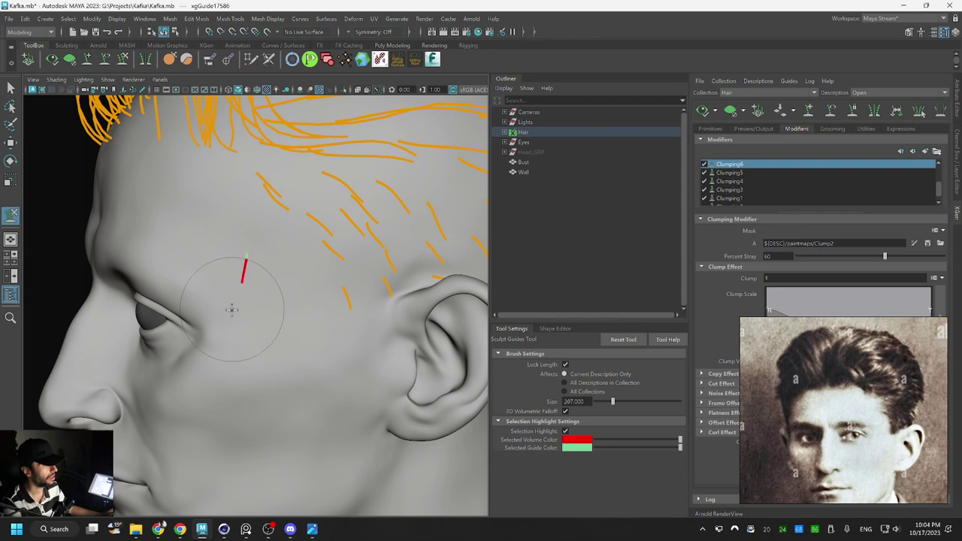
{"action": "scroll", "coordinate": [313, 372], "scroll_direction": "down", "scroll_amount": 8}
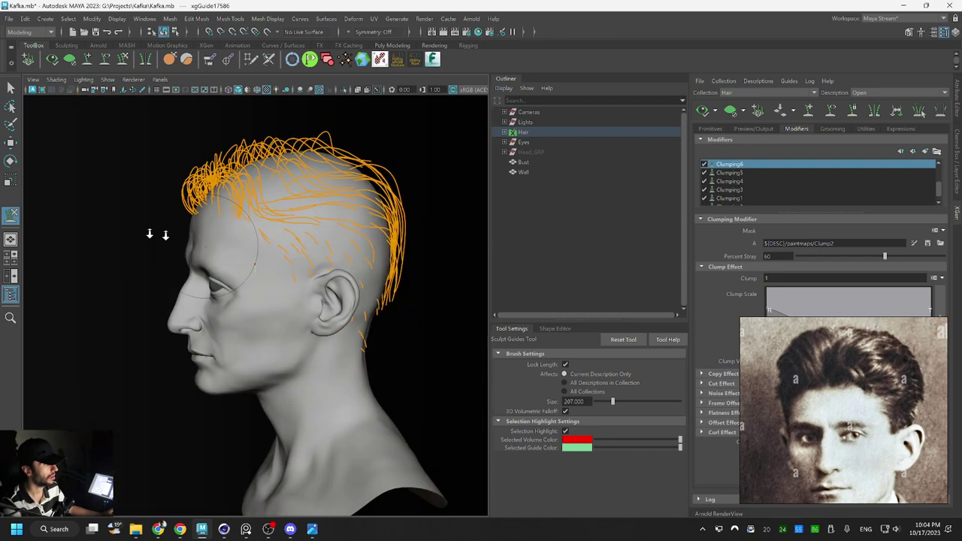
{"action": "scroll", "coordinate": [337, 307], "scroll_direction": "up", "scroll_amount": 8}
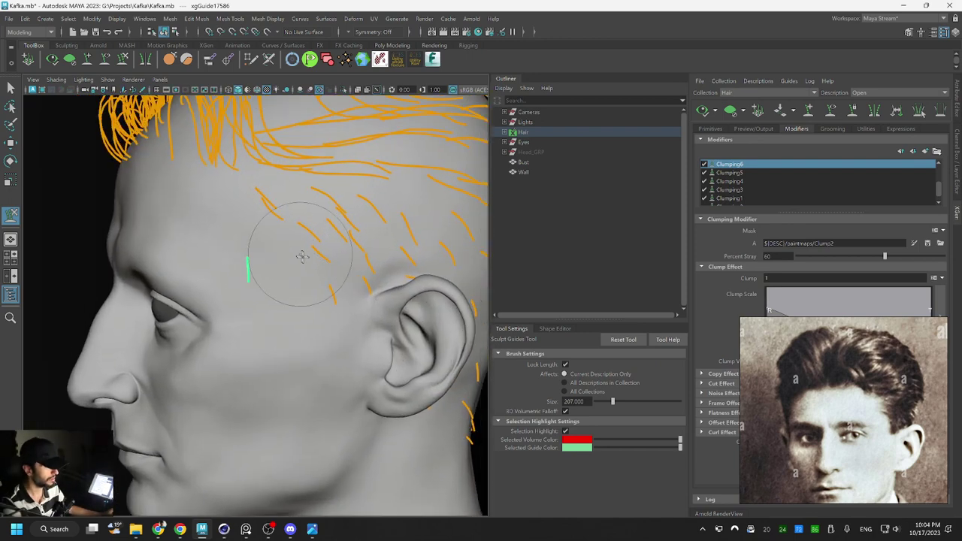
Sculpt the left temple guide's tip slightly toward the ear and fit the guide closely to the scalp
{"action": "scroll", "coordinate": [300, 254], "scroll_direction": "down", "scroll_amount": 8}
{"action": "scroll", "coordinate": [305, 300], "scroll_direction": "up", "scroll_amount": 10}
{"action": "left_click_drag", "start_coordinate": [304, 297], "coordinate": [359, 305], "text": "alt"}
{"action": "right_click_drag", "start_coordinate": [359, 304], "coordinate": [288, 281], "text": "alt"}
{"action": "left_click_drag", "start_coordinate": [287, 281], "coordinate": [242, 277], "text": "alt"}
{"action": "right_click_drag", "start_coordinate": [242, 277], "coordinate": [327, 294], "text": "alt"}
{"action": "left_click_drag", "start_coordinate": [328, 295], "coordinate": [305, 291], "text": "alt"}
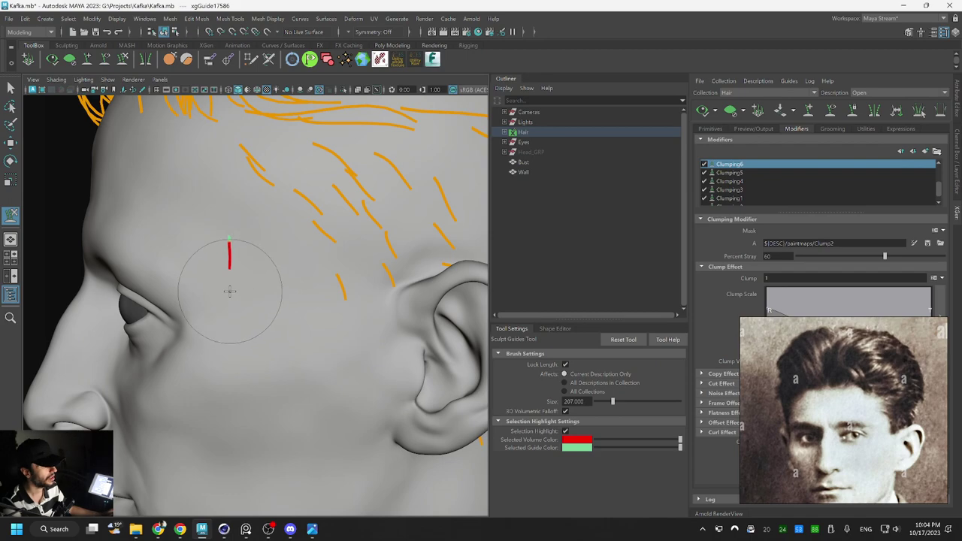
{"action": "left_click_drag", "start_coordinate": [233, 288], "coordinate": [250, 302]}
{"action": "left_click_drag", "start_coordinate": [312, 281], "coordinate": [307, 341], "text": "alt"}
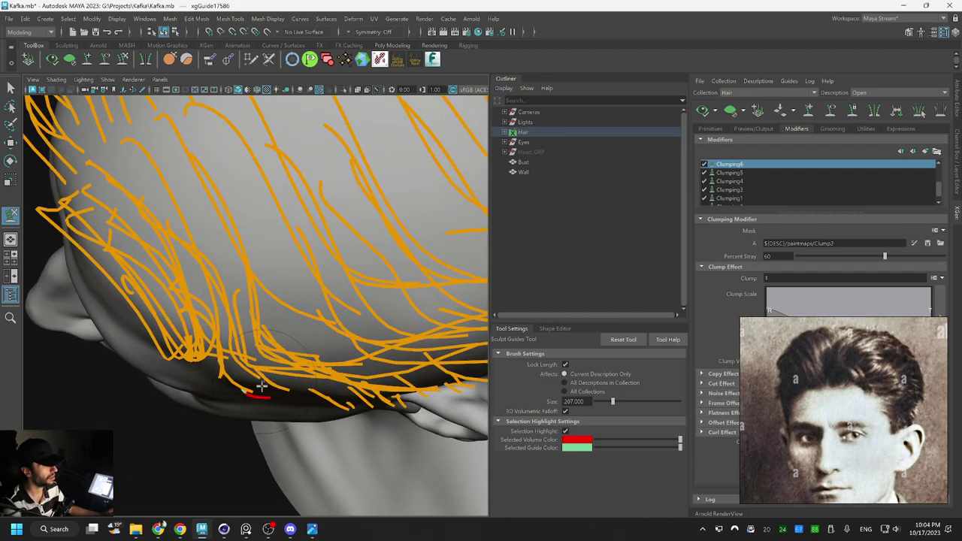
{"action": "left_click_drag", "start_coordinate": [261, 385], "coordinate": [293, 388], "text": "alt"}
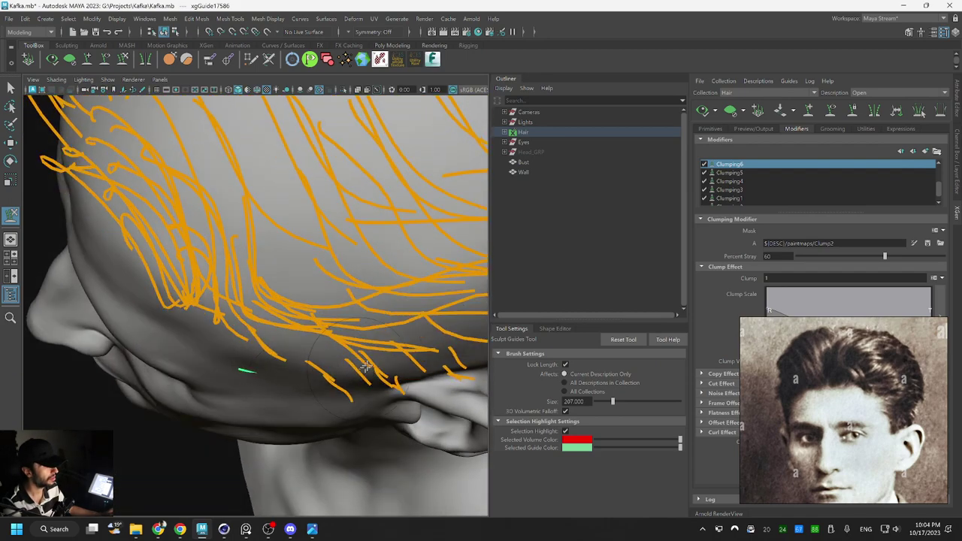
Add a hair guide on the left temple, slightly below and behind the existing temple guide, toward the ear
{"action": "mouse_move", "coordinate": [365, 366]}
{"action": "left_mouse_down", "text": "alt"}
{"action": "mouse_move", "coordinate": [289, 340]}
{"action": "mouse_move", "coordinate": [365, 311]}
{"action": "mouse_move", "coordinate": [365, 286]}
{"action": "mouse_move", "coordinate": [293, 257]}
{"action": "left_mouse_up", "text": "alt"}
{"action": "scroll", "coordinate": [314, 242], "scroll_direction": "down", "scroll_amount": 6}
{"action": "scroll", "coordinate": [306, 237], "scroll_direction": "up", "scroll_amount": 4}
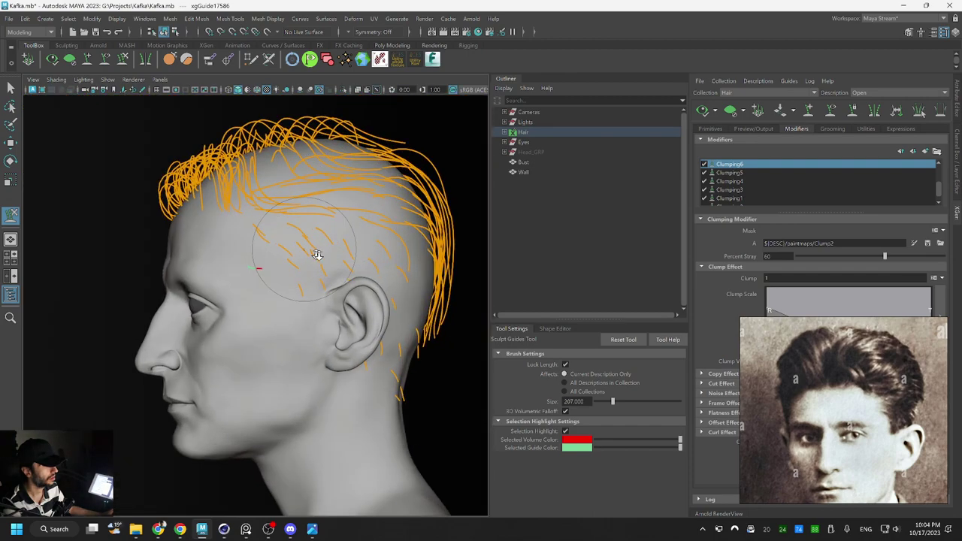
{"action": "key", "text": "q"}
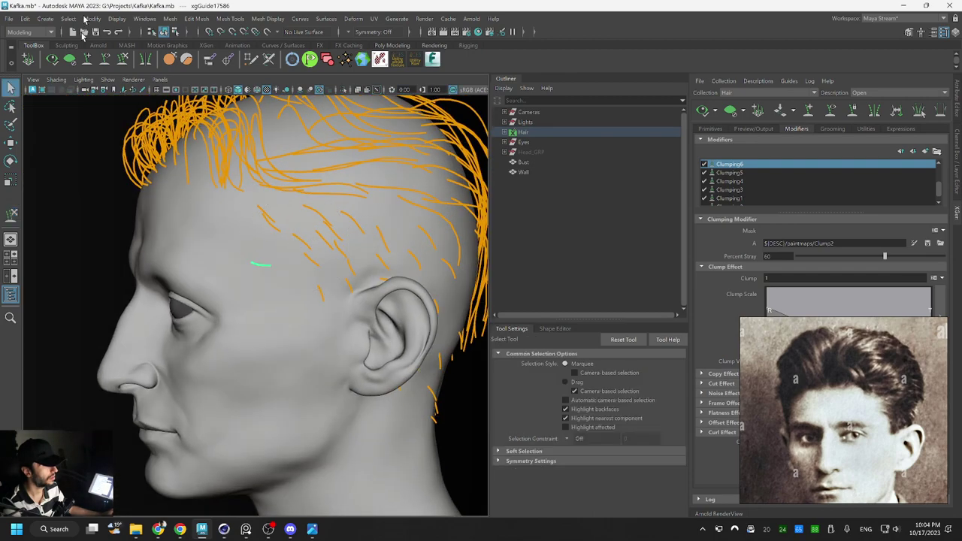
{"action": "left_click", "coordinate": [87, 61]}
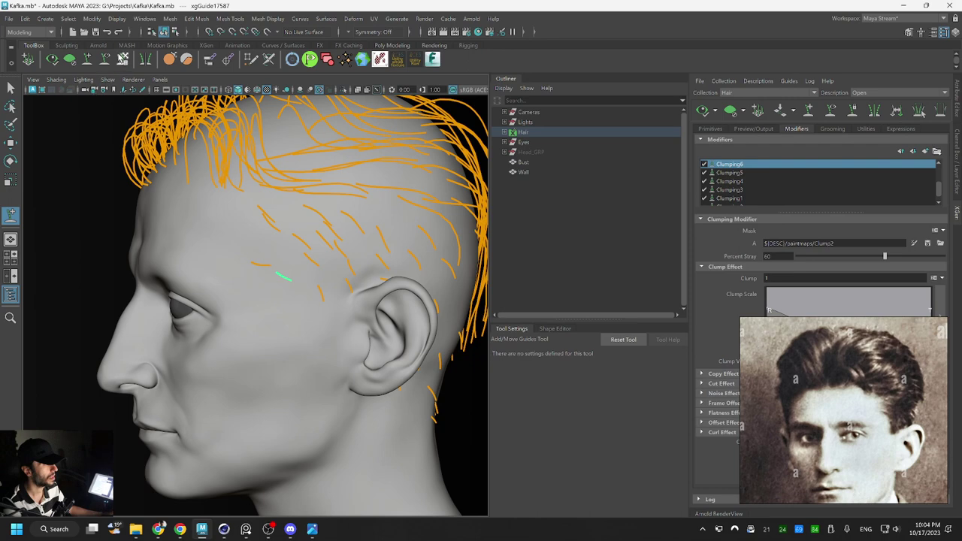
{"action": "left_click", "coordinate": [123, 59]}
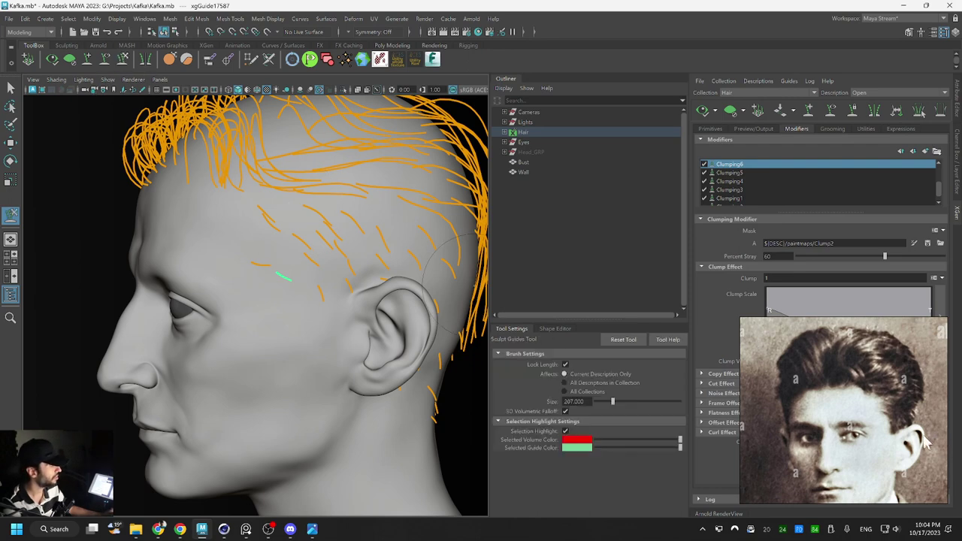
Enlarge the portrait's hairline around the temple and ear and compare it with the guides on the bust's left temple
{"action": "scroll", "coordinate": [926, 443], "scroll_direction": "up", "scroll_amount": 4}
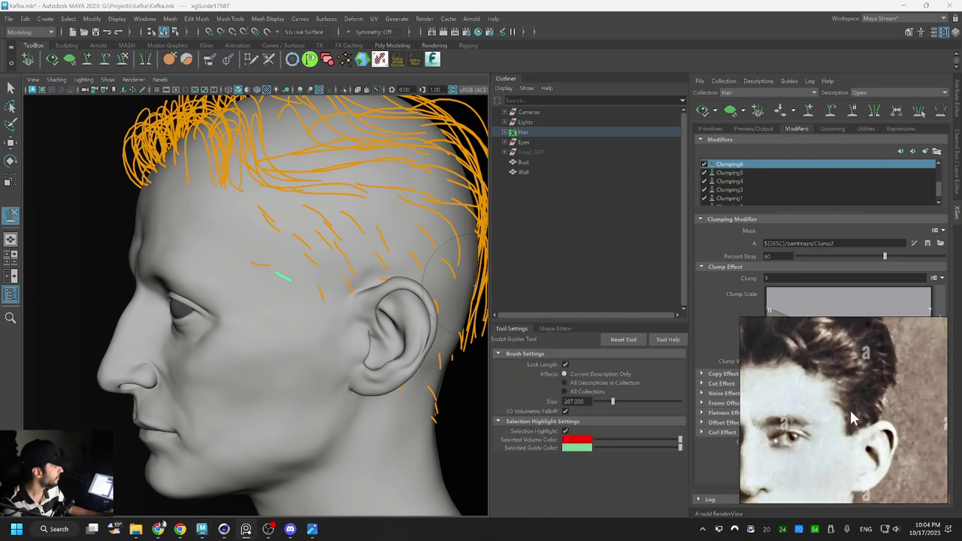
{"action": "scroll", "coordinate": [854, 421], "scroll_direction": "up", "scroll_amount": 2}
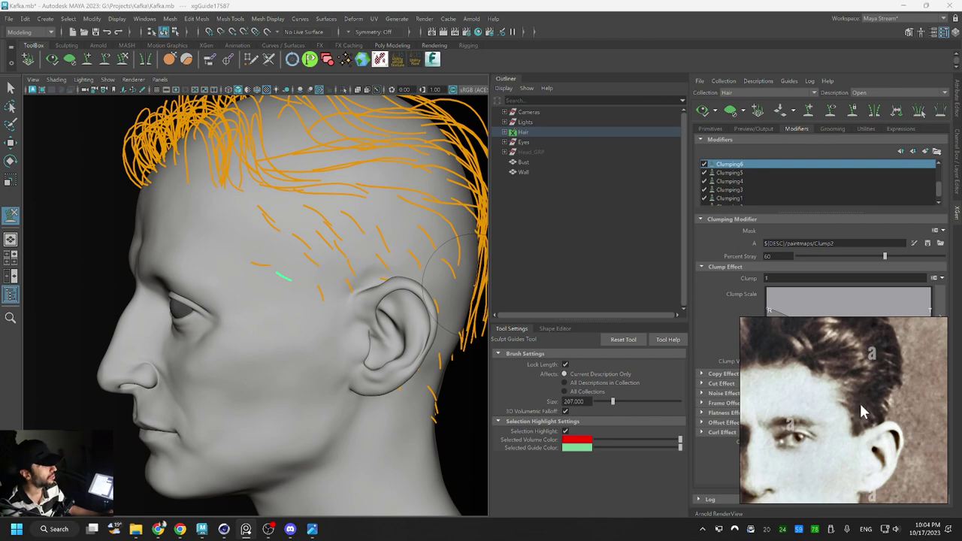
{"action": "scroll", "coordinate": [275, 261], "scroll_direction": "up", "scroll_amount": 3}
{"action": "key", "text": "q"}
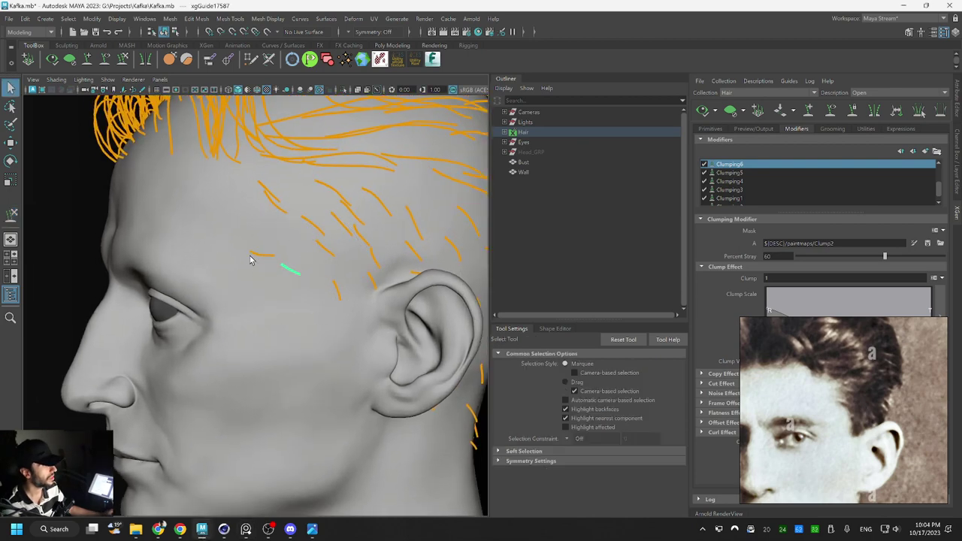
{"action": "left_click_drag", "start_coordinate": [365, 260], "coordinate": [289, 275], "text": "alt"}
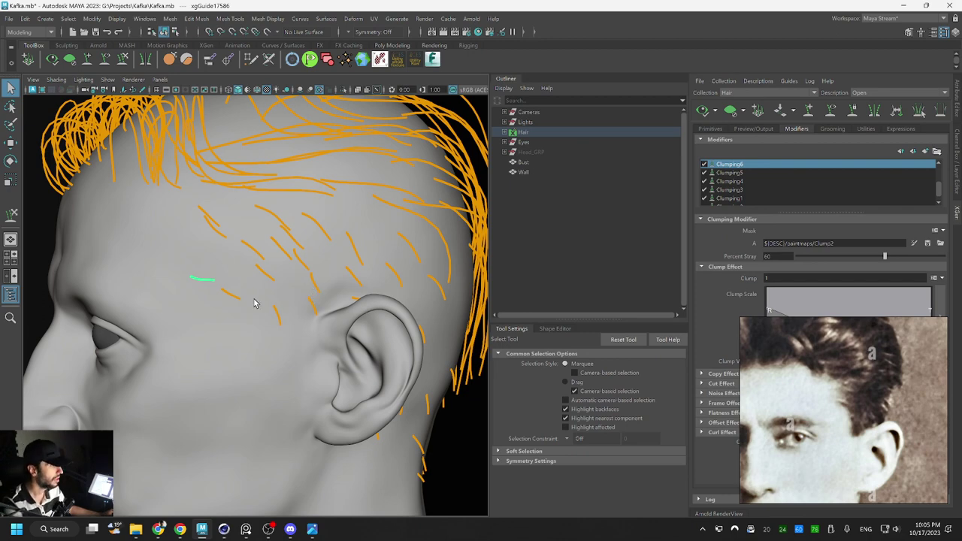
{"action": "right_click_drag", "start_coordinate": [254, 304], "coordinate": [213, 247], "text": "alt"}
{"action": "middle_click_drag", "start_coordinate": [213, 247], "coordinate": [234, 252], "text": "alt"}
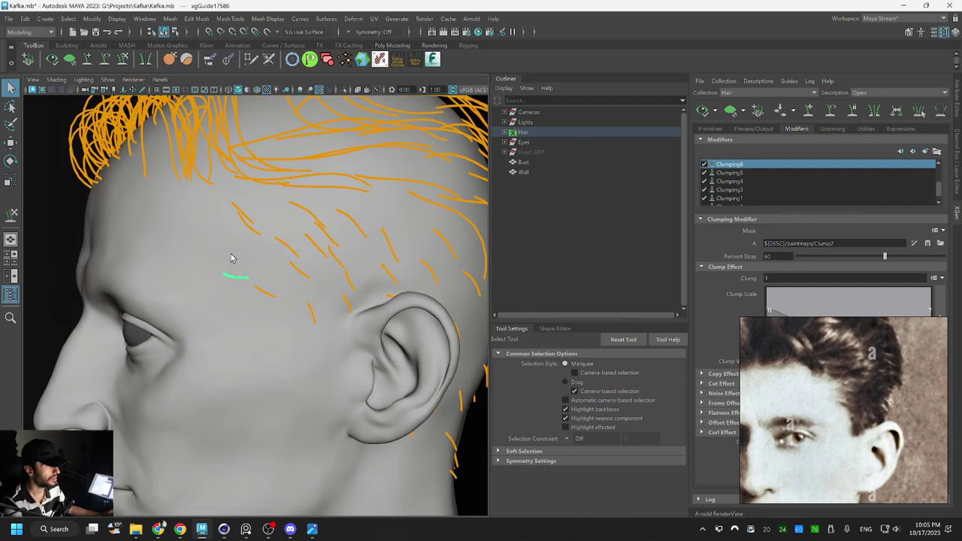
{"action": "left_click_drag", "start_coordinate": [232, 257], "coordinate": [189, 232], "text": "alt"}
Add a hair guide below the two left temple guides and sculpt it back toward the ear
{"action": "left_click", "coordinate": [88, 62]}
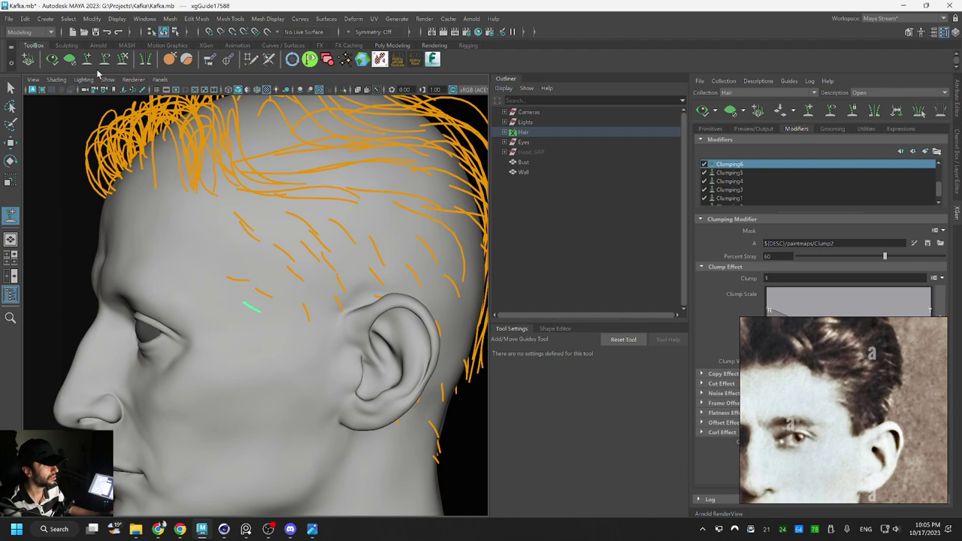
{"action": "mouse_move", "coordinate": [279, 353]}
{"action": "left_mouse_down"}
{"action": "mouse_move", "coordinate": [309, 328]}
{"action": "mouse_move", "coordinate": [326, 390]}
{"action": "mouse_move", "coordinate": [282, 356]}
{"action": "mouse_move", "coordinate": [294, 285]}
{"action": "mouse_move", "coordinate": [314, 320]}
{"action": "left_mouse_up"}
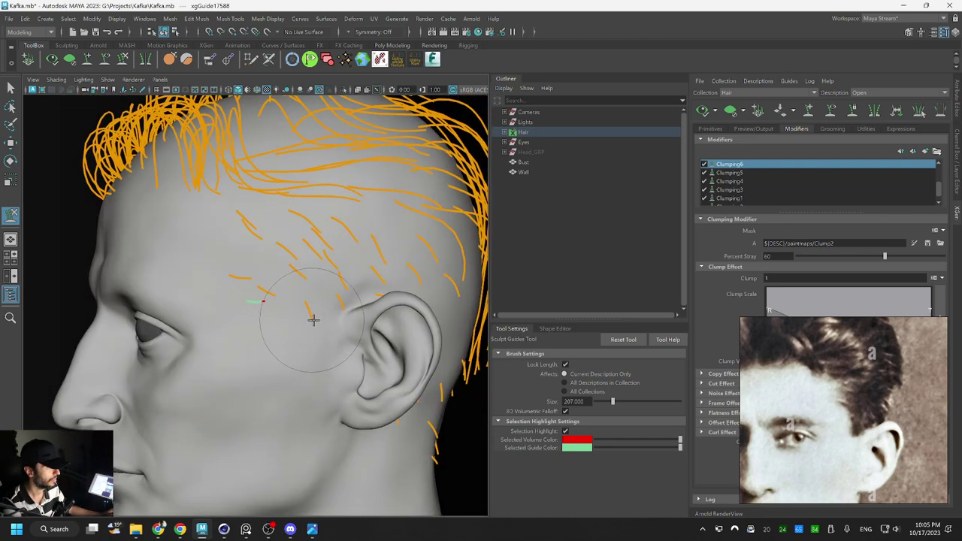
{"action": "middle_click_drag", "start_coordinate": [320, 296], "coordinate": [310, 320], "text": "alt"}
{"action": "scroll", "coordinate": [315, 311], "scroll_direction": "up", "scroll_amount": 2}
{"action": "key", "text": "q"}
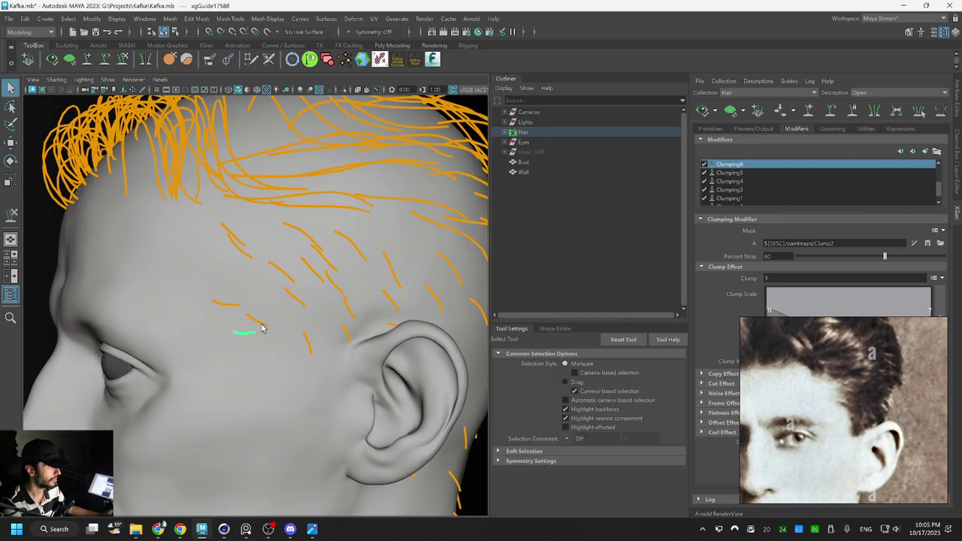
Sculpt the middle left temple guide to run nearly horizontally toward the ear and fit it closely to the scalp
{"action": "key", "text": "y"}
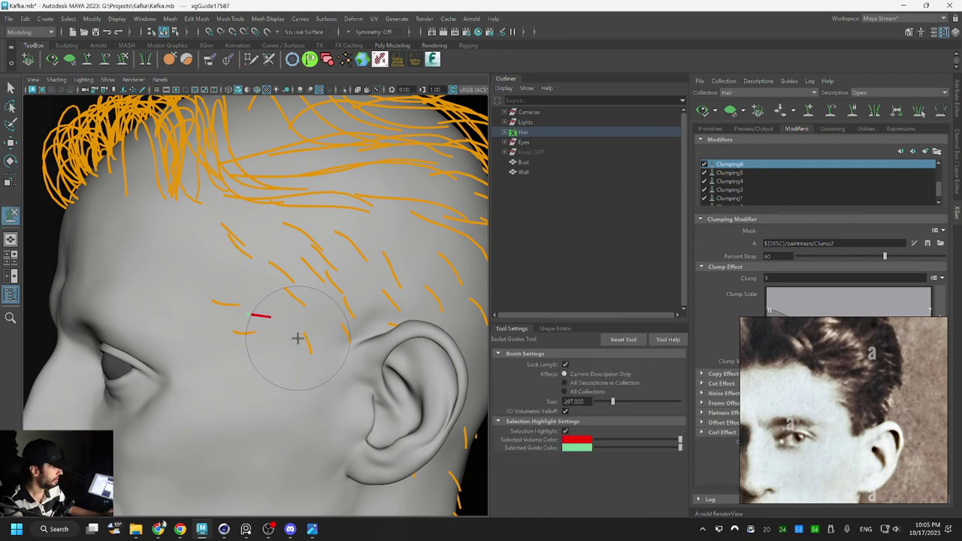
{"action": "key", "text": "q"}
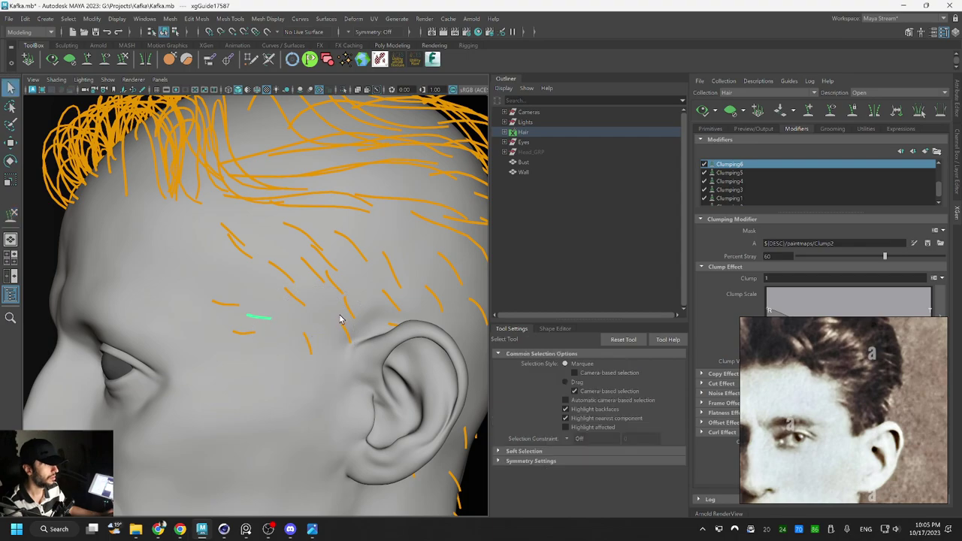
{"action": "left_click_drag", "start_coordinate": [327, 349], "coordinate": [306, 387], "text": "alt"}
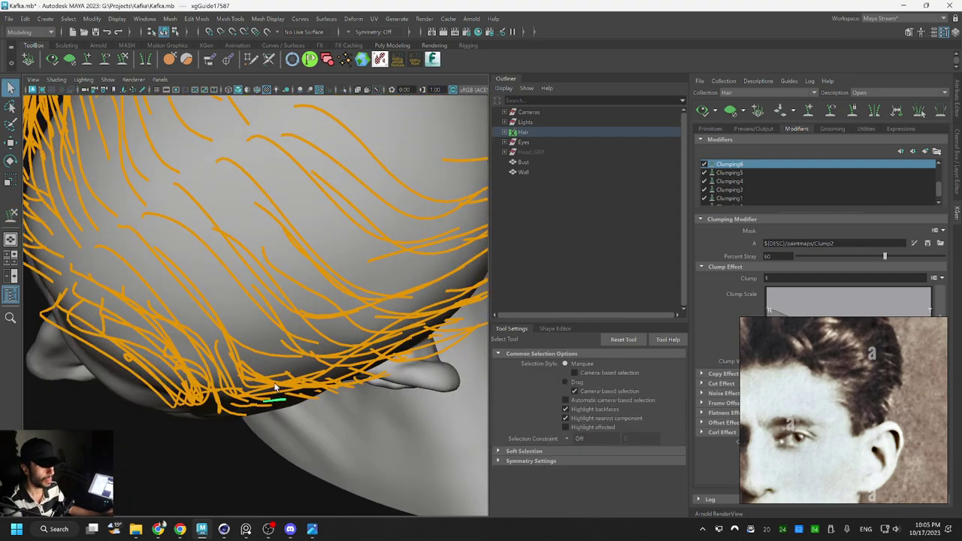
{"action": "key", "text": "y"}
{"action": "key", "text": "q"}
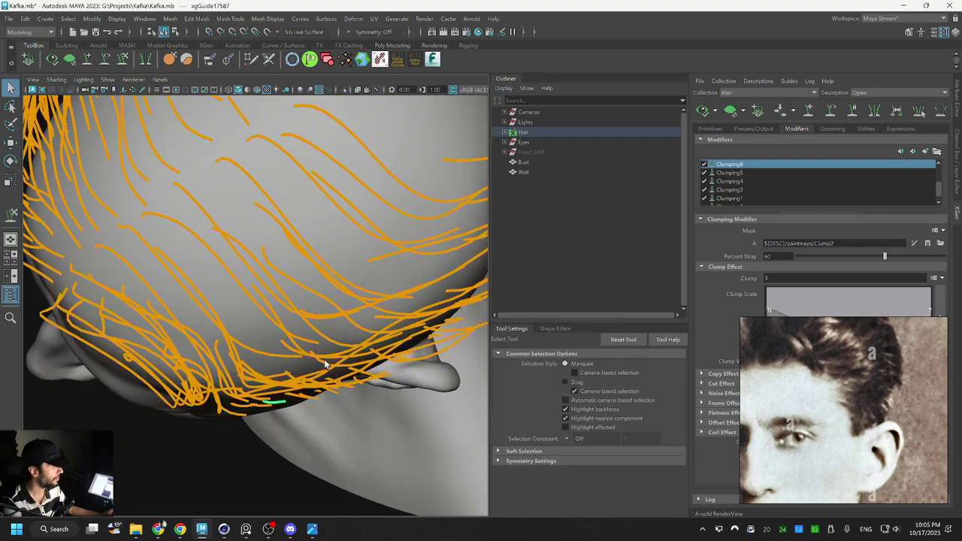
Add a hair guide above the three left temple guides, sculpt it back toward the ear and scale it down slightly
{"action": "left_click_drag", "start_coordinate": [325, 364], "coordinate": [307, 299], "text": "alt"}
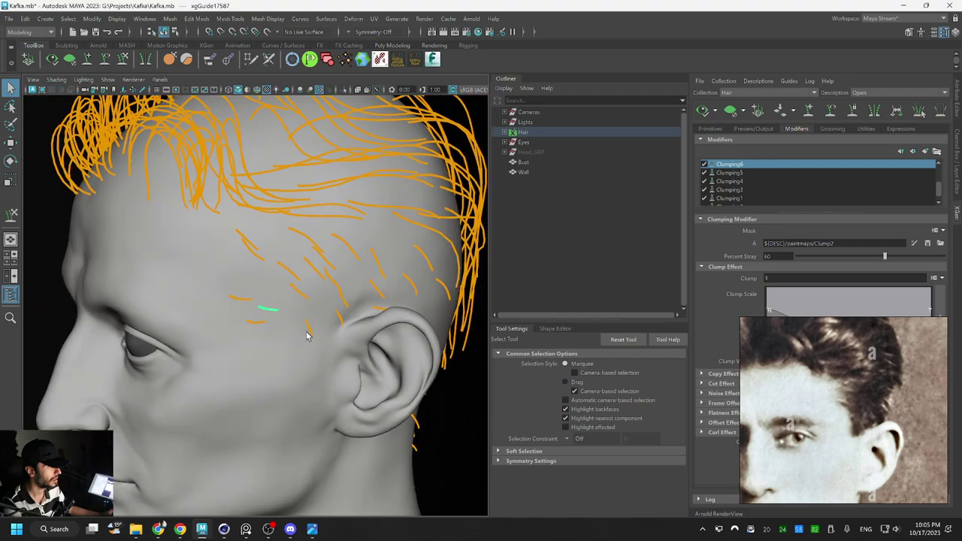
{"action": "mouse_move", "coordinate": [301, 347]}
{"action": "left_mouse_down", "text": "alt"}
{"action": "mouse_move", "coordinate": [300, 335]}
{"action": "mouse_move", "coordinate": [356, 333]}
{"action": "mouse_move", "coordinate": [316, 339]}
{"action": "mouse_move", "coordinate": [293, 270]}
{"action": "left_mouse_up", "text": "alt"}
{"action": "left_click", "coordinate": [88, 60]}
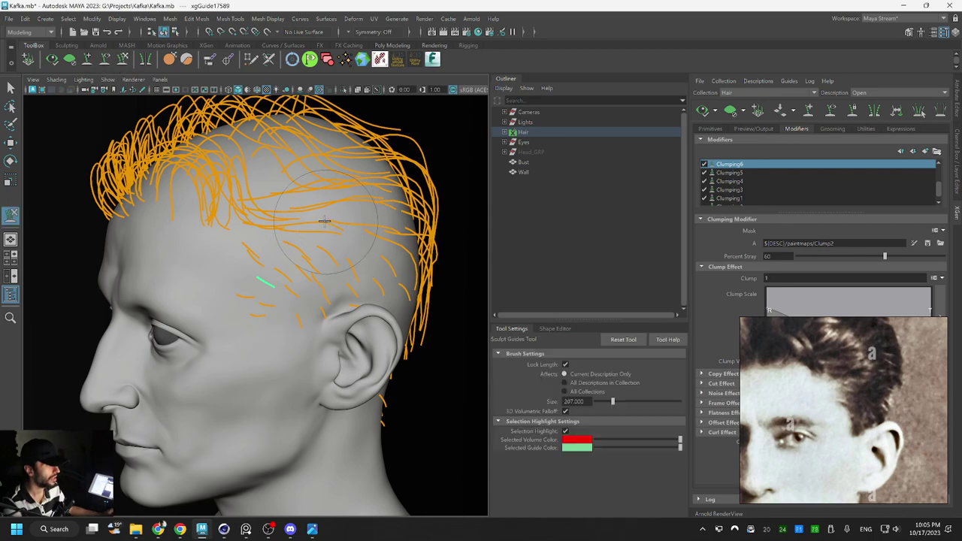
{"action": "right_click_drag", "start_coordinate": [328, 218], "coordinate": [384, 245], "text": "alt"}
{"action": "middle_click_drag", "start_coordinate": [385, 245], "coordinate": [371, 229], "text": "alt"}
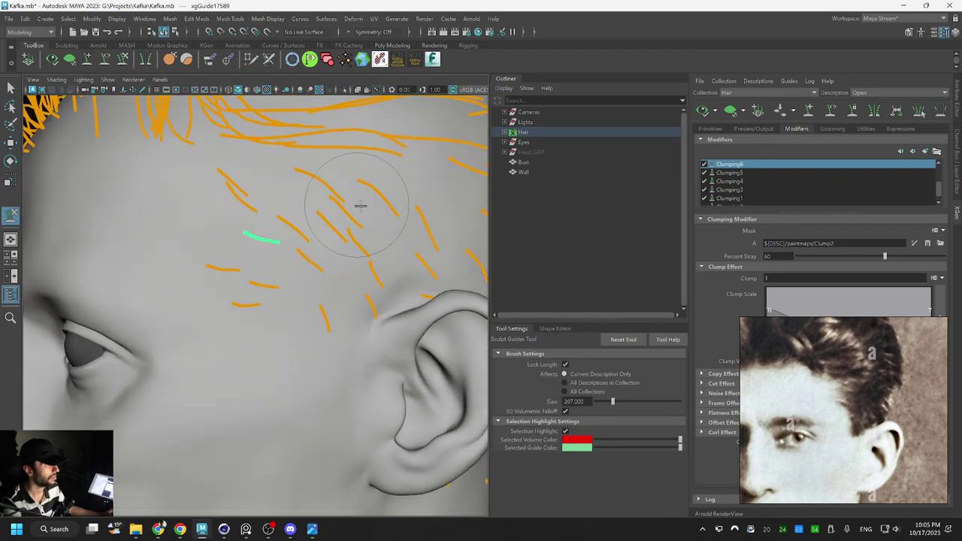
{"action": "mouse_move", "coordinate": [344, 201]}
{"action": "left_mouse_down", "text": "alt"}
{"action": "mouse_move", "coordinate": [365, 253]}
{"action": "mouse_move", "coordinate": [313, 219]}
{"action": "mouse_move", "coordinate": [304, 233]}
{"action": "left_mouse_up", "text": "alt"}
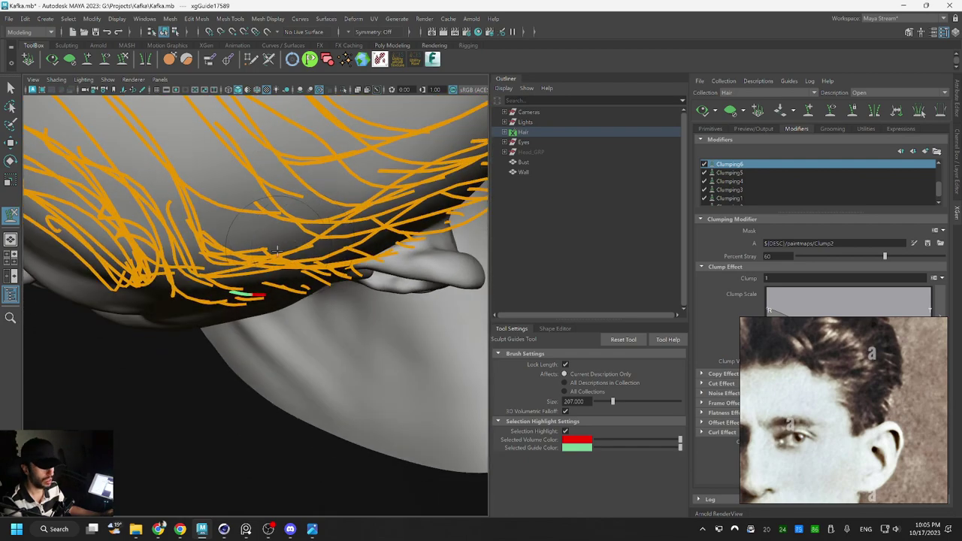
{"action": "key", "text": "r"}
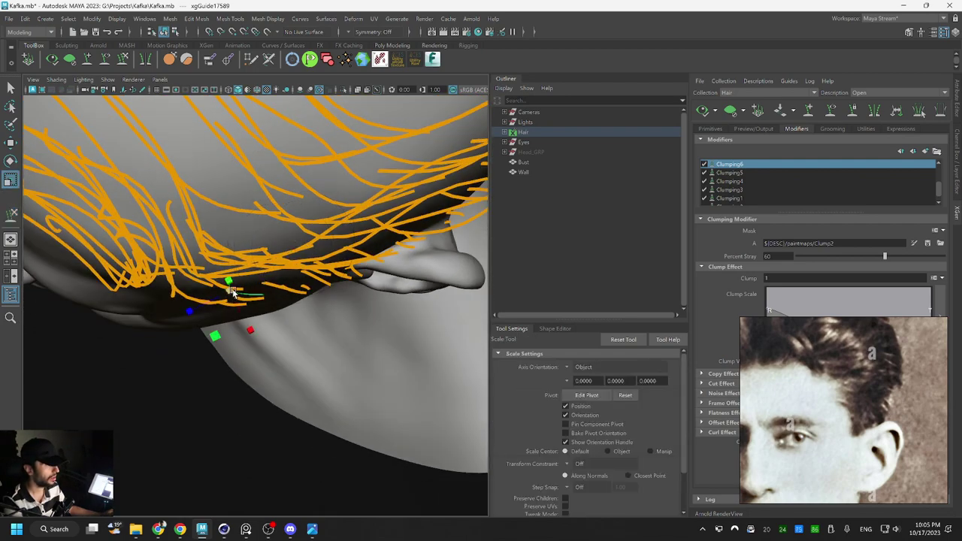
{"action": "key", "text": "q"}
{"action": "left_click_drag", "start_coordinate": [321, 269], "coordinate": [311, 189], "text": "alt"}
{"action": "middle_click_drag", "start_coordinate": [311, 189], "coordinate": [315, 213], "text": "alt"}
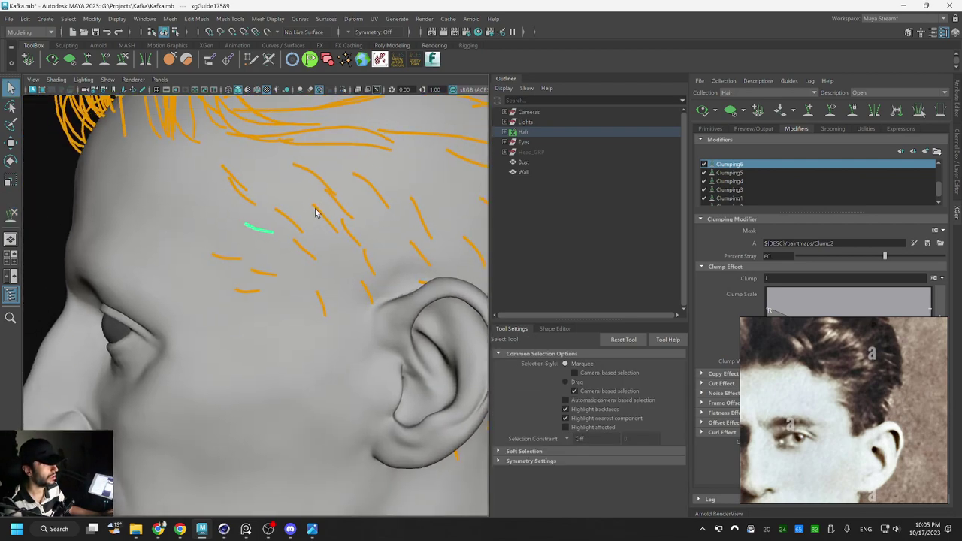
Sculpt the upper left temple guide to slant down toward the ear and follow the scalp closely
{"action": "left_click_drag", "start_coordinate": [316, 212], "coordinate": [413, 218], "text": "alt"}
{"action": "left_click", "coordinate": [122, 60]}
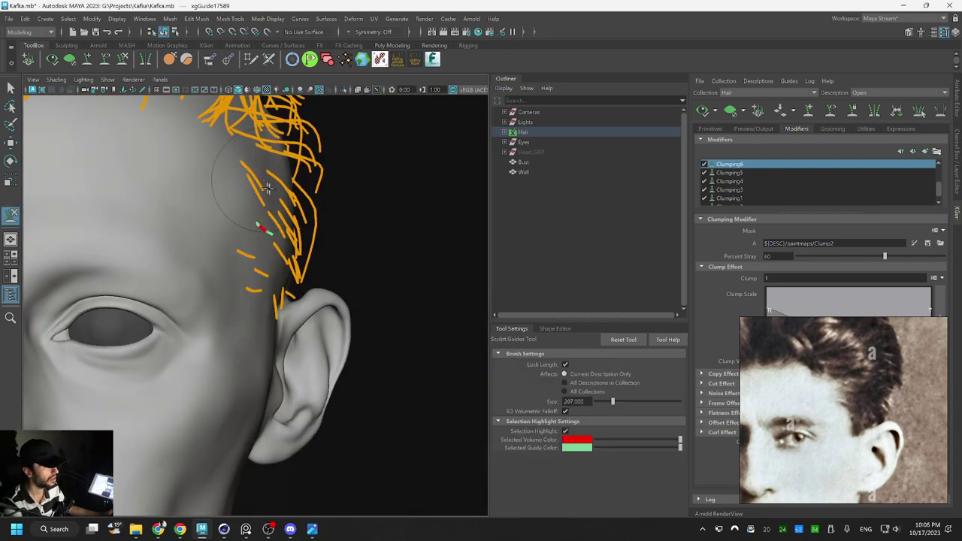
{"action": "mouse_move", "coordinate": [268, 214]}
{"action": "left_mouse_down", "text": "alt"}
{"action": "mouse_move", "coordinate": [343, 241]}
{"action": "mouse_move", "coordinate": [308, 243]}
{"action": "left_mouse_up", "text": "alt"}
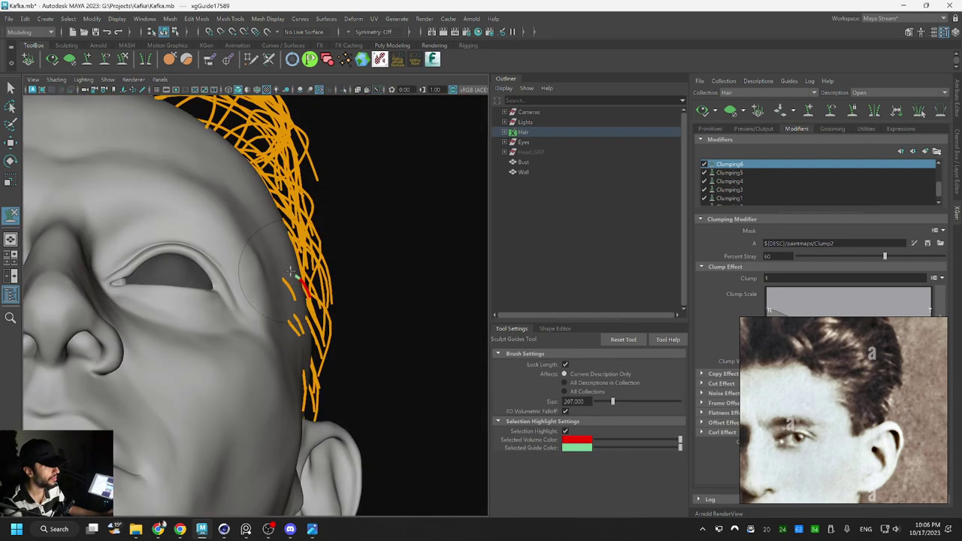
{"action": "left_click_drag", "start_coordinate": [326, 306], "coordinate": [268, 340], "text": "alt"}
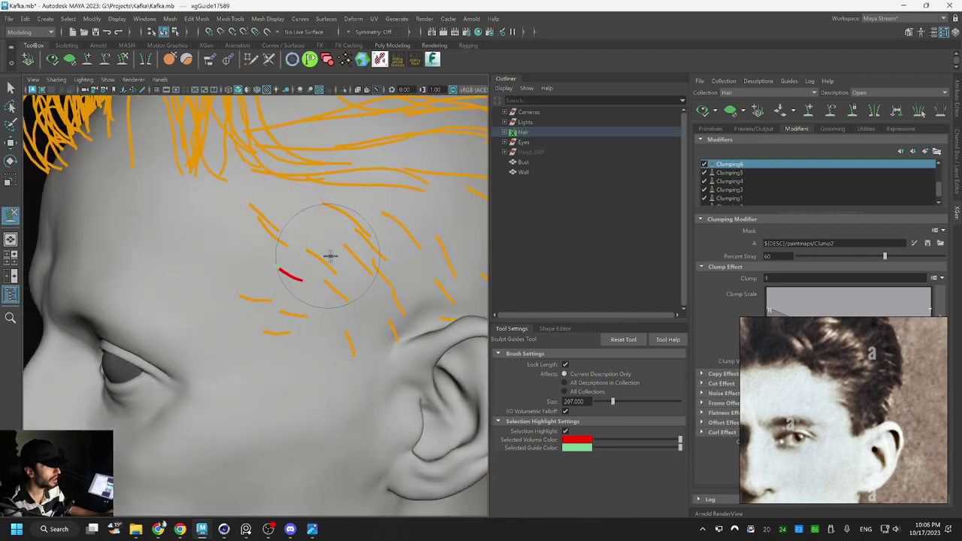
{"action": "mouse_move", "coordinate": [326, 253]}
{"action": "left_mouse_down", "text": "alt"}
{"action": "mouse_move", "coordinate": [257, 302]}
{"action": "mouse_move", "coordinate": [371, 246]}
{"action": "left_mouse_up", "text": "alt"}
{"action": "right_click_drag", "start_coordinate": [372, 246], "coordinate": [347, 220], "text": "alt"}
{"action": "left_click_drag", "start_coordinate": [347, 219], "coordinate": [341, 200], "text": "alt"}
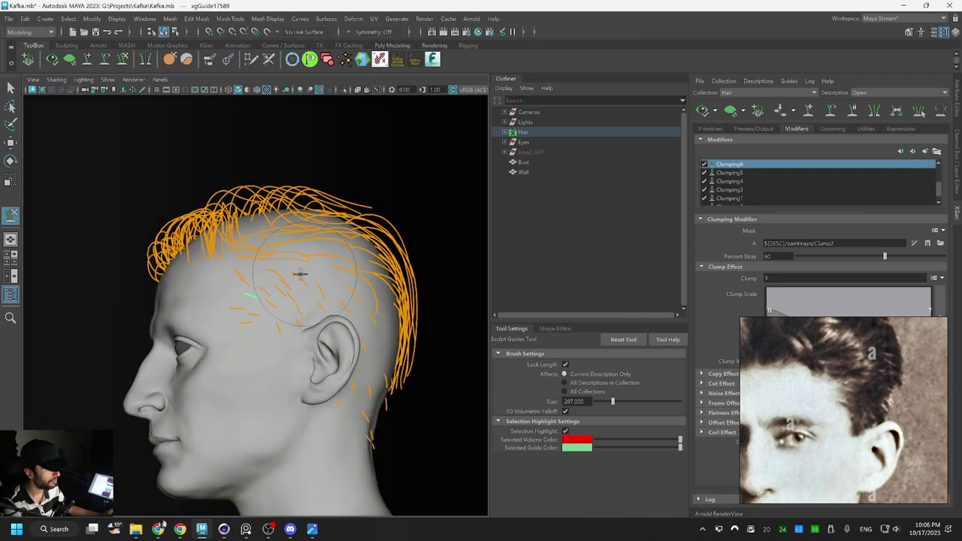
Add a hair guide higher on the left temple, in front of the short side guides and below the fringe
{"action": "right_click_drag", "start_coordinate": [300, 274], "coordinate": [337, 239], "text": "alt"}
{"action": "left_click_drag", "start_coordinate": [337, 238], "coordinate": [343, 256], "text": "alt"}
{"action": "right_click_drag", "start_coordinate": [344, 256], "coordinate": [345, 243], "text": "alt"}
{"action": "left_click_drag", "start_coordinate": [346, 243], "coordinate": [336, 192], "text": "alt"}
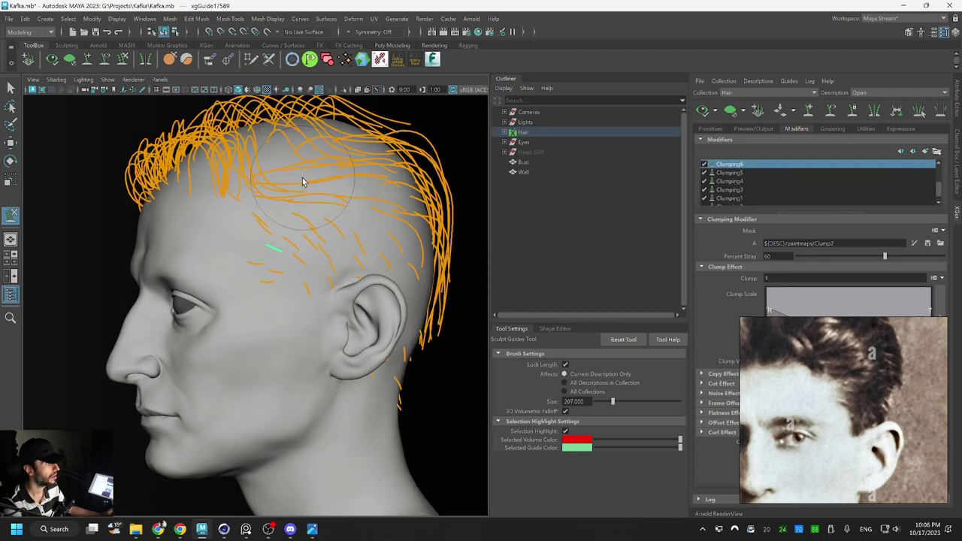
{"action": "key", "text": "q"}
{"action": "left_click", "coordinate": [87, 60]}
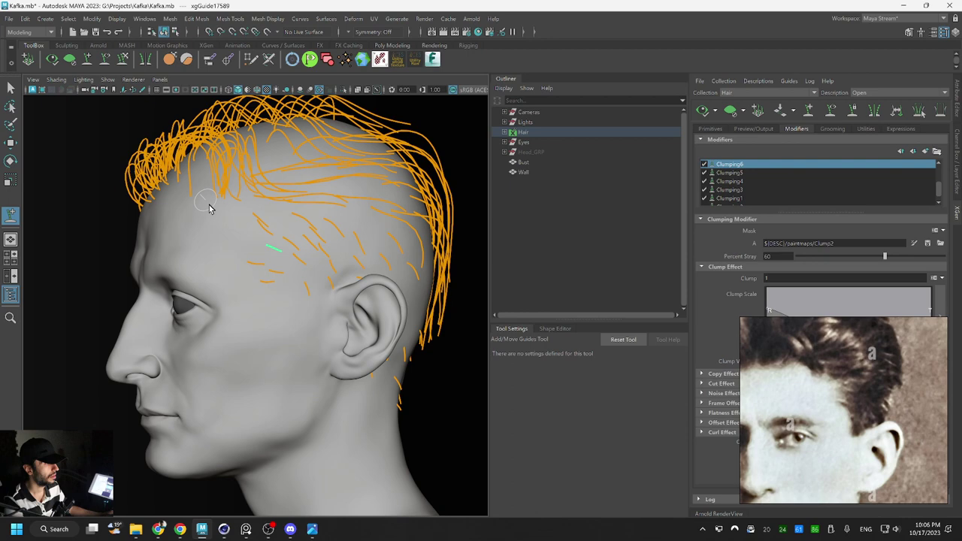
{"action": "left_click", "coordinate": [248, 237]}
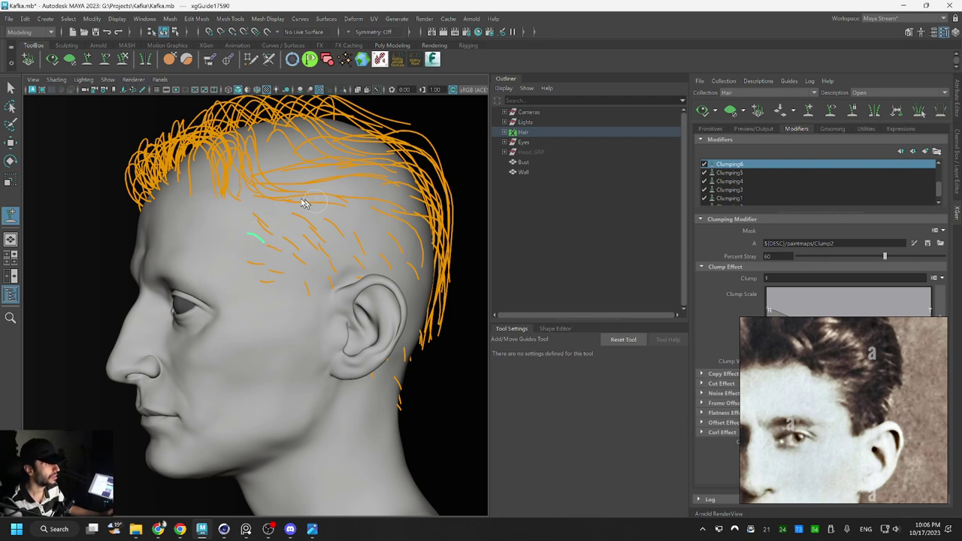
Sculpt the newest left temple guide down and back toward the ear against the scalp, and adjust its scale
{"action": "right_click_drag", "start_coordinate": [302, 203], "coordinate": [361, 210], "text": "alt"}
{"action": "key", "text": "y"}
{"action": "left_click_drag", "start_coordinate": [274, 178], "coordinate": [275, 192]}
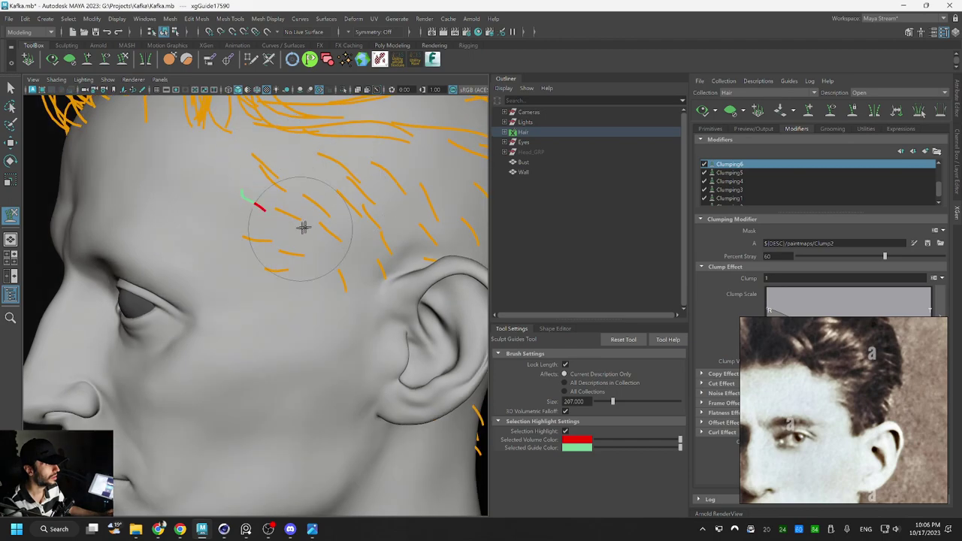
{"action": "left_click_drag", "start_coordinate": [337, 219], "coordinate": [306, 253], "text": "alt"}
{"action": "key", "text": "r"}
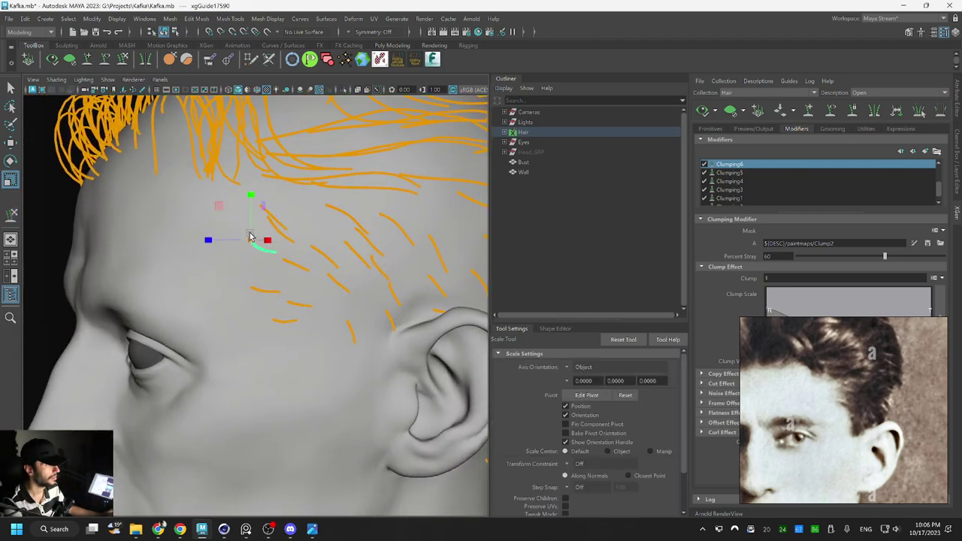
{"action": "key", "text": "q"}
Examine the whole set of hair guides from the front and sides, checking the left temple hairline against the portrait
{"action": "key", "text": "a"}
{"action": "left_click_drag", "start_coordinate": [267, 271], "coordinate": [204, 345], "text": "alt"}
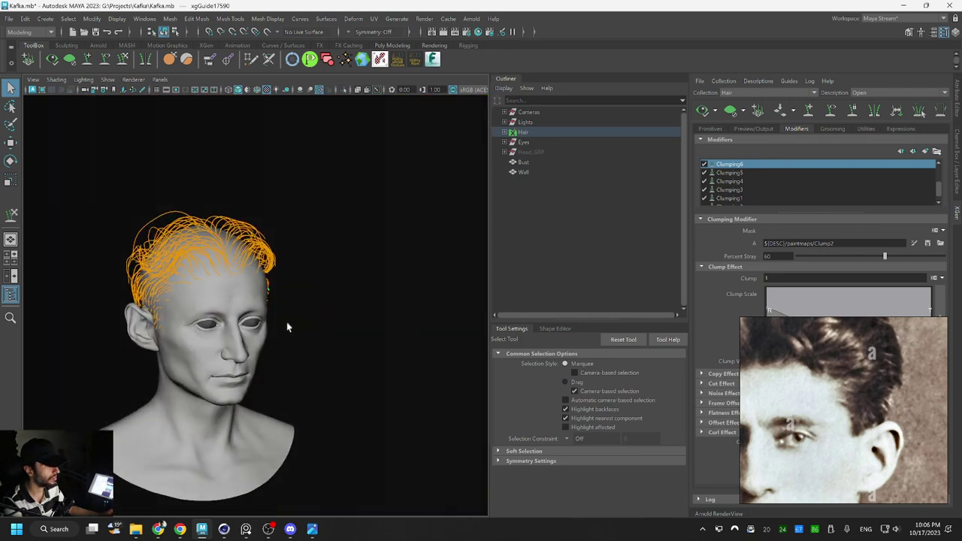
{"action": "left_click_drag", "start_coordinate": [287, 326], "coordinate": [246, 326], "text": "alt"}
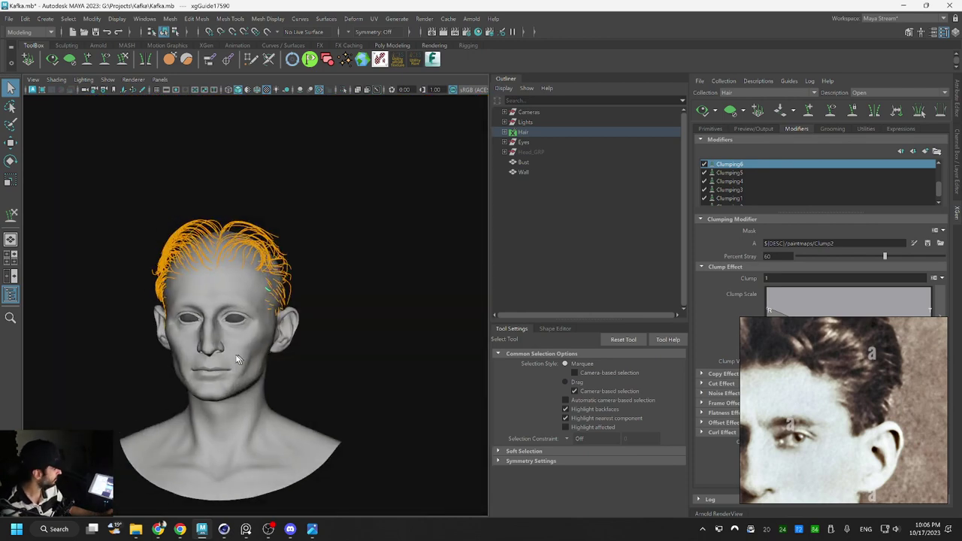
{"action": "left_click_drag", "start_coordinate": [256, 306], "coordinate": [220, 312], "text": "alt"}
{"action": "right_click_drag", "start_coordinate": [248, 282], "coordinate": [214, 281], "text": "alt"}
{"action": "left_click_drag", "start_coordinate": [207, 278], "coordinate": [241, 260], "text": "alt"}
{"action": "middle_click_drag", "start_coordinate": [216, 289], "coordinate": [249, 263], "text": "alt"}
{"action": "left_click_drag", "start_coordinate": [258, 264], "coordinate": [339, 286], "text": "alt"}
{"action": "scroll", "coordinate": [279, 264], "scroll_direction": "up", "scroll_amount": 3}
{"action": "scroll", "coordinate": [285, 243], "scroll_direction": "down", "scroll_amount": 3}
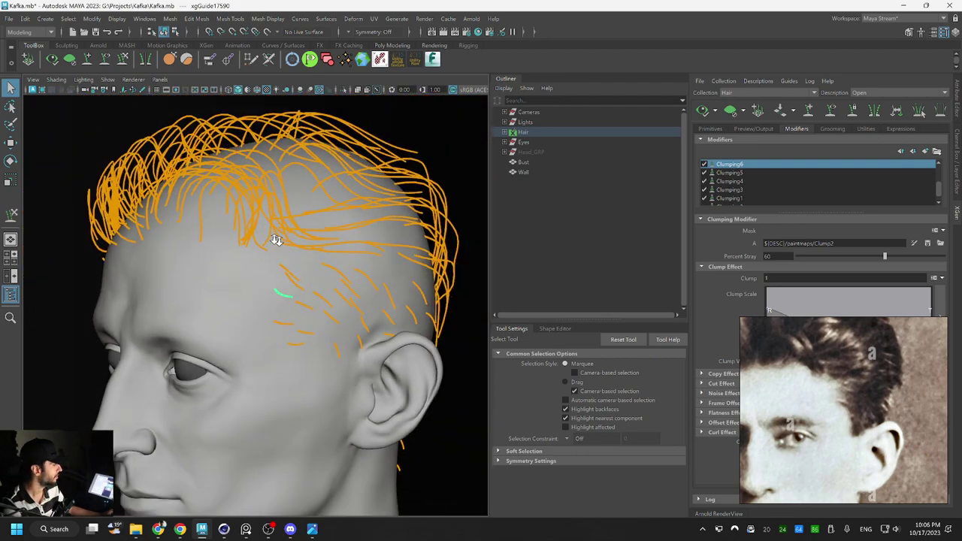
{"action": "left_click_drag", "start_coordinate": [275, 241], "coordinate": [279, 279], "text": "alt"}
{"action": "scroll", "coordinate": [347, 267], "scroll_direction": "up", "scroll_amount": 4}
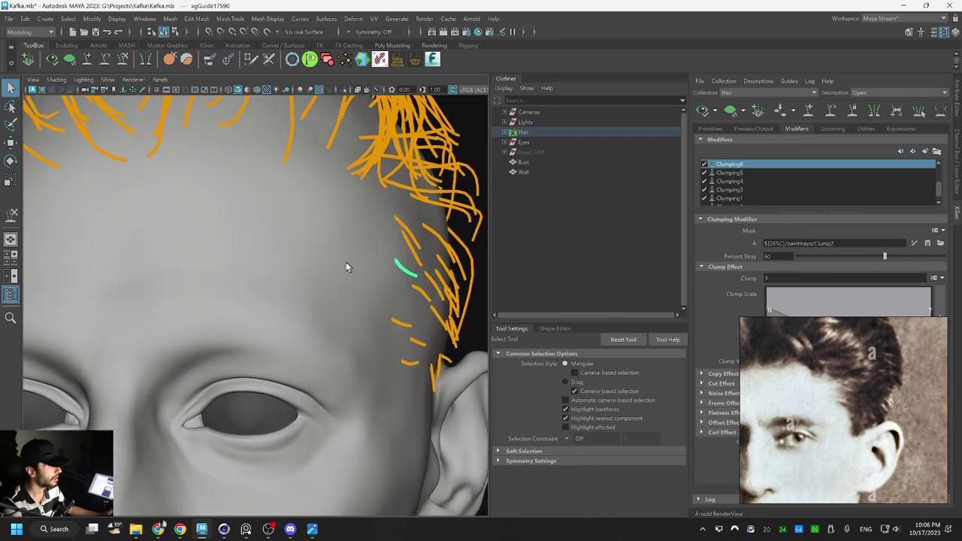
Compare the left temple hairline with the colour portrait and the reference photos Franz_Kafka_1923.jpg and franz-kafka.jpg
{"action": "left_click_drag", "start_coordinate": [346, 266], "coordinate": [340, 267], "text": "alt"}
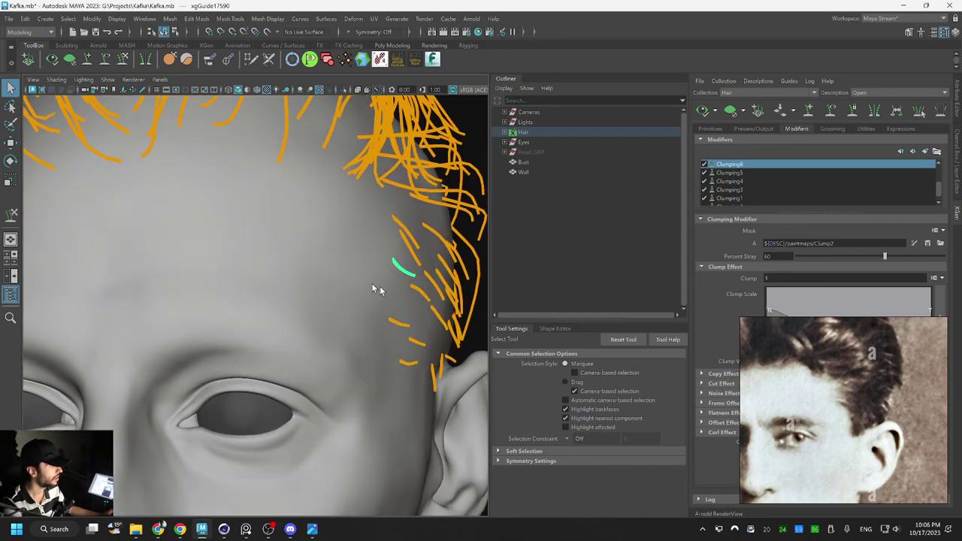
{"action": "middle_click_drag", "start_coordinate": [844, 410], "coordinate": [877, 386]}
{"action": "scroll", "coordinate": [878, 387], "scroll_direction": "down", "scroll_amount": 3}
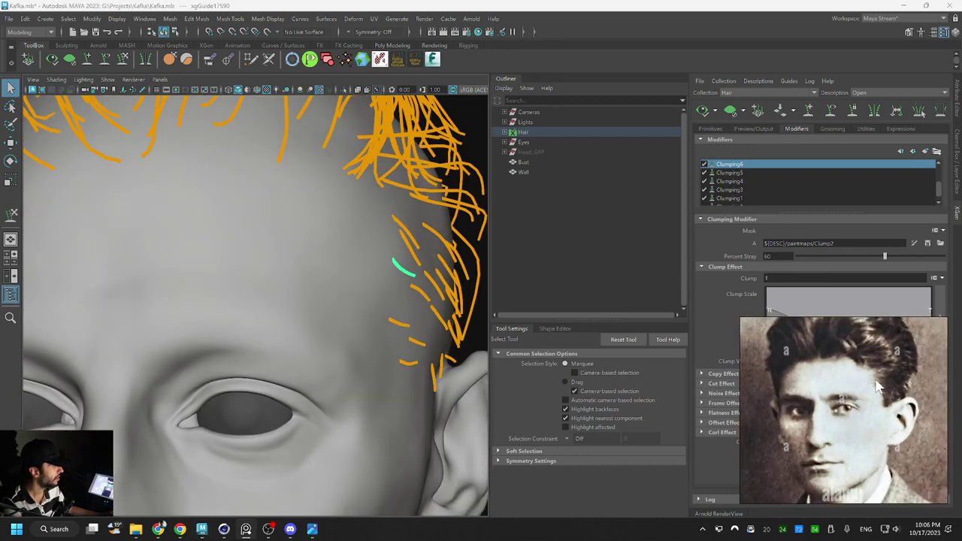
{"action": "left_click", "coordinate": [124, 60]}
{"action": "mouse_move", "coordinate": [318, 197]}
{"action": "left_mouse_down", "text": "alt"}
{"action": "mouse_move", "coordinate": [369, 315]}
{"action": "mouse_move", "coordinate": [311, 278]}
{"action": "left_mouse_up", "text": "alt"}
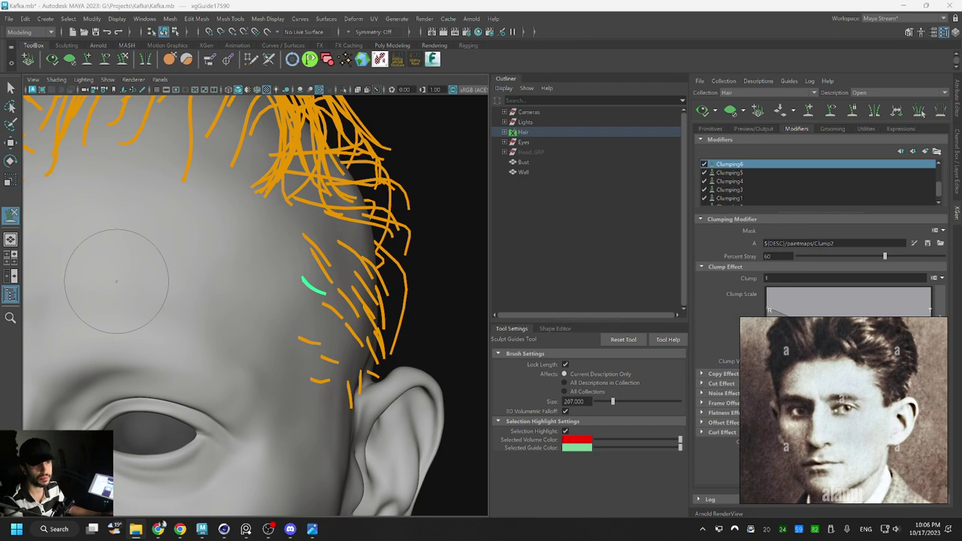
{"action": "key", "text": "alt+Tab"}
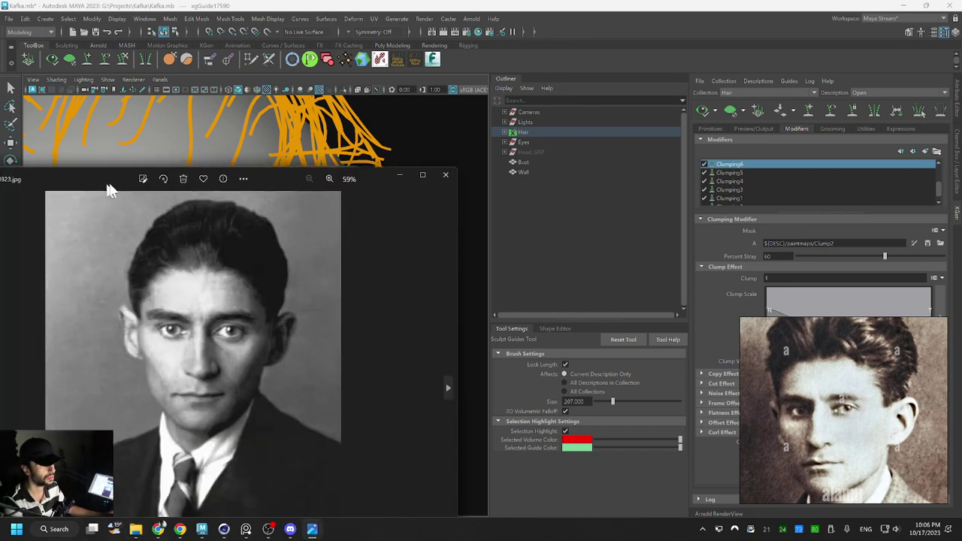
{"action": "left_click_drag", "start_coordinate": [106, 183], "coordinate": [279, 108]}
{"action": "scroll", "coordinate": [339, 275], "scroll_direction": "up", "scroll_amount": 3}
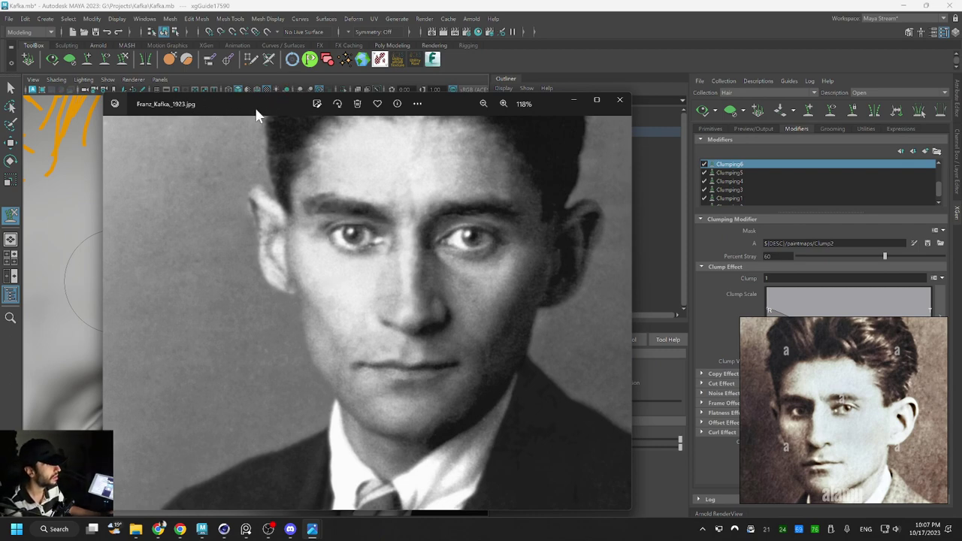
{"action": "key", "text": "alt+Tab"}
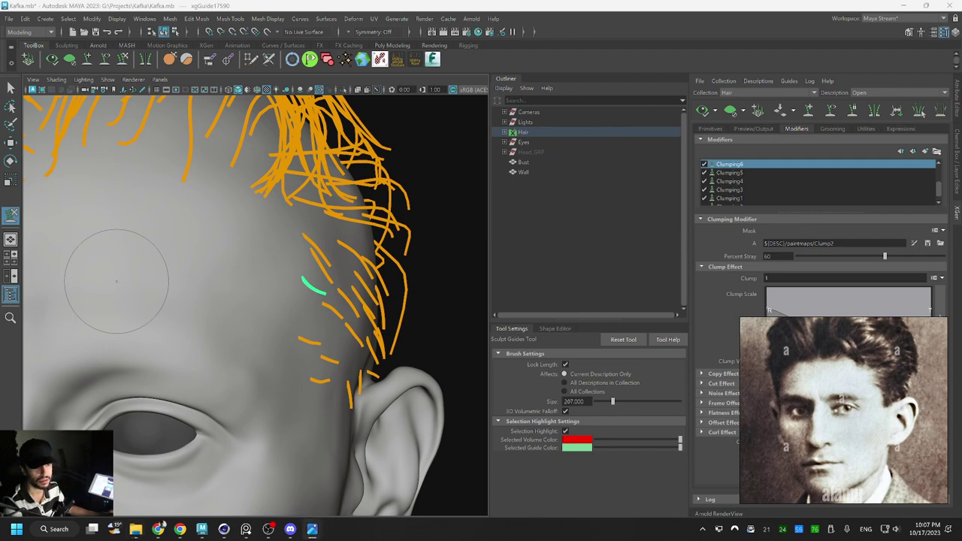
{"action": "key", "text": "alt+Tab"}
{"action": "left_click_drag", "start_coordinate": [151, 157], "coordinate": [216, 119]}
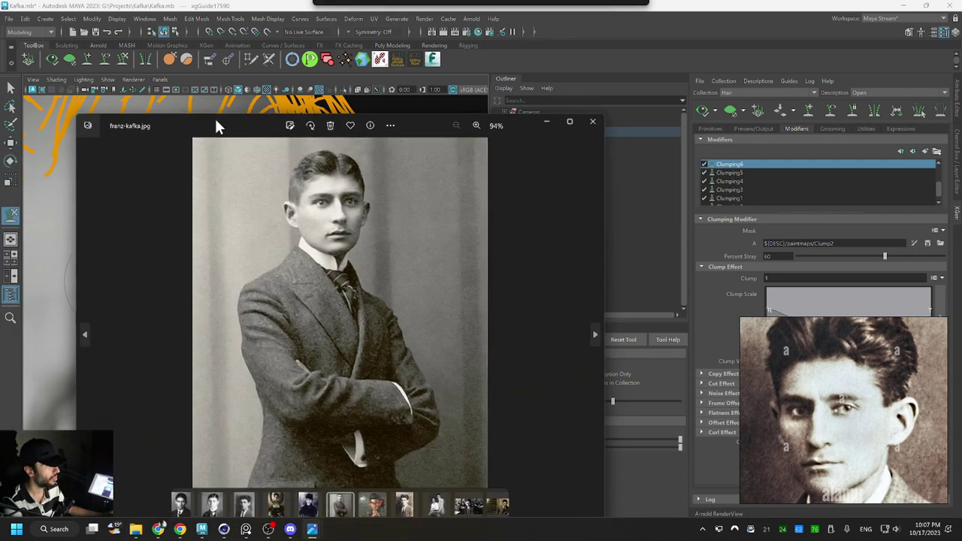
{"action": "key", "text": "alt+Tab"}
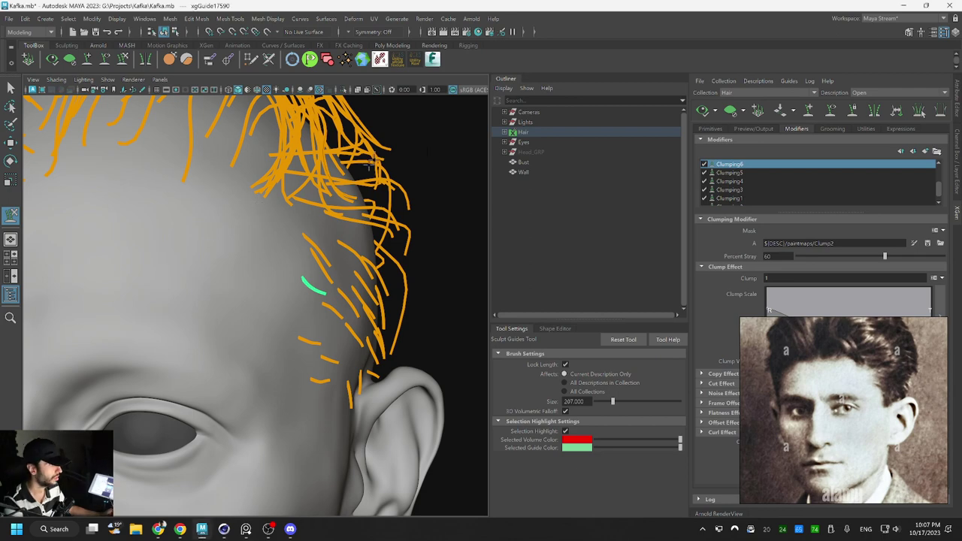
Sculpt the selected front left temple guide to lie against the scalp and slant back toward the ear, then shorten it slightly
{"action": "left_click_drag", "start_coordinate": [335, 252], "coordinate": [351, 206], "text": "alt"}
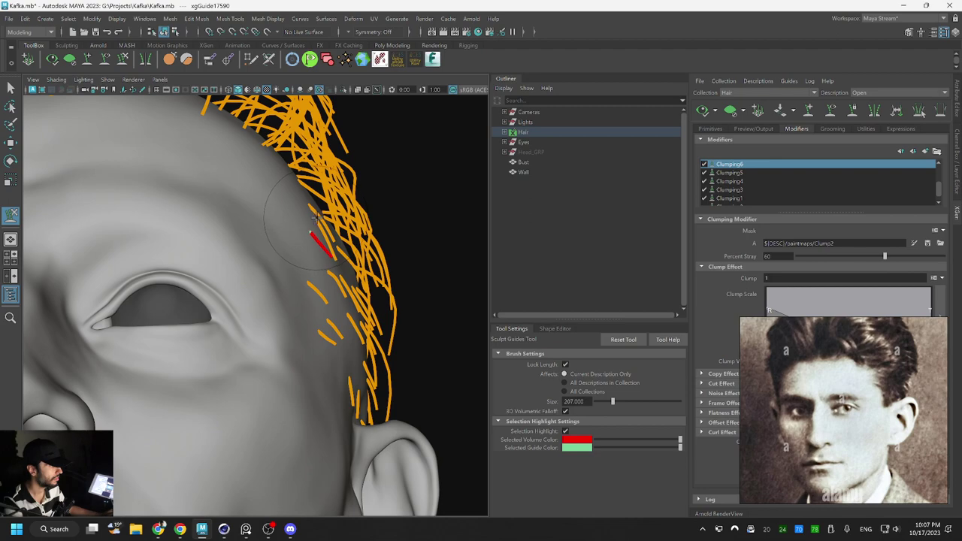
{"action": "mouse_move", "coordinate": [396, 233]}
{"action": "left_mouse_down", "text": "alt"}
{"action": "mouse_move", "coordinate": [365, 282]}
{"action": "mouse_move", "coordinate": [349, 276]}
{"action": "left_mouse_up", "text": "alt"}
{"action": "left_click_drag", "start_coordinate": [272, 309], "coordinate": [278, 312]}
{"action": "mouse_move", "coordinate": [308, 299]}
{"action": "left_mouse_down", "text": "alt"}
{"action": "mouse_move", "coordinate": [335, 253]}
{"action": "mouse_move", "coordinate": [360, 254]}
{"action": "left_mouse_up", "text": "alt"}
{"action": "right_click_drag", "start_coordinate": [360, 254], "coordinate": [341, 255], "text": "alt"}
{"action": "left_click_drag", "start_coordinate": [341, 256], "coordinate": [357, 254], "text": "alt"}
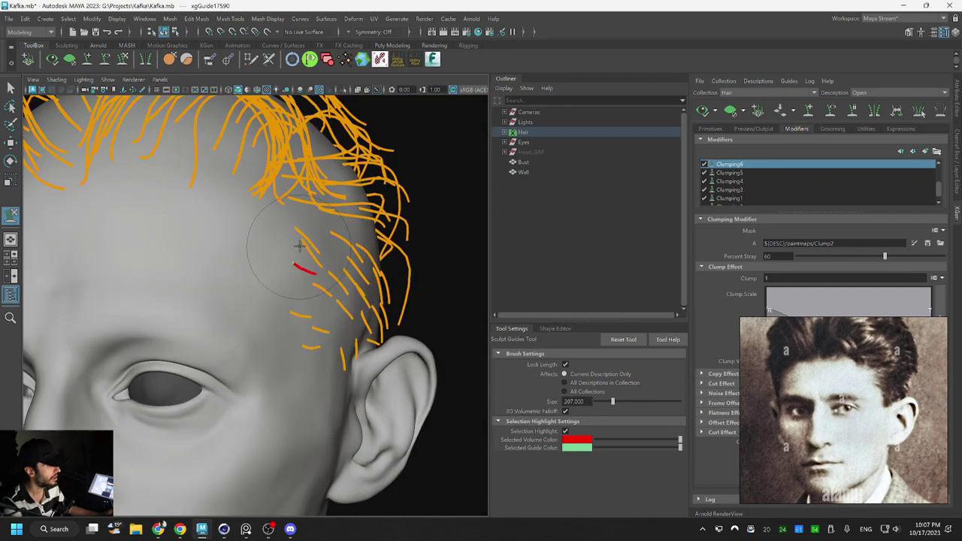
{"action": "right_click_drag", "start_coordinate": [305, 242], "coordinate": [352, 241], "text": "alt"}
{"action": "mouse_move", "coordinate": [352, 240]}
{"action": "left_mouse_down", "text": "alt"}
{"action": "mouse_move", "coordinate": [370, 237]}
{"action": "mouse_move", "coordinate": [258, 301]}
{"action": "mouse_move", "coordinate": [335, 266]}
{"action": "mouse_move", "coordinate": [316, 323]}
{"action": "mouse_move", "coordinate": [363, 257]}
{"action": "mouse_move", "coordinate": [338, 281]}
{"action": "left_mouse_up", "text": "alt"}
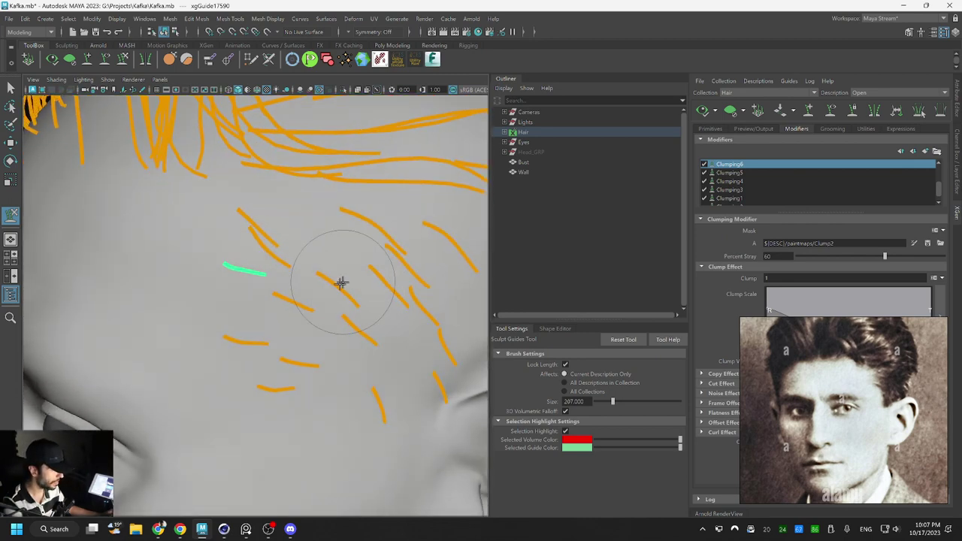
{"action": "left_click", "coordinate": [275, 242]}
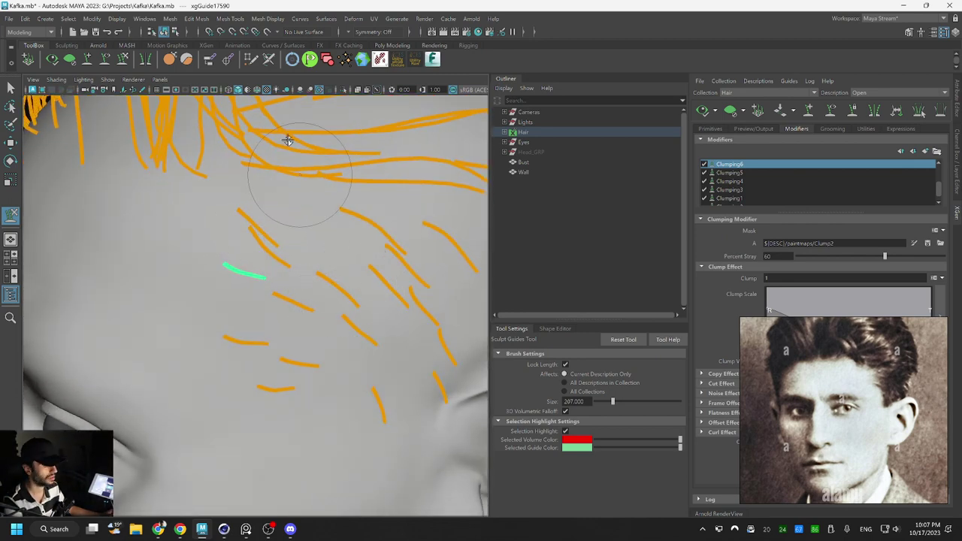
{"action": "key", "text": "r"}
{"action": "key", "text": "q"}
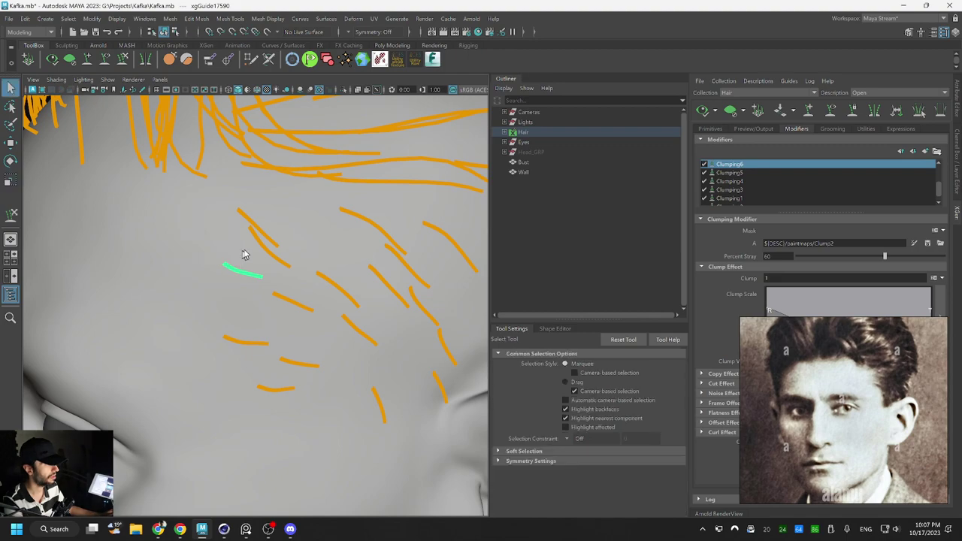
Select the short guide just above the front of the left ear, sculpt it close to the scalp pointing down, and adjust its scale
{"action": "right_click_drag", "start_coordinate": [330, 230], "coordinate": [269, 208], "text": "alt"}
{"action": "left_click_drag", "start_coordinate": [268, 208], "coordinate": [344, 247], "text": "alt"}
{"action": "right_click_drag", "start_coordinate": [344, 246], "coordinate": [410, 248], "text": "alt"}
{"action": "left_click_drag", "start_coordinate": [409, 248], "coordinate": [448, 252], "text": "alt"}
{"action": "left_click", "coordinate": [347, 261]}
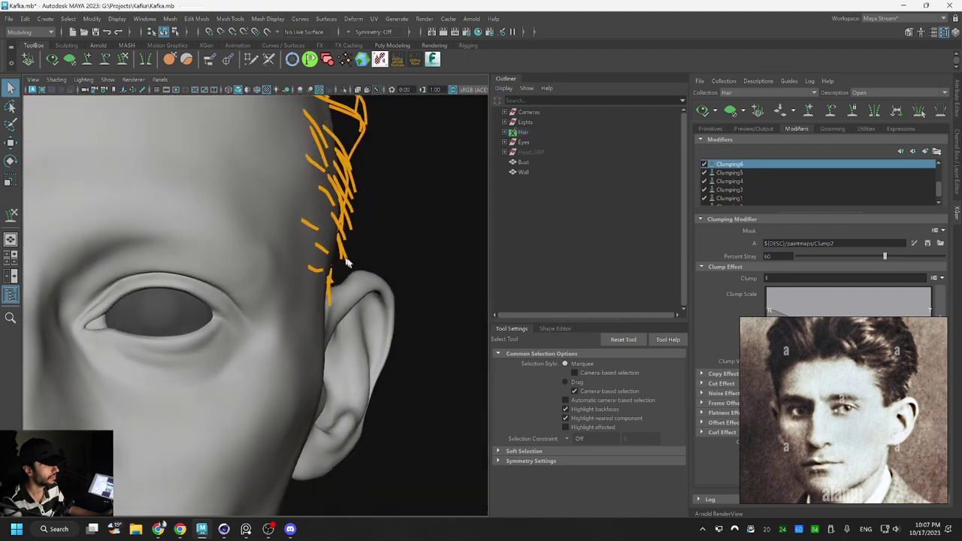
{"action": "key", "text": "y"}
{"action": "key", "text": "q"}
{"action": "left_click", "coordinate": [346, 261]}
{"action": "key", "text": "y"}
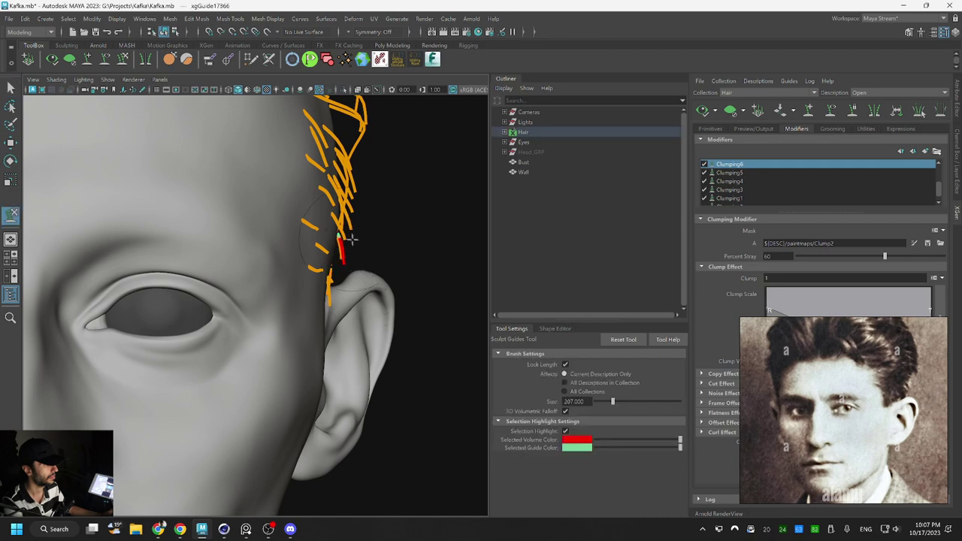
{"action": "key", "text": "q"}
{"action": "left_click_drag", "start_coordinate": [381, 288], "coordinate": [315, 295], "text": "alt"}
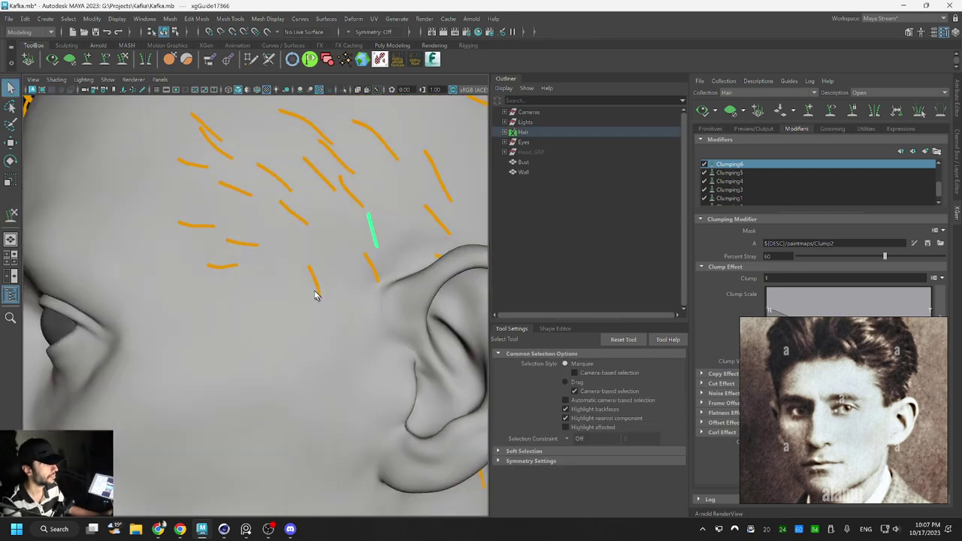
{"action": "key", "text": "r"}
{"action": "key", "text": "y"}
{"action": "scroll", "coordinate": [372, 226], "scroll_direction": "down", "scroll_amount": 3}
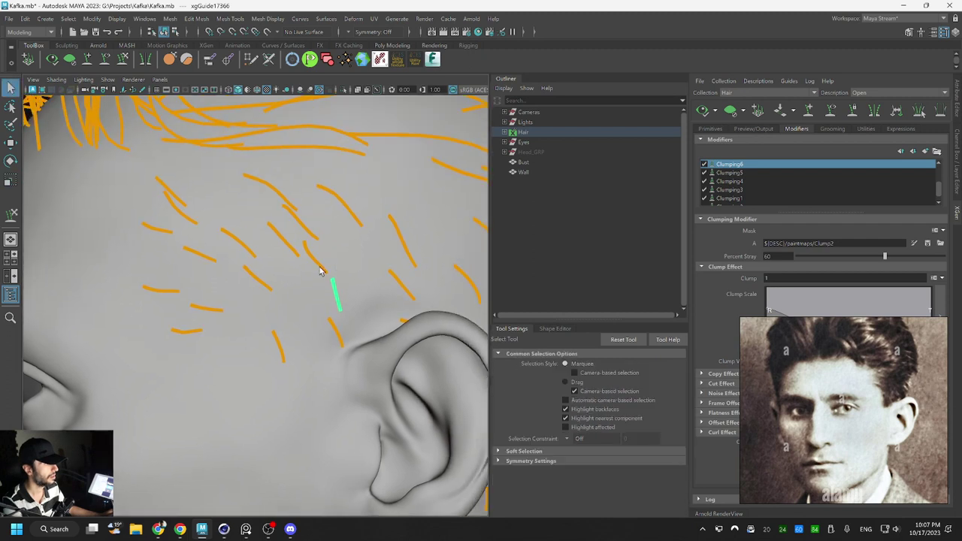
Sculpt the neighbouring guide above it so that its tip bends down toward the ear
{"action": "left_click", "coordinate": [322, 263]}
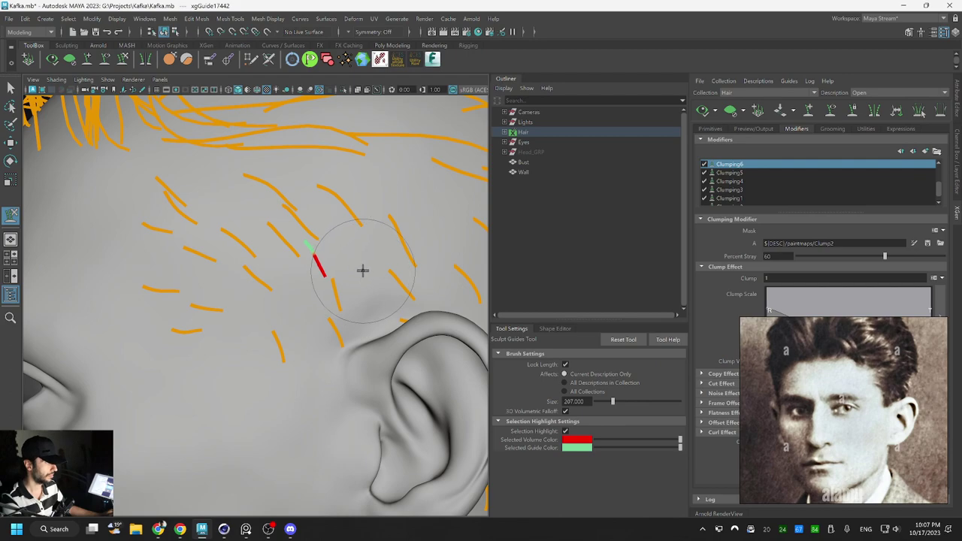
{"action": "mouse_move", "coordinate": [365, 225]}
{"action": "left_mouse_down", "text": "alt"}
{"action": "mouse_move", "coordinate": [395, 257]}
{"action": "mouse_move", "coordinate": [365, 240]}
{"action": "mouse_move", "coordinate": [356, 285]}
{"action": "mouse_move", "coordinate": [316, 288]}
{"action": "left_mouse_up", "text": "alt"}
{"action": "mouse_move", "coordinate": [316, 287]}
{"action": "right_mouse_down", "text": "alt"}
{"action": "mouse_move", "coordinate": [380, 299]}
{"action": "mouse_move", "coordinate": [322, 289]}
{"action": "right_mouse_up", "text": "alt"}
{"action": "key", "text": "q"}
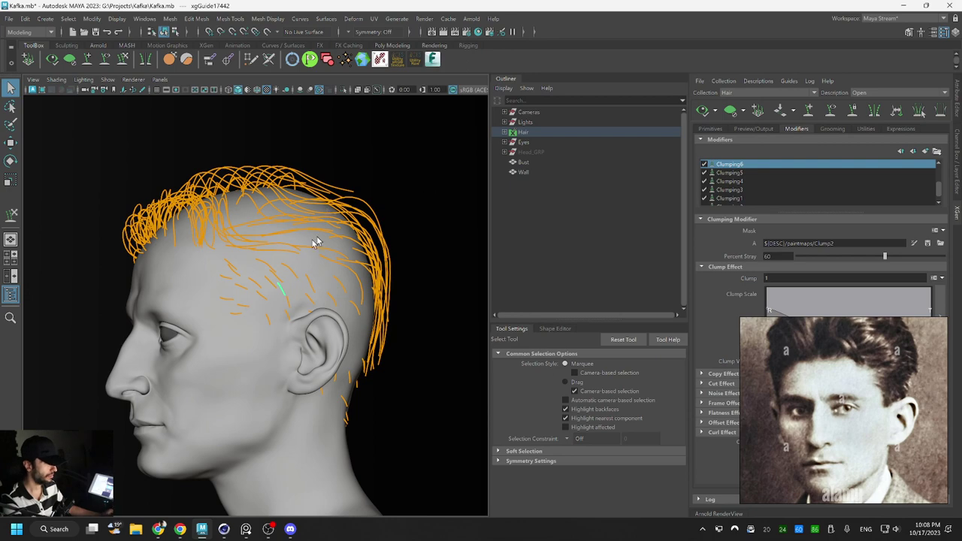
Update the XGen preview and examine the generated hair on the left temple, sideburn, back of the head and nape
{"action": "right_click_drag", "start_coordinate": [317, 242], "coordinate": [350, 251], "text": "alt"}
{"action": "left_click_drag", "start_coordinate": [350, 251], "coordinate": [356, 263], "text": "alt"}
{"action": "right_click_drag", "start_coordinate": [356, 263], "coordinate": [272, 226], "text": "alt"}
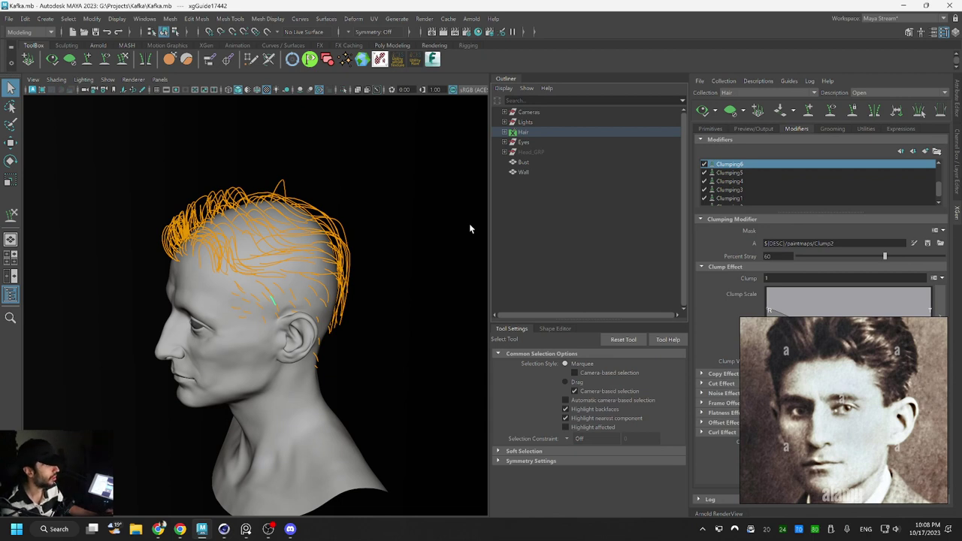
{"action": "left_click", "coordinate": [706, 110]}
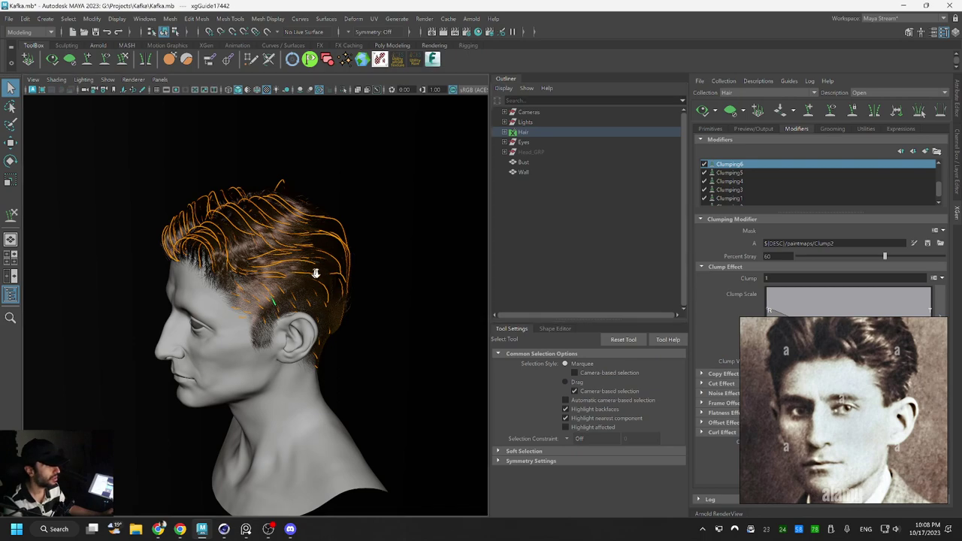
{"action": "scroll", "coordinate": [353, 272], "scroll_direction": "up", "scroll_amount": 5}
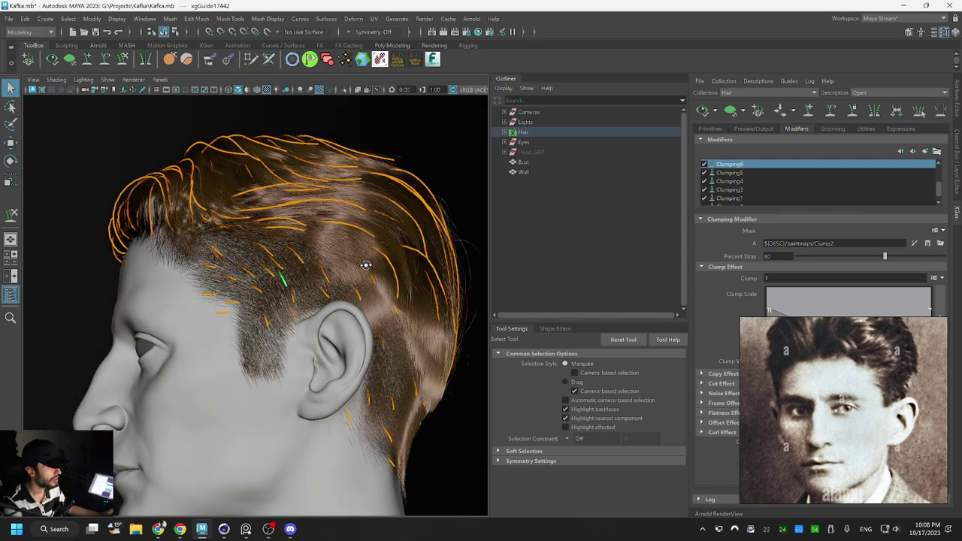
{"action": "left_click_drag", "start_coordinate": [365, 264], "coordinate": [333, 305], "text": "alt"}
{"action": "right_click_drag", "start_coordinate": [333, 305], "coordinate": [309, 277], "text": "alt"}
{"action": "left_click_drag", "start_coordinate": [309, 278], "coordinate": [303, 275], "text": "alt"}
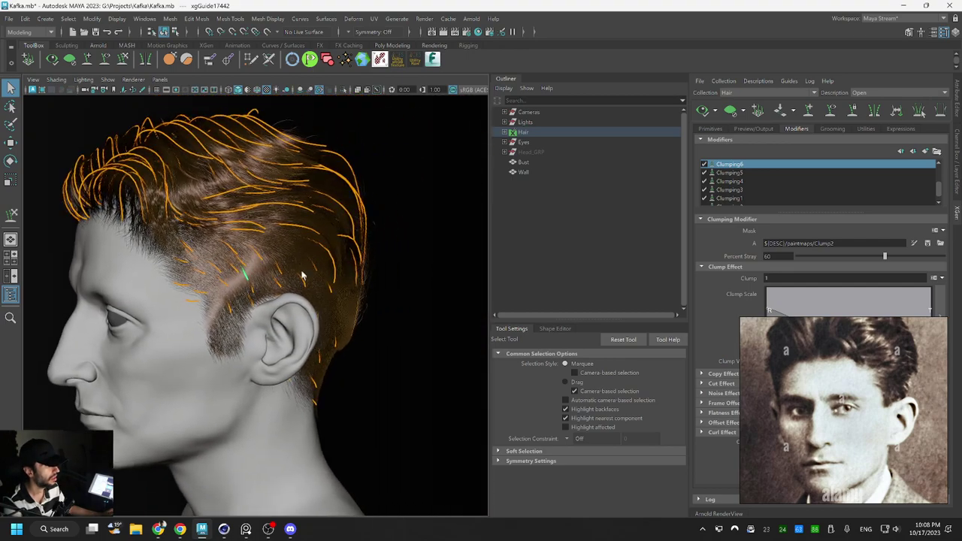
{"action": "right_click_drag", "start_coordinate": [289, 259], "coordinate": [367, 269], "text": "alt"}
{"action": "scroll", "coordinate": [332, 275], "scroll_direction": "down", "scroll_amount": 3}
{"action": "mouse_move", "coordinate": [333, 275]}
{"action": "left_mouse_down", "text": "alt"}
{"action": "mouse_move", "coordinate": [365, 301]}
{"action": "mouse_move", "coordinate": [326, 290]}
{"action": "left_mouse_up", "text": "alt"}
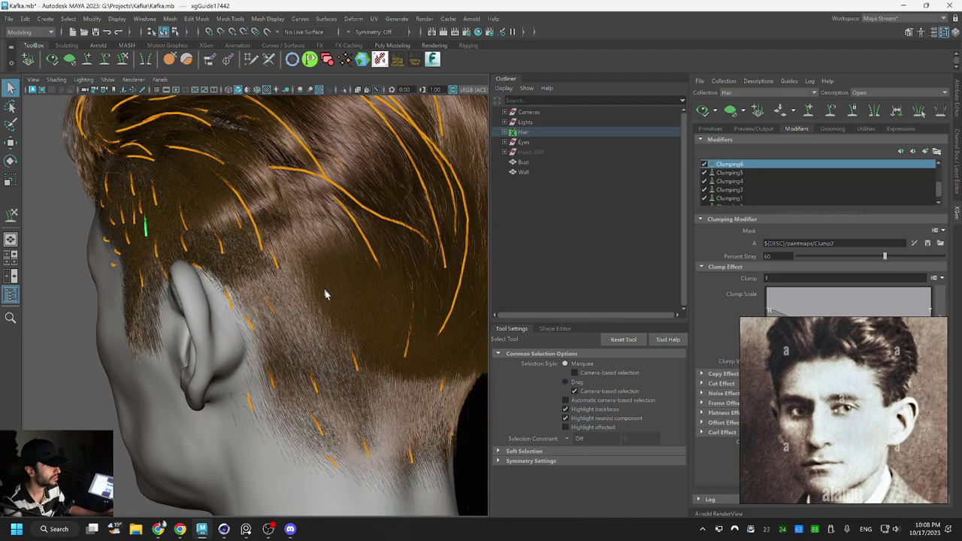
{"action": "left_click_drag", "start_coordinate": [251, 255], "coordinate": [272, 253], "text": "alt"}
{"action": "middle_click_drag", "start_coordinate": [277, 254], "coordinate": [317, 264], "text": "alt"}
{"action": "right_click_drag", "start_coordinate": [206, 302], "coordinate": [283, 298], "text": "alt"}
{"action": "middle_click_drag", "start_coordinate": [283, 298], "coordinate": [317, 245], "text": "alt"}
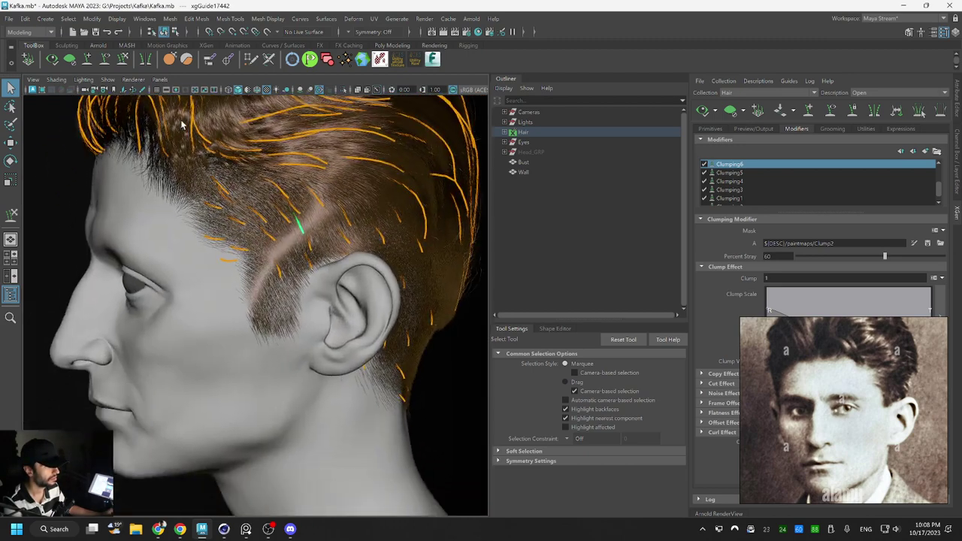
Add a short guide at the left sideburn between eye and ear, and sculpt it down and back against the skin
{"action": "left_click", "coordinate": [87, 60]}
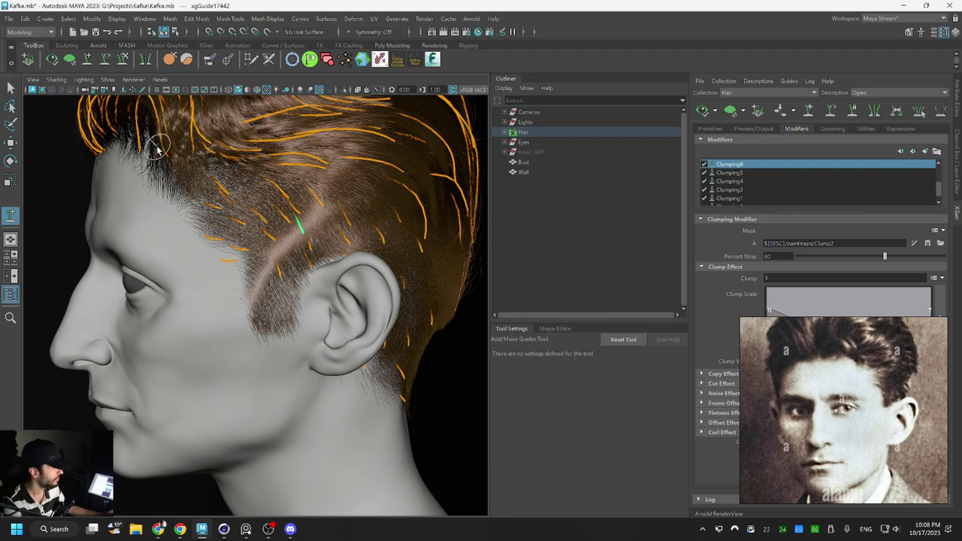
{"action": "left_click", "coordinate": [250, 283]}
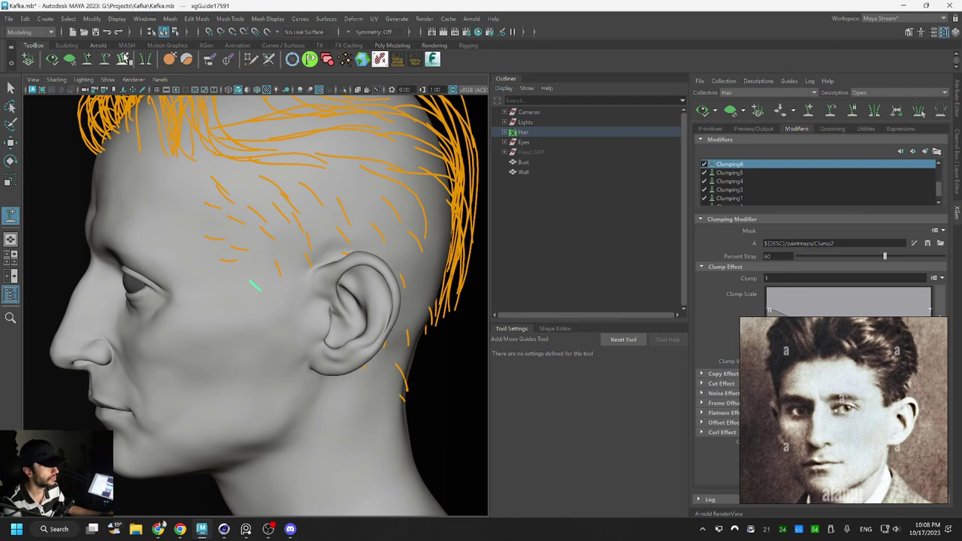
{"action": "left_click", "coordinate": [125, 59]}
{"action": "scroll", "coordinate": [397, 311], "scroll_direction": "up", "scroll_amount": 5}
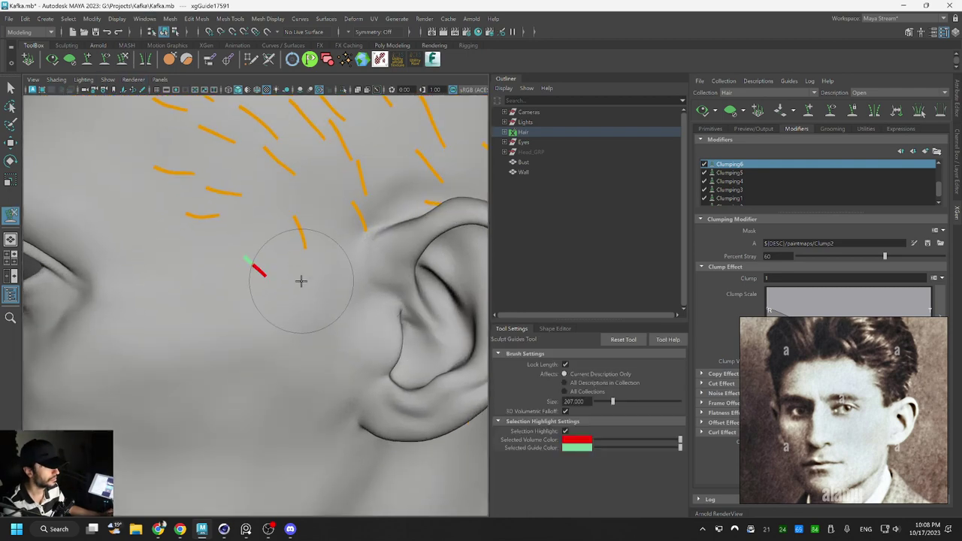
{"action": "left_click_drag", "start_coordinate": [401, 361], "coordinate": [444, 357], "text": "alt"}
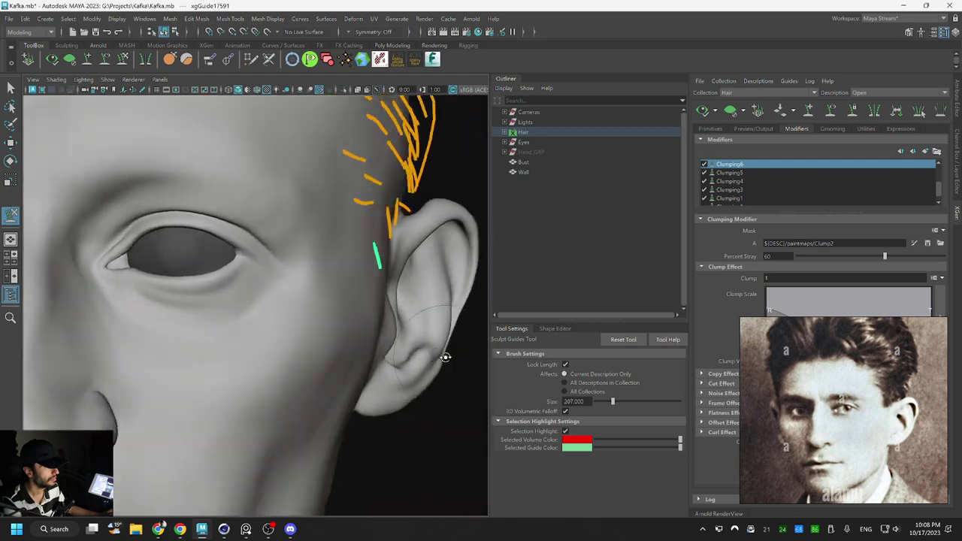
{"action": "scroll", "coordinate": [445, 357], "scroll_direction": "down", "scroll_amount": 2}
{"action": "left_click_drag", "start_coordinate": [365, 268], "coordinate": [374, 283]}
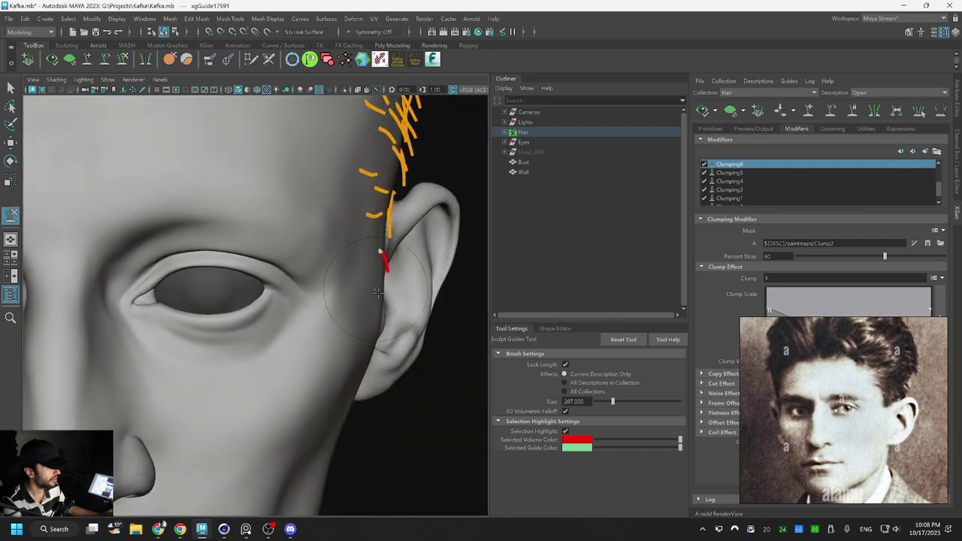
{"action": "mouse_move", "coordinate": [386, 338]}
{"action": "left_mouse_down", "text": "alt"}
{"action": "mouse_move", "coordinate": [352, 344]}
{"action": "mouse_move", "coordinate": [283, 311]}
{"action": "left_mouse_up", "text": "alt"}
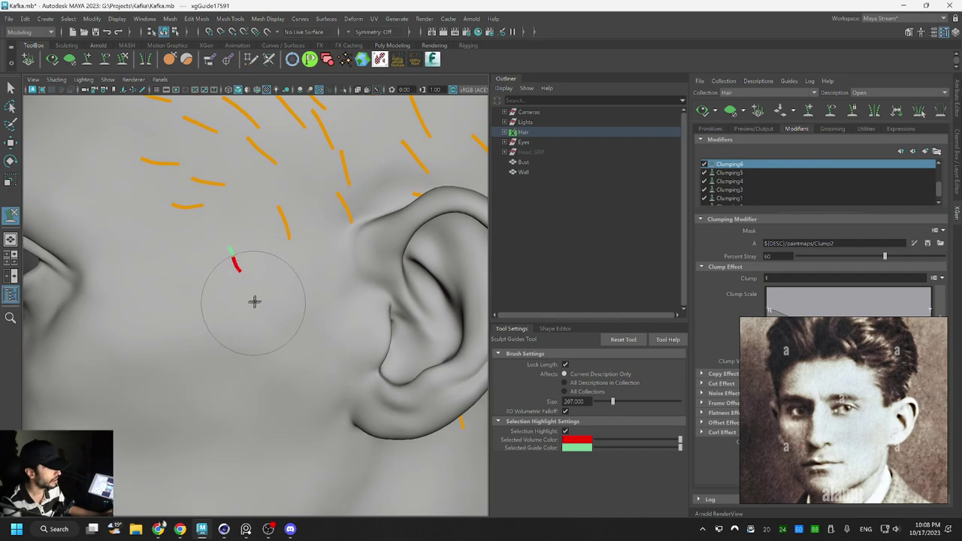
{"action": "left_click_drag", "start_coordinate": [253, 300], "coordinate": [275, 302]}
Examine the left side guides from several angles, checking how the new sideburn guide fits with the temple guides
{"action": "middle_click_drag", "start_coordinate": [366, 267], "coordinate": [386, 301], "text": "alt"}
{"action": "right_click_drag", "start_coordinate": [386, 301], "coordinate": [320, 258], "text": "alt"}
{"action": "left_click_drag", "start_coordinate": [269, 246], "coordinate": [294, 233], "text": "alt"}
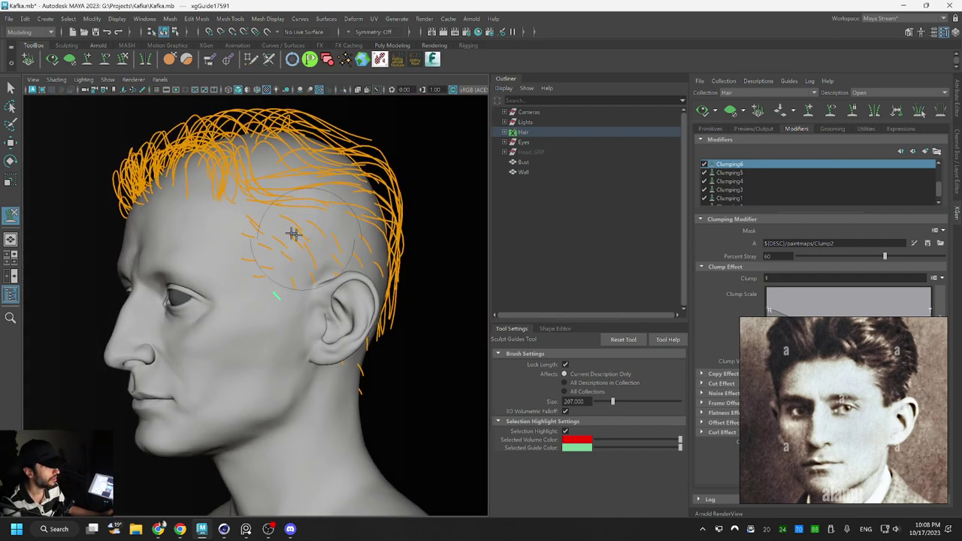
{"action": "right_click_drag", "start_coordinate": [294, 234], "coordinate": [318, 275], "text": "alt"}
{"action": "left_click_drag", "start_coordinate": [328, 290], "coordinate": [305, 280], "text": "alt"}
{"action": "right_click_drag", "start_coordinate": [306, 279], "coordinate": [339, 283], "text": "alt"}
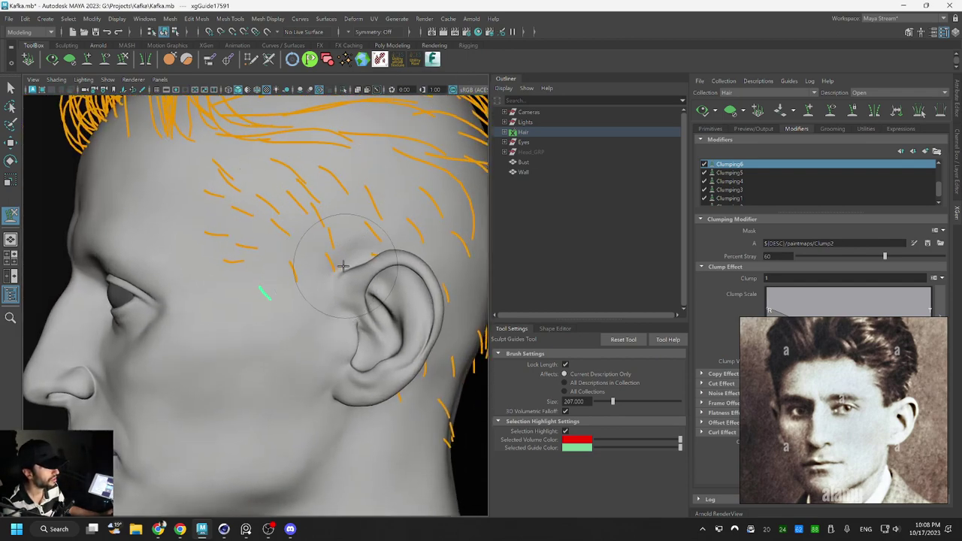
{"action": "left_click_drag", "start_coordinate": [405, 270], "coordinate": [465, 270], "text": "alt"}
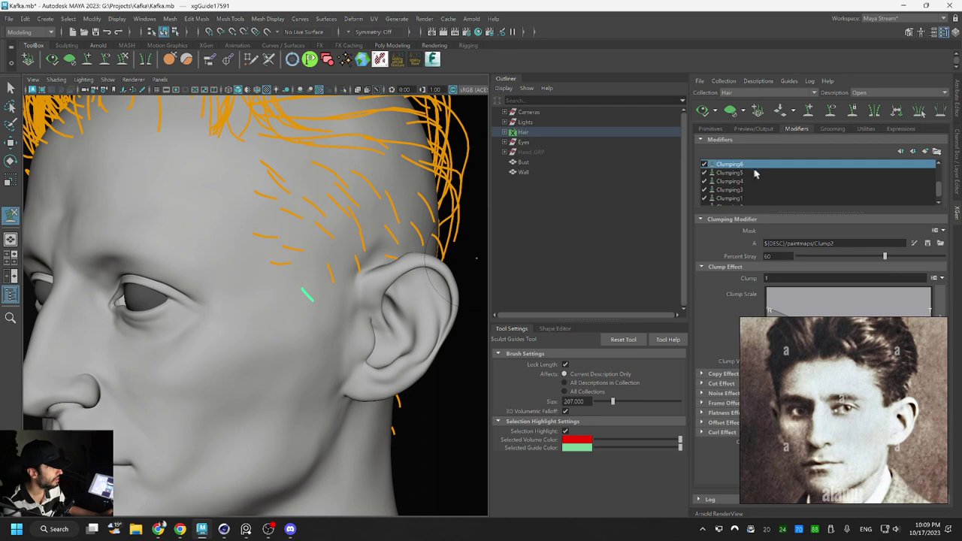
{"action": "left_click_drag", "start_coordinate": [362, 309], "coordinate": [302, 290], "text": "alt"}
{"action": "right_click_drag", "start_coordinate": [302, 290], "coordinate": [338, 290], "text": "alt"}
{"action": "left_click_drag", "start_coordinate": [337, 290], "coordinate": [346, 281], "text": "alt"}
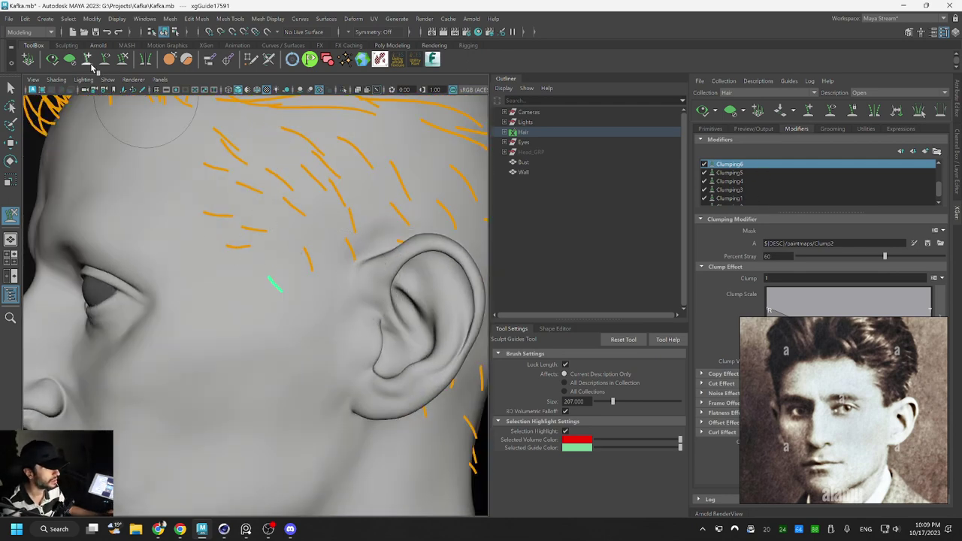
Add a short guide at the left sideburn just in front of the ear, and sculpt its tip down along the skin
{"action": "left_click", "coordinate": [88, 61]}
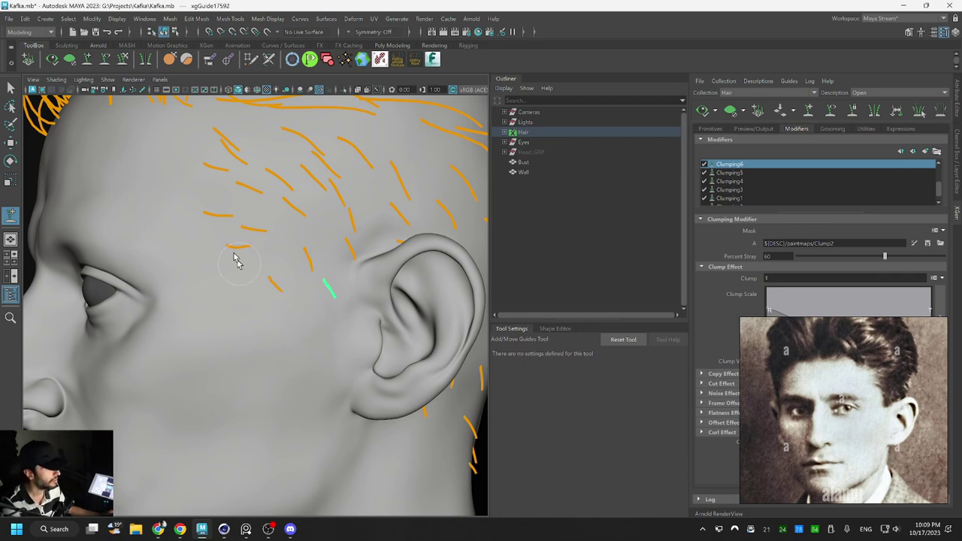
{"action": "middle_click_drag", "start_coordinate": [338, 223], "coordinate": [264, 231], "text": "alt"}
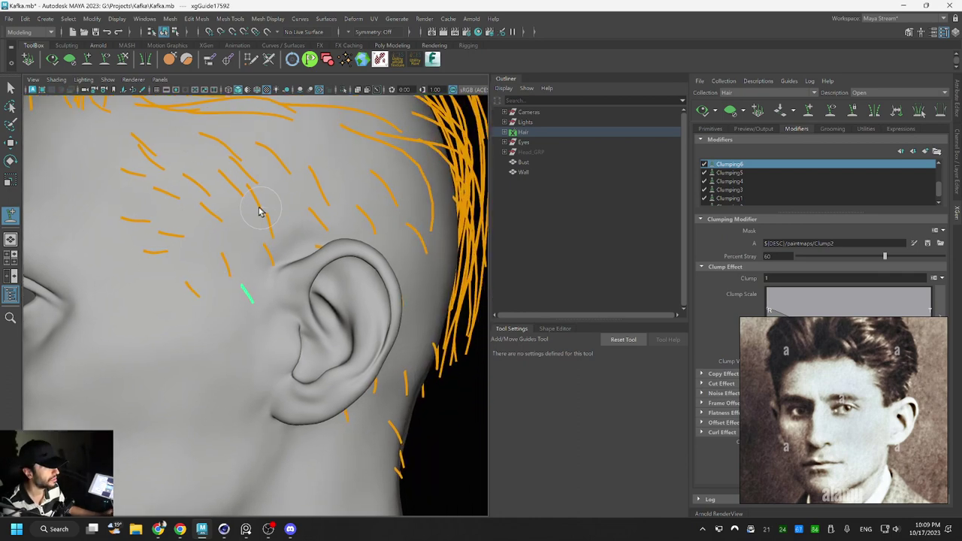
{"action": "left_click_drag", "start_coordinate": [260, 211], "coordinate": [263, 214], "text": "alt"}
{"action": "right_click_drag", "start_coordinate": [259, 246], "coordinate": [265, 251], "text": "alt"}
{"action": "left_click_drag", "start_coordinate": [265, 251], "coordinate": [268, 253], "text": "alt"}
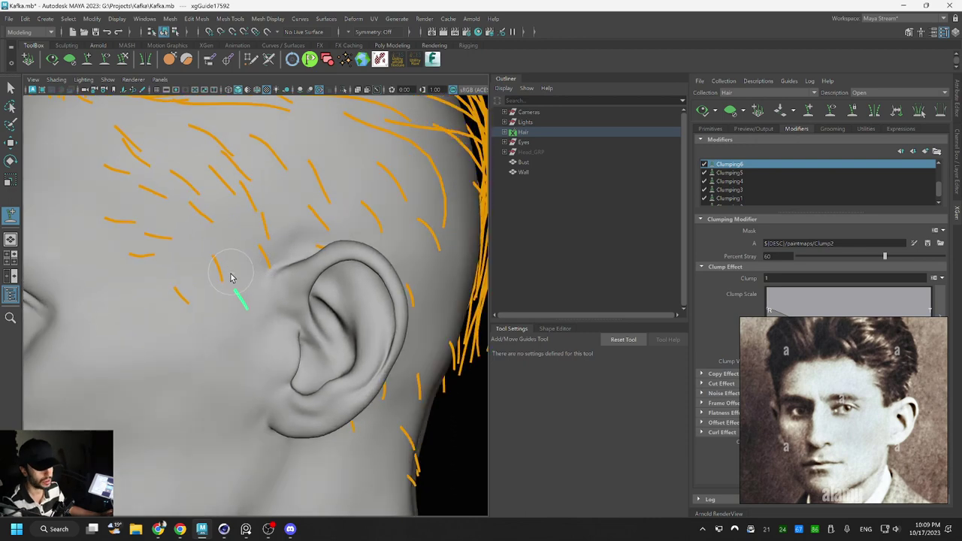
{"action": "key", "text": "r"}
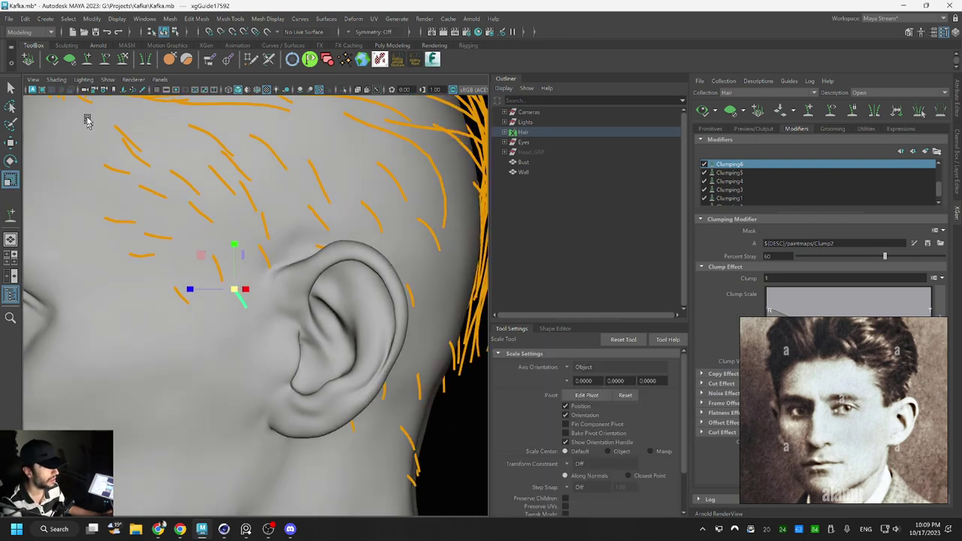
{"action": "left_click", "coordinate": [124, 60]}
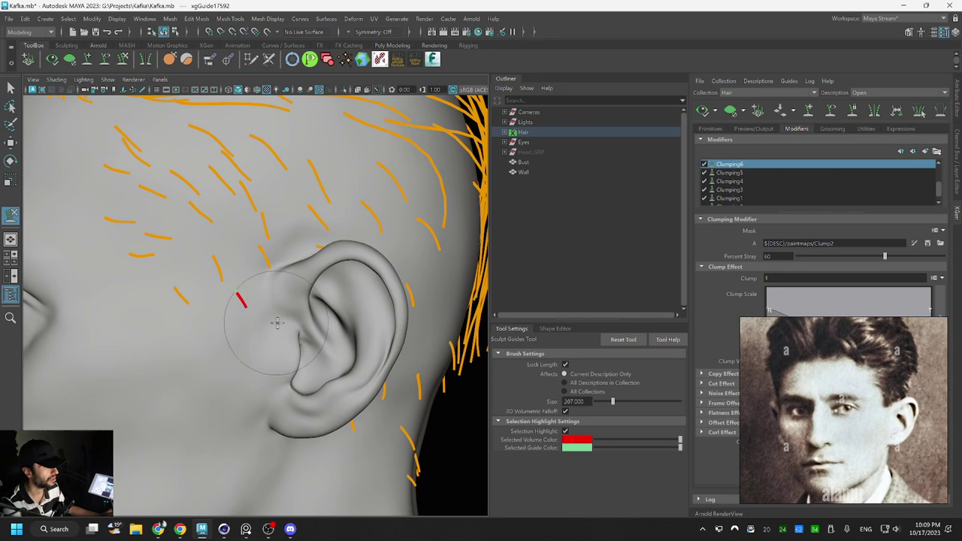
{"action": "left_click_drag", "start_coordinate": [285, 328], "coordinate": [277, 343]}
{"action": "key", "text": "q"}
{"action": "left_click_drag", "start_coordinate": [256, 281], "coordinate": [306, 252], "text": "alt"}
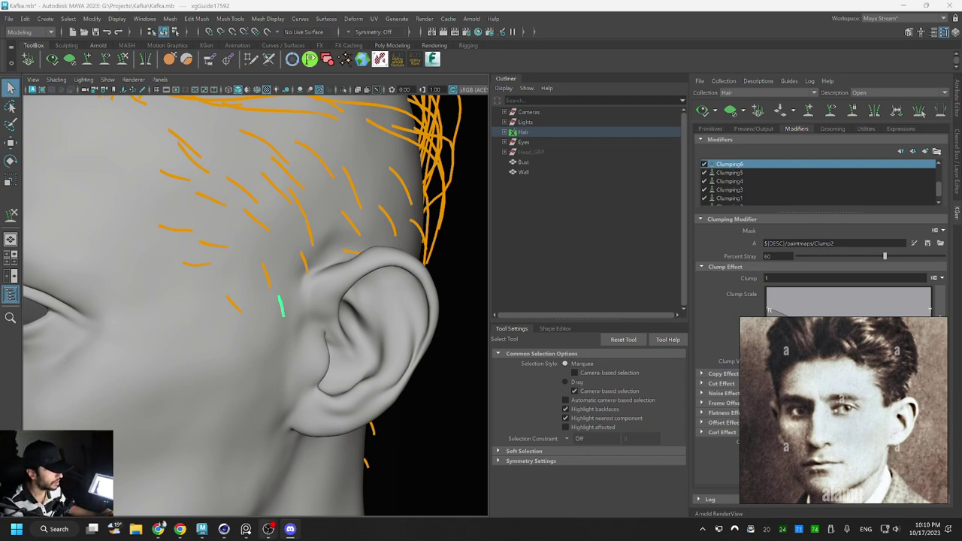
{"action": "mouse_move", "coordinate": [267, 529]}
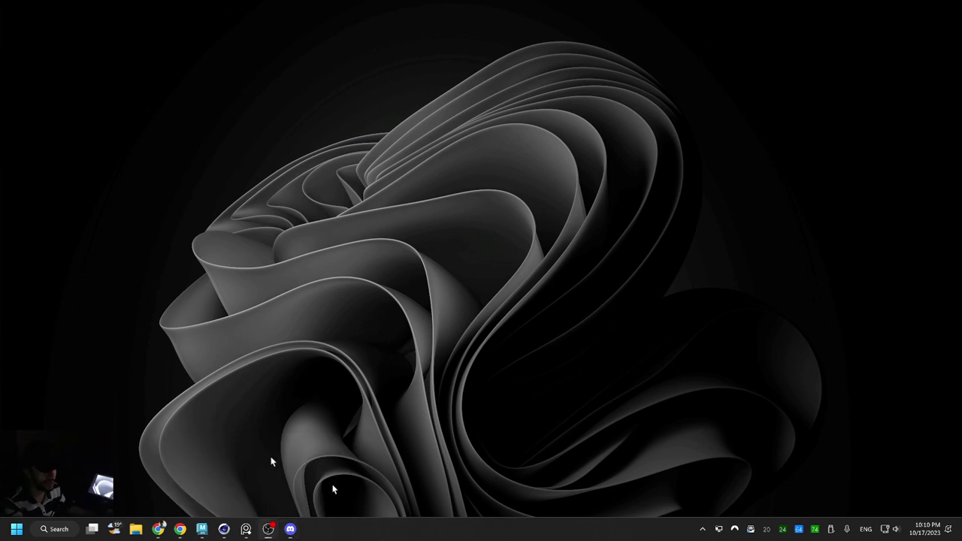
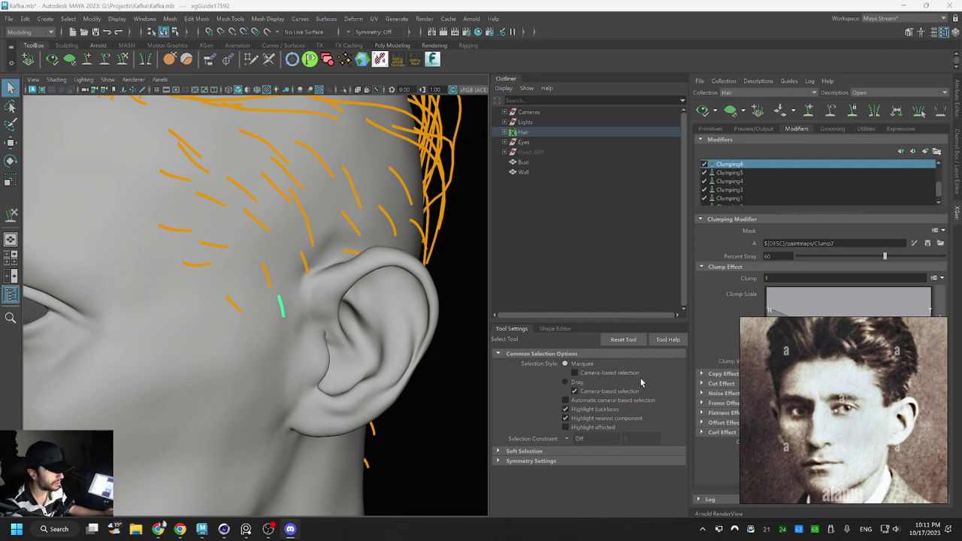
Scale down the long, nearly horizontal guide above the left ear to shorten it
{"action": "left_click_drag", "start_coordinate": [338, 218], "coordinate": [303, 275], "text": "alt"}
{"action": "scroll", "coordinate": [308, 284], "scroll_direction": "up", "scroll_amount": 4}
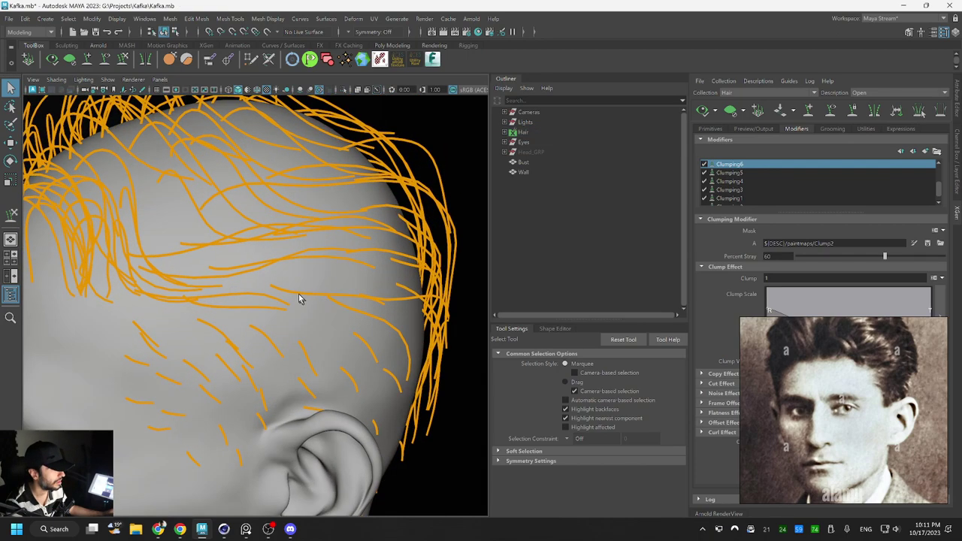
{"action": "left_click", "coordinate": [301, 294]}
{"action": "key", "text": "r"}
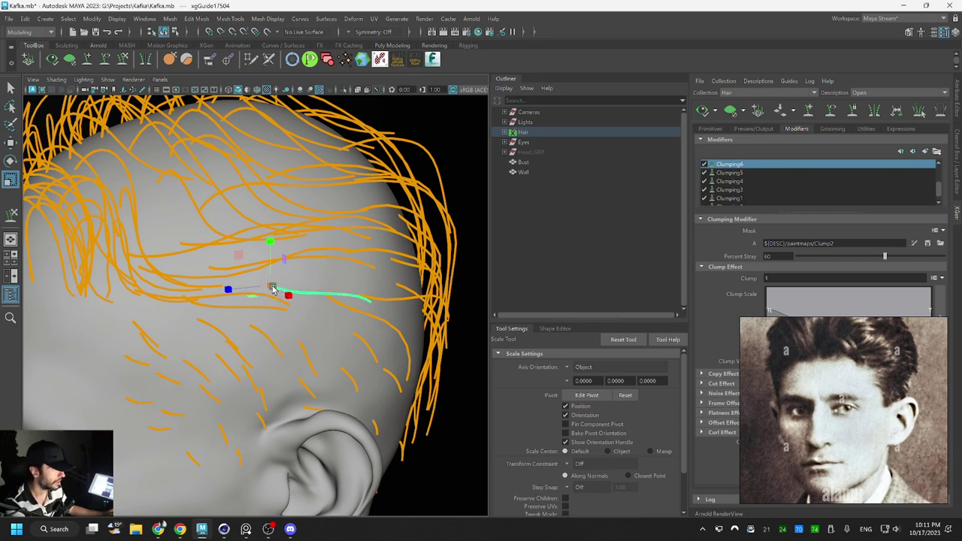
{"action": "key", "text": "q"}
Shorten the neighbouring curved guide that arcs down behind the left ear
{"action": "left_click", "coordinate": [343, 316]}
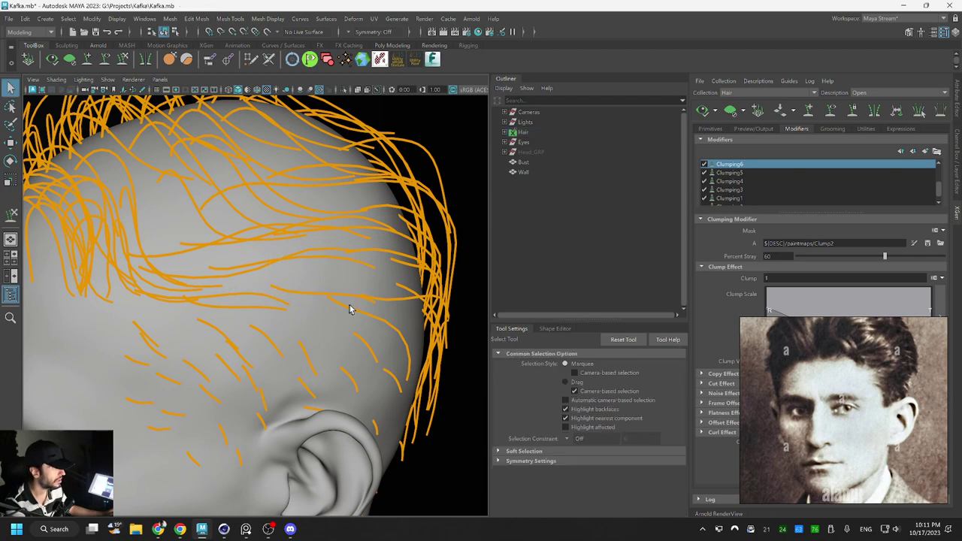
{"action": "left_click", "coordinate": [344, 313]}
{"action": "key", "text": "r"}
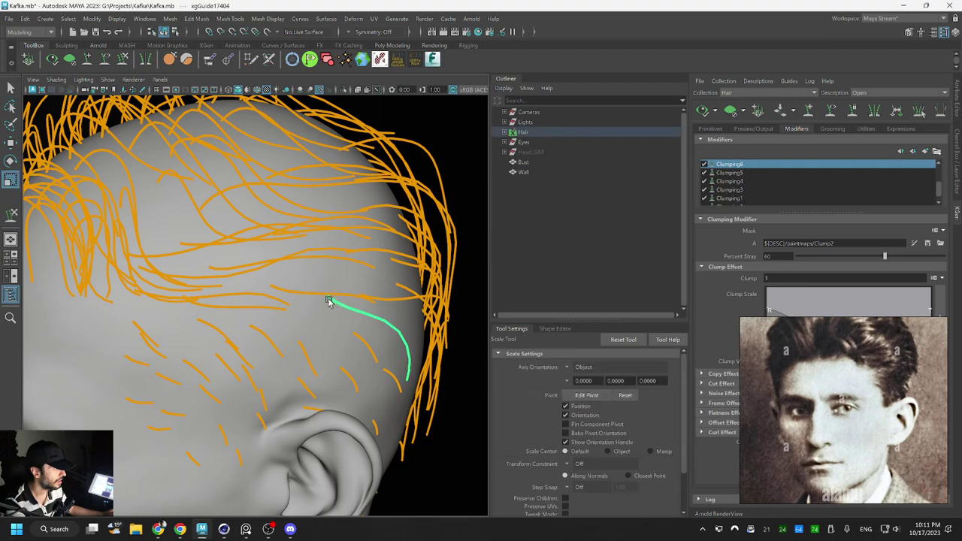
{"action": "key", "text": "q"}
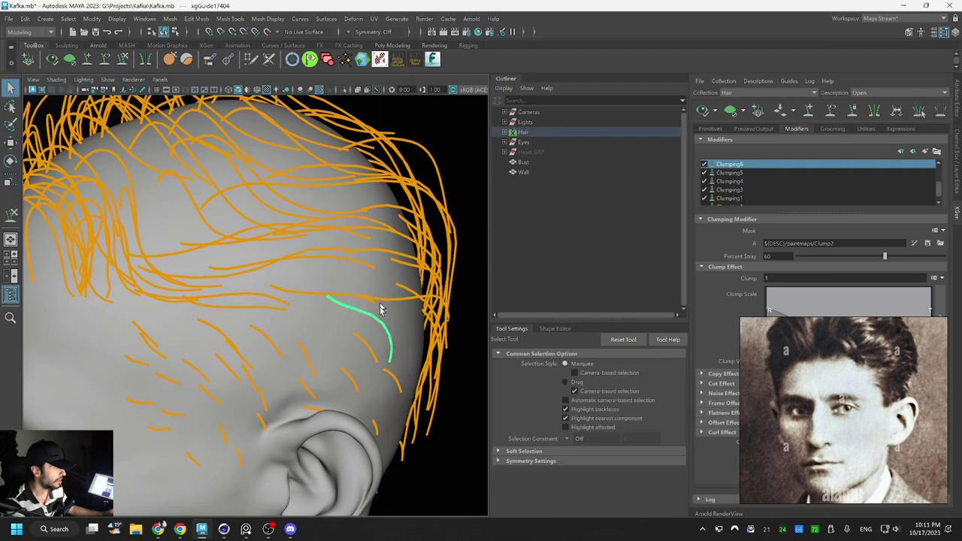
Scale down the next guide farther back on the left side of the head, above and behind the ear
{"action": "left_click_drag", "start_coordinate": [429, 332], "coordinate": [322, 296], "text": "alt"}
{"action": "scroll", "coordinate": [331, 295], "scroll_direction": "up", "scroll_amount": 3}
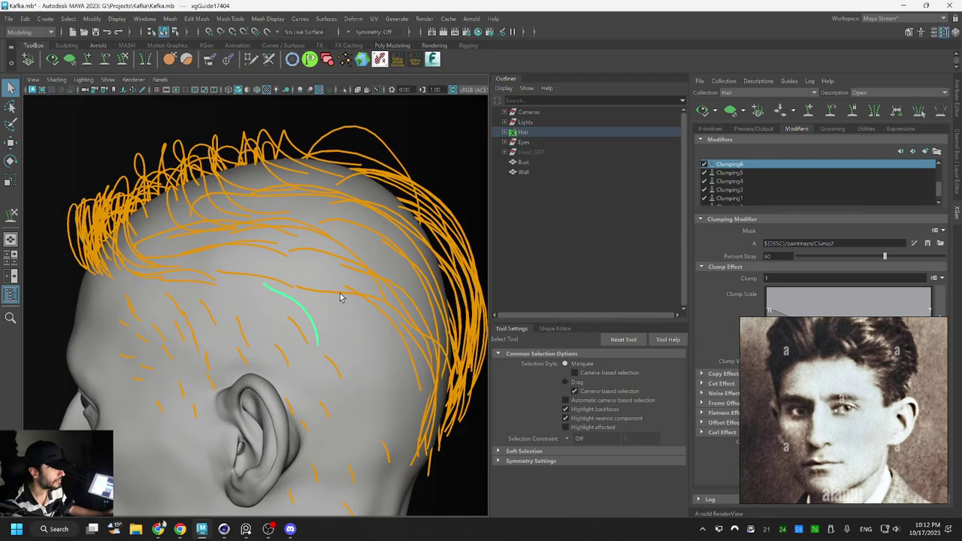
{"action": "left_click", "coordinate": [359, 299]}
{"action": "left_click_drag", "start_coordinate": [382, 304], "coordinate": [337, 273], "text": "alt"}
{"action": "key", "text": "r"}
{"action": "left_click_drag", "start_coordinate": [264, 299], "coordinate": [254, 299]}
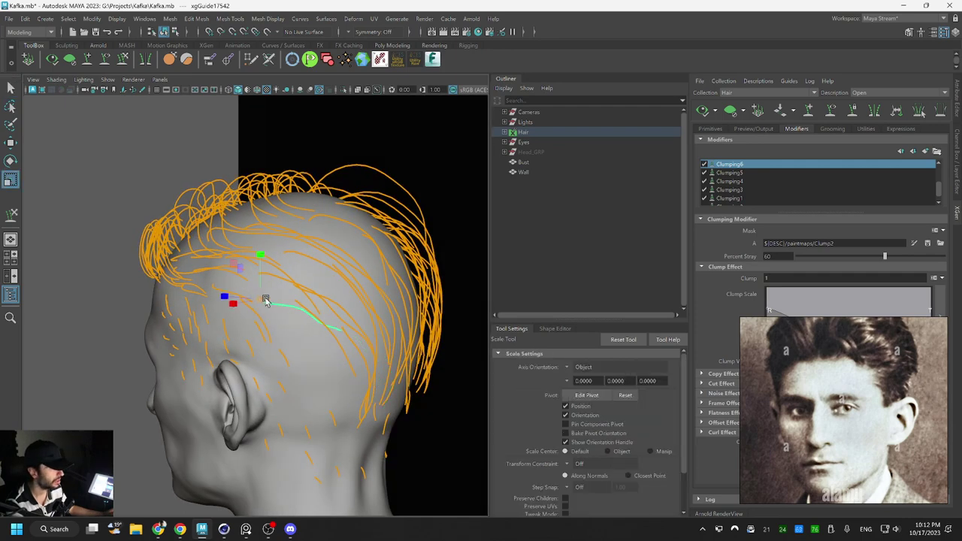
Sculpt that rear side guide into a downward arc behind the left ear, close to the scalp
{"action": "left_click", "coordinate": [125, 59]}
{"action": "mouse_move", "coordinate": [371, 388]}
{"action": "left_mouse_down", "text": "alt"}
{"action": "mouse_move", "coordinate": [278, 326]}
{"action": "mouse_move", "coordinate": [279, 378]}
{"action": "left_mouse_up", "text": "alt"}
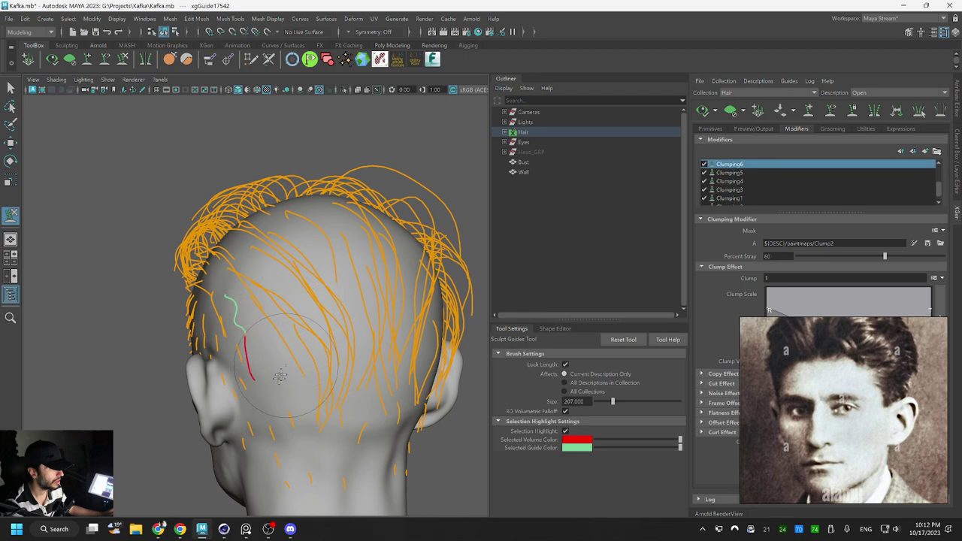
{"action": "mouse_move", "coordinate": [335, 394]}
{"action": "left_mouse_down", "text": "alt"}
{"action": "mouse_move", "coordinate": [420, 386]}
{"action": "mouse_move", "coordinate": [344, 325]}
{"action": "mouse_move", "coordinate": [333, 398]}
{"action": "mouse_move", "coordinate": [330, 387]}
{"action": "left_mouse_up", "text": "alt"}
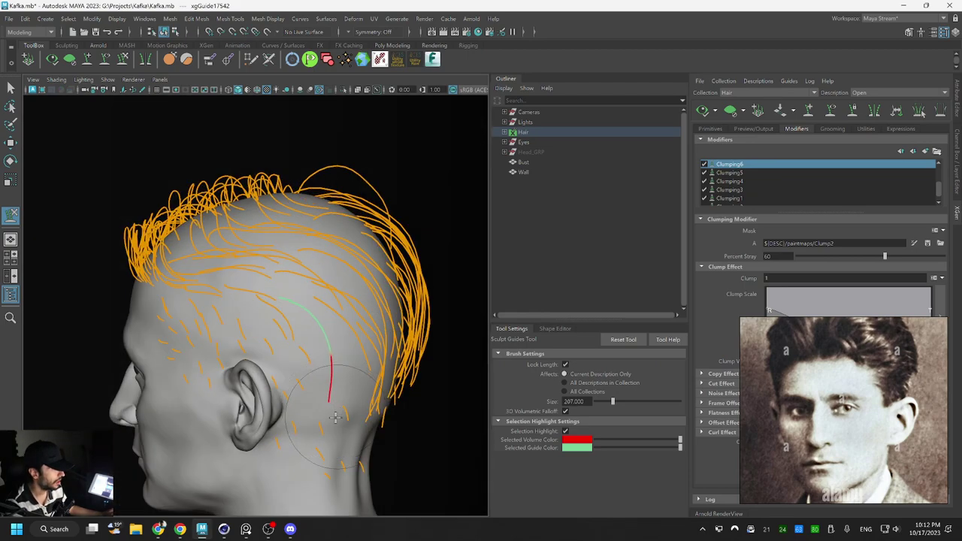
Shorten the arced guide behind the ear further and sculpt its tip down and back along the head
{"action": "key", "text": "r"}
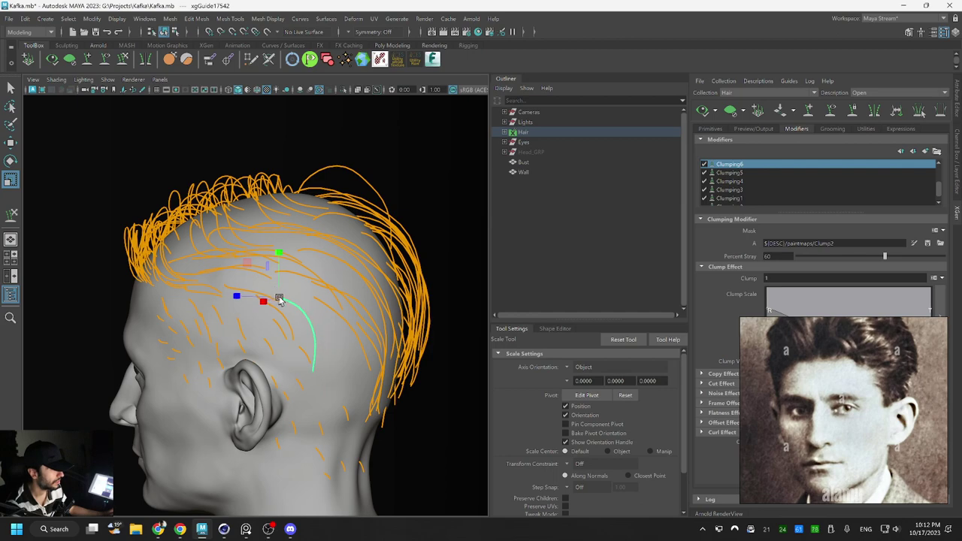
{"action": "key", "text": "y"}
{"action": "left_click_drag", "start_coordinate": [343, 356], "coordinate": [406, 361], "text": "alt"}
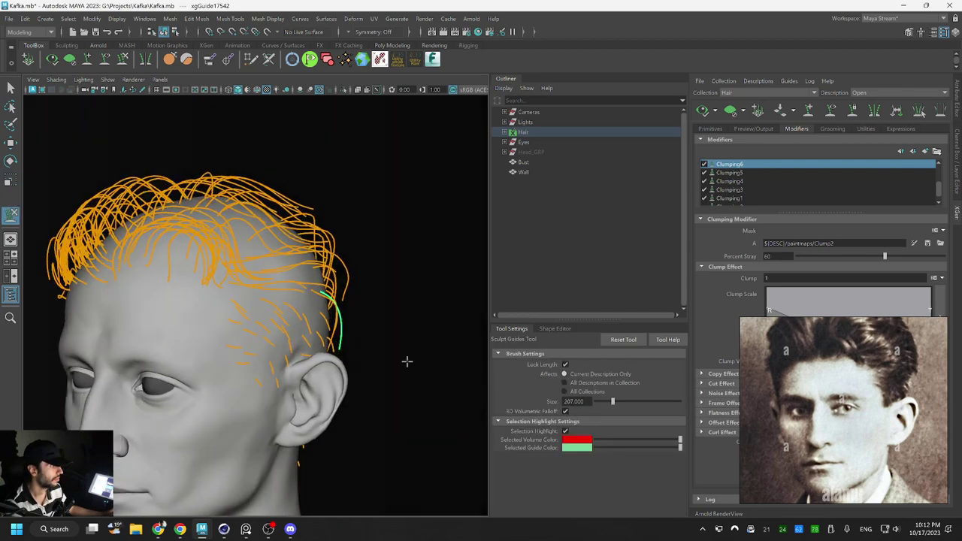
{"action": "mouse_move", "coordinate": [340, 353]}
{"action": "left_mouse_down", "text": "alt"}
{"action": "mouse_move", "coordinate": [260, 353]}
{"action": "mouse_move", "coordinate": [307, 402]}
{"action": "mouse_move", "coordinate": [313, 386]}
{"action": "left_mouse_up", "text": "alt"}
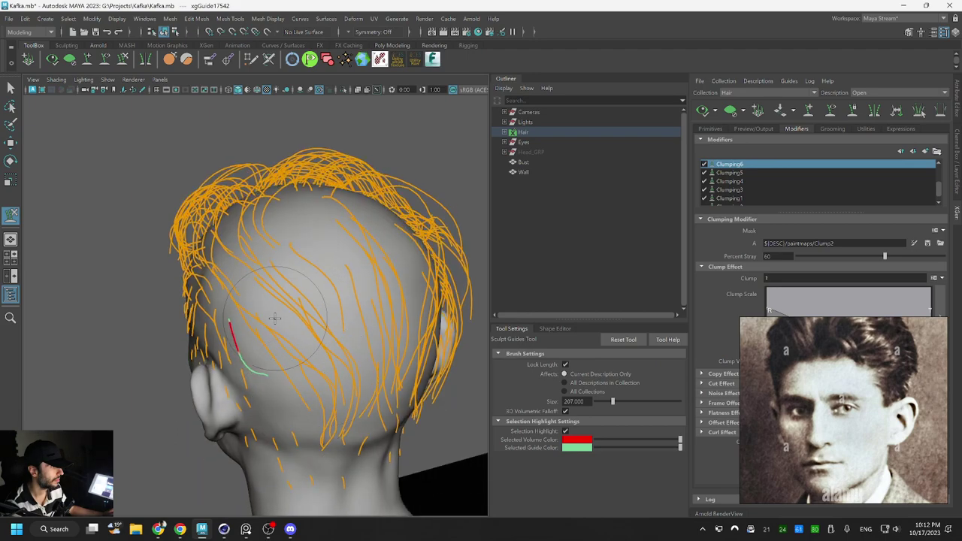
{"action": "mouse_move", "coordinate": [317, 326]}
{"action": "left_mouse_down", "text": "alt"}
{"action": "mouse_move", "coordinate": [421, 324]}
{"action": "mouse_move", "coordinate": [443, 314]}
{"action": "left_mouse_up", "text": "alt"}
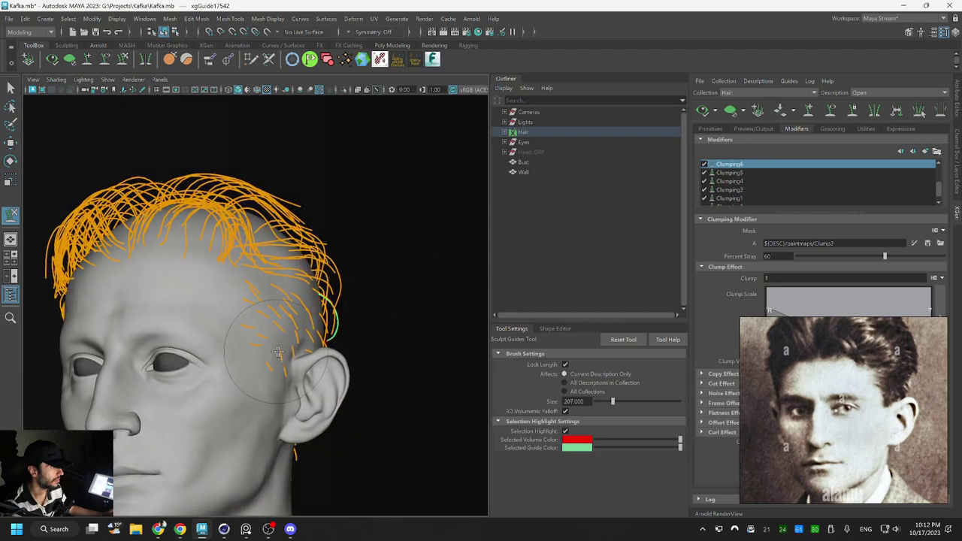
{"action": "left_click_drag", "start_coordinate": [296, 351], "coordinate": [242, 375], "text": "alt"}
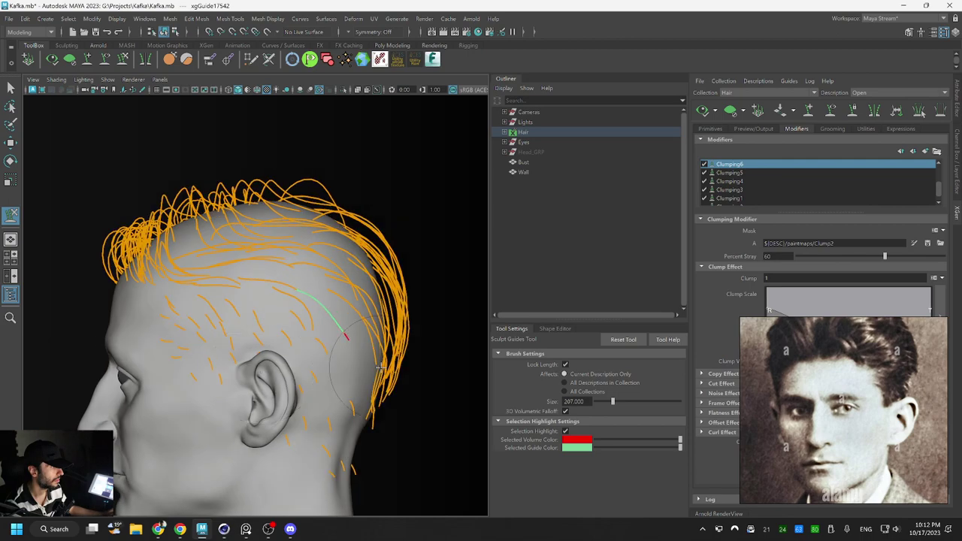
{"action": "left_click_drag", "start_coordinate": [355, 357], "coordinate": [289, 302], "text": "alt"}
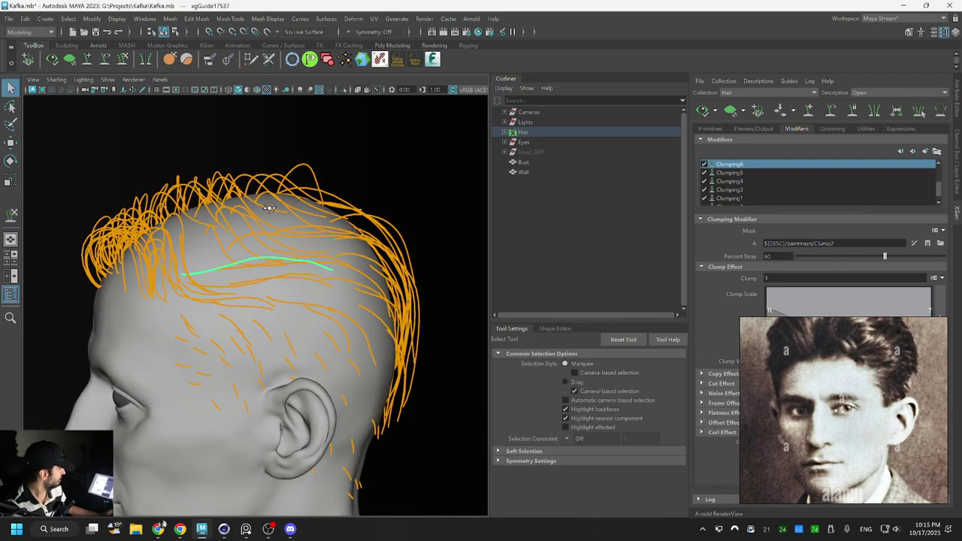
Shorten the long guide running back from above the left temple, and sculpt its rear end down against the side of the head
{"action": "left_click_drag", "start_coordinate": [285, 212], "coordinate": [184, 271], "text": "alt"}
{"action": "key", "text": "r"}
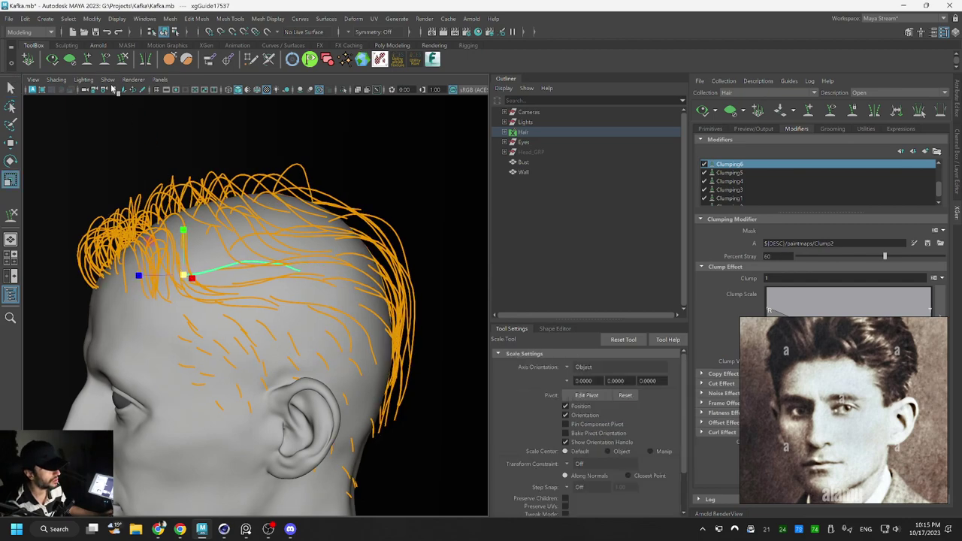
{"action": "left_click", "coordinate": [124, 60]}
{"action": "mouse_move", "coordinate": [327, 258]}
{"action": "left_mouse_down", "text": "alt"}
{"action": "mouse_move", "coordinate": [343, 294]}
{"action": "mouse_move", "coordinate": [308, 274]}
{"action": "mouse_move", "coordinate": [331, 269]}
{"action": "mouse_move", "coordinate": [319, 257]}
{"action": "mouse_move", "coordinate": [293, 294]}
{"action": "mouse_move", "coordinate": [253, 322]}
{"action": "mouse_move", "coordinate": [374, 258]}
{"action": "mouse_move", "coordinate": [368, 311]}
{"action": "left_mouse_up", "text": "alt"}
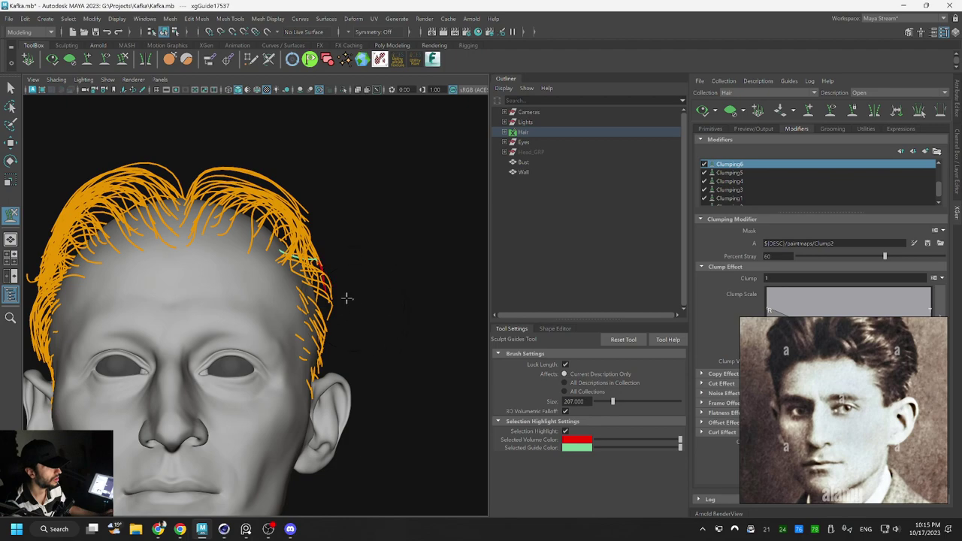
{"action": "mouse_move", "coordinate": [306, 289]}
{"action": "left_mouse_down", "text": "alt"}
{"action": "mouse_move", "coordinate": [290, 318]}
{"action": "mouse_move", "coordinate": [300, 322]}
{"action": "mouse_move", "coordinate": [280, 286]}
{"action": "mouse_move", "coordinate": [286, 316]}
{"action": "mouse_move", "coordinate": [236, 313]}
{"action": "mouse_move", "coordinate": [293, 316]}
{"action": "mouse_move", "coordinate": [317, 275]}
{"action": "mouse_move", "coordinate": [214, 250]}
{"action": "left_mouse_up", "text": "alt"}
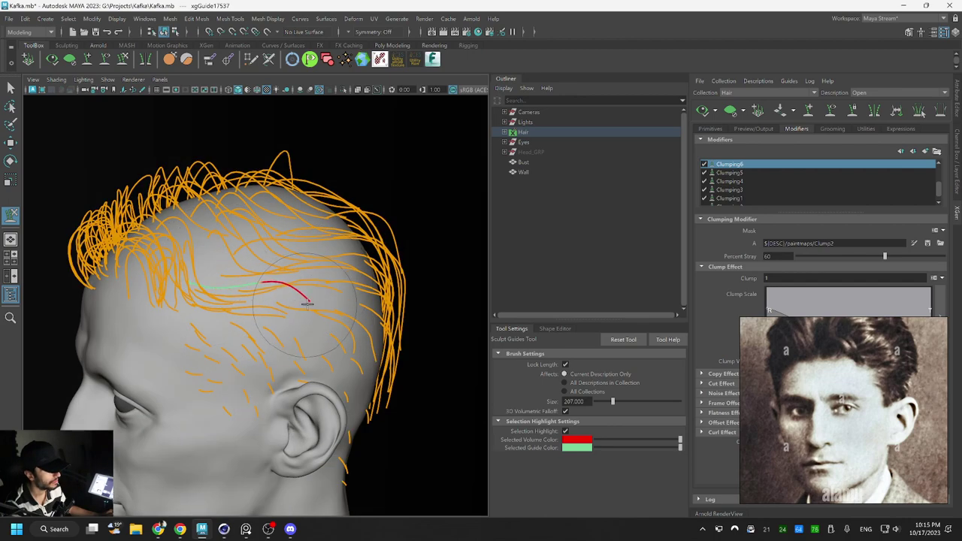
Shrink the reference portrait and reframe it so the man's full head and hair fit in the image
{"action": "mouse_move", "coordinate": [300, 295]}
{"action": "left_mouse_down", "text": "alt"}
{"action": "mouse_move", "coordinate": [414, 290]}
{"action": "mouse_move", "coordinate": [420, 272]}
{"action": "left_mouse_up", "text": "alt"}
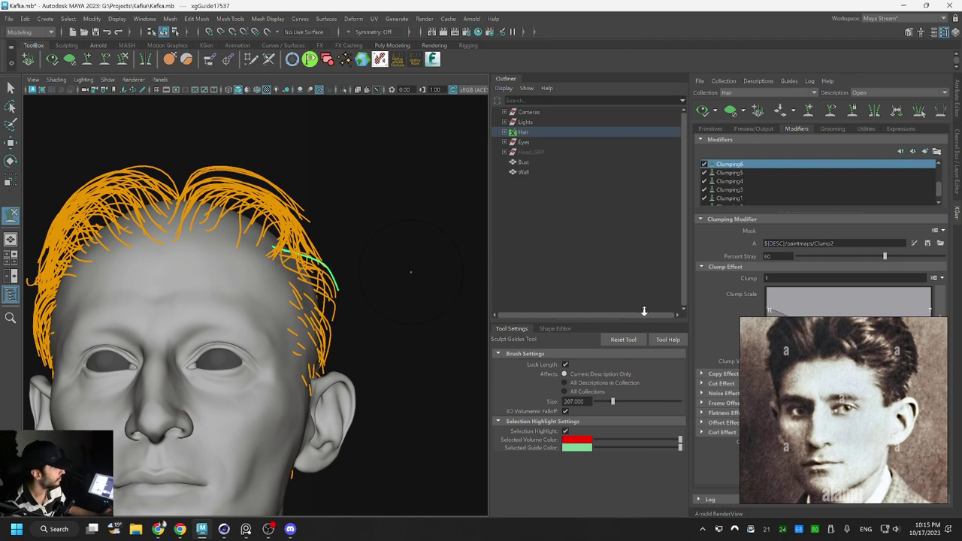
{"action": "left_click_drag", "start_coordinate": [742, 320], "coordinate": [800, 364]}
{"action": "middle_click_drag", "start_coordinate": [843, 410], "coordinate": [874, 447]}
{"action": "scroll", "coordinate": [876, 451], "scroll_direction": "down", "scroll_amount": 3}
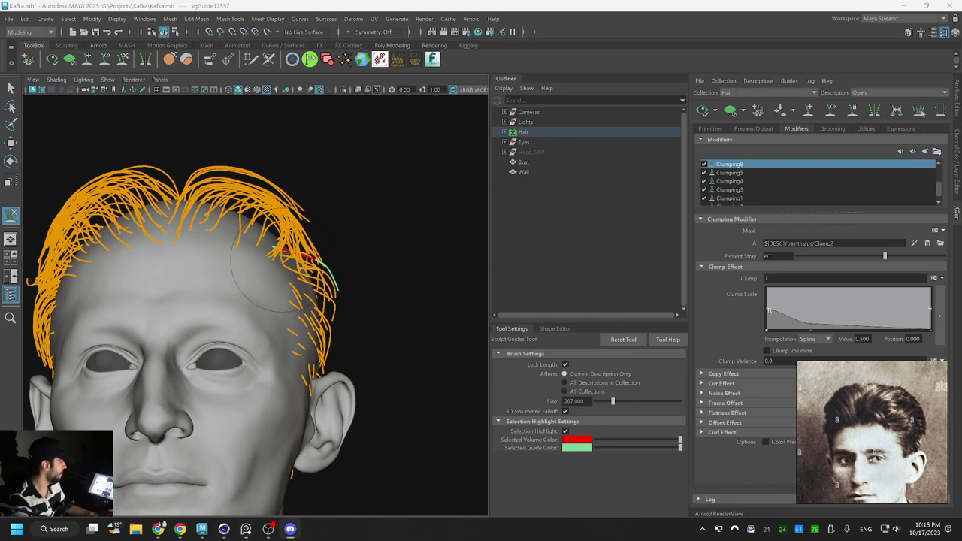
{"action": "scroll", "coordinate": [836, 399], "scroll_direction": "up", "scroll_amount": 2}
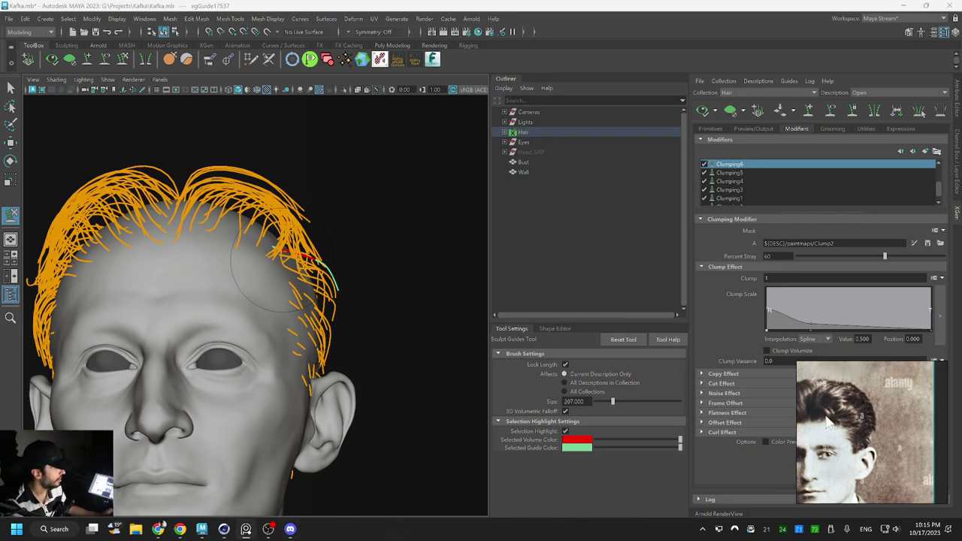
{"action": "scroll", "coordinate": [834, 409], "scroll_direction": "down", "scroll_amount": 2}
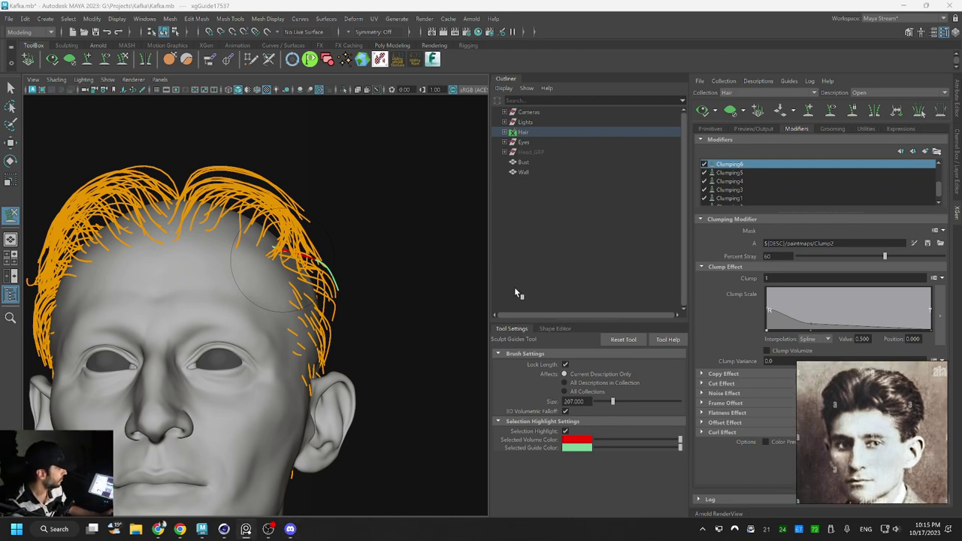
Scale the selected hair guide above the temple and sculpt it to sweep back along the side of the head
{"action": "mouse_move", "coordinate": [236, 268]}
{"action": "left_mouse_down", "text": "alt"}
{"action": "mouse_move", "coordinate": [216, 268]}
{"action": "mouse_move", "coordinate": [256, 266]}
{"action": "mouse_move", "coordinate": [244, 267]}
{"action": "left_mouse_up", "text": "alt"}
{"action": "key", "text": "r"}
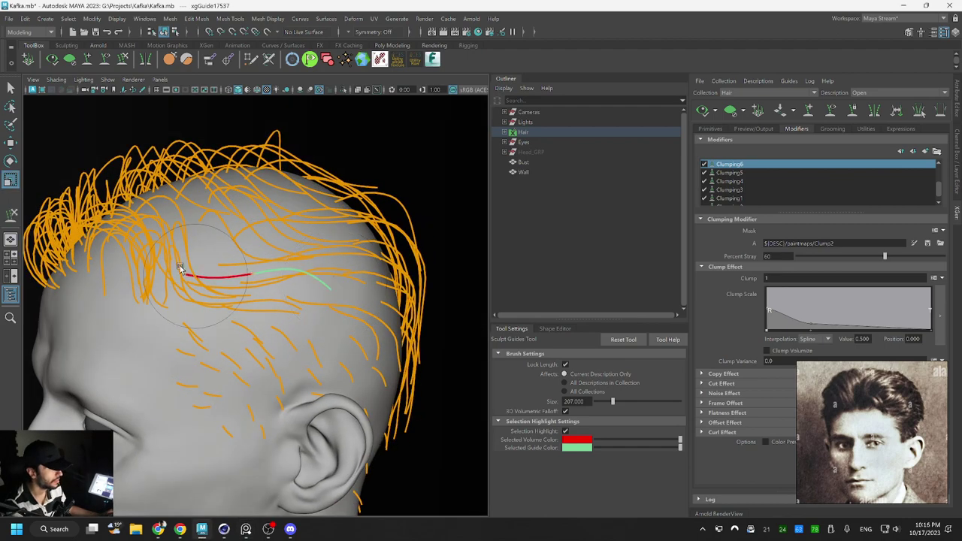
{"action": "left_click_drag", "start_coordinate": [174, 272], "coordinate": [181, 273]}
{"action": "key", "text": "y"}
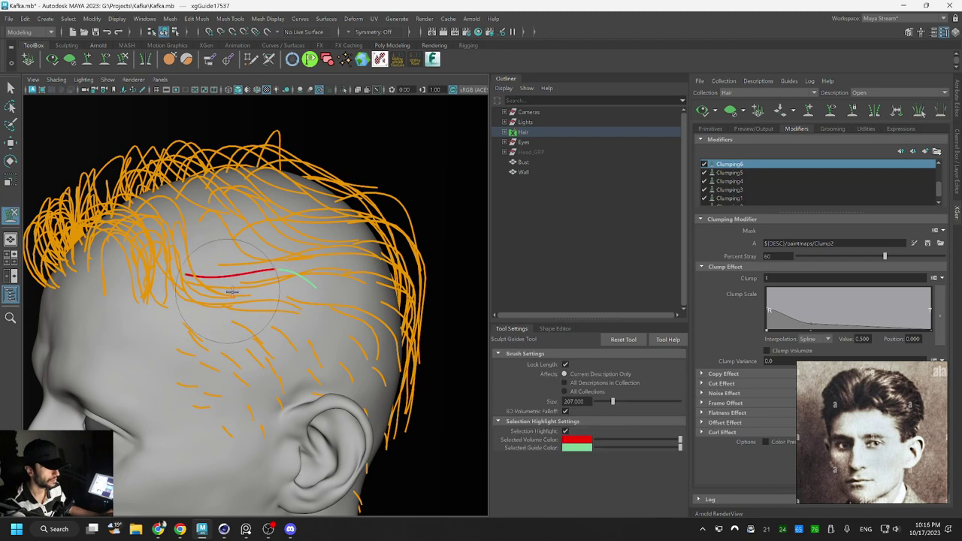
Select the neighbouring long side guide, scale it, sculpt its end down toward the back of the head, and deselect it
{"action": "key", "text": "q"}
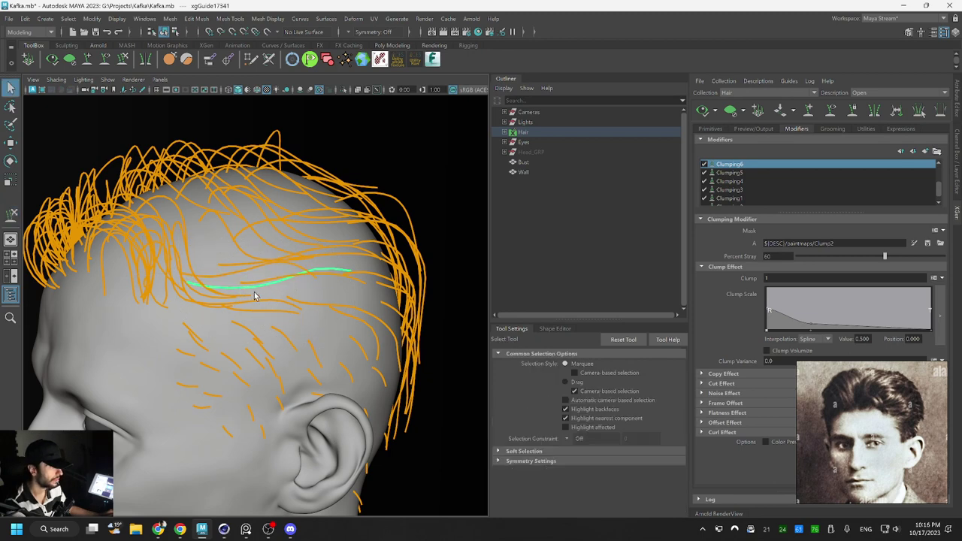
{"action": "key", "text": "y"}
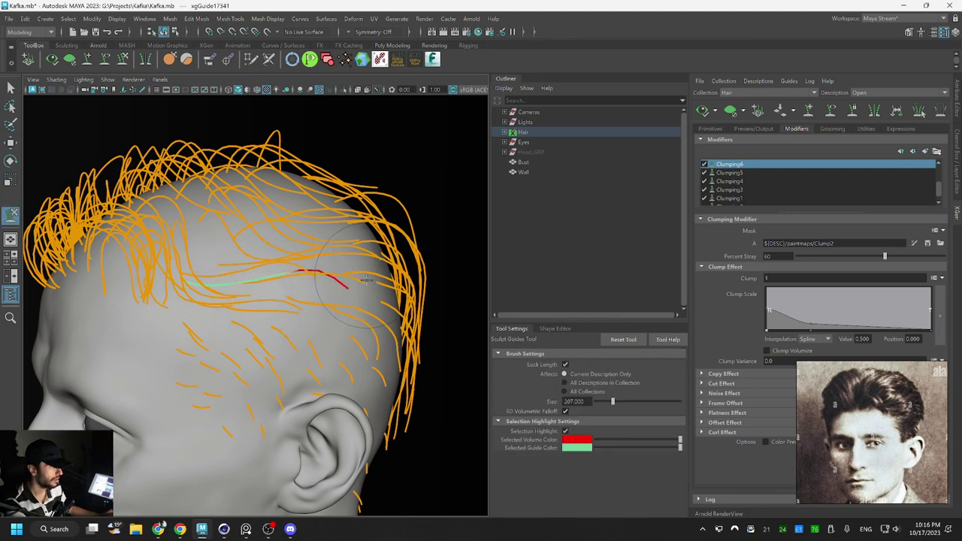
{"action": "mouse_move", "coordinate": [371, 289]}
{"action": "left_mouse_down", "text": "alt"}
{"action": "mouse_move", "coordinate": [399, 293]}
{"action": "mouse_move", "coordinate": [337, 289]}
{"action": "mouse_move", "coordinate": [323, 316]}
{"action": "mouse_move", "coordinate": [320, 281]}
{"action": "mouse_move", "coordinate": [267, 274]}
{"action": "left_mouse_up", "text": "alt"}
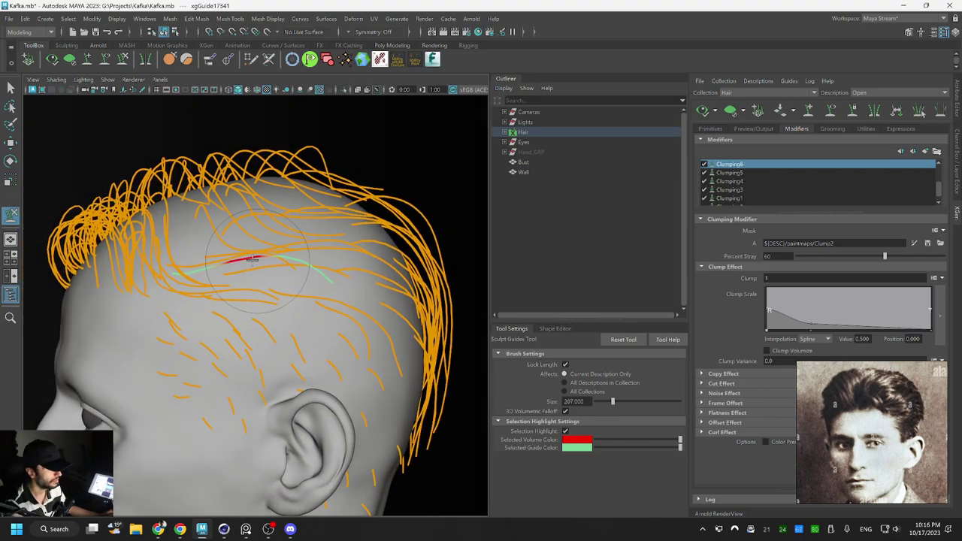
{"action": "key", "text": "r"}
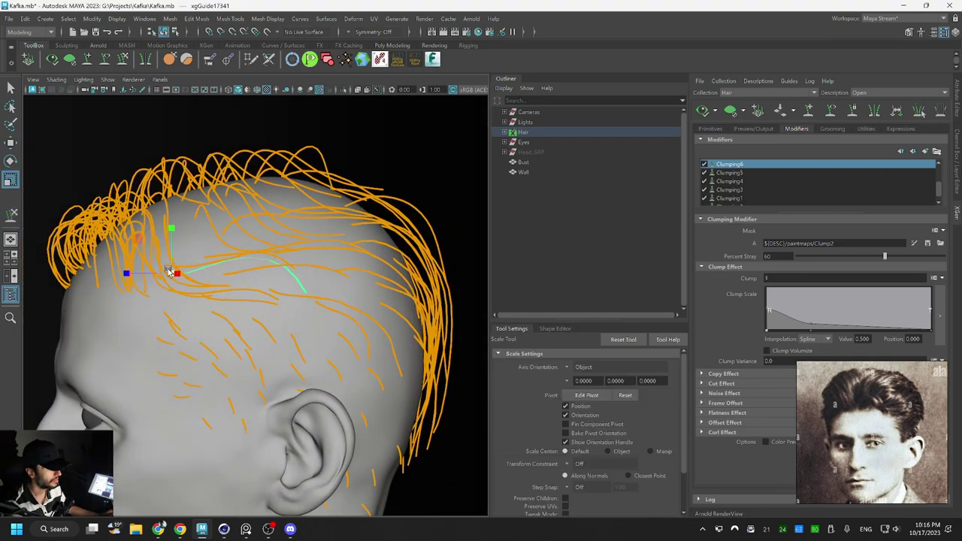
{"action": "key", "text": "y"}
{"action": "left_click_drag", "start_coordinate": [292, 288], "coordinate": [346, 293], "text": "alt"}
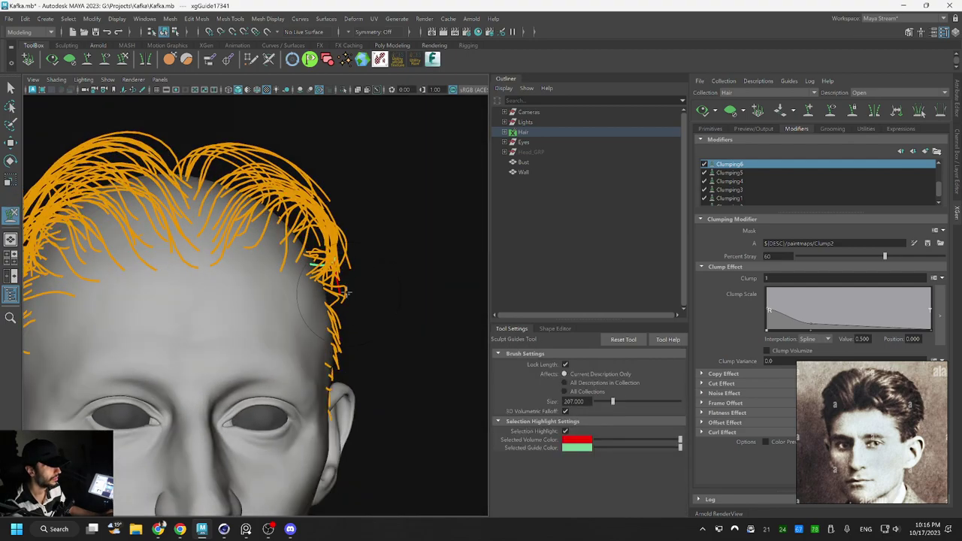
{"action": "mouse_move", "coordinate": [363, 333]}
{"action": "left_mouse_down", "text": "alt"}
{"action": "mouse_move", "coordinate": [363, 314]}
{"action": "mouse_move", "coordinate": [307, 311]}
{"action": "left_mouse_up", "text": "alt"}
{"action": "key", "text": "q"}
{"action": "left_click", "coordinate": [279, 295]}
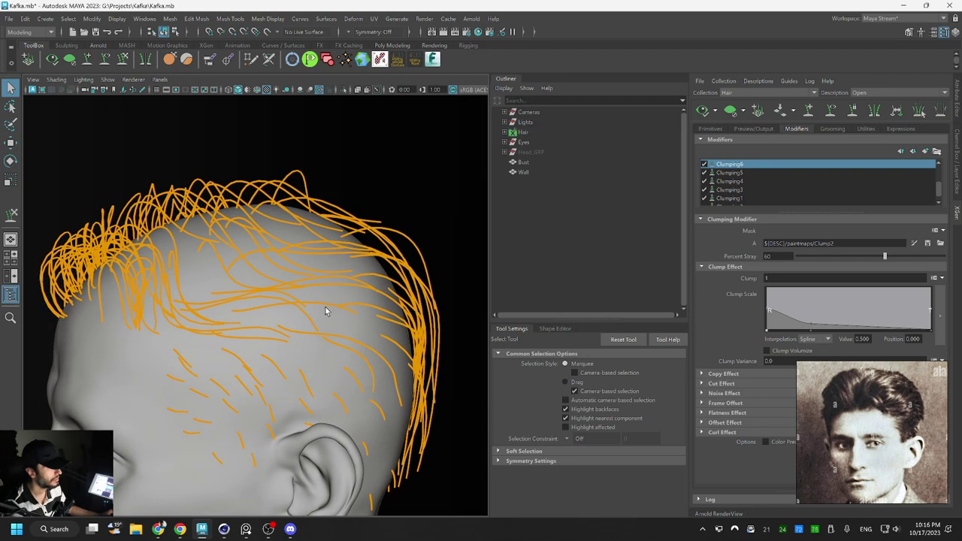
Select another guide above the ear, sculpt its end down along the back of the head, and clear the selection
{"action": "left_click", "coordinate": [350, 343]}
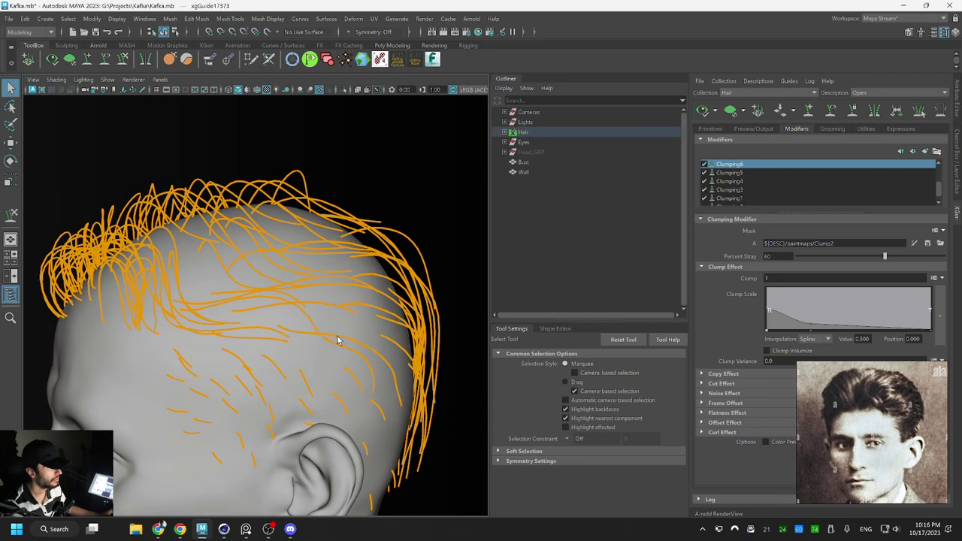
{"action": "left_click", "coordinate": [335, 309]}
{"action": "left_click", "coordinate": [346, 312]}
{"action": "key", "text": "y"}
{"action": "left_click_drag", "start_coordinate": [383, 324], "coordinate": [370, 342]}
{"action": "scroll", "coordinate": [276, 291], "scroll_direction": "down", "scroll_amount": 4}
{"action": "middle_click_drag", "start_coordinate": [276, 292], "coordinate": [279, 268], "text": "alt"}
{"action": "left_click_drag", "start_coordinate": [279, 268], "coordinate": [390, 215], "text": "alt"}
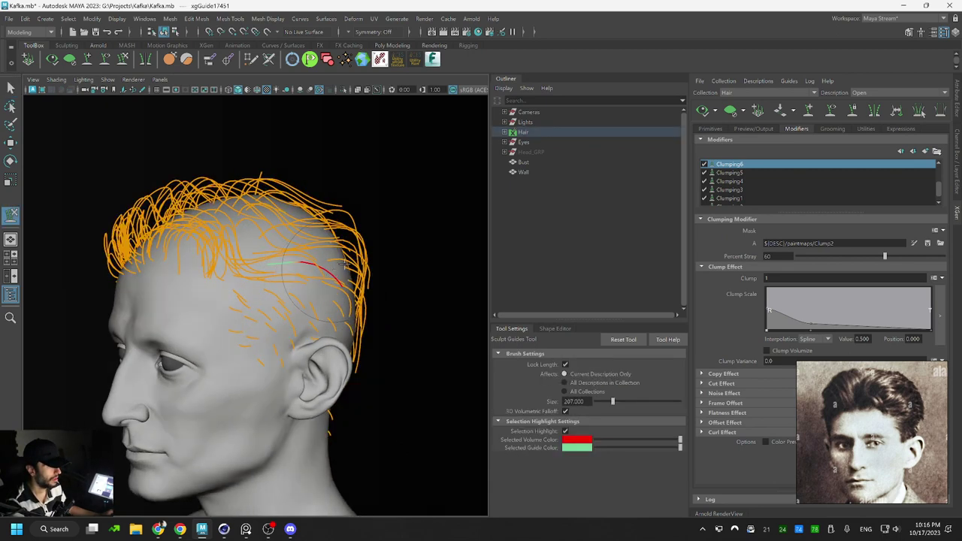
{"action": "key", "text": "q"}
{"action": "left_click", "coordinate": [390, 216]}
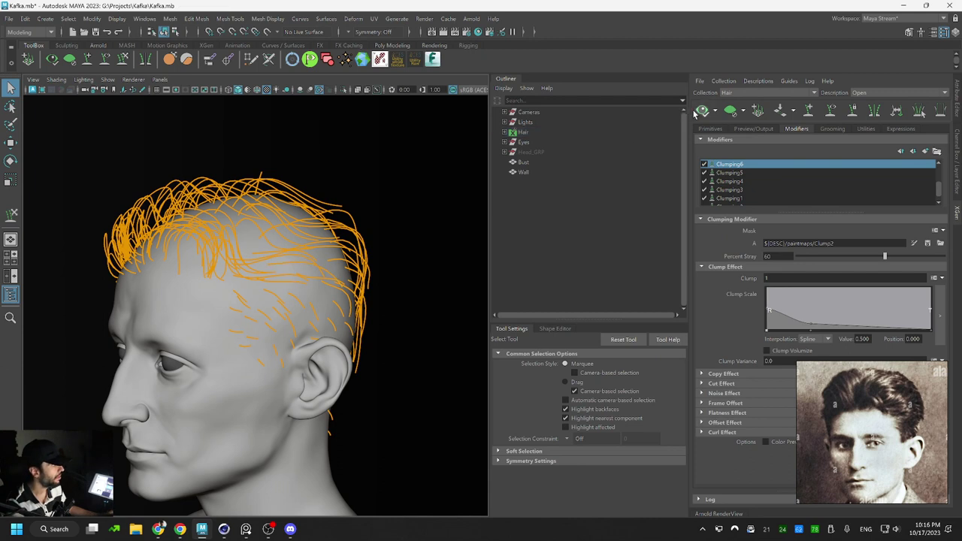
Generate the XGen hair preview and inspect the hair over the temple and above the ear
{"action": "left_click", "coordinate": [695, 112]}
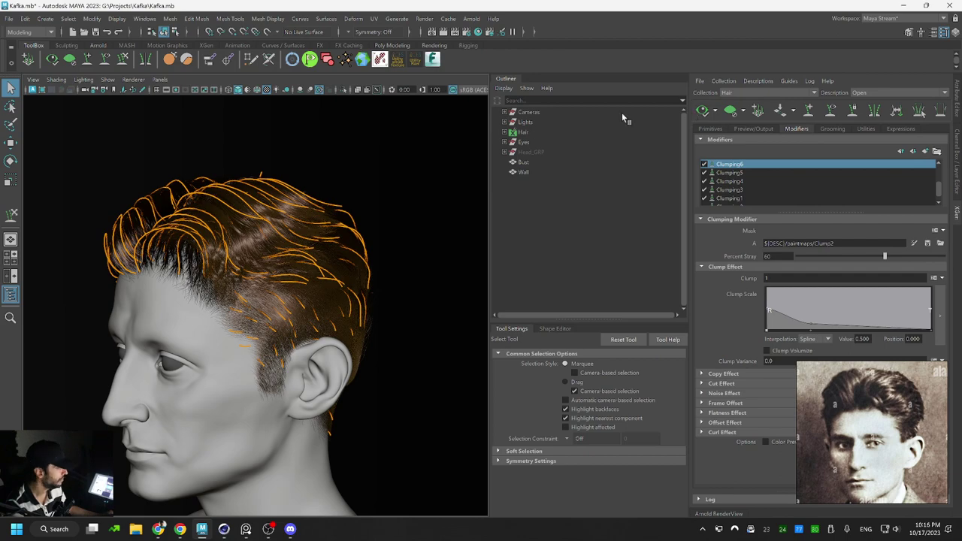
{"action": "right_click_drag", "start_coordinate": [342, 229], "coordinate": [391, 251], "text": "alt"}
{"action": "mouse_move", "coordinate": [391, 251]}
{"action": "left_mouse_down", "text": "alt"}
{"action": "mouse_move", "coordinate": [368, 260]}
{"action": "mouse_move", "coordinate": [377, 260]}
{"action": "left_mouse_up", "text": "alt"}
{"action": "right_click_drag", "start_coordinate": [378, 260], "coordinate": [319, 251], "text": "alt"}
{"action": "mouse_move", "coordinate": [318, 251]}
{"action": "left_mouse_down", "text": "alt"}
{"action": "mouse_move", "coordinate": [358, 264]}
{"action": "mouse_move", "coordinate": [305, 271]}
{"action": "mouse_move", "coordinate": [323, 257]}
{"action": "left_mouse_up", "text": "alt"}
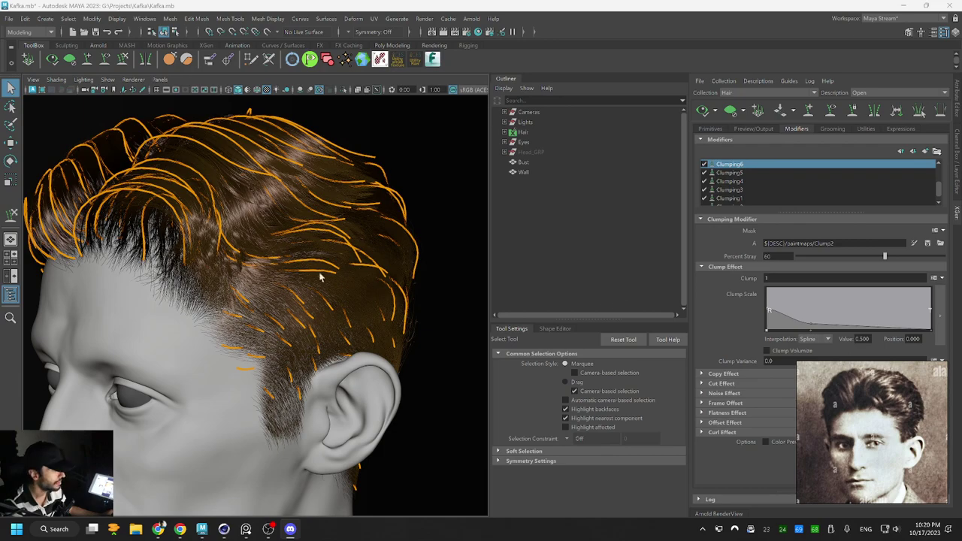
{"action": "left_click_drag", "start_coordinate": [269, 270], "coordinate": [252, 294], "text": "alt"}
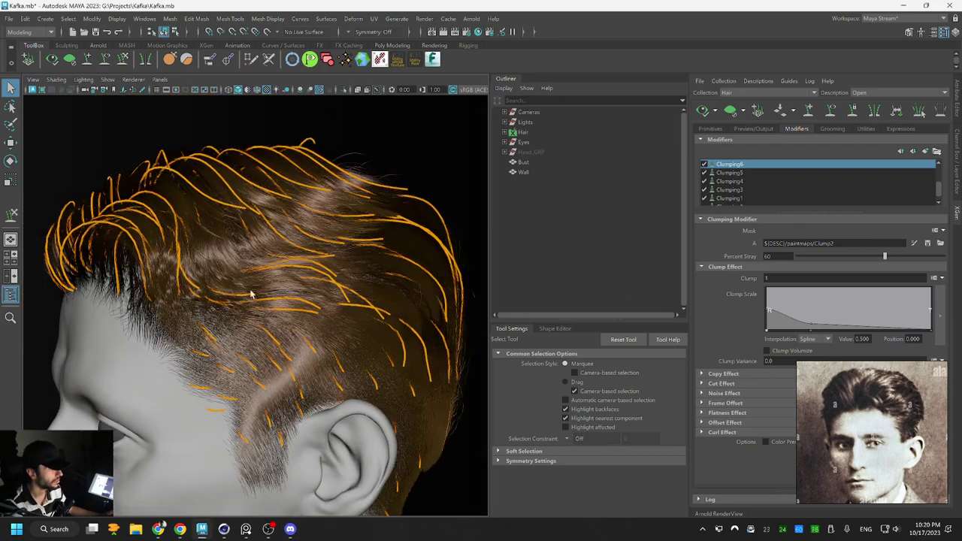
Clear the XGen hair preview so only the guides show on the head
{"action": "left_click", "coordinate": [87, 60]}
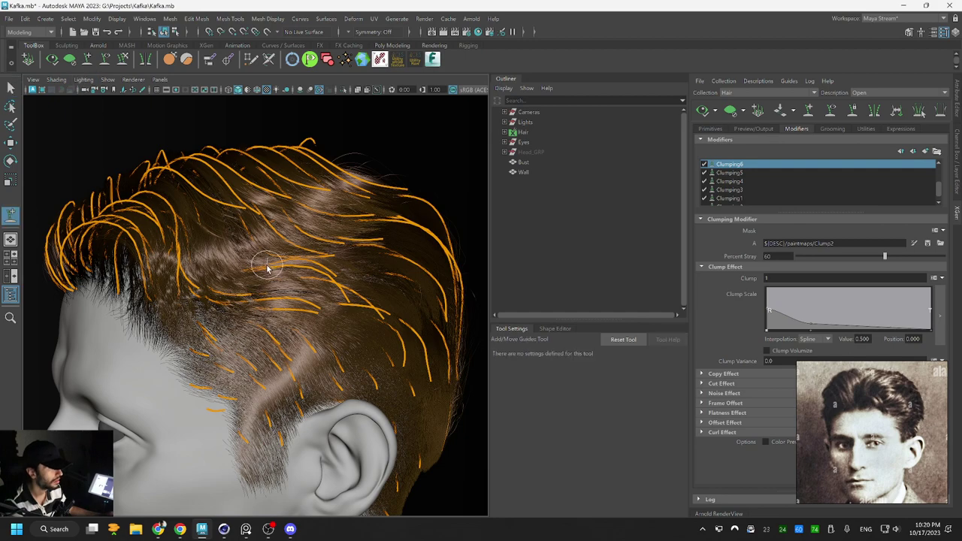
{"action": "left_click_drag", "start_coordinate": [252, 260], "coordinate": [248, 287], "text": "alt"}
{"action": "right_click_drag", "start_coordinate": [247, 288], "coordinate": [237, 274], "text": "alt"}
{"action": "mouse_move", "coordinate": [284, 300]}
{"action": "left_mouse_down", "text": "alt"}
{"action": "mouse_move", "coordinate": [266, 313]}
{"action": "mouse_move", "coordinate": [277, 317]}
{"action": "left_mouse_up", "text": "alt"}
{"action": "left_click", "coordinate": [73, 60]}
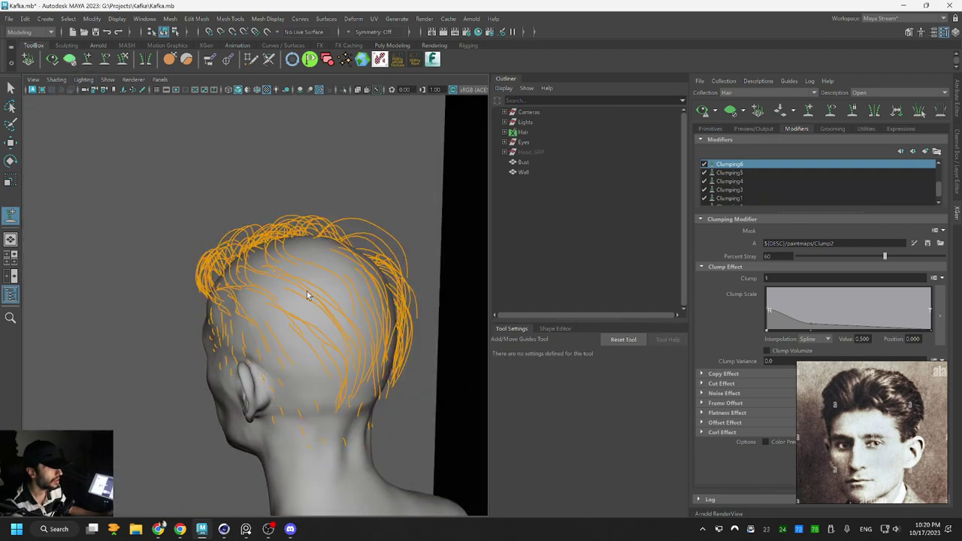
Select a short guide on the back of the head behind the ear, lengthen it, and sculpt it to curve toward the nape
{"action": "right_click_drag", "start_coordinate": [387, 347], "coordinate": [418, 358], "text": "alt"}
{"action": "middle_click_drag", "start_coordinate": [335, 331], "coordinate": [273, 296], "text": "alt"}
{"action": "right_click_drag", "start_coordinate": [273, 296], "coordinate": [312, 295], "text": "alt"}
{"action": "left_click_drag", "start_coordinate": [311, 294], "coordinate": [279, 322], "text": "alt"}
{"action": "key", "text": "q"}
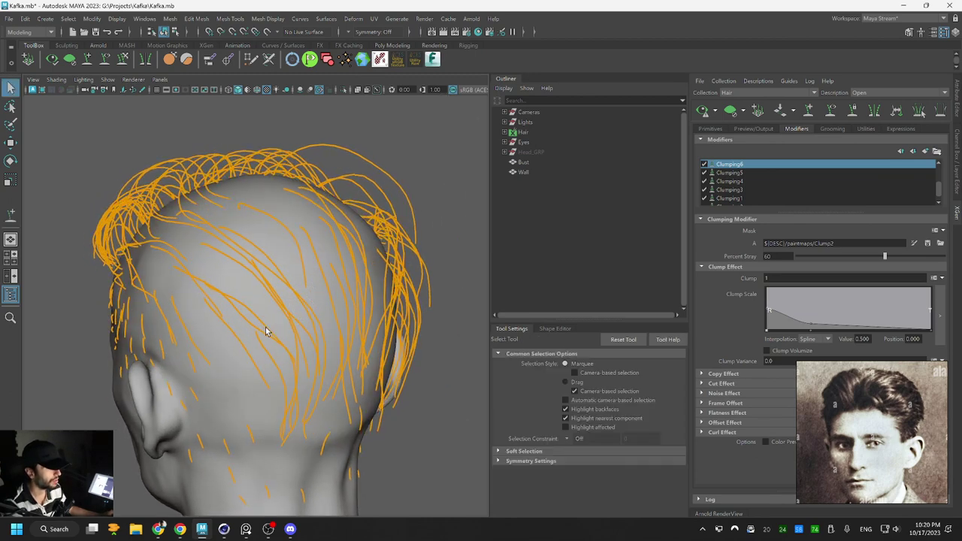
{"action": "left_click", "coordinate": [267, 325]}
{"action": "left_click_drag", "start_coordinate": [266, 322], "coordinate": [180, 187], "text": "alt"}
{"action": "key", "text": "r"}
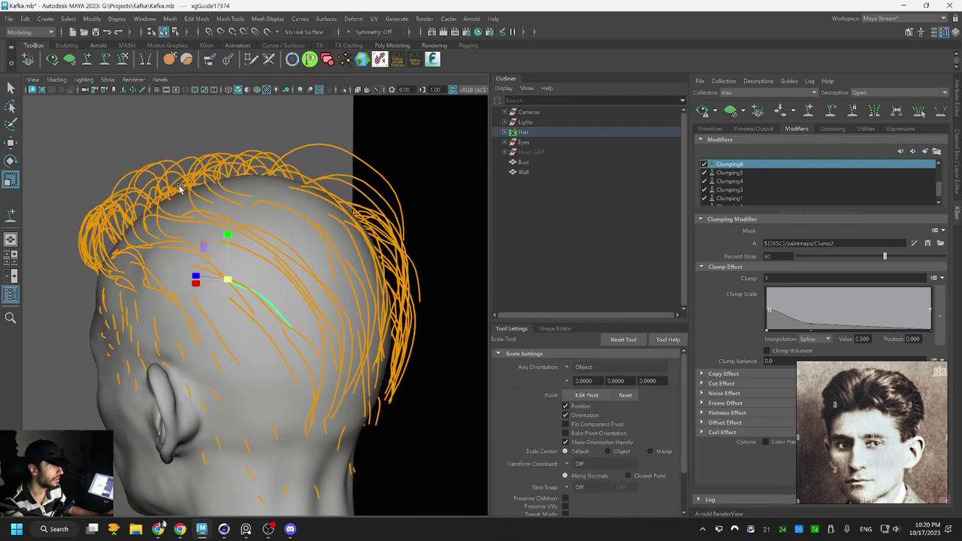
{"action": "left_click", "coordinate": [124, 58]}
{"action": "mouse_move", "coordinate": [265, 300]}
{"action": "left_mouse_down", "text": "alt"}
{"action": "mouse_move", "coordinate": [320, 347]}
{"action": "mouse_move", "coordinate": [344, 353]}
{"action": "mouse_move", "coordinate": [329, 376]}
{"action": "left_mouse_up", "text": "alt"}
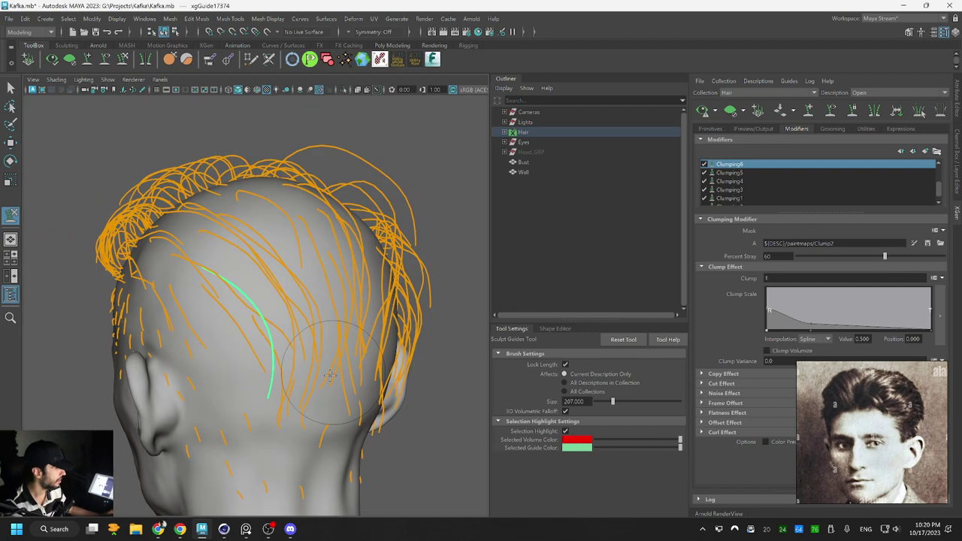
Rescale the selected back guide and sculpt its lower end to follow the back of the skull
{"action": "mouse_move", "coordinate": [255, 287]}
{"action": "left_mouse_down", "text": "alt"}
{"action": "mouse_move", "coordinate": [300, 289]}
{"action": "mouse_move", "coordinate": [297, 272]}
{"action": "left_mouse_up", "text": "alt"}
{"action": "key", "text": "r"}
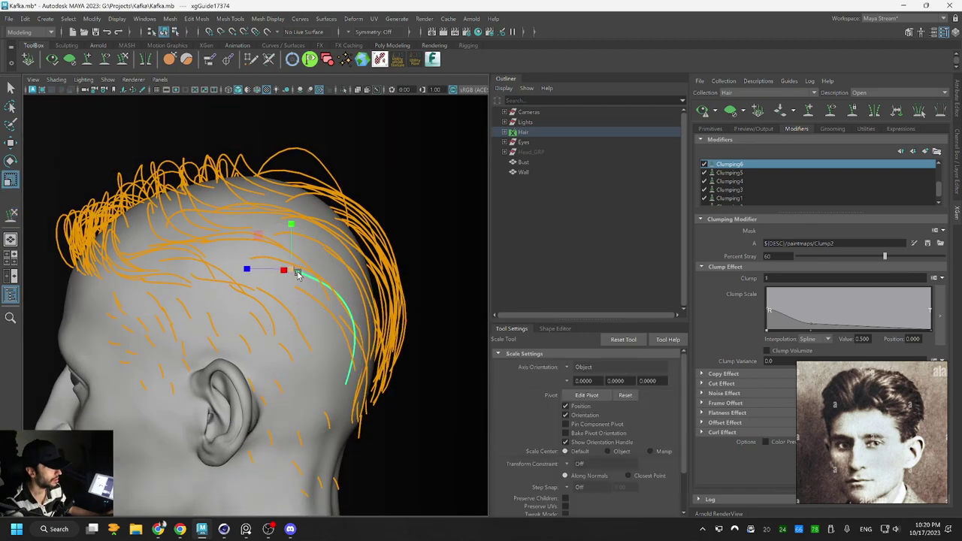
{"action": "key", "text": "y"}
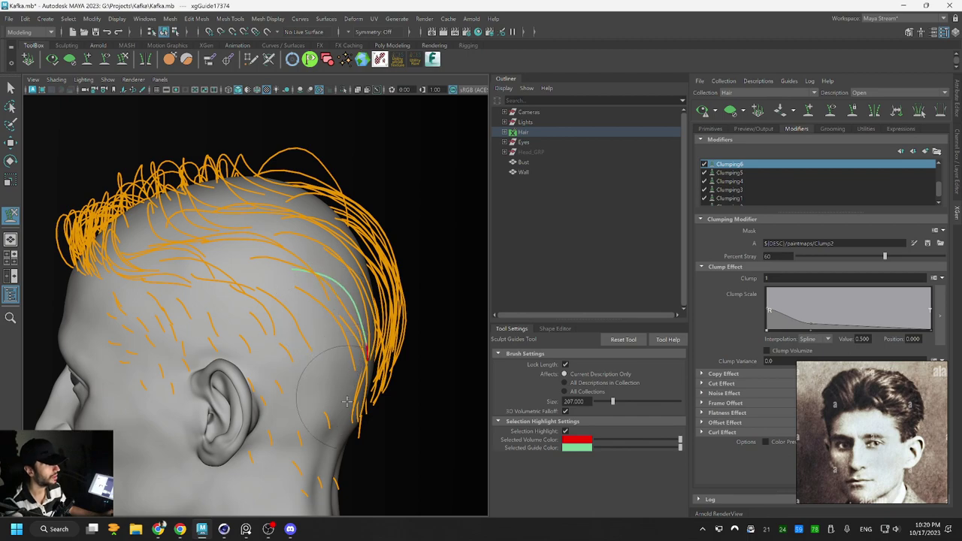
{"action": "key", "text": "alt+b"}
{"action": "mouse_move", "coordinate": [346, 402]}
{"action": "left_mouse_down", "text": "alt"}
{"action": "mouse_move", "coordinate": [301, 396]}
{"action": "mouse_move", "coordinate": [240, 353]}
{"action": "left_mouse_up", "text": "alt"}
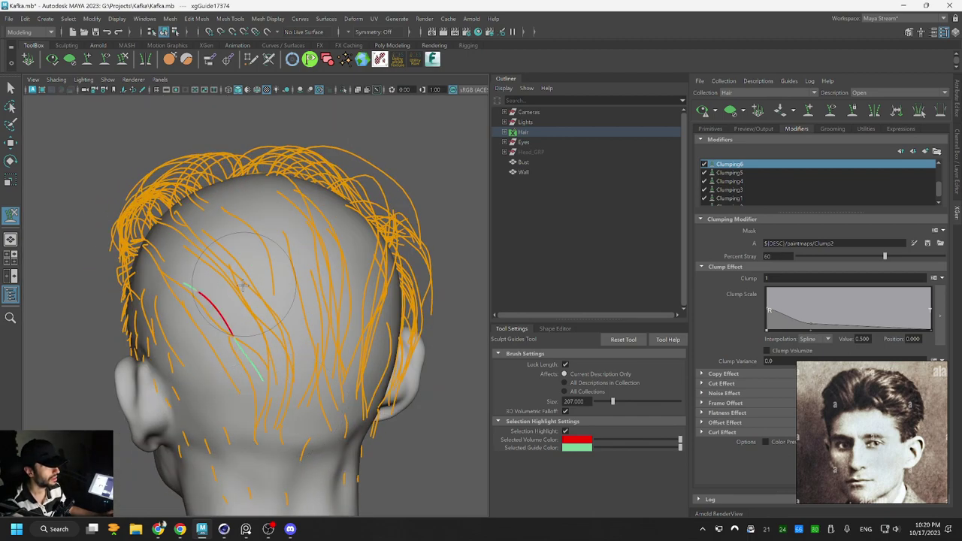
Sculpt a soft bend into the middle of the back guide, shaping it from both the rear and the side
{"action": "key", "text": "alt+b"}
{"action": "left_click_drag", "start_coordinate": [242, 284], "coordinate": [328, 284], "text": "alt"}
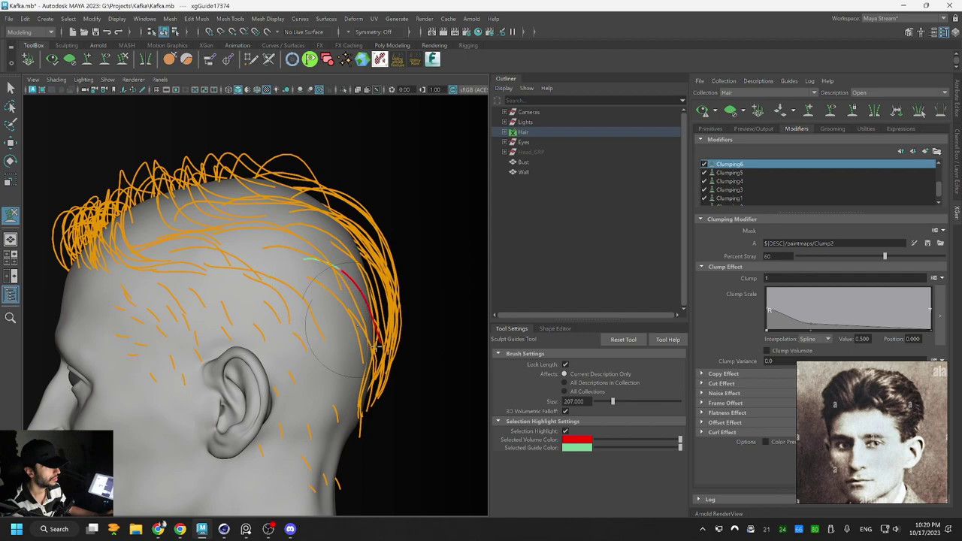
{"action": "key", "text": "alt+b"}
{"action": "left_click_drag", "start_coordinate": [376, 346], "coordinate": [354, 391], "text": "alt"}
{"action": "left_click_drag", "start_coordinate": [228, 291], "coordinate": [221, 294]}
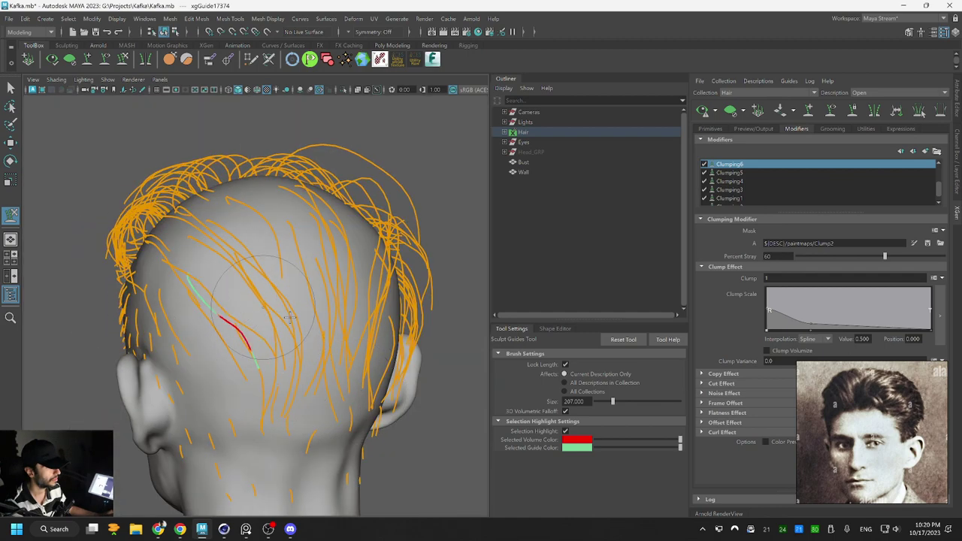
{"action": "left_click_drag", "start_coordinate": [262, 337], "coordinate": [222, 347], "text": "alt"}
{"action": "left_click_drag", "start_coordinate": [303, 364], "coordinate": [358, 366], "text": "alt"}
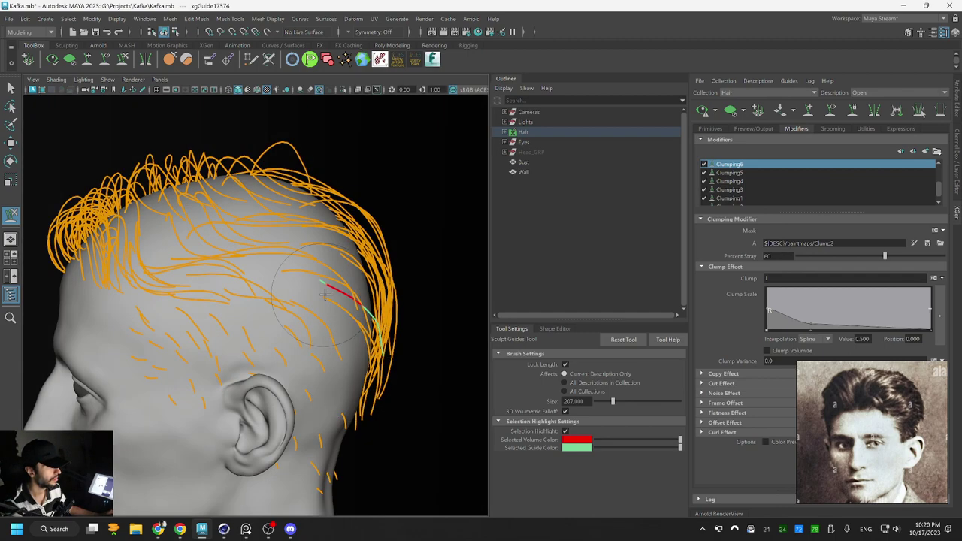
Scale the same back guide further and sculpt its tip to turn downward toward the nape
{"action": "key", "text": "r"}
{"action": "key", "text": "q"}
{"action": "key", "text": "r"}
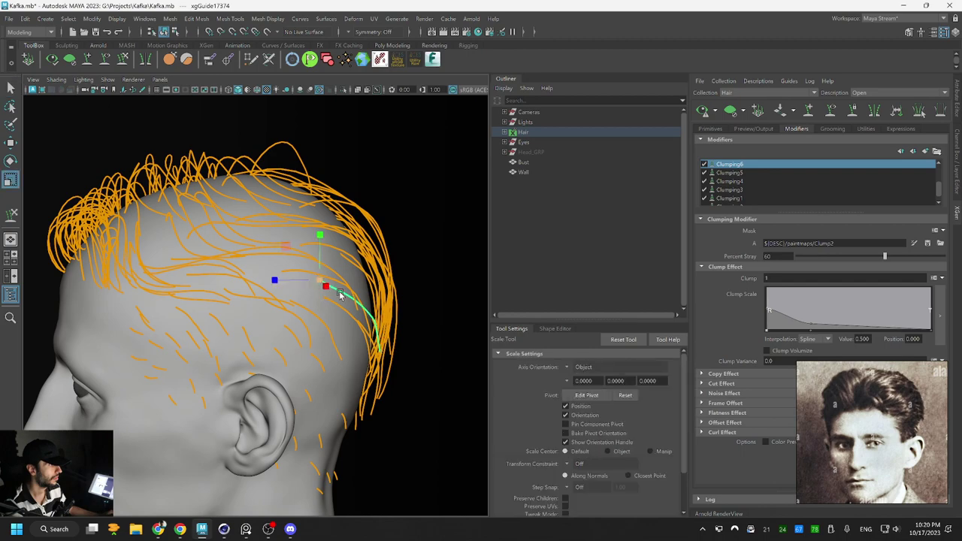
{"action": "mouse_move", "coordinate": [339, 295]}
{"action": "left_mouse_down", "text": "alt"}
{"action": "mouse_move", "coordinate": [310, 291]}
{"action": "mouse_move", "coordinate": [293, 317]}
{"action": "left_mouse_up", "text": "alt"}
{"action": "key", "text": "y"}
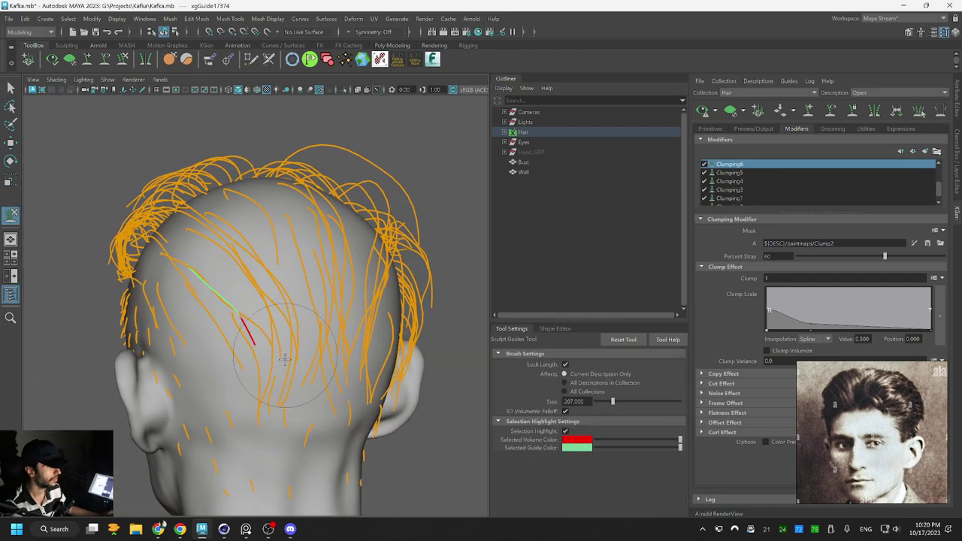
{"action": "left_click_drag", "start_coordinate": [281, 357], "coordinate": [264, 374]}
{"action": "mouse_move", "coordinate": [328, 389]}
{"action": "left_mouse_down", "text": "alt"}
{"action": "mouse_move", "coordinate": [311, 367]}
{"action": "mouse_move", "coordinate": [350, 300]}
{"action": "mouse_move", "coordinate": [337, 299]}
{"action": "left_mouse_up", "text": "alt"}
{"action": "key", "text": "r"}
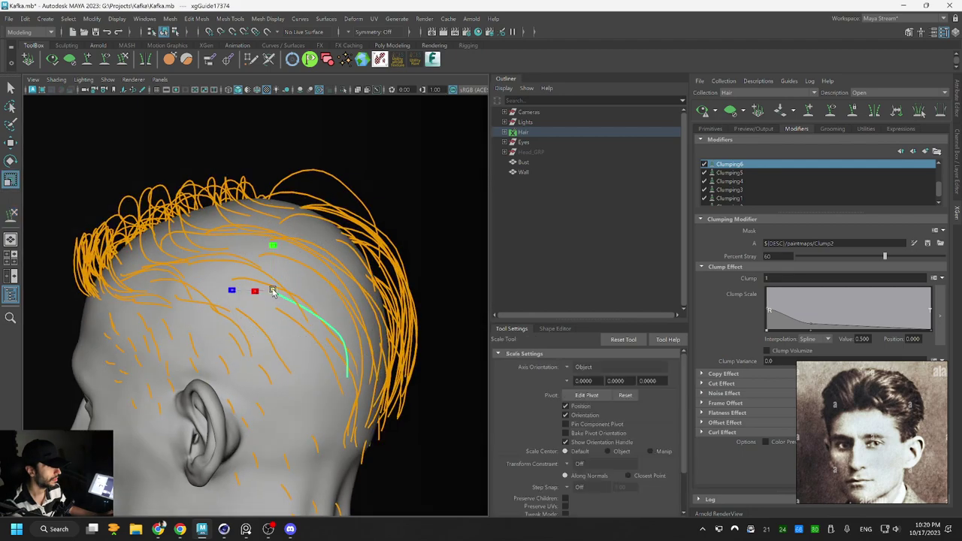
{"action": "left_click_drag", "start_coordinate": [273, 289], "coordinate": [268, 291]}
Select the adjacent guide just below on the back of the head and adjust its length with the Scale tool
{"action": "key", "text": "q"}
{"action": "left_click", "coordinate": [284, 314]}
{"action": "left_click", "coordinate": [284, 315]}
{"action": "key", "text": "r"}
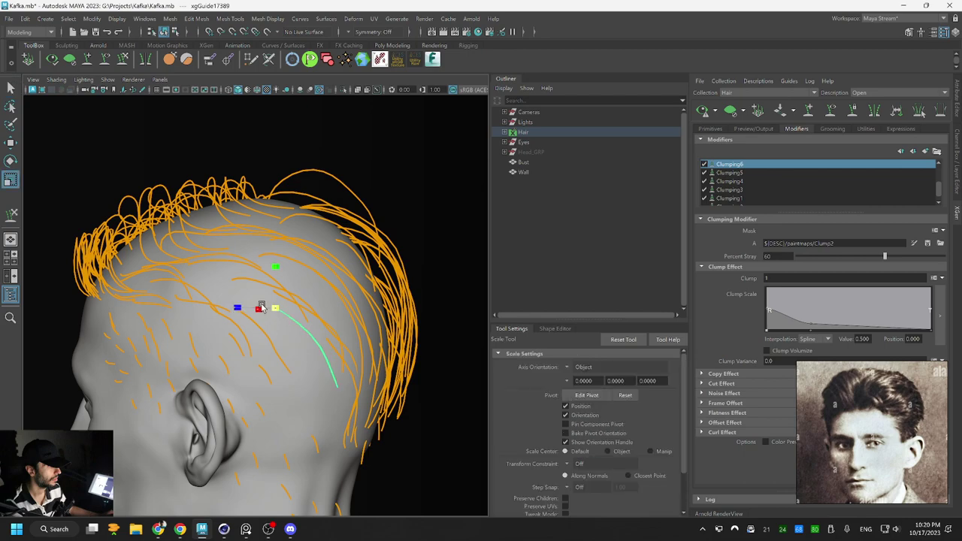
{"action": "left_click_drag", "start_coordinate": [350, 318], "coordinate": [289, 300], "text": "alt"}
{"action": "left_click_drag", "start_coordinate": [375, 330], "coordinate": [333, 338], "text": "alt"}
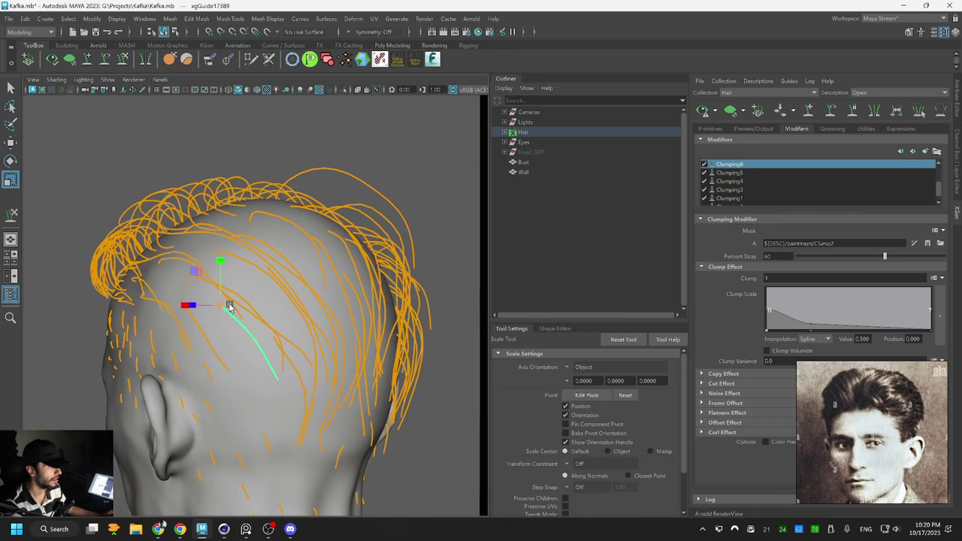
{"action": "left_click_drag", "start_coordinate": [222, 307], "coordinate": [210, 308]}
{"action": "key", "text": "q"}
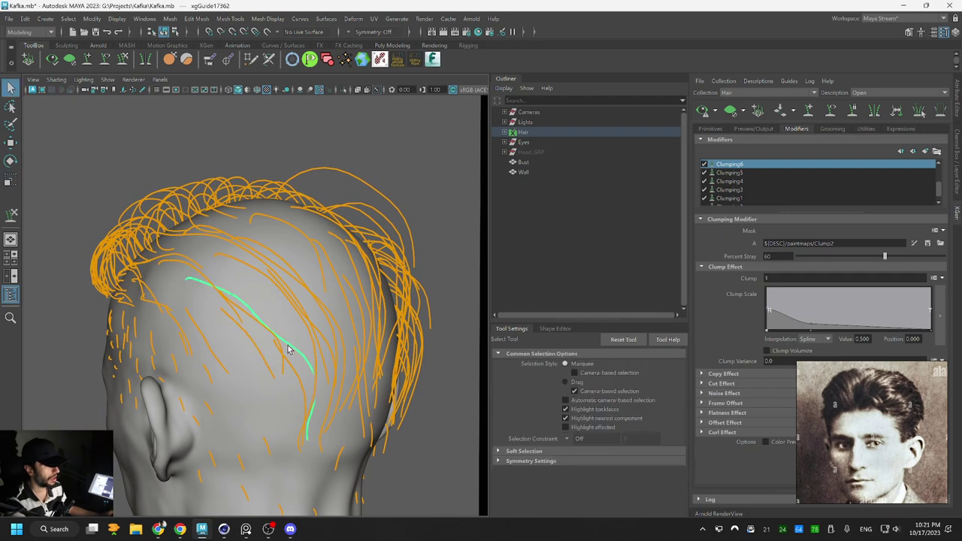
Shorten the selected guide on the back side of the head and sculpt it to follow the skull's curve
{"action": "key", "text": "r"}
{"action": "left_click_drag", "start_coordinate": [178, 281], "coordinate": [120, 172]}
{"action": "left_click", "coordinate": [129, 62]}
{"action": "mouse_move", "coordinate": [315, 332]}
{"action": "left_mouse_down", "text": "alt"}
{"action": "mouse_move", "coordinate": [365, 330]}
{"action": "mouse_move", "coordinate": [338, 397]}
{"action": "mouse_move", "coordinate": [374, 377]}
{"action": "left_mouse_up", "text": "alt"}
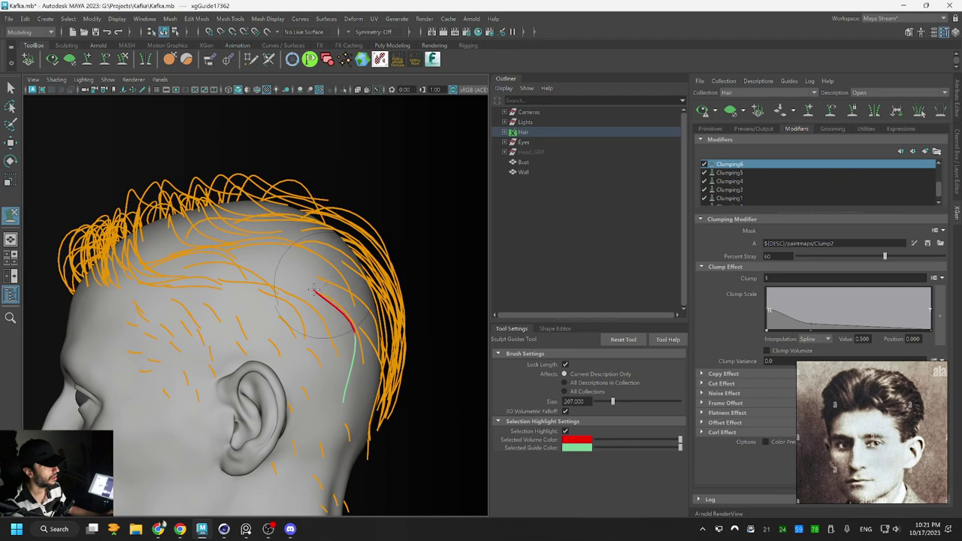
{"action": "mouse_move", "coordinate": [314, 289]}
{"action": "left_mouse_down", "text": "alt"}
{"action": "mouse_move", "coordinate": [353, 308]}
{"action": "mouse_move", "coordinate": [305, 354]}
{"action": "mouse_move", "coordinate": [319, 405]}
{"action": "left_mouse_up", "text": "alt"}
{"action": "left_click_drag", "start_coordinate": [364, 362], "coordinate": [297, 275], "text": "alt"}
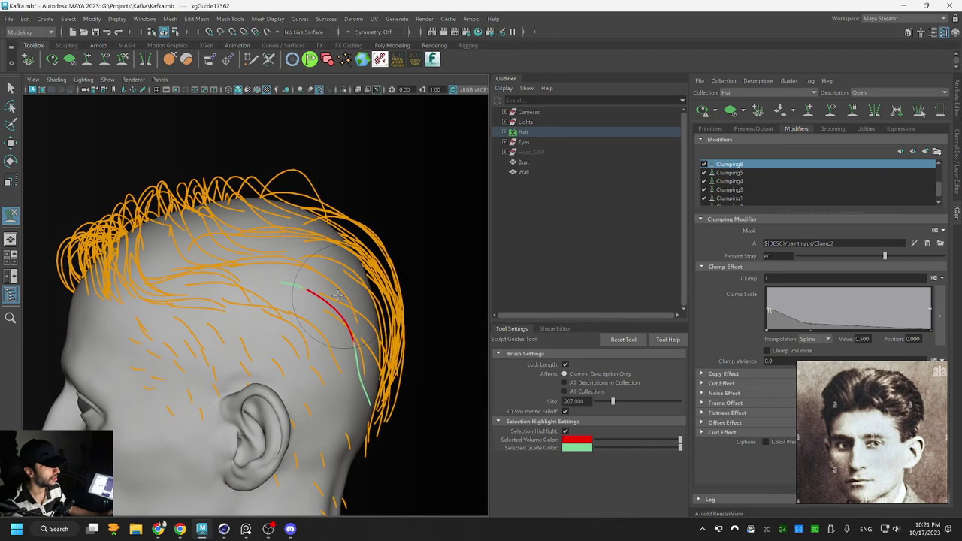
Scale the same back guide down further and sculpt its lower end to follow the head, working from the side and front
{"action": "key", "text": "r"}
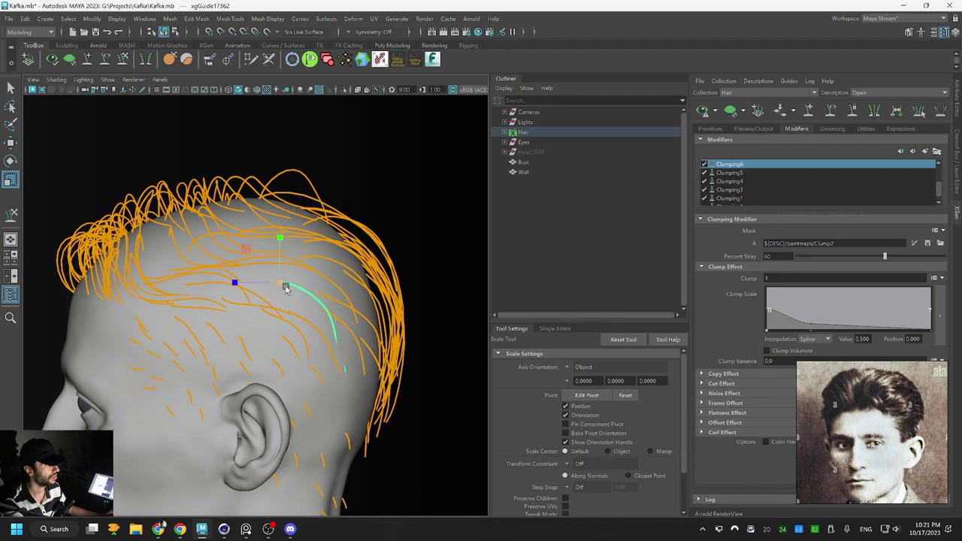
{"action": "left_click_drag", "start_coordinate": [298, 289], "coordinate": [373, 318], "text": "alt"}
{"action": "key", "text": "y"}
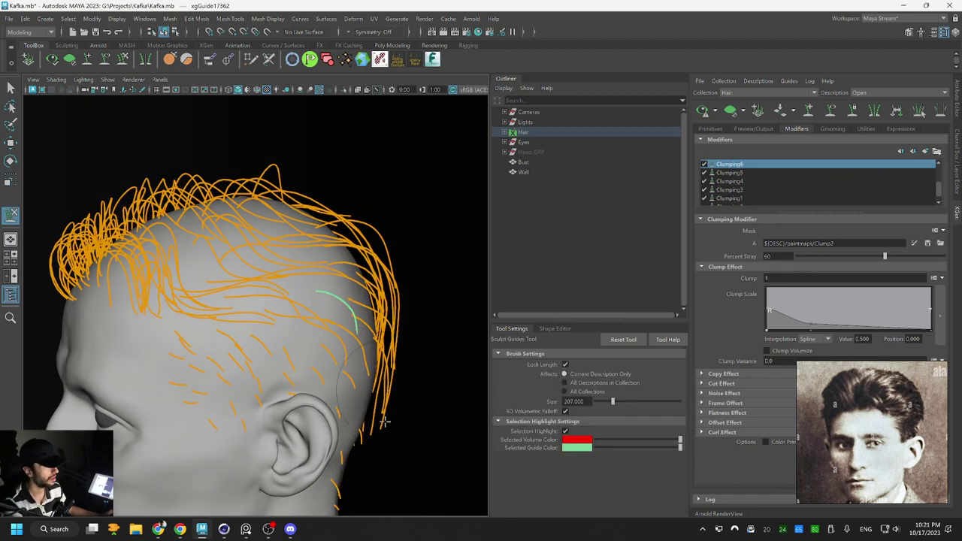
{"action": "left_click_drag", "start_coordinate": [385, 422], "coordinate": [271, 418], "text": "alt"}
{"action": "left_click_drag", "start_coordinate": [141, 304], "coordinate": [152, 332]}
{"action": "mouse_move", "coordinate": [213, 329]}
{"action": "left_mouse_down", "text": "alt"}
{"action": "mouse_move", "coordinate": [305, 344]}
{"action": "mouse_move", "coordinate": [329, 331]}
{"action": "mouse_move", "coordinate": [404, 339]}
{"action": "mouse_move", "coordinate": [375, 322]}
{"action": "mouse_move", "coordinate": [389, 327]}
{"action": "left_mouse_up", "text": "alt"}
{"action": "key", "text": "alt+b"}
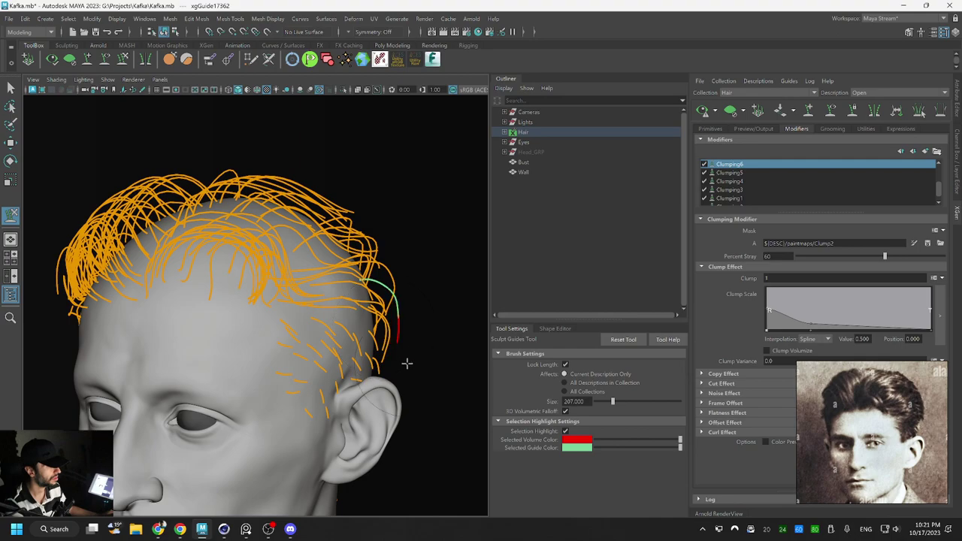
{"action": "mouse_move", "coordinate": [393, 380]}
{"action": "left_mouse_down", "text": "alt"}
{"action": "mouse_move", "coordinate": [326, 435]}
{"action": "mouse_move", "coordinate": [336, 317]}
{"action": "mouse_move", "coordinate": [323, 357]}
{"action": "left_mouse_up", "text": "alt"}
{"action": "left_click_drag", "start_coordinate": [379, 366], "coordinate": [353, 360], "text": "alt"}
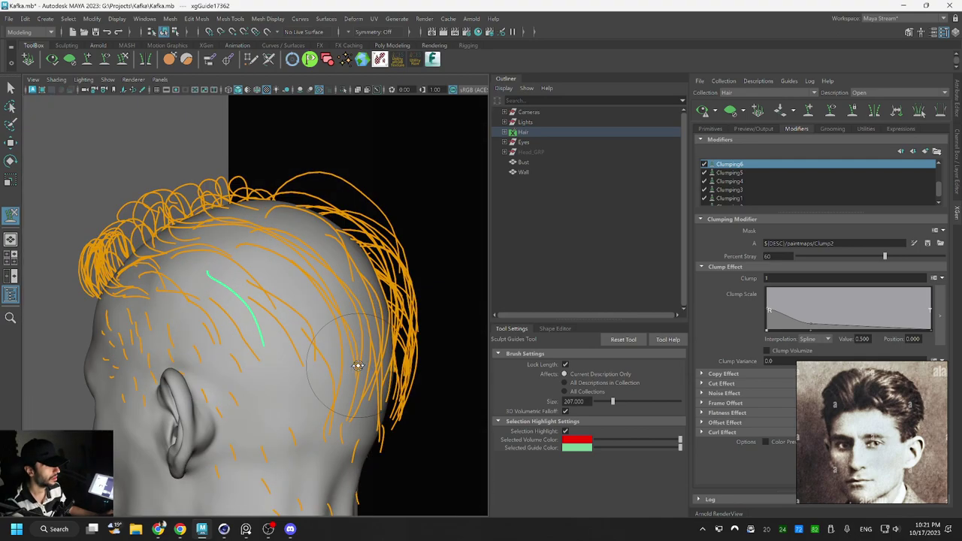
Select the long neighbouring guide on the back of the head, shorten it, and sculpt its lower half along the skull
{"action": "key", "text": "q"}
{"action": "left_click_drag", "start_coordinate": [352, 304], "coordinate": [277, 256], "text": "alt"}
{"action": "key", "text": "r"}
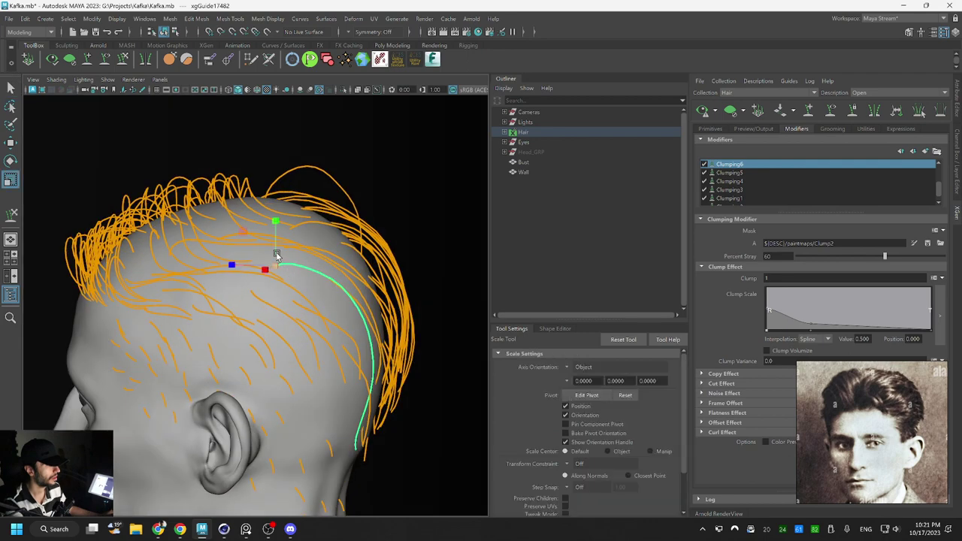
{"action": "key", "text": "y"}
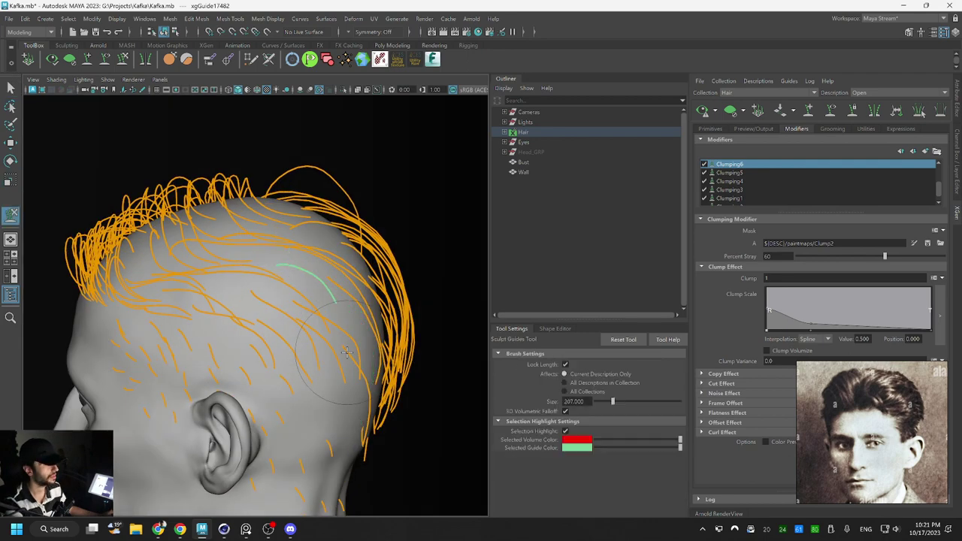
{"action": "left_click_drag", "start_coordinate": [347, 351], "coordinate": [371, 314], "text": "alt"}
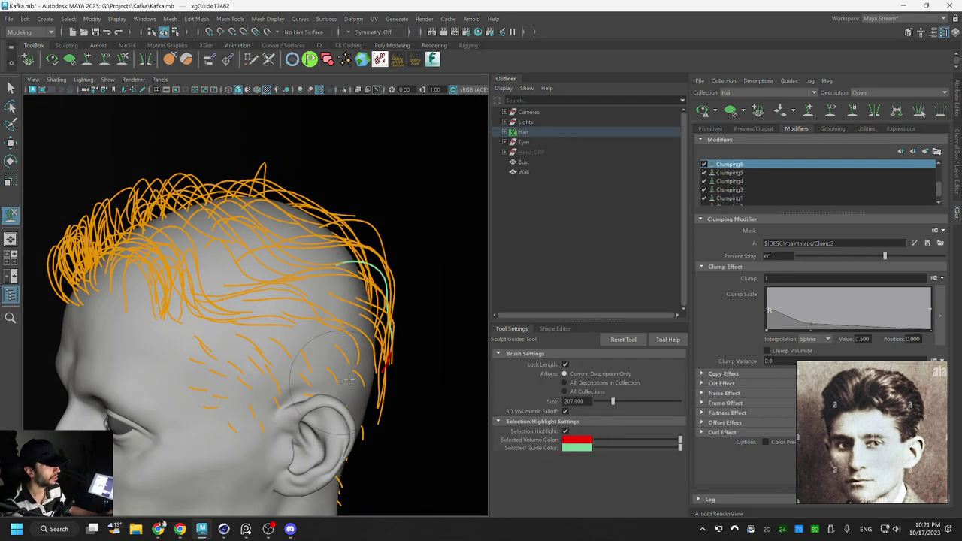
{"action": "left_click_drag", "start_coordinate": [348, 379], "coordinate": [347, 402], "text": "alt"}
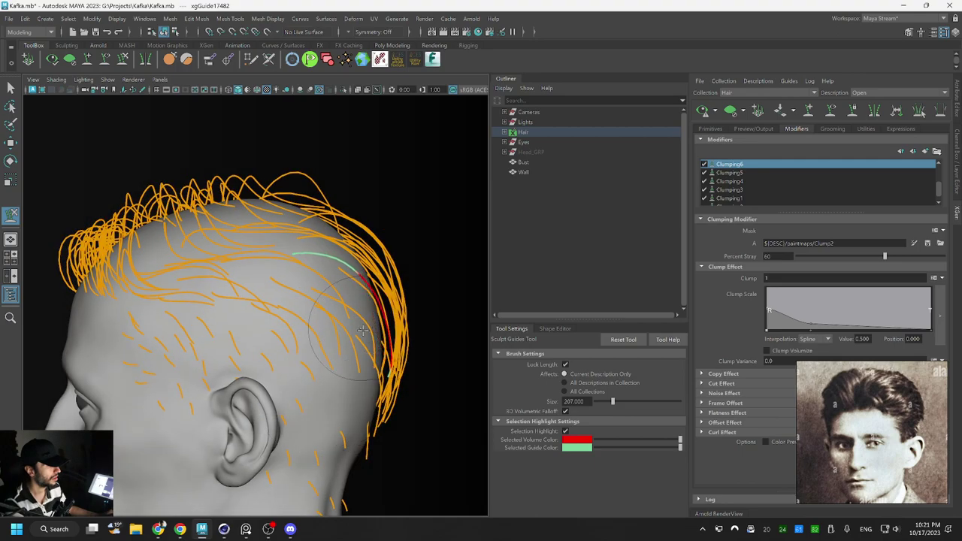
{"action": "mouse_move", "coordinate": [347, 320]}
{"action": "left_mouse_down", "text": "alt"}
{"action": "mouse_move", "coordinate": [296, 372]}
{"action": "mouse_move", "coordinate": [240, 346]}
{"action": "mouse_move", "coordinate": [344, 353]}
{"action": "mouse_move", "coordinate": [390, 380]}
{"action": "left_mouse_up", "text": "alt"}
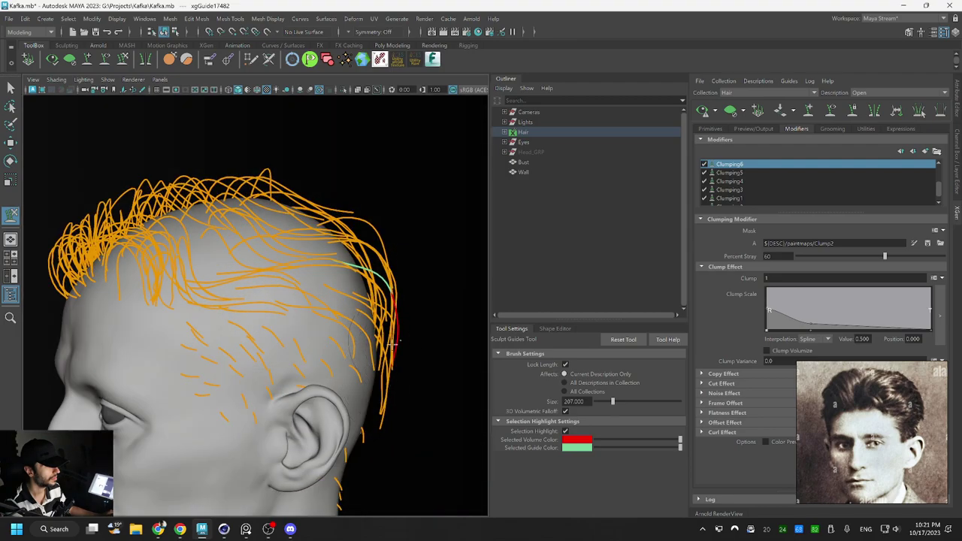
{"action": "left_click_drag", "start_coordinate": [392, 343], "coordinate": [323, 293], "text": "alt"}
Rescale the same long back guide and select the shorter guide above the ear
{"action": "key", "text": "r"}
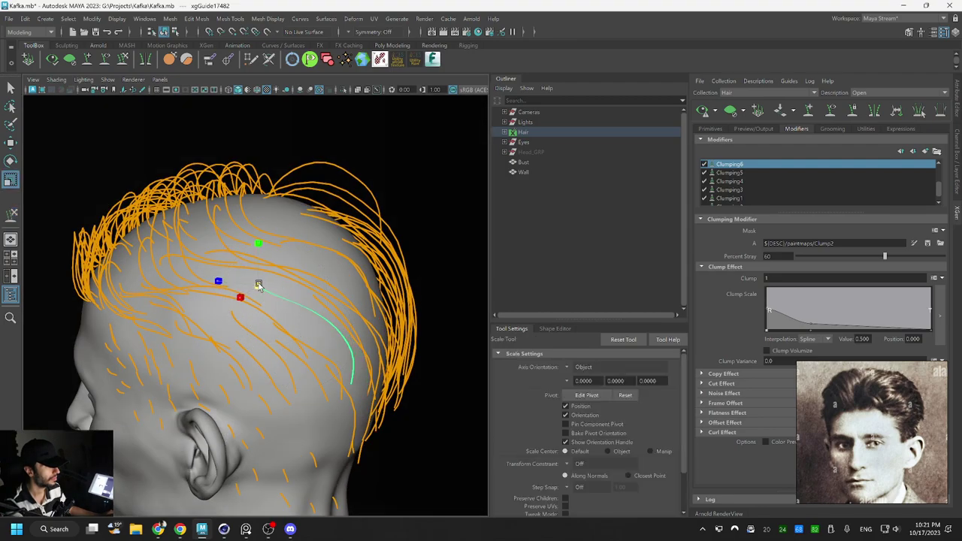
{"action": "key", "text": "q"}
{"action": "mouse_move", "coordinate": [356, 343]}
{"action": "left_mouse_down", "text": "alt"}
{"action": "mouse_move", "coordinate": [414, 309]}
{"action": "mouse_move", "coordinate": [337, 343]}
{"action": "mouse_move", "coordinate": [346, 301]}
{"action": "mouse_move", "coordinate": [376, 344]}
{"action": "left_mouse_up", "text": "alt"}
{"action": "key", "text": "y"}
{"action": "key", "text": "q"}
{"action": "left_click", "coordinate": [242, 315]}
{"action": "left_click", "coordinate": [241, 319]}
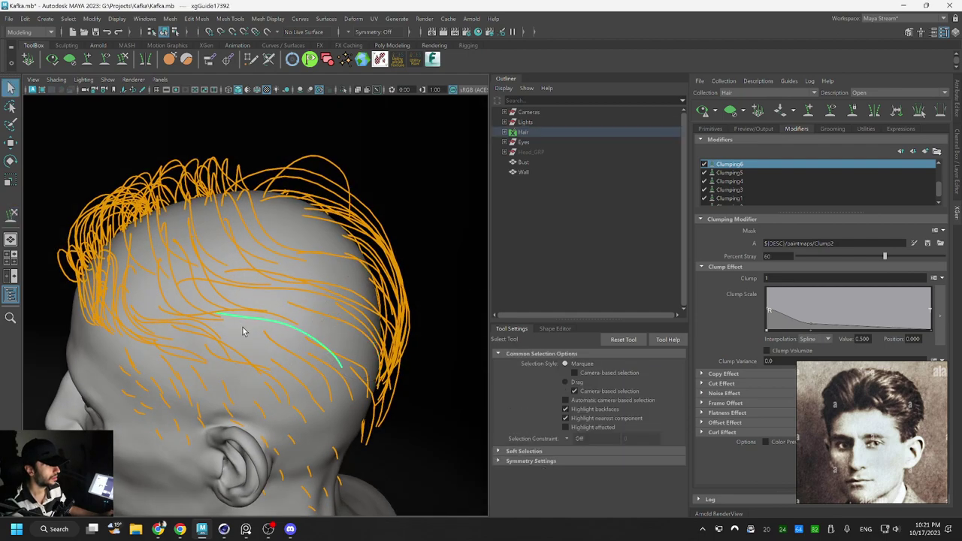
{"action": "left_click_drag", "start_coordinate": [241, 327], "coordinate": [242, 313], "text": "alt"}
{"action": "right_click_drag", "start_coordinate": [260, 290], "coordinate": [250, 283], "text": "alt"}
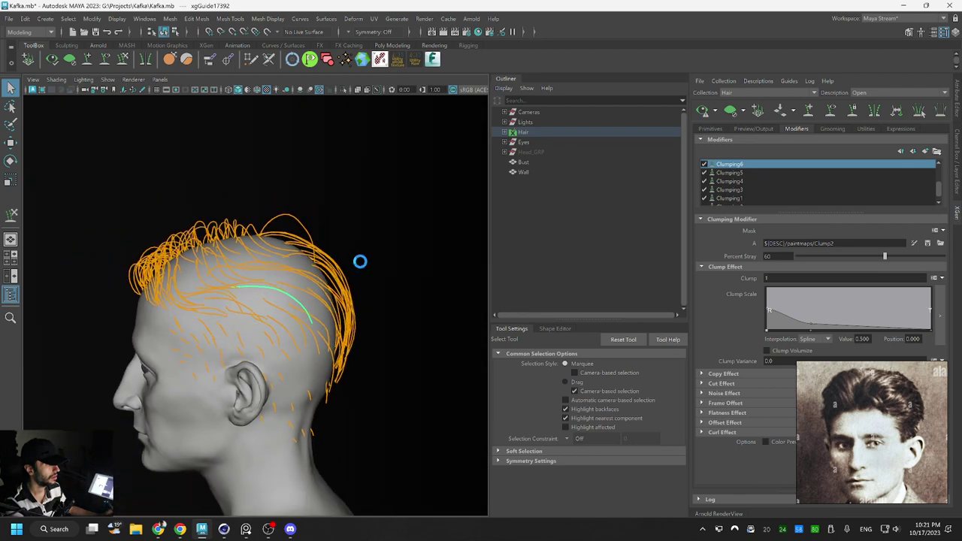
Generate the XGen hair preview, examine the hair on the side of the head, and clear the preview
{"action": "left_click", "coordinate": [701, 111]}
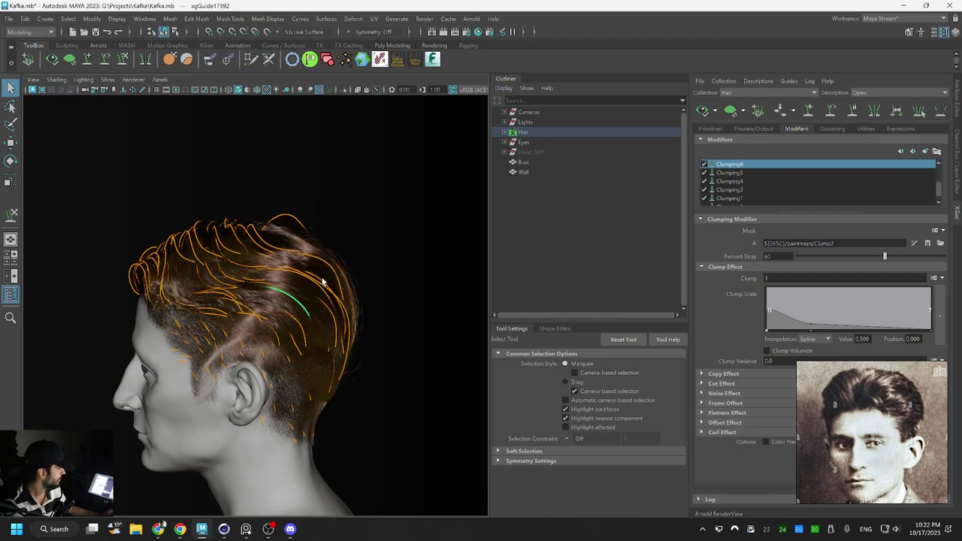
{"action": "left_click_drag", "start_coordinate": [287, 261], "coordinate": [332, 310], "text": "alt"}
{"action": "right_click_drag", "start_coordinate": [331, 311], "coordinate": [313, 263], "text": "alt"}
{"action": "left_click_drag", "start_coordinate": [313, 263], "coordinate": [276, 276], "text": "alt"}
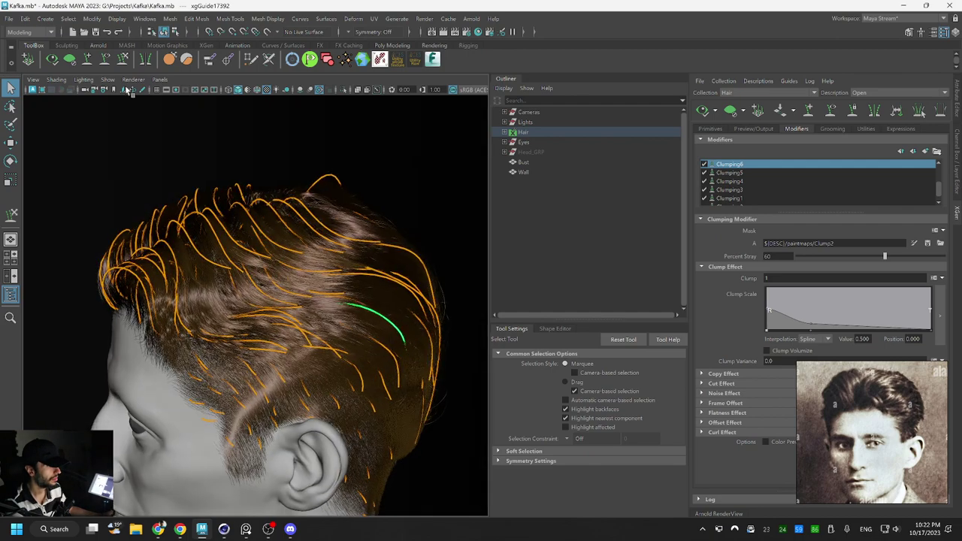
{"action": "left_click", "coordinate": [73, 59]}
Select the long guide running from the upper side to the back of the head, try shortening it, and delete it
{"action": "right_click_drag", "start_coordinate": [319, 232], "coordinate": [376, 268], "text": "alt"}
{"action": "left_click_drag", "start_coordinate": [376, 269], "coordinate": [326, 282], "text": "alt"}
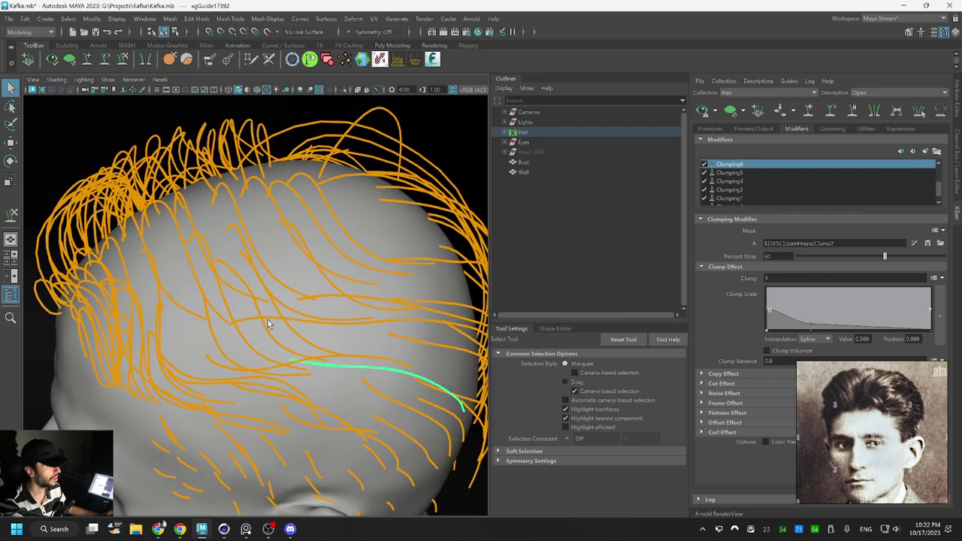
{"action": "left_click_drag", "start_coordinate": [268, 323], "coordinate": [263, 259], "text": "alt"}
{"action": "key", "text": "r"}
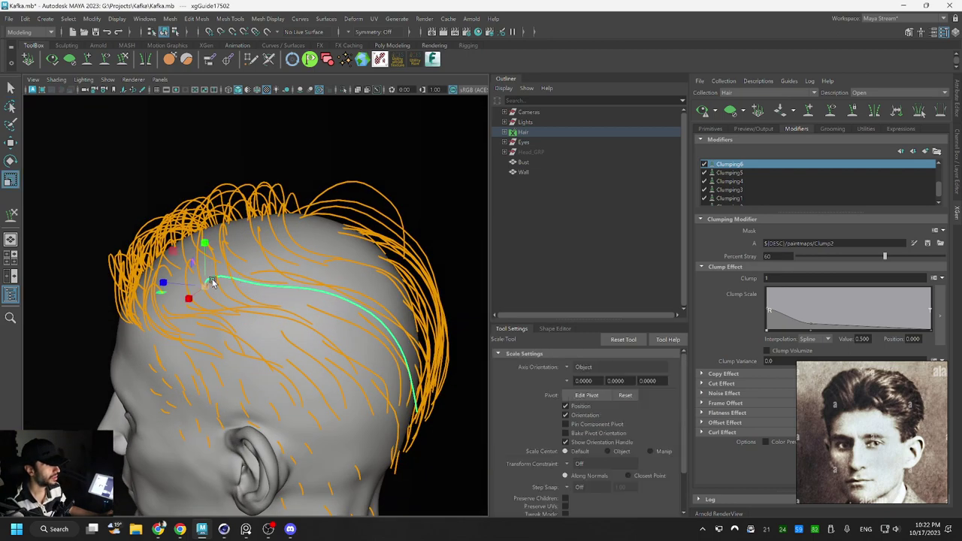
{"action": "left_click_drag", "start_coordinate": [211, 281], "coordinate": [203, 285]}
{"action": "key", "text": "y"}
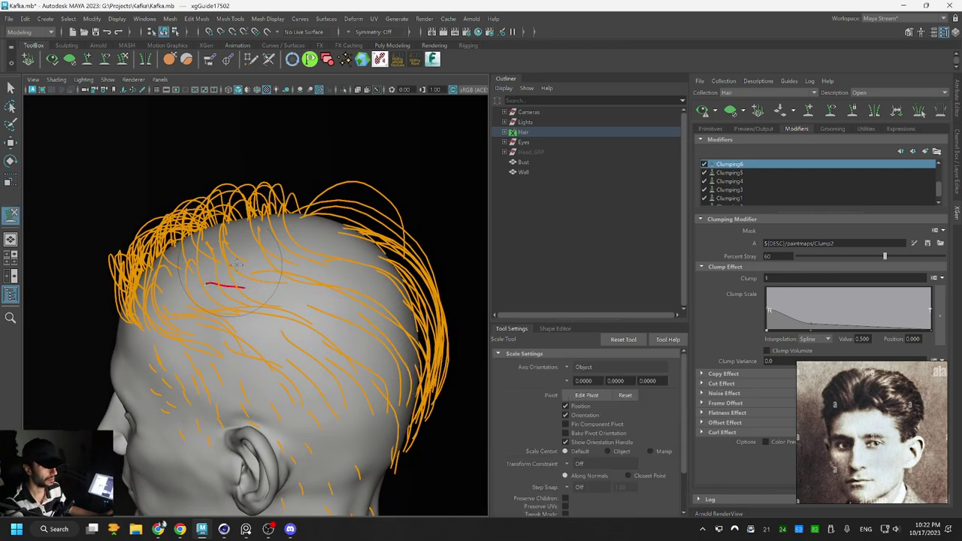
{"action": "left_click_drag", "start_coordinate": [311, 273], "coordinate": [330, 300], "text": "alt"}
{"action": "key", "text": "Delete"}
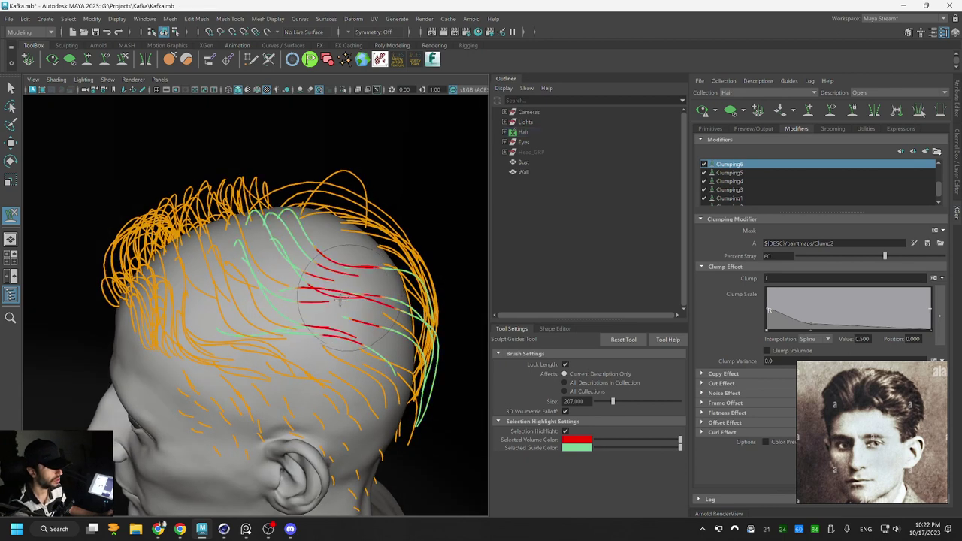
Select the curved guide on the upper side above the temple and adjust its length with the Scale tool
{"action": "key", "text": "q"}
{"action": "left_click", "coordinate": [238, 340]}
{"action": "left_click_drag", "start_coordinate": [239, 344], "coordinate": [276, 312], "text": "alt"}
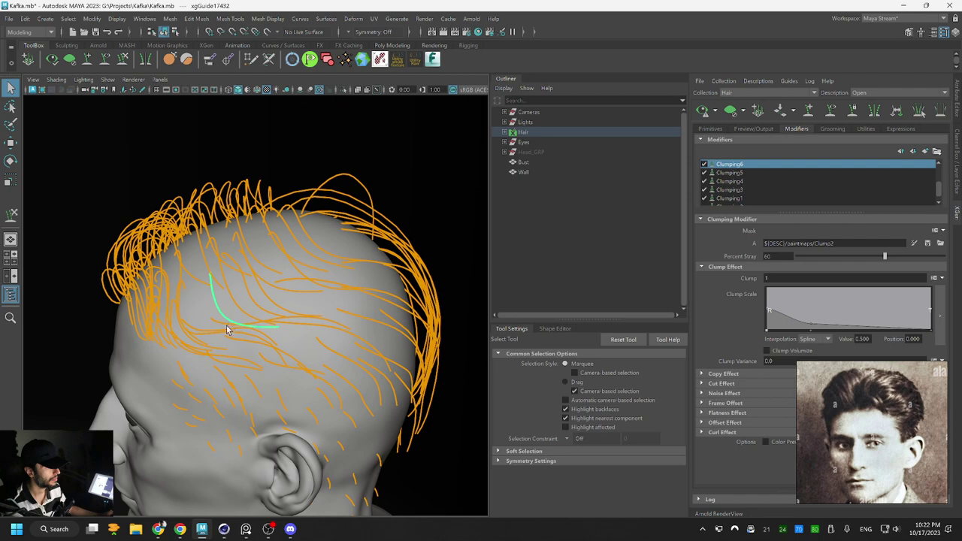
{"action": "key", "text": "r"}
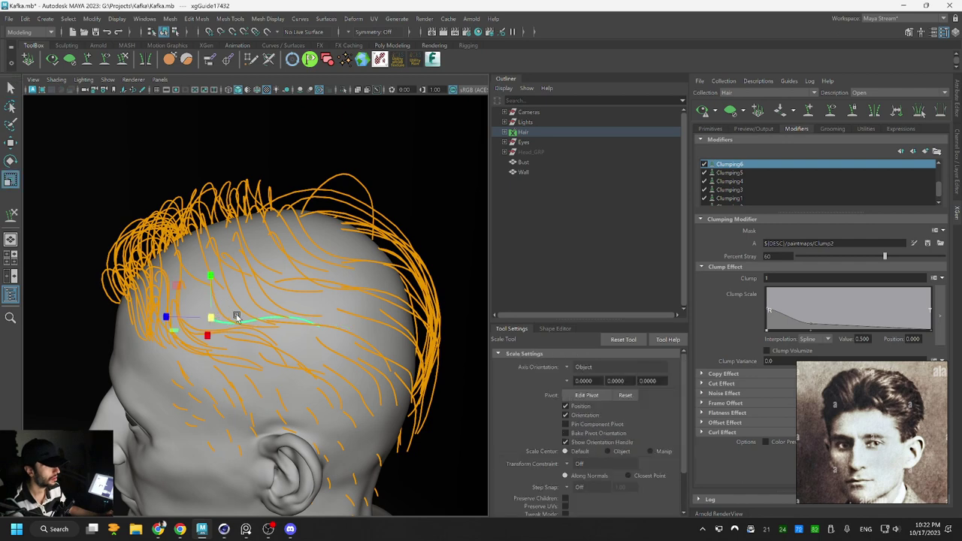
{"action": "key", "text": "q"}
{"action": "left_click", "coordinate": [291, 325]}
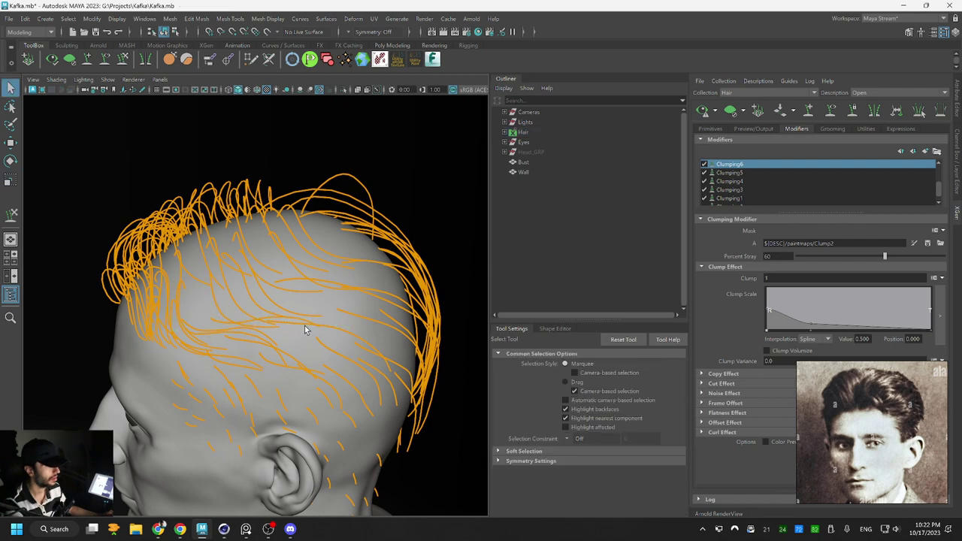
{"action": "left_click", "coordinate": [317, 328]}
{"action": "left_click", "coordinate": [336, 332]}
{"action": "left_click", "coordinate": [347, 339]}
{"action": "key", "text": "r"}
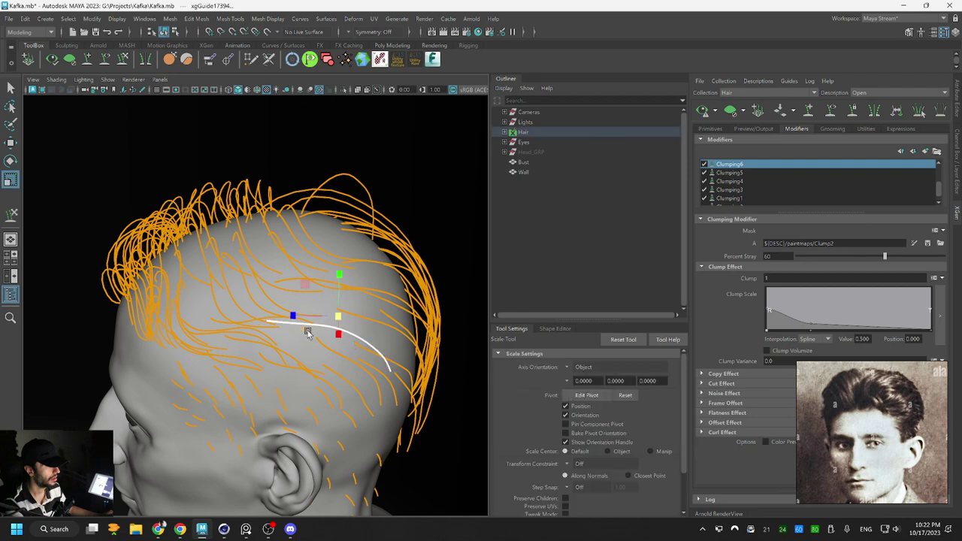
Select only the guide above and behind the ear and shorten it with the Scale tool
{"action": "key", "text": "q"}
{"action": "left_click", "coordinate": [363, 345]}
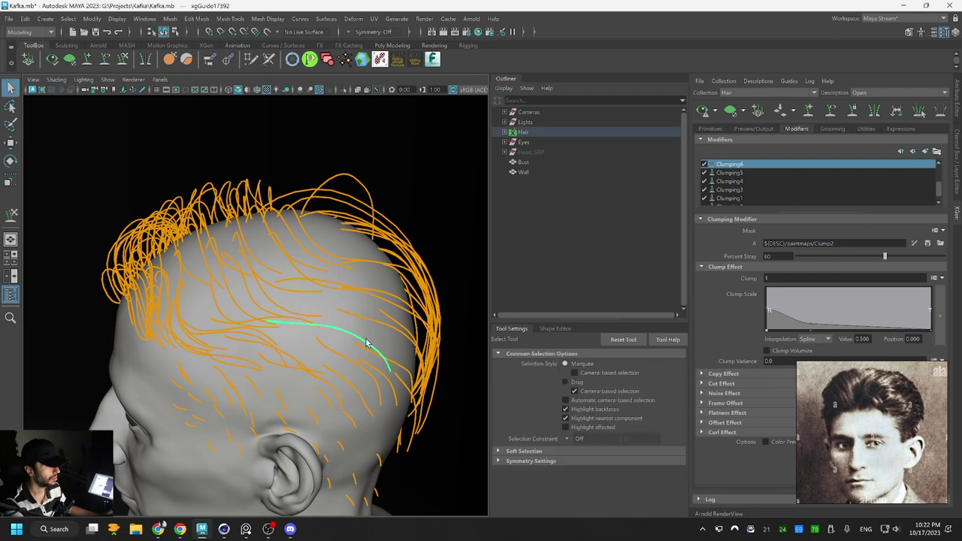
{"action": "key", "text": "r"}
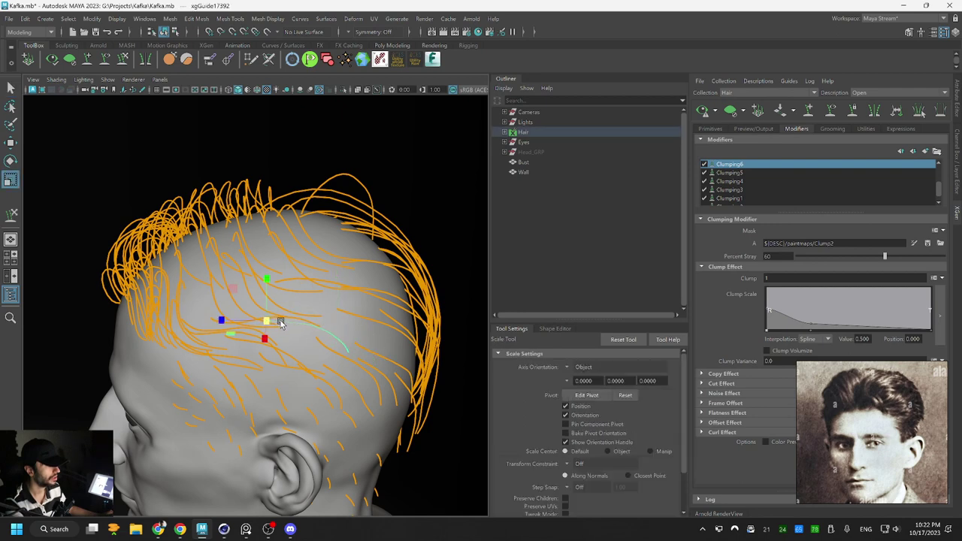
Sculpt the guide above the ear to follow the side of the head, shaping it from the side and front
{"action": "left_click", "coordinate": [126, 61]}
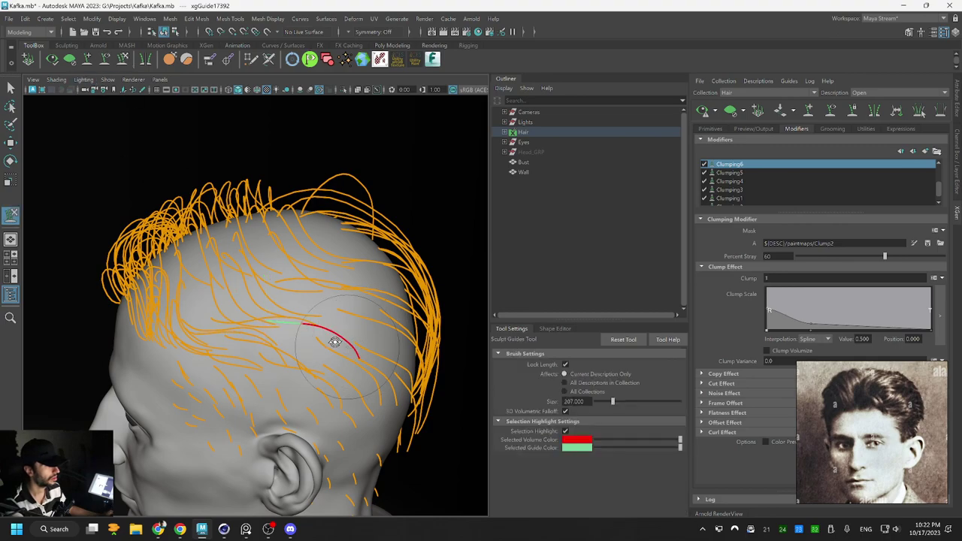
{"action": "left_click_drag", "start_coordinate": [335, 339], "coordinate": [154, 335], "text": "alt"}
{"action": "left_click_drag", "start_coordinate": [170, 377], "coordinate": [371, 336], "text": "alt"}
{"action": "key", "text": "alt+b"}
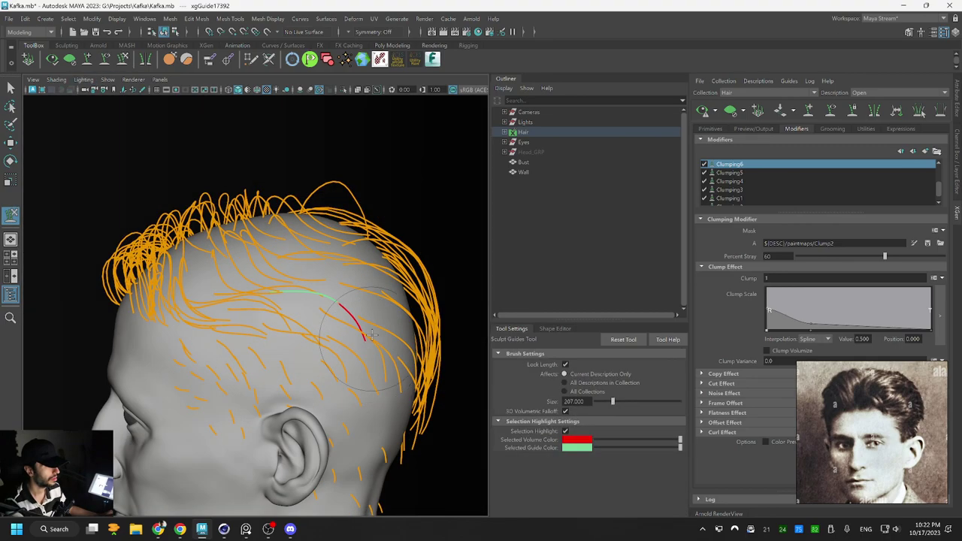
{"action": "left_click_drag", "start_coordinate": [424, 366], "coordinate": [355, 255], "text": "alt"}
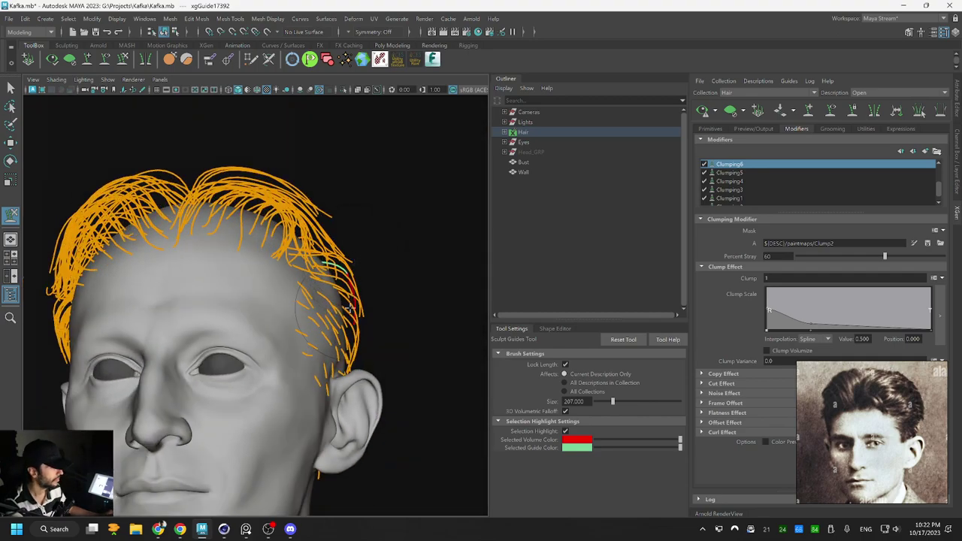
{"action": "mouse_move", "coordinate": [342, 344]}
{"action": "left_mouse_down", "text": "alt"}
{"action": "mouse_move", "coordinate": [318, 343]}
{"action": "mouse_move", "coordinate": [281, 369]}
{"action": "mouse_move", "coordinate": [338, 359]}
{"action": "mouse_move", "coordinate": [293, 331]}
{"action": "mouse_move", "coordinate": [343, 286]}
{"action": "mouse_move", "coordinate": [371, 304]}
{"action": "mouse_move", "coordinate": [337, 341]}
{"action": "left_mouse_up", "text": "alt"}
{"action": "key", "text": "q"}
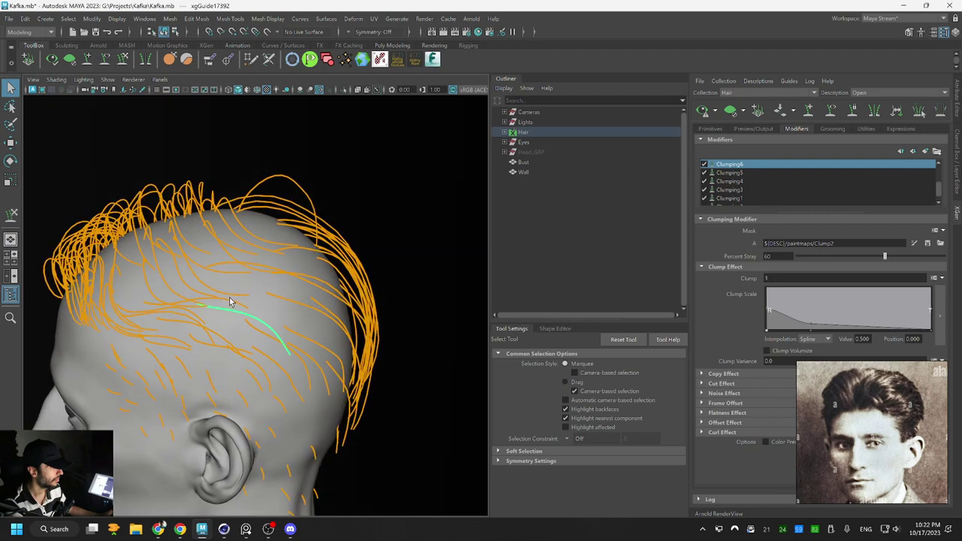
Select the long guide behind the ear on the back side and adjust its length with the Scale tool
{"action": "left_click_drag", "start_coordinate": [250, 315], "coordinate": [259, 296], "text": "alt"}
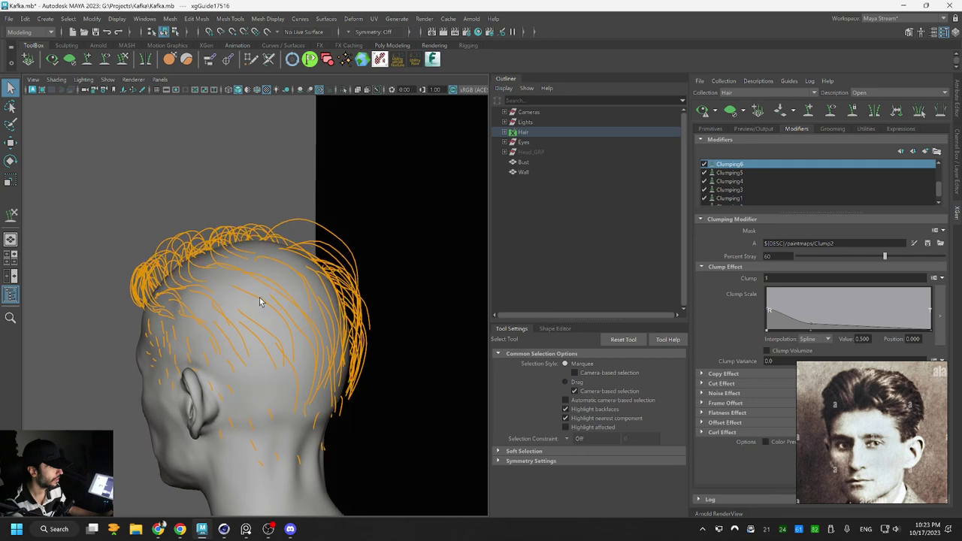
{"action": "left_click", "coordinate": [264, 303]}
{"action": "key", "text": "r"}
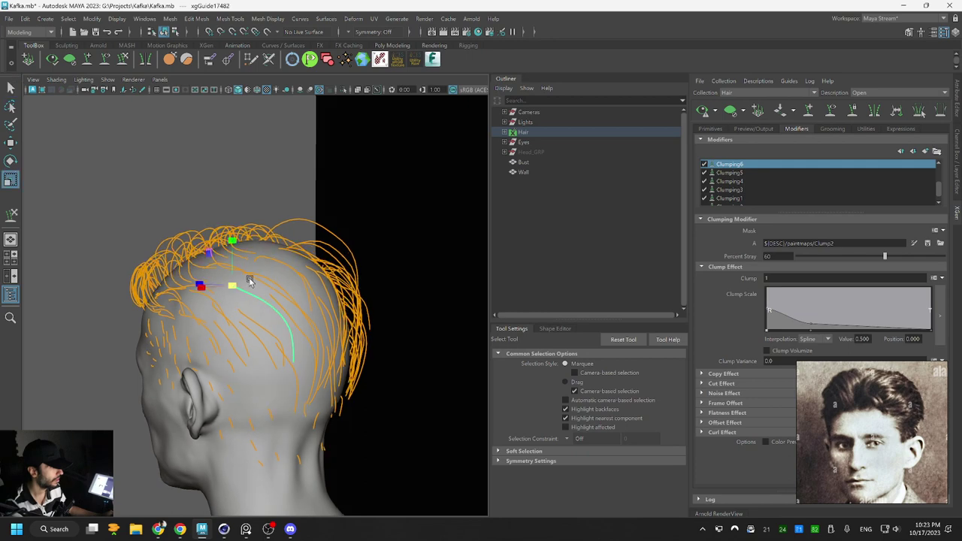
{"action": "key", "text": "q"}
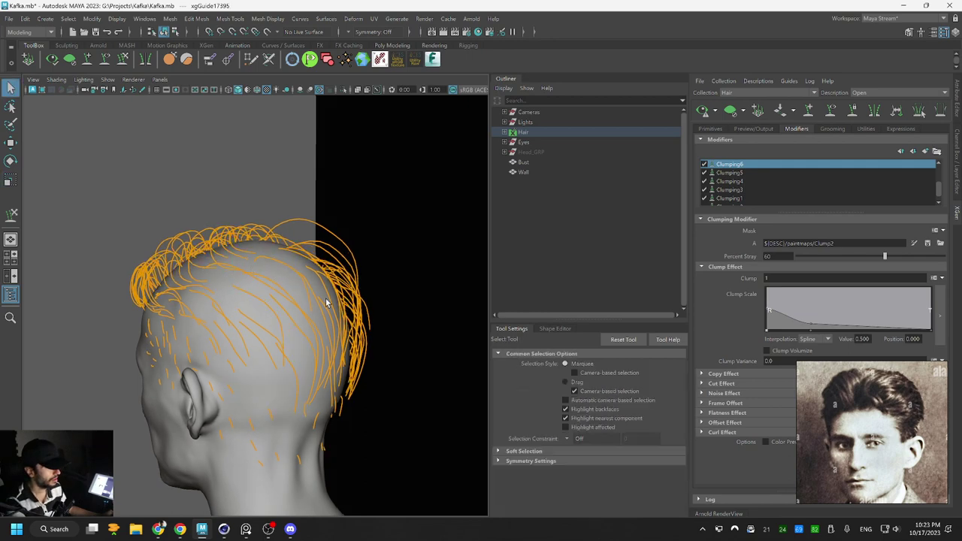
Select the long guide on the back of the head, sculpt it along the skull, and shorten it with the Scale tool
{"action": "right_click_drag", "start_coordinate": [325, 297], "coordinate": [343, 324], "text": "alt"}
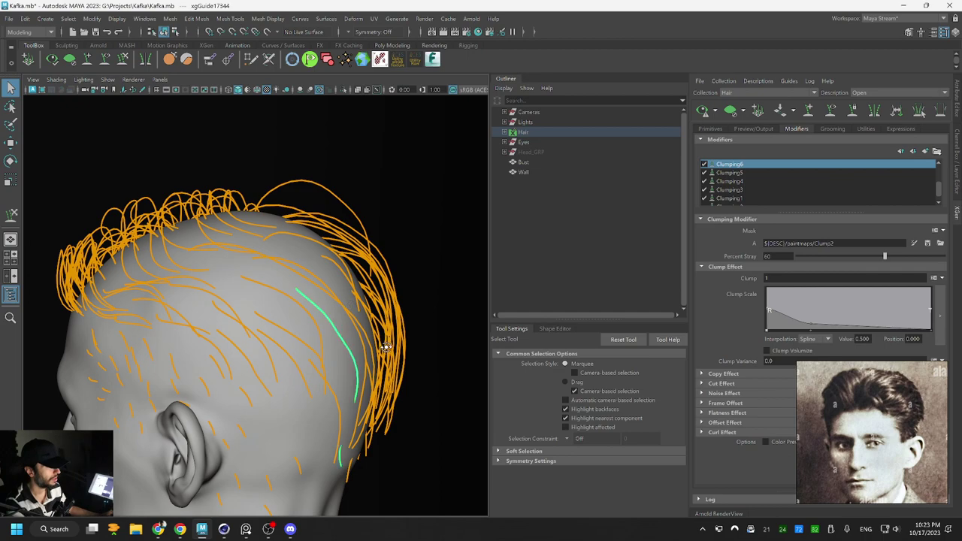
{"action": "left_click_drag", "start_coordinate": [386, 347], "coordinate": [420, 349], "text": "alt"}
{"action": "key", "text": "y"}
{"action": "left_click_drag", "start_coordinate": [349, 377], "coordinate": [369, 343]}
{"action": "middle_click_drag", "start_coordinate": [354, 335], "coordinate": [363, 314], "text": "alt"}
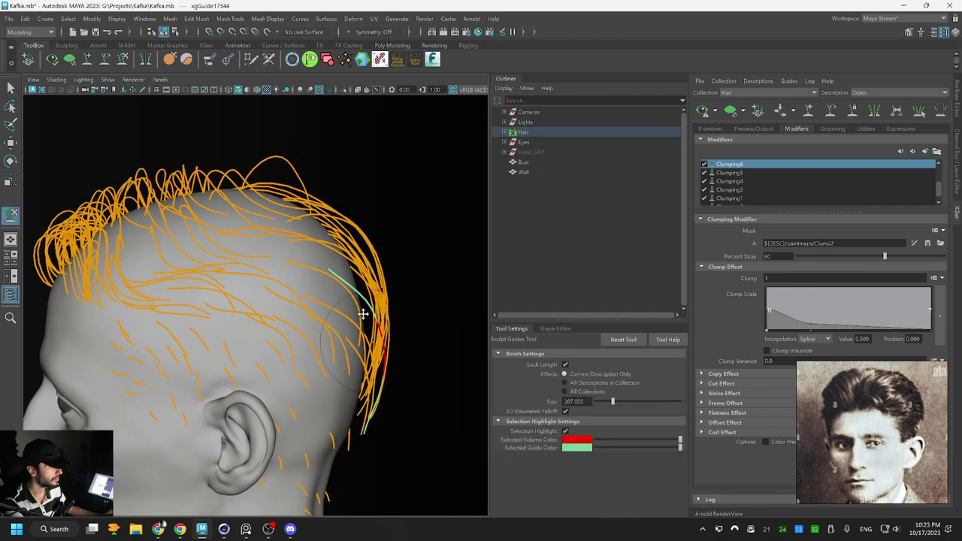
{"action": "left_click_drag", "start_coordinate": [363, 314], "coordinate": [322, 326], "text": "alt"}
{"action": "key", "text": "r"}
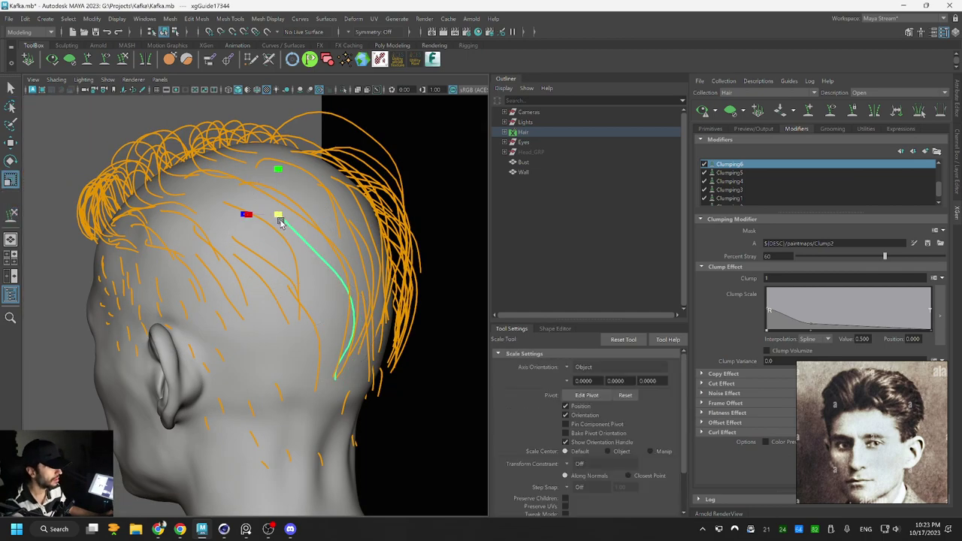
{"action": "left_click_drag", "start_coordinate": [280, 223], "coordinate": [275, 224]}
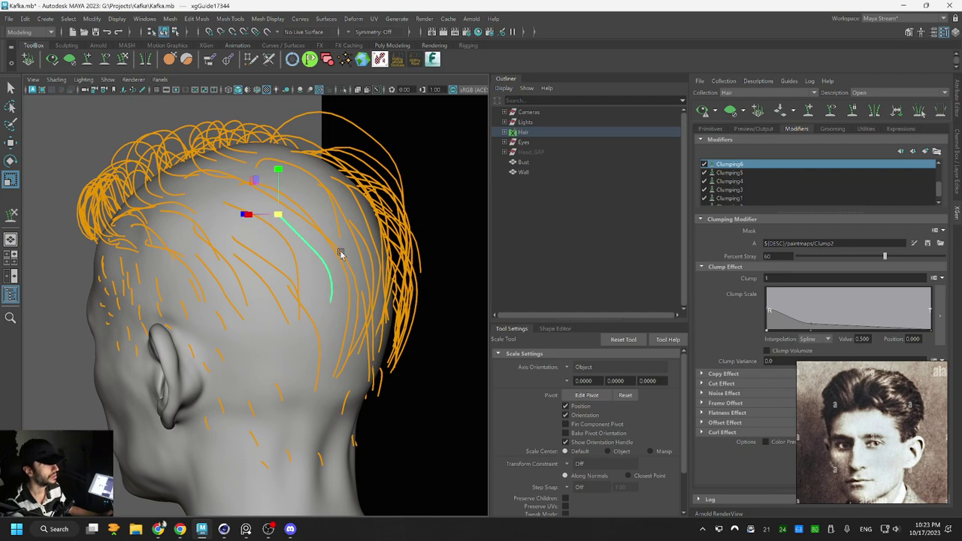
Sculpt the shortened guide to follow the curve of the back of the head and fine-tune its length
{"action": "left_click_drag", "start_coordinate": [339, 254], "coordinate": [371, 256], "text": "alt"}
{"action": "key", "text": "y"}
{"action": "left_click_drag", "start_coordinate": [345, 291], "coordinate": [353, 296]}
{"action": "left_click_drag", "start_coordinate": [301, 380], "coordinate": [274, 384], "text": "alt"}
{"action": "mouse_move", "coordinate": [359, 281]}
{"action": "left_mouse_down", "text": "alt"}
{"action": "mouse_move", "coordinate": [329, 322]}
{"action": "mouse_move", "coordinate": [290, 300]}
{"action": "mouse_move", "coordinate": [427, 310]}
{"action": "mouse_move", "coordinate": [322, 226]}
{"action": "left_mouse_up", "text": "alt"}
{"action": "key", "text": "r"}
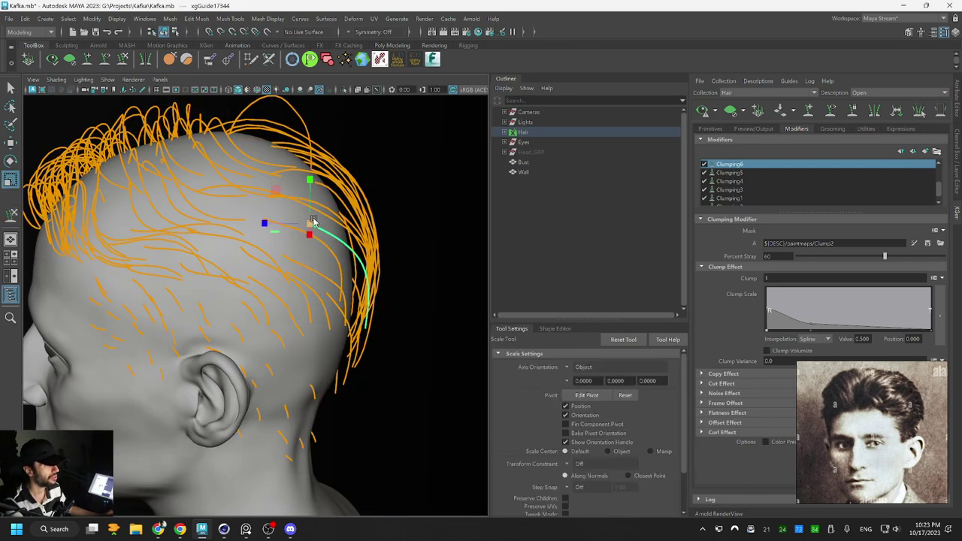
Select only the next guide up toward the crown on the back and shorten it with the Scale tool
{"action": "key", "text": "q"}
{"action": "left_click_drag", "start_coordinate": [401, 260], "coordinate": [327, 199], "text": "alt"}
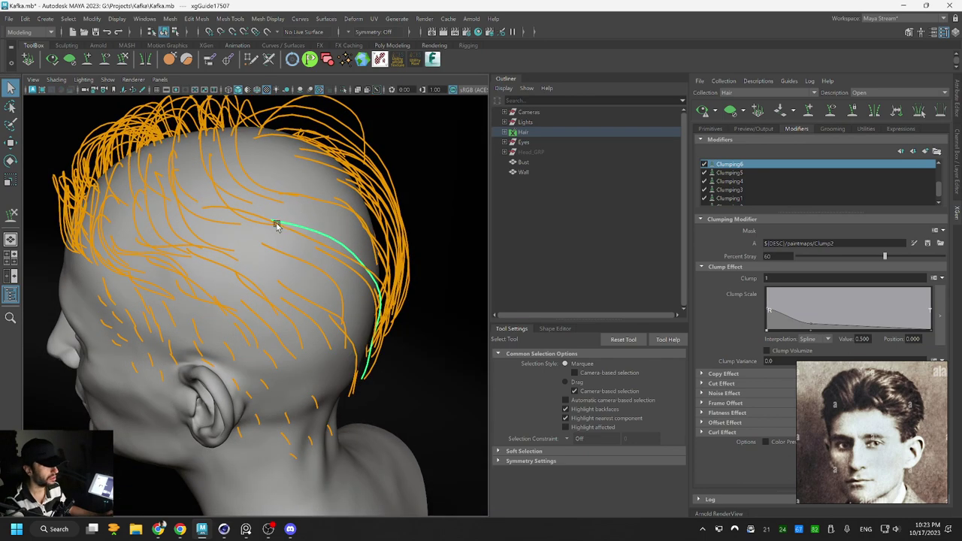
{"action": "key", "text": "r"}
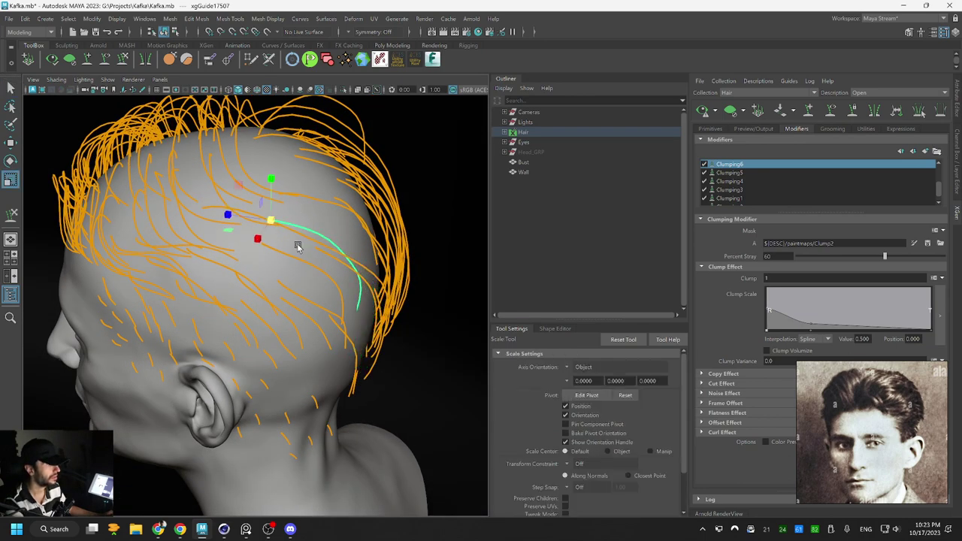
{"action": "left_click_drag", "start_coordinate": [297, 247], "coordinate": [337, 350], "text": "alt"}
Sculpt the upper back guide along the skull and shorten it further with the Scale tool
{"action": "key", "text": "y"}
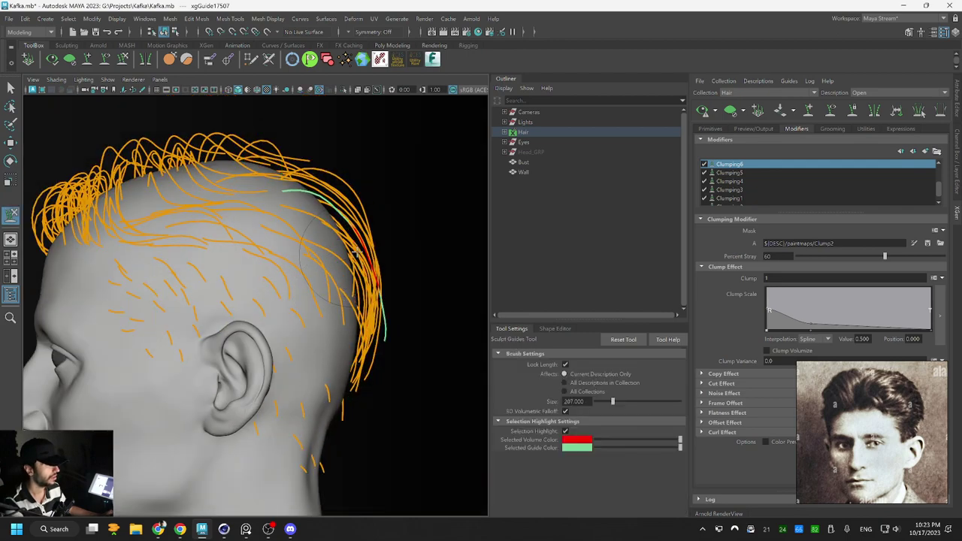
{"action": "left_click_drag", "start_coordinate": [333, 265], "coordinate": [257, 219], "text": "alt"}
{"action": "key", "text": "r"}
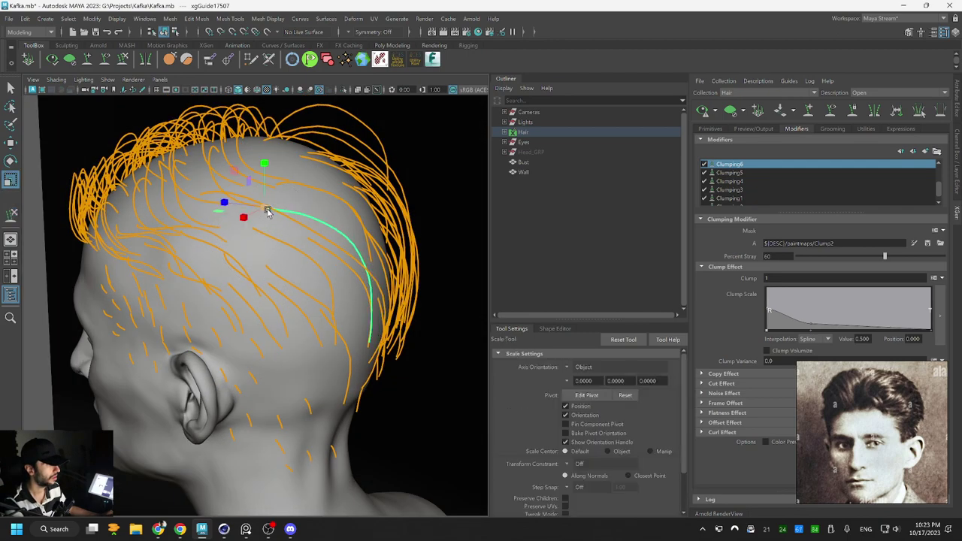
{"action": "key", "text": "y"}
{"action": "left_click_drag", "start_coordinate": [353, 275], "coordinate": [360, 276], "text": "alt"}
{"action": "key", "text": "q"}
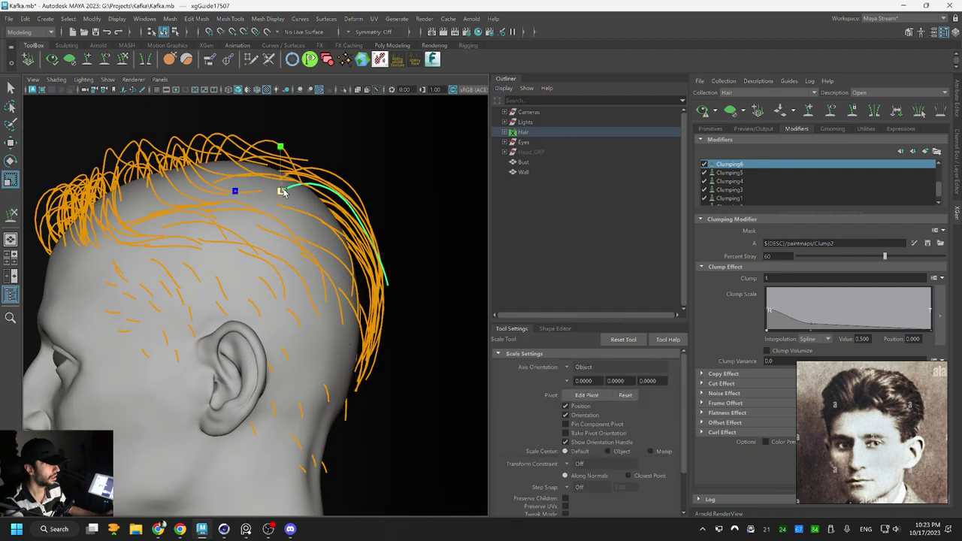
Bend the lower part of the upper back guide toward the head and trim its length with the Scale tool
{"action": "mouse_move", "coordinate": [279, 189]}
{"action": "left_mouse_down", "text": "alt"}
{"action": "mouse_move", "coordinate": [305, 264]}
{"action": "mouse_move", "coordinate": [311, 344]}
{"action": "left_mouse_up", "text": "alt"}
{"action": "key", "text": "y"}
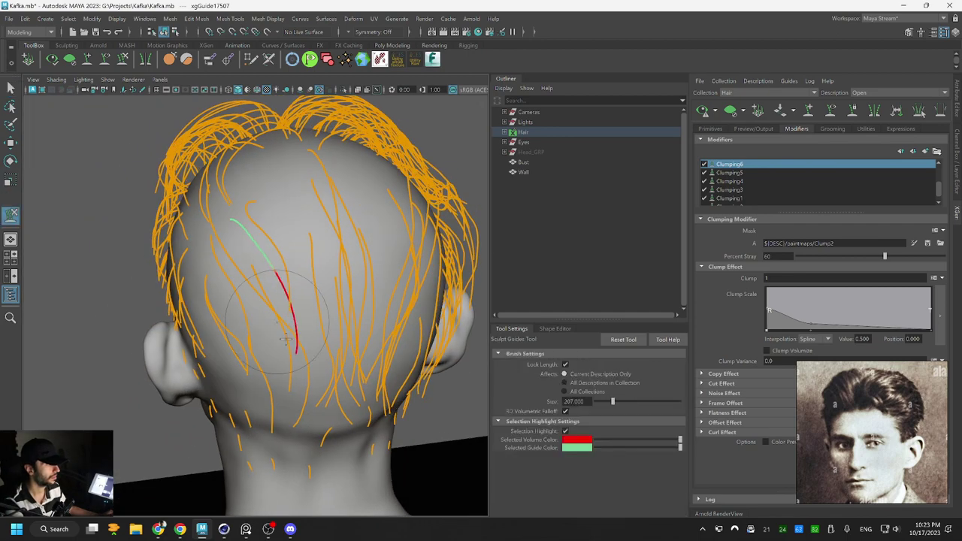
{"action": "mouse_move", "coordinate": [316, 278]}
{"action": "left_mouse_down", "text": "alt"}
{"action": "mouse_move", "coordinate": [417, 274]}
{"action": "mouse_move", "coordinate": [404, 273]}
{"action": "left_mouse_up", "text": "alt"}
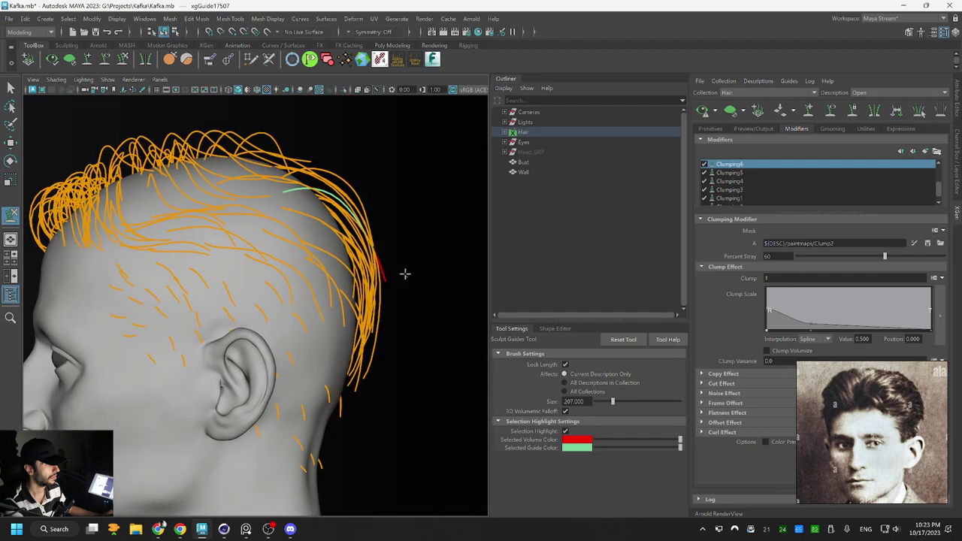
{"action": "key", "text": "r"}
{"action": "key", "text": "q"}
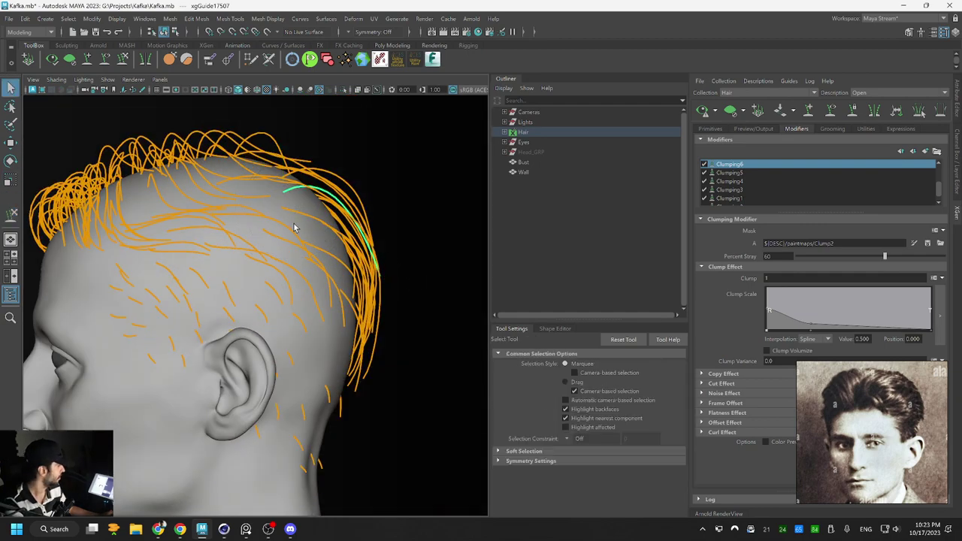
Sculpt the upper back guide into a sweeping curve across the back of the head, shaping it from the back and side
{"action": "mouse_move", "coordinate": [294, 227]}
{"action": "left_mouse_down", "text": "alt"}
{"action": "mouse_move", "coordinate": [342, 260]}
{"action": "mouse_move", "coordinate": [313, 298]}
{"action": "mouse_move", "coordinate": [307, 251]}
{"action": "left_mouse_up", "text": "alt"}
{"action": "key", "text": "y"}
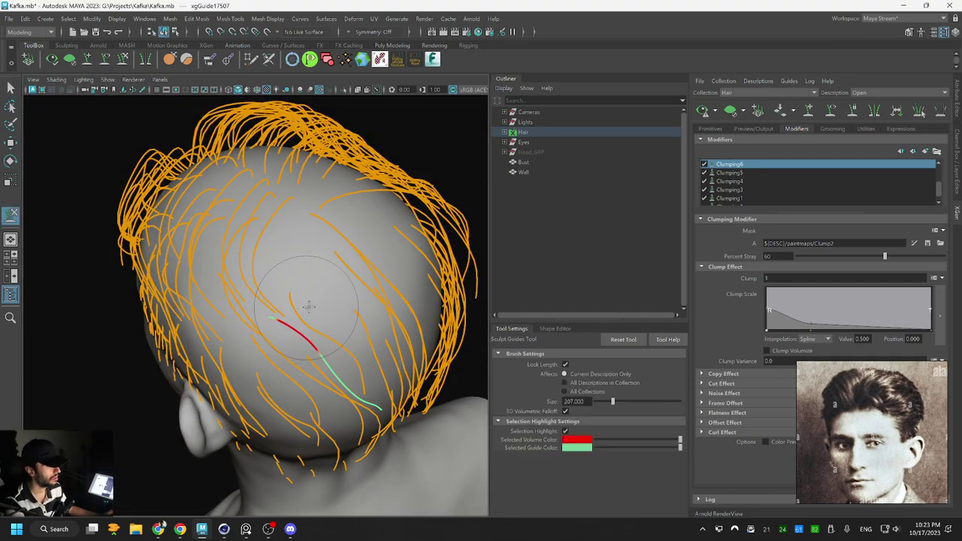
{"action": "left_click_drag", "start_coordinate": [299, 326], "coordinate": [329, 387], "text": "alt"}
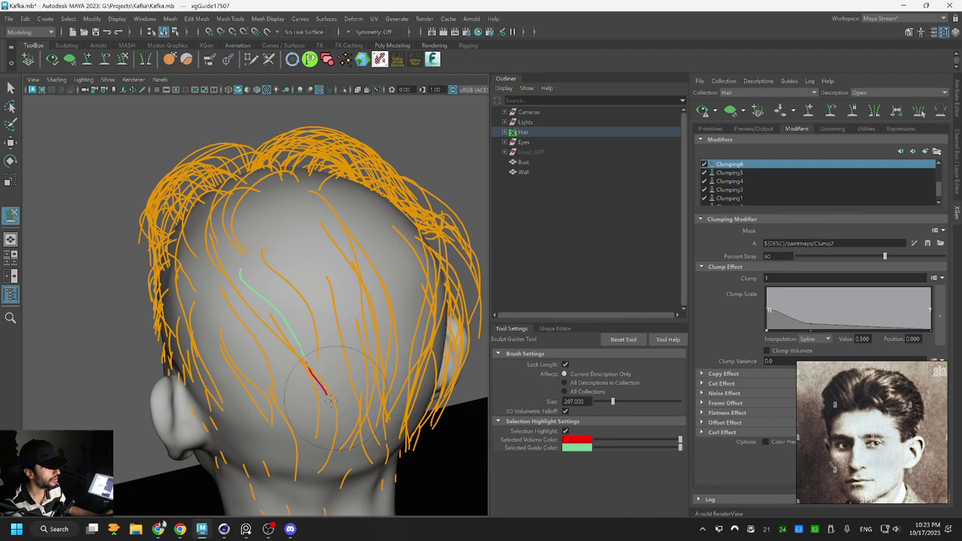
{"action": "mouse_move", "coordinate": [311, 396]}
{"action": "left_mouse_down", "text": "alt"}
{"action": "mouse_move", "coordinate": [375, 285]}
{"action": "mouse_move", "coordinate": [310, 227]}
{"action": "left_mouse_up", "text": "alt"}
{"action": "key", "text": "r"}
{"action": "key", "text": "y"}
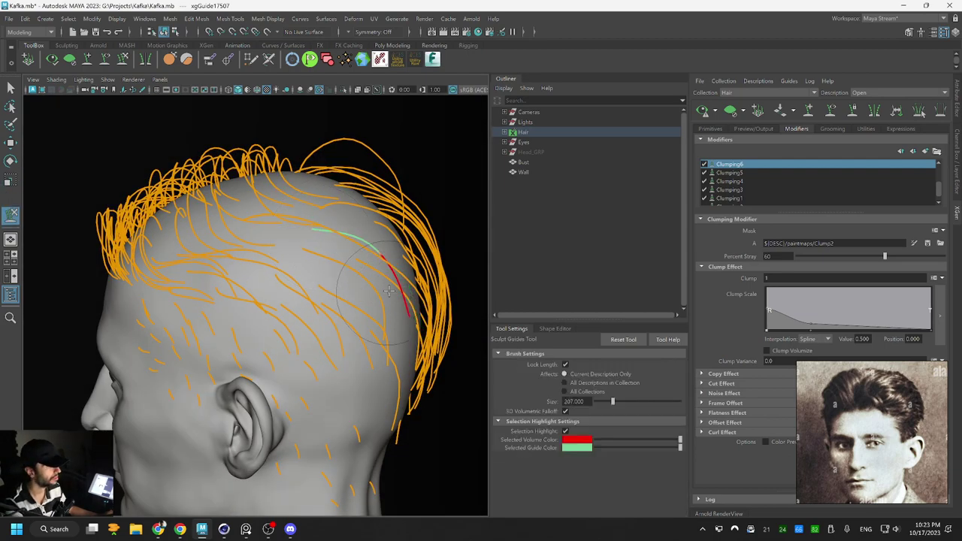
{"action": "mouse_move", "coordinate": [369, 260]}
{"action": "left_mouse_down", "text": "alt"}
{"action": "mouse_move", "coordinate": [359, 319]}
{"action": "mouse_move", "coordinate": [338, 332]}
{"action": "mouse_move", "coordinate": [311, 329]}
{"action": "mouse_move", "coordinate": [429, 262]}
{"action": "mouse_move", "coordinate": [353, 244]}
{"action": "left_mouse_up", "text": "alt"}
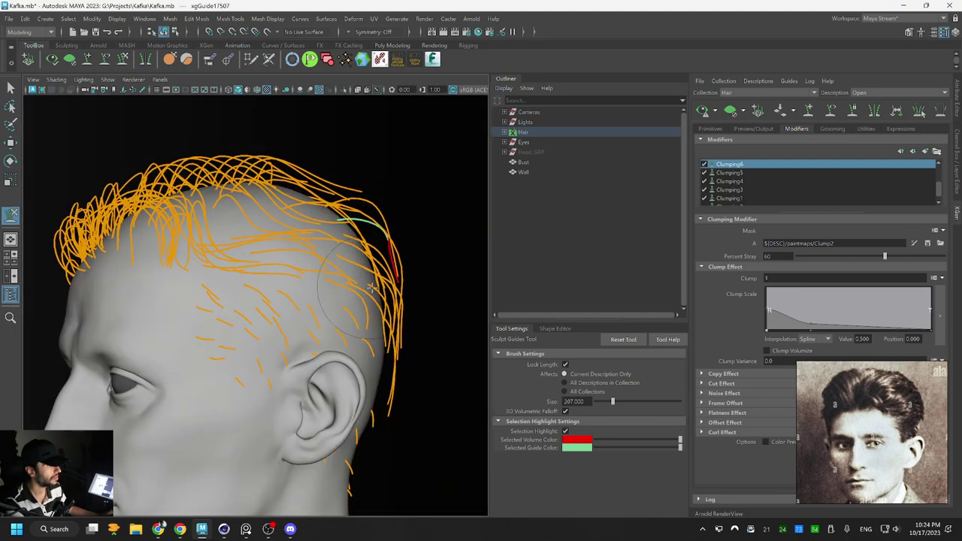
{"action": "mouse_move", "coordinate": [385, 281]}
{"action": "left_mouse_down", "text": "alt"}
{"action": "mouse_move", "coordinate": [398, 323]}
{"action": "mouse_move", "coordinate": [364, 321]}
{"action": "left_mouse_up", "text": "alt"}
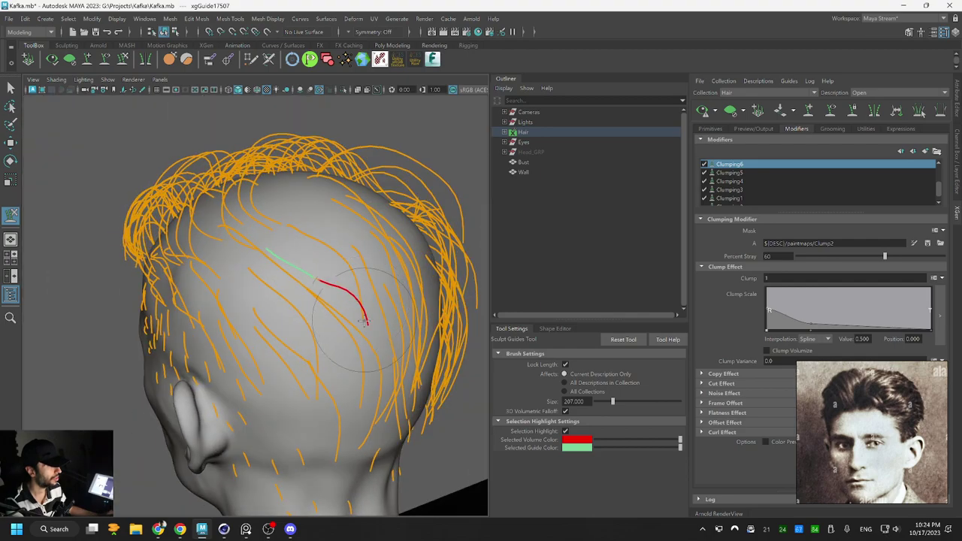
{"action": "mouse_move", "coordinate": [405, 273]}
{"action": "left_mouse_down", "text": "alt"}
{"action": "mouse_move", "coordinate": [414, 297]}
{"action": "mouse_move", "coordinate": [408, 283]}
{"action": "mouse_move", "coordinate": [317, 244]}
{"action": "left_mouse_up", "text": "alt"}
{"action": "key", "text": "q"}
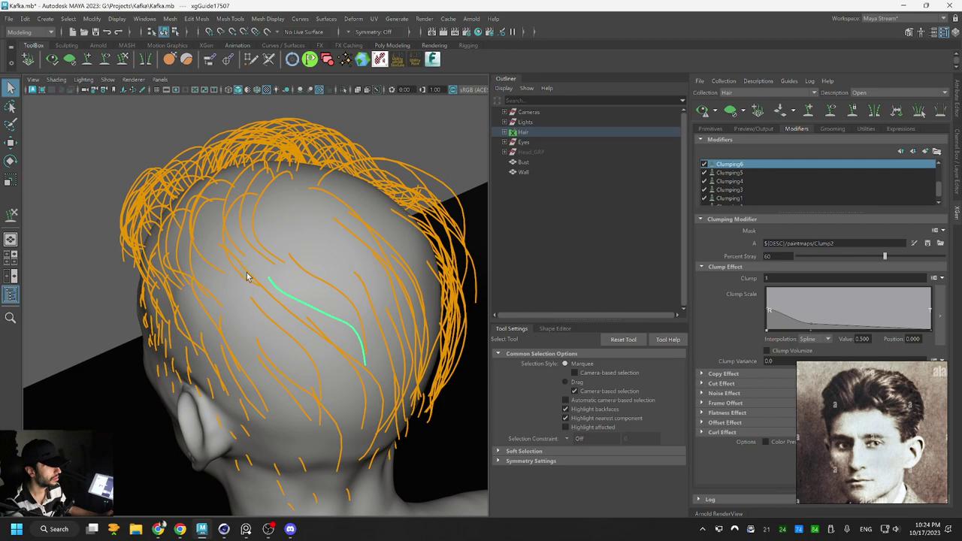
{"action": "left_click", "coordinate": [247, 271]}
{"action": "left_click", "coordinate": [262, 289]}
{"action": "left_click_drag", "start_coordinate": [314, 280], "coordinate": [300, 225], "text": "alt"}
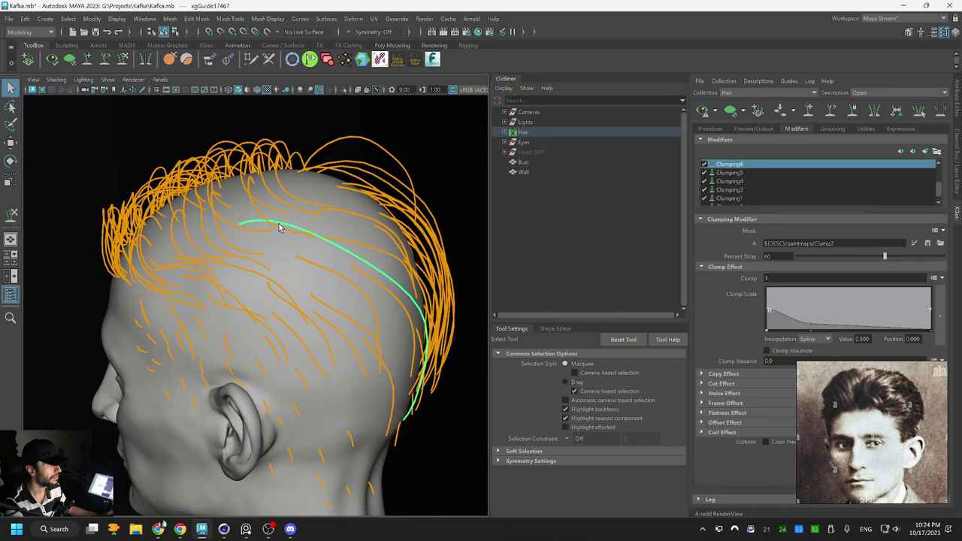
{"action": "left_click", "coordinate": [305, 239]}
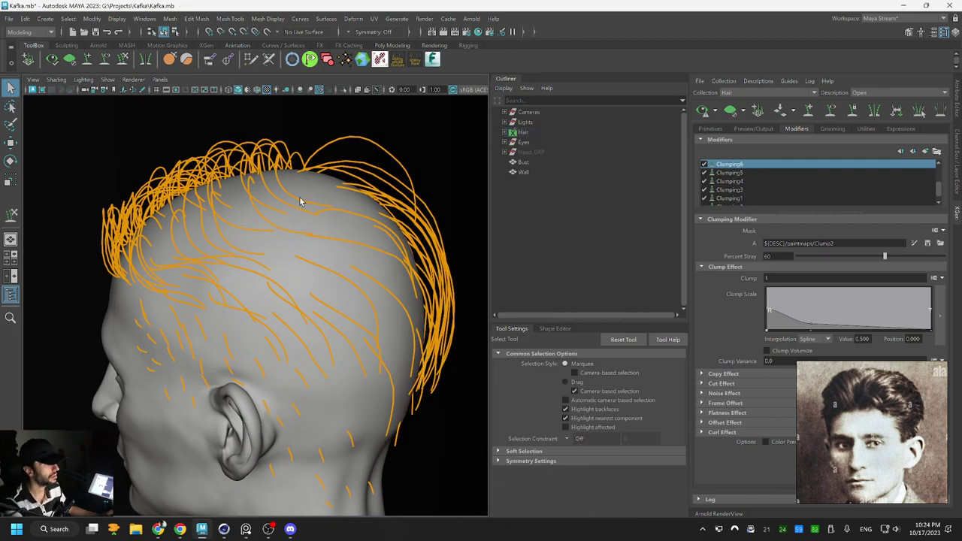
Select the two neighbouring long guides at the crown and shorten them together with the Scale tool
{"action": "left_click_drag", "start_coordinate": [300, 201], "coordinate": [376, 233], "text": "alt"}
{"action": "left_click", "coordinate": [325, 200]}
{"action": "left_click", "coordinate": [356, 229]}
{"action": "left_click", "coordinate": [350, 252]}
{"action": "left_click", "coordinate": [324, 252], "text": "shift"}
{"action": "key", "text": "r"}
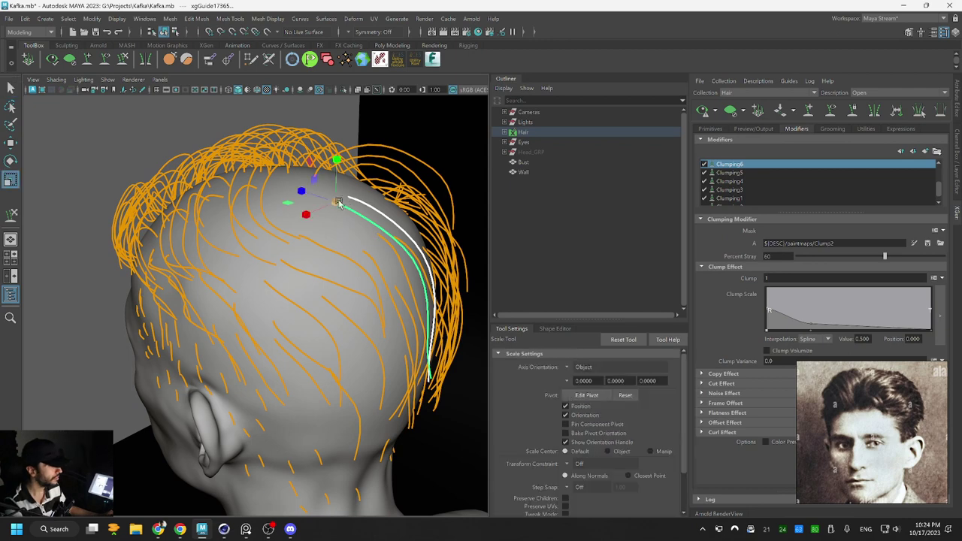
{"action": "left_click_drag", "start_coordinate": [338, 203], "coordinate": [214, 166]}
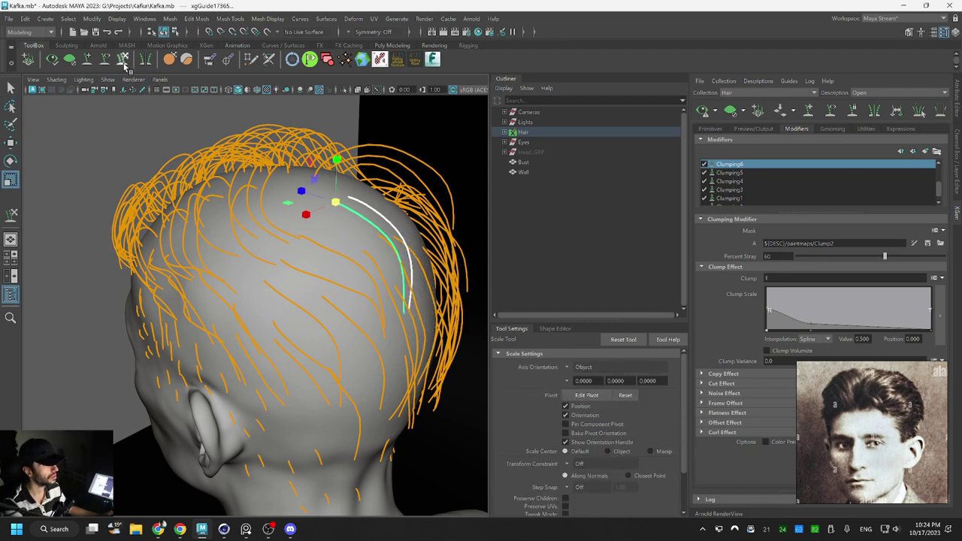
Sculpt the two crown guides to arc over the back of the head, adjusting their roots and tips from the side and back
{"action": "key", "text": "y"}
{"action": "mouse_move", "coordinate": [377, 308]}
{"action": "left_mouse_down", "text": "alt"}
{"action": "mouse_move", "coordinate": [342, 285]}
{"action": "mouse_move", "coordinate": [332, 210]}
{"action": "left_mouse_up", "text": "alt"}
{"action": "left_click_drag", "start_coordinate": [267, 196], "coordinate": [322, 192]}
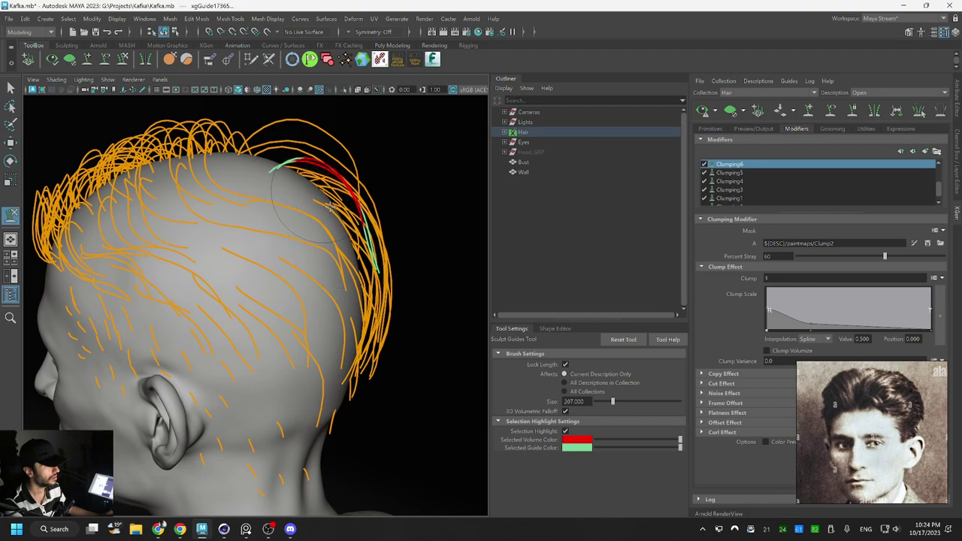
{"action": "mouse_move", "coordinate": [432, 295]}
{"action": "left_mouse_down", "text": "alt"}
{"action": "mouse_move", "coordinate": [342, 301]}
{"action": "mouse_move", "coordinate": [421, 289]}
{"action": "left_mouse_up", "text": "alt"}
{"action": "left_click_drag", "start_coordinate": [355, 226], "coordinate": [366, 244]}
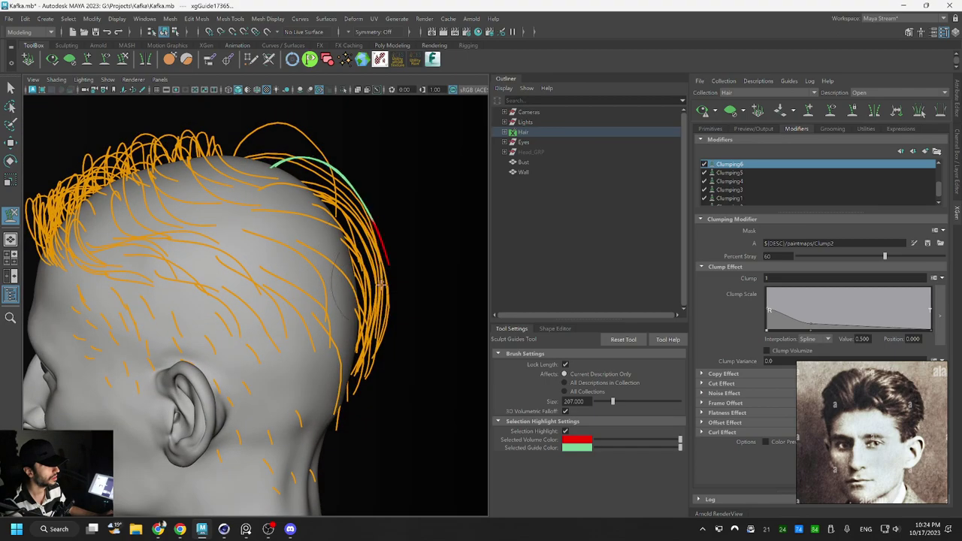
{"action": "mouse_move", "coordinate": [352, 298]}
{"action": "left_mouse_down", "text": "alt"}
{"action": "mouse_move", "coordinate": [312, 341]}
{"action": "mouse_move", "coordinate": [244, 291]}
{"action": "mouse_move", "coordinate": [260, 330]}
{"action": "mouse_move", "coordinate": [260, 289]}
{"action": "mouse_move", "coordinate": [238, 264]}
{"action": "left_mouse_up", "text": "alt"}
{"action": "left_click_drag", "start_coordinate": [233, 371], "coordinate": [260, 368]}
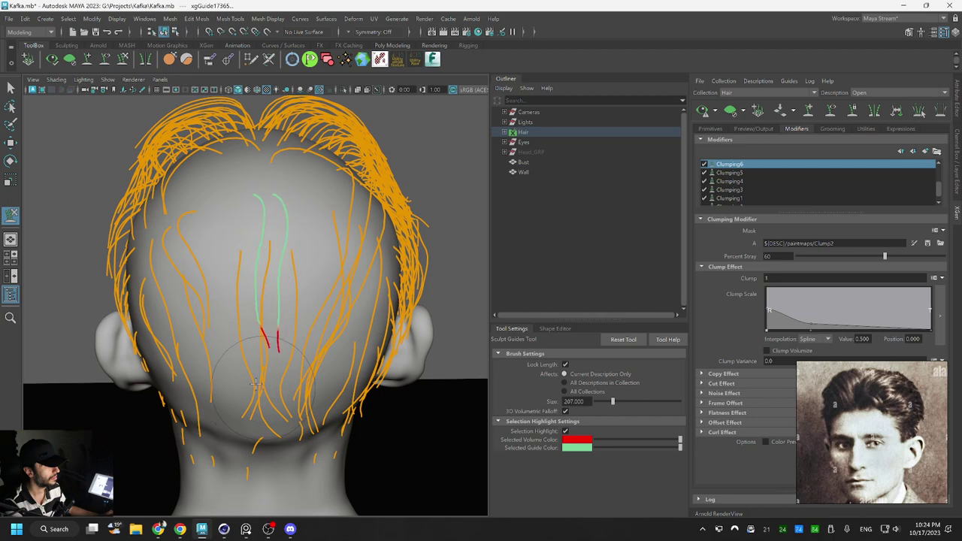
{"action": "mouse_move", "coordinate": [224, 253]}
{"action": "left_mouse_down", "text": "alt"}
{"action": "mouse_move", "coordinate": [273, 256]}
{"action": "mouse_move", "coordinate": [318, 230]}
{"action": "mouse_move", "coordinate": [275, 269]}
{"action": "mouse_move", "coordinate": [203, 263]}
{"action": "left_mouse_up", "text": "alt"}
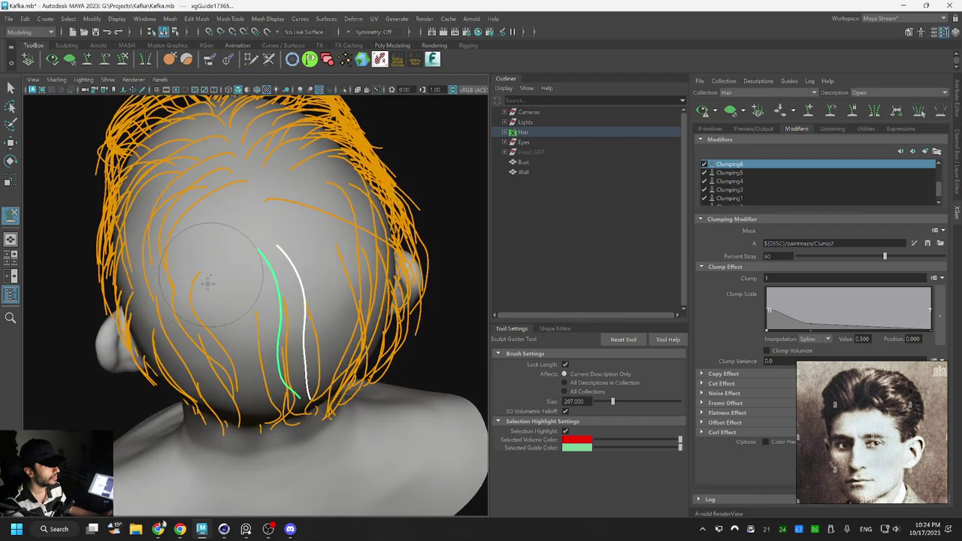
Isolate one of the two crown guides and sculpt its upper part outward, away from its neighbour
{"action": "key", "text": "alt+b"}
{"action": "key", "text": "q"}
{"action": "key", "text": "y"}
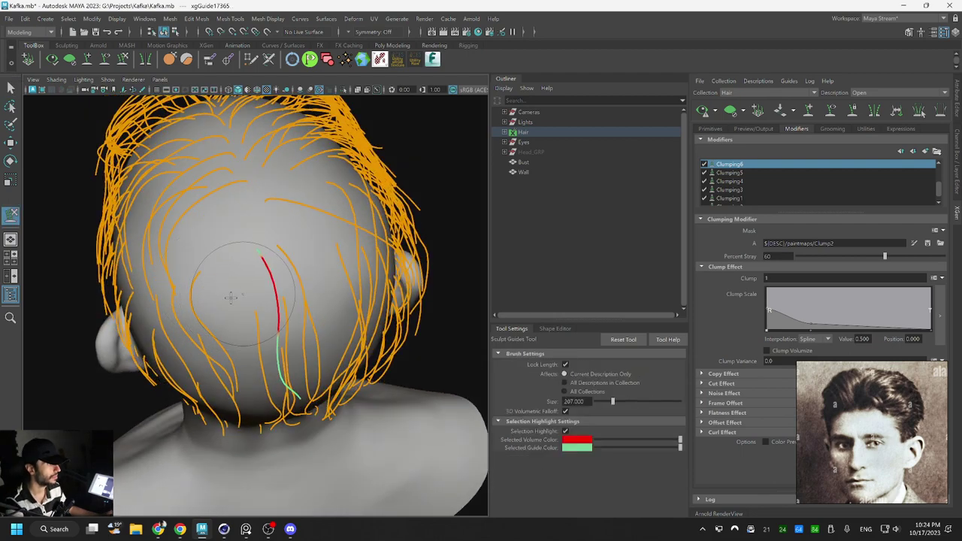
{"action": "left_click_drag", "start_coordinate": [263, 294], "coordinate": [231, 311]}
{"action": "mouse_move", "coordinate": [304, 398]}
{"action": "left_mouse_down", "text": "alt"}
{"action": "mouse_move", "coordinate": [333, 351]}
{"action": "mouse_move", "coordinate": [308, 380]}
{"action": "left_mouse_up", "text": "alt"}
Select both crown guides again and shorten them slightly with the Scale tool
{"action": "key", "text": "q"}
{"action": "left_click", "coordinate": [290, 280]}
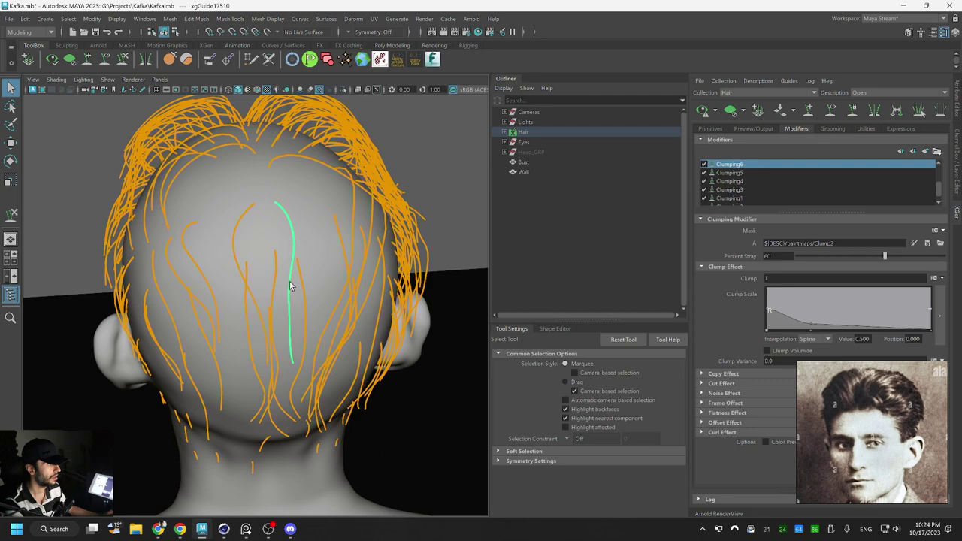
{"action": "left_click", "coordinate": [246, 211]}
{"action": "key", "text": "r"}
{"action": "left_click_drag", "start_coordinate": [254, 203], "coordinate": [259, 204]}
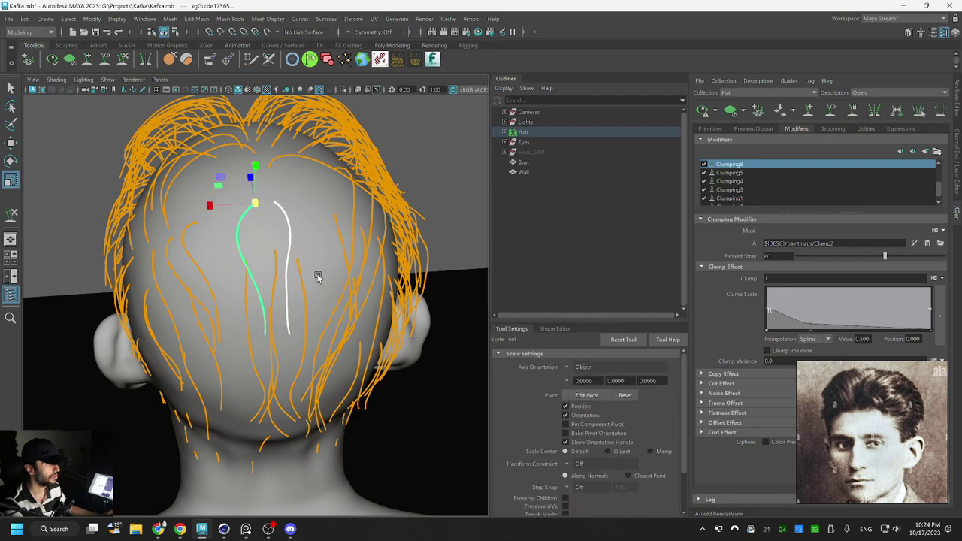
Select the two long guides just below the crown pair on the back and shorten them together with the Scale tool
{"action": "mouse_move", "coordinate": [318, 274]}
{"action": "left_mouse_down", "text": "alt"}
{"action": "mouse_move", "coordinate": [329, 250]}
{"action": "mouse_move", "coordinate": [324, 259]}
{"action": "left_mouse_up", "text": "alt"}
{"action": "key", "text": "q"}
{"action": "left_click", "coordinate": [256, 282]}
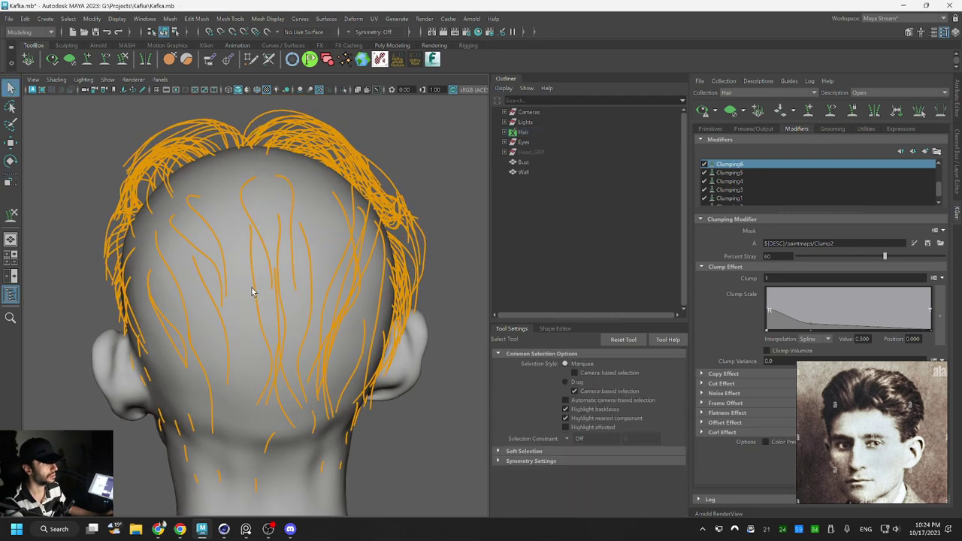
{"action": "left_click", "coordinate": [272, 300]}
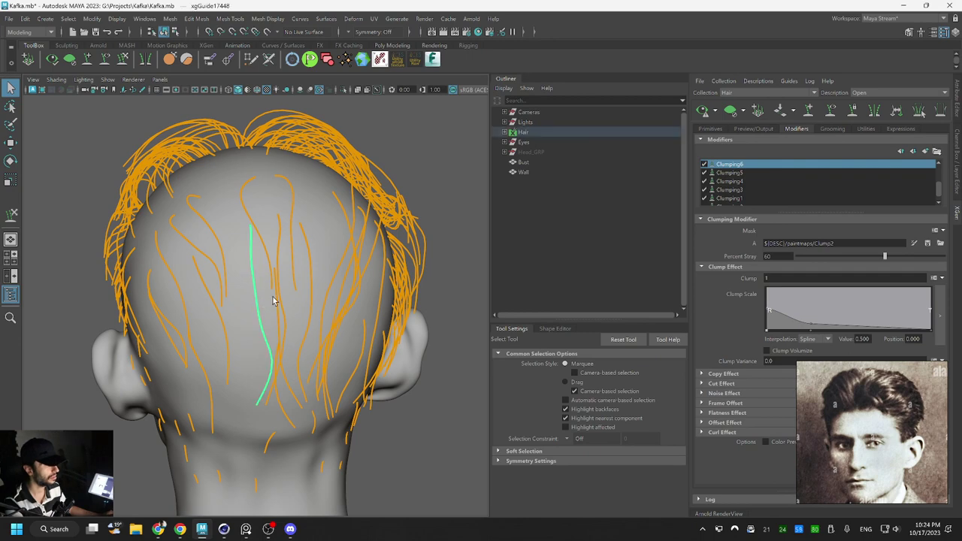
{"action": "left_click", "coordinate": [281, 300]}
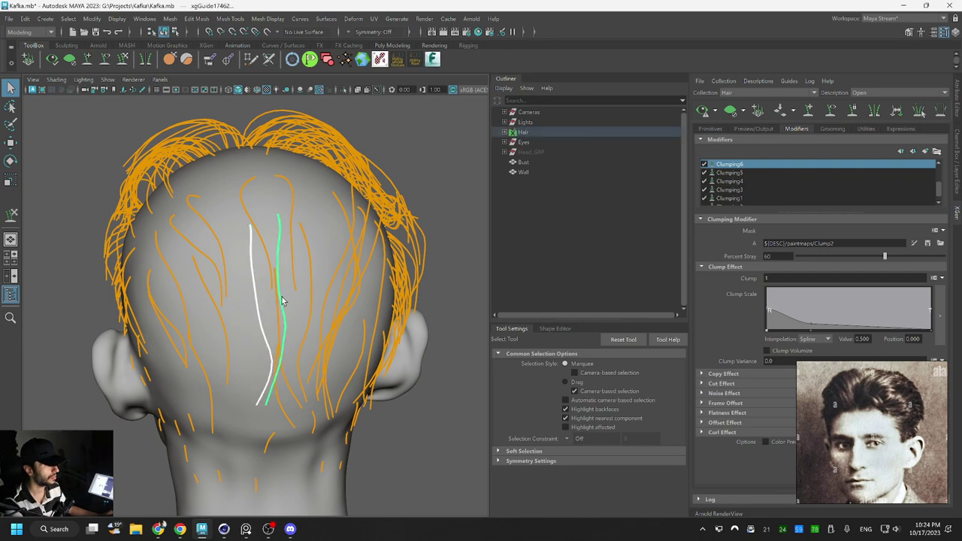
{"action": "left_click_drag", "start_coordinate": [304, 276], "coordinate": [318, 280], "text": "alt"}
{"action": "key", "text": "r"}
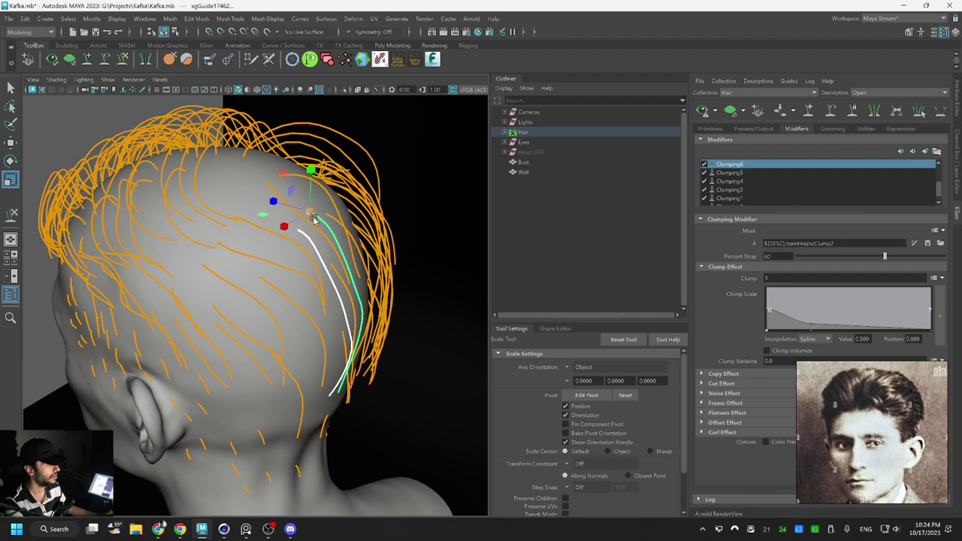
{"action": "left_click_drag", "start_coordinate": [312, 217], "coordinate": [289, 228]}
{"action": "left_click_drag", "start_coordinate": [354, 261], "coordinate": [377, 268], "text": "alt"}
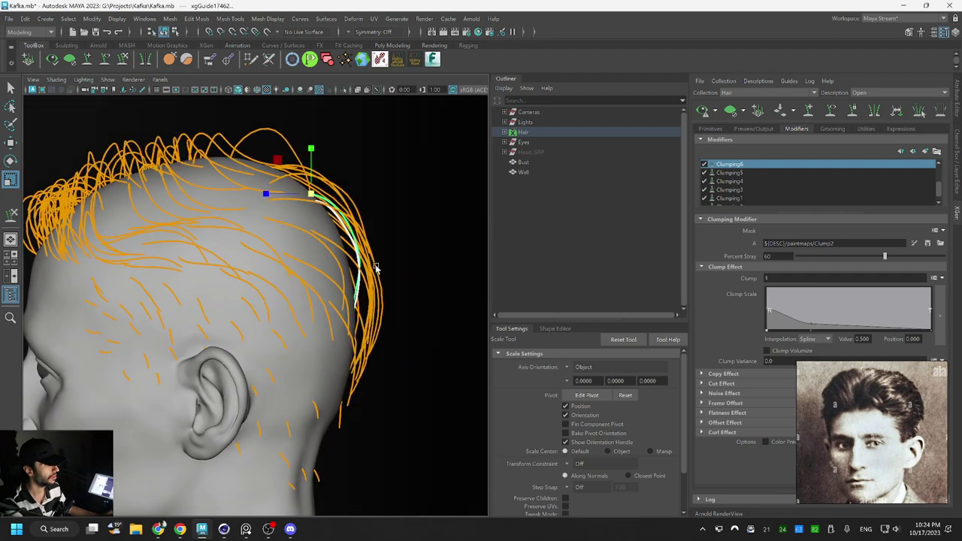
Sculpt and rescale the two selected guides on the back so they follow the scalp, working from the side and back
{"action": "key", "text": "y"}
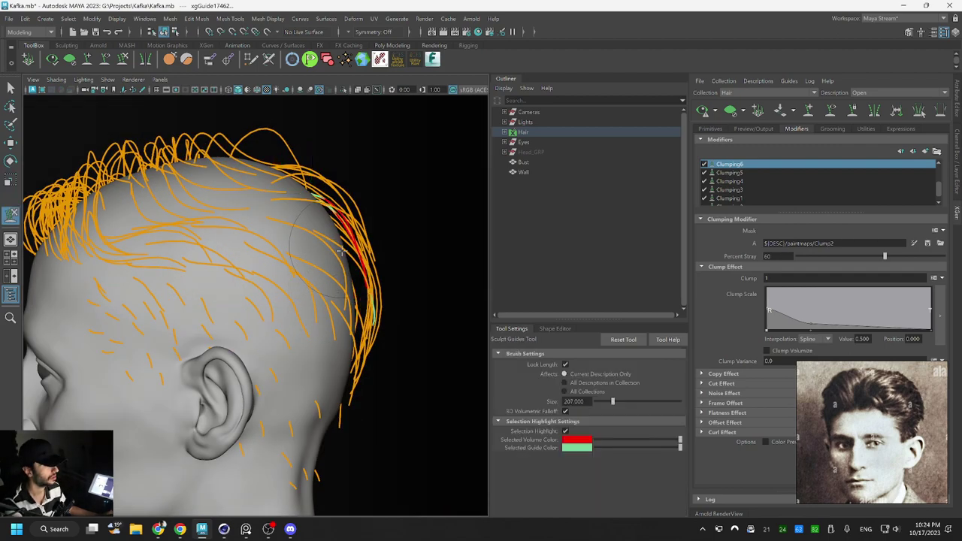
{"action": "left_click_drag", "start_coordinate": [342, 252], "coordinate": [282, 293], "text": "alt"}
{"action": "key", "text": "r"}
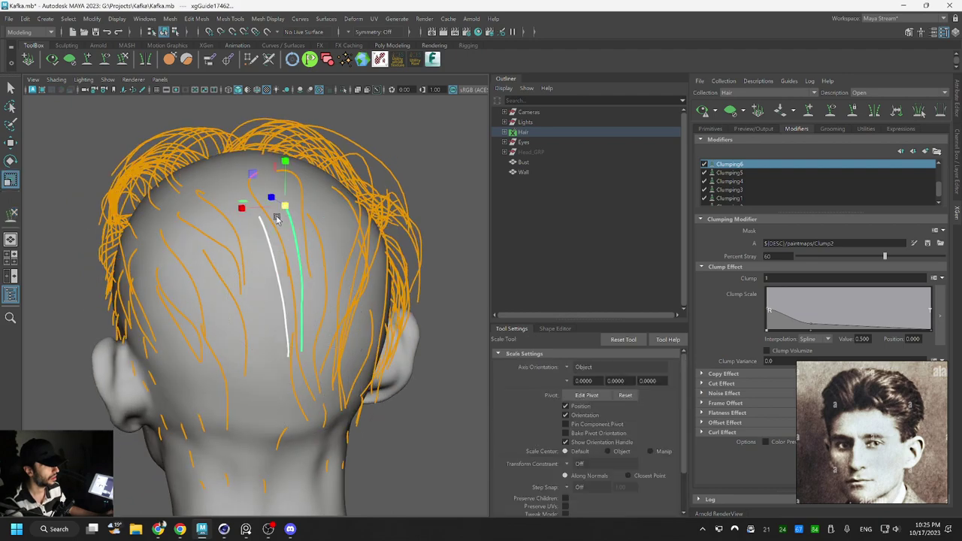
{"action": "key", "text": "y"}
{"action": "mouse_move", "coordinate": [326, 258]}
{"action": "left_mouse_down", "text": "alt"}
{"action": "mouse_move", "coordinate": [353, 338]}
{"action": "mouse_move", "coordinate": [311, 348]}
{"action": "mouse_move", "coordinate": [285, 241]}
{"action": "left_mouse_up", "text": "alt"}
Shorten the long guide at the middle of the back and one on the left of the back individually with the Scale tool
{"action": "key", "text": "q"}
{"action": "left_click", "coordinate": [306, 355]}
{"action": "left_click", "coordinate": [303, 356]}
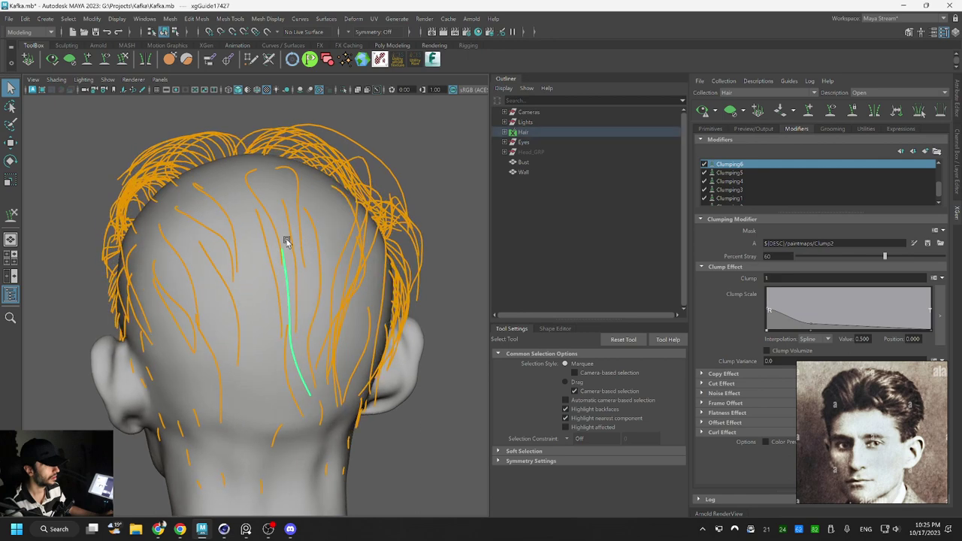
{"action": "key", "text": "r"}
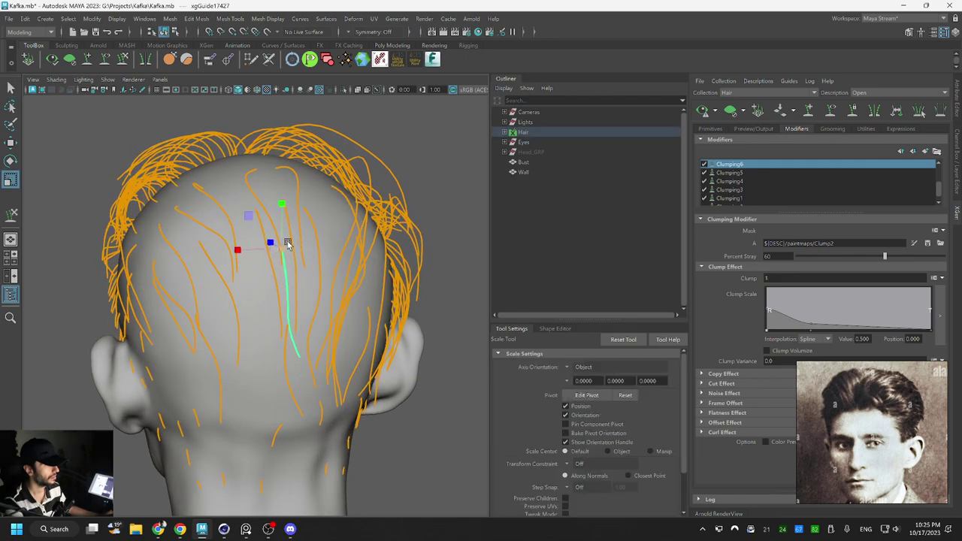
{"action": "key", "text": "q"}
{"action": "key", "text": "r"}
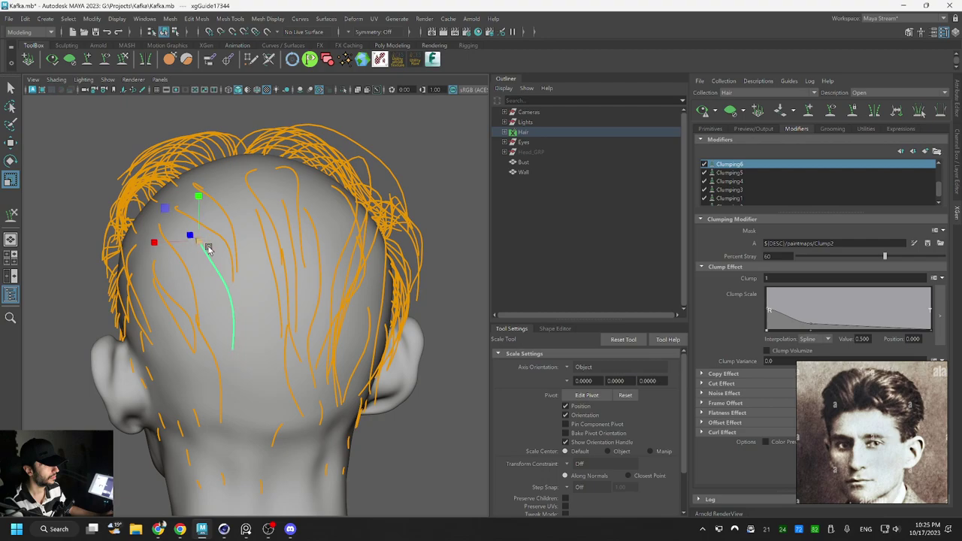
{"action": "key", "text": "q"}
Switch the viewport to a dark background and shorten the guides above and behind the ear one by one with the Scale tool
{"action": "key", "text": "alt+b"}
{"action": "left_click_drag", "start_coordinate": [279, 214], "coordinate": [313, 296], "text": "alt"}
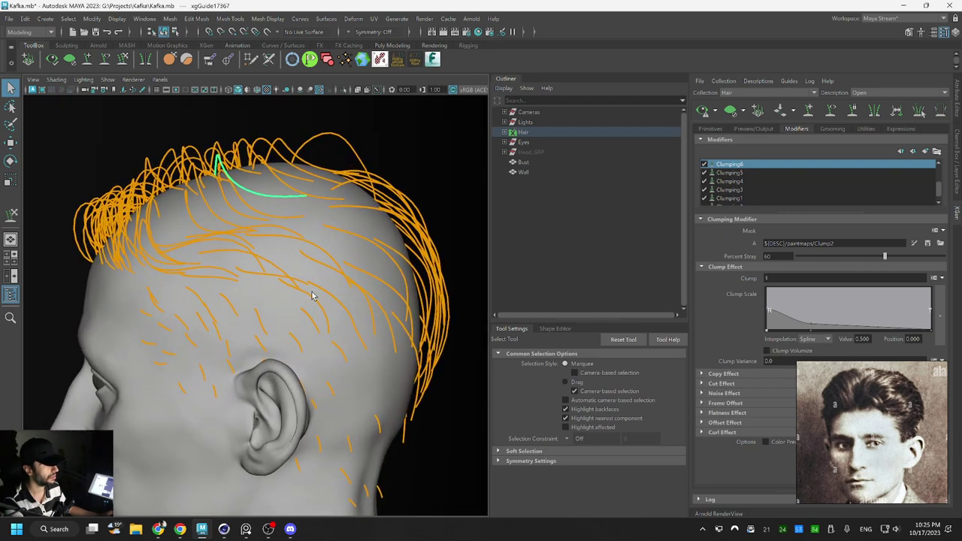
{"action": "left_click", "coordinate": [350, 312]}
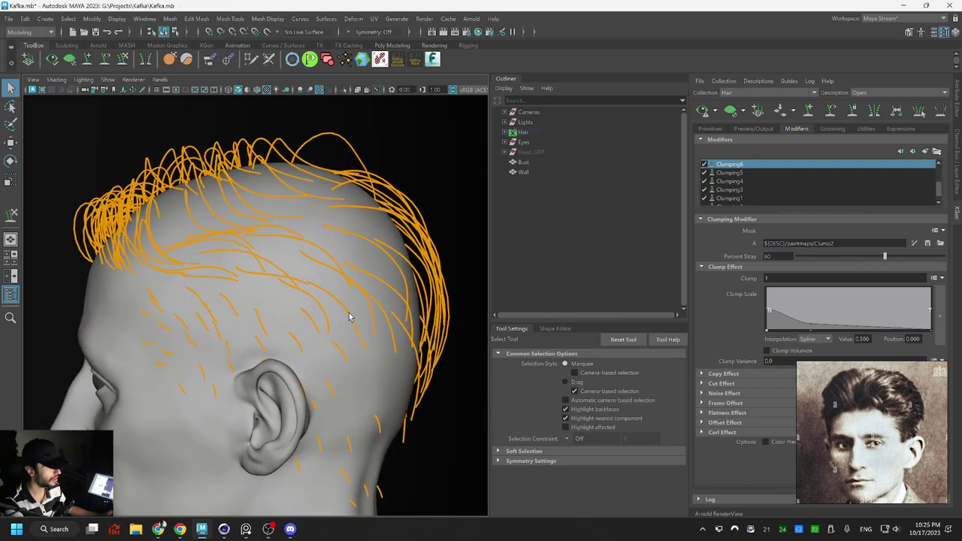
{"action": "left_click", "coordinate": [338, 289]}
{"action": "key", "text": "r"}
{"action": "key", "text": "q"}
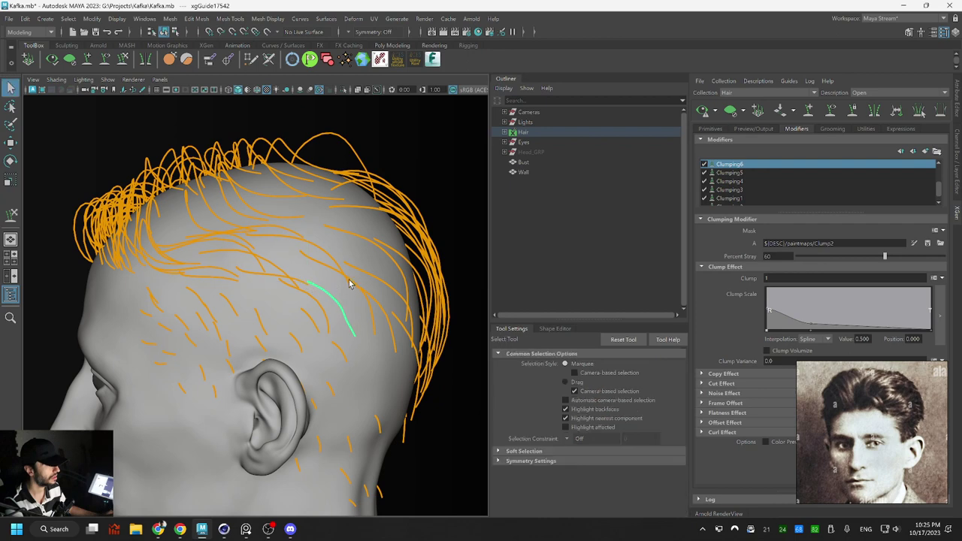
{"action": "key", "text": "r"}
{"action": "key", "text": "q"}
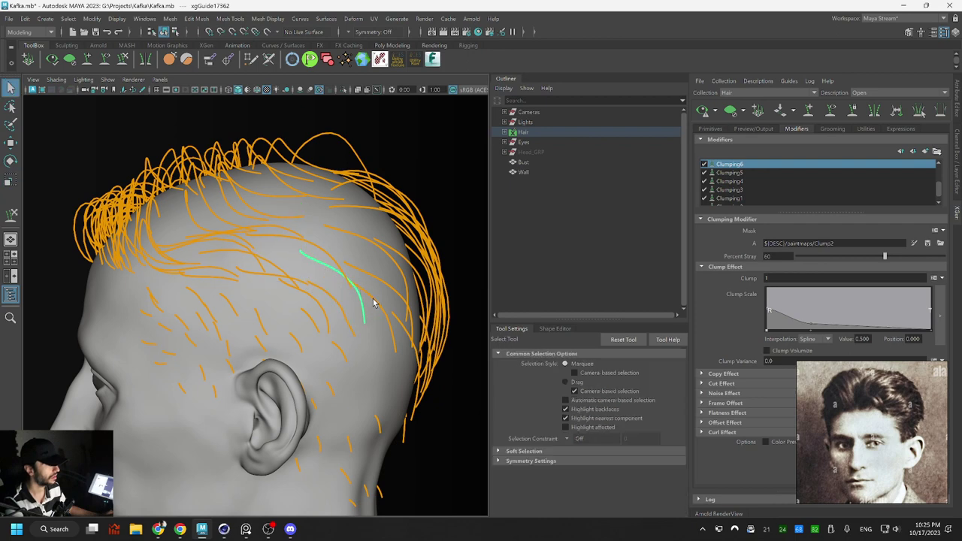
{"action": "left_click", "coordinate": [370, 302]}
{"action": "key", "text": "r"}
{"action": "key", "text": "q"}
Deselect the guides, save the scene and update the XGen hair preview for the whole head
{"action": "left_click", "coordinate": [431, 239]}
{"action": "right_click_drag", "start_coordinate": [432, 238], "coordinate": [333, 235], "text": "alt"}
{"action": "key", "text": "ctrl+s"}
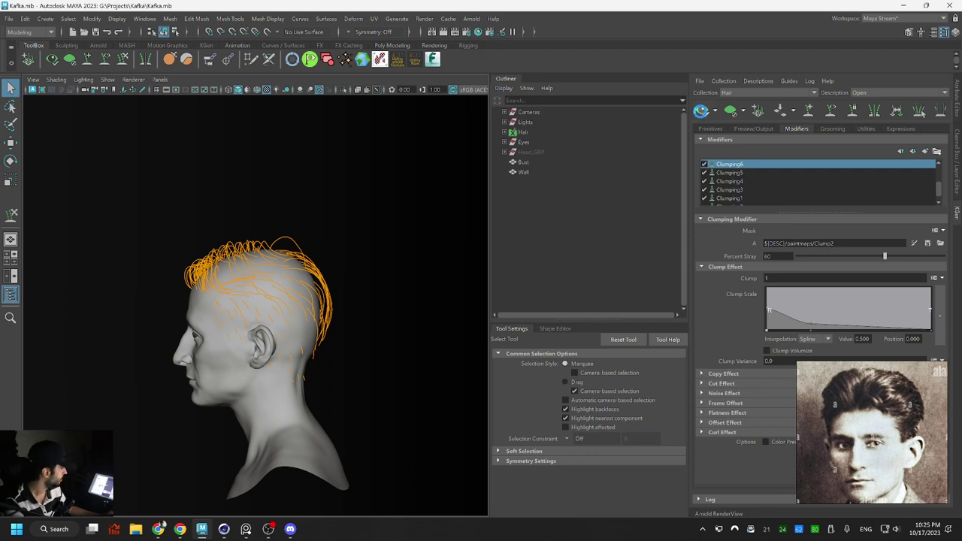
{"action": "left_click", "coordinate": [701, 112]}
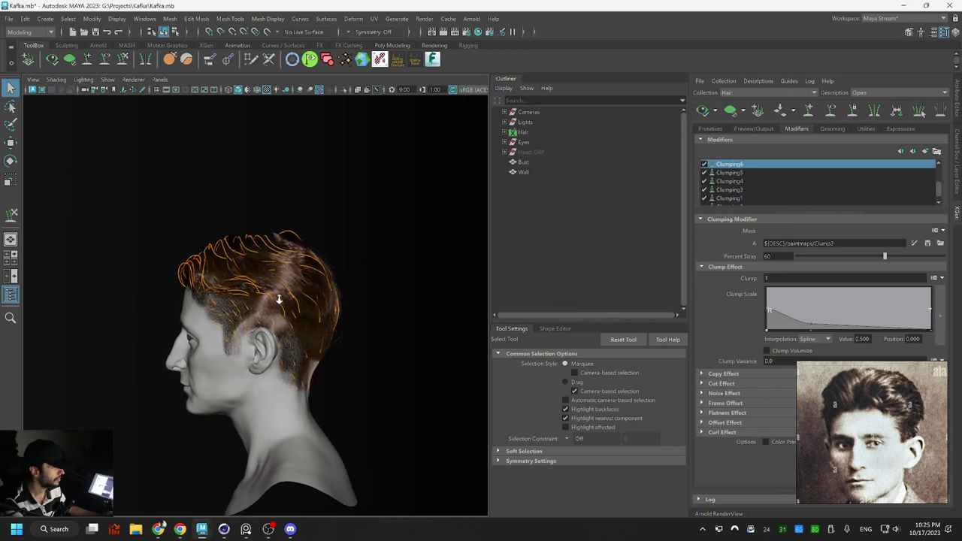
Examine the generated hair around the front hairline, temple and side of the head against the reference portrait
{"action": "scroll", "coordinate": [338, 281], "scroll_direction": "up", "scroll_amount": 8}
{"action": "scroll", "coordinate": [381, 290], "scroll_direction": "down", "scroll_amount": 8}
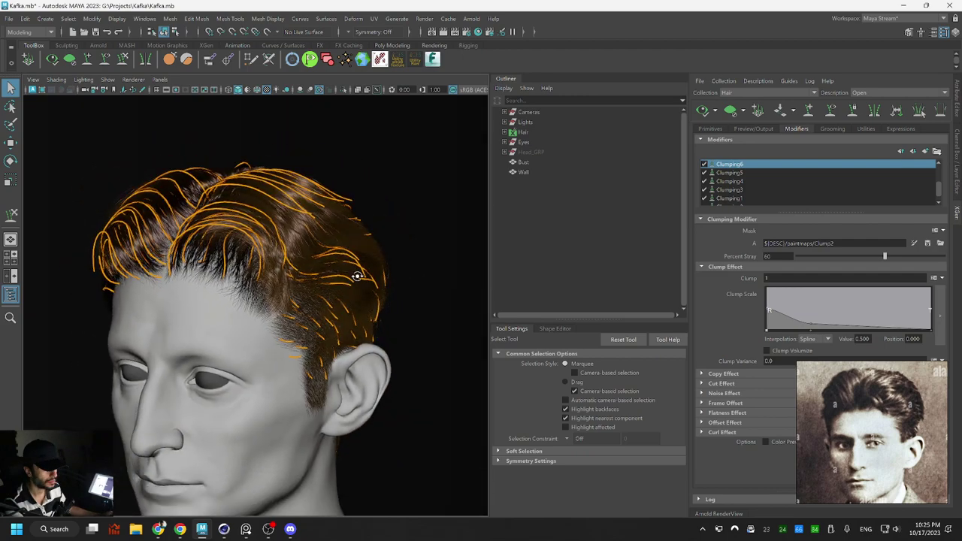
{"action": "left_click_drag", "start_coordinate": [383, 284], "coordinate": [345, 258], "text": "alt"}
{"action": "right_click_drag", "start_coordinate": [344, 259], "coordinate": [252, 289], "text": "alt"}
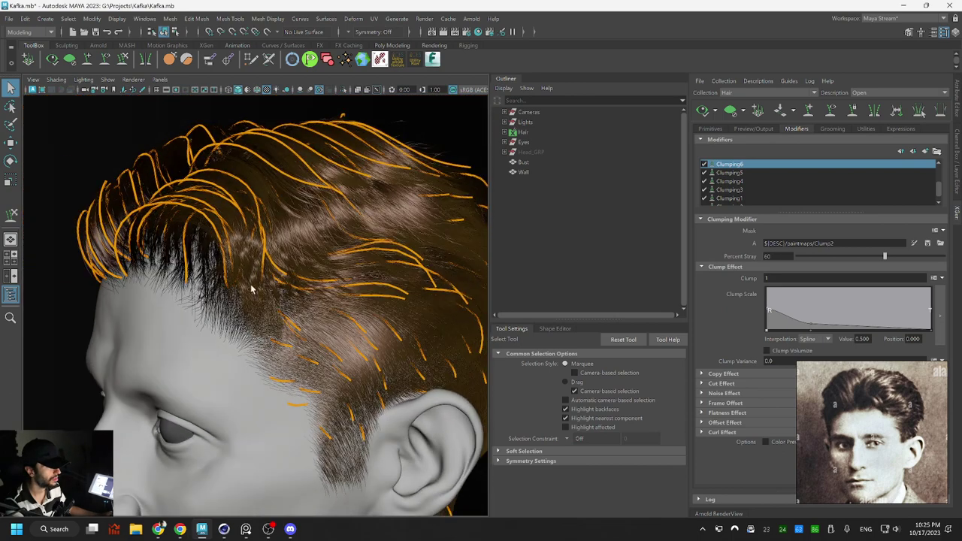
{"action": "right_click_drag", "start_coordinate": [324, 321], "coordinate": [309, 311], "text": "alt"}
{"action": "mouse_move", "coordinate": [310, 311]}
{"action": "left_mouse_down", "text": "alt"}
{"action": "mouse_move", "coordinate": [293, 300]}
{"action": "mouse_move", "coordinate": [395, 301]}
{"action": "mouse_move", "coordinate": [314, 306]}
{"action": "left_mouse_up", "text": "alt"}
{"action": "right_click_drag", "start_coordinate": [314, 306], "coordinate": [398, 288], "text": "alt"}
{"action": "left_click_drag", "start_coordinate": [397, 288], "coordinate": [382, 284], "text": "alt"}
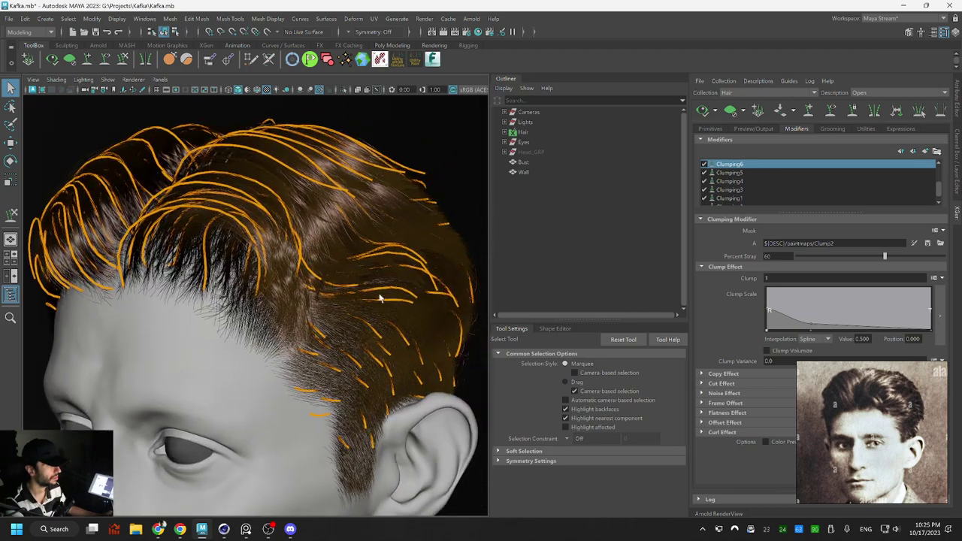
{"action": "right_click_drag", "start_coordinate": [381, 283], "coordinate": [333, 281], "text": "alt"}
{"action": "left_click_drag", "start_coordinate": [333, 281], "coordinate": [301, 297], "text": "alt"}
{"action": "middle_click_drag", "start_coordinate": [365, 299], "coordinate": [361, 288], "text": "alt"}
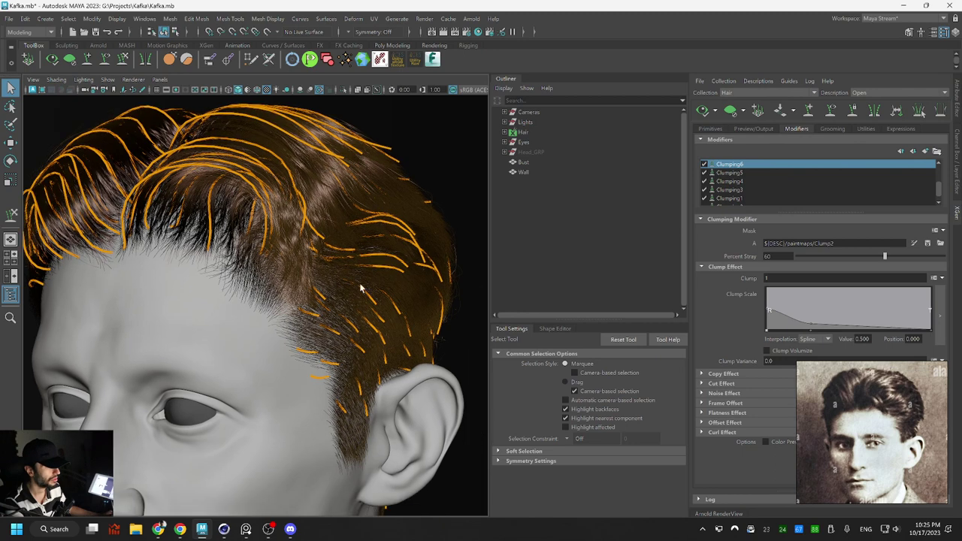
{"action": "right_click_drag", "start_coordinate": [350, 296], "coordinate": [313, 294], "text": "alt"}
{"action": "left_click_drag", "start_coordinate": [329, 288], "coordinate": [318, 289], "text": "alt"}
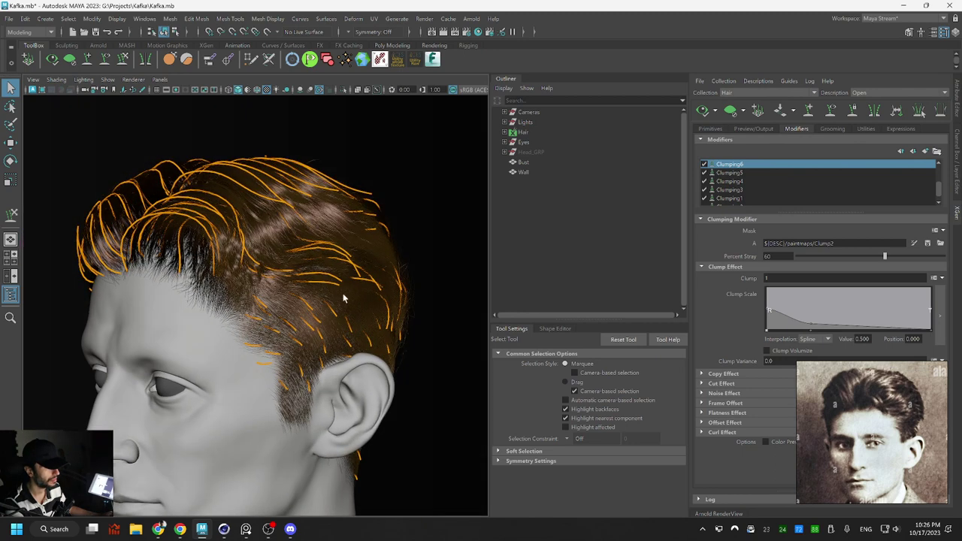
Save the scene and clear the XGen hair preview so only the guides are displayed
{"action": "key", "text": "ctrl+s"}
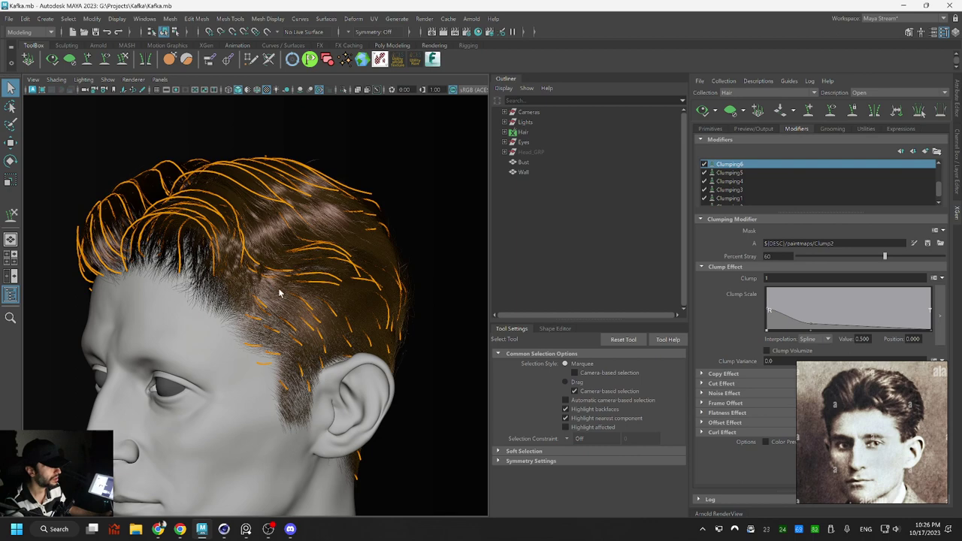
{"action": "mouse_move", "coordinate": [290, 282]}
{"action": "left_mouse_down", "text": "alt"}
{"action": "mouse_move", "coordinate": [309, 271]}
{"action": "mouse_move", "coordinate": [298, 272]}
{"action": "left_mouse_up", "text": "alt"}
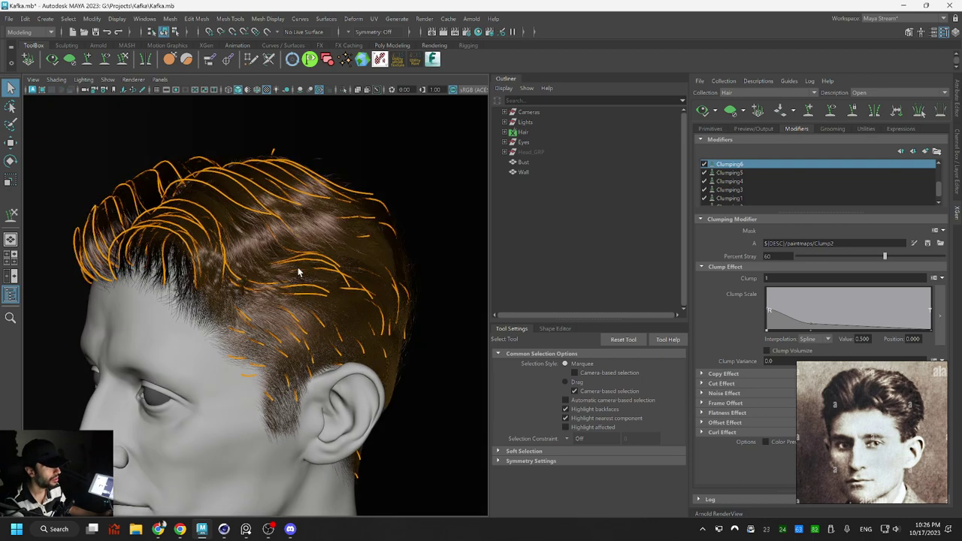
{"action": "left_click", "coordinate": [70, 60]}
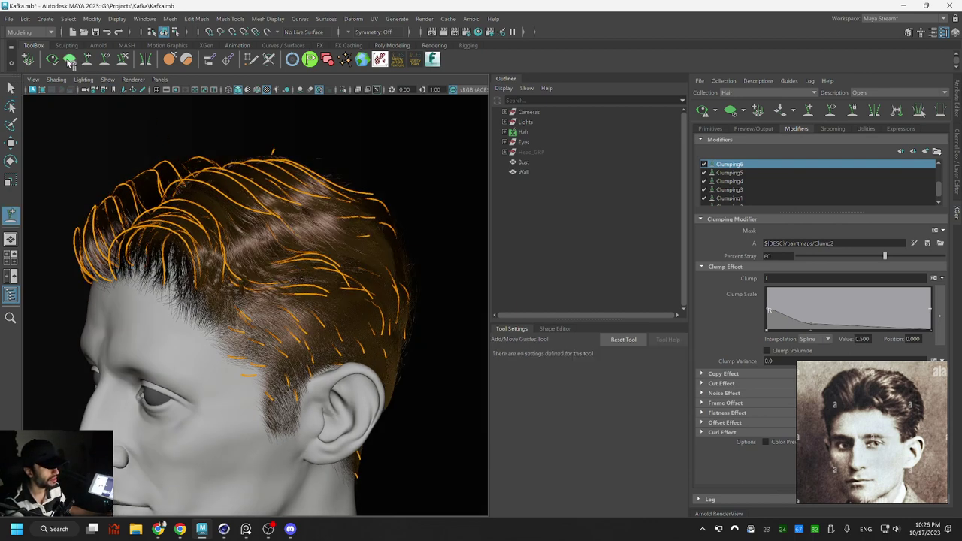
Add a new guide on the bare skin at the temple end of the front hairline
{"action": "right_click_drag", "start_coordinate": [187, 206], "coordinate": [223, 233], "text": "alt"}
{"action": "mouse_move", "coordinate": [223, 232]}
{"action": "left_mouse_down", "text": "alt"}
{"action": "mouse_move", "coordinate": [296, 230]}
{"action": "mouse_move", "coordinate": [221, 241]}
{"action": "left_mouse_up", "text": "alt"}
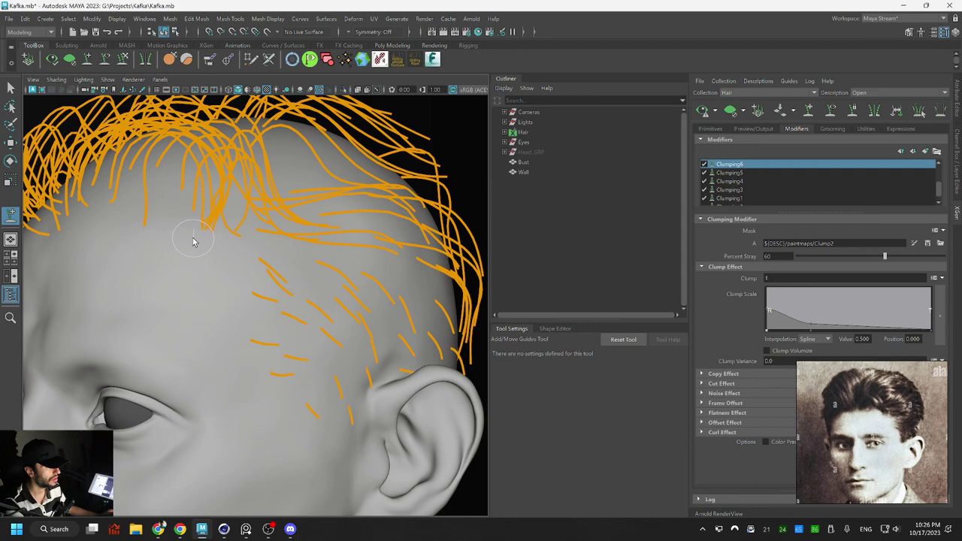
{"action": "left_click", "coordinate": [192, 241]}
{"action": "mouse_move", "coordinate": [278, 204]}
{"action": "left_mouse_down", "text": "alt"}
{"action": "mouse_move", "coordinate": [279, 194]}
{"action": "mouse_move", "coordinate": [382, 265]}
{"action": "mouse_move", "coordinate": [313, 241]}
{"action": "left_mouse_up", "text": "alt"}
{"action": "scroll", "coordinate": [313, 241], "scroll_direction": "up", "scroll_amount": 5}
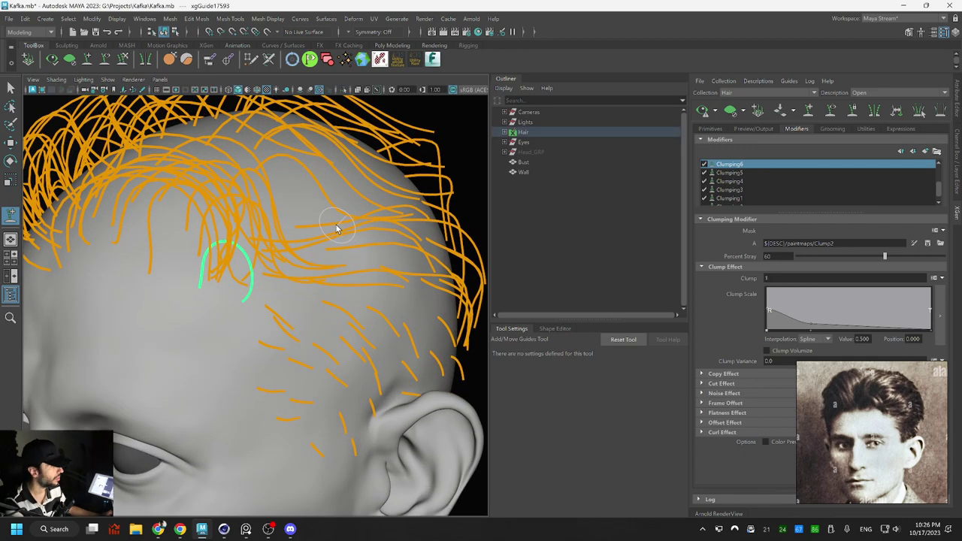
Enlarge the reference portrait and study the front hairline around the forehead and temple
{"action": "key", "text": "q"}
{"action": "left_click_drag", "start_coordinate": [333, 251], "coordinate": [305, 253], "text": "alt"}
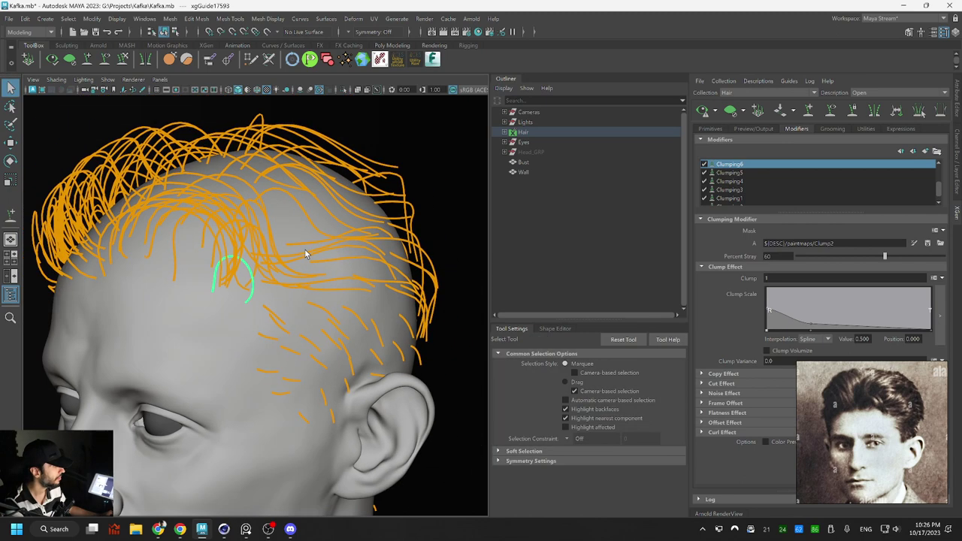
{"action": "scroll", "coordinate": [889, 422], "scroll_direction": "up", "scroll_amount": 4}
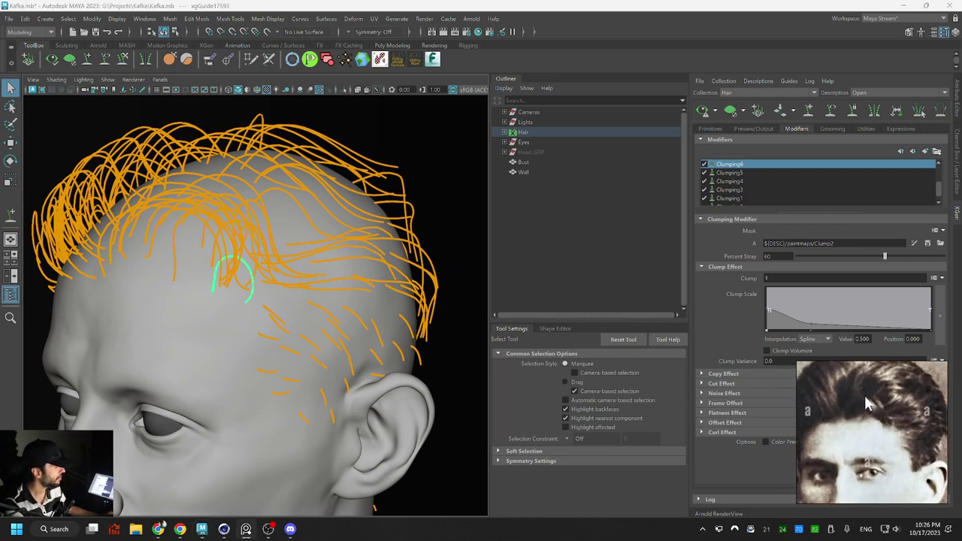
{"action": "scroll", "coordinate": [867, 402], "scroll_direction": "up", "scroll_amount": 2}
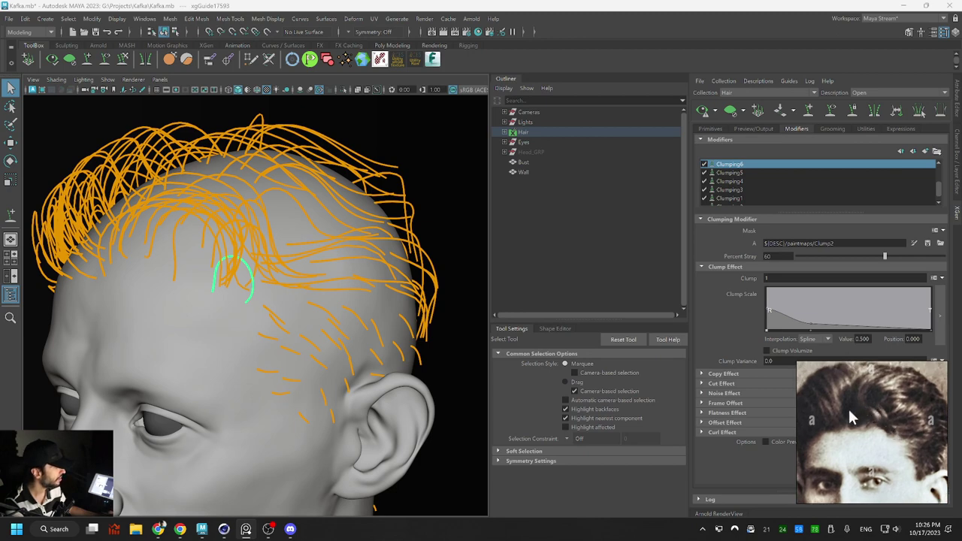
Select the group of front hairline guides together with the new temple guide and sculpt their ends around the temple
{"action": "left_click_drag", "start_coordinate": [240, 244], "coordinate": [254, 288], "text": "alt"}
{"action": "left_click", "coordinate": [224, 342]}
{"action": "left_click_drag", "start_coordinate": [243, 343], "coordinate": [148, 145], "text": "alt"}
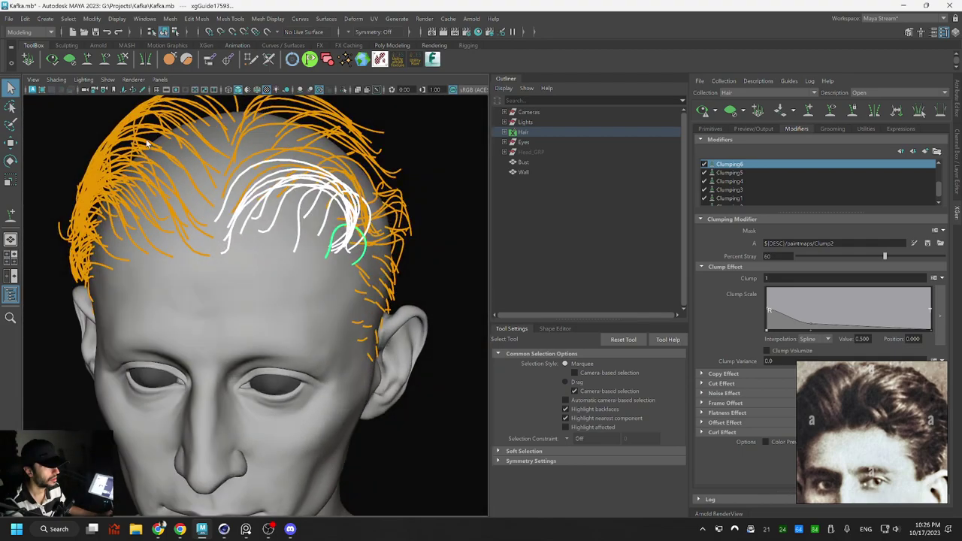
{"action": "left_click", "coordinate": [123, 60]}
{"action": "mouse_move", "coordinate": [286, 166]}
{"action": "left_mouse_down", "text": "alt"}
{"action": "mouse_move", "coordinate": [315, 232]}
{"action": "mouse_move", "coordinate": [295, 277]}
{"action": "left_mouse_up", "text": "alt"}
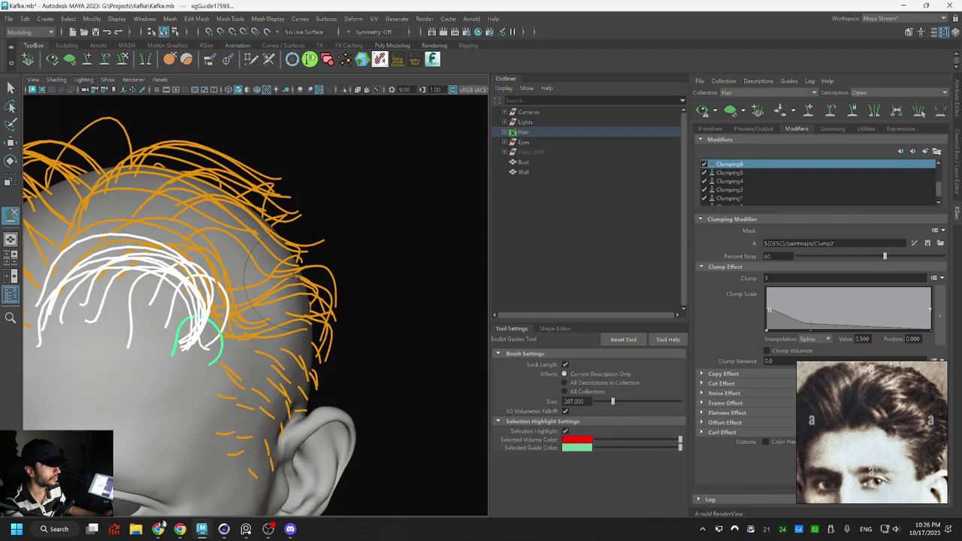
{"action": "left_click_drag", "start_coordinate": [245, 308], "coordinate": [350, 330], "text": "alt"}
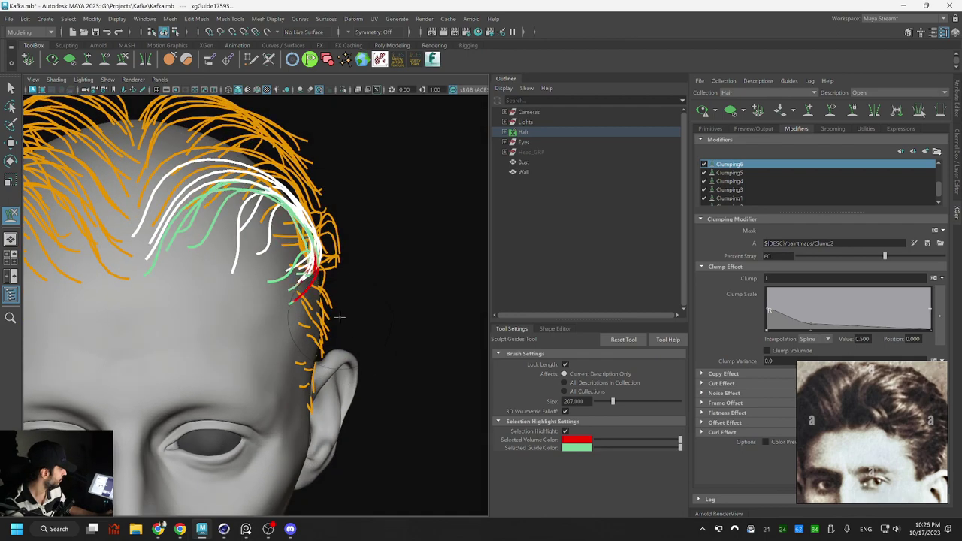
Narrow the selection to a few of the front hairline guides and sculpt them separately from the rest around the temple
{"action": "key", "text": "q"}
{"action": "middle_click_drag", "start_coordinate": [339, 213], "coordinate": [343, 257], "text": "alt"}
{"action": "scroll", "coordinate": [343, 257], "scroll_direction": "up", "scroll_amount": 2}
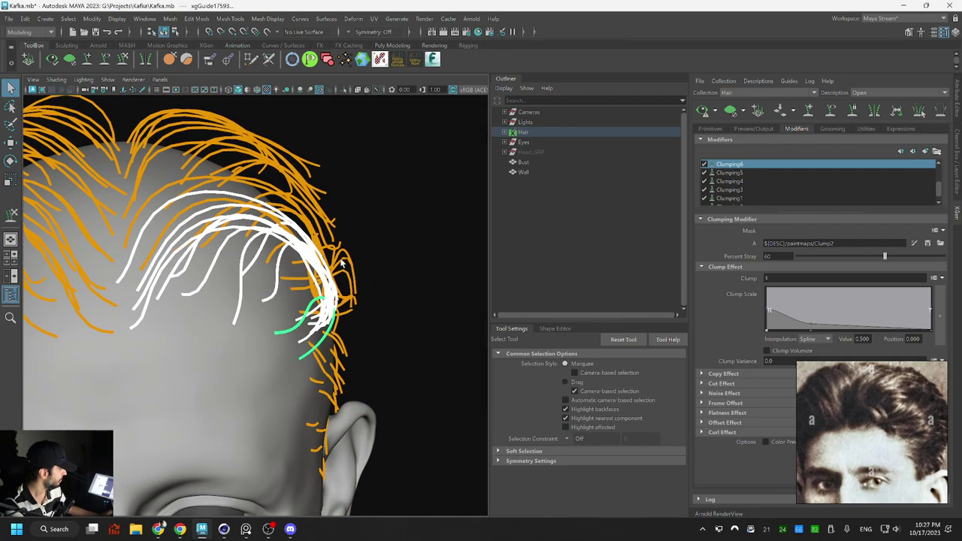
{"action": "mouse_move", "coordinate": [340, 259]}
{"action": "left_mouse_down", "text": "alt"}
{"action": "mouse_move", "coordinate": [304, 260]}
{"action": "mouse_move", "coordinate": [331, 261]}
{"action": "left_mouse_up", "text": "alt"}
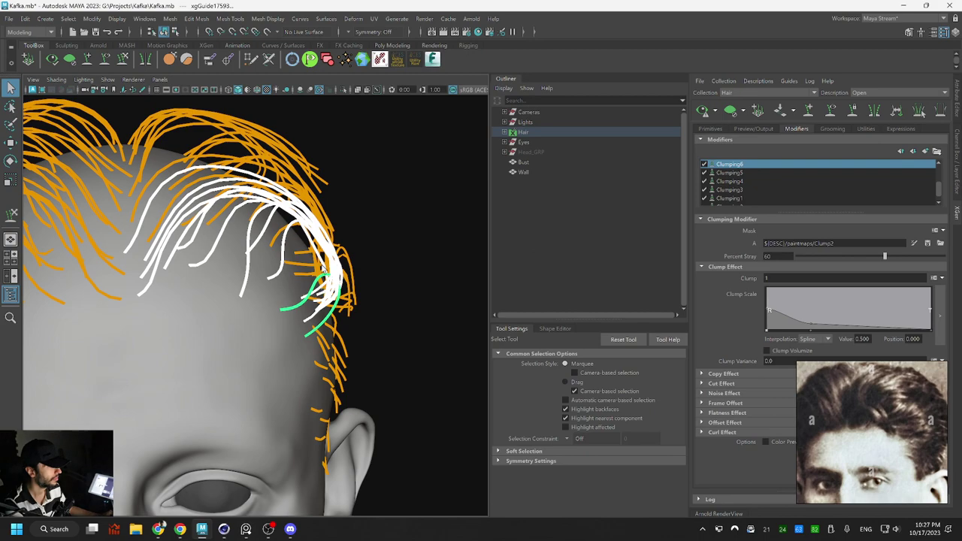
{"action": "key", "text": "y"}
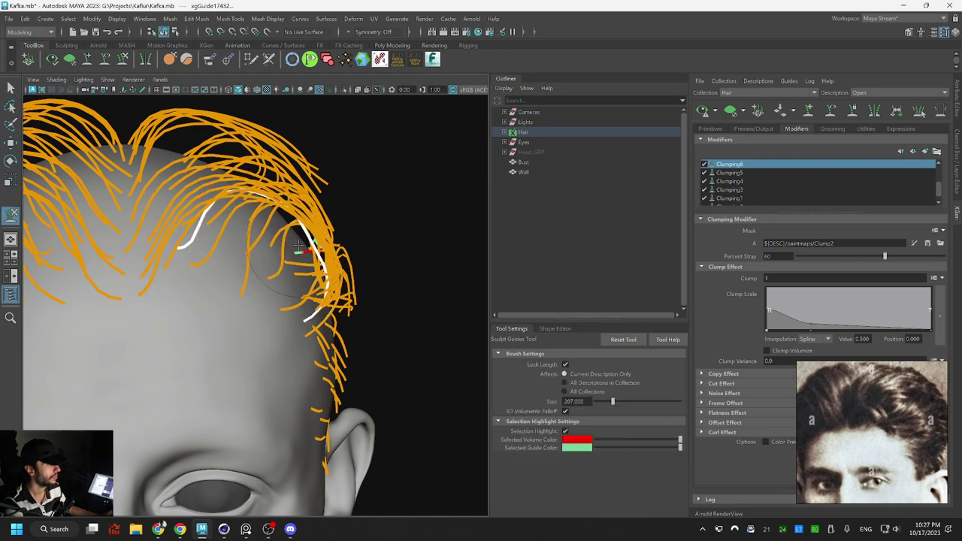
{"action": "mouse_move", "coordinate": [365, 300]}
{"action": "left_mouse_down", "text": "alt"}
{"action": "mouse_move", "coordinate": [333, 307]}
{"action": "mouse_move", "coordinate": [188, 285]}
{"action": "mouse_move", "coordinate": [212, 256]}
{"action": "mouse_move", "coordinate": [286, 262]}
{"action": "left_mouse_up", "text": "alt"}
Select a single long front hairline guide and sculpt its end at the temple from the front and side
{"action": "key", "text": "q"}
{"action": "left_click", "coordinate": [157, 261]}
{"action": "key", "text": "y"}
{"action": "mouse_move", "coordinate": [348, 250]}
{"action": "left_mouse_down", "text": "alt"}
{"action": "mouse_move", "coordinate": [393, 266]}
{"action": "mouse_move", "coordinate": [331, 258]}
{"action": "mouse_move", "coordinate": [308, 201]}
{"action": "mouse_move", "coordinate": [230, 263]}
{"action": "mouse_move", "coordinate": [322, 257]}
{"action": "mouse_move", "coordinate": [297, 297]}
{"action": "left_mouse_up", "text": "alt"}
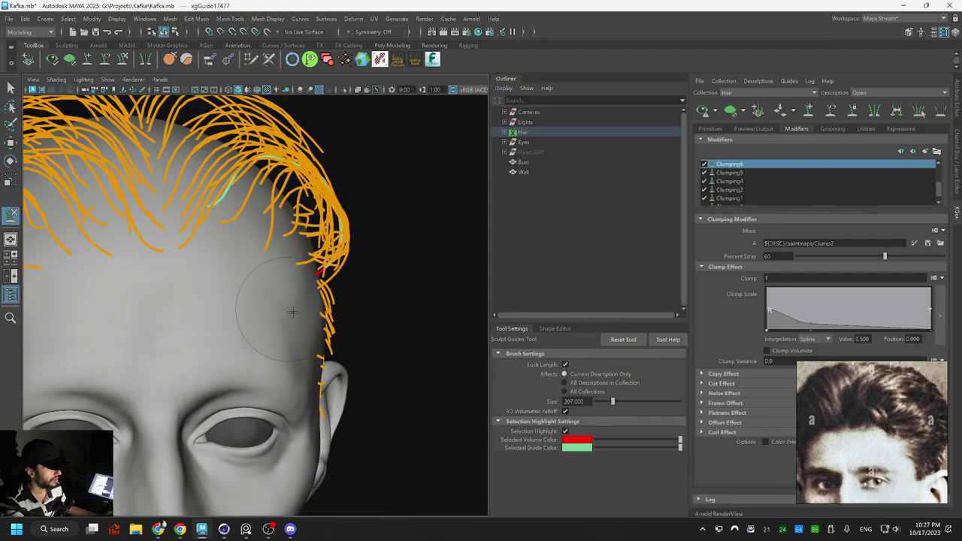
{"action": "key", "text": "q"}
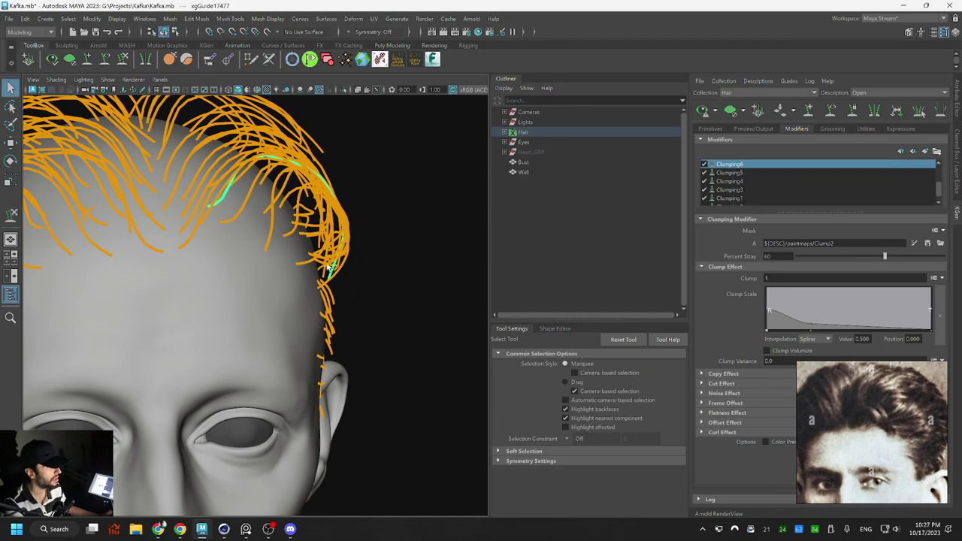
{"action": "mouse_move", "coordinate": [310, 277]}
{"action": "left_mouse_down", "text": "alt"}
{"action": "mouse_move", "coordinate": [229, 275]}
{"action": "mouse_move", "coordinate": [252, 241]}
{"action": "mouse_move", "coordinate": [240, 249]}
{"action": "mouse_move", "coordinate": [275, 251]}
{"action": "mouse_move", "coordinate": [238, 311]}
{"action": "left_mouse_up", "text": "alt"}
{"action": "key", "text": "y"}
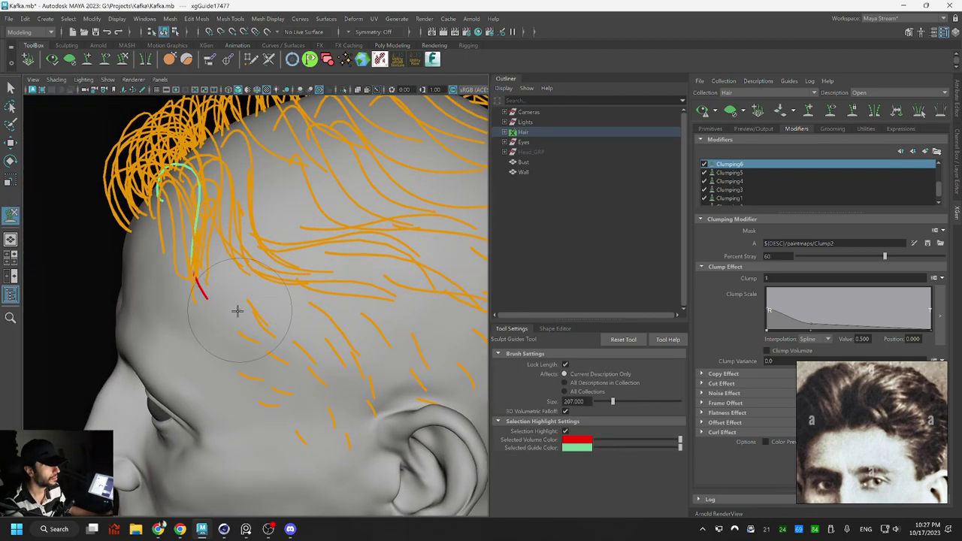
{"action": "mouse_move", "coordinate": [299, 232]}
{"action": "left_mouse_down", "text": "alt"}
{"action": "mouse_move", "coordinate": [267, 280]}
{"action": "mouse_move", "coordinate": [212, 286]}
{"action": "mouse_move", "coordinate": [243, 328]}
{"action": "left_mouse_up", "text": "alt"}
Select a neighbouring front hairline guide and sculpt its end toward the temple from the side
{"action": "key", "text": "q"}
{"action": "left_click", "coordinate": [215, 284]}
{"action": "key", "text": "y"}
{"action": "scroll", "coordinate": [293, 264], "scroll_direction": "down", "scroll_amount": 3}
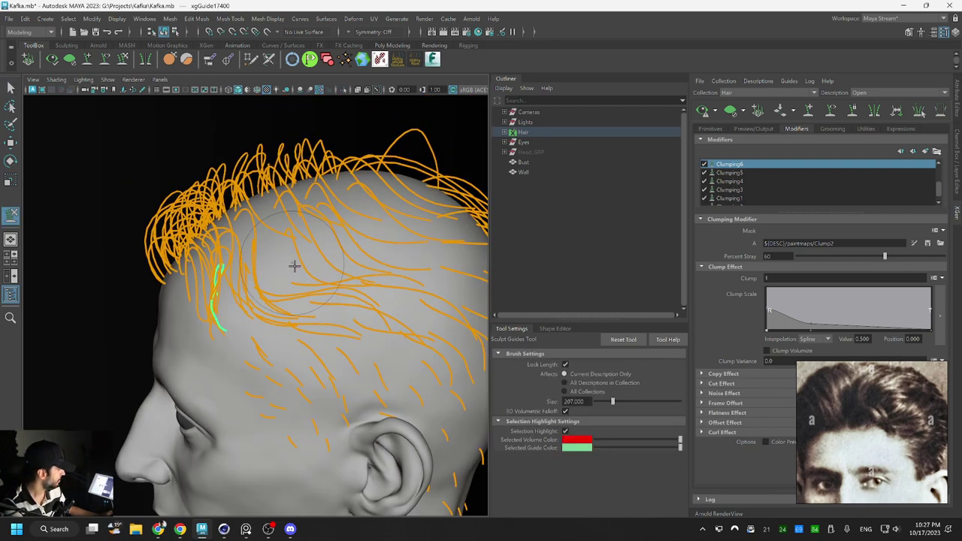
{"action": "left_click_drag", "start_coordinate": [295, 266], "coordinate": [344, 245], "text": "alt"}
{"action": "scroll", "coordinate": [375, 278], "scroll_direction": "up", "scroll_amount": 3}
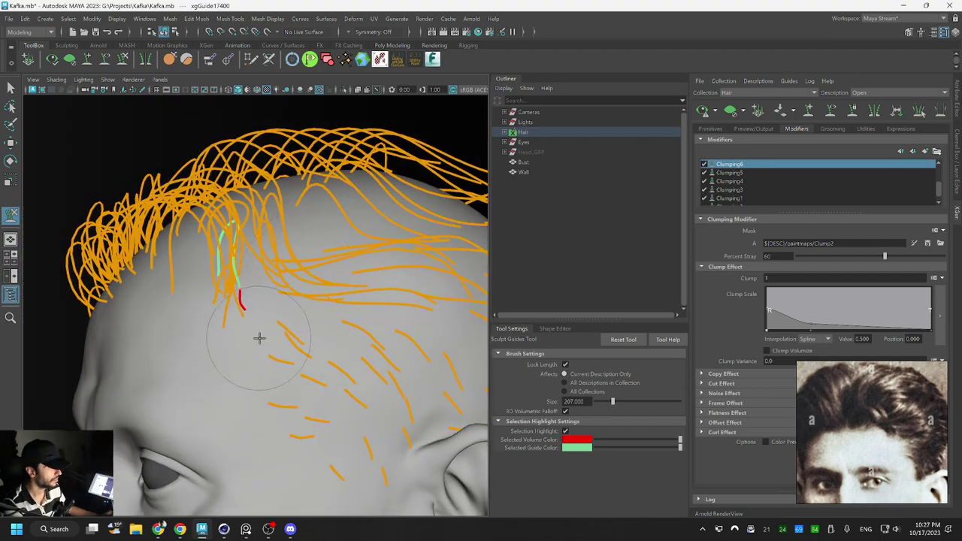
{"action": "left_click_drag", "start_coordinate": [258, 338], "coordinate": [481, 280], "text": "alt"}
Rebuild the selected hairline guide's CVs using the offered CV count
{"action": "key", "text": "q"}
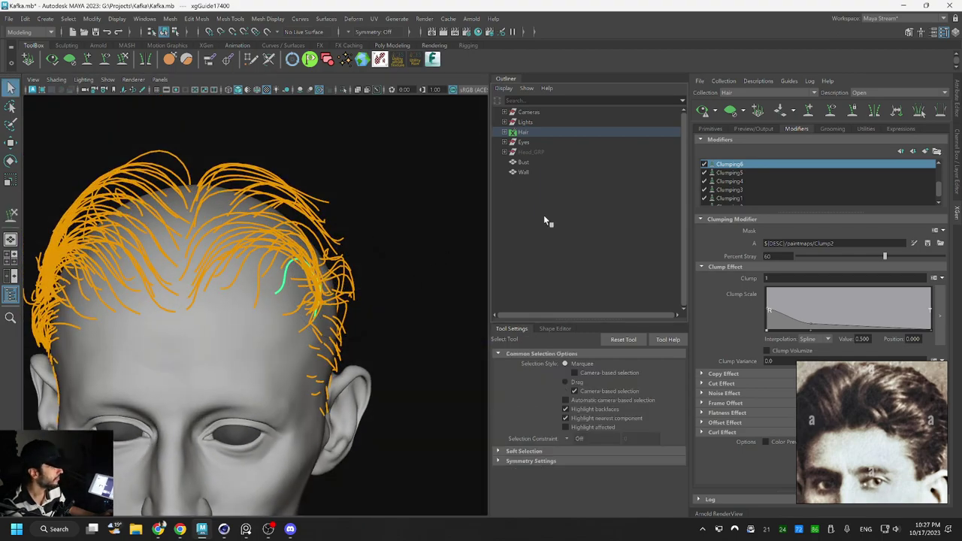
{"action": "left_click", "coordinate": [709, 129]}
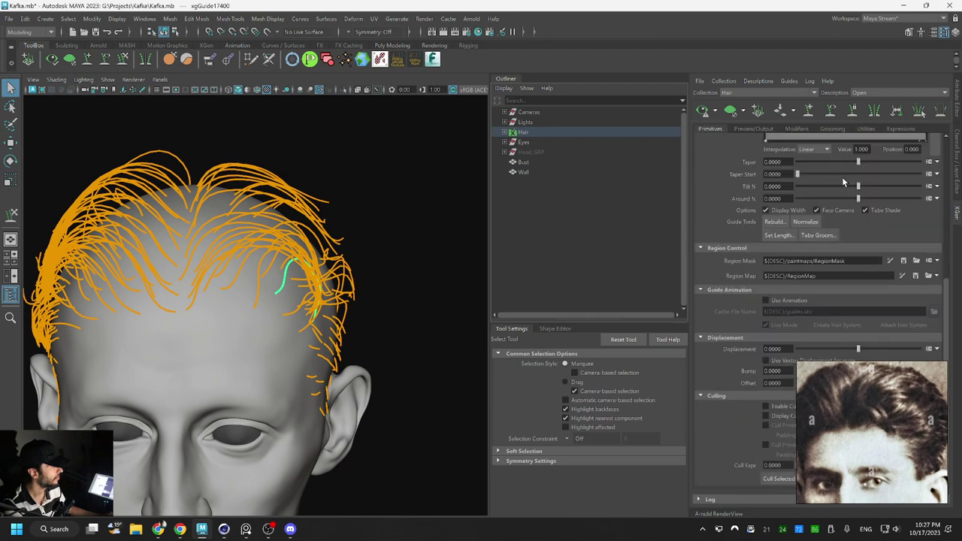
{"action": "left_click", "coordinate": [774, 222]}
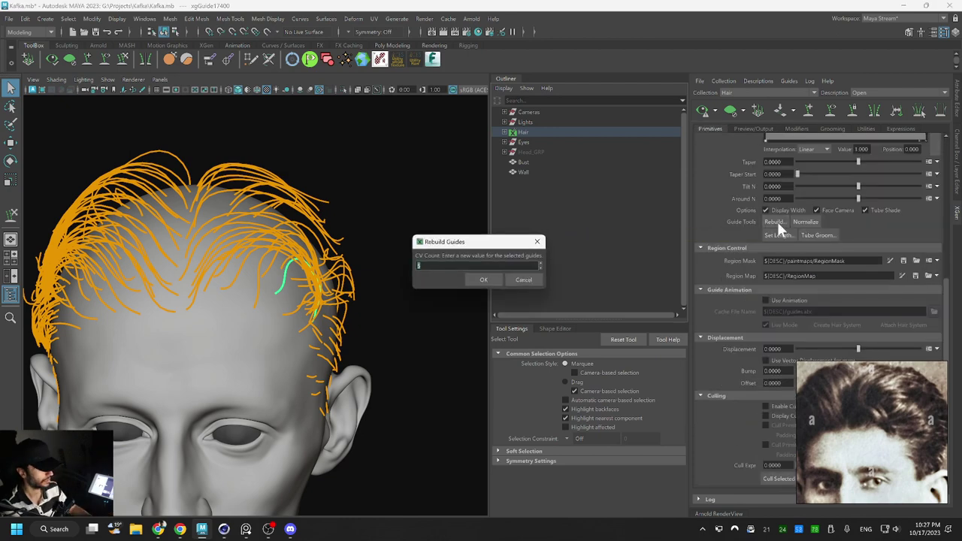
{"action": "key", "text": "Return"}
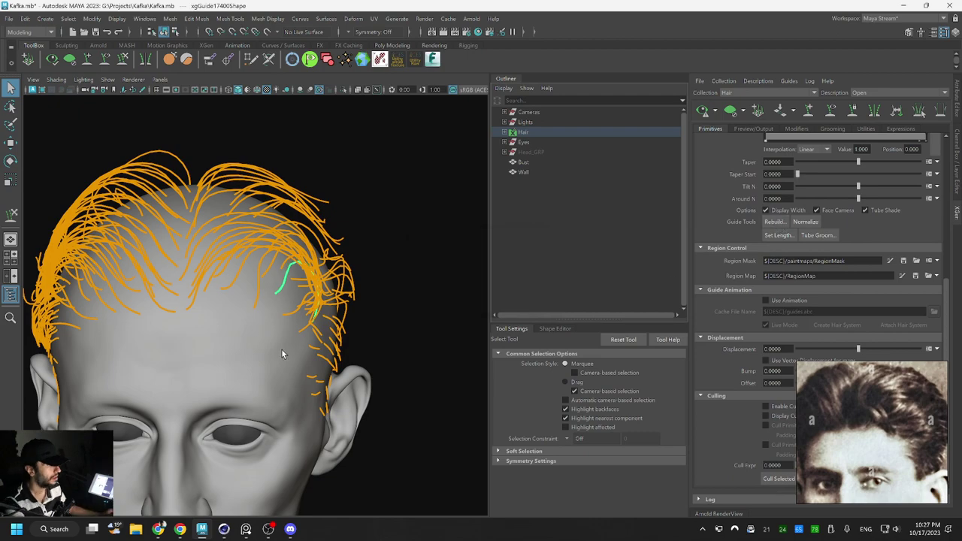
Sculpt the end of the rebuilt hairline guide backward so it sweeps over the temple
{"action": "right_click_drag", "start_coordinate": [338, 266], "coordinate": [383, 280], "text": "alt"}
{"action": "left_click_drag", "start_coordinate": [383, 280], "coordinate": [312, 301], "text": "alt"}
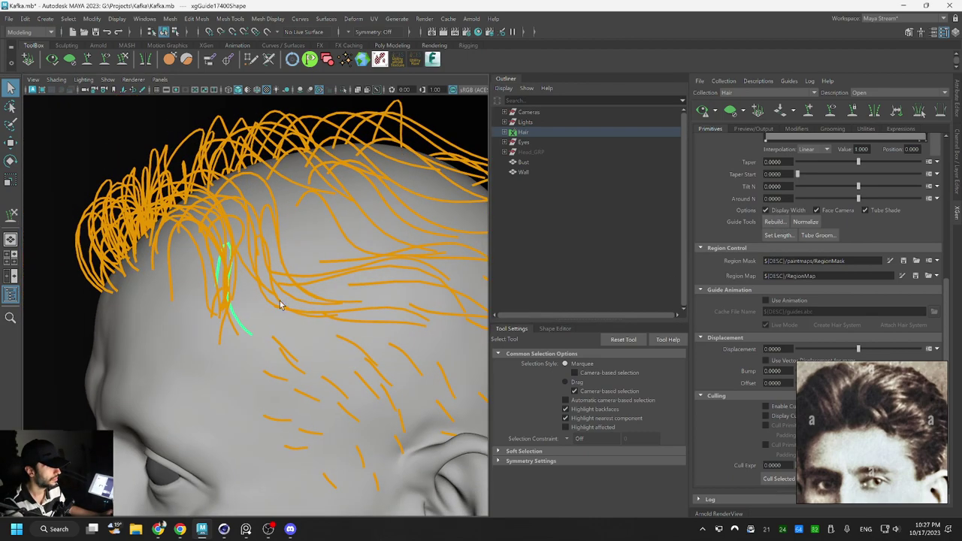
{"action": "left_click", "coordinate": [122, 62]}
{"action": "left_click_drag", "start_coordinate": [327, 325], "coordinate": [326, 249], "text": "alt"}
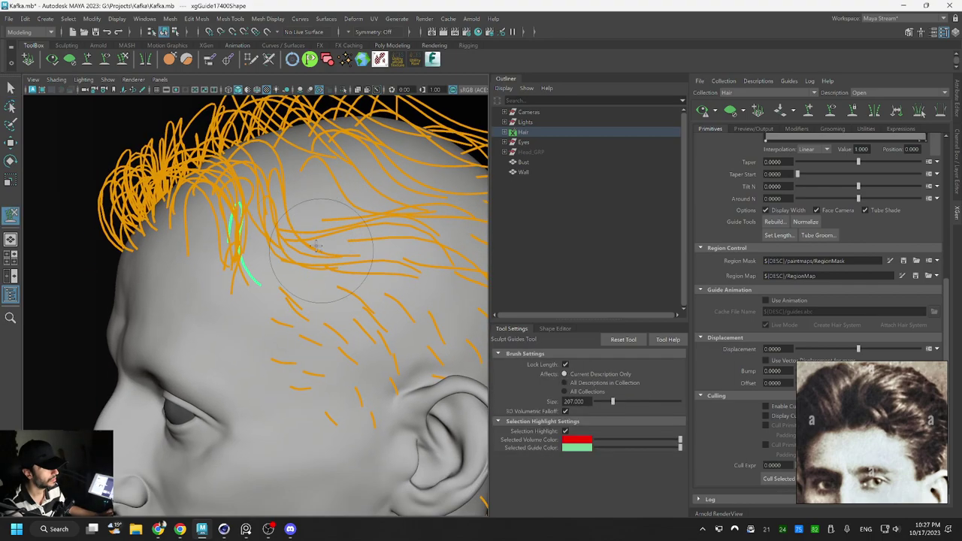
{"action": "right_click_drag", "start_coordinate": [290, 234], "coordinate": [315, 245], "text": "alt"}
{"action": "mouse_move", "coordinate": [275, 253]}
{"action": "left_mouse_down", "text": "alt"}
{"action": "mouse_move", "coordinate": [361, 281]}
{"action": "mouse_move", "coordinate": [397, 281]}
{"action": "mouse_move", "coordinate": [332, 281]}
{"action": "left_mouse_up", "text": "alt"}
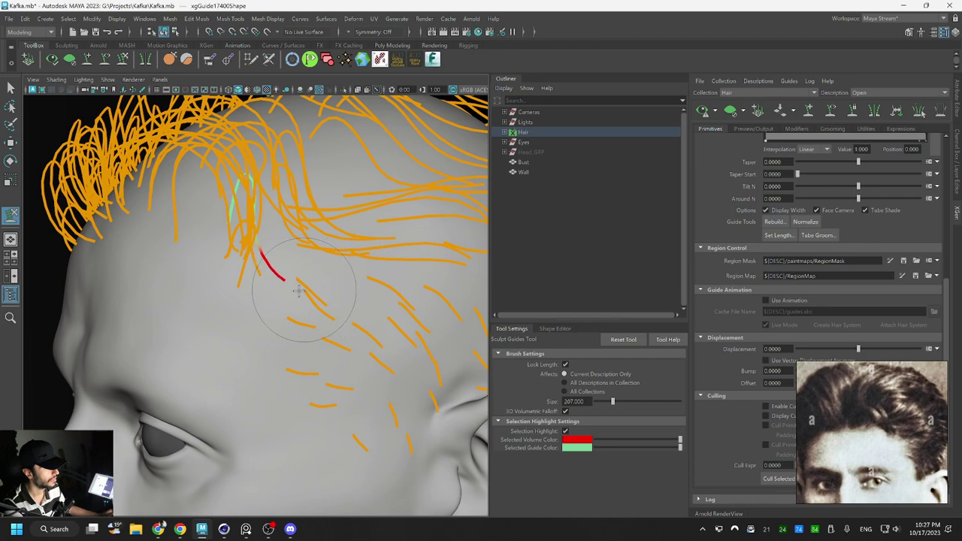
{"action": "left_click_drag", "start_coordinate": [304, 245], "coordinate": [347, 296], "text": "alt"}
Select the guide at the outer corner of the front hairline and sculpt its end down toward the temple
{"action": "key", "text": "q"}
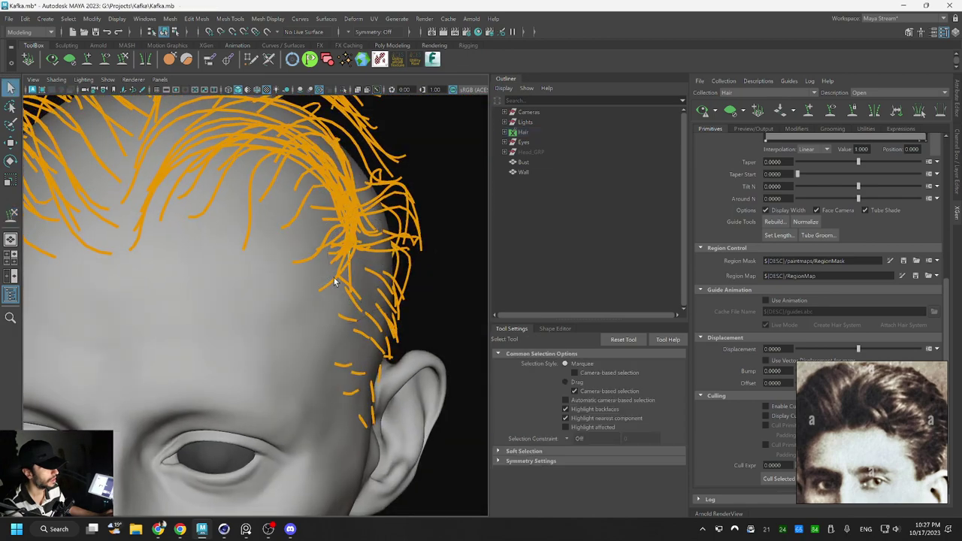
{"action": "scroll", "coordinate": [346, 278], "scroll_direction": "up", "scroll_amount": 2}
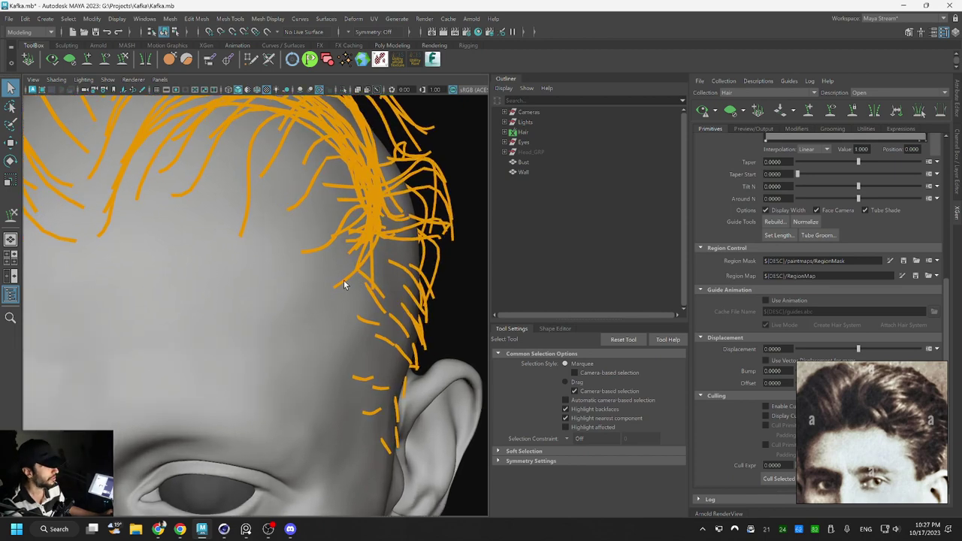
{"action": "mouse_move", "coordinate": [377, 296]}
{"action": "left_mouse_down", "text": "alt"}
{"action": "mouse_move", "coordinate": [340, 285]}
{"action": "mouse_move", "coordinate": [339, 273]}
{"action": "left_mouse_up", "text": "alt"}
{"action": "left_click", "coordinate": [339, 279]}
{"action": "scroll", "coordinate": [348, 275], "scroll_direction": "down", "scroll_amount": 2}
{"action": "key", "text": "y"}
{"action": "left_click_drag", "start_coordinate": [278, 308], "coordinate": [308, 328]}
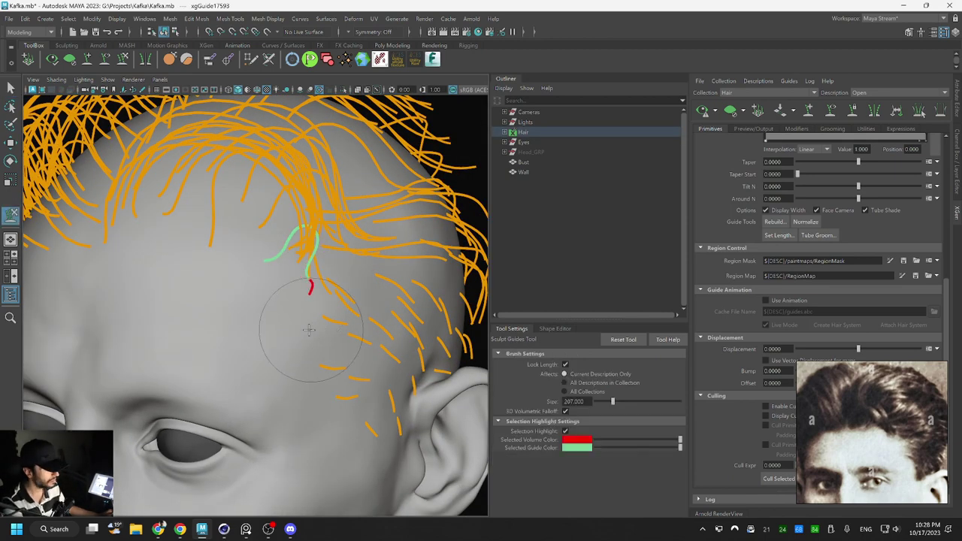
{"action": "mouse_move", "coordinate": [392, 304]}
{"action": "left_mouse_down", "text": "alt"}
{"action": "mouse_move", "coordinate": [391, 262]}
{"action": "mouse_move", "coordinate": [369, 266]}
{"action": "mouse_move", "coordinate": [385, 254]}
{"action": "mouse_move", "coordinate": [360, 253]}
{"action": "mouse_move", "coordinate": [384, 247]}
{"action": "left_mouse_up", "text": "alt"}
{"action": "scroll", "coordinate": [383, 254], "scroll_direction": "down", "scroll_amount": 3}
{"action": "scroll", "coordinate": [335, 244], "scroll_direction": "up", "scroll_amount": 3}
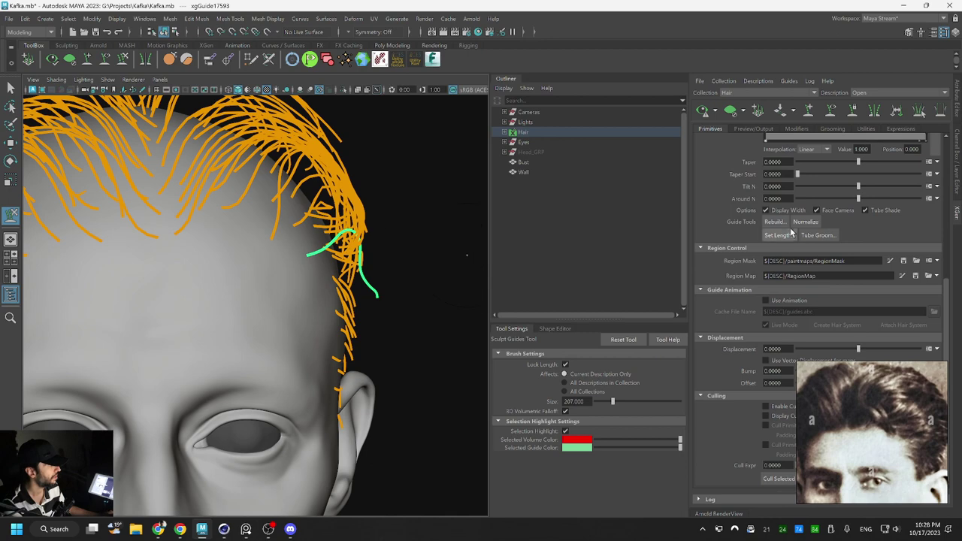
Rebuild the corner hairline guide with the offered CV count and resculpt its arch and end along the temple
{"action": "left_click", "coordinate": [779, 223]}
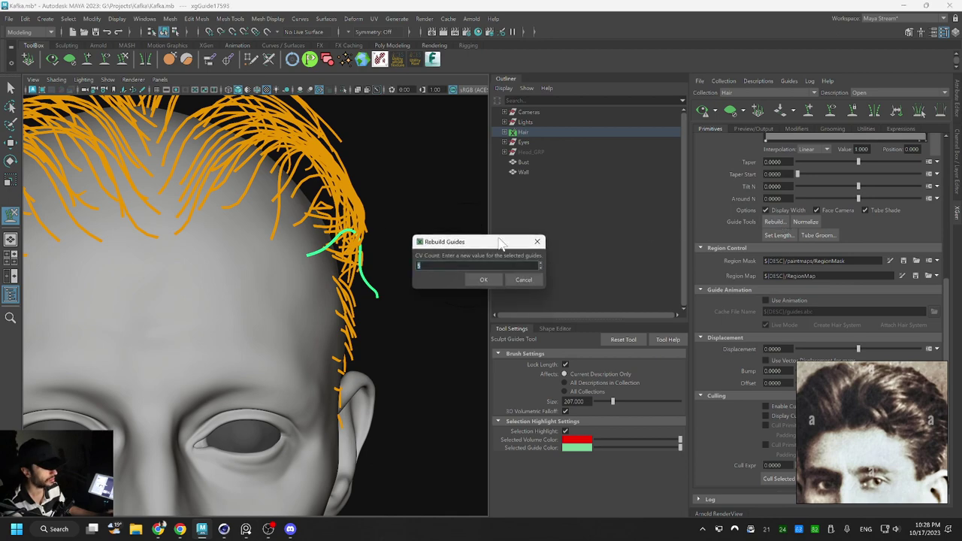
{"action": "key", "text": "Return"}
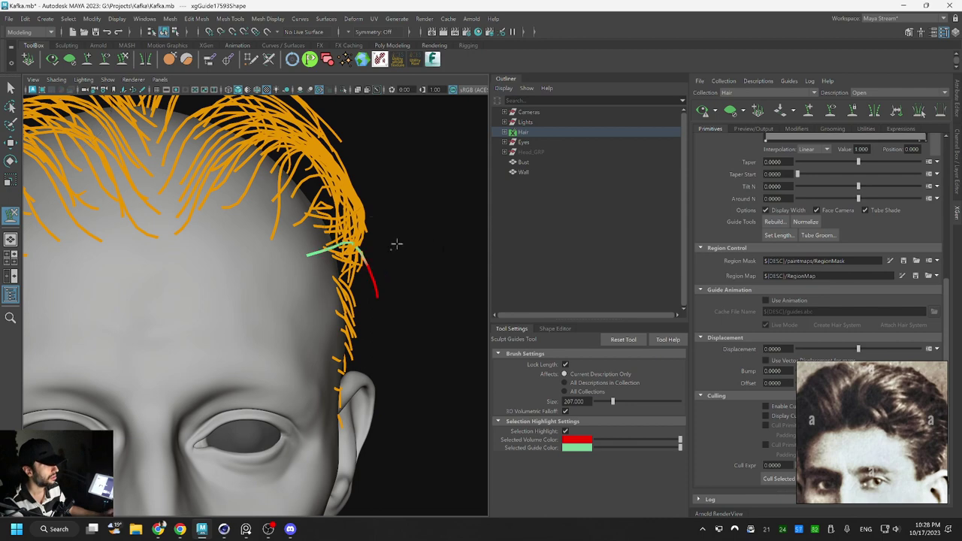
{"action": "left_click_drag", "start_coordinate": [396, 245], "coordinate": [305, 245], "text": "alt"}
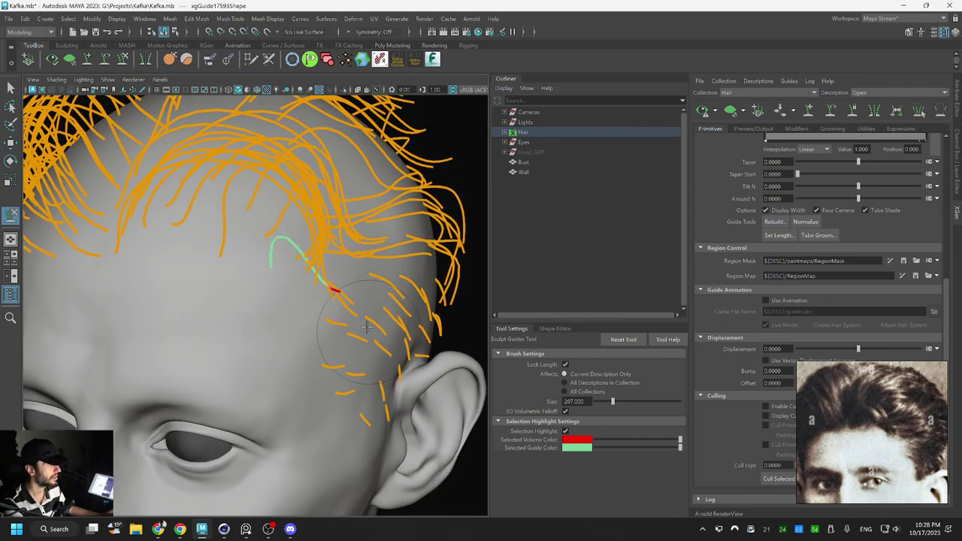
{"action": "left_click_drag", "start_coordinate": [371, 252], "coordinate": [351, 232], "text": "alt"}
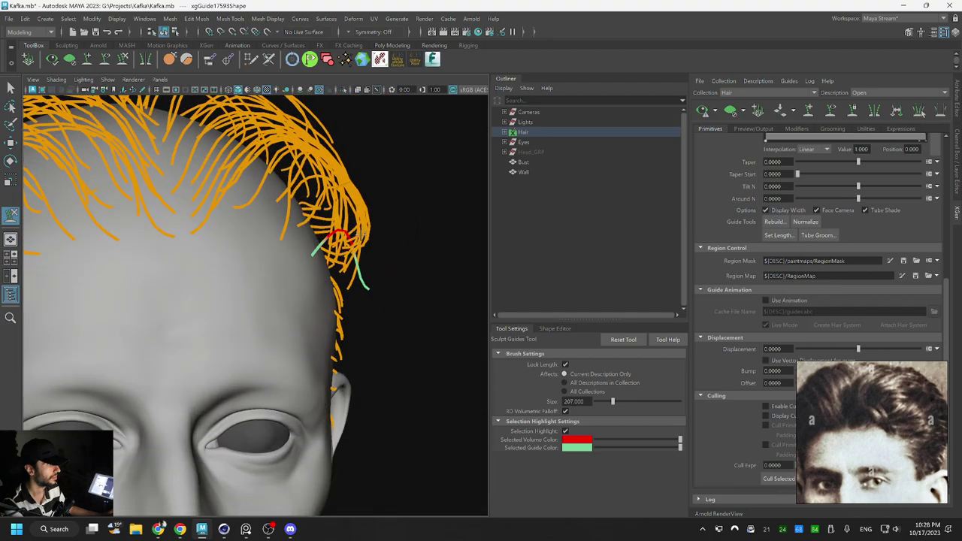
{"action": "mouse_move", "coordinate": [391, 306]}
{"action": "left_mouse_down", "text": "alt"}
{"action": "mouse_move", "coordinate": [386, 328]}
{"action": "mouse_move", "coordinate": [319, 308]}
{"action": "mouse_move", "coordinate": [319, 233]}
{"action": "mouse_move", "coordinate": [298, 217]}
{"action": "left_mouse_up", "text": "alt"}
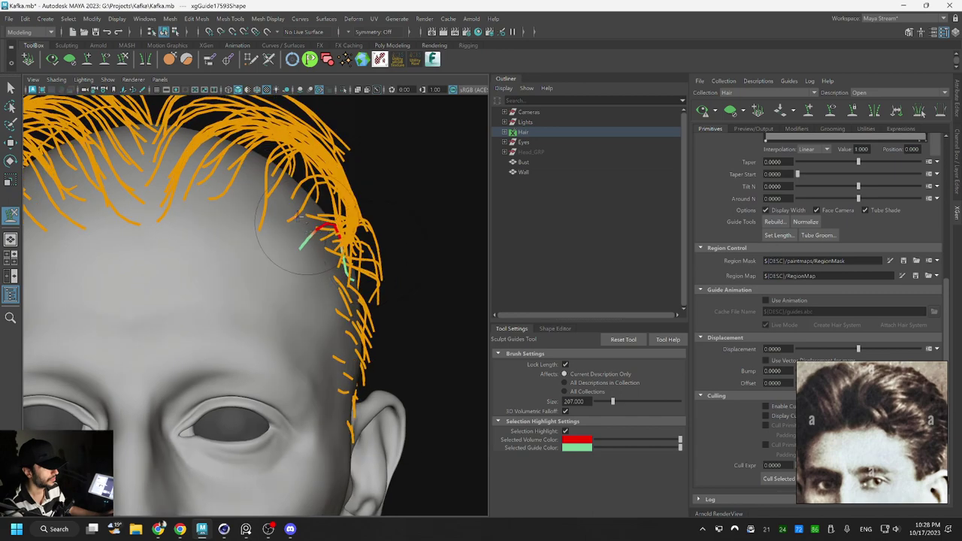
{"action": "mouse_move", "coordinate": [389, 263]}
{"action": "left_mouse_down", "text": "alt"}
{"action": "mouse_move", "coordinate": [332, 301]}
{"action": "mouse_move", "coordinate": [263, 260]}
{"action": "mouse_move", "coordinate": [360, 244]}
{"action": "mouse_move", "coordinate": [319, 212]}
{"action": "mouse_move", "coordinate": [259, 267]}
{"action": "mouse_move", "coordinate": [271, 301]}
{"action": "mouse_move", "coordinate": [286, 282]}
{"action": "left_mouse_up", "text": "alt"}
Select a longer arched front hairline guide and sculpt its end back along the temple
{"action": "key", "text": "q"}
{"action": "left_click", "coordinate": [290, 281]}
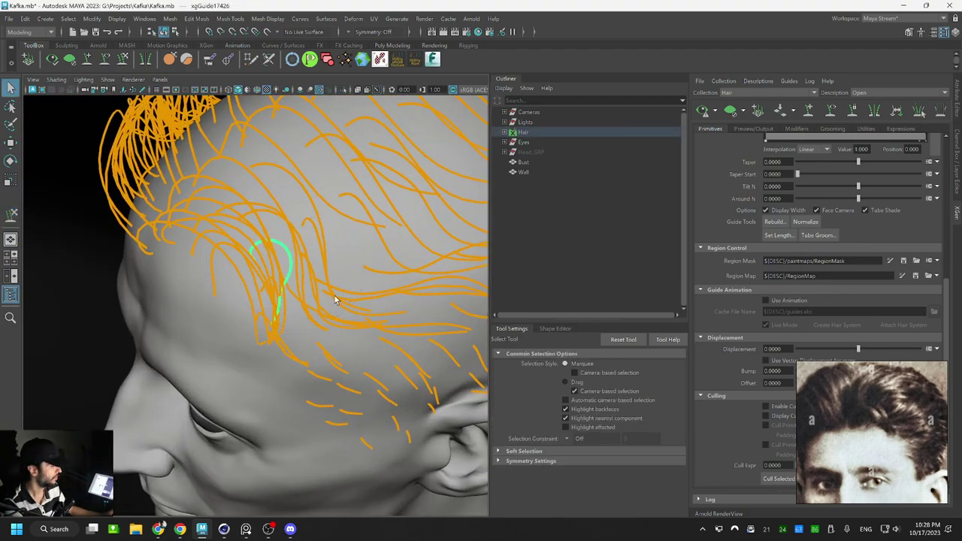
{"action": "left_click_drag", "start_coordinate": [336, 300], "coordinate": [326, 289], "text": "alt"}
{"action": "key", "text": "y"}
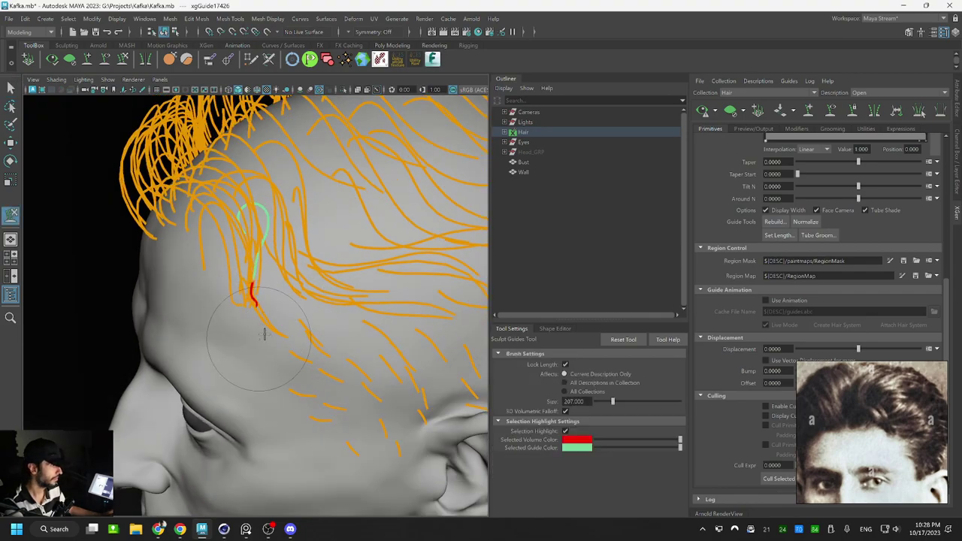
{"action": "left_click_drag", "start_coordinate": [292, 366], "coordinate": [332, 293], "text": "alt"}
{"action": "mouse_move", "coordinate": [363, 323]}
{"action": "left_mouse_down", "text": "alt"}
{"action": "mouse_move", "coordinate": [382, 323]}
{"action": "mouse_move", "coordinate": [333, 257]}
{"action": "left_mouse_up", "text": "alt"}
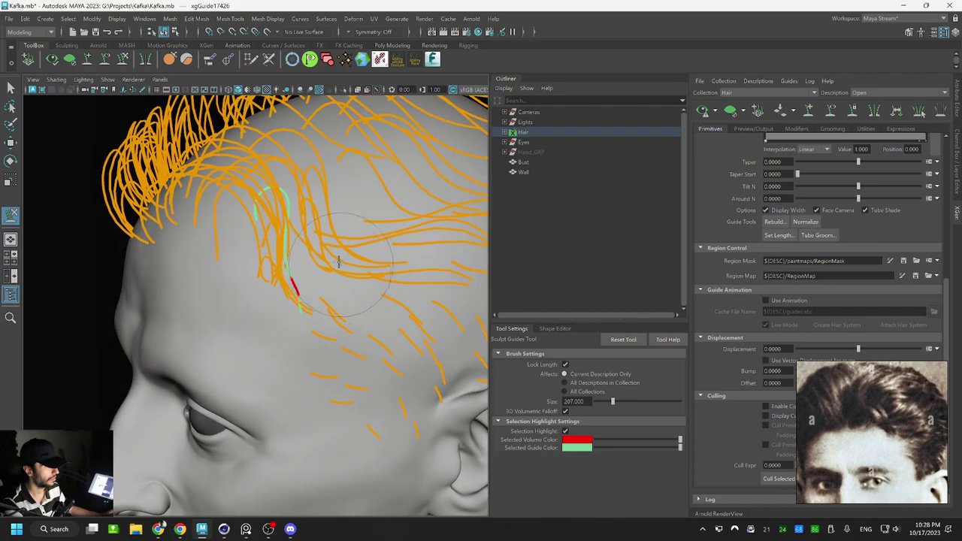
{"action": "left_click_drag", "start_coordinate": [382, 294], "coordinate": [305, 295], "text": "alt"}
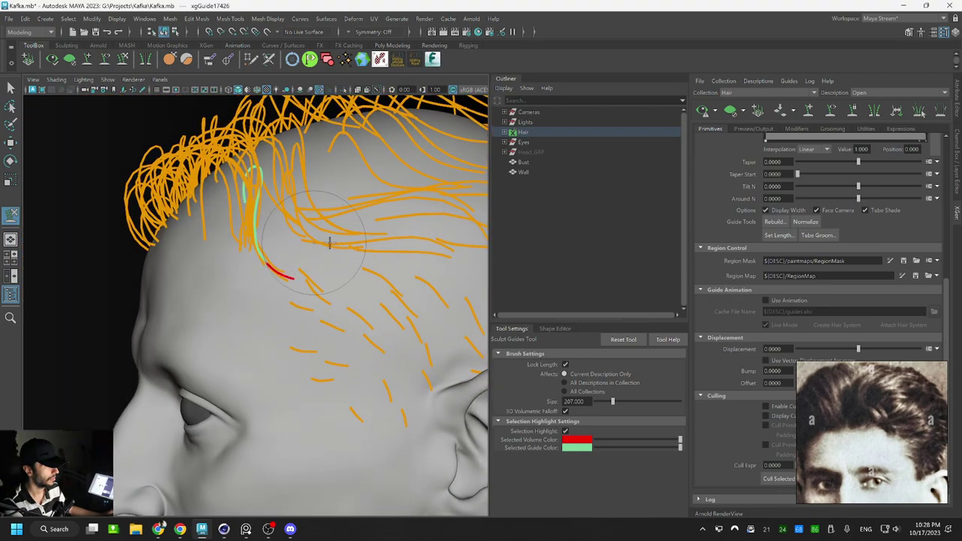
{"action": "scroll", "coordinate": [342, 227], "scroll_direction": "down", "scroll_amount": 4}
{"action": "mouse_move", "coordinate": [343, 226]}
{"action": "left_mouse_down", "text": "alt"}
{"action": "mouse_move", "coordinate": [392, 238]}
{"action": "mouse_move", "coordinate": [406, 224]}
{"action": "left_mouse_up", "text": "alt"}
{"action": "scroll", "coordinate": [335, 240], "scroll_direction": "up", "scroll_amount": 5}
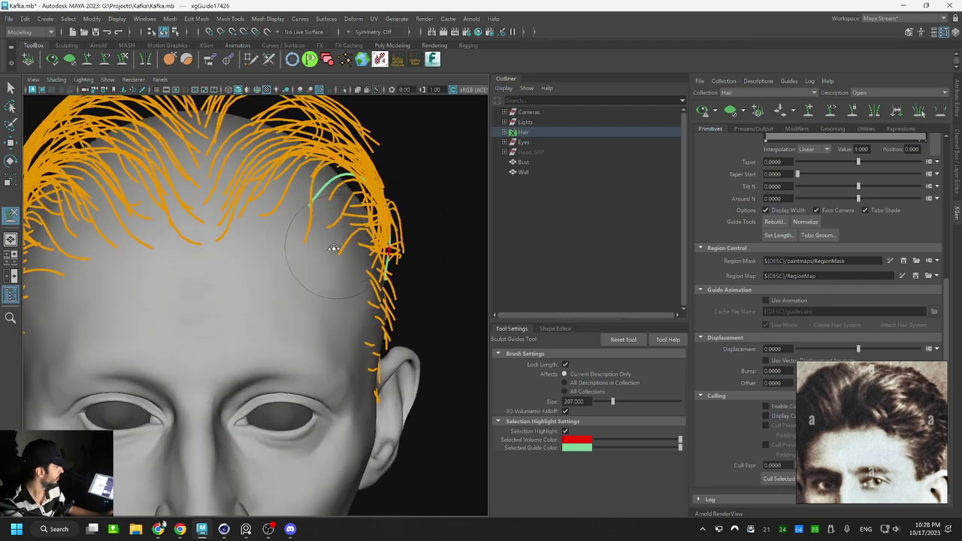
{"action": "left_click_drag", "start_coordinate": [333, 248], "coordinate": [304, 264], "text": "alt"}
Rebuild the longer arched hairline guide's CVs using the offered CV count
{"action": "key", "text": "q"}
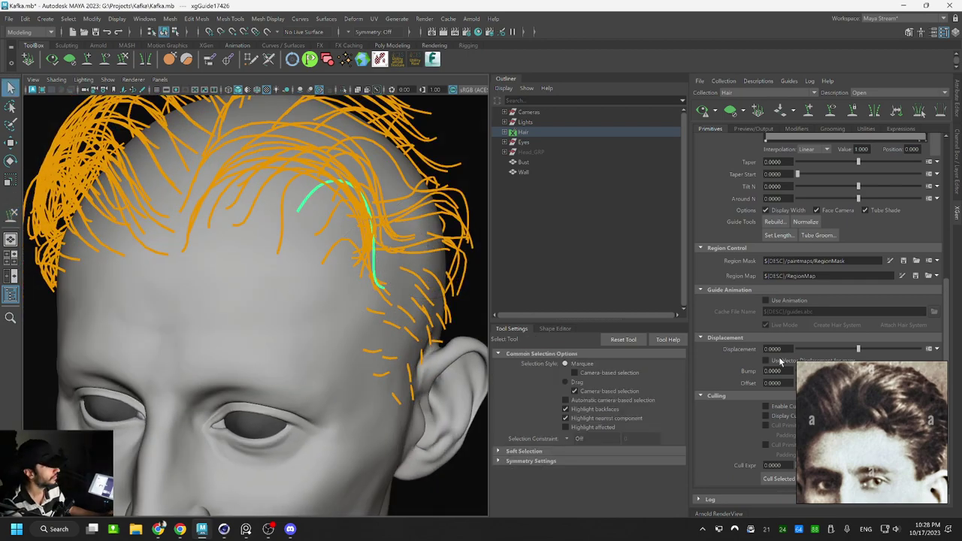
{"action": "left_click", "coordinate": [773, 222]}
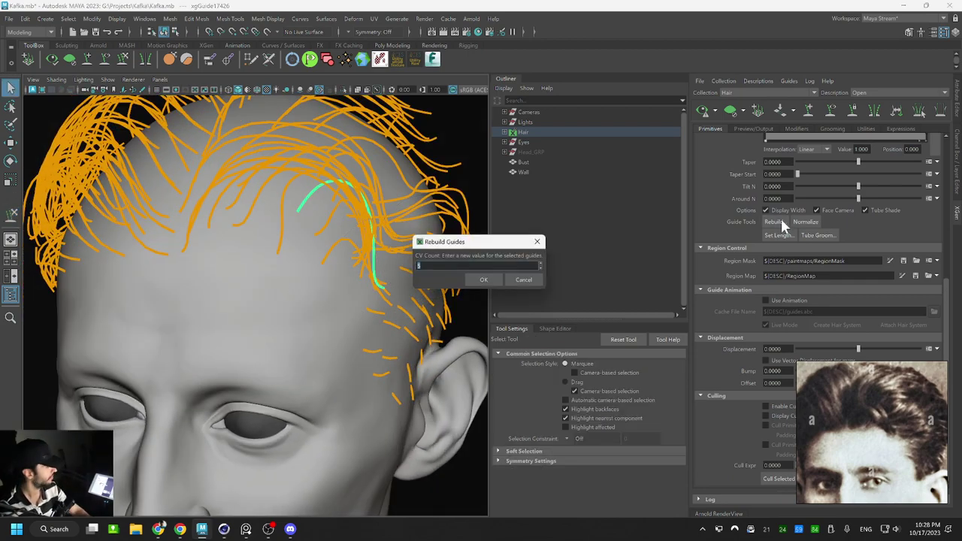
{"action": "key", "text": "Return"}
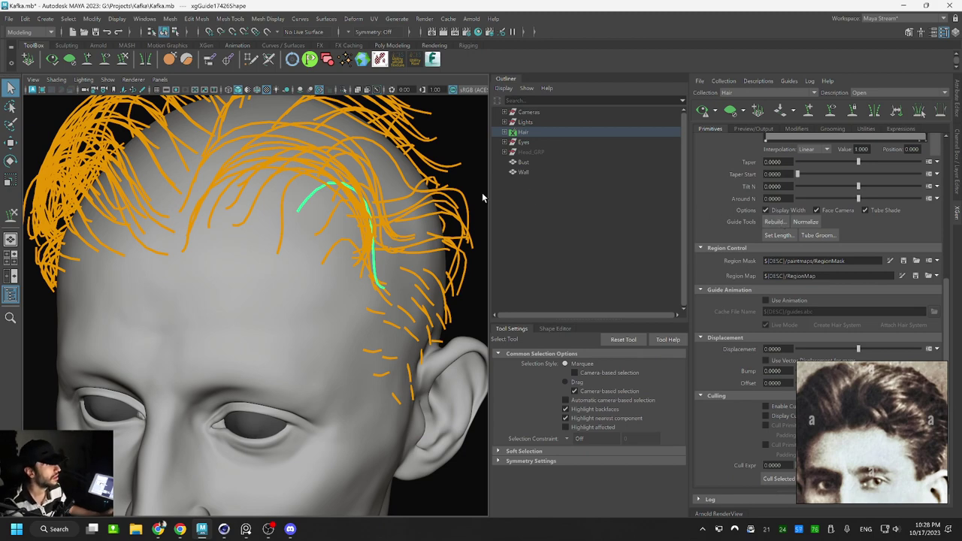
Add a new guide on the front hairline just ahead of the temple guides
{"action": "scroll", "coordinate": [335, 229], "scroll_direction": "down", "scroll_amount": 5}
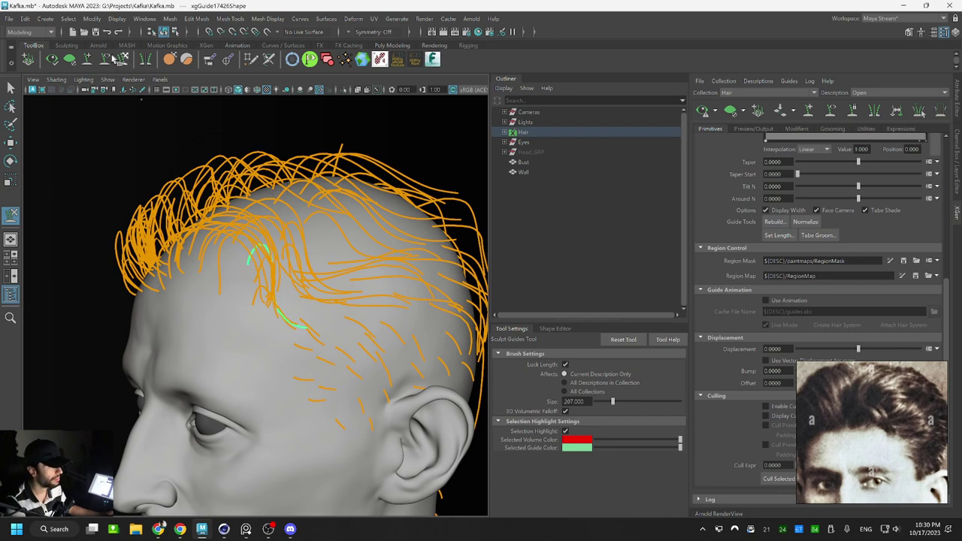
{"action": "left_click", "coordinate": [88, 61]}
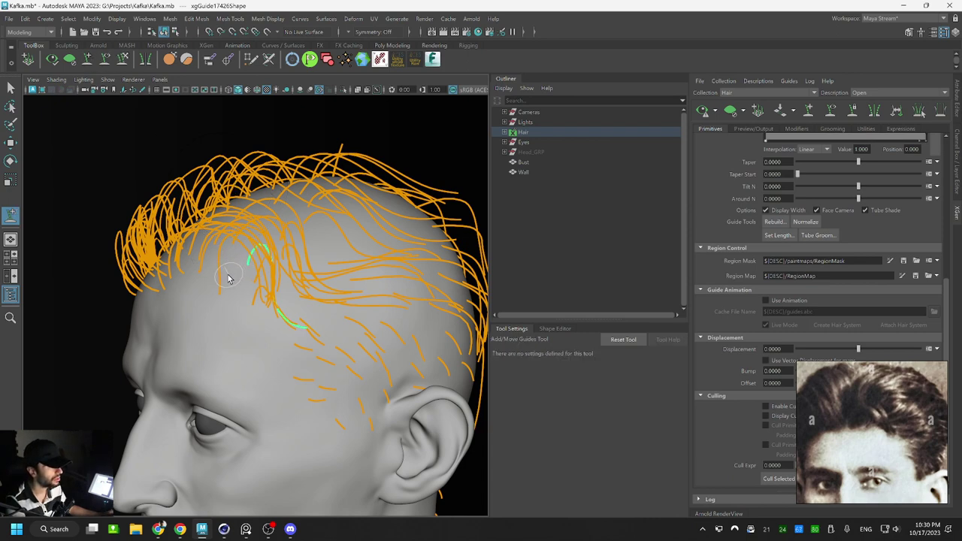
{"action": "left_click", "coordinate": [228, 278]}
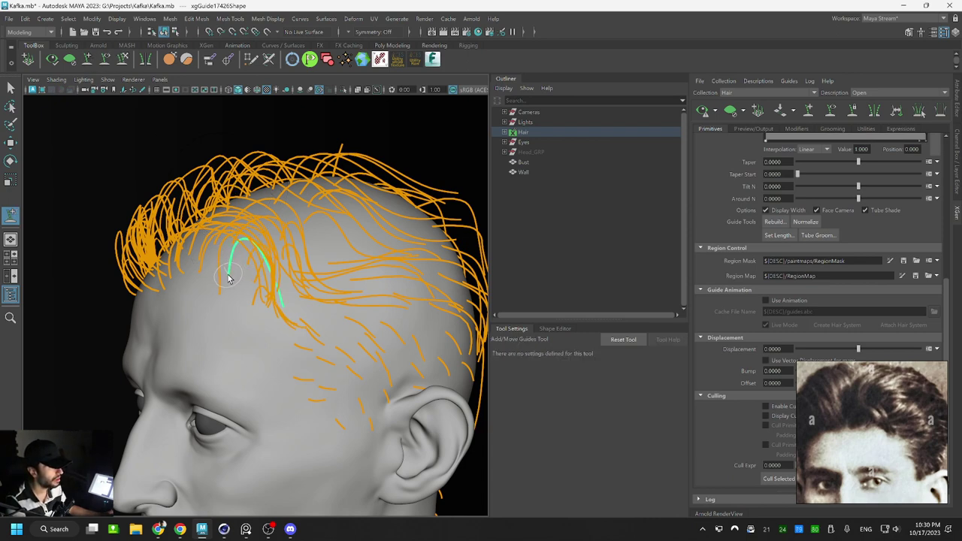
{"action": "mouse_move", "coordinate": [228, 278]}
{"action": "left_mouse_down", "text": "alt"}
{"action": "mouse_move", "coordinate": [217, 279]}
{"action": "mouse_move", "coordinate": [235, 288]}
{"action": "left_mouse_up", "text": "alt"}
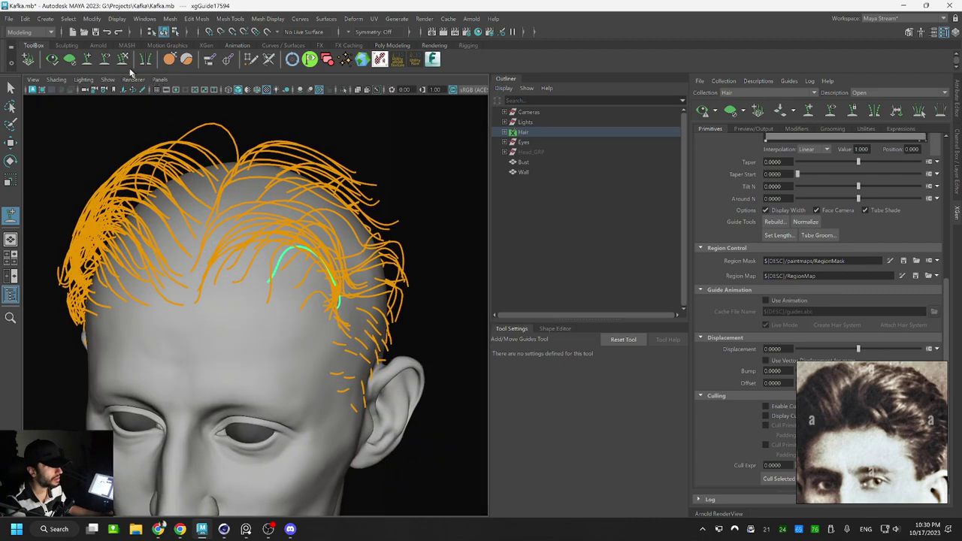
Sculpt the newly added hairline guide's arch and bend its end back to join the temple guides
{"action": "key", "text": "y"}
{"action": "left_click_drag", "start_coordinate": [376, 300], "coordinate": [335, 318], "text": "alt"}
{"action": "right_click_drag", "start_coordinate": [353, 322], "coordinate": [376, 308], "text": "alt"}
{"action": "left_click_drag", "start_coordinate": [375, 308], "coordinate": [350, 321], "text": "alt"}
{"action": "mouse_move", "coordinate": [307, 277]}
{"action": "left_mouse_down"}
{"action": "mouse_move", "coordinate": [288, 277]}
{"action": "mouse_move", "coordinate": [300, 292]}
{"action": "mouse_move", "coordinate": [299, 333]}
{"action": "mouse_move", "coordinate": [389, 292]}
{"action": "left_mouse_up"}
{"action": "left_click_drag", "start_coordinate": [316, 228], "coordinate": [305, 244]}
{"action": "left_click_drag", "start_coordinate": [341, 289], "coordinate": [297, 314], "text": "alt"}
{"action": "left_click_drag", "start_coordinate": [382, 309], "coordinate": [262, 323], "text": "alt"}
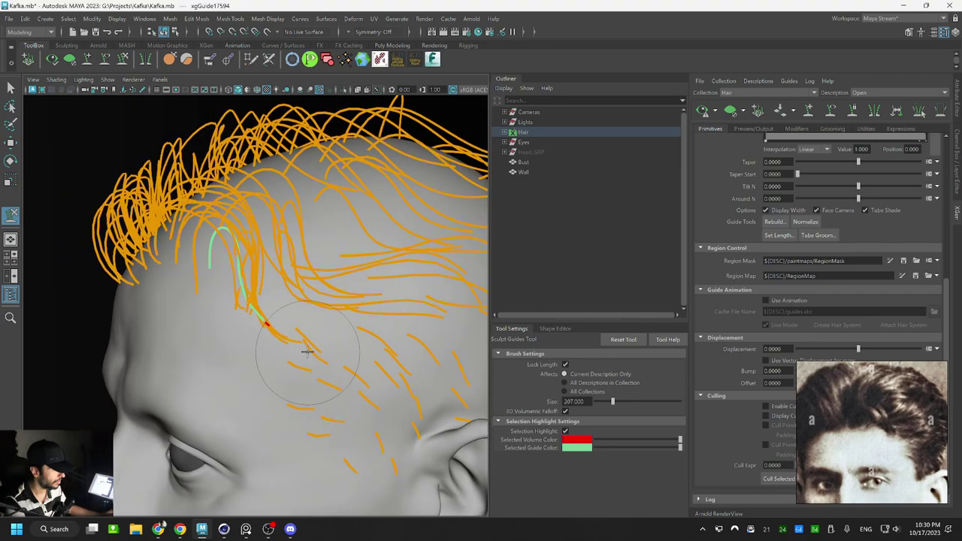
{"action": "left_click_drag", "start_coordinate": [391, 291], "coordinate": [406, 282], "text": "alt"}
{"action": "mouse_move", "coordinate": [444, 314]}
{"action": "left_mouse_down", "text": "alt"}
{"action": "mouse_move", "coordinate": [459, 316]}
{"action": "mouse_move", "coordinate": [424, 302]}
{"action": "mouse_move", "coordinate": [414, 311]}
{"action": "left_mouse_up", "text": "alt"}
Select the arched front hairline guide ahead of the temple guides and sculpt its end back along the temple
{"action": "key", "text": "q"}
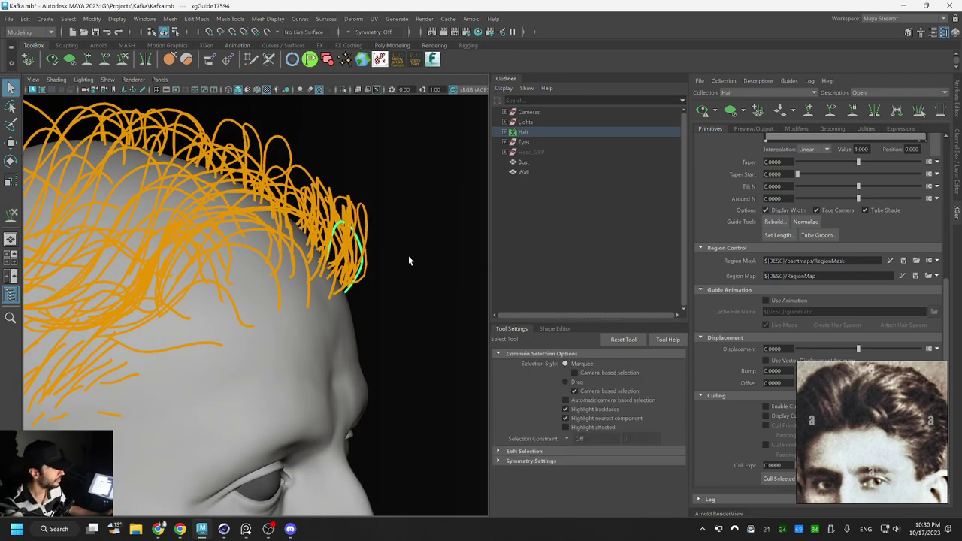
{"action": "mouse_move", "coordinate": [408, 256]}
{"action": "left_mouse_down", "text": "alt"}
{"action": "mouse_move", "coordinate": [368, 250]}
{"action": "mouse_move", "coordinate": [317, 262]}
{"action": "mouse_move", "coordinate": [265, 306]}
{"action": "mouse_move", "coordinate": [273, 258]}
{"action": "mouse_move", "coordinate": [244, 285]}
{"action": "left_mouse_up", "text": "alt"}
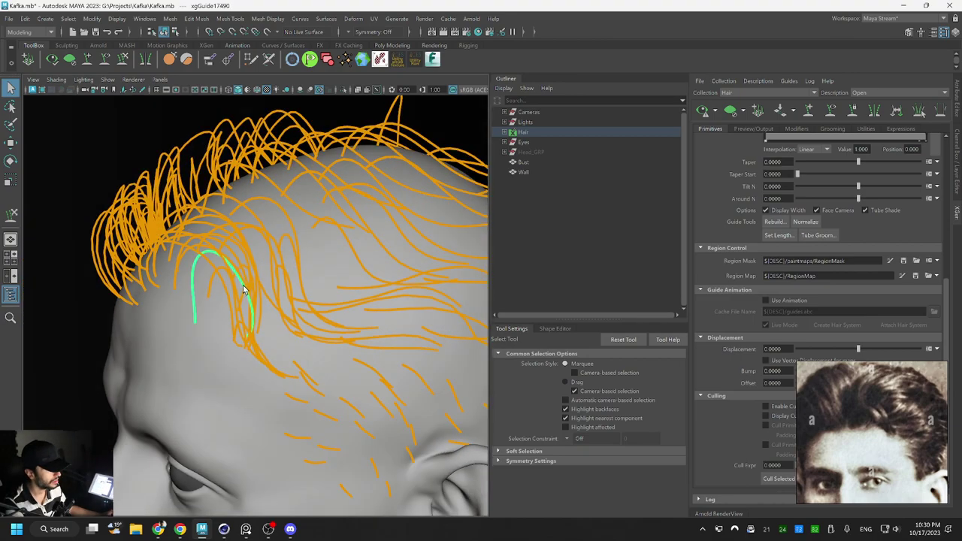
{"action": "left_click_drag", "start_coordinate": [300, 298], "coordinate": [333, 262], "text": "alt"}
{"action": "key", "text": "y"}
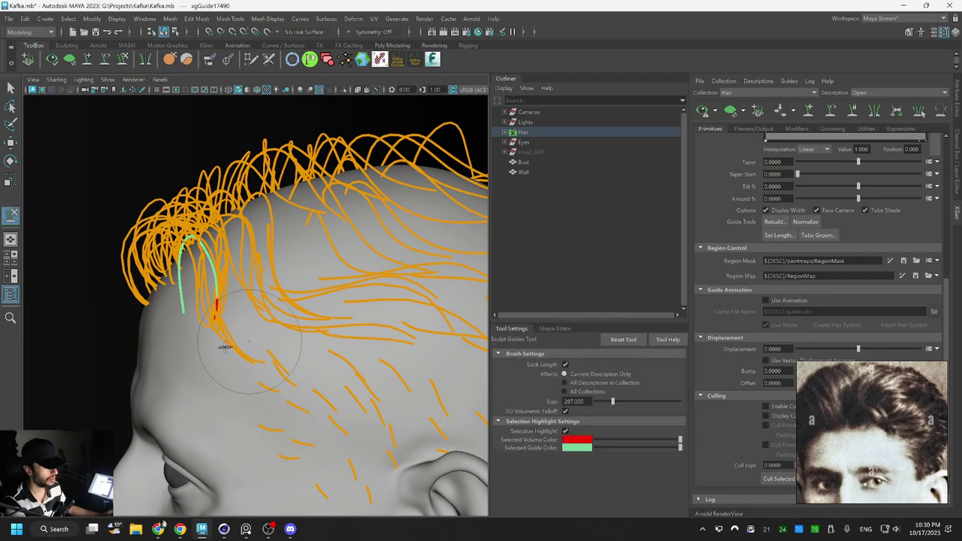
{"action": "left_click_drag", "start_coordinate": [258, 275], "coordinate": [238, 286]}
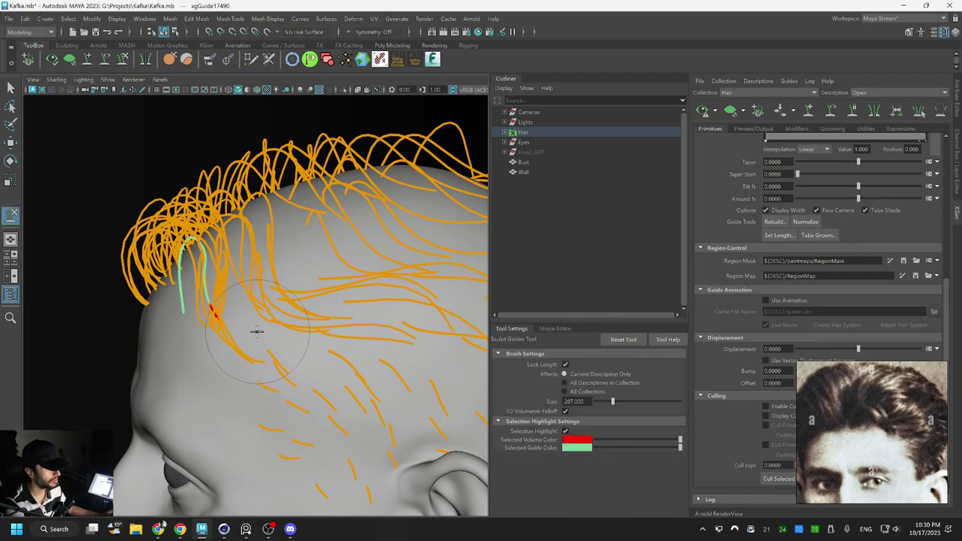
{"action": "left_click_drag", "start_coordinate": [257, 332], "coordinate": [251, 340]}
{"action": "mouse_move", "coordinate": [316, 353]}
{"action": "left_mouse_down", "text": "alt"}
{"action": "mouse_move", "coordinate": [343, 366]}
{"action": "mouse_move", "coordinate": [342, 349]}
{"action": "mouse_move", "coordinate": [451, 333]}
{"action": "mouse_move", "coordinate": [462, 350]}
{"action": "mouse_move", "coordinate": [459, 323]}
{"action": "mouse_move", "coordinate": [435, 341]}
{"action": "mouse_move", "coordinate": [410, 342]}
{"action": "left_mouse_up", "text": "alt"}
{"action": "left_click_drag", "start_coordinate": [269, 301], "coordinate": [364, 303], "text": "alt"}
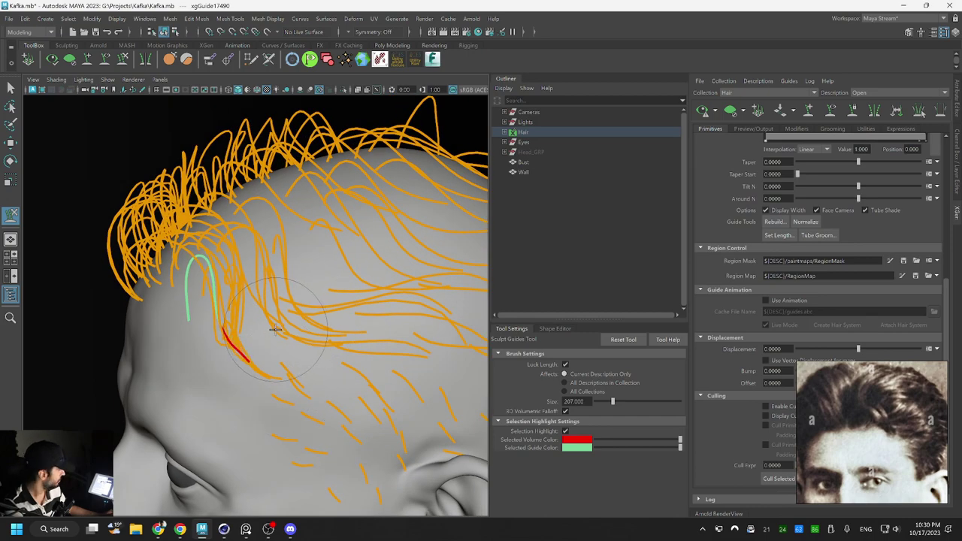
From the front, refine the selected hairline guide's curve near its root so it sweeps up off the forehead
{"action": "mouse_move", "coordinate": [275, 325]}
{"action": "left_mouse_down", "text": "alt"}
{"action": "mouse_move", "coordinate": [294, 285]}
{"action": "mouse_move", "coordinate": [337, 305]}
{"action": "mouse_move", "coordinate": [365, 293]}
{"action": "mouse_move", "coordinate": [331, 294]}
{"action": "left_mouse_up", "text": "alt"}
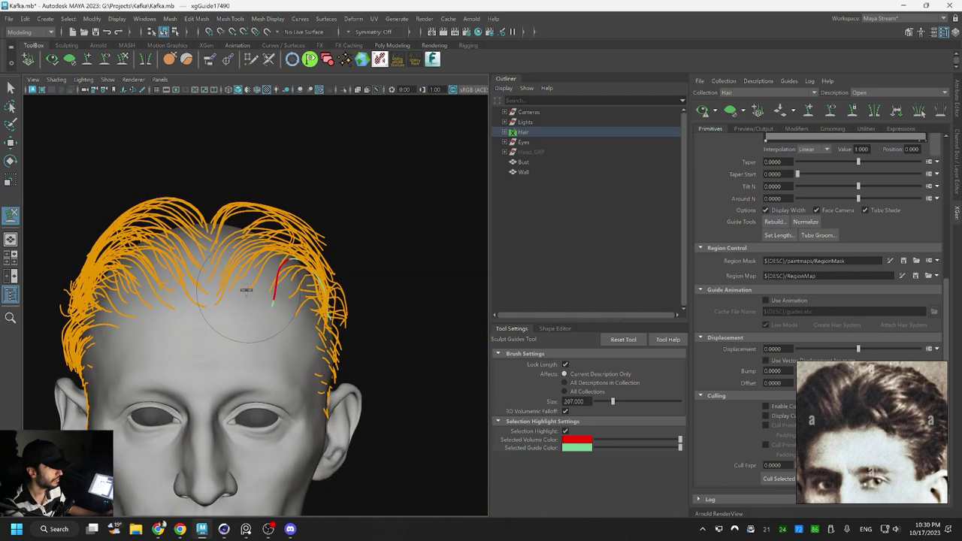
{"action": "right_click_drag", "start_coordinate": [342, 303], "coordinate": [427, 320], "text": "alt"}
{"action": "left_click_drag", "start_coordinate": [428, 320], "coordinate": [287, 326], "text": "alt"}
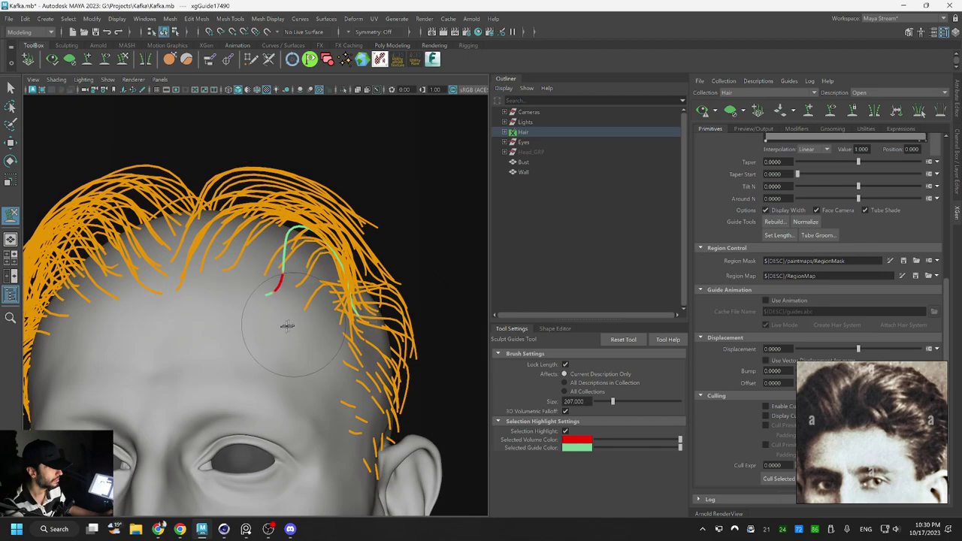
{"action": "middle_click_drag", "start_coordinate": [307, 315], "coordinate": [301, 299], "text": "alt"}
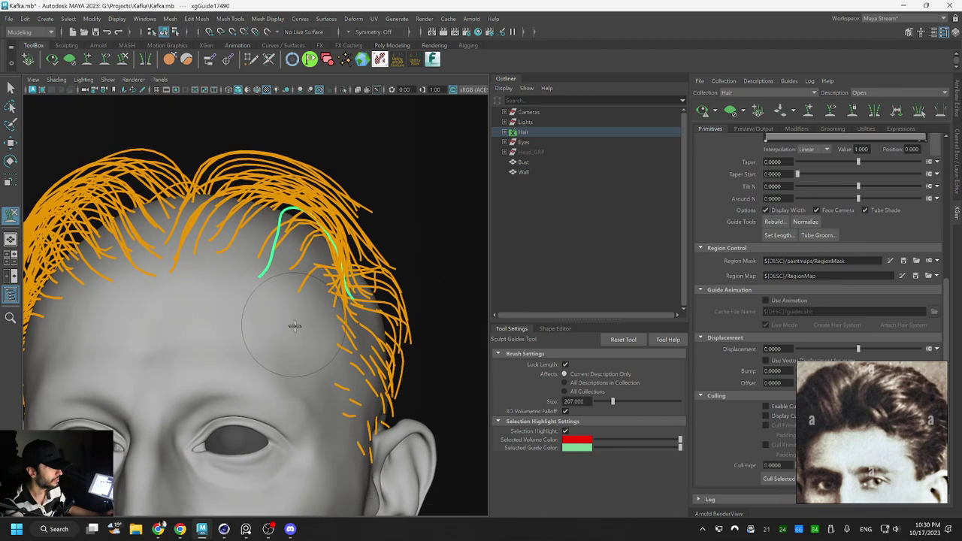
{"action": "left_click_drag", "start_coordinate": [210, 303], "coordinate": [222, 314], "text": "alt"}
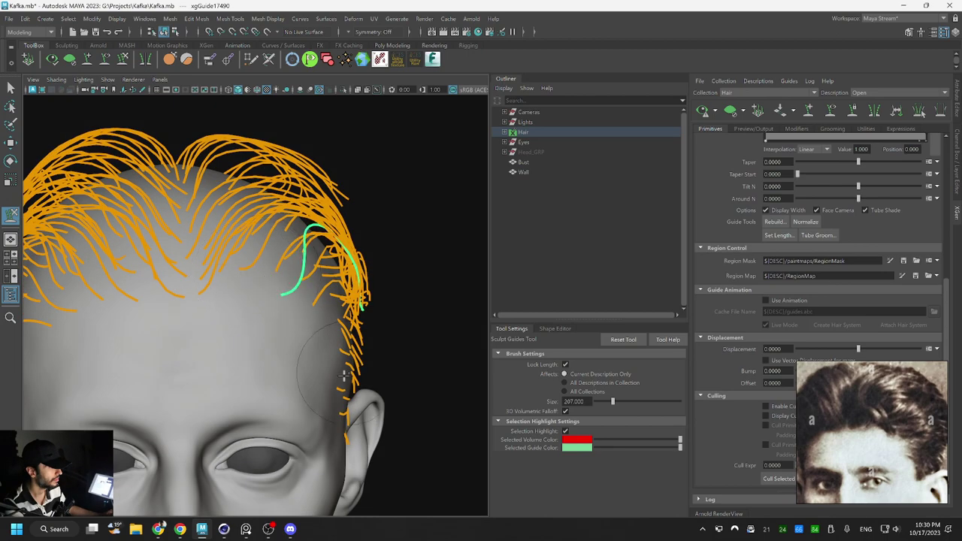
{"action": "left_click_drag", "start_coordinate": [257, 270], "coordinate": [336, 371], "text": "alt"}
{"action": "scroll", "coordinate": [335, 373], "scroll_direction": "down", "scroll_amount": 6}
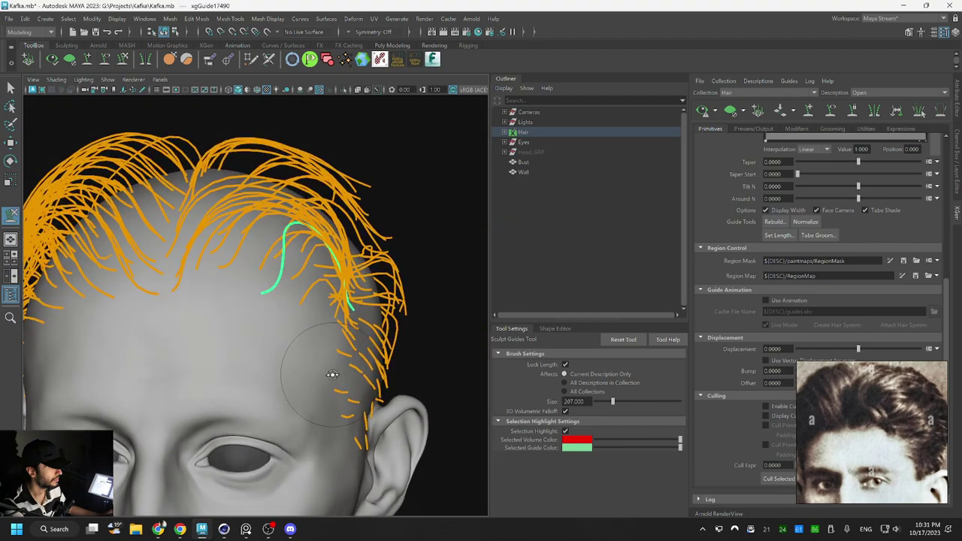
{"action": "scroll", "coordinate": [334, 323], "scroll_direction": "down", "scroll_amount": 3}
Deselect the guide, save the scene and regenerate the XGen preview to check the front hairline and temple
{"action": "key", "text": "q"}
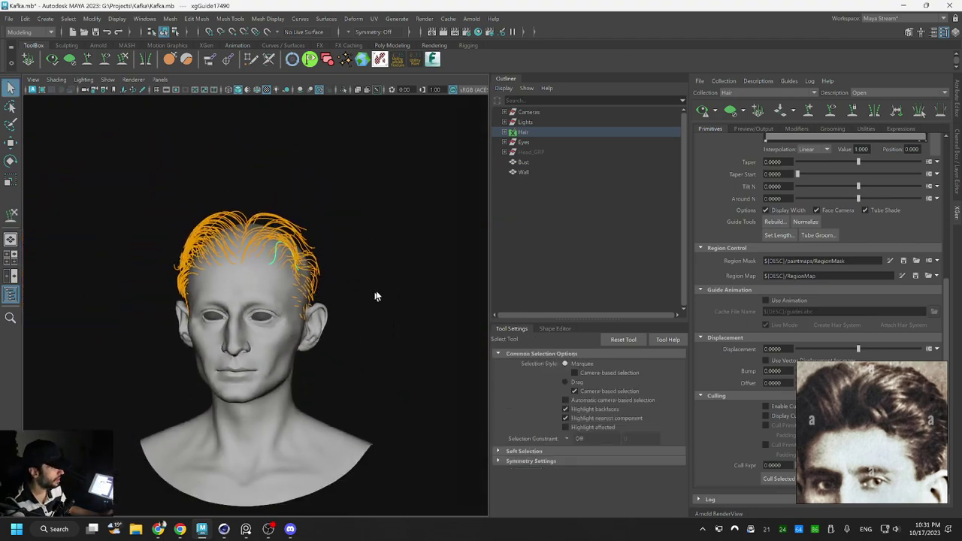
{"action": "left_click", "coordinate": [393, 241]}
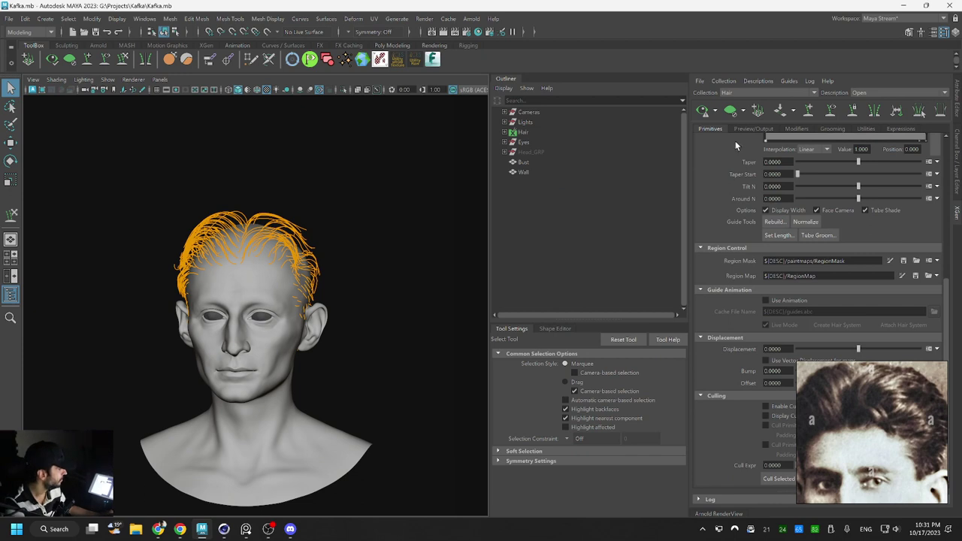
{"action": "left_click", "coordinate": [703, 111]}
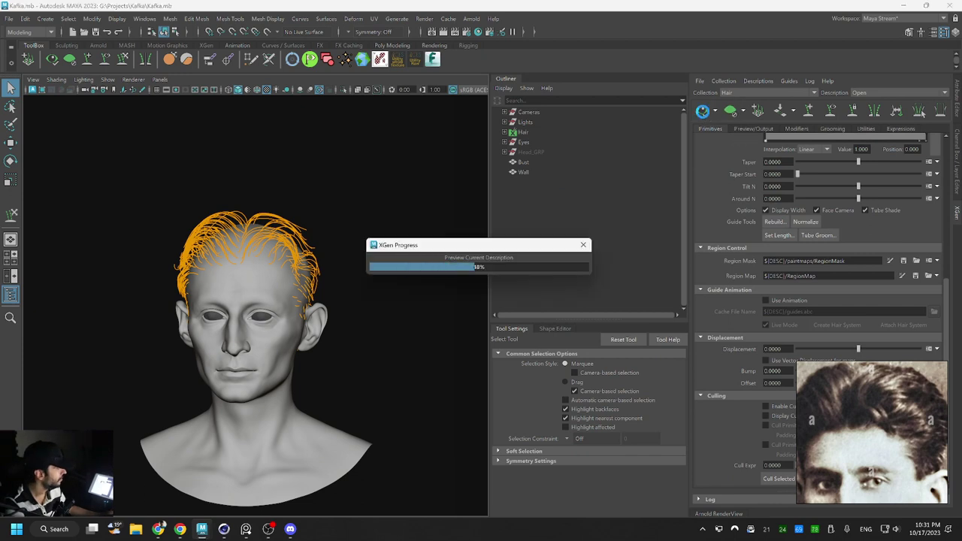
{"action": "left_click", "coordinate": [702, 112]}
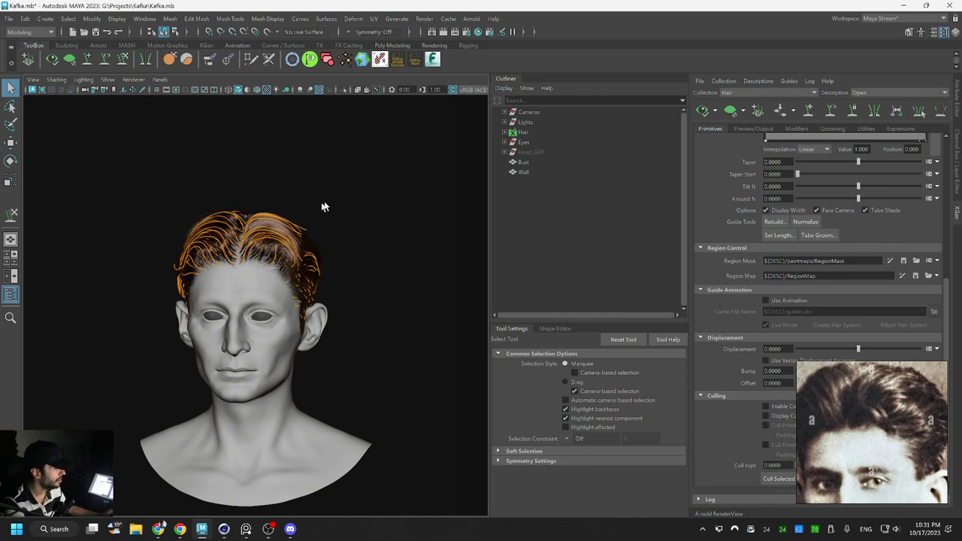
{"action": "scroll", "coordinate": [275, 222], "scroll_direction": "up", "scroll_amount": 10}
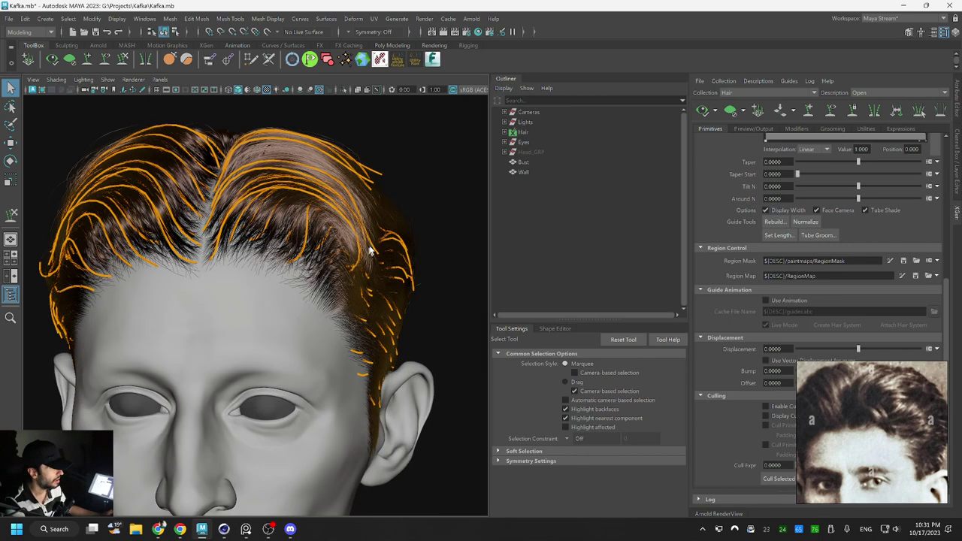
{"action": "left_click_drag", "start_coordinate": [368, 251], "coordinate": [396, 254], "text": "alt"}
{"action": "right_click_drag", "start_coordinate": [307, 272], "coordinate": [367, 258], "text": "alt"}
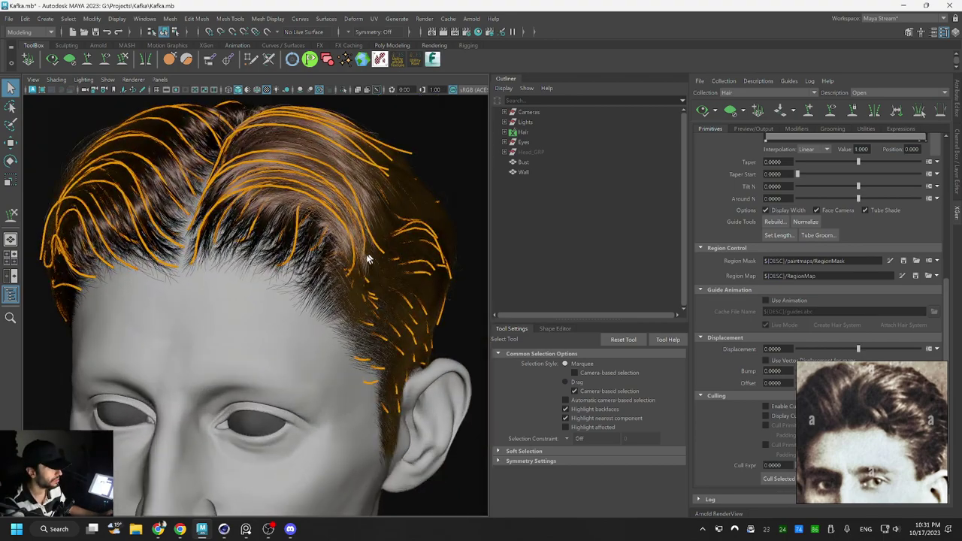
{"action": "mouse_move", "coordinate": [367, 258]}
{"action": "left_mouse_down", "text": "alt"}
{"action": "mouse_move", "coordinate": [373, 243]}
{"action": "mouse_move", "coordinate": [366, 250]}
{"action": "mouse_move", "coordinate": [384, 245]}
{"action": "mouse_move", "coordinate": [354, 253]}
{"action": "left_mouse_up", "text": "alt"}
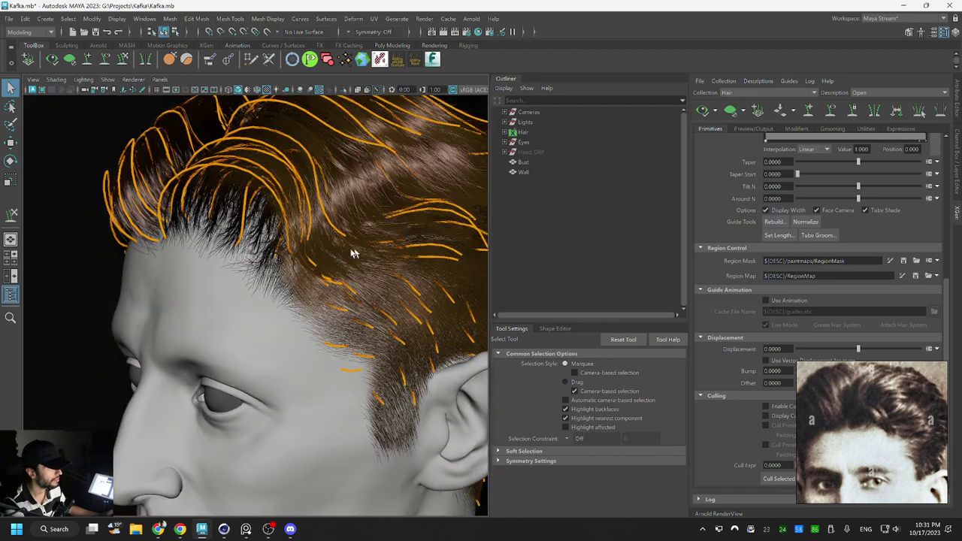
{"action": "right_click_drag", "start_coordinate": [325, 246], "coordinate": [293, 216], "text": "alt"}
{"action": "left_click_drag", "start_coordinate": [294, 215], "coordinate": [319, 233], "text": "alt"}
{"action": "scroll", "coordinate": [368, 240], "scroll_direction": "up", "scroll_amount": 3}
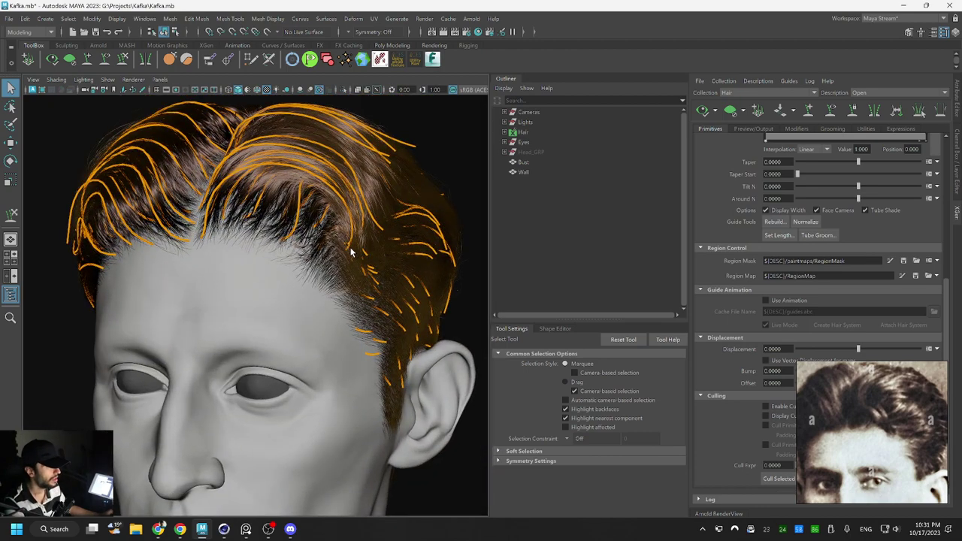
Add a new guide at the receding corner of the hairline, between the forehead and the short temple guides
{"action": "left_click", "coordinate": [88, 59]}
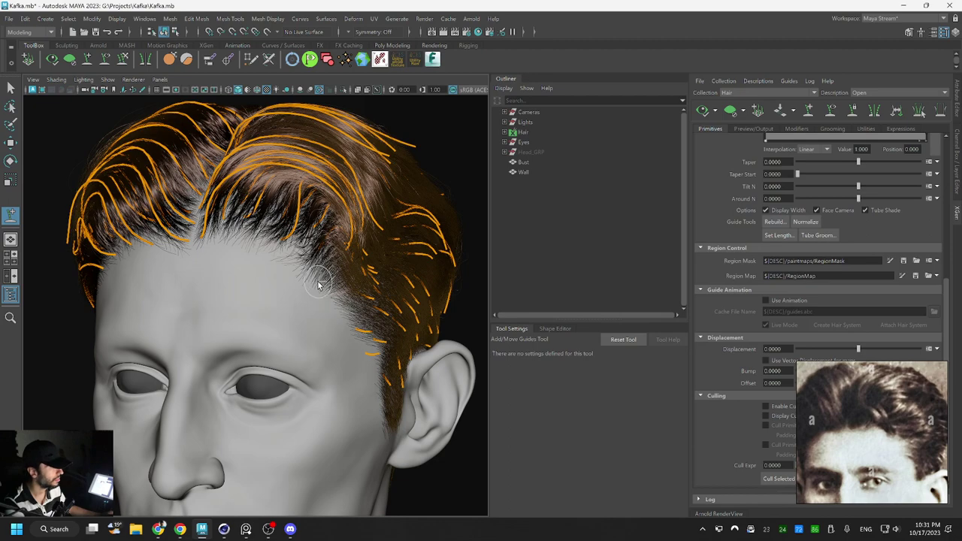
{"action": "left_click", "coordinate": [327, 285]}
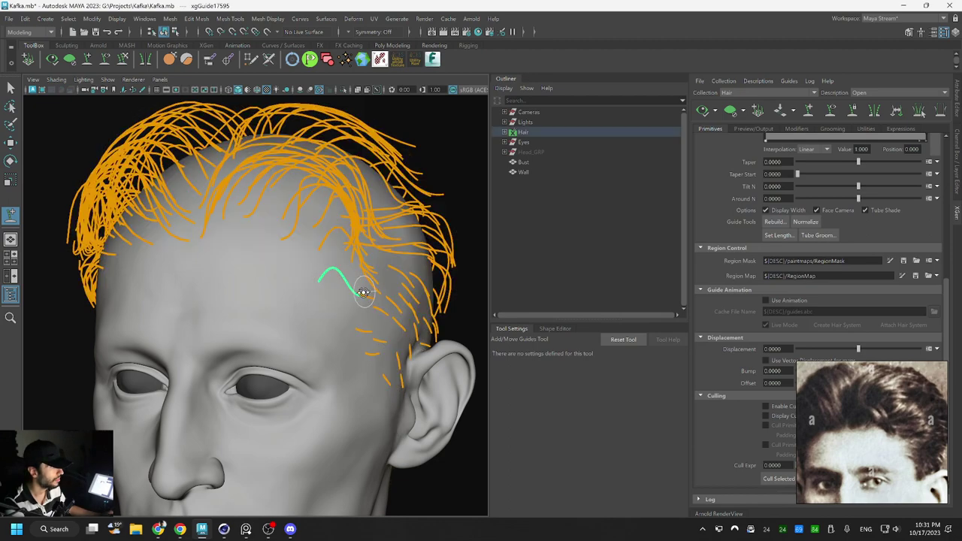
{"action": "left_click_drag", "start_coordinate": [354, 288], "coordinate": [344, 290], "text": "alt"}
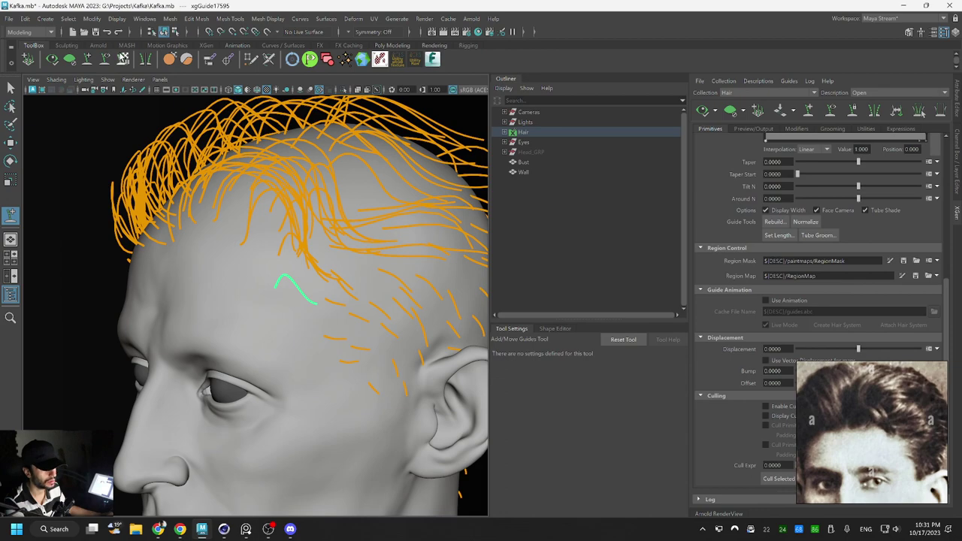
Sculpt the new corner guide flat against the skin pointing backward and scale it down to match the short temple guides
{"action": "left_click", "coordinate": [123, 60]}
{"action": "mouse_move", "coordinate": [358, 307]}
{"action": "left_mouse_down"}
{"action": "mouse_move", "coordinate": [429, 294]}
{"action": "mouse_move", "coordinate": [362, 288]}
{"action": "mouse_move", "coordinate": [361, 300]}
{"action": "left_mouse_up"}
{"action": "mouse_move", "coordinate": [418, 327]}
{"action": "left_mouse_down", "text": "alt"}
{"action": "mouse_move", "coordinate": [415, 384]}
{"action": "mouse_move", "coordinate": [353, 391]}
{"action": "mouse_move", "coordinate": [343, 349]}
{"action": "mouse_move", "coordinate": [376, 293]}
{"action": "mouse_move", "coordinate": [398, 307]}
{"action": "mouse_move", "coordinate": [378, 290]}
{"action": "mouse_move", "coordinate": [315, 310]}
{"action": "mouse_move", "coordinate": [372, 321]}
{"action": "mouse_move", "coordinate": [386, 386]}
{"action": "mouse_move", "coordinate": [342, 383]}
{"action": "mouse_move", "coordinate": [308, 315]}
{"action": "left_mouse_up", "text": "alt"}
{"action": "key", "text": "r"}
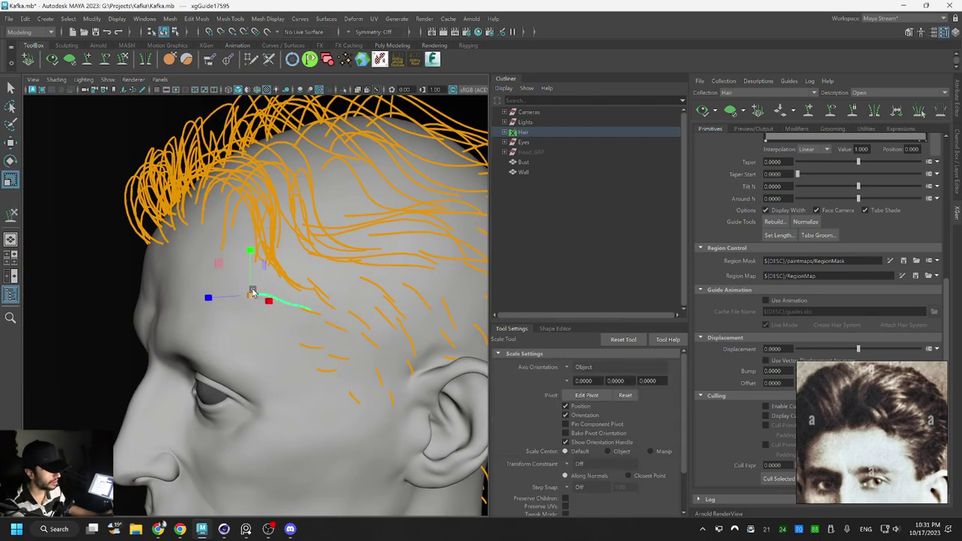
{"action": "left_click_drag", "start_coordinate": [252, 291], "coordinate": [250, 290]}
{"action": "key", "text": "y"}
{"action": "mouse_move", "coordinate": [308, 277]}
{"action": "left_mouse_down"}
{"action": "mouse_move", "coordinate": [344, 325]}
{"action": "mouse_move", "coordinate": [338, 315]}
{"action": "left_mouse_up"}
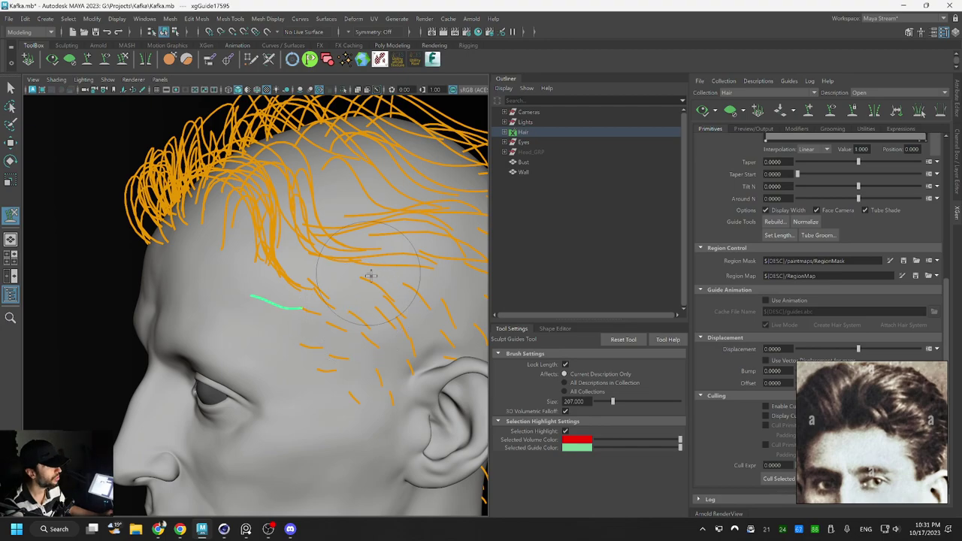
{"action": "mouse_move", "coordinate": [333, 278]}
{"action": "left_mouse_down", "text": "alt"}
{"action": "mouse_move", "coordinate": [388, 281]}
{"action": "mouse_move", "coordinate": [255, 286]}
{"action": "left_mouse_up", "text": "alt"}
{"action": "key", "text": "r"}
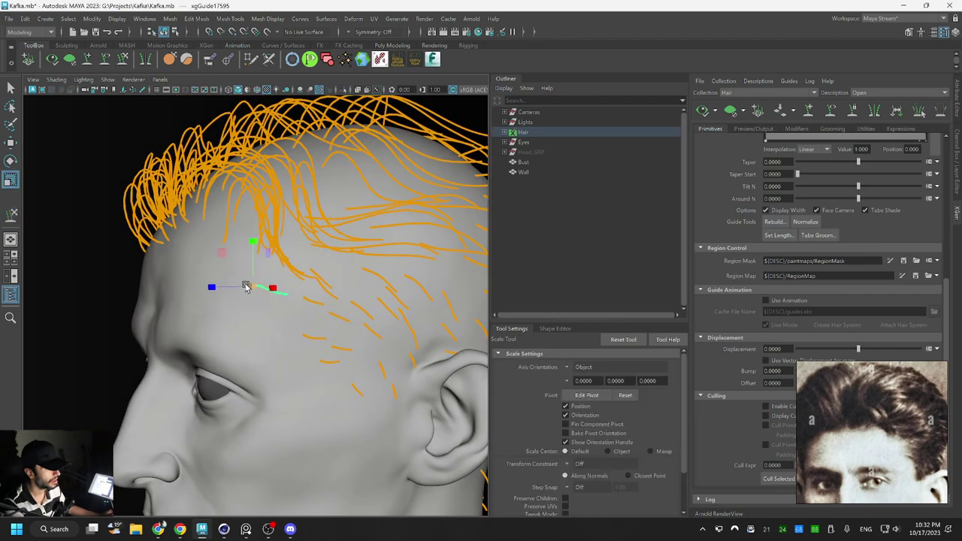
{"action": "key", "text": "q"}
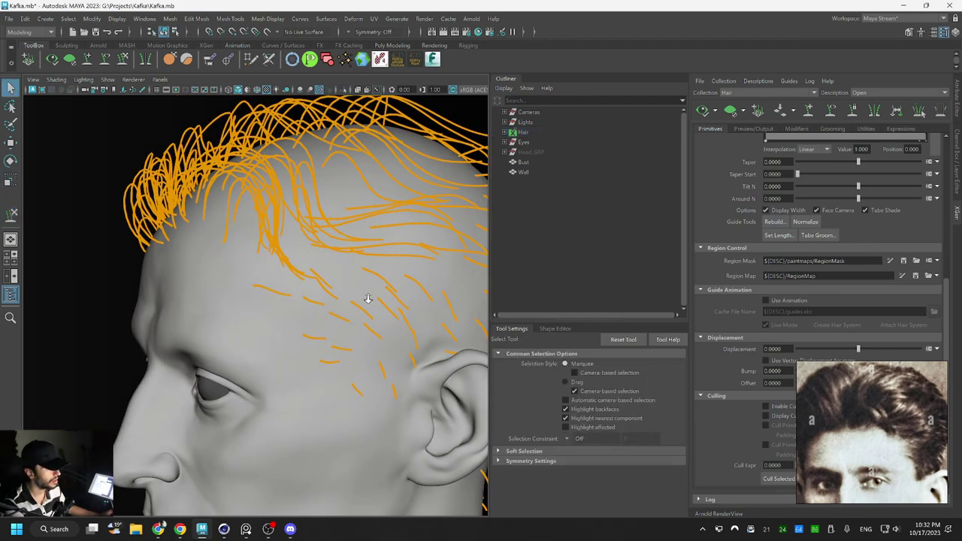
Regenerate the XGen preview and check the hair around the reworked temple hairline
{"action": "right_click_drag", "start_coordinate": [368, 299], "coordinate": [319, 262], "text": "alt"}
{"action": "middle_click_drag", "start_coordinate": [319, 262], "coordinate": [309, 245], "text": "alt"}
{"action": "right_click_drag", "start_coordinate": [309, 245], "coordinate": [350, 269], "text": "alt"}
{"action": "middle_click_drag", "start_coordinate": [328, 263], "coordinate": [278, 260], "text": "alt"}
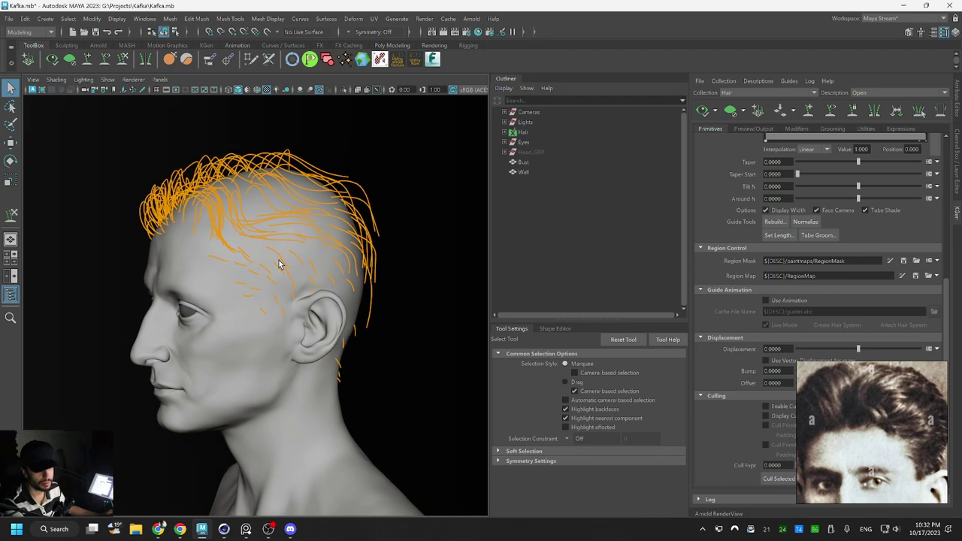
{"action": "left_click", "coordinate": [703, 108]}
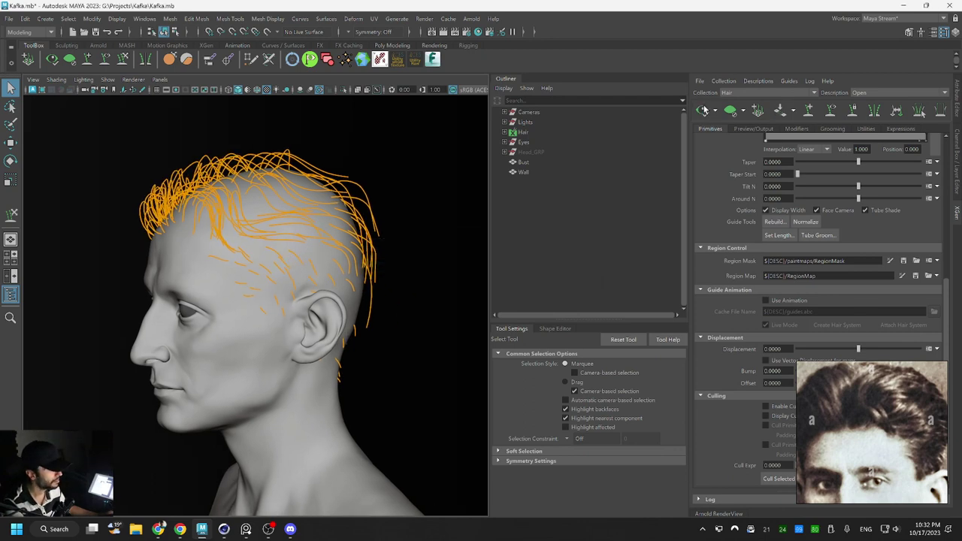
{"action": "right_click_drag", "start_coordinate": [223, 238], "coordinate": [248, 233], "text": "alt"}
{"action": "left_click_drag", "start_coordinate": [310, 226], "coordinate": [258, 197], "text": "alt"}
{"action": "scroll", "coordinate": [343, 233], "scroll_direction": "up", "scroll_amount": 6}
{"action": "scroll", "coordinate": [314, 231], "scroll_direction": "down", "scroll_amount": 3}
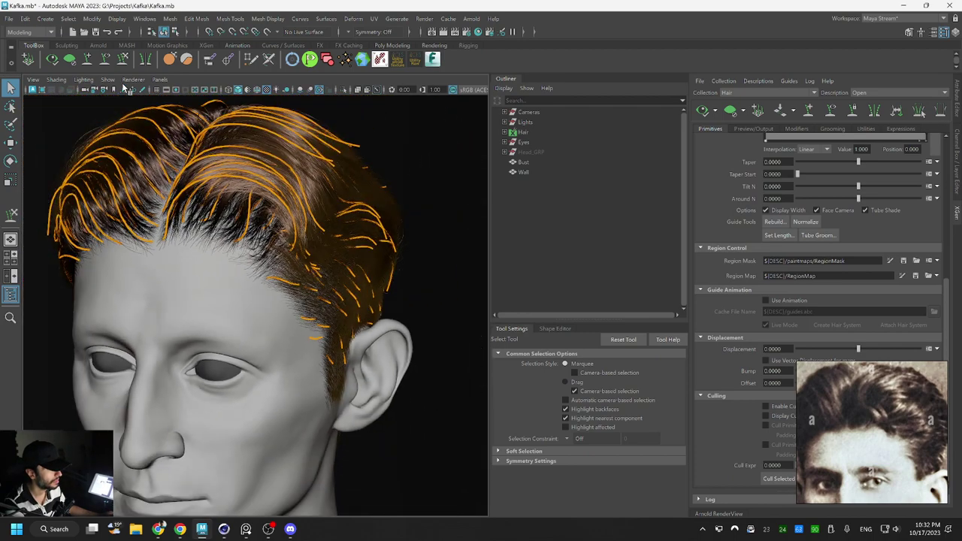
Inspect the previewed hair from the side and three-quarter views, and save the scene
{"action": "left_click", "coordinate": [87, 59]}
{"action": "left_click_drag", "start_coordinate": [239, 254], "coordinate": [209, 254], "text": "alt"}
{"action": "scroll", "coordinate": [320, 293], "scroll_direction": "down", "scroll_amount": 3}
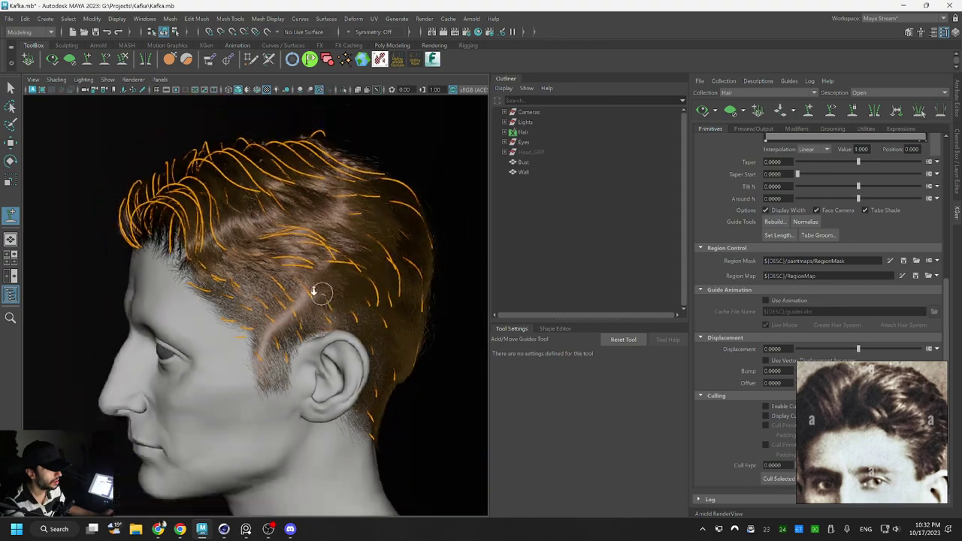
{"action": "key", "text": "q"}
{"action": "mouse_move", "coordinate": [327, 296]}
{"action": "left_mouse_down", "text": "alt"}
{"action": "mouse_move", "coordinate": [314, 287]}
{"action": "mouse_move", "coordinate": [335, 291]}
{"action": "left_mouse_up", "text": "alt"}
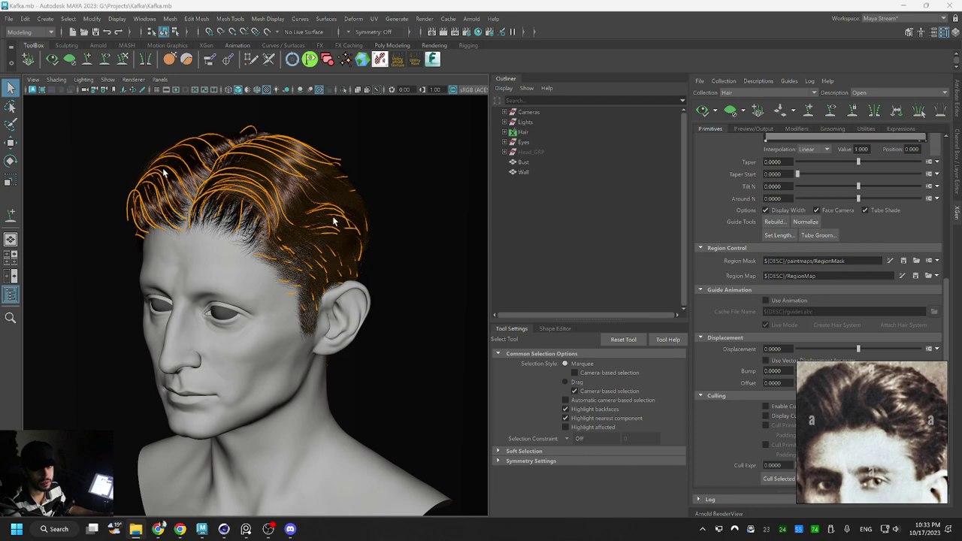
Launch ZBrush 2022 and import Kafka.obj from the Desktop
{"action": "left_click", "coordinate": [17, 529]}
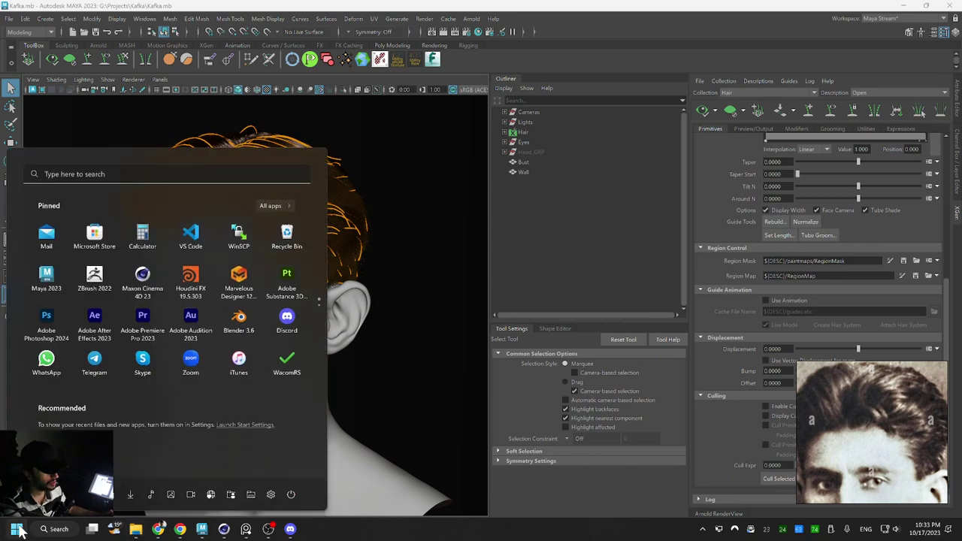
{"action": "left_click", "coordinate": [94, 277]}
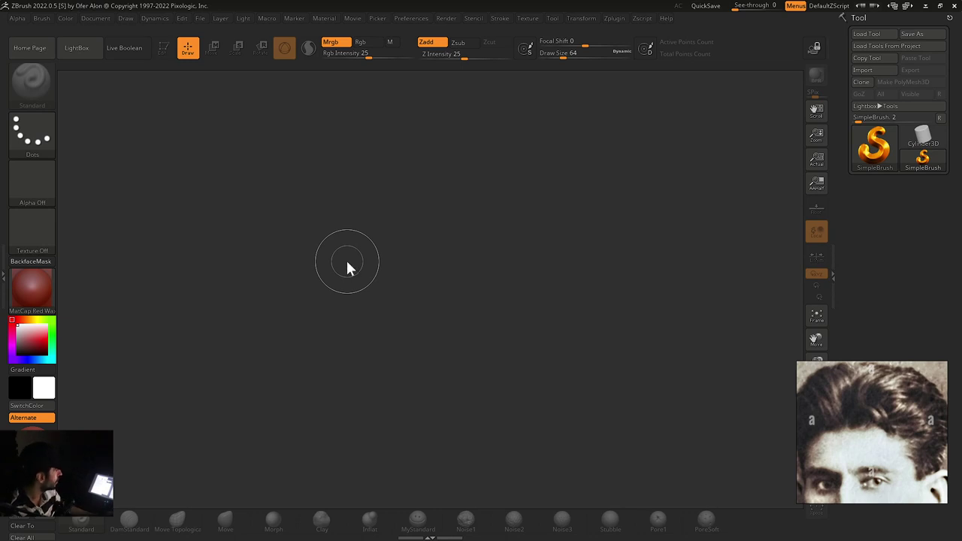
{"action": "left_click", "coordinate": [871, 71]}
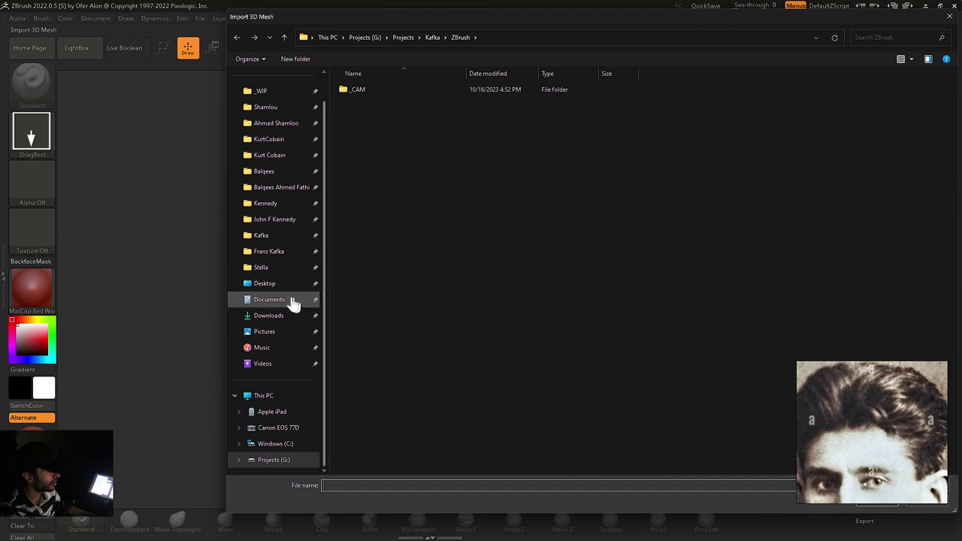
{"action": "left_click", "coordinate": [270, 284]}
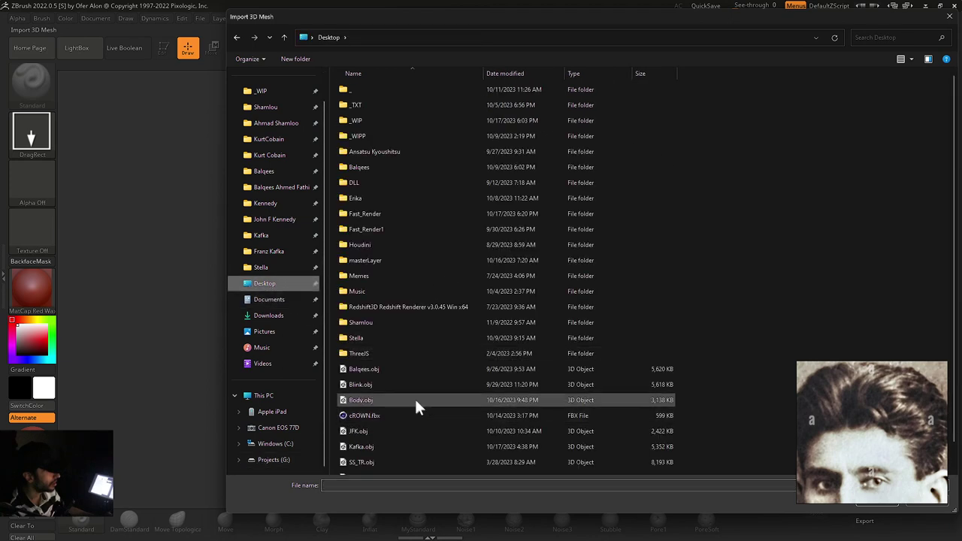
{"action": "double_click", "coordinate": [377, 446]}
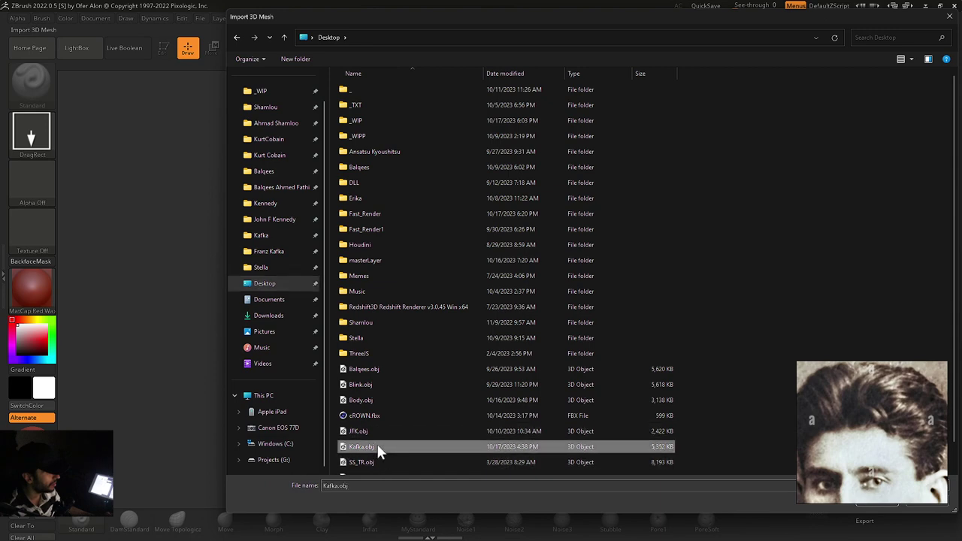
Draw the Kafka bust onto the canvas and subdivide it to 3.337 million points
{"action": "left_click_drag", "start_coordinate": [406, 206], "coordinate": [448, 492]}
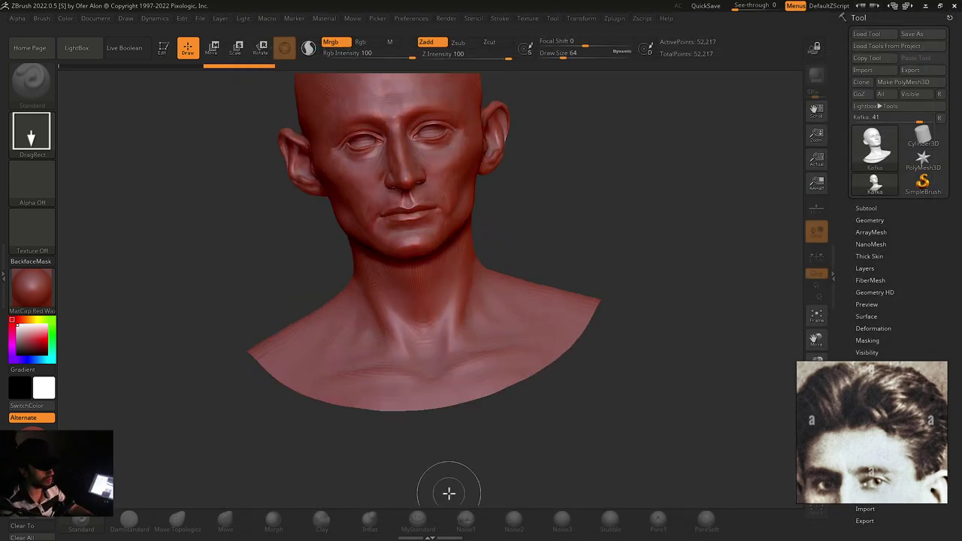
{"action": "key", "text": "ctrl"}
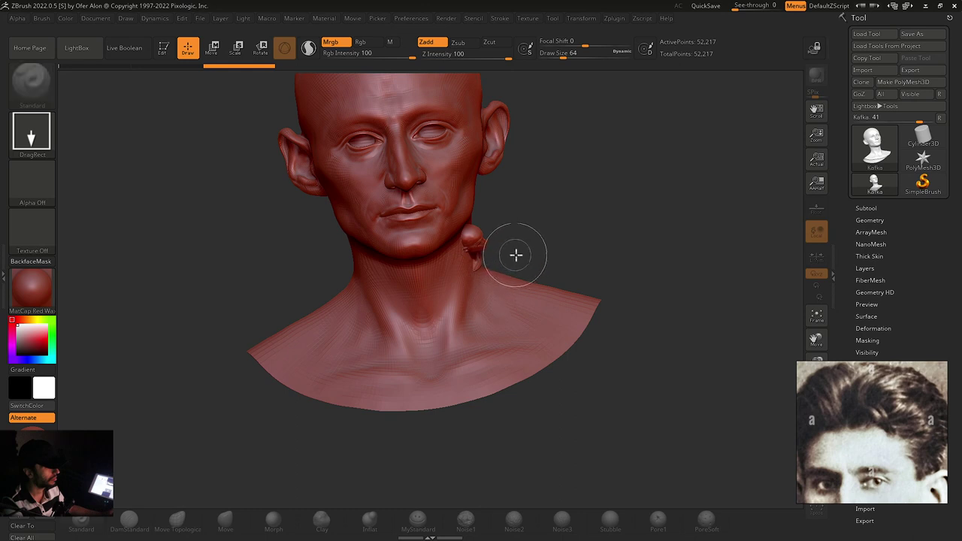
{"action": "key", "text": "ctrl+z"}
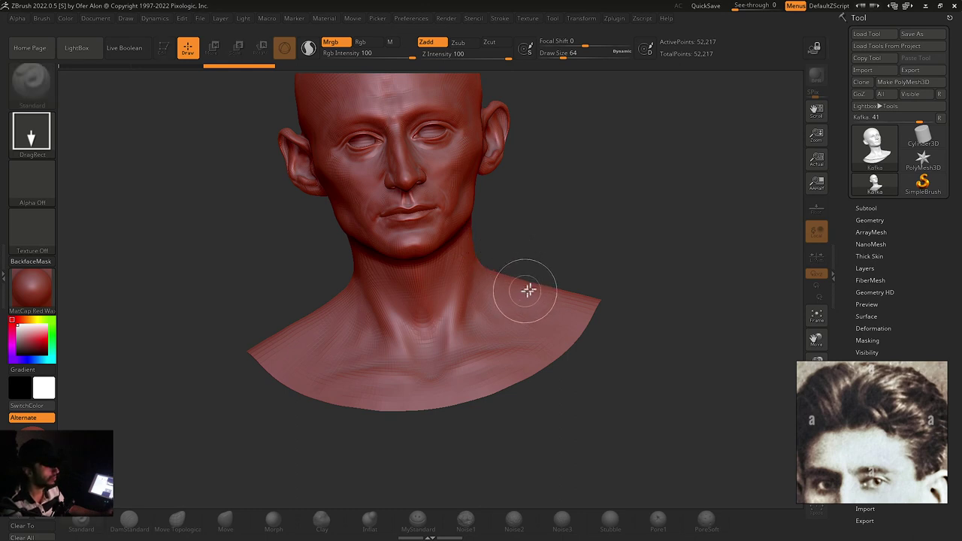
{"action": "key", "text": "ctrl+d"}
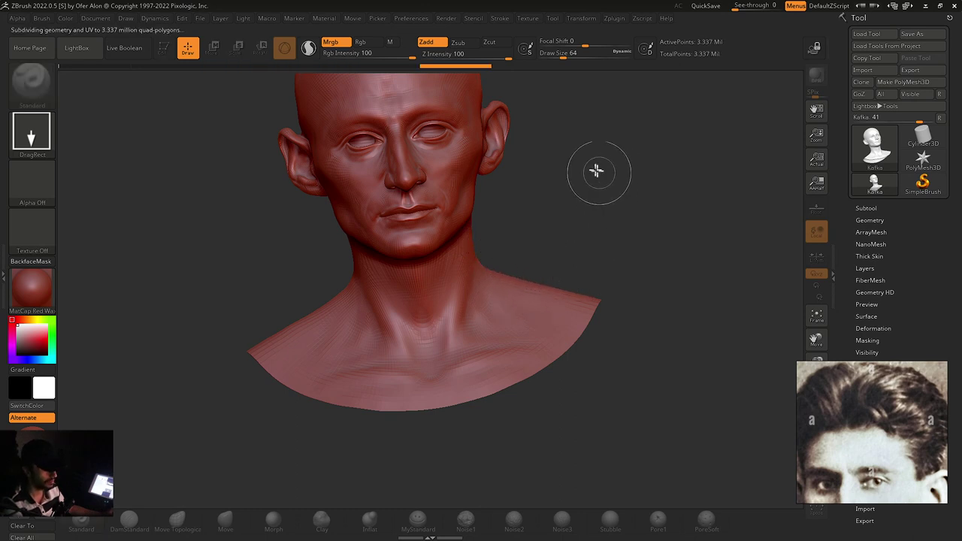
Put the bust into Edit mode on a cleared canvas and subdivide it to 13.35 million points
{"action": "mouse_move", "coordinate": [633, 195]}
{"action": "left_mouse_down"}
{"action": "mouse_move", "coordinate": [642, 250]}
{"action": "mouse_move", "coordinate": [651, 227]}
{"action": "left_mouse_up"}
{"action": "key", "text": "t"}
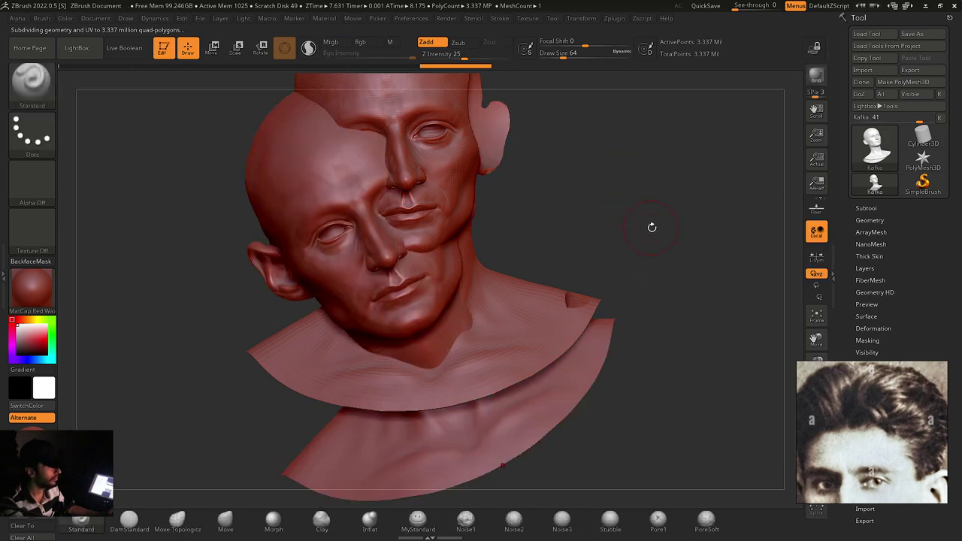
{"action": "key", "text": "ctrl+n"}
{"action": "mouse_move", "coordinate": [373, 221]}
{"action": "right_mouse_down", "text": "ctrl"}
{"action": "mouse_move", "coordinate": [488, 265]}
{"action": "mouse_move", "coordinate": [568, 231]}
{"action": "right_mouse_up", "text": "ctrl"}
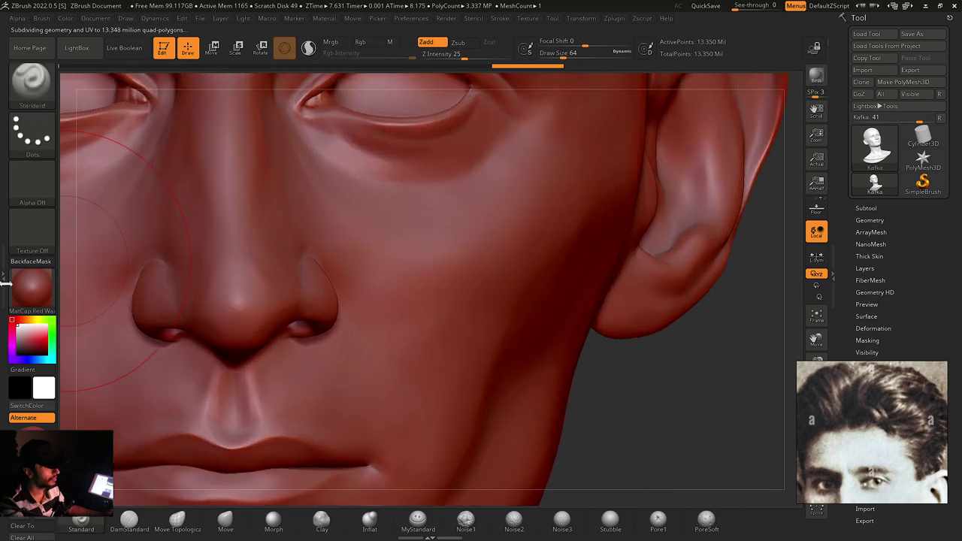
Choose the Pore1 brush and switch the bust's material to MatCap Gray
{"action": "left_click", "coordinate": [655, 519]}
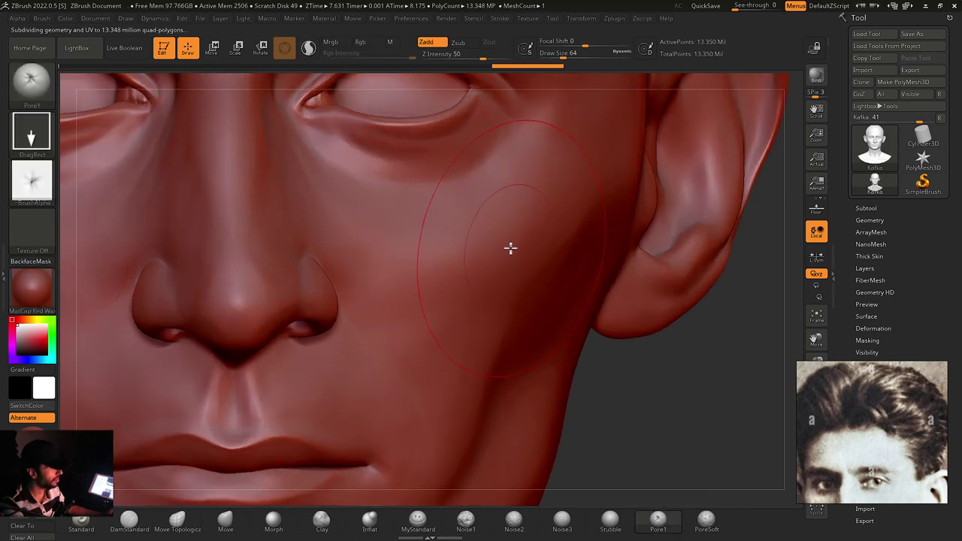
{"action": "left_click", "coordinate": [40, 299]}
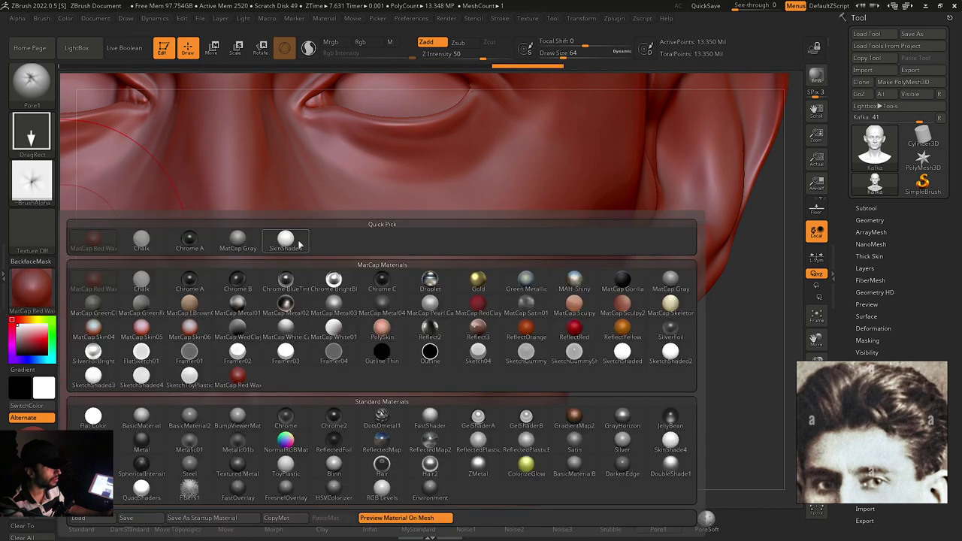
{"action": "left_click", "coordinate": [238, 239]}
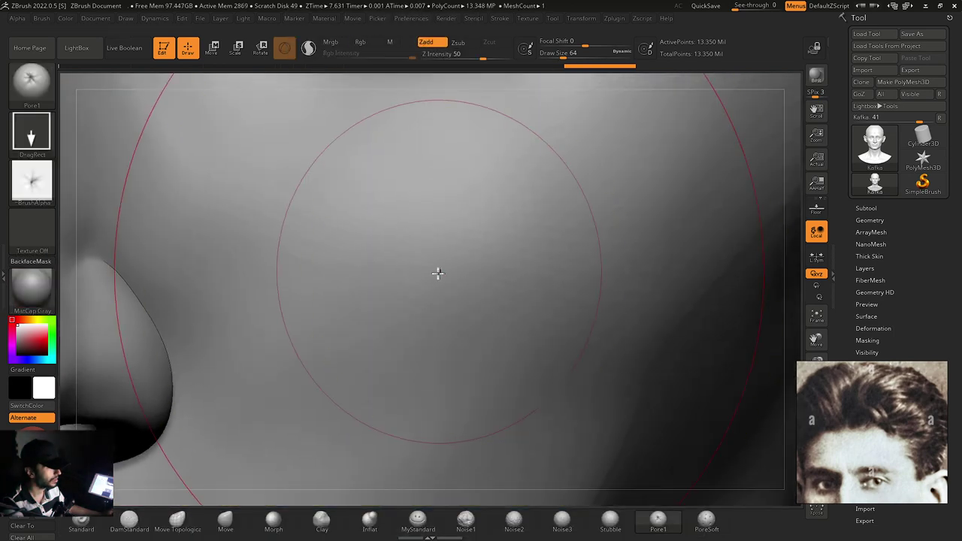
Reduce the draw size to about 23.3 and stamp a dense cluster of pores on the cheek beside the nose
{"action": "key", "text": "space"}
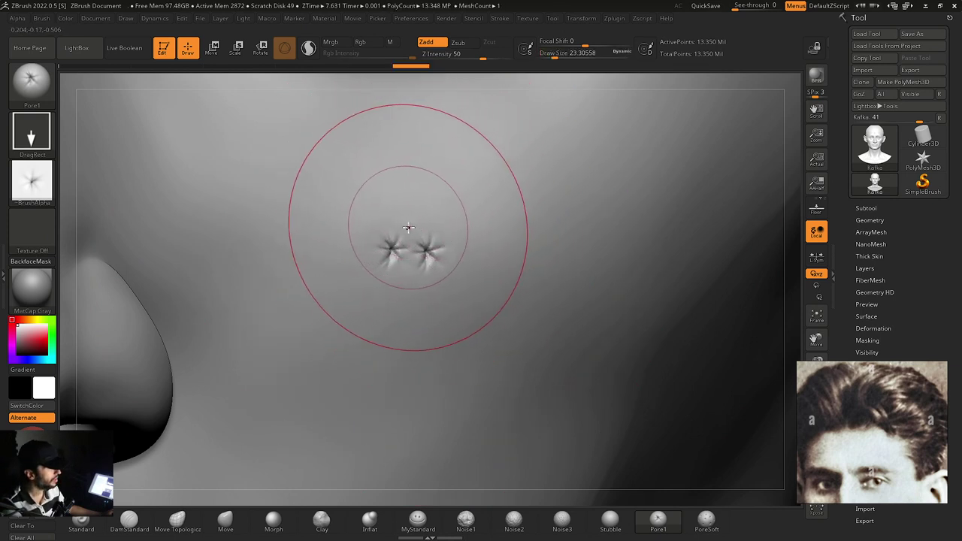
{"action": "left_click_drag", "start_coordinate": [408, 227], "coordinate": [438, 245]}
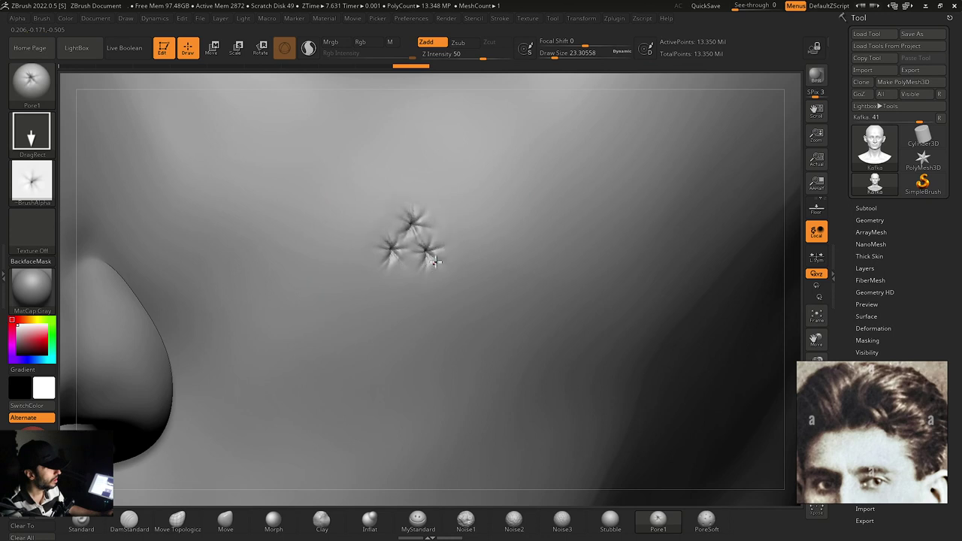
{"action": "left_click_drag", "start_coordinate": [442, 226], "coordinate": [475, 250]}
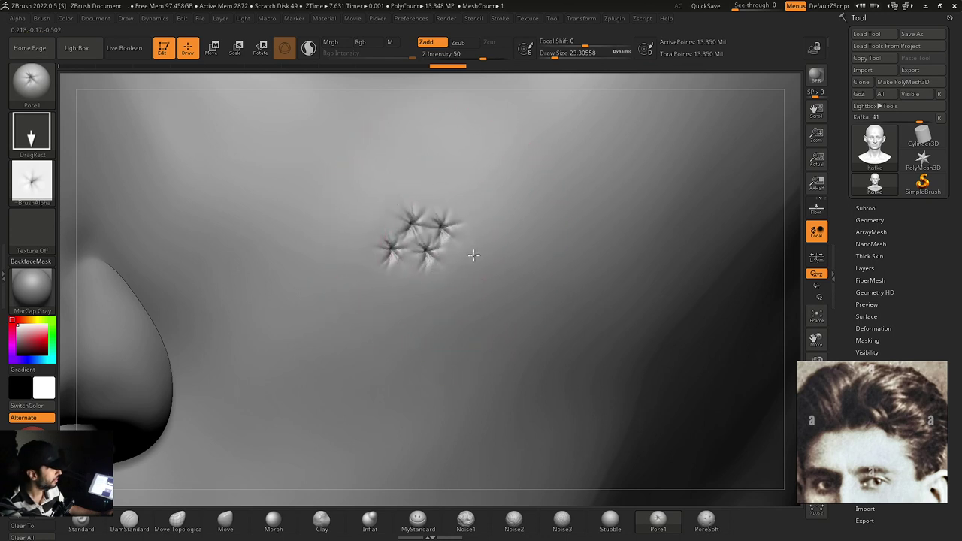
{"action": "left_click_drag", "start_coordinate": [432, 199], "coordinate": [453, 220]}
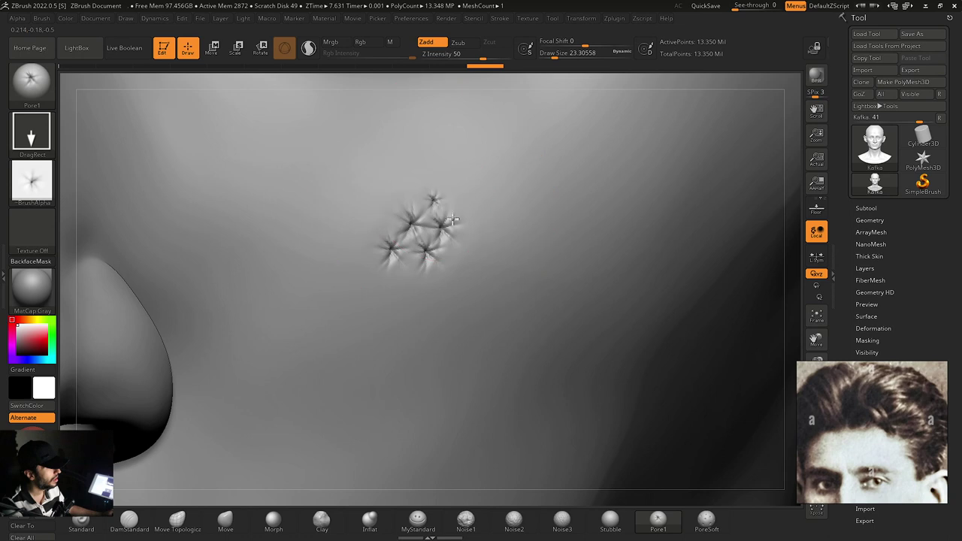
{"action": "left_click_drag", "start_coordinate": [403, 194], "coordinate": [428, 220]}
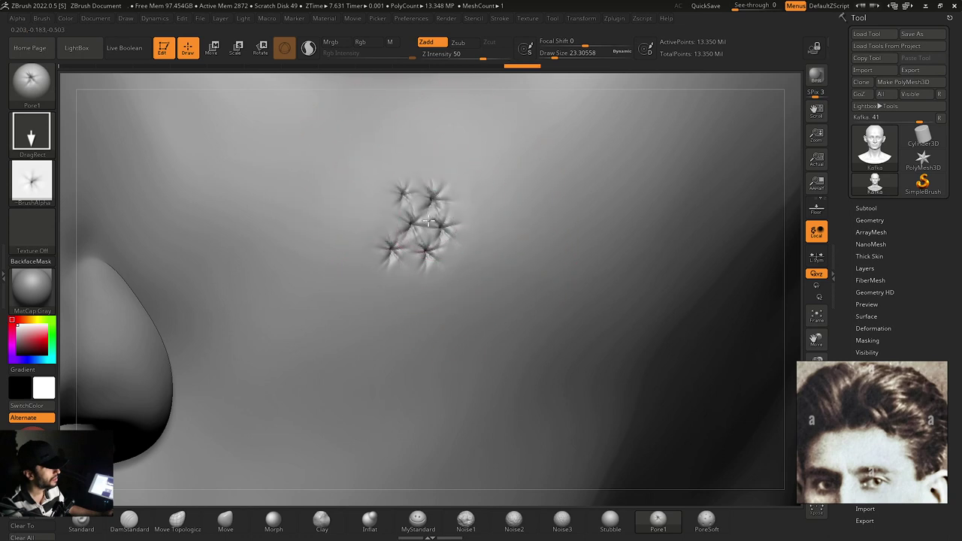
{"action": "left_click_drag", "start_coordinate": [419, 167], "coordinate": [413, 202]}
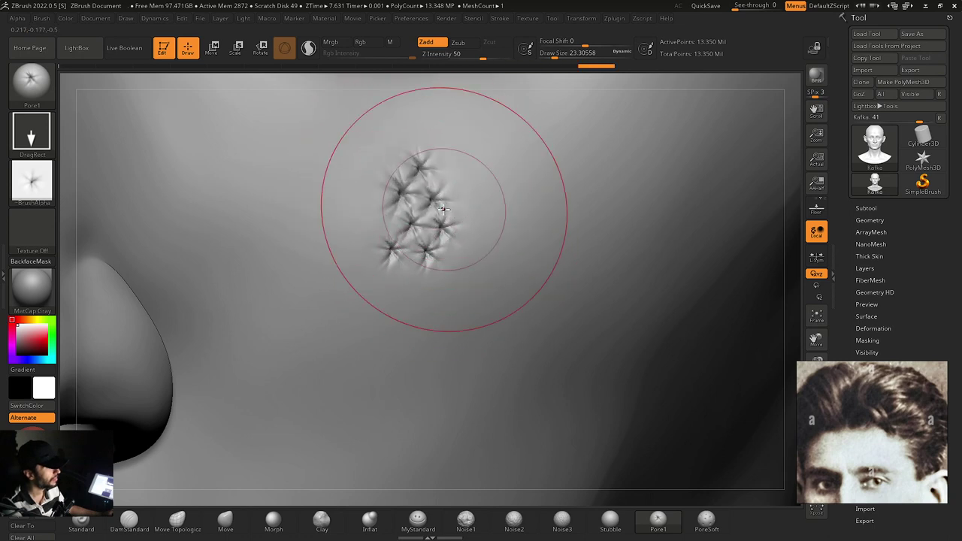
{"action": "left_click_drag", "start_coordinate": [446, 172], "coordinate": [472, 204]}
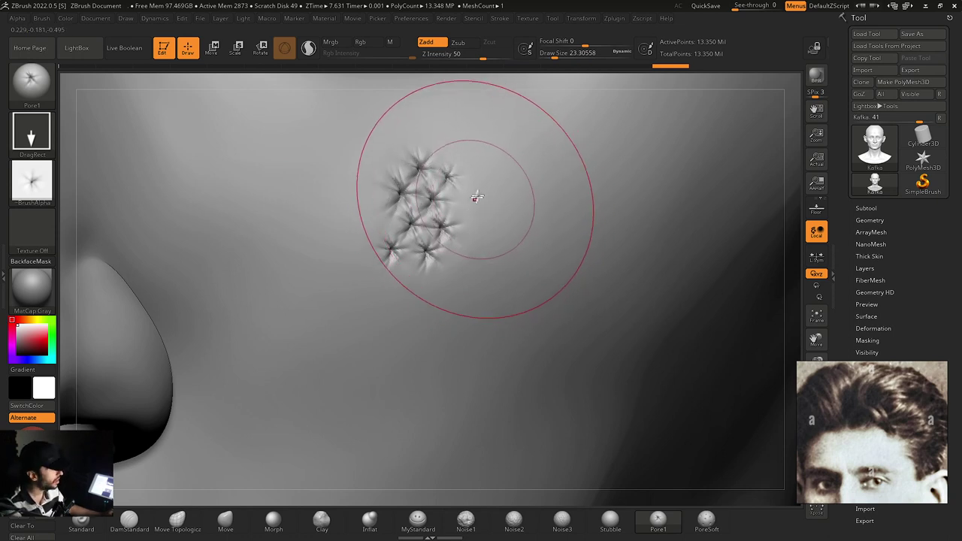
{"action": "left_click_drag", "start_coordinate": [464, 204], "coordinate": [489, 231]}
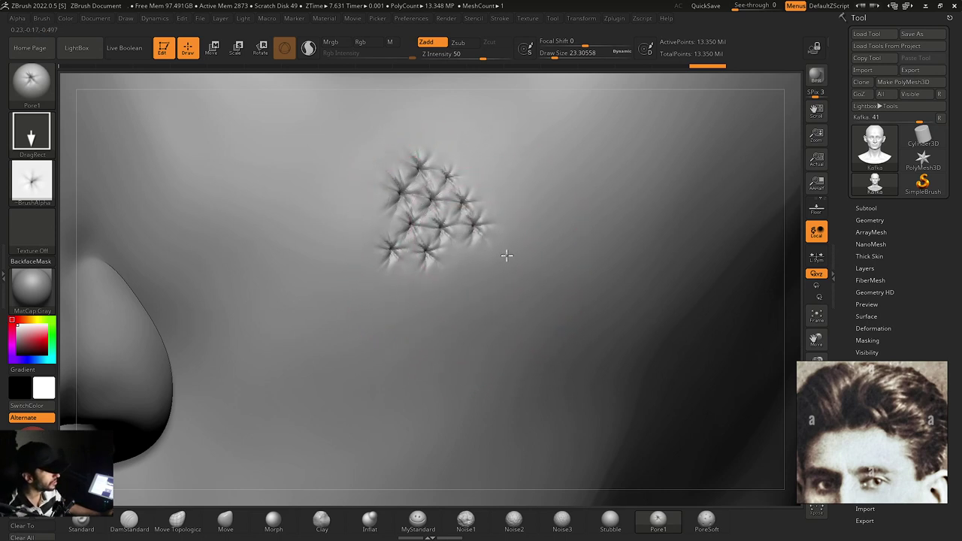
{"action": "mouse_move", "coordinate": [464, 249]}
{"action": "left_mouse_down"}
{"action": "mouse_move", "coordinate": [477, 272]}
{"action": "mouse_move", "coordinate": [451, 300]}
{"action": "left_mouse_up"}
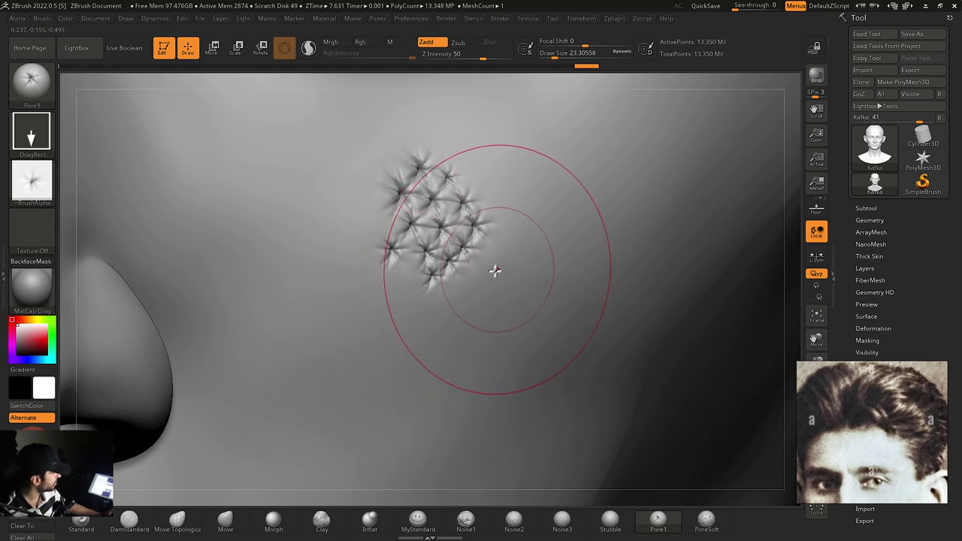
{"action": "left_click_drag", "start_coordinate": [409, 272], "coordinate": [422, 284]}
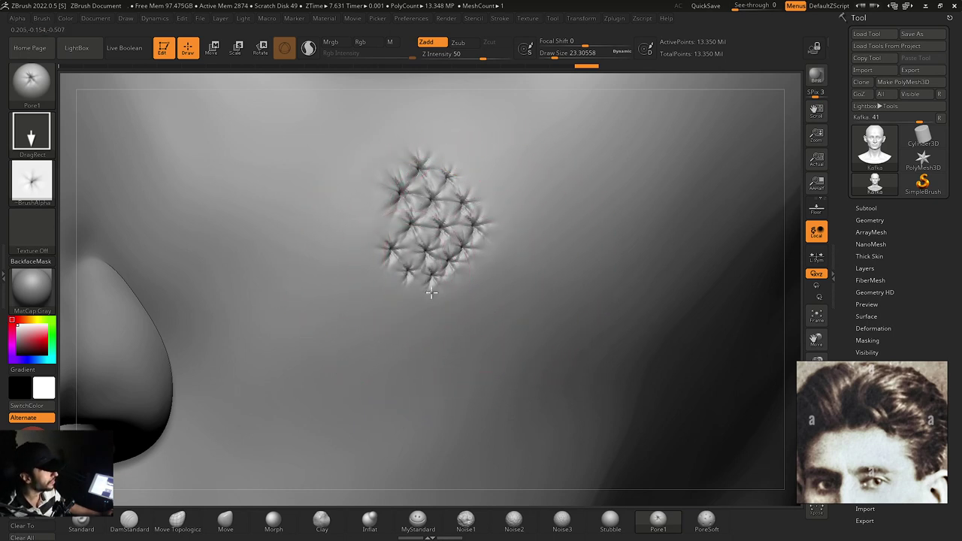
{"action": "left_click_drag", "start_coordinate": [382, 220], "coordinate": [396, 256]}
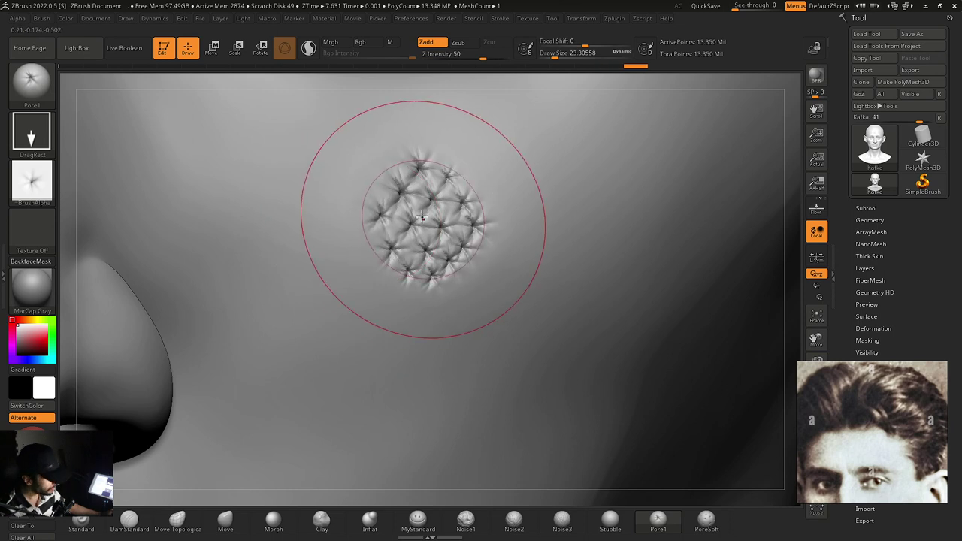
Extend the cheek's pore cluster upward and outward toward the area below the eye
{"action": "right_click_drag", "start_coordinate": [470, 203], "coordinate": [472, 235], "text": "alt"}
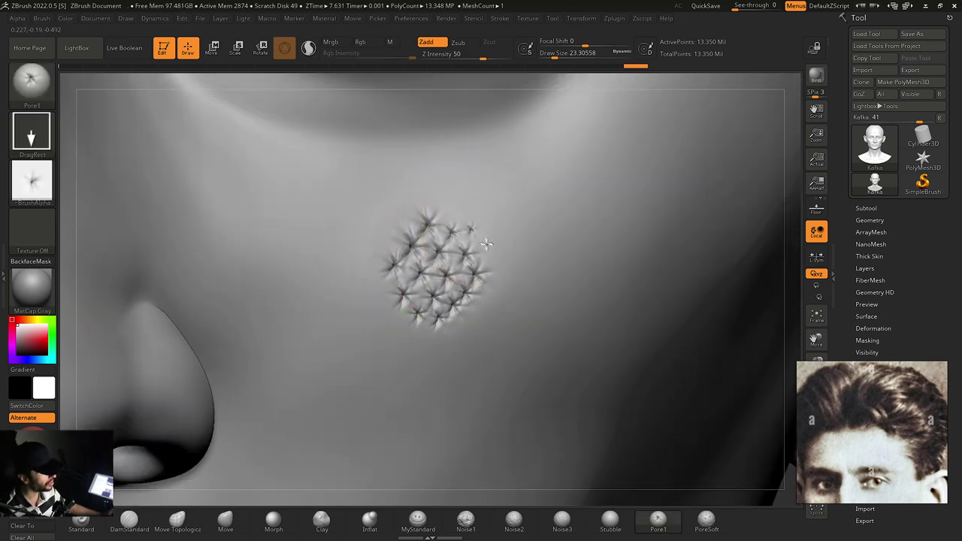
{"action": "left_click_drag", "start_coordinate": [483, 244], "coordinate": [510, 259]}
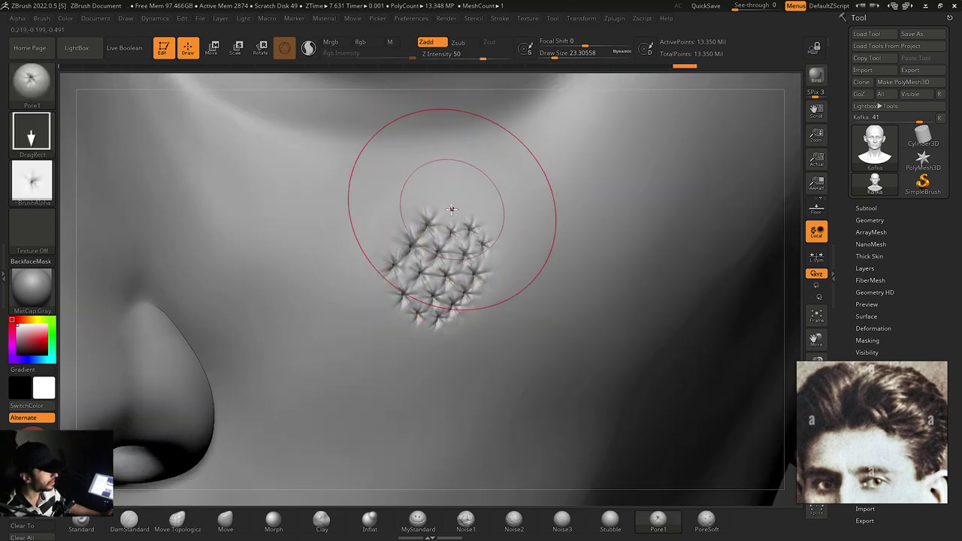
{"action": "left_click_drag", "start_coordinate": [453, 210], "coordinate": [458, 214]}
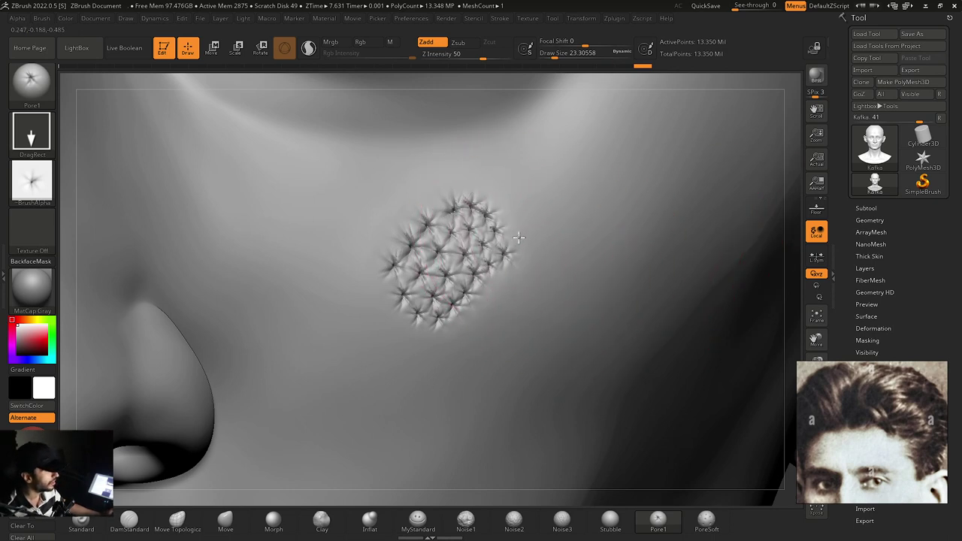
{"action": "left_click_drag", "start_coordinate": [516, 232], "coordinate": [519, 235]}
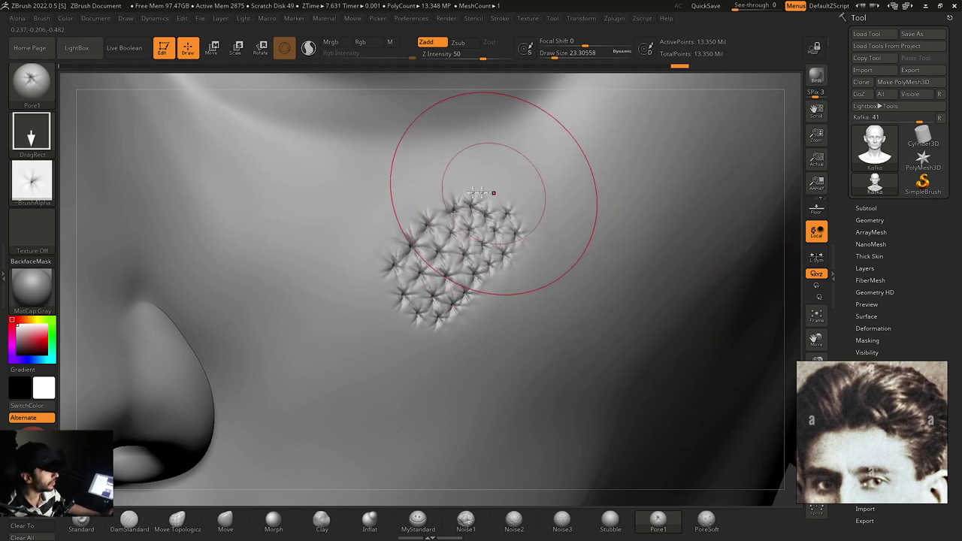
Soften the cheek pores with the Smooth brush and check the patch against the whole face
{"action": "mouse_move", "coordinate": [447, 236]}
{"action": "right_mouse_down", "text": "ctrl"}
{"action": "mouse_move", "coordinate": [466, 229]}
{"action": "mouse_move", "coordinate": [525, 249]}
{"action": "mouse_move", "coordinate": [408, 234]}
{"action": "right_mouse_up", "text": "ctrl"}
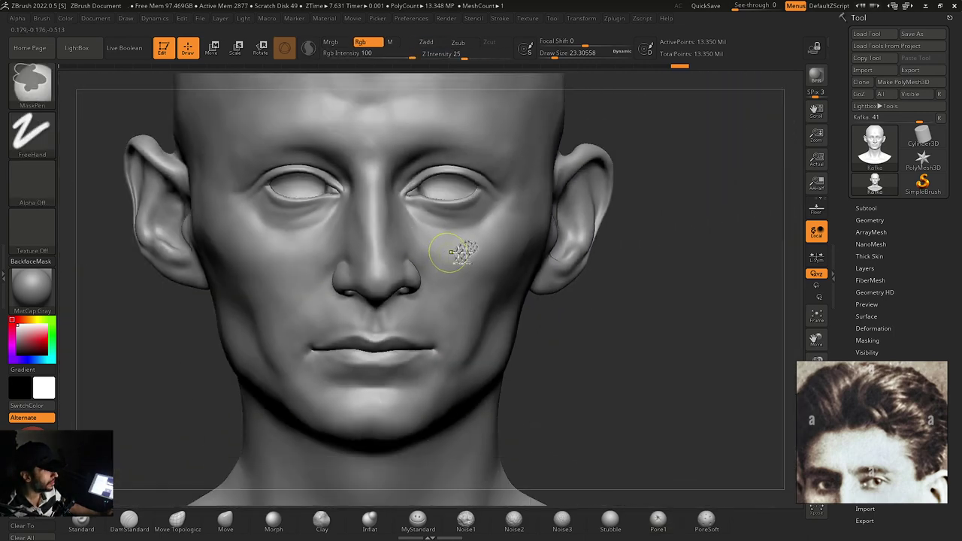
{"action": "right_click_drag", "start_coordinate": [459, 251], "coordinate": [483, 218], "text": "ctrl"}
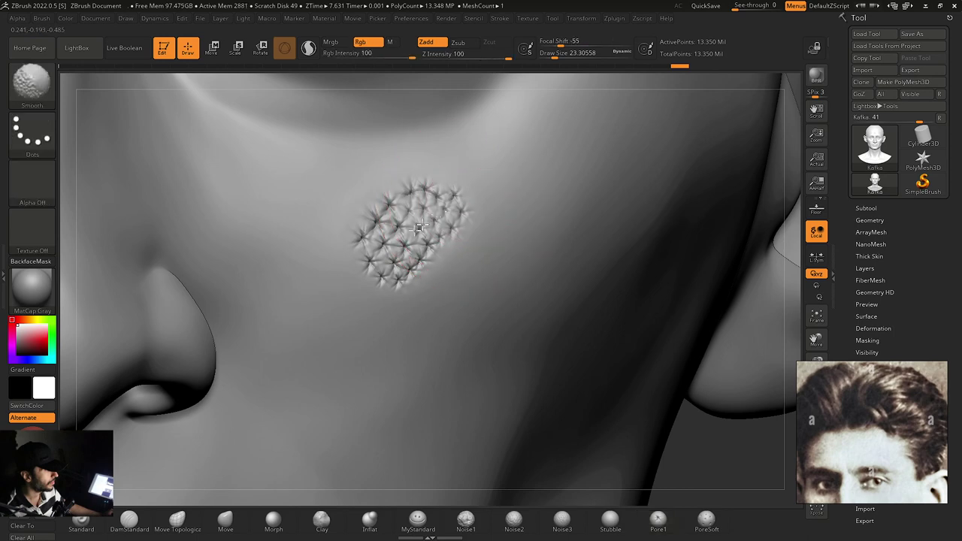
{"action": "left_click_drag", "start_coordinate": [454, 199], "coordinate": [424, 203], "text": "shift"}
{"action": "right_click_drag", "start_coordinate": [536, 154], "coordinate": [333, 155], "text": "ctrl"}
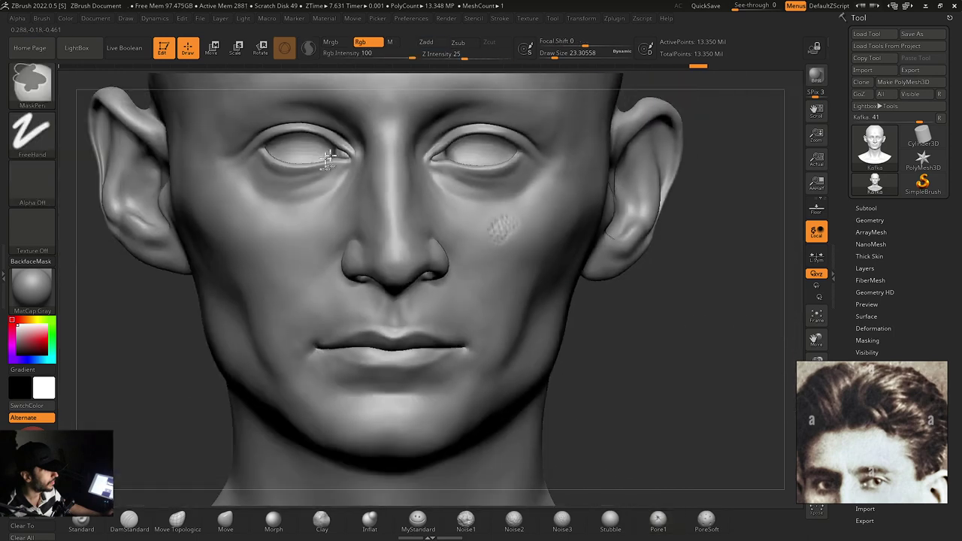
{"action": "right_click_drag", "start_coordinate": [488, 203], "coordinate": [549, 236], "text": "ctrl"}
{"action": "key", "text": "ctrl+minus"}
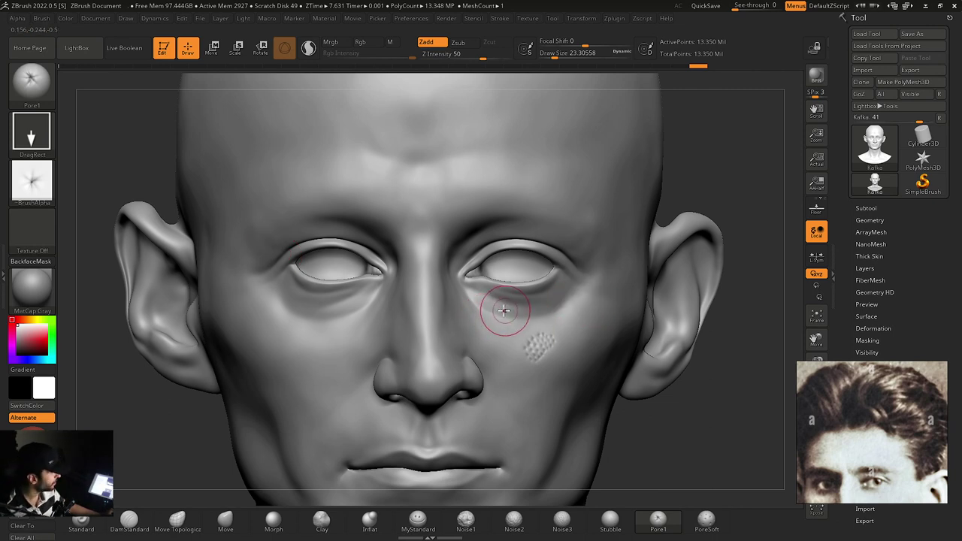
Stamp two adjacent pores on the lower forehead above the inner end of the brow
{"action": "right_click_drag", "start_coordinate": [507, 312], "coordinate": [507, 283], "text": "ctrl"}
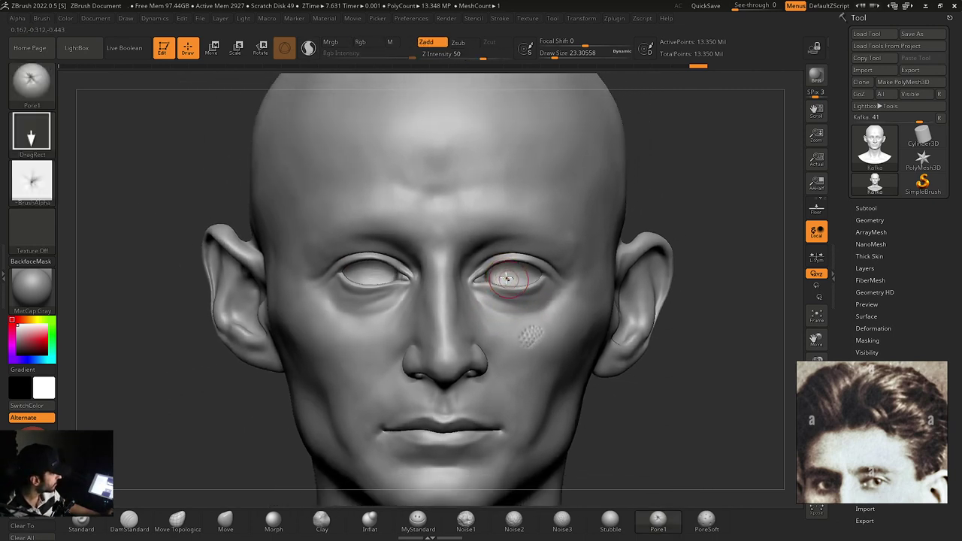
{"action": "right_click_drag", "start_coordinate": [459, 231], "coordinate": [433, 301], "text": "alt"}
{"action": "key", "text": "ctrl+plus"}
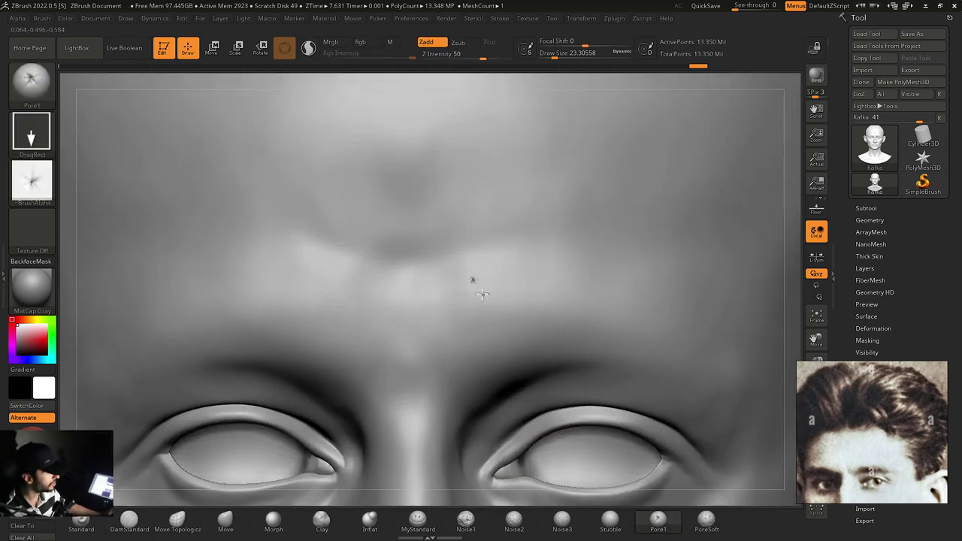
{"action": "right_click_drag", "start_coordinate": [531, 284], "coordinate": [411, 231], "text": "ctrl"}
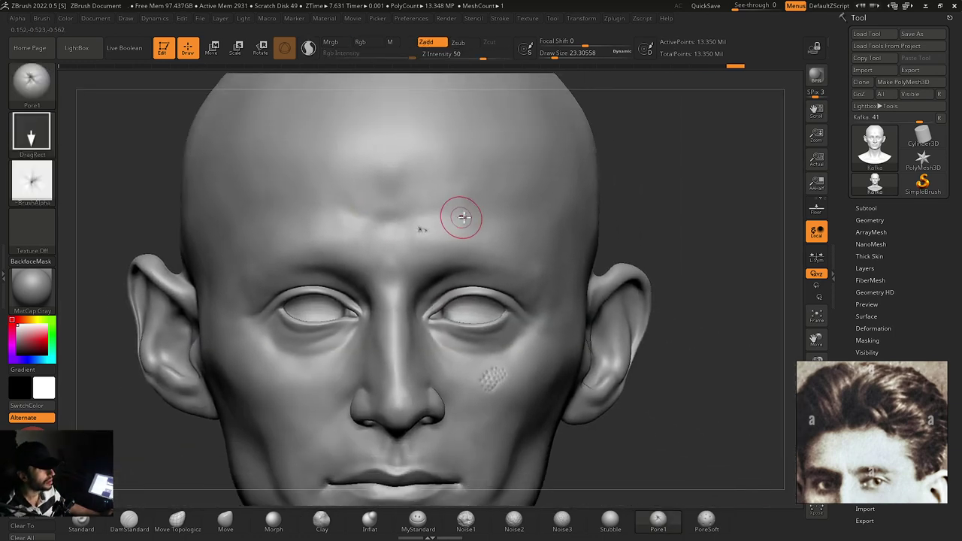
Carve a shallow horizontal wrinkle across the lower forehead with the MyStandard brush in Zsub, and raise the Z Intensity to 13
{"action": "right_click_drag", "start_coordinate": [473, 214], "coordinate": [543, 205]}
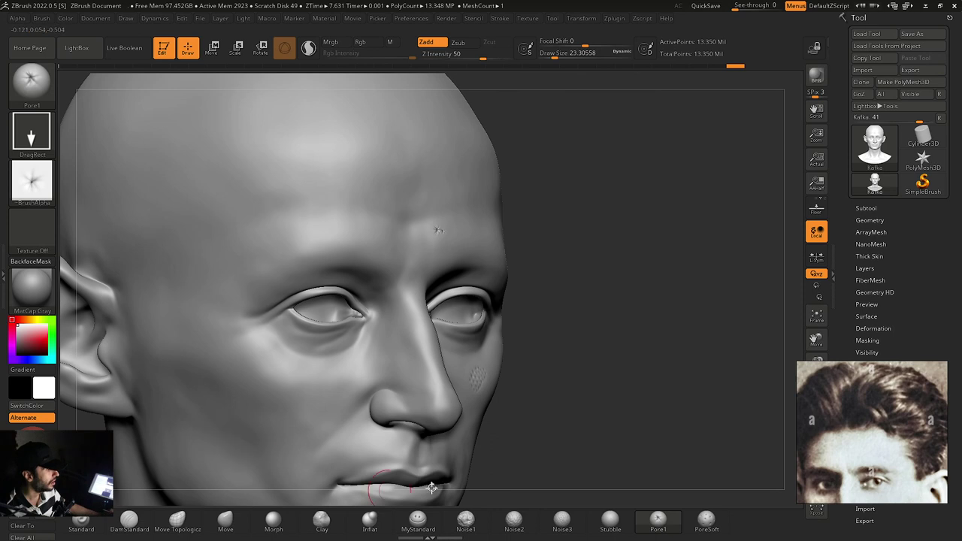
{"action": "left_click", "coordinate": [400, 528]}
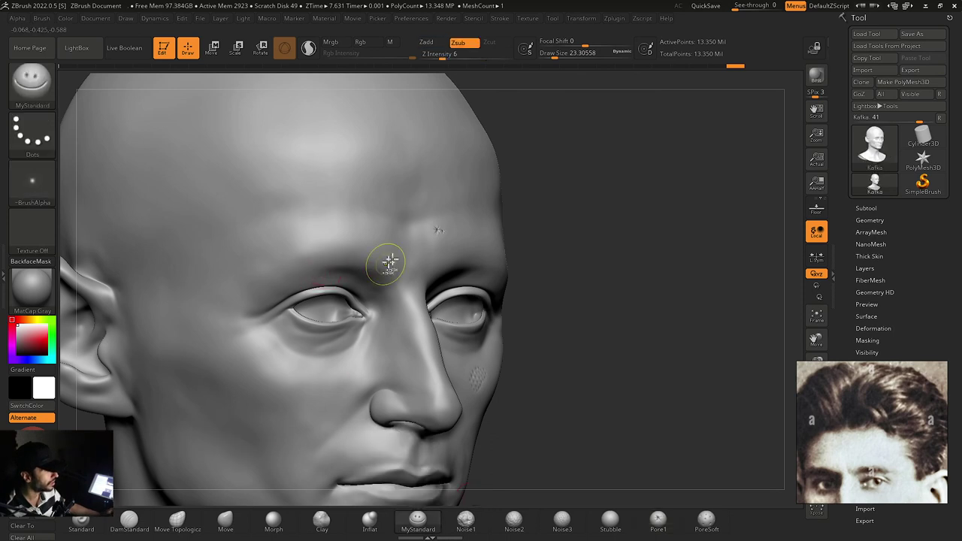
{"action": "mouse_move", "coordinate": [364, 195]}
{"action": "right_mouse_down", "text": "ctrl"}
{"action": "mouse_move", "coordinate": [474, 215]}
{"action": "mouse_move", "coordinate": [413, 233]}
{"action": "right_mouse_up", "text": "ctrl"}
{"action": "left_click_drag", "start_coordinate": [311, 274], "coordinate": [359, 280]}
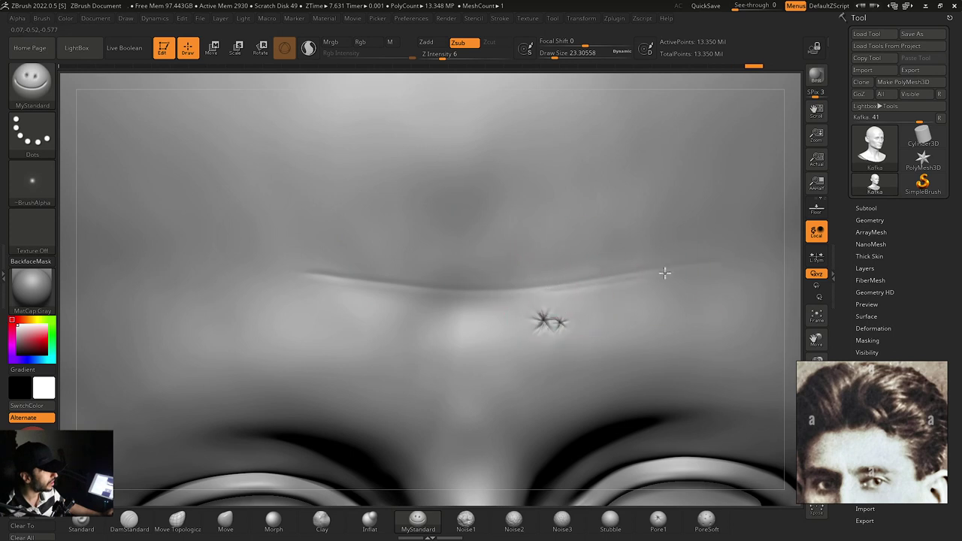
{"action": "left_click", "coordinate": [445, 56]}
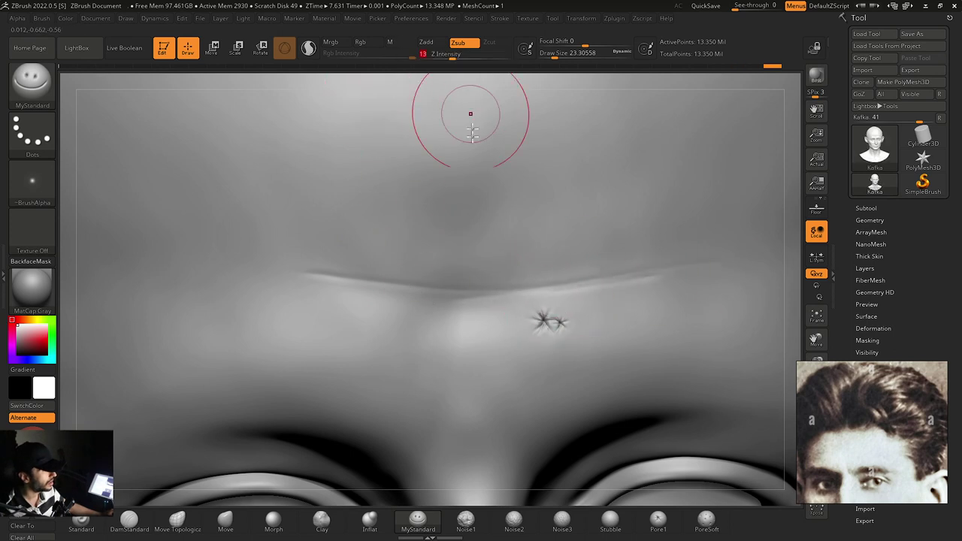
Carve several more horizontal and slanting crossed wrinkles across the forehead above the first shallow wrinkle
{"action": "mouse_move", "coordinate": [354, 232]}
{"action": "left_mouse_down"}
{"action": "mouse_move", "coordinate": [453, 243]}
{"action": "mouse_move", "coordinate": [601, 230]}
{"action": "mouse_move", "coordinate": [384, 247]}
{"action": "left_mouse_up"}
{"action": "left_click_drag", "start_coordinate": [636, 172], "coordinate": [400, 239]}
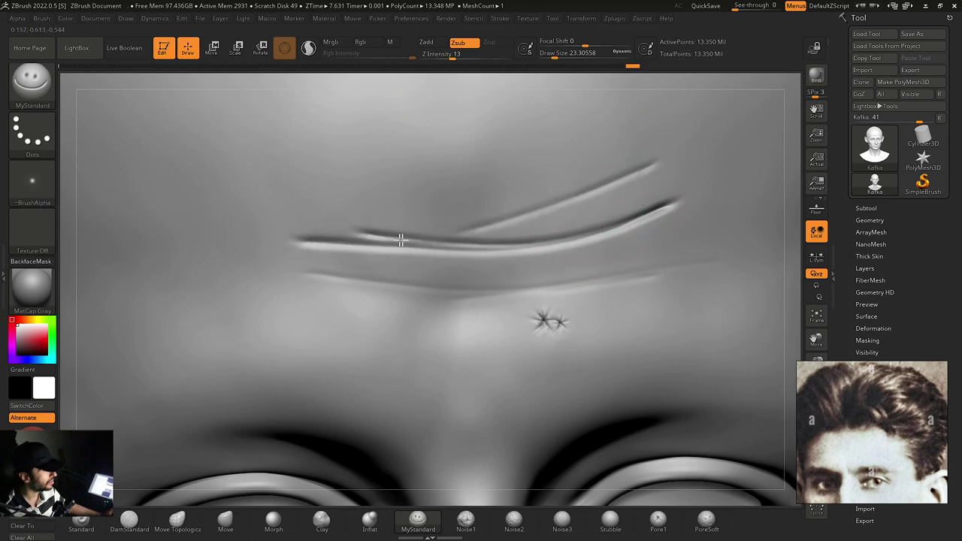
{"action": "left_click_drag", "start_coordinate": [325, 225], "coordinate": [672, 180]}
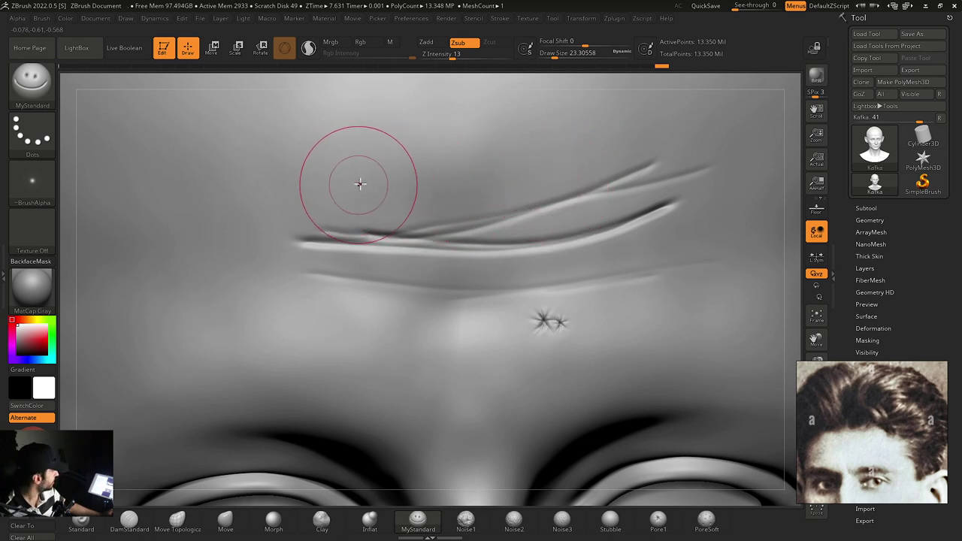
{"action": "mouse_move", "coordinate": [335, 178]}
{"action": "left_mouse_down"}
{"action": "mouse_move", "coordinate": [520, 180]}
{"action": "mouse_move", "coordinate": [584, 156]}
{"action": "left_mouse_up"}
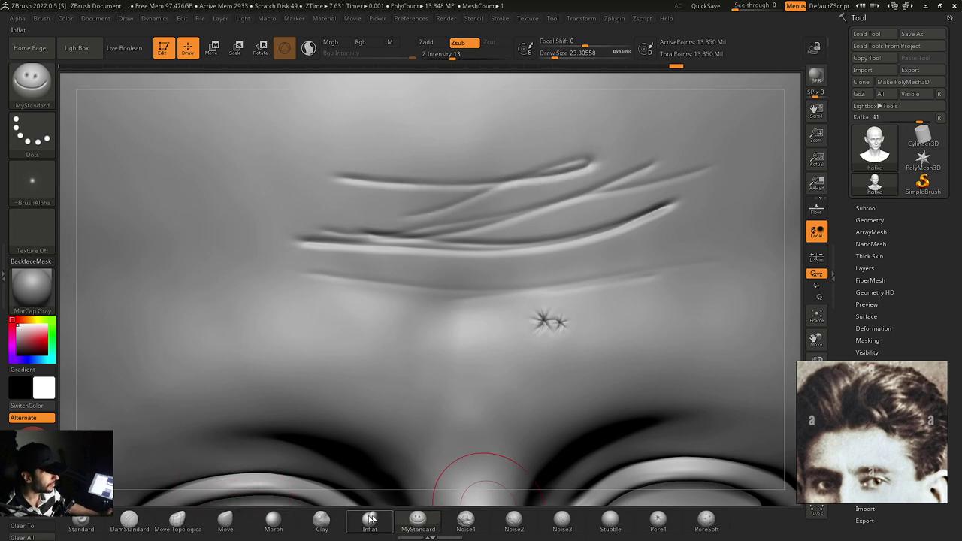
Stamp a second pore cluster with the Pore1 brush on the cheek beside the existing patch, toward the nose
{"action": "right_click_drag", "start_coordinate": [525, 385], "coordinate": [395, 227], "text": "alt"}
{"action": "right_click_drag", "start_coordinate": [561, 309], "coordinate": [519, 314]}
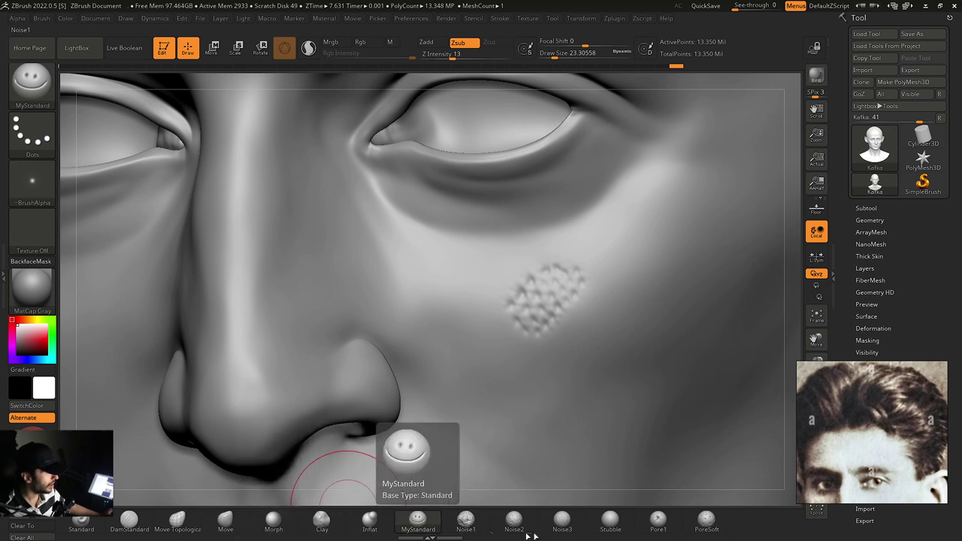
{"action": "left_click", "coordinate": [679, 526]}
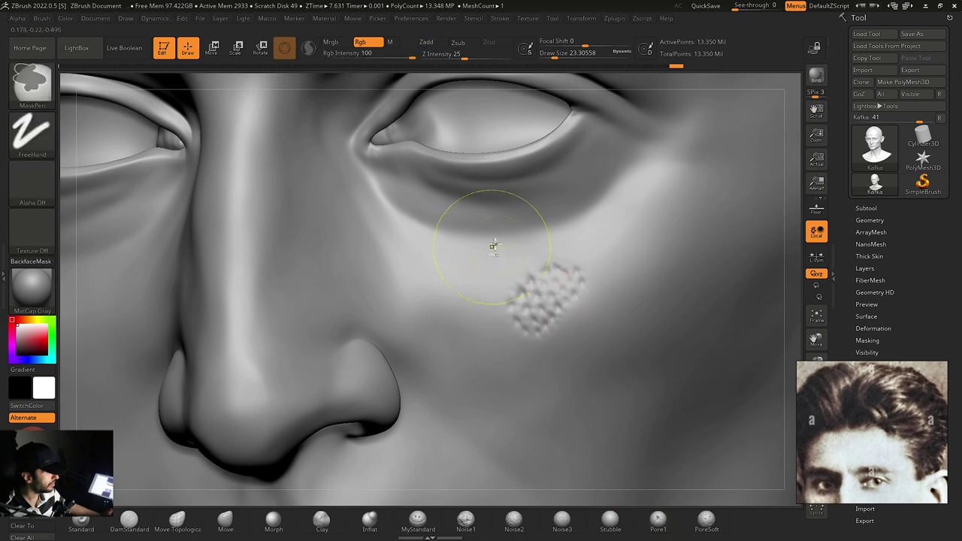
{"action": "mouse_move", "coordinate": [494, 242]}
{"action": "left_mouse_down", "text": "alt"}
{"action": "mouse_move", "coordinate": [458, 304]}
{"action": "mouse_move", "coordinate": [449, 272]}
{"action": "mouse_move", "coordinate": [489, 260]}
{"action": "left_mouse_up", "text": "alt"}
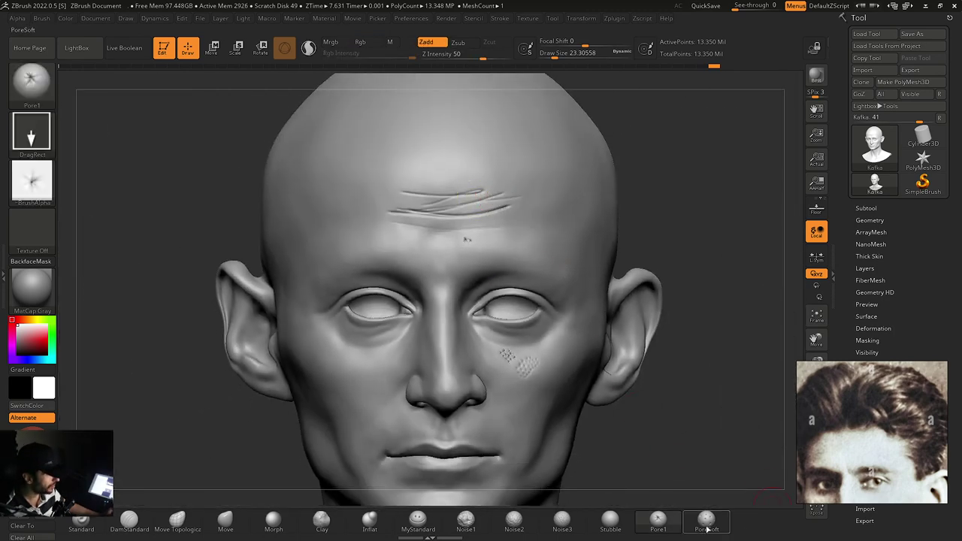
Stamp a few adjacent pores with the PoreSoft brush on the upper cheek below the outer part of the eye
{"action": "left_click", "coordinate": [706, 522]}
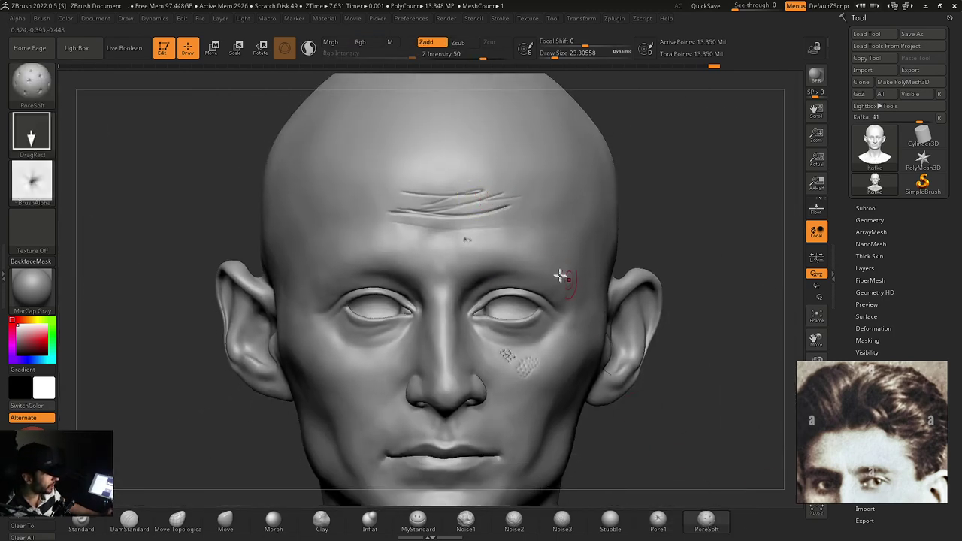
{"action": "mouse_move", "coordinate": [530, 366]}
{"action": "right_mouse_down", "text": "ctrl"}
{"action": "mouse_move", "coordinate": [629, 414]}
{"action": "mouse_move", "coordinate": [657, 458]}
{"action": "right_mouse_up", "text": "ctrl"}
{"action": "right_click_drag", "start_coordinate": [599, 307], "coordinate": [495, 351], "text": "alt"}
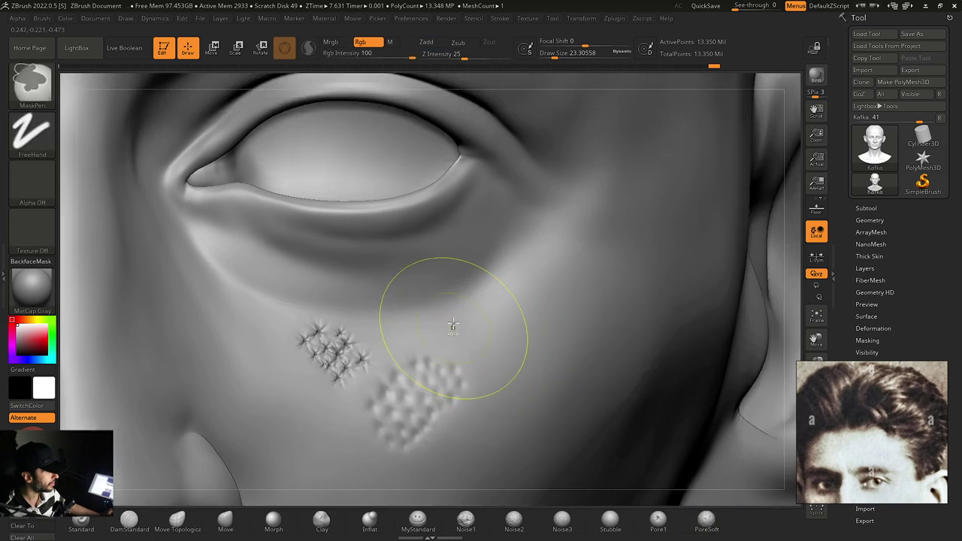
{"action": "mouse_move", "coordinate": [453, 324]}
{"action": "right_mouse_down", "text": "ctrl"}
{"action": "mouse_move", "coordinate": [475, 348]}
{"action": "mouse_move", "coordinate": [519, 335]}
{"action": "mouse_move", "coordinate": [541, 351]}
{"action": "right_mouse_up", "text": "ctrl"}
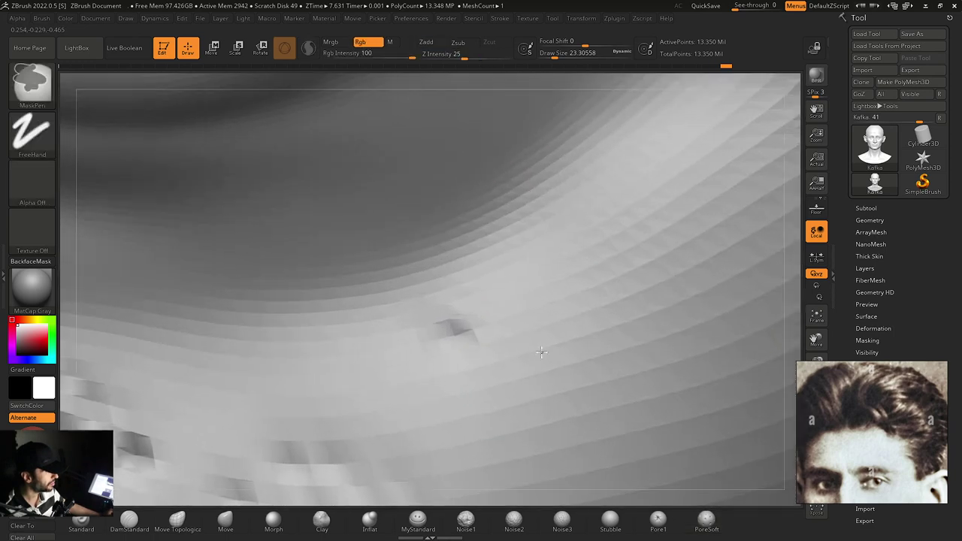
{"action": "left_click_drag", "start_coordinate": [490, 332], "coordinate": [514, 355]}
{"action": "left_click_drag", "start_coordinate": [469, 305], "coordinate": [502, 319]}
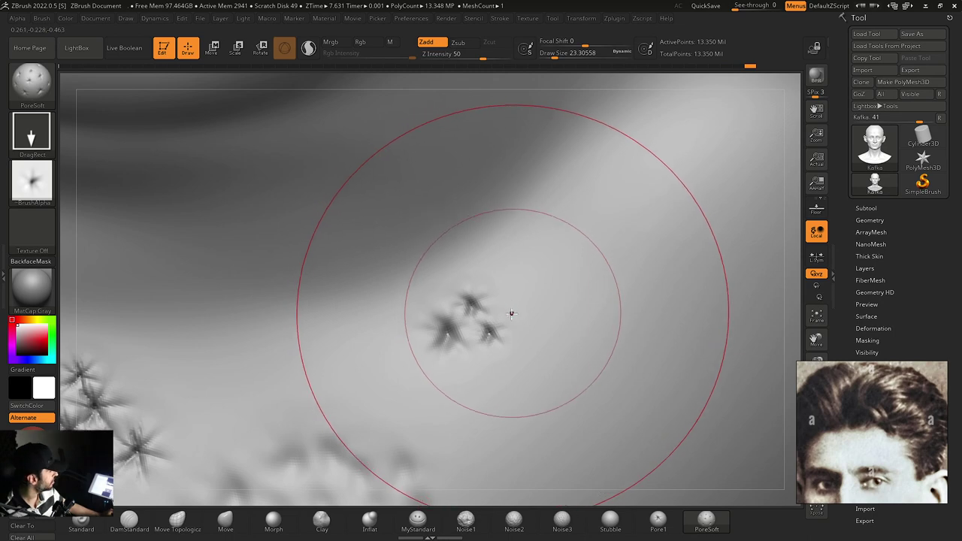
Extend the PoreSoft cluster upward with more pores and compare it with the other cheek patches on the whole face
{"action": "right_click_drag", "start_coordinate": [545, 319], "coordinate": [528, 329], "text": "alt"}
{"action": "left_click_drag", "start_coordinate": [481, 322], "coordinate": [495, 328]}
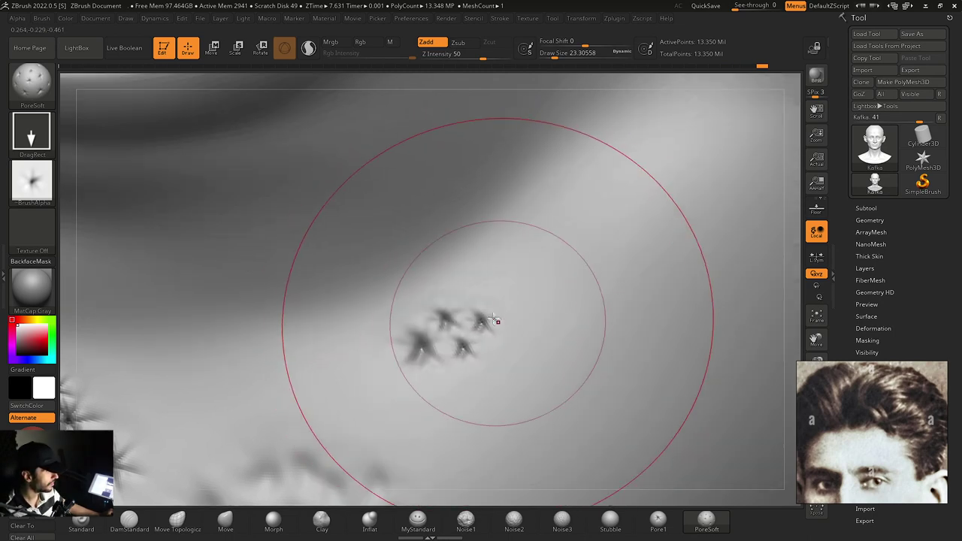
{"action": "left_click_drag", "start_coordinate": [469, 294], "coordinate": [476, 302]}
{"action": "mouse_move", "coordinate": [506, 324]}
{"action": "right_mouse_down", "text": "ctrl"}
{"action": "mouse_move", "coordinate": [477, 311]}
{"action": "mouse_move", "coordinate": [483, 338]}
{"action": "mouse_move", "coordinate": [521, 347]}
{"action": "mouse_move", "coordinate": [448, 327]}
{"action": "right_mouse_up", "text": "ctrl"}
{"action": "right_click_drag", "start_coordinate": [504, 356], "coordinate": [604, 371], "text": "ctrl"}
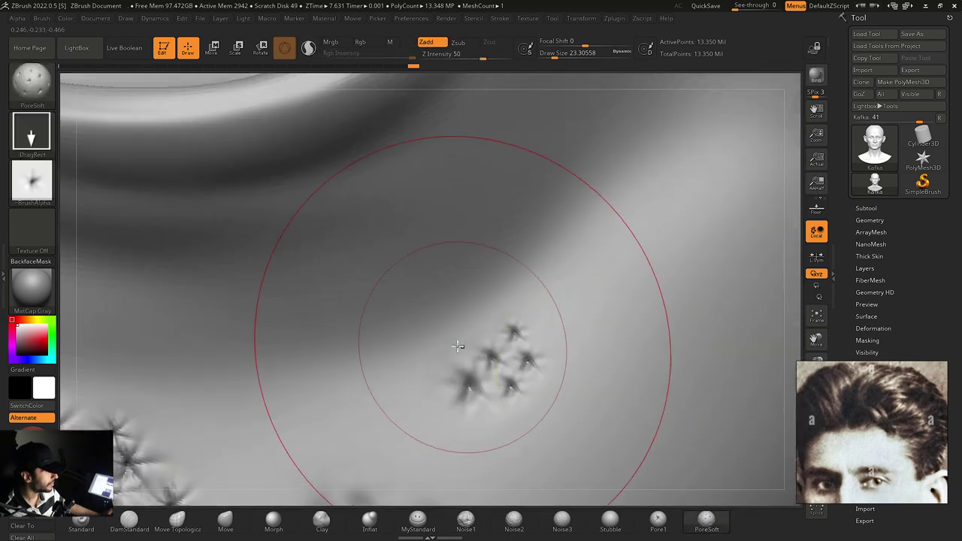
{"action": "left_click_drag", "start_coordinate": [457, 343], "coordinate": [475, 362]}
{"action": "left_click_drag", "start_coordinate": [481, 322], "coordinate": [495, 338]}
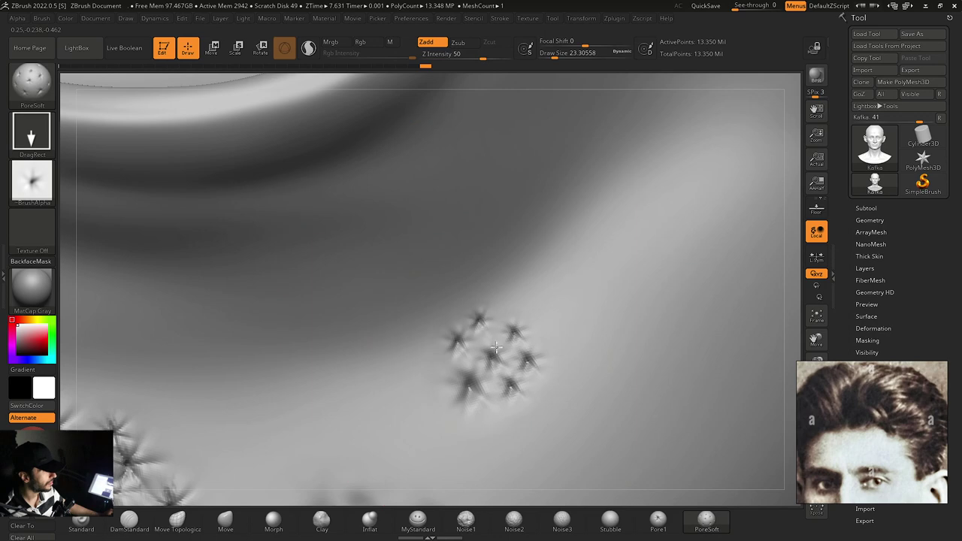
{"action": "right_click_drag", "start_coordinate": [496, 338], "coordinate": [399, 273], "text": "ctrl"}
{"action": "mouse_move", "coordinate": [580, 349]}
{"action": "right_mouse_down", "text": "alt"}
{"action": "mouse_move", "coordinate": [538, 300]}
{"action": "mouse_move", "coordinate": [517, 301]}
{"action": "mouse_move", "coordinate": [480, 271]}
{"action": "mouse_move", "coordinate": [391, 255]}
{"action": "right_mouse_up", "text": "alt"}
{"action": "right_click_drag", "start_coordinate": [562, 410], "coordinate": [392, 405], "text": "ctrl"}
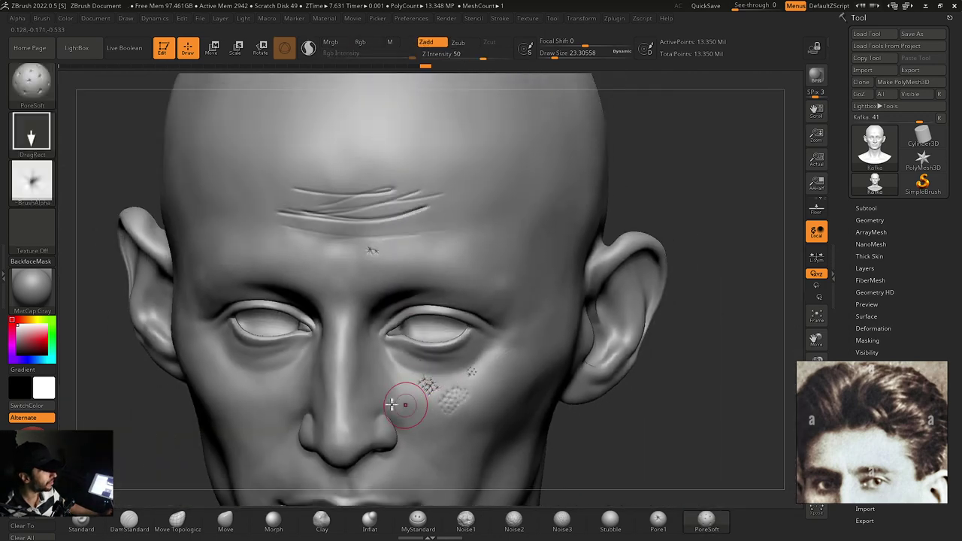
Spray fine skin noise with the Noise2 brush over the temple side of the forehead and up above the wrinkles
{"action": "right_click_drag", "start_coordinate": [483, 398], "coordinate": [498, 299]}
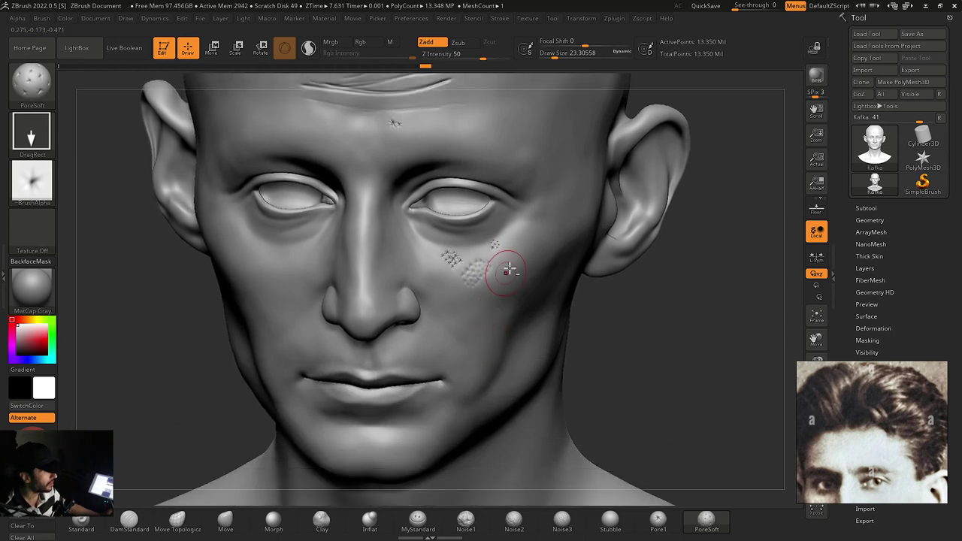
{"action": "right_click_drag", "start_coordinate": [510, 268], "coordinate": [519, 318], "text": "alt"}
{"action": "mouse_move", "coordinate": [492, 376]}
{"action": "right_mouse_down"}
{"action": "mouse_move", "coordinate": [517, 312]}
{"action": "mouse_move", "coordinate": [549, 373]}
{"action": "mouse_move", "coordinate": [535, 489]}
{"action": "right_mouse_up"}
{"action": "left_click", "coordinate": [513, 521]}
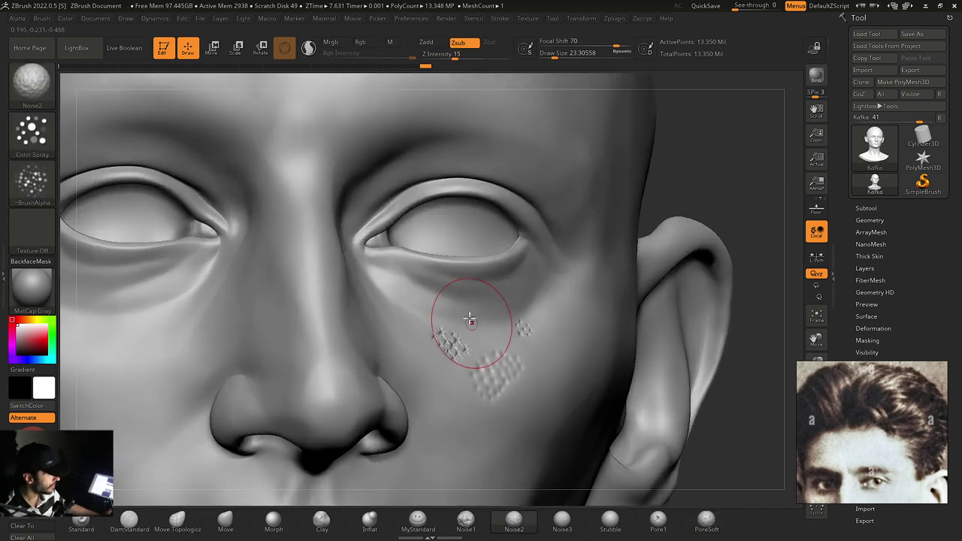
{"action": "right_click_drag", "start_coordinate": [411, 296], "coordinate": [440, 317], "text": "ctrl"}
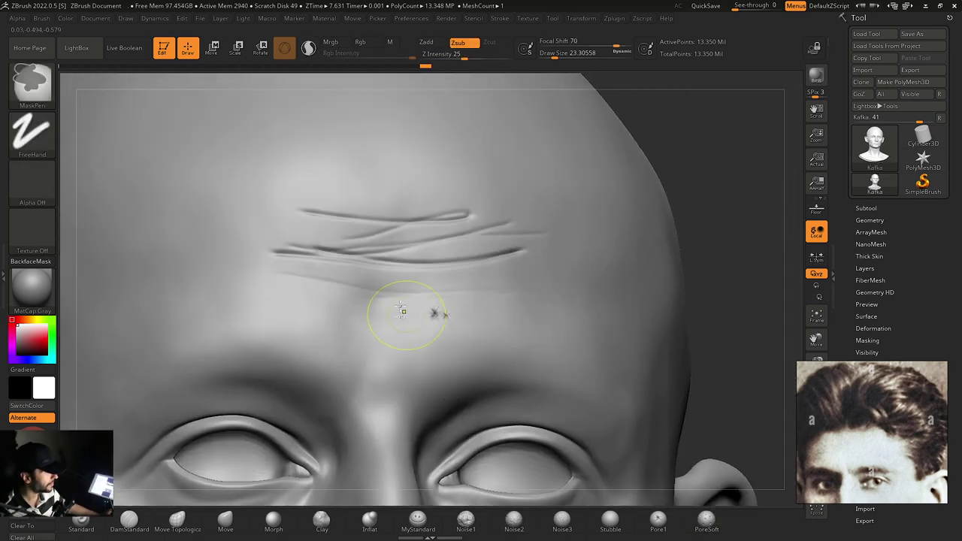
{"action": "mouse_move", "coordinate": [408, 318]}
{"action": "right_mouse_down", "text": "ctrl"}
{"action": "mouse_move", "coordinate": [313, 277]}
{"action": "mouse_move", "coordinate": [412, 325]}
{"action": "right_mouse_up", "text": "ctrl"}
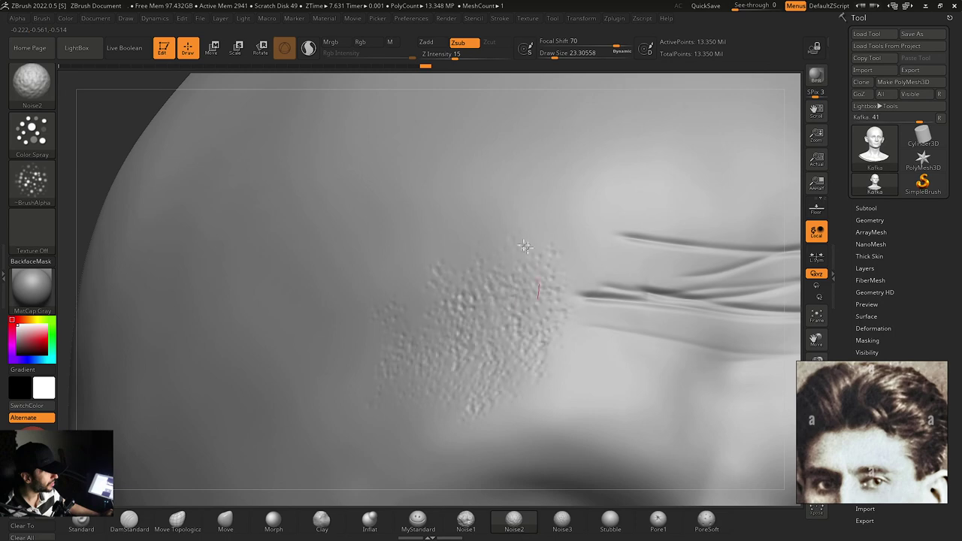
{"action": "mouse_move", "coordinate": [381, 337]}
{"action": "right_mouse_down"}
{"action": "mouse_move", "coordinate": [444, 294]}
{"action": "mouse_move", "coordinate": [434, 318]}
{"action": "right_mouse_up"}
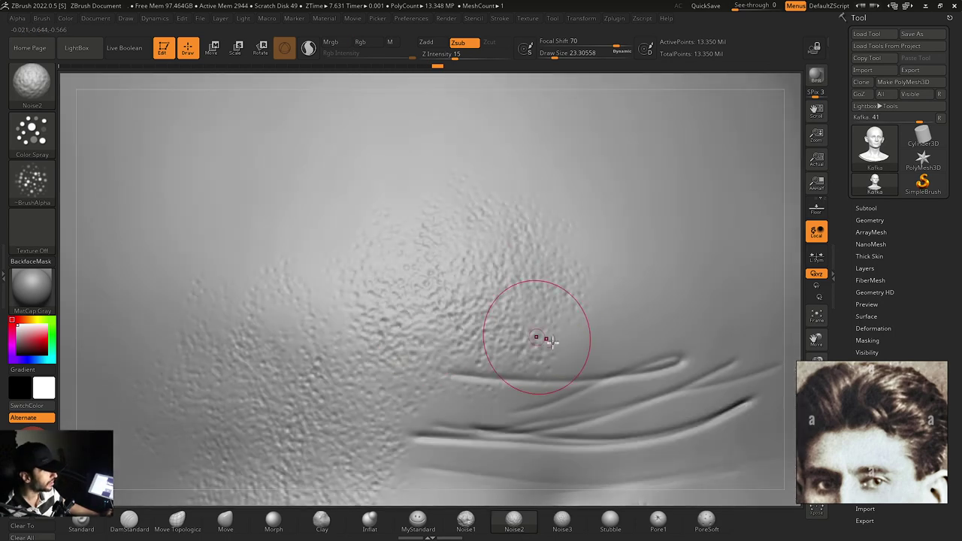
{"action": "mouse_move", "coordinate": [552, 342]}
{"action": "right_mouse_down", "text": "ctrl"}
{"action": "mouse_move", "coordinate": [644, 330]}
{"action": "mouse_move", "coordinate": [536, 303]}
{"action": "mouse_move", "coordinate": [546, 311]}
{"action": "mouse_move", "coordinate": [535, 297]}
{"action": "right_mouse_up", "text": "ctrl"}
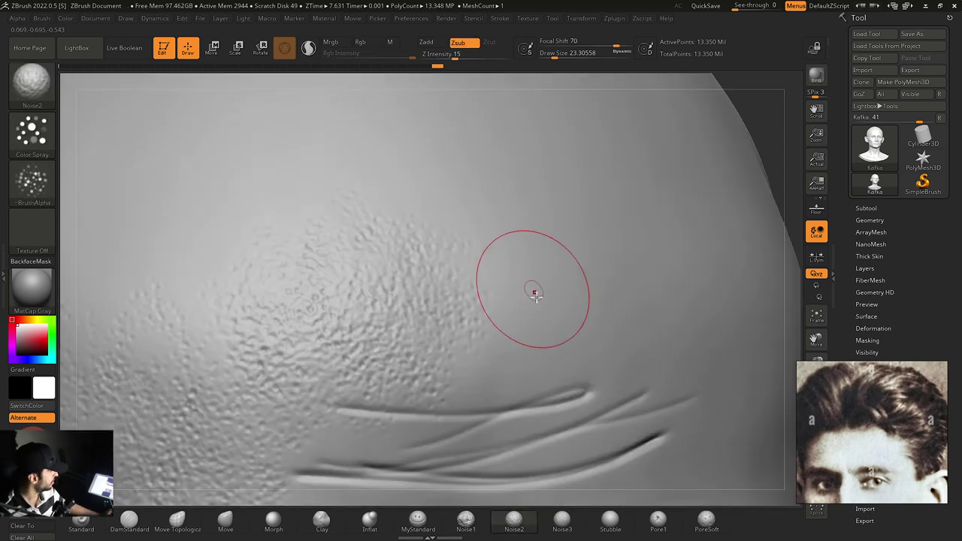
Review the stroke types and Alpha 07 for the Noise2 brush, and extend the noise farther across the upper forehead
{"action": "left_click", "coordinate": [28, 183]}
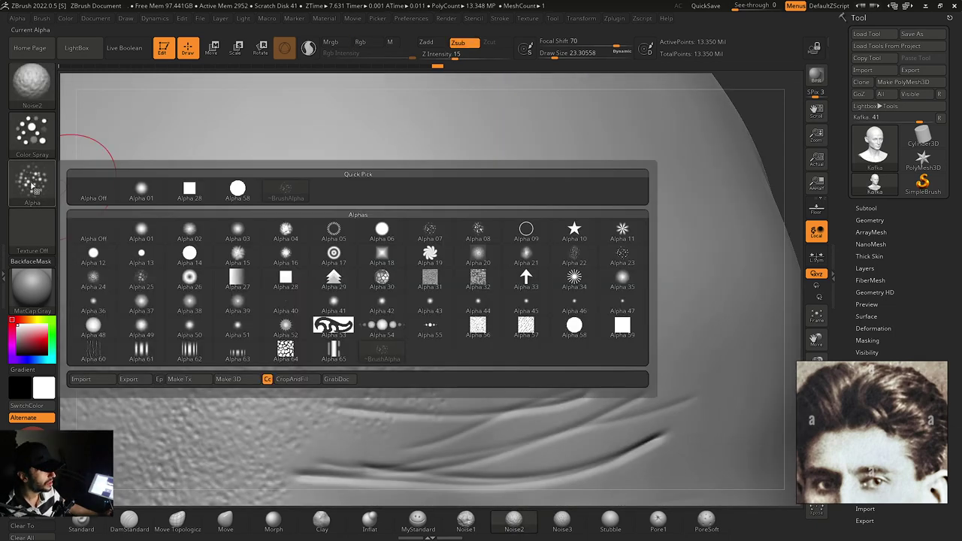
{"action": "left_click", "coordinate": [36, 140]}
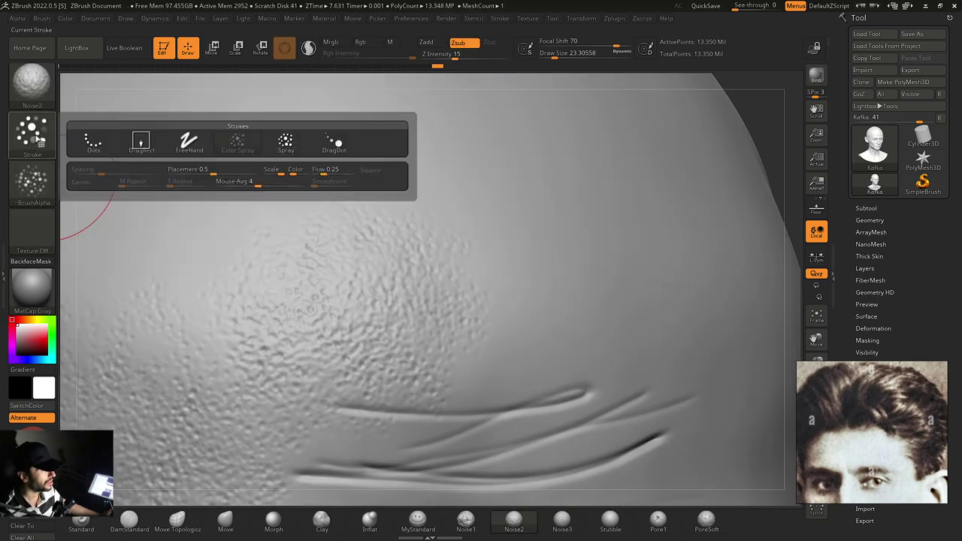
{"action": "left_click", "coordinate": [49, 178]}
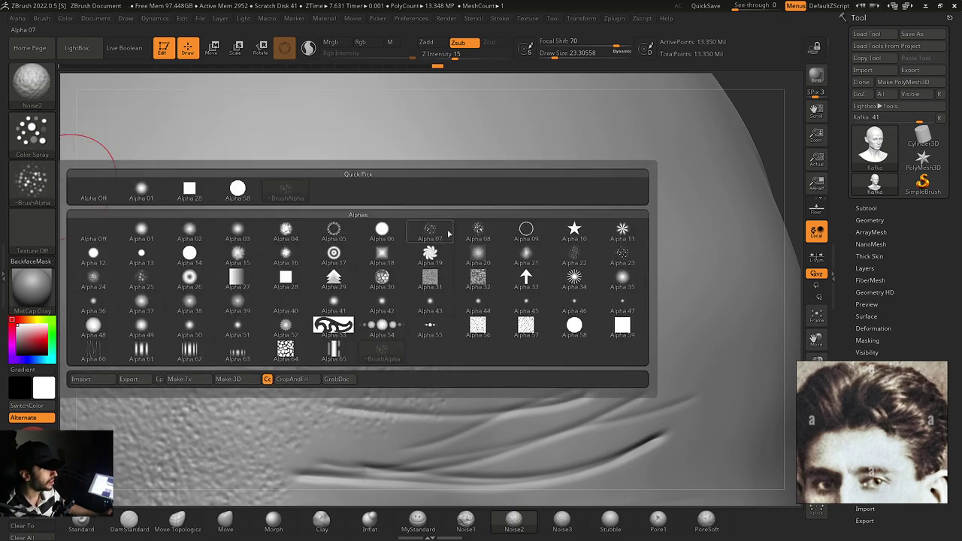
{"action": "mouse_move", "coordinate": [449, 234]}
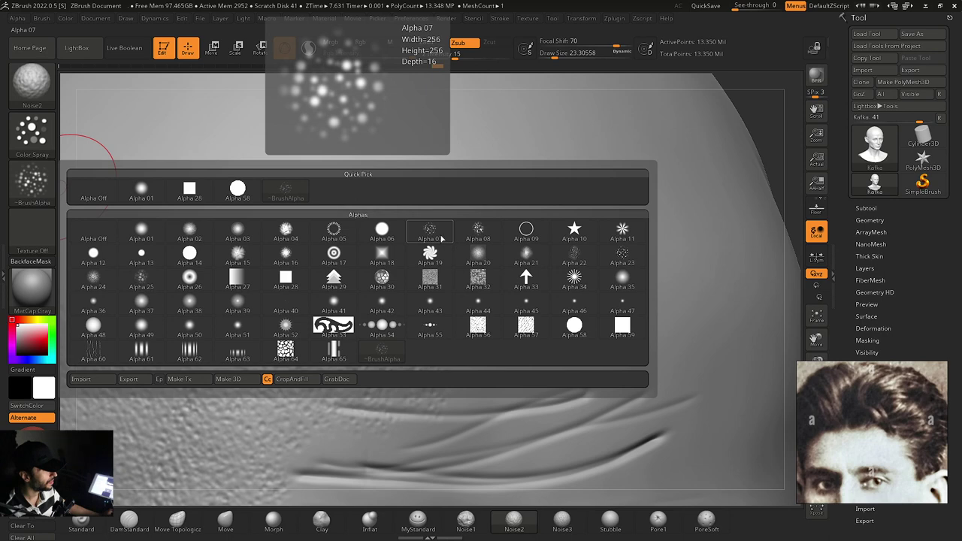
{"action": "left_click", "coordinate": [434, 239]}
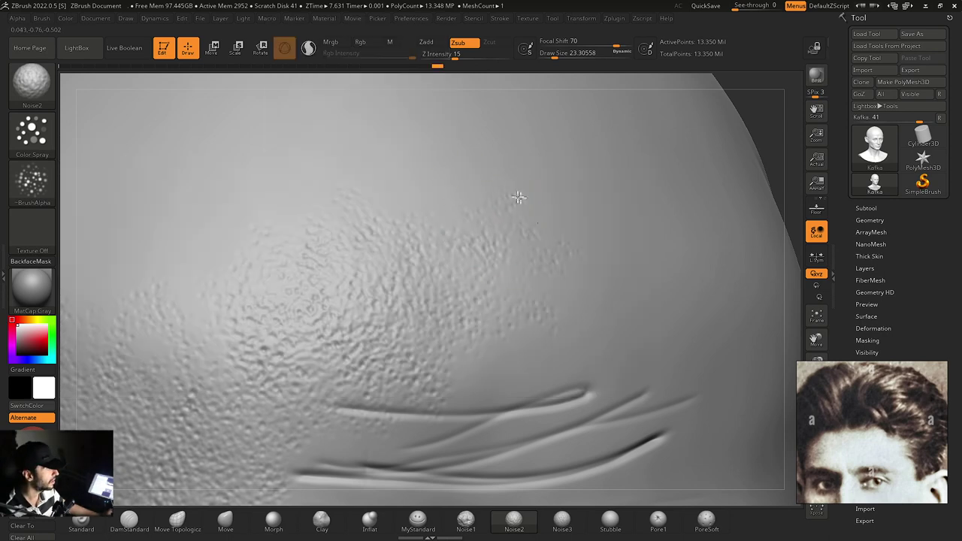
Spray broad, subtle skin noise with the Noise1 brush at a draw size of about 116 over the forehead's unsprayed side
{"action": "left_click", "coordinate": [577, 526]}
{"action": "mouse_move", "coordinate": [644, 263]}
{"action": "right_mouse_down", "text": "alt"}
{"action": "mouse_move", "coordinate": [530, 275]}
{"action": "mouse_move", "coordinate": [508, 302]}
{"action": "right_mouse_up", "text": "alt"}
{"action": "left_click", "coordinate": [472, 520]}
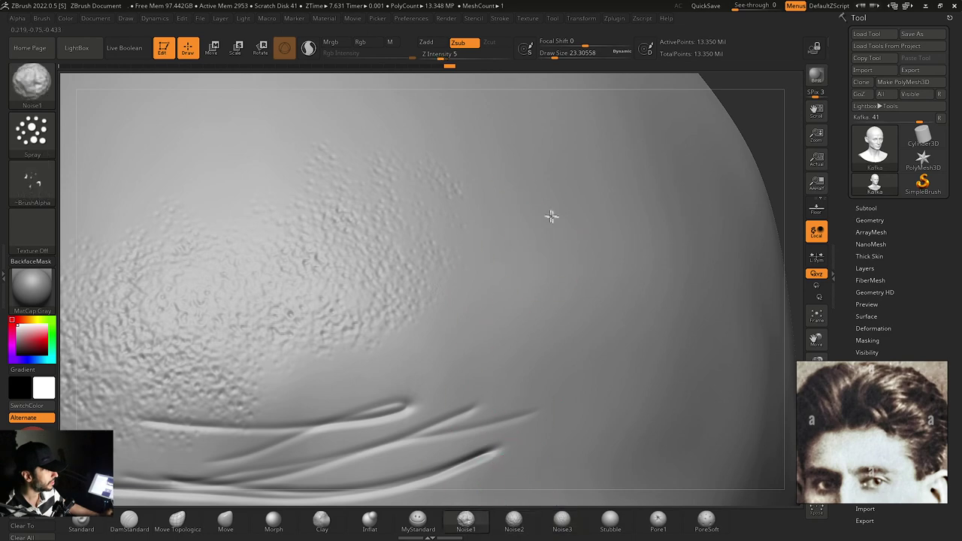
{"action": "key", "text": "space"}
{"action": "left_click_drag", "start_coordinate": [495, 294], "coordinate": [508, 296]}
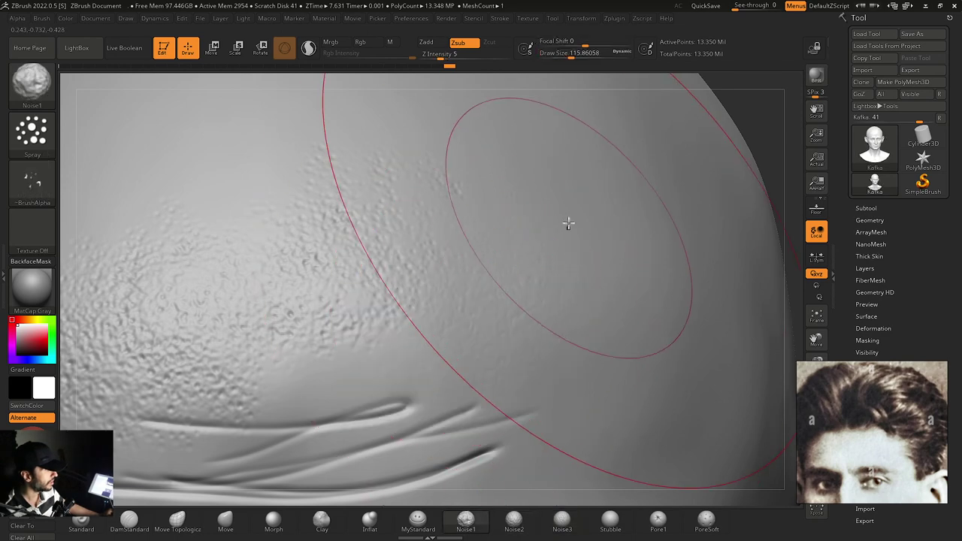
{"action": "key", "text": "ctrl"}
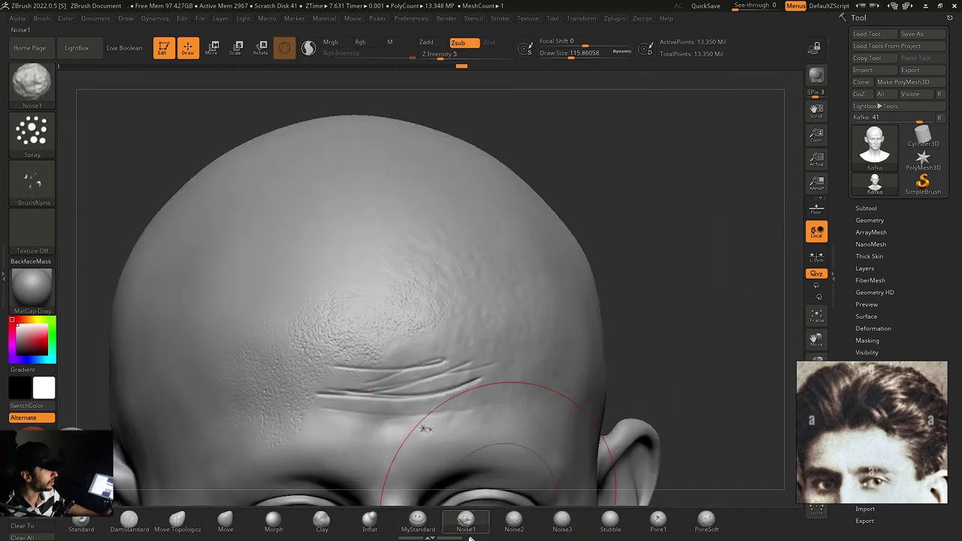
Spray fine directional creases with the Noise3 brush at a draw size of about 39 over the upper head and lower forehead
{"action": "left_click", "coordinate": [574, 524]}
{"action": "mouse_move", "coordinate": [351, 244]}
{"action": "right_mouse_down", "text": "alt"}
{"action": "mouse_move", "coordinate": [406, 277]}
{"action": "mouse_move", "coordinate": [409, 295]}
{"action": "right_mouse_up", "text": "alt"}
{"action": "right_click_drag", "start_coordinate": [409, 294], "coordinate": [429, 302]}
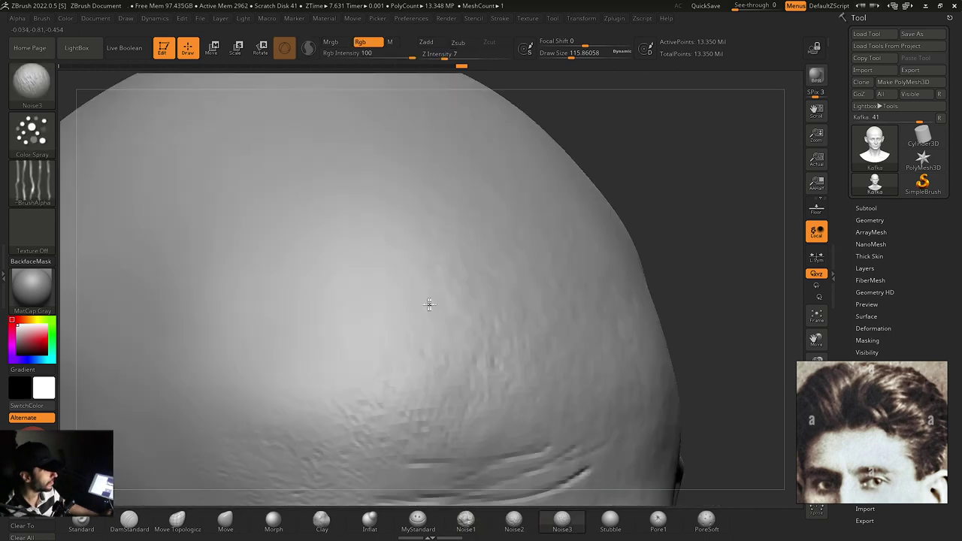
{"action": "mouse_move", "coordinate": [421, 268]}
{"action": "left_mouse_down"}
{"action": "mouse_move", "coordinate": [393, 281]}
{"action": "mouse_move", "coordinate": [451, 279]}
{"action": "mouse_move", "coordinate": [425, 297]}
{"action": "mouse_move", "coordinate": [380, 304]}
{"action": "left_mouse_up"}
{"action": "key", "text": "space"}
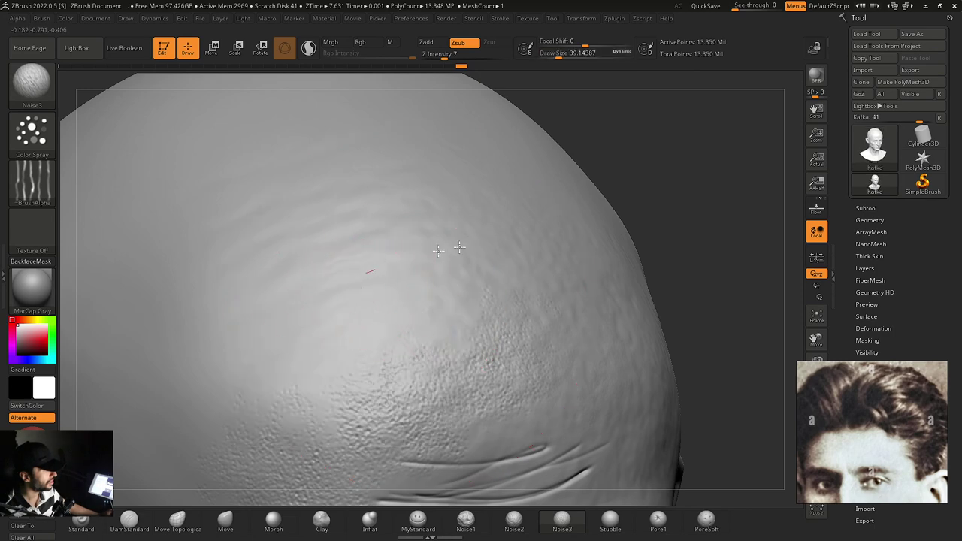
{"action": "left_click_drag", "start_coordinate": [494, 234], "coordinate": [355, 288]}
{"action": "mouse_move", "coordinate": [468, 296]}
{"action": "right_mouse_down"}
{"action": "mouse_move", "coordinate": [453, 287]}
{"action": "mouse_move", "coordinate": [515, 268]}
{"action": "mouse_move", "coordinate": [352, 280]}
{"action": "right_mouse_up"}
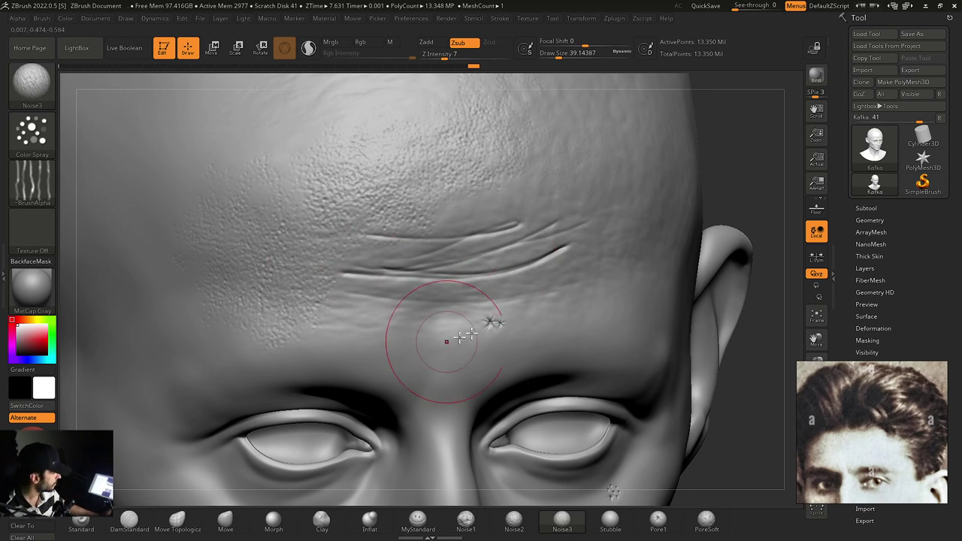
Close ZBrush without saving the project and return to the Kafka scene in Maya
{"action": "mouse_move", "coordinate": [440, 338]}
{"action": "right_mouse_down"}
{"action": "mouse_move", "coordinate": [461, 382]}
{"action": "mouse_move", "coordinate": [473, 374]}
{"action": "mouse_move", "coordinate": [468, 386]}
{"action": "mouse_move", "coordinate": [489, 326]}
{"action": "mouse_move", "coordinate": [515, 337]}
{"action": "mouse_move", "coordinate": [489, 292]}
{"action": "mouse_move", "coordinate": [531, 320]}
{"action": "right_mouse_up"}
{"action": "mouse_move", "coordinate": [432, 301]}
{"action": "right_mouse_down"}
{"action": "mouse_move", "coordinate": [520, 326]}
{"action": "mouse_move", "coordinate": [403, 230]}
{"action": "mouse_move", "coordinate": [354, 245]}
{"action": "mouse_move", "coordinate": [524, 270]}
{"action": "mouse_move", "coordinate": [461, 273]}
{"action": "mouse_move", "coordinate": [476, 273]}
{"action": "right_mouse_up"}
{"action": "left_click", "coordinate": [954, 6]}
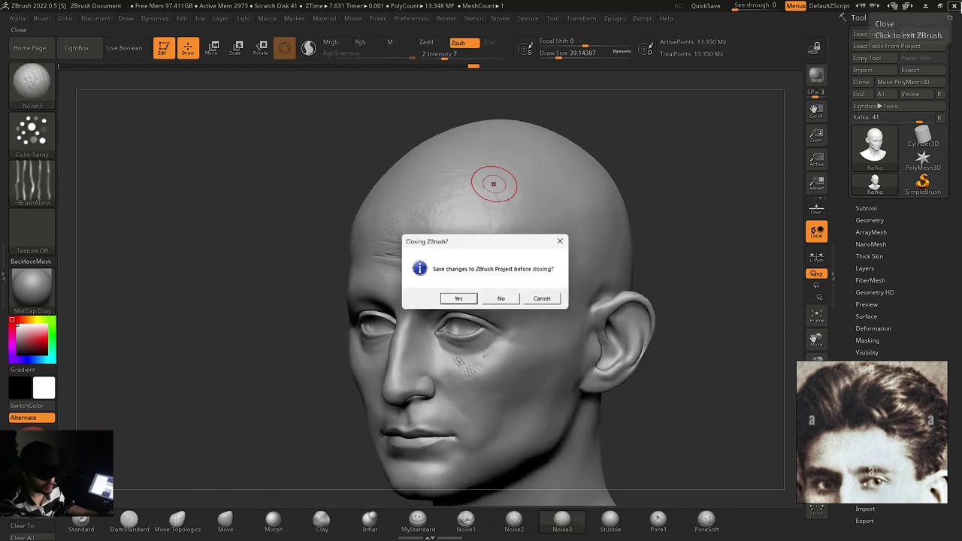
{"action": "key", "text": "n"}
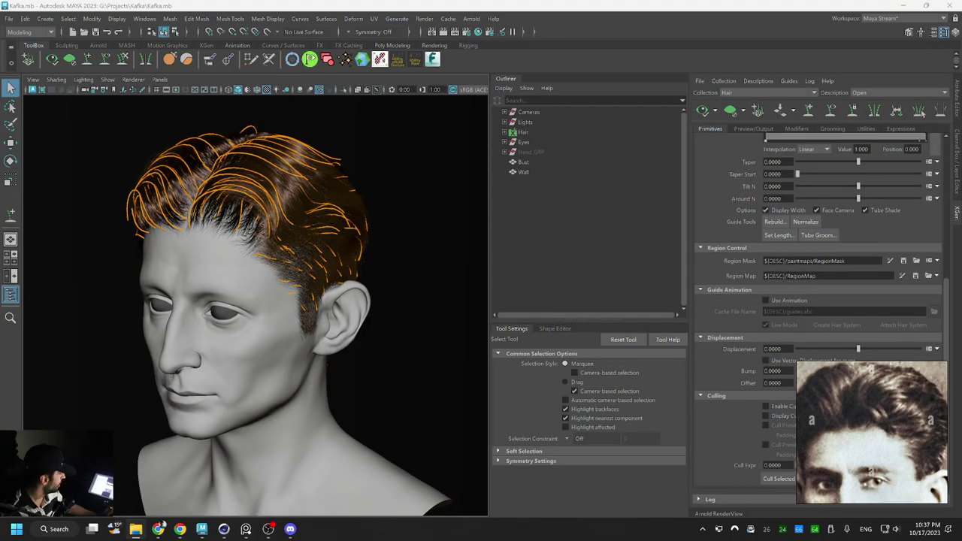